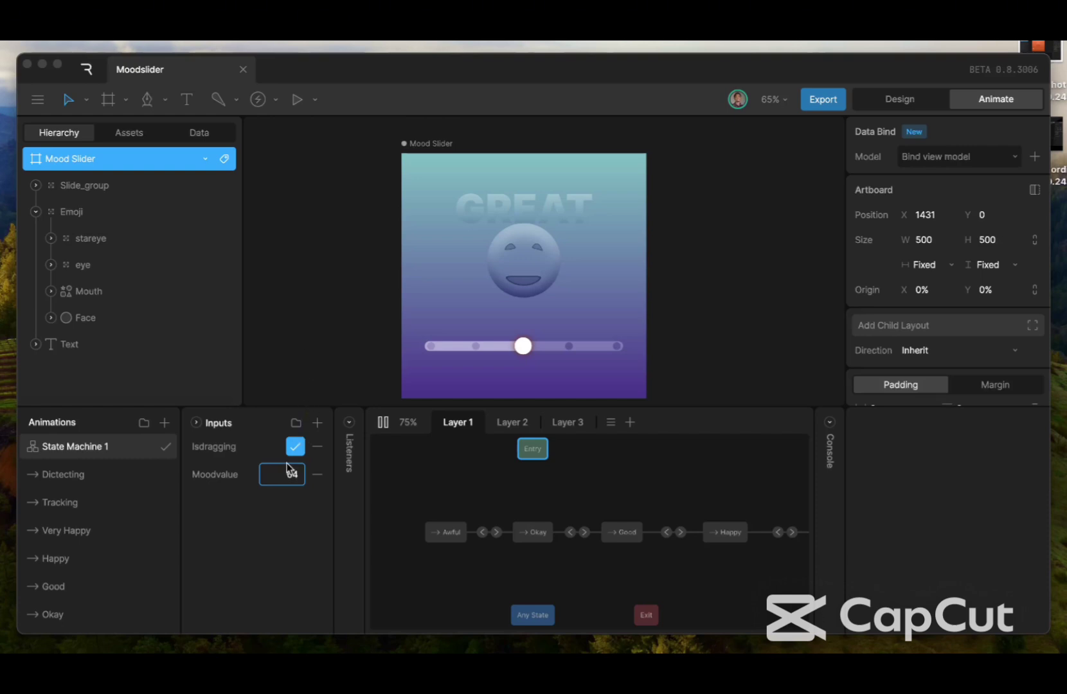
# Preview the state machine with Layer 3 shown, set the Moodvalue input to 1 and stop the playback
pyautogui.click(383, 421)
pyautogui.click(383, 422)
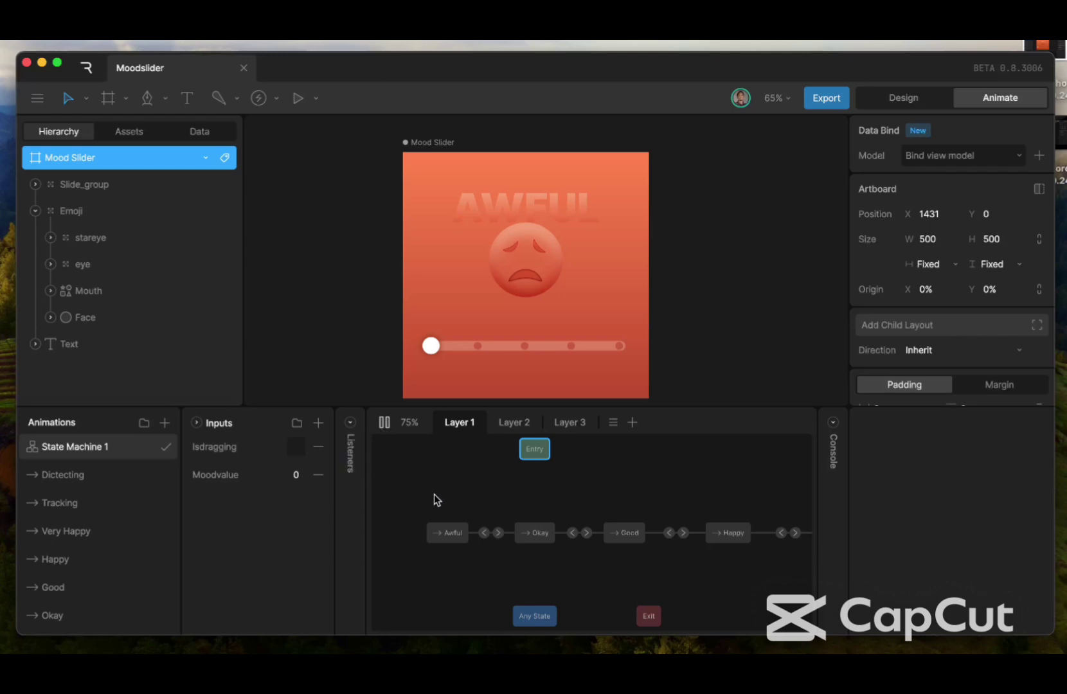
pyautogui.click(558, 428)
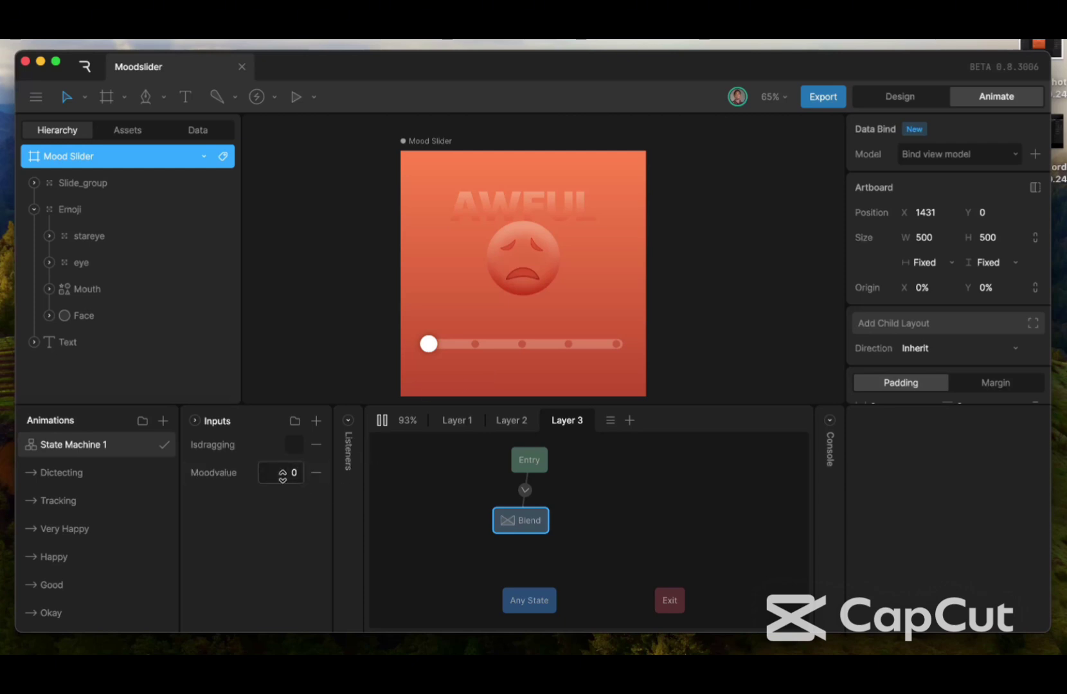
pyautogui.moveTo(282, 476)
pyautogui.mouseDown()
pyautogui.moveTo(286, 457)
pyautogui.moveTo(288, 488)
pyautogui.mouseUp()
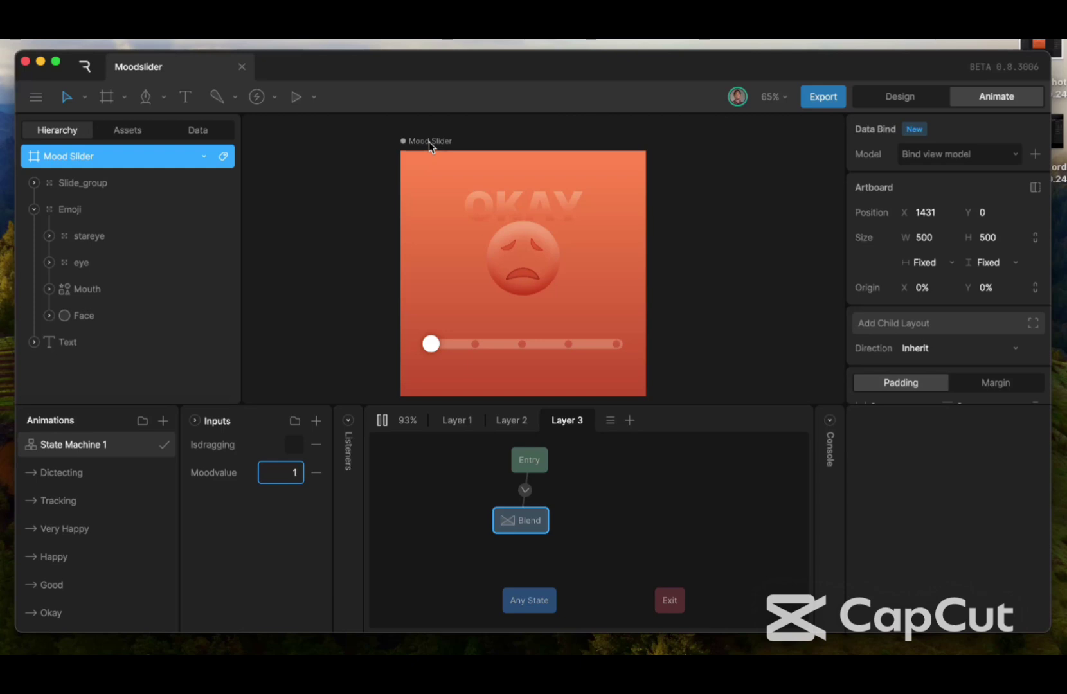
pyautogui.click(382, 420)
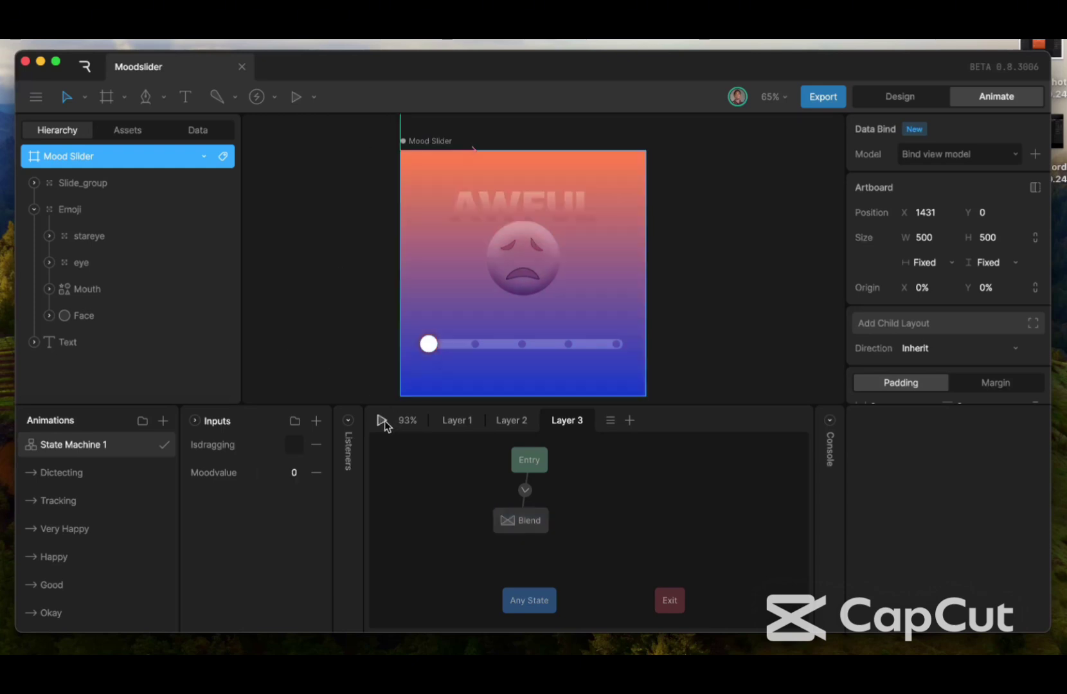
# Draw a new artboard about 429 by 388 beside the Mood Slider artboard
pyautogui.hscroll(5, 377, 267)
pyautogui.scroll(2, 377, 268)
pyautogui.scroll(-2, 332, 188)
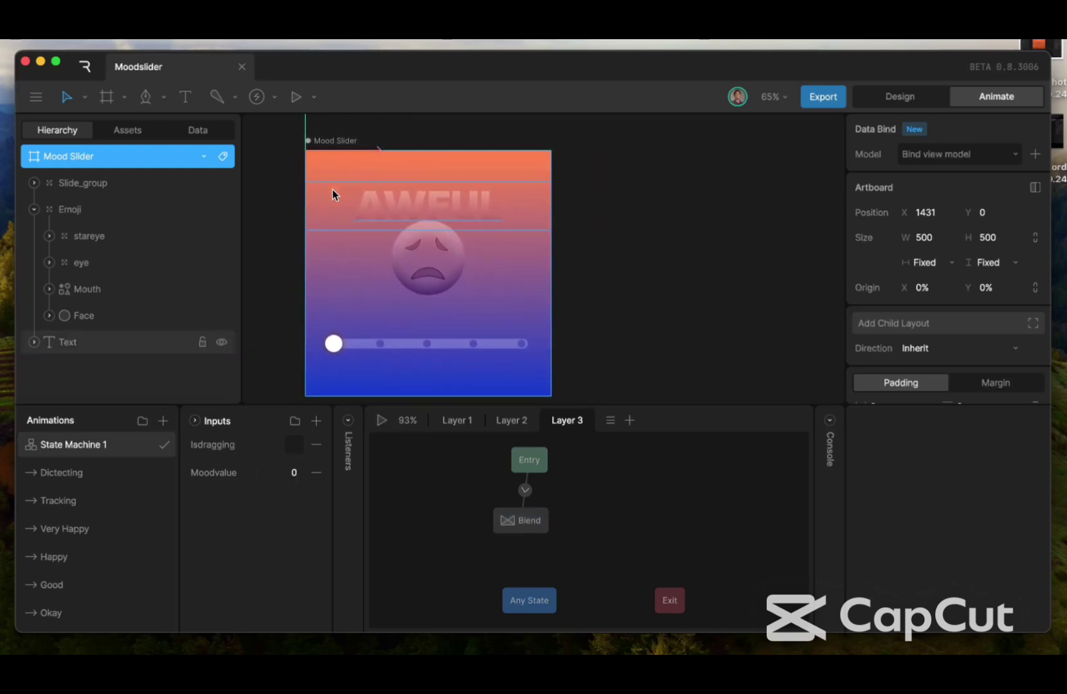
pyautogui.click(339, 120)
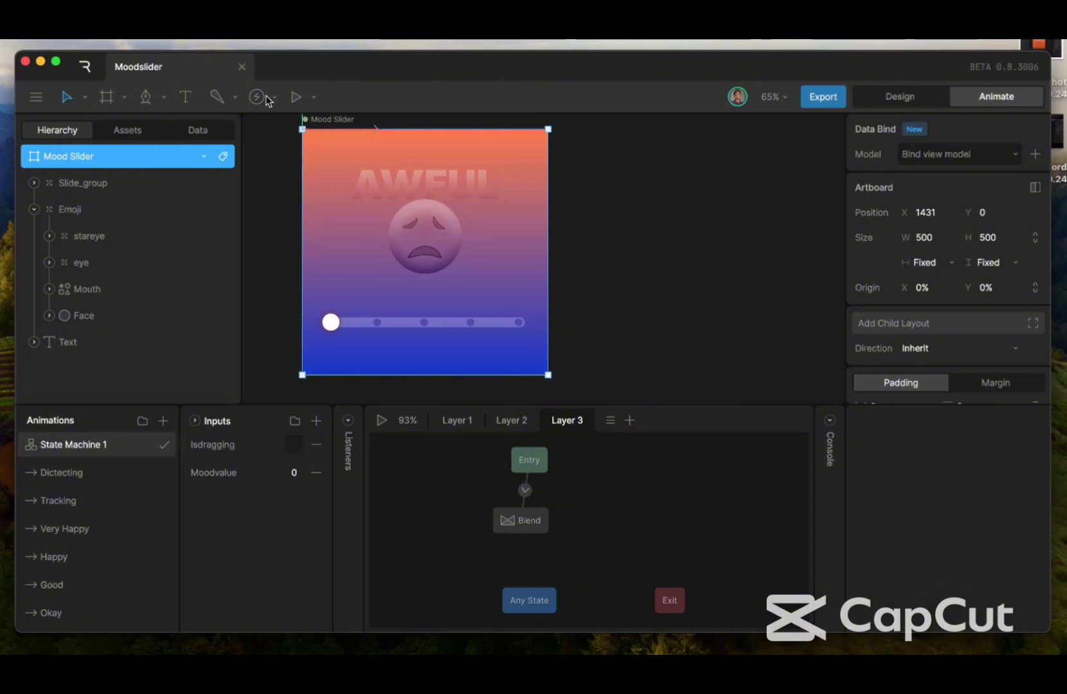
pyautogui.press('a')
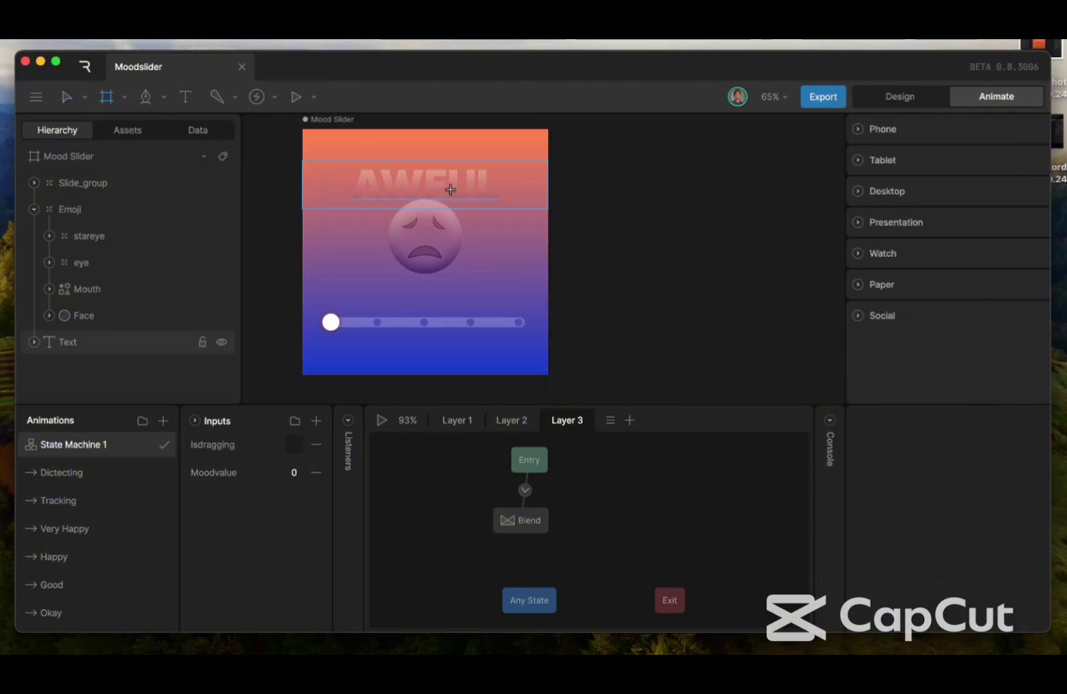
pyautogui.moveTo(572, 132); pyautogui.dragTo(785, 325)
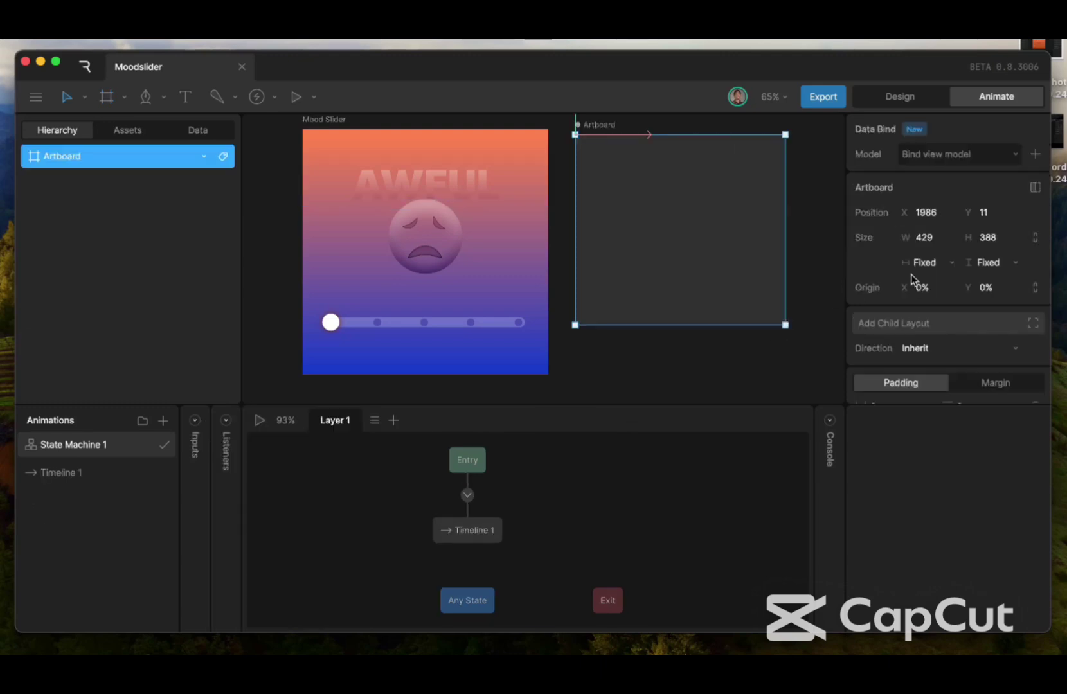
# Set the new artboard's width and height to 500 each
pyautogui.click(932, 237)
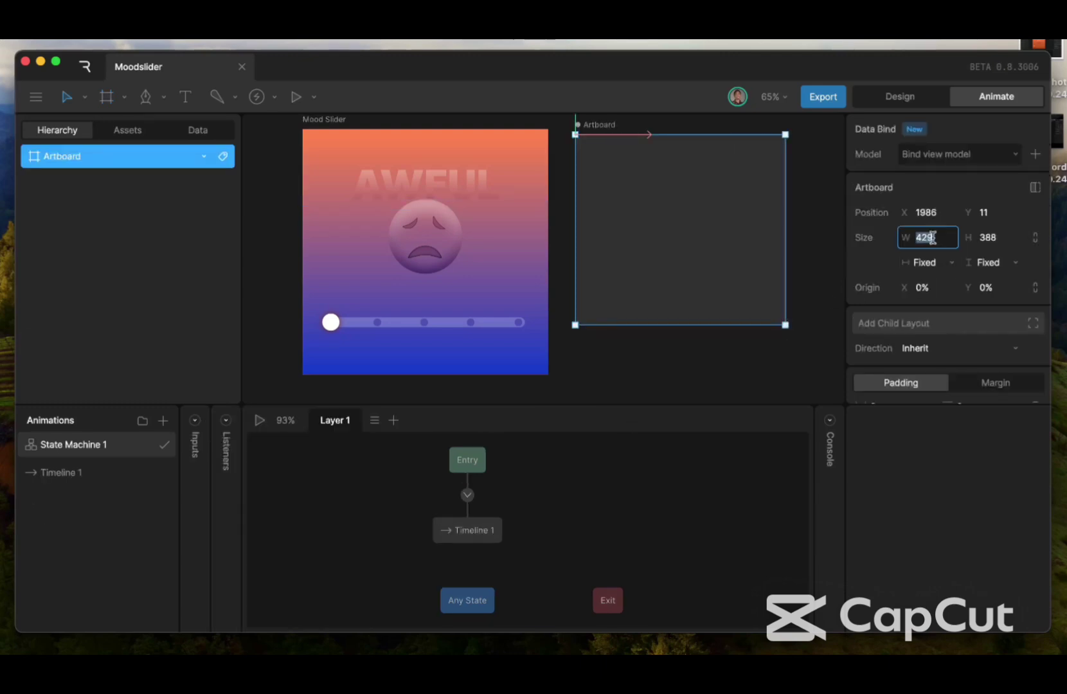
pyautogui.press('BackSpace')
pyautogui.write('500')
pyautogui.press('Return')
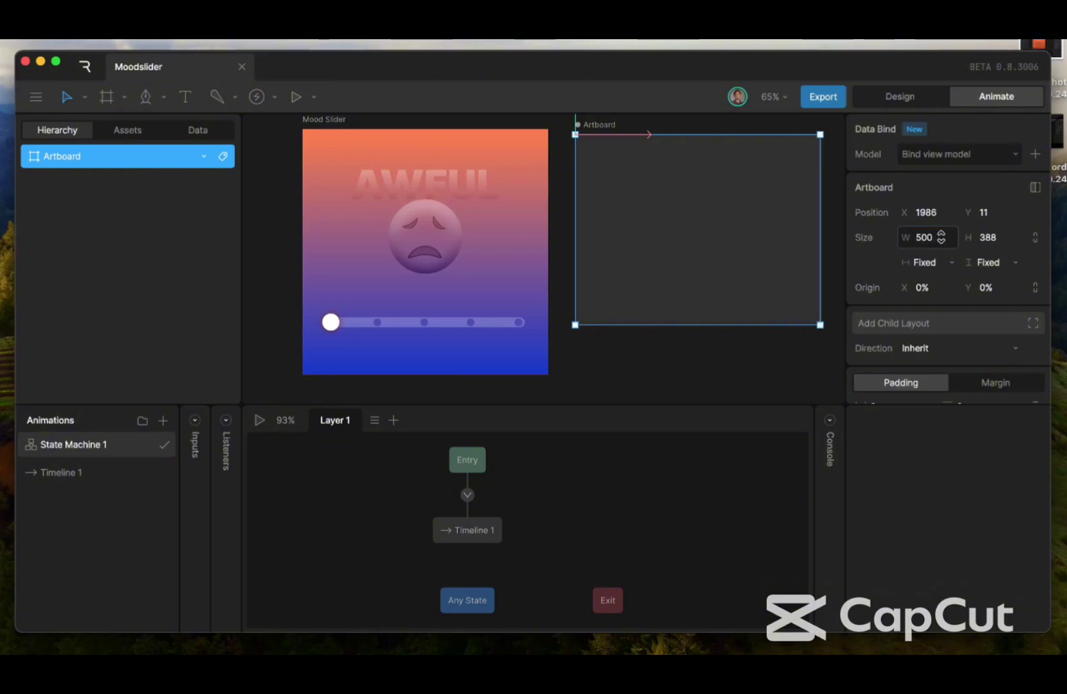
pyautogui.click(988, 237)
pyautogui.press('BackSpace')
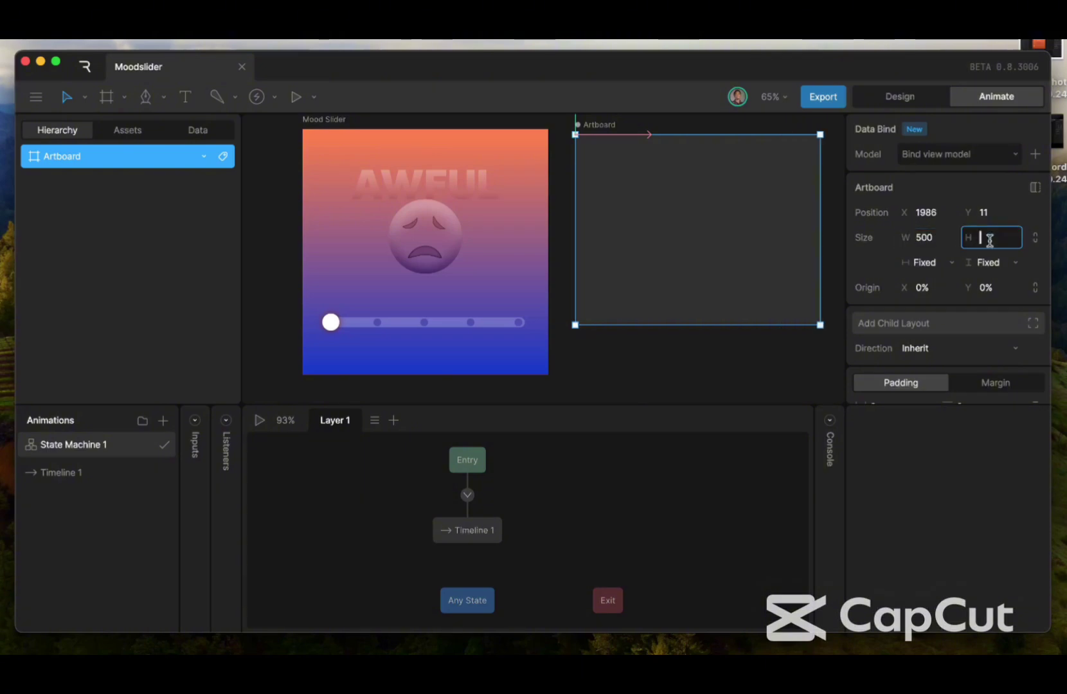
pyautogui.write('500')
pyautogui.press('Return')
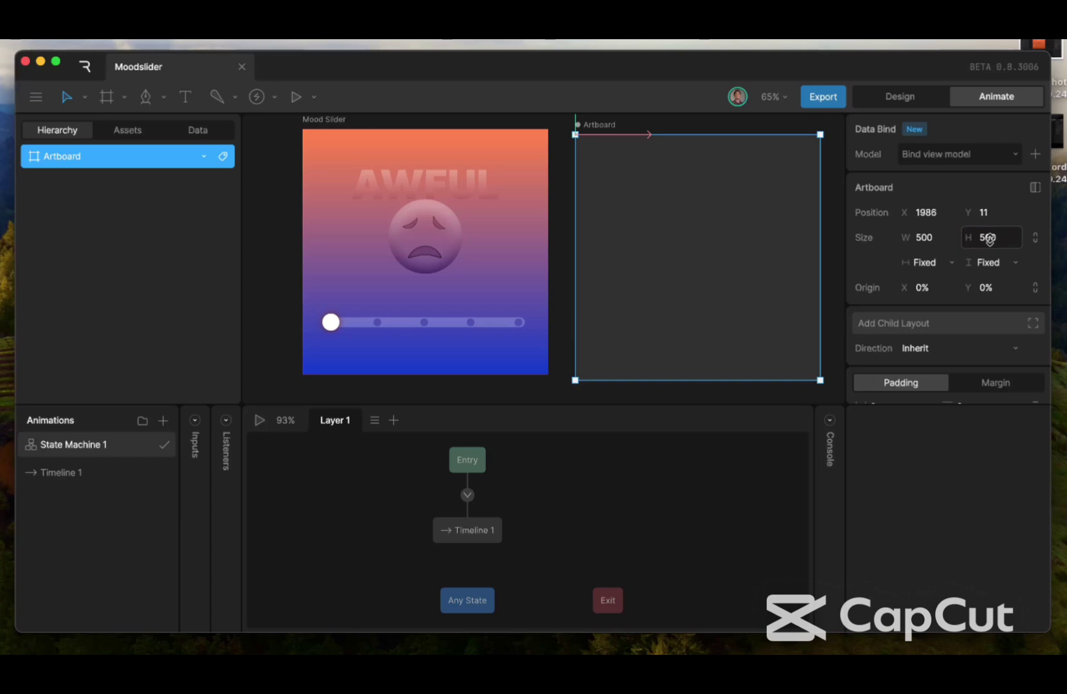
# Switch to Design mode and move the new artboard away from Mood Slider to X 2206, Y 0
pyautogui.hscroll(3, 607, 263)
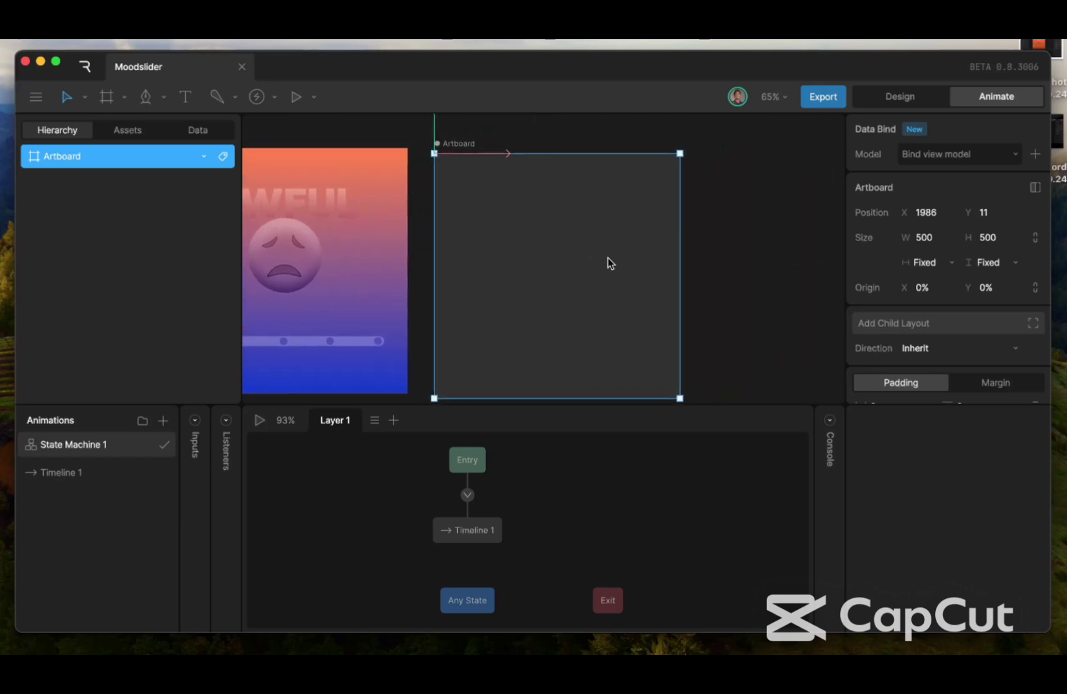
pyautogui.click(893, 97)
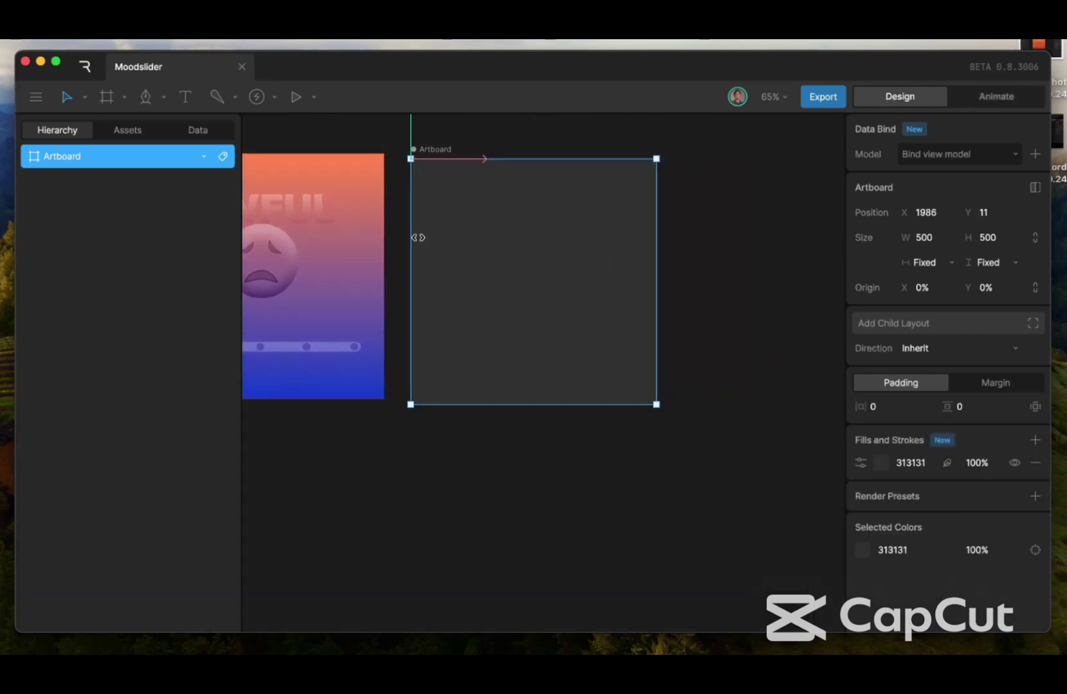
pyautogui.moveTo(470, 237); pyautogui.dragTo(584, 237)
pyautogui.hscroll(3, 548, 236)
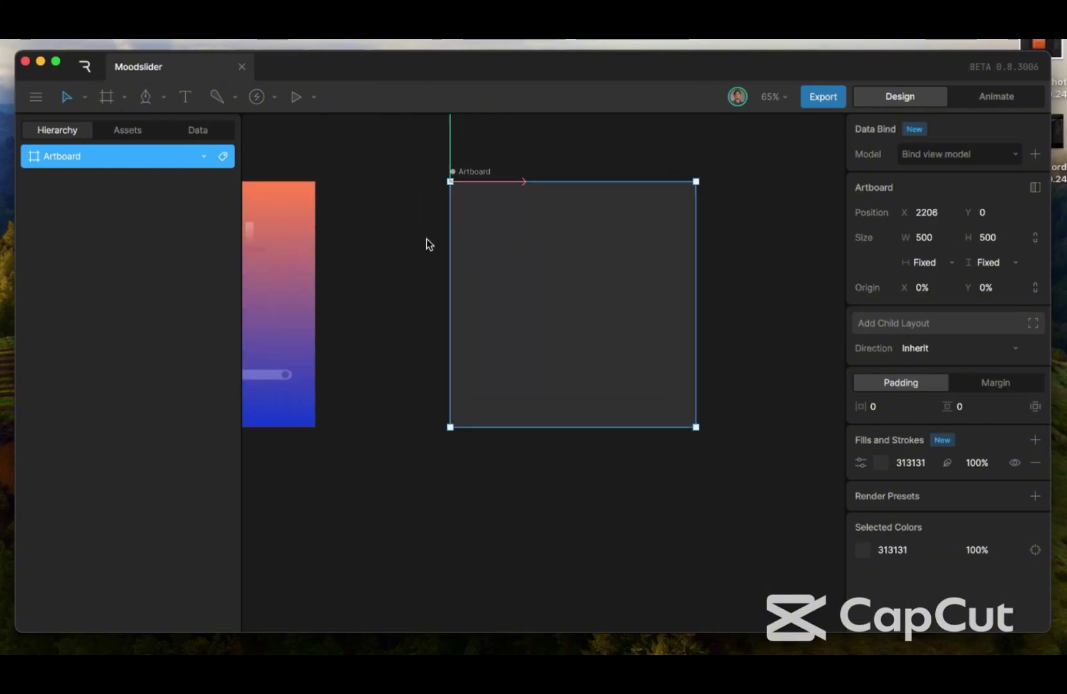
# Try shifting the first colour stop of the Mood Slider background gradient to red FE4F4F, and undo the change
pyautogui.hscroll(-4, 426, 238)
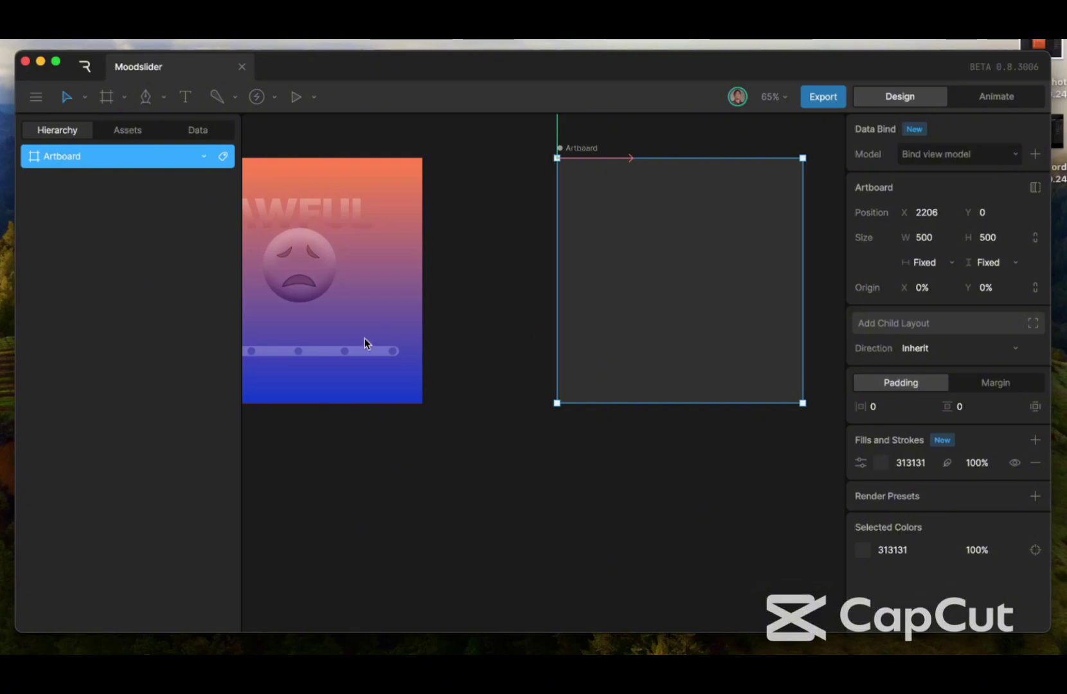
pyautogui.hscroll(-3, 365, 344)
pyautogui.hscroll(-1, 365, 338)
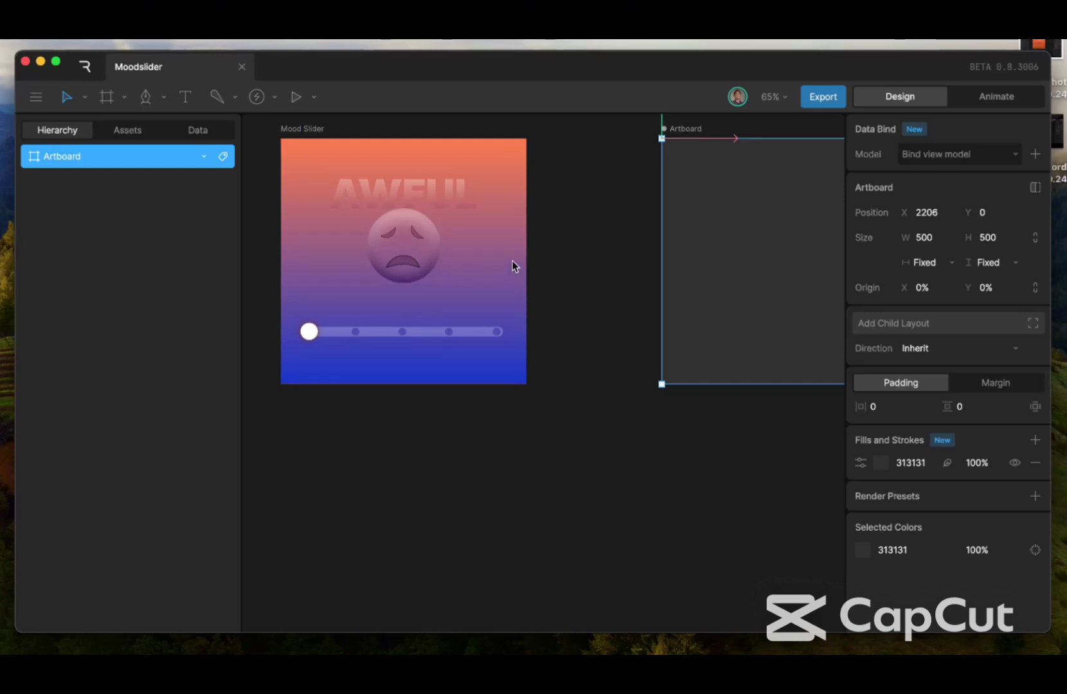
pyautogui.click(308, 128)
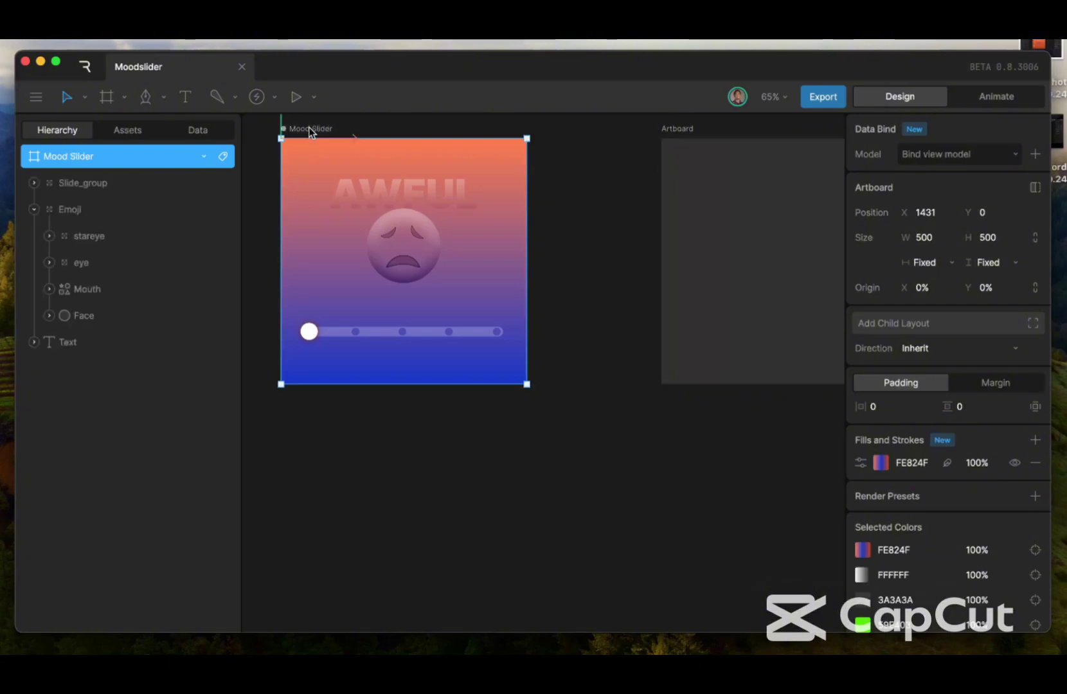
pyautogui.click(880, 463)
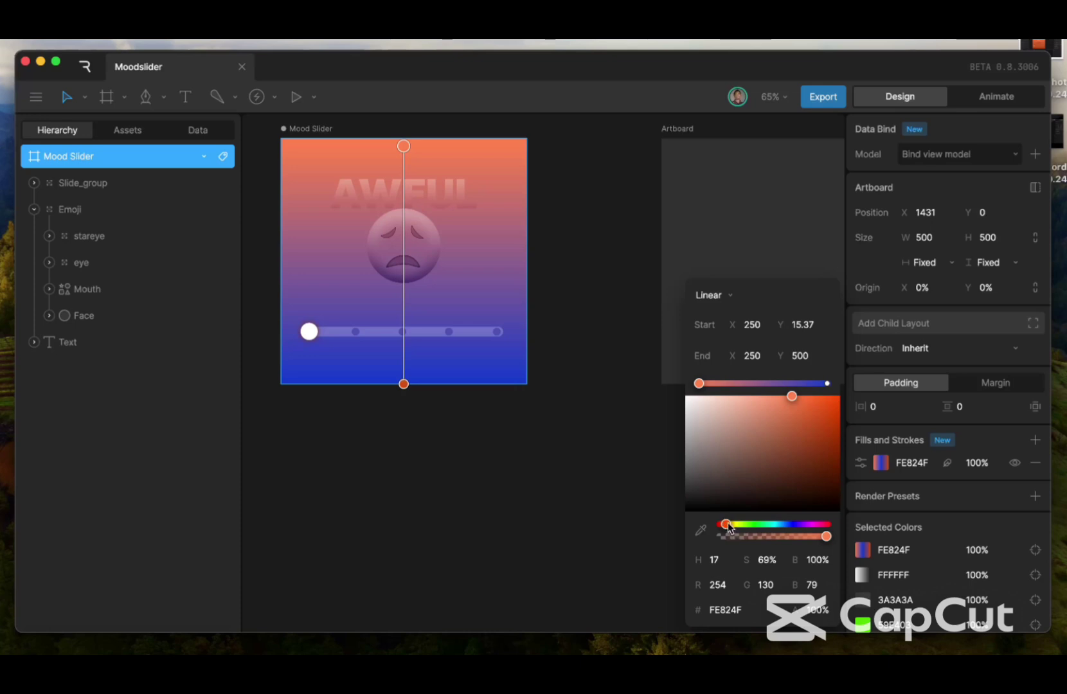
pyautogui.moveTo(727, 530)
pyautogui.mouseDown()
pyautogui.moveTo(776, 527)
pyautogui.moveTo(715, 530)
pyautogui.mouseUp()
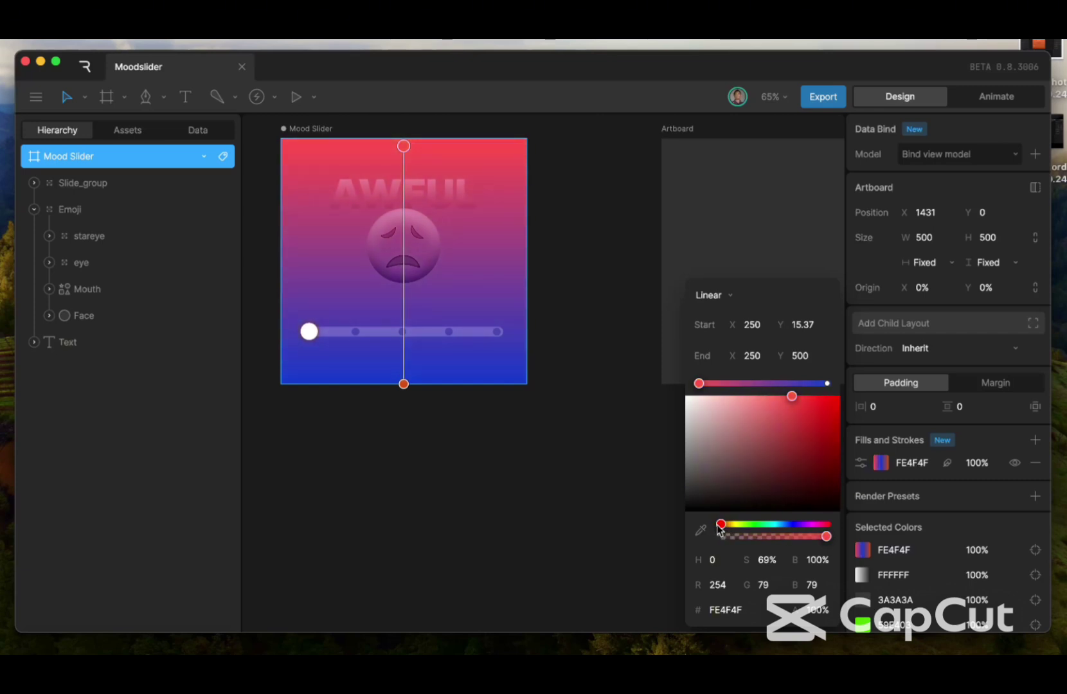
pyautogui.press('super+z')
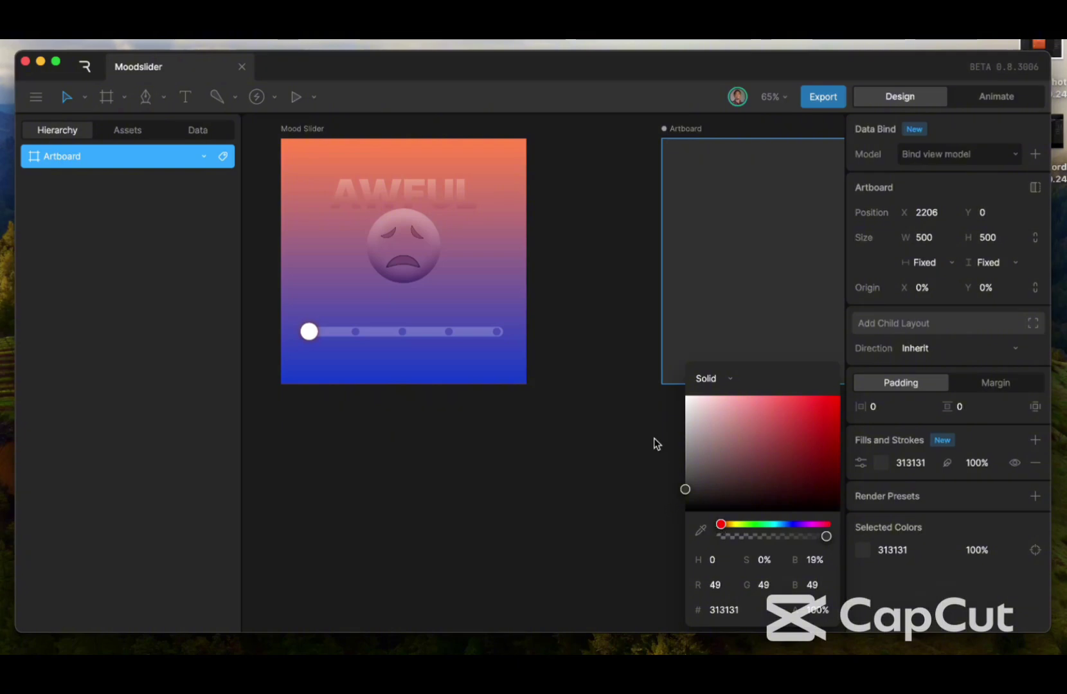
# Change the new artboard's fill from solid to a linear gradient
pyautogui.hscroll(5, 690, 318)
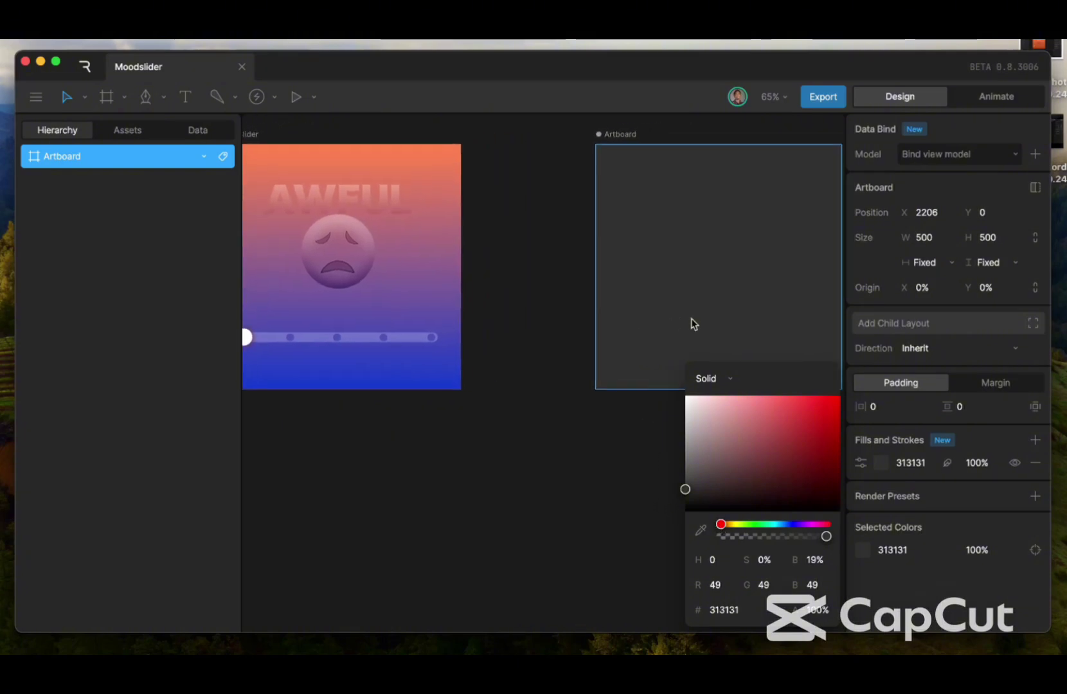
pyautogui.hscroll(-2, 691, 319)
pyautogui.scroll(1, 691, 318)
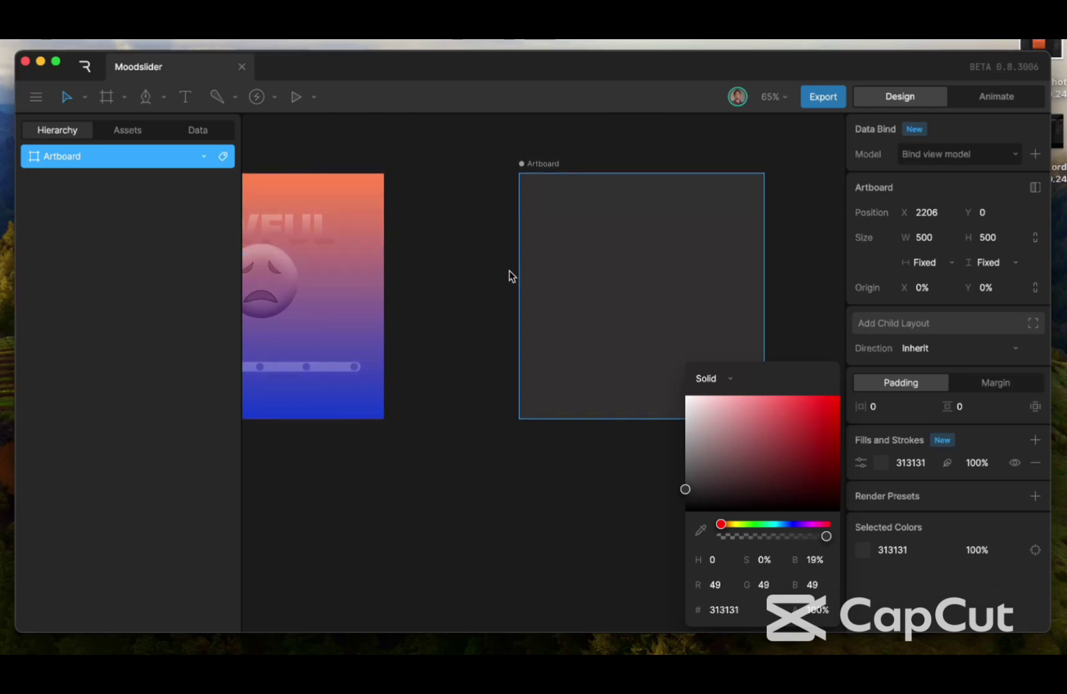
pyautogui.hscroll(-2, 559, 257)
pyautogui.scroll(1, 559, 257)
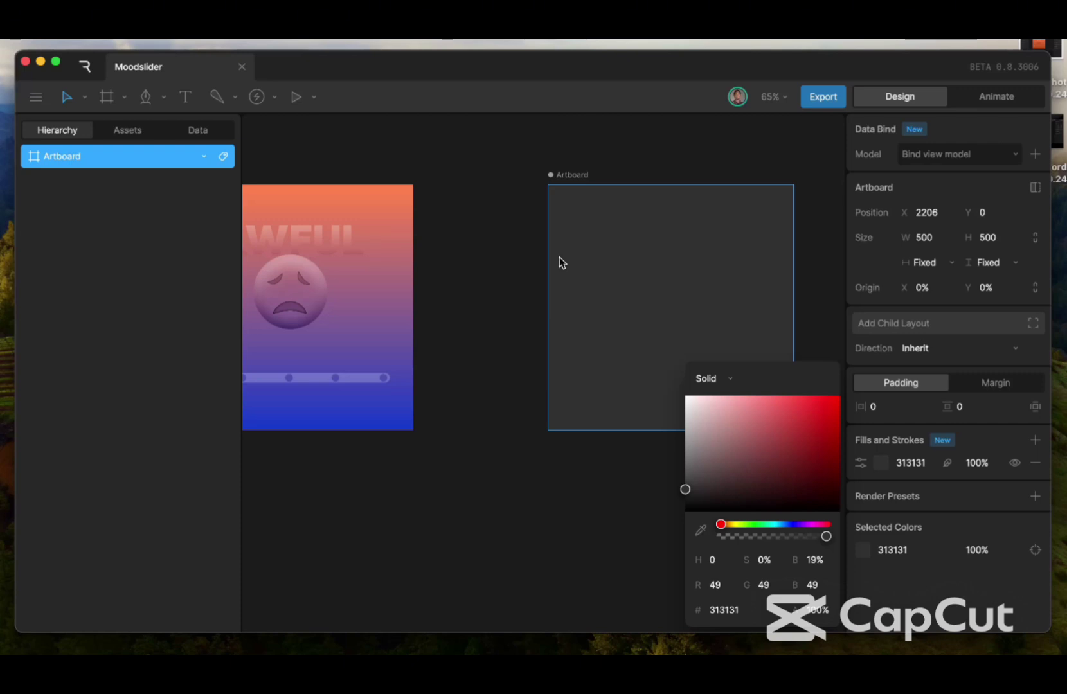
pyautogui.click(577, 180)
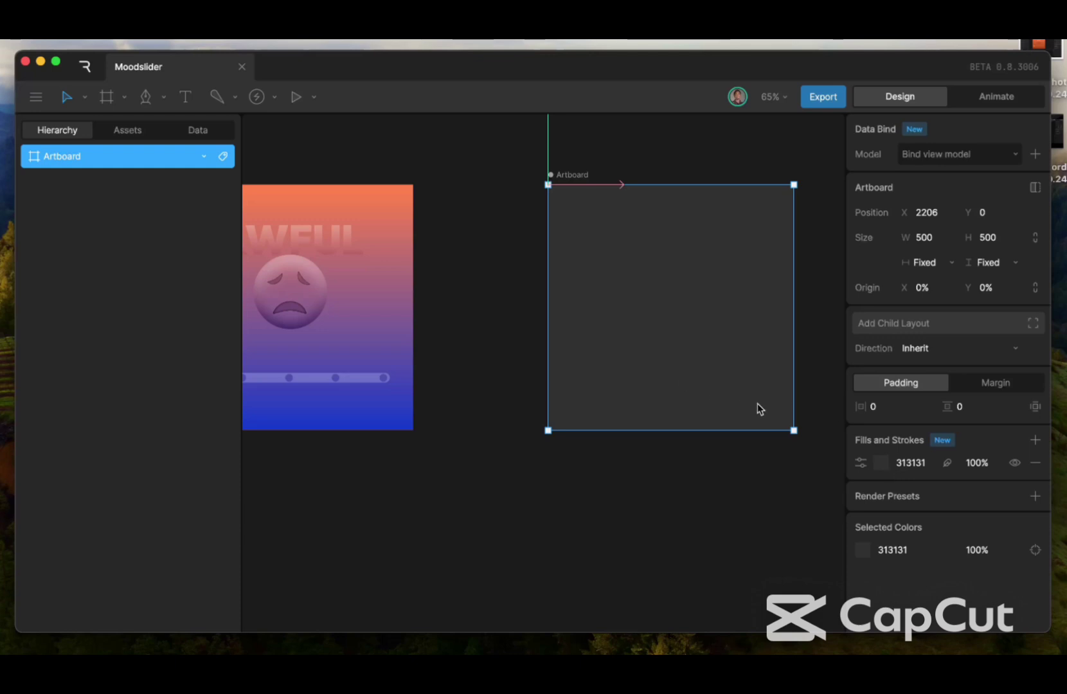
pyautogui.click(880, 470)
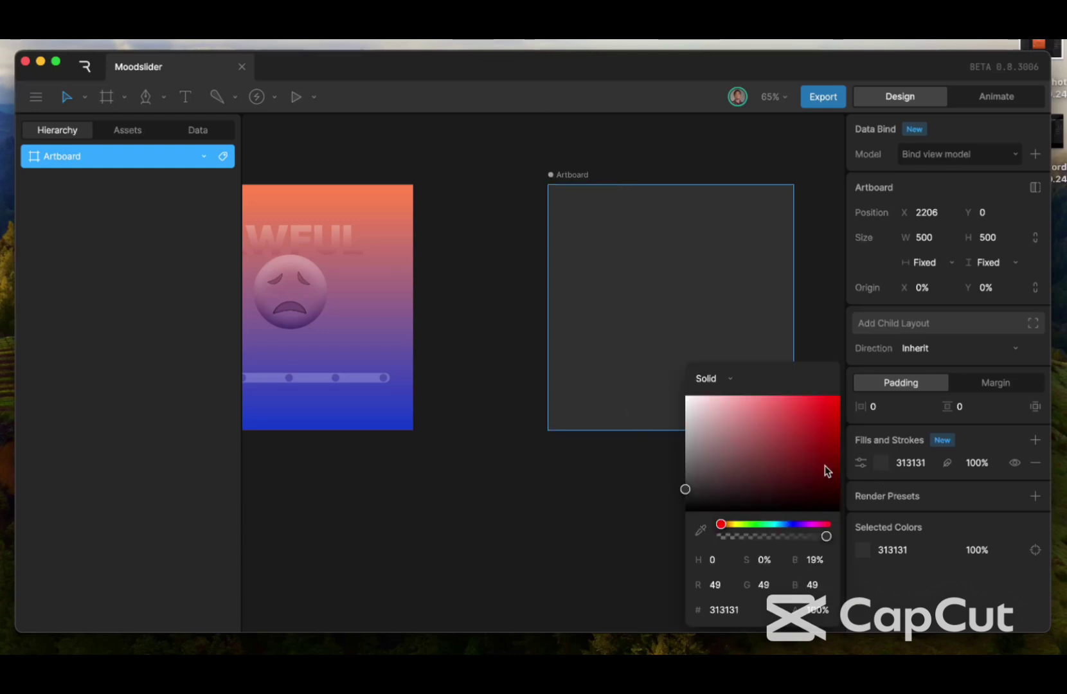
pyautogui.click(706, 377)
pyautogui.click(705, 400)
# Orient the artboard's gradient vertically, starting at X 250, Y 0 and ending at X 250, Y 500
pyautogui.hscroll(3, 607, 326)
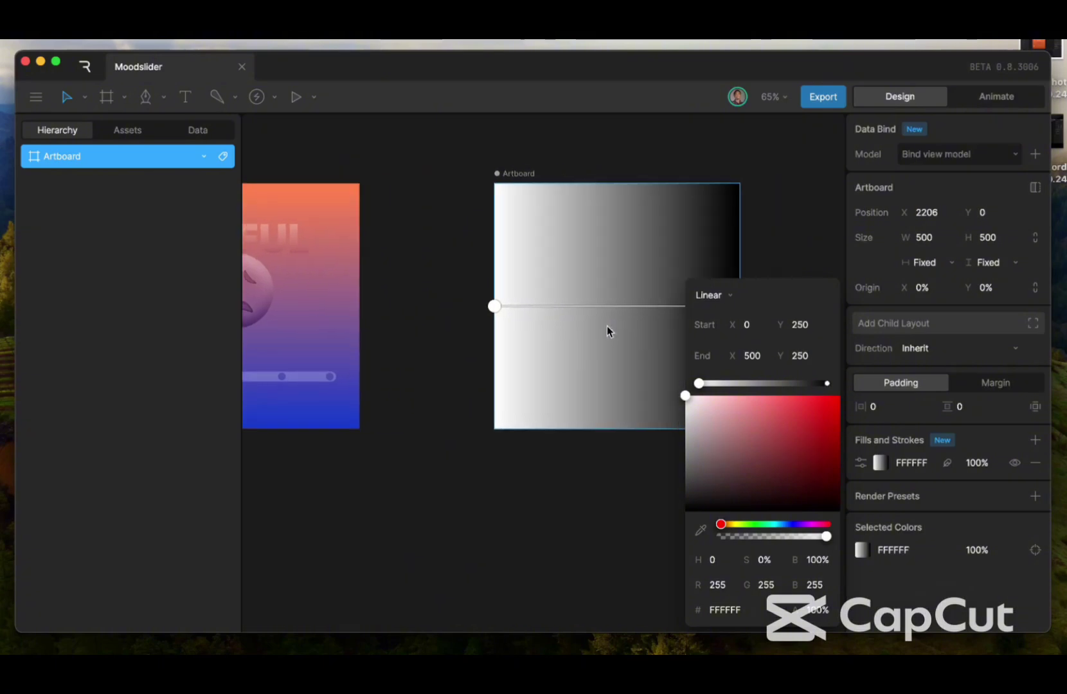
pyautogui.moveTo(453, 308); pyautogui.dragTo(577, 187)
pyautogui.scroll(-2, 519, 301)
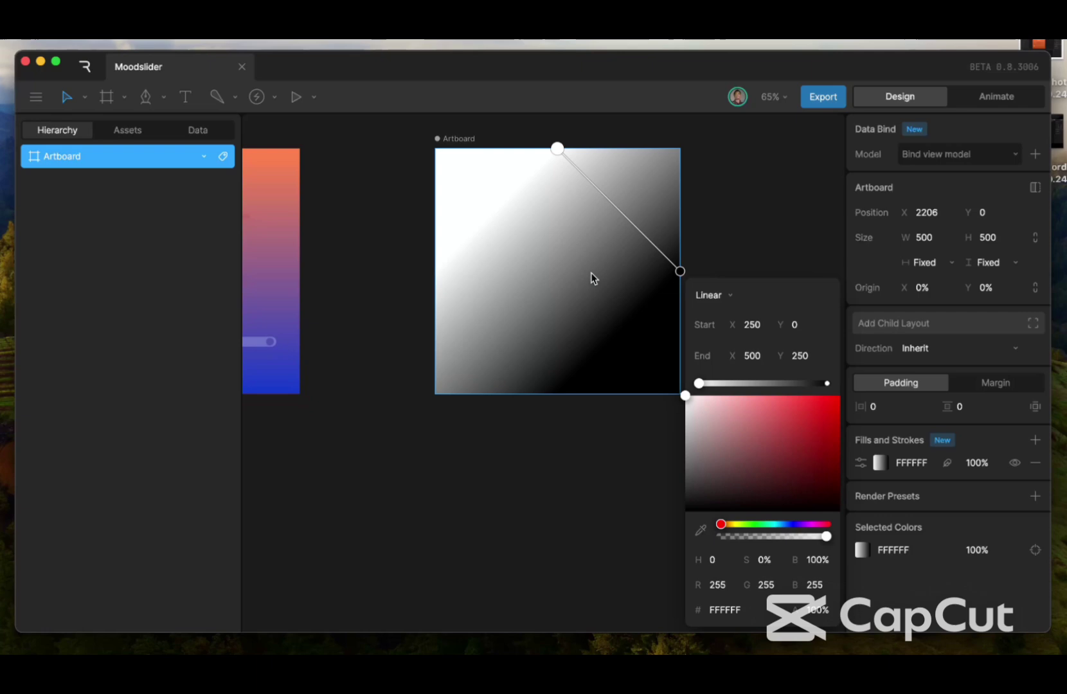
pyautogui.click(679, 271)
pyautogui.moveTo(678, 272); pyautogui.dragTo(555, 393)
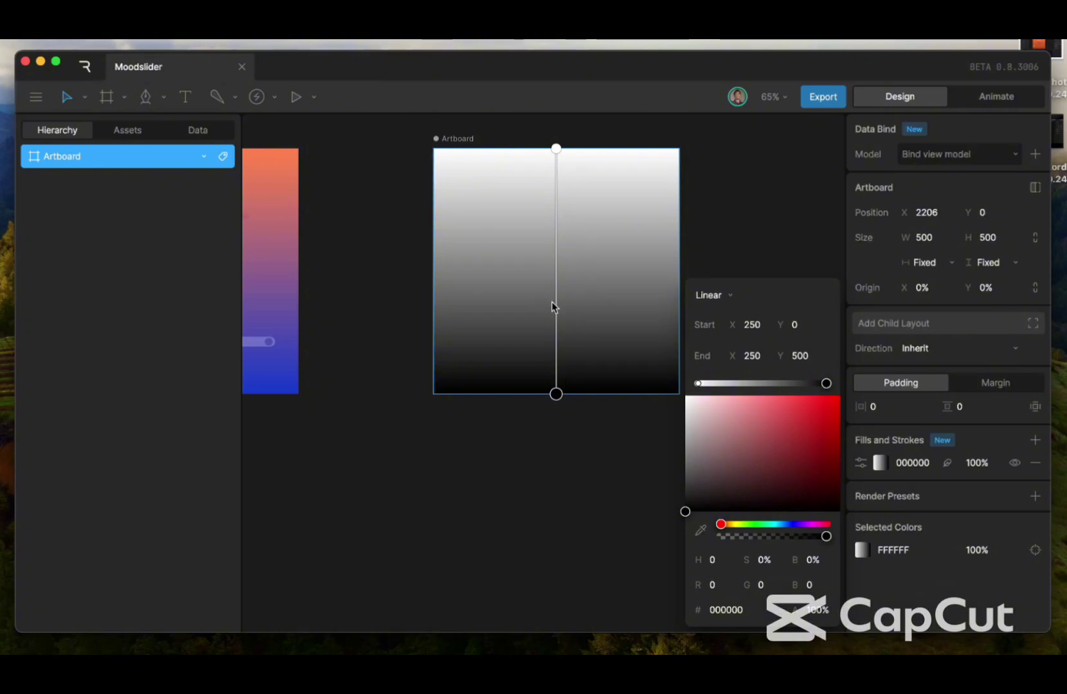
# Sample blue 3445BD from the lower part of the Mood Slider background for the gradient's end stop
pyautogui.click(701, 532)
pyautogui.hscroll(-5, 514, 447)
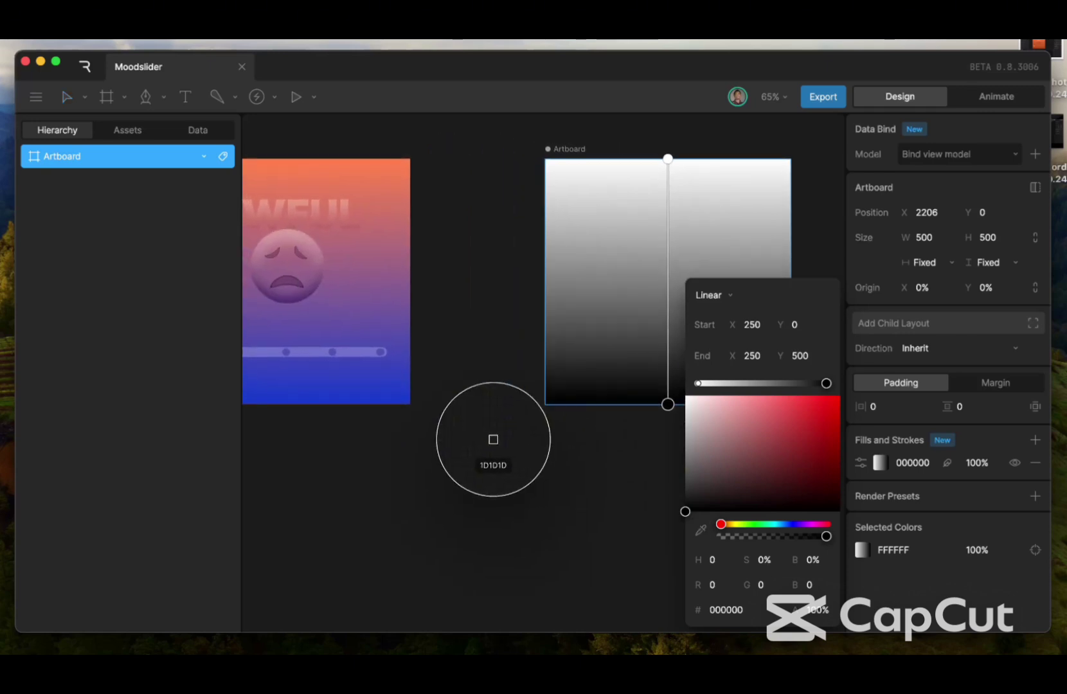
pyautogui.click(345, 374)
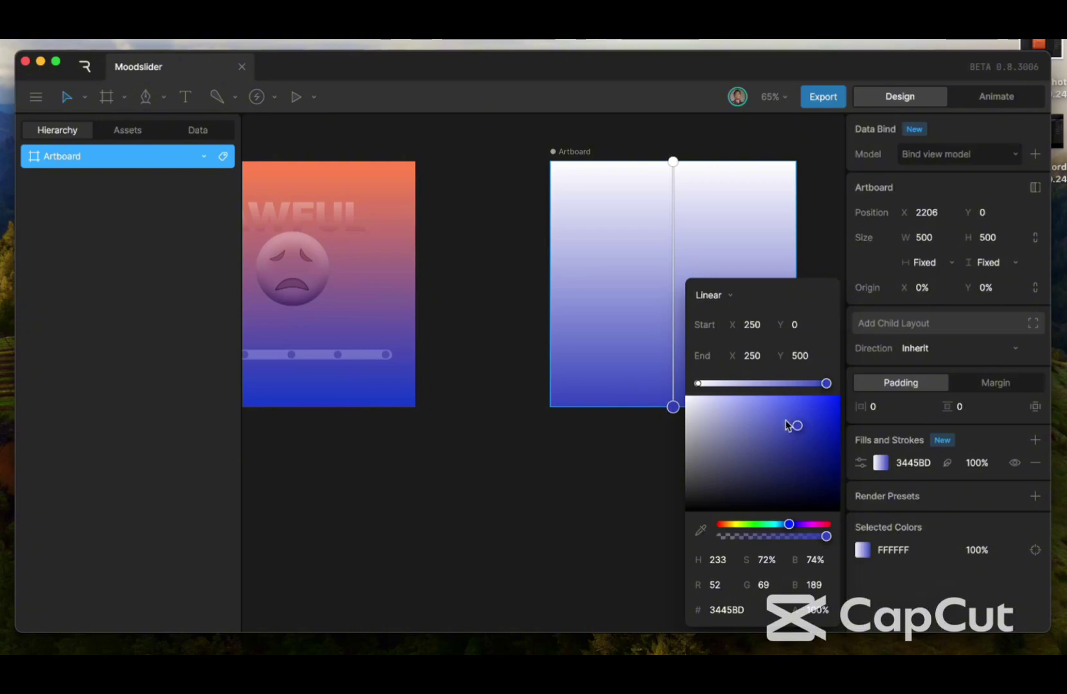
# Sample purple 765999 from the middle of the Mood Slider background for the gradient's start stop
pyautogui.click(698, 384)
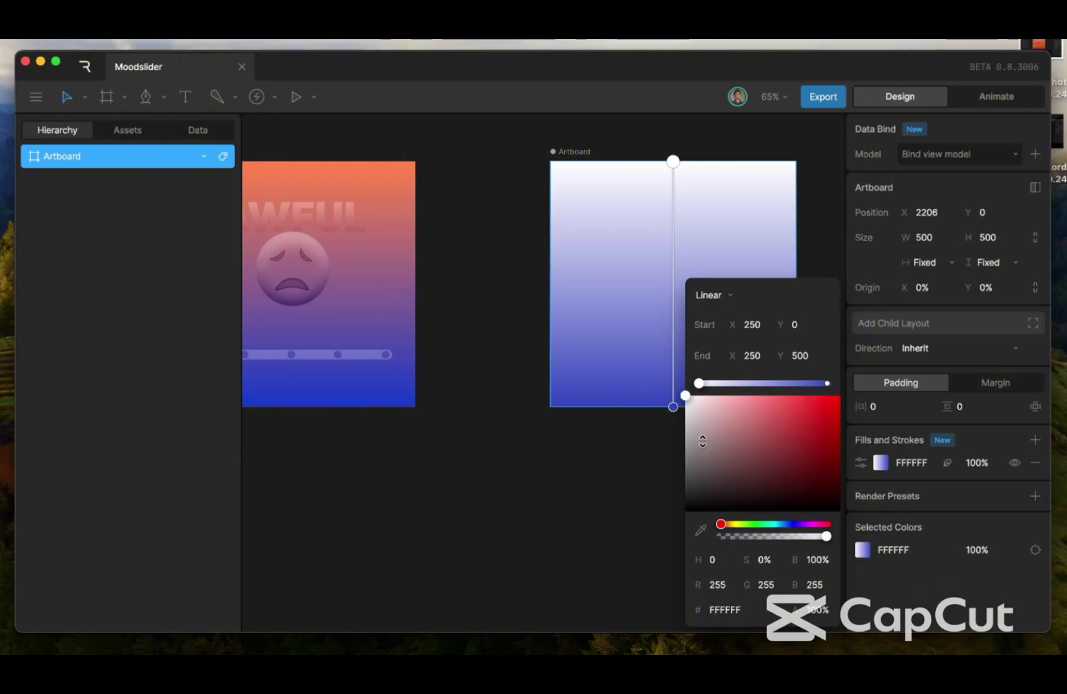
pyautogui.click(701, 531)
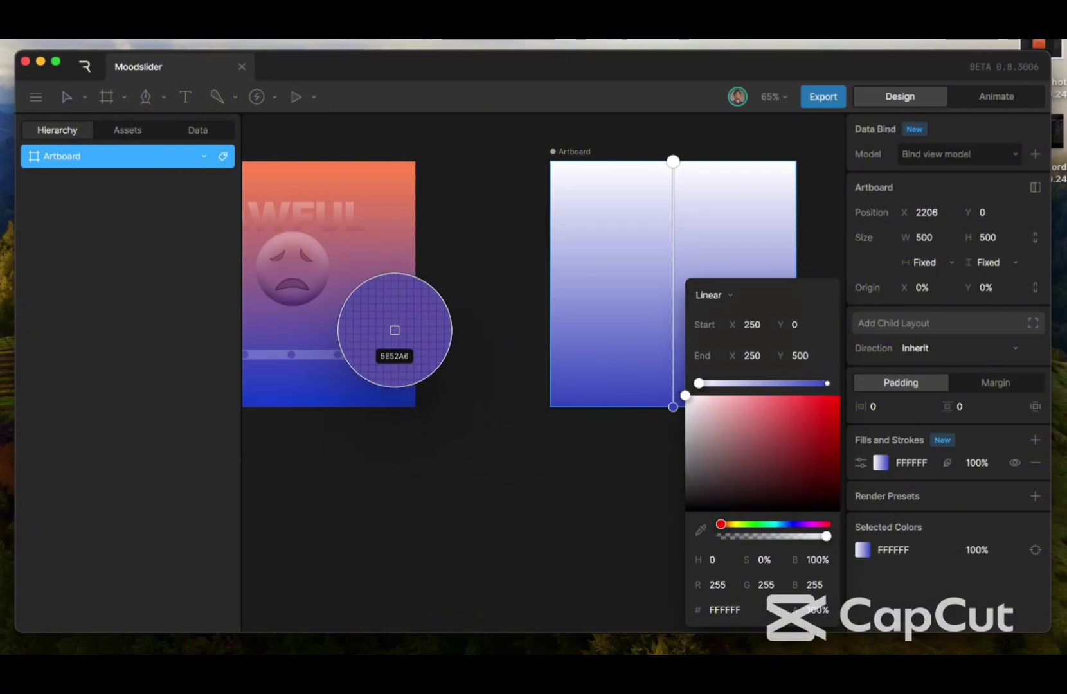
pyautogui.click(374, 311)
pyautogui.hscroll(5, 583, 339)
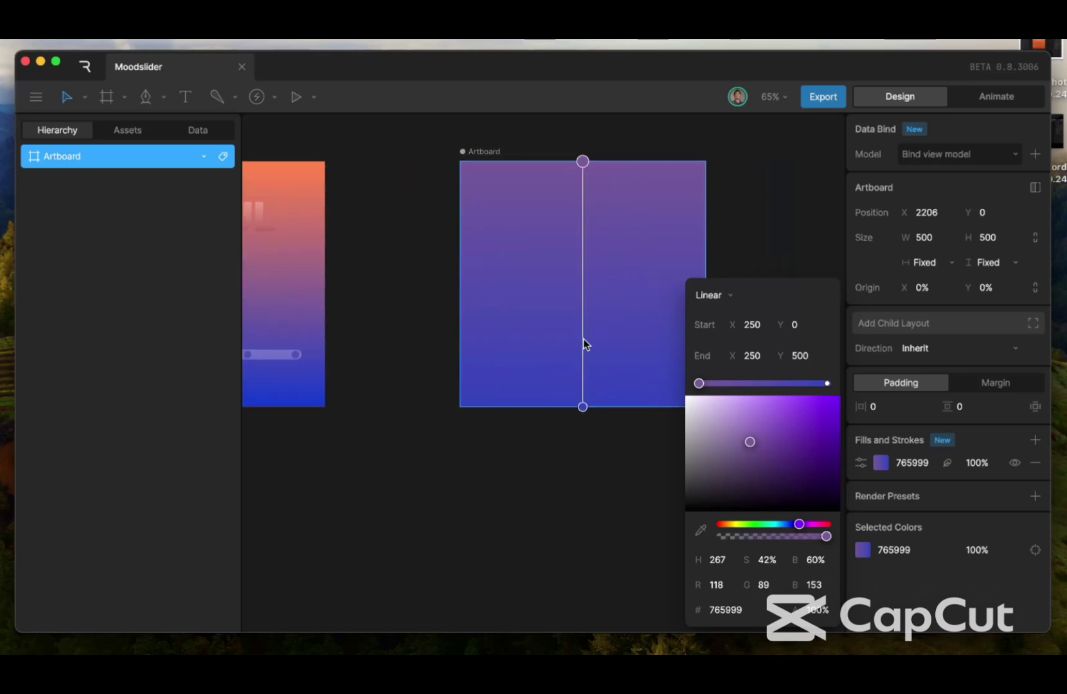
pyautogui.hscroll(-3, 583, 338)
pyautogui.hscroll(4, 583, 339)
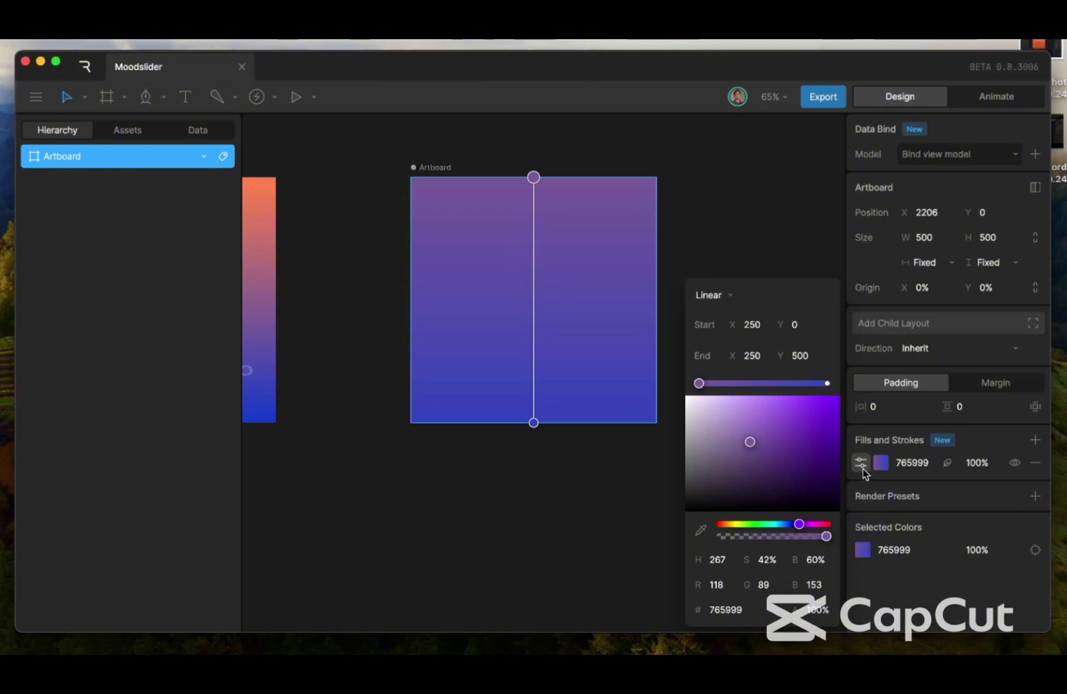
# Add a text object reading SAD in the upper part of the new artboard
pyautogui.click(874, 443)
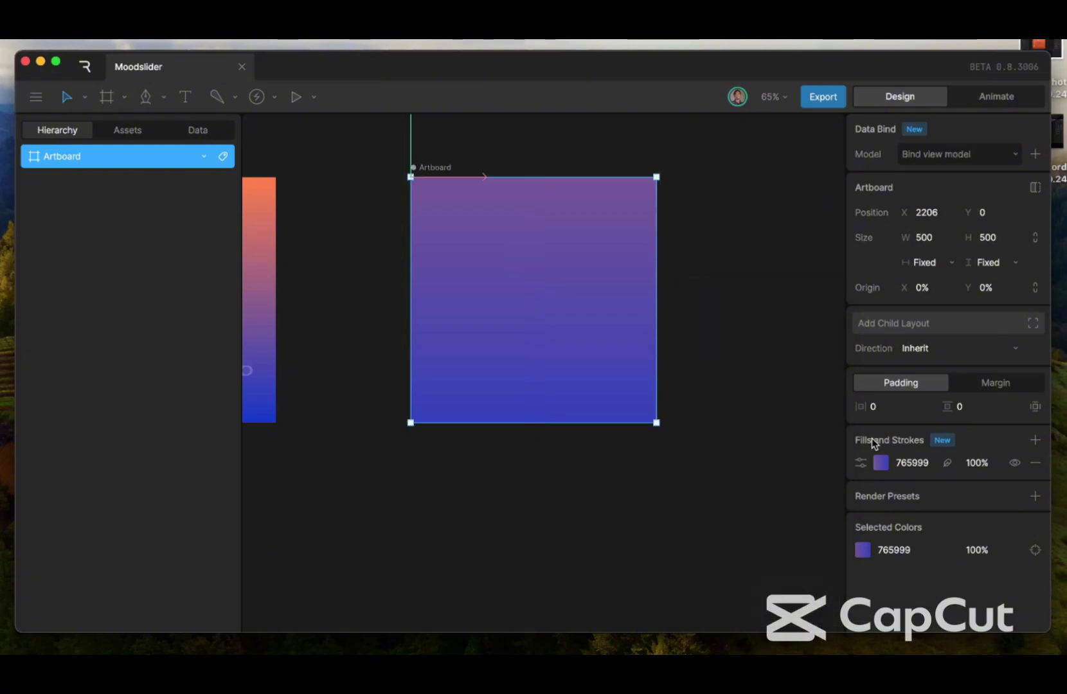
pyautogui.hscroll(-5, 505, 291)
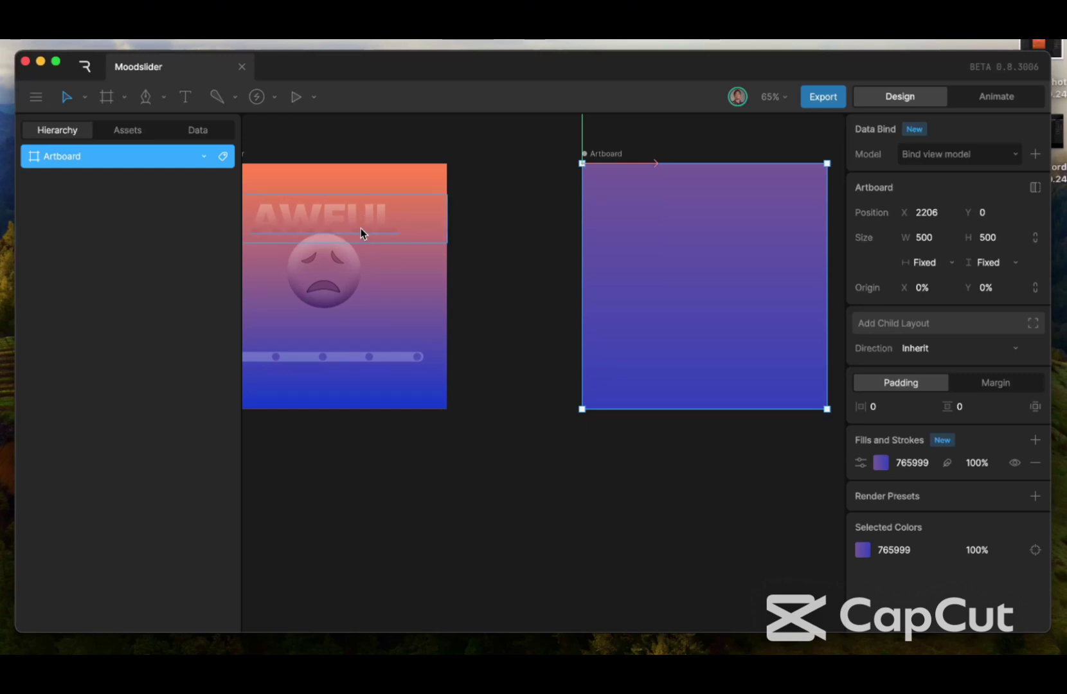
pyautogui.hscroll(5, 361, 230)
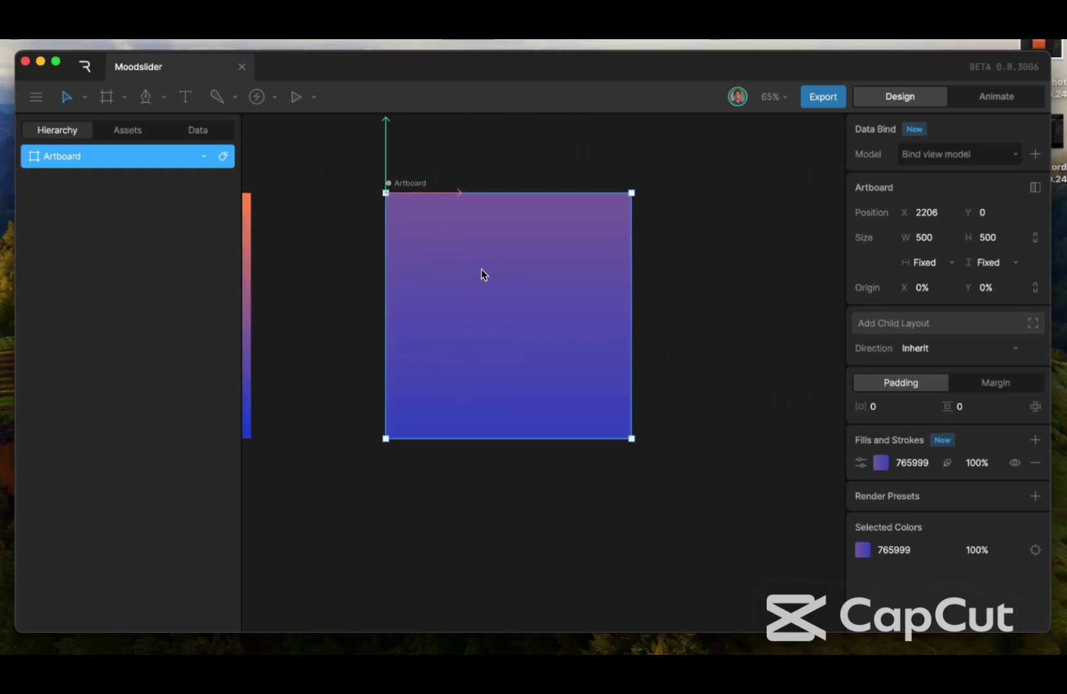
pyautogui.press('t')
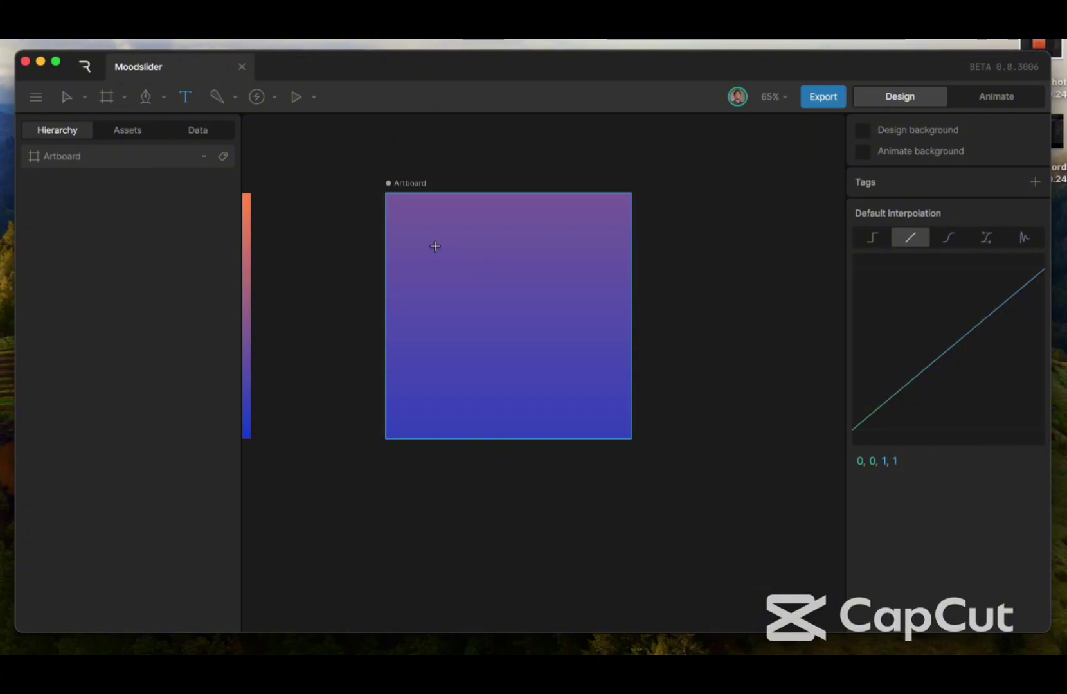
pyautogui.click(459, 244)
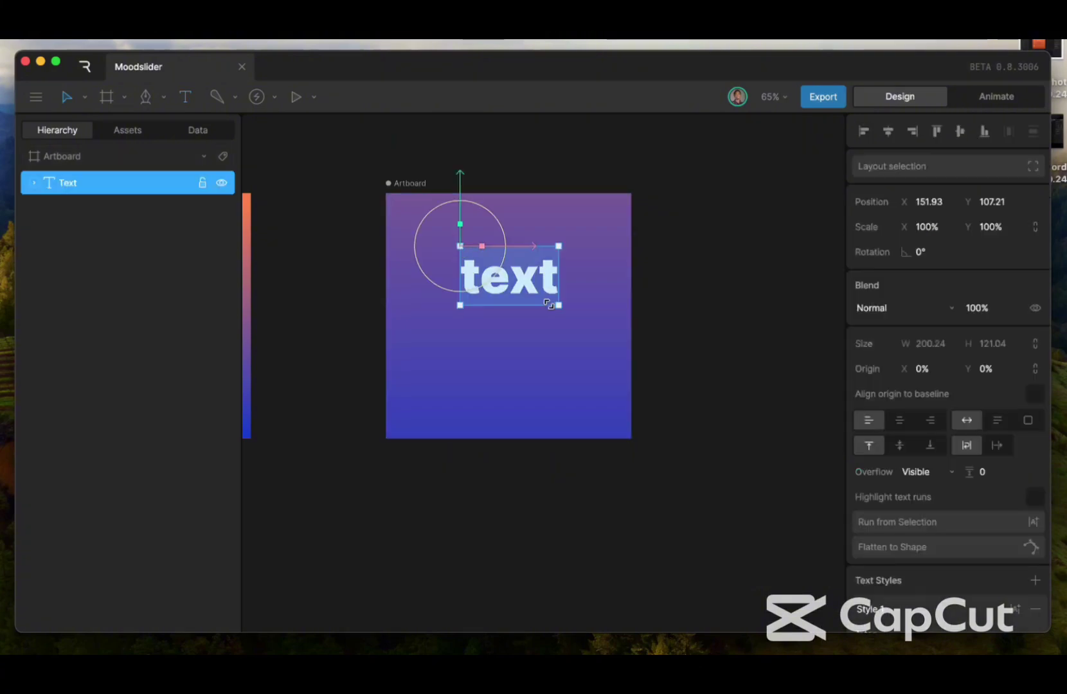
pyautogui.write('s')
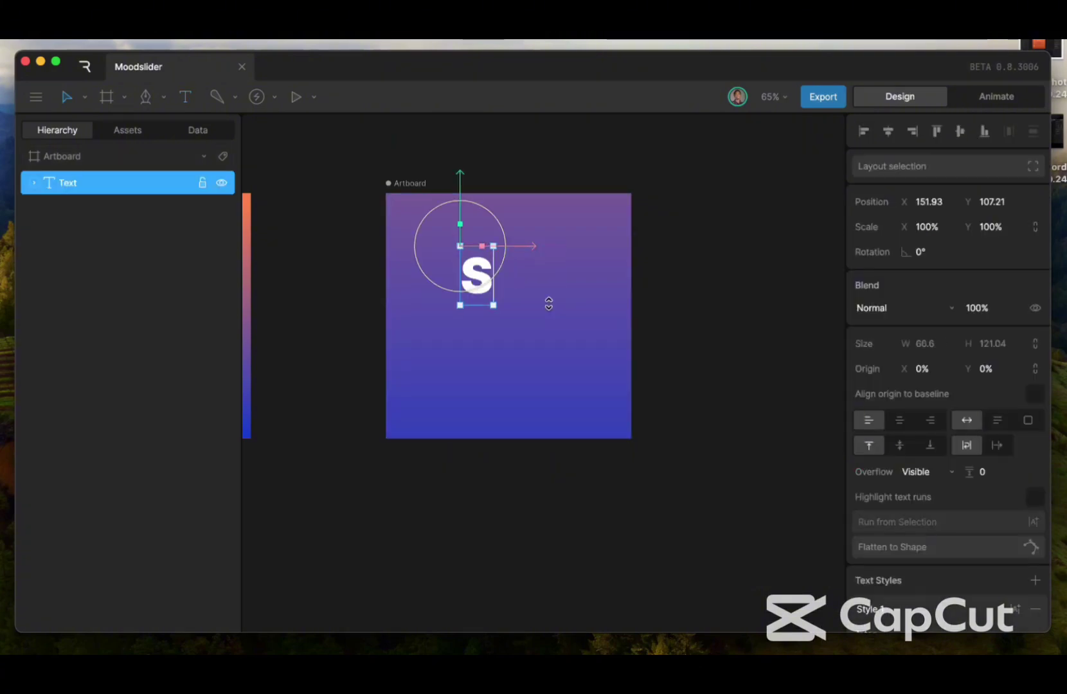
pyautogui.write('ad')
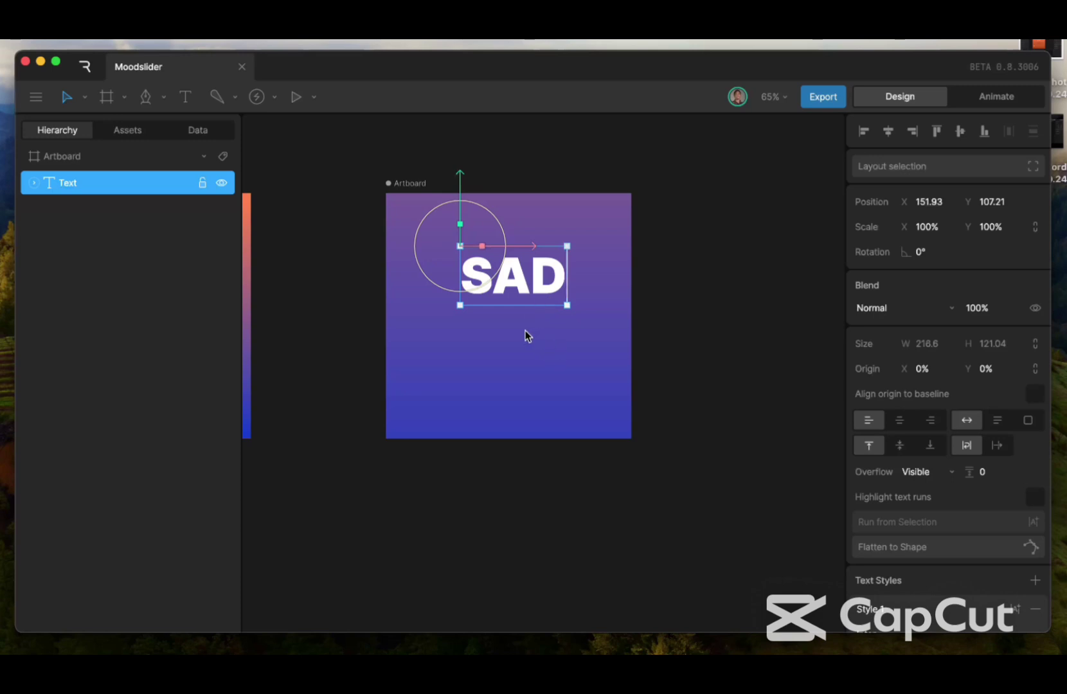
# Stretch the SAD text box across the artboard's full width, from X 0 with a width of 500
pyautogui.click(523, 332)
pyautogui.click(517, 277)
pyautogui.moveTo(521, 278); pyautogui.dragTo(636, 260)
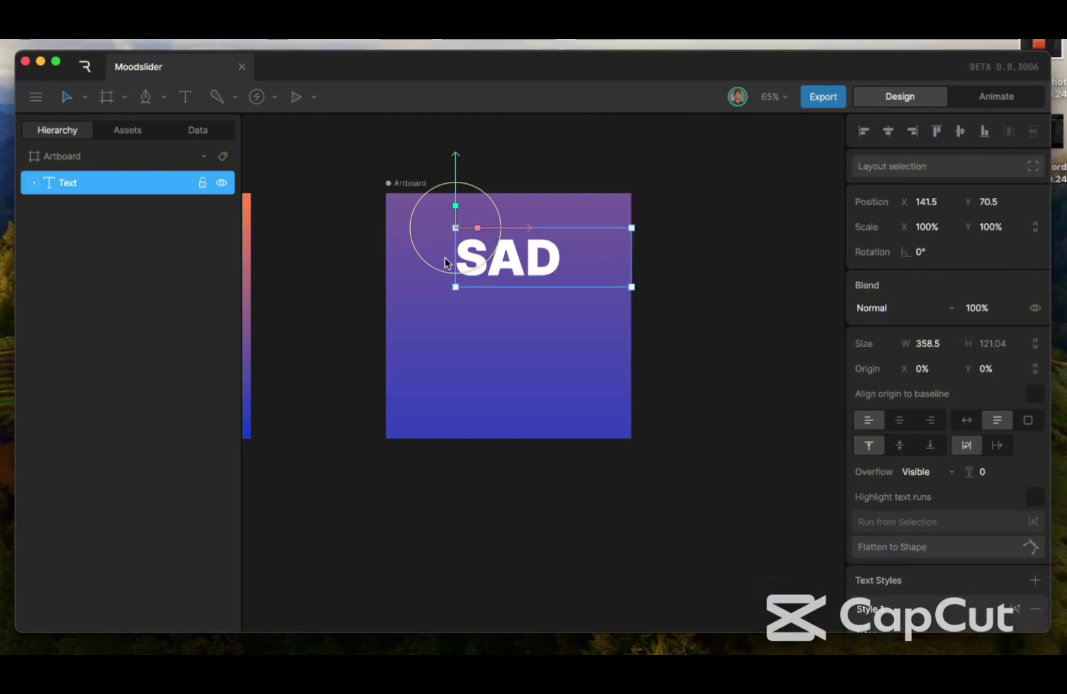
pyautogui.moveTo(453, 258); pyautogui.dragTo(382, 256)
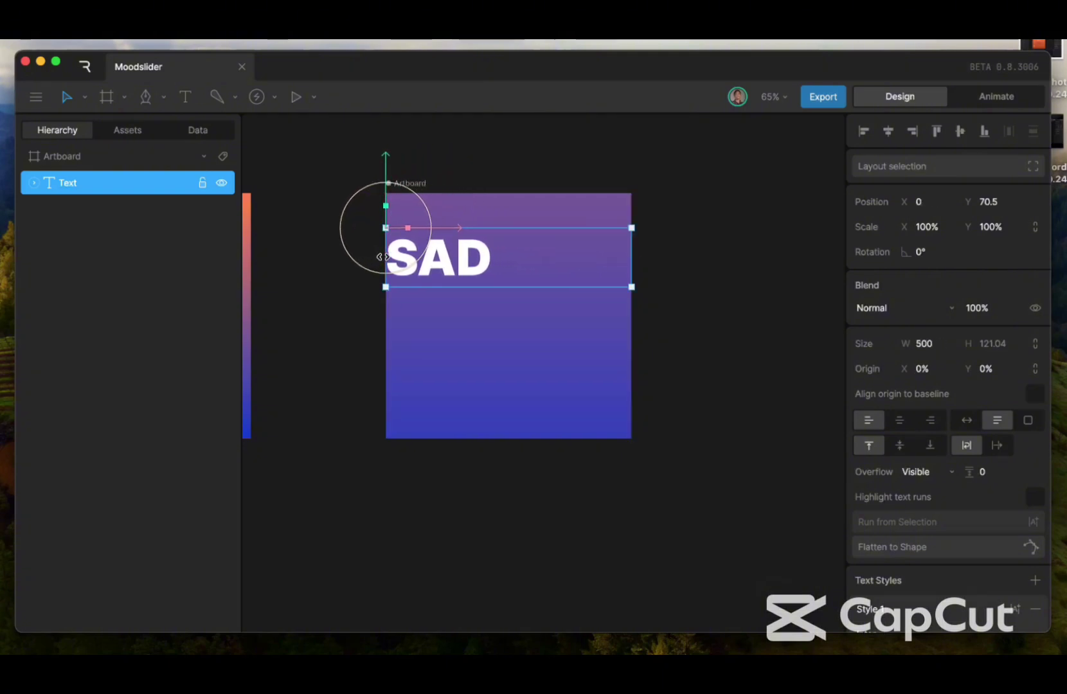
# Center-align the SAD text horizontally and move its box up to Y 63.5
pyautogui.click(899, 420)
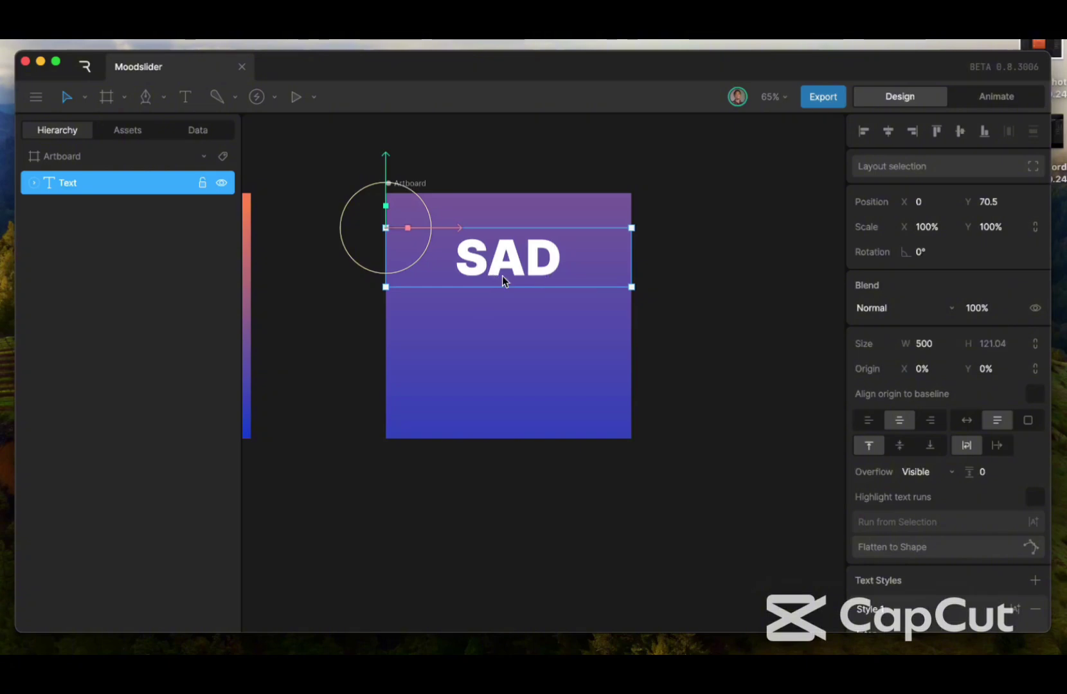
pyautogui.moveTo(502, 272); pyautogui.dragTo(502, 268)
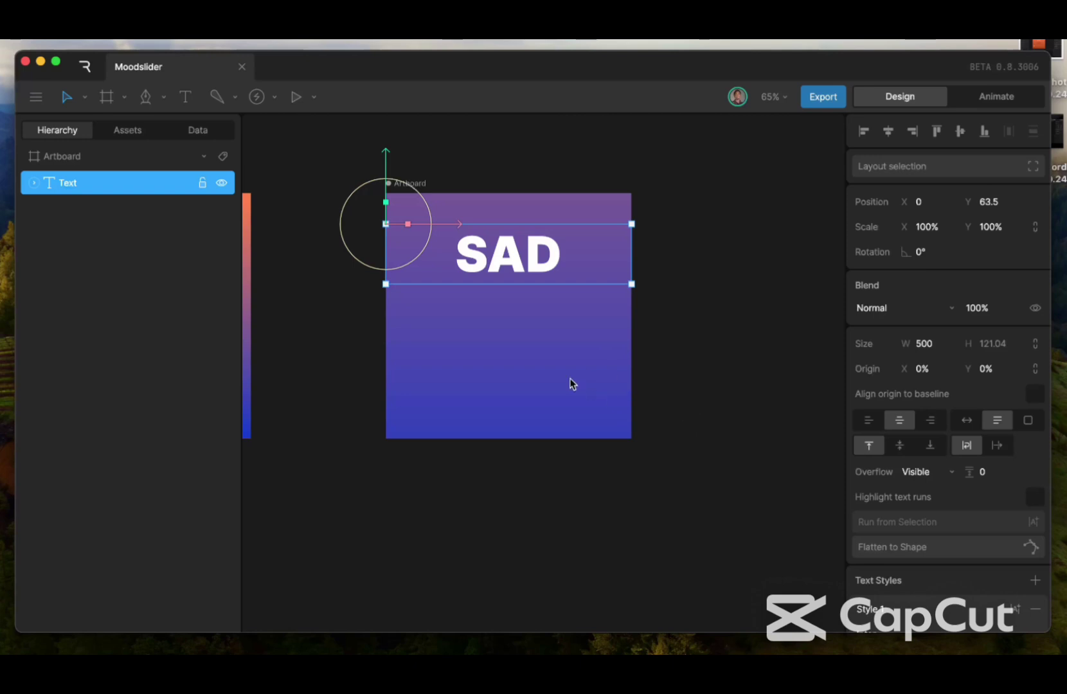
pyautogui.hscroll(-2, 569, 389)
pyautogui.hscroll(-5, 568, 391)
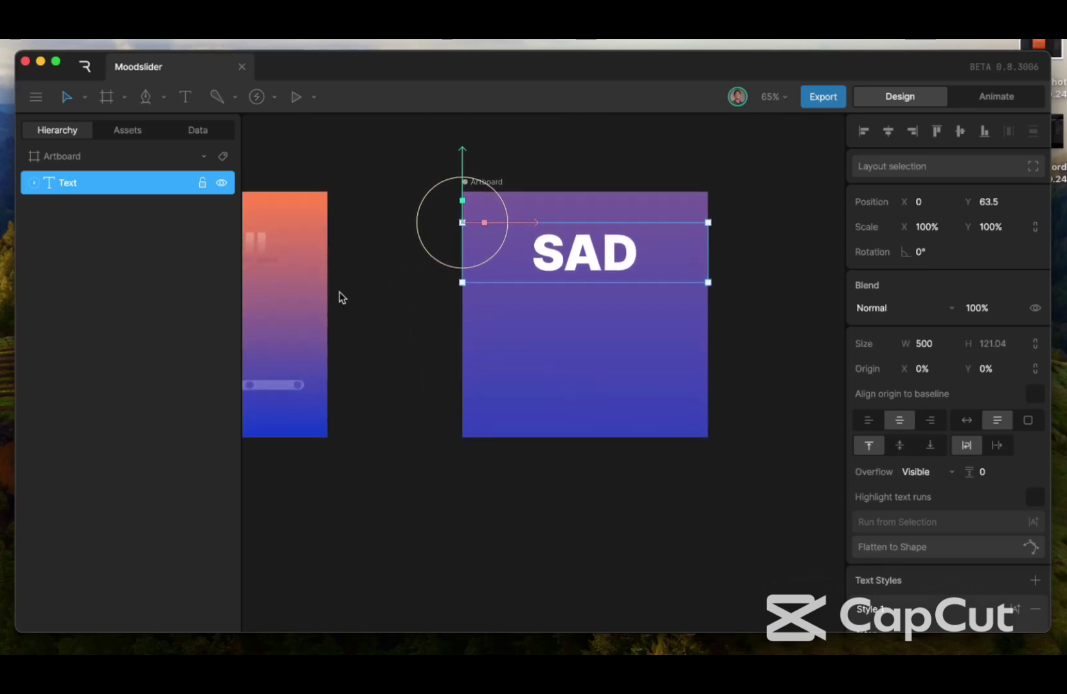
pyautogui.hscroll(3, 593, 336)
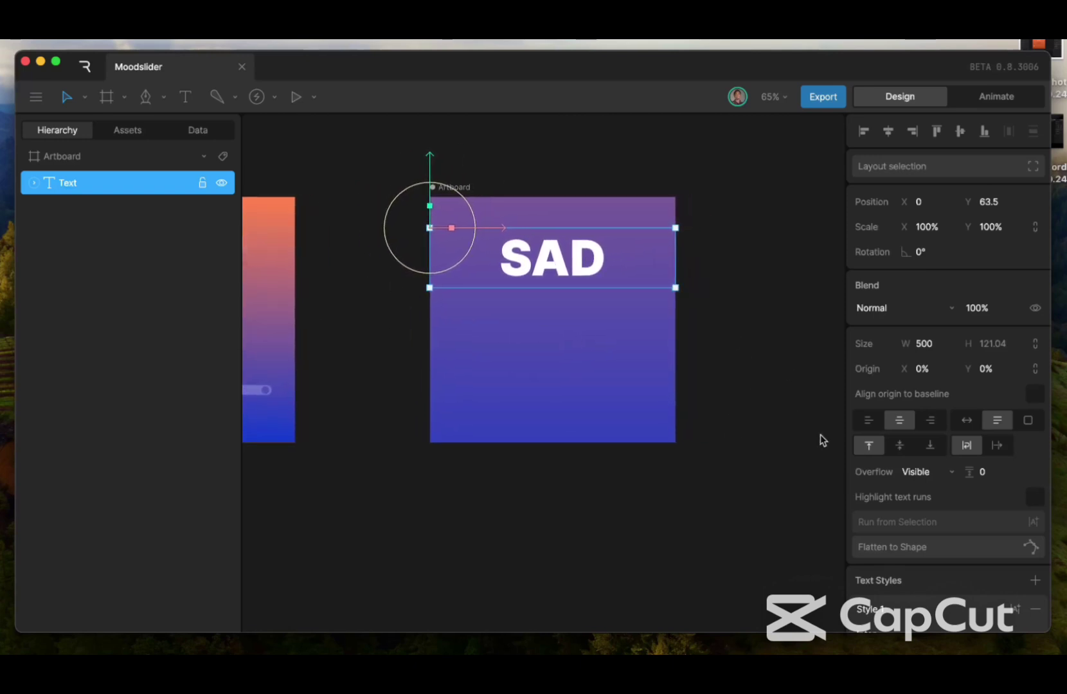
# Change the SAD text's fill from solid to a linear gradient
pyautogui.scroll(-5, 932, 538)
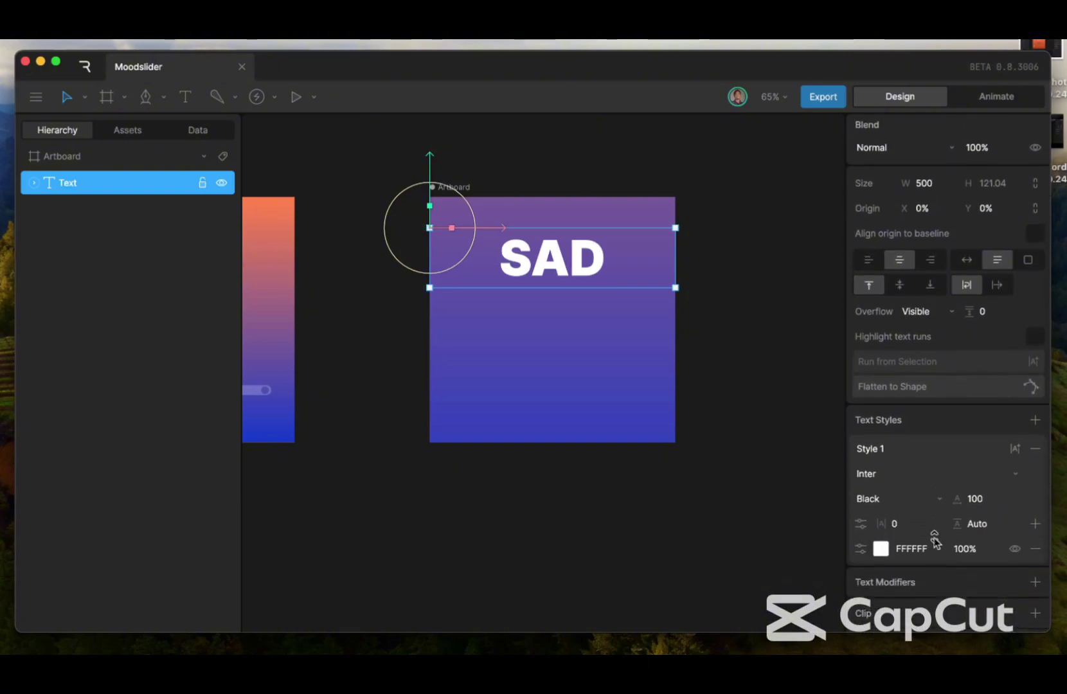
pyautogui.scroll(-1, 901, 519)
pyautogui.click(860, 475)
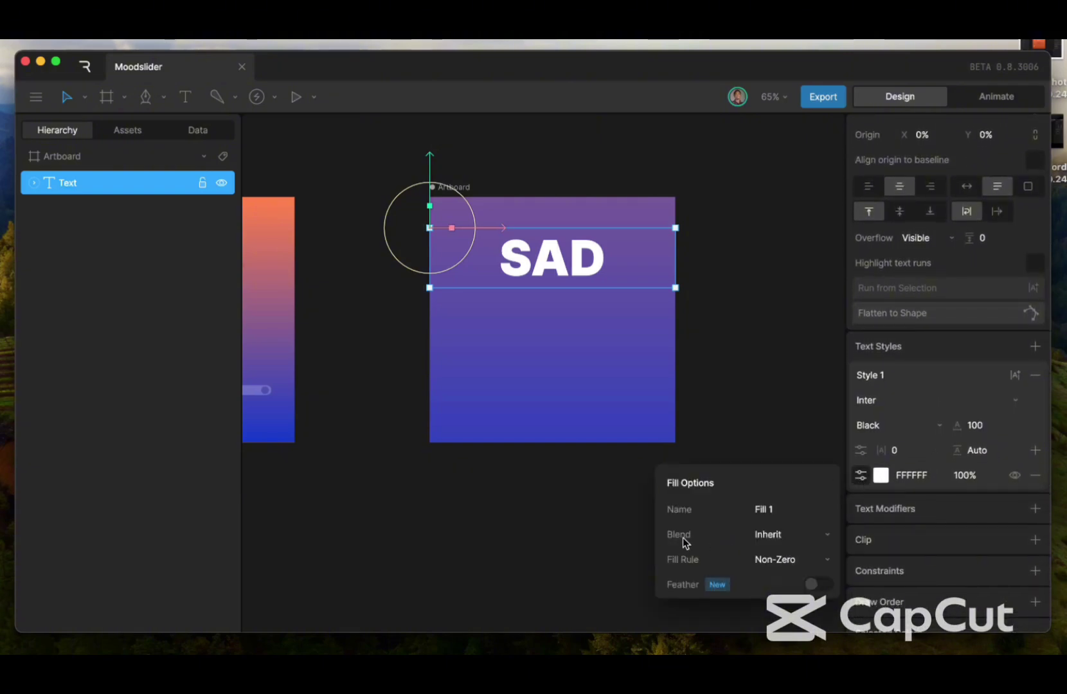
pyautogui.click(806, 540)
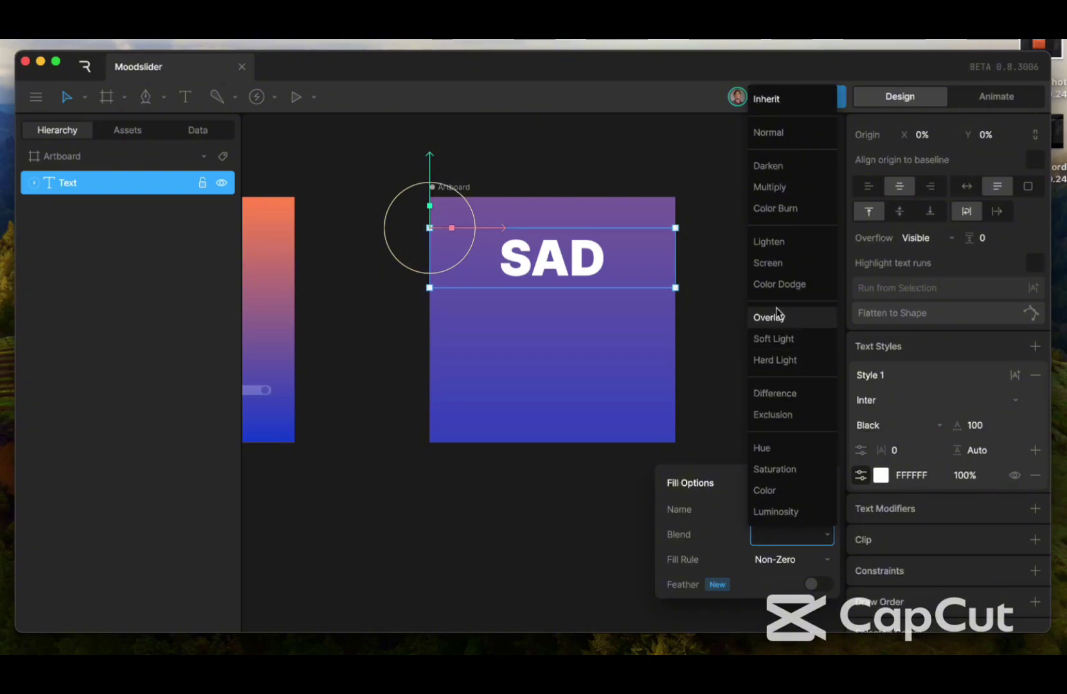
pyautogui.click(879, 476)
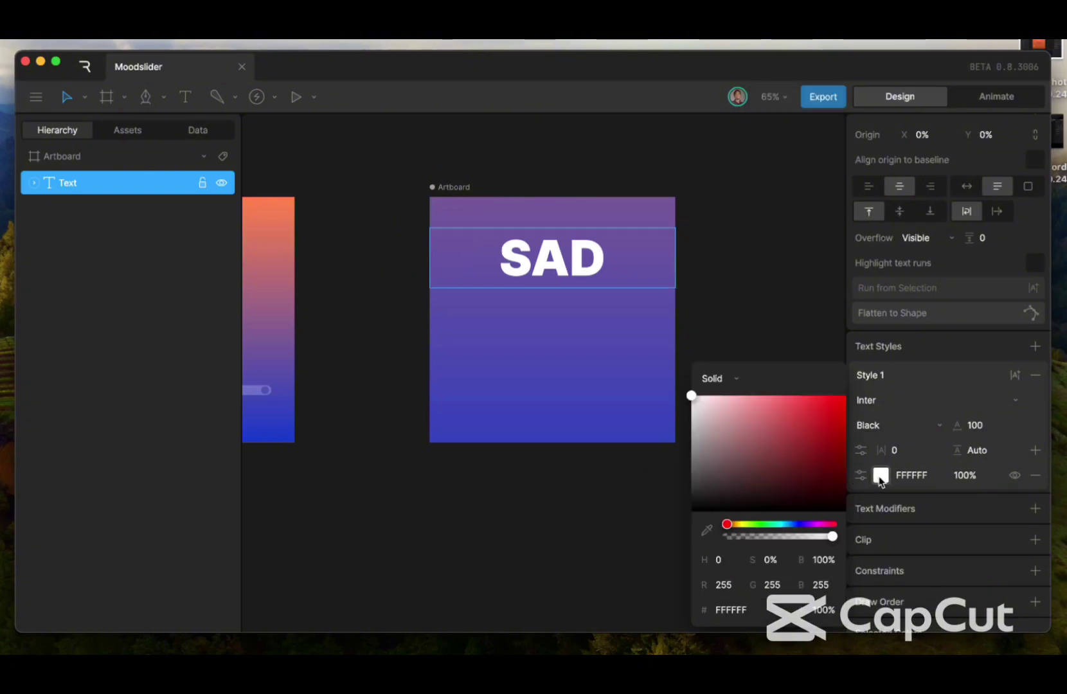
pyautogui.click(711, 380)
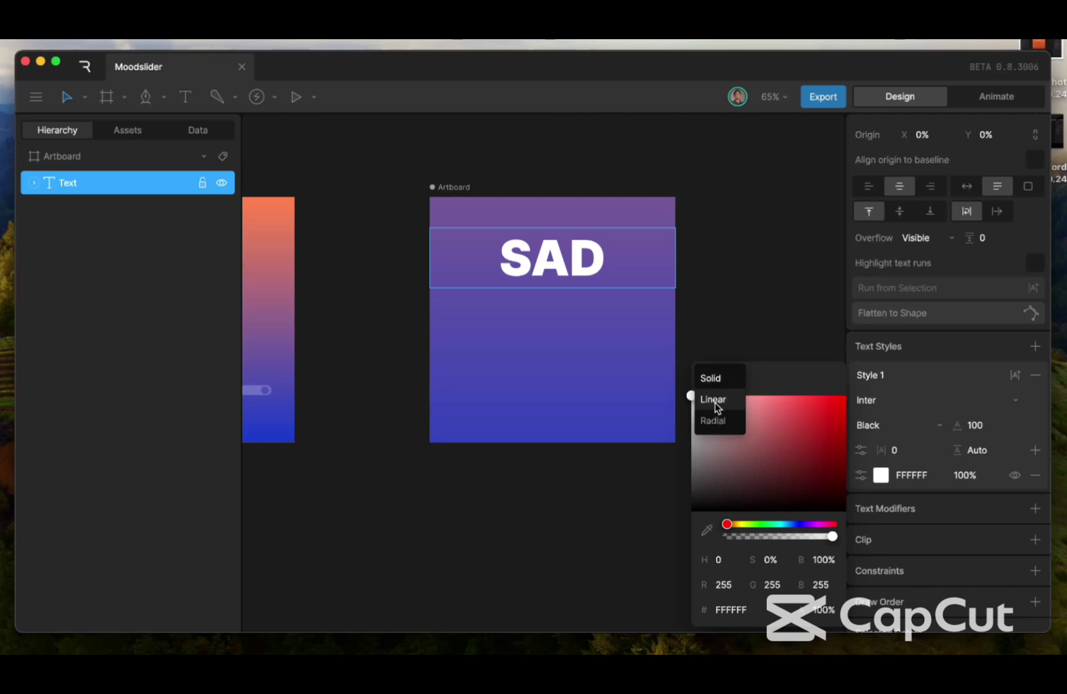
pyautogui.click(714, 407)
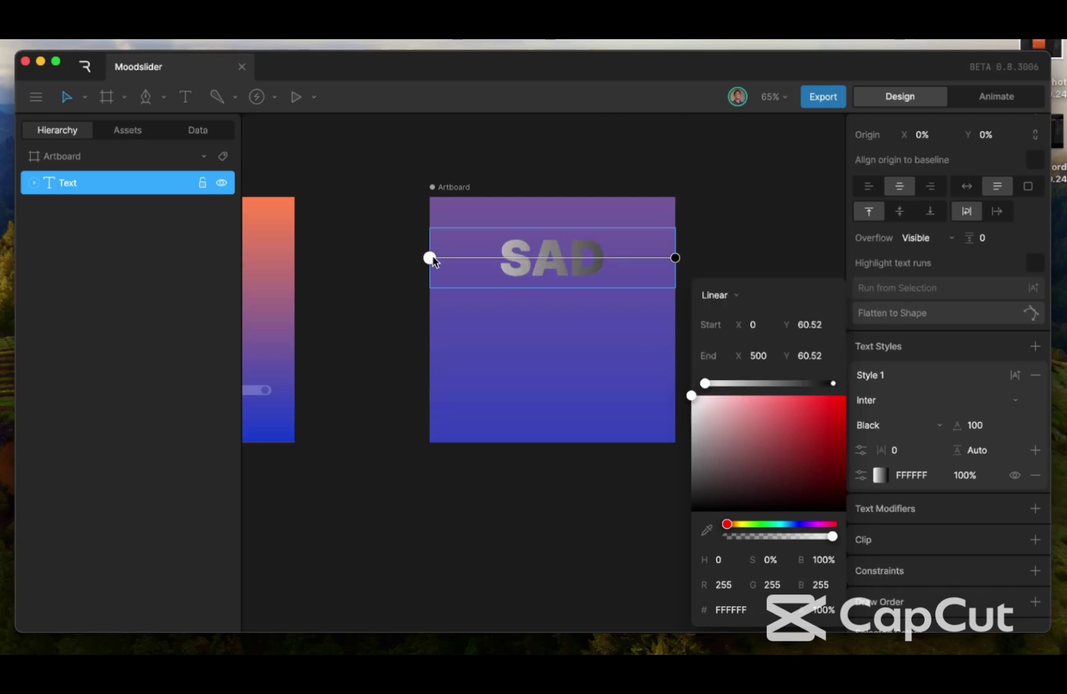
# Orient the text gradient vertically, starting at X 250, Y -1.42 and ending at X 250, Y 122.96
pyautogui.moveTo(437, 256); pyautogui.dragTo(552, 225)
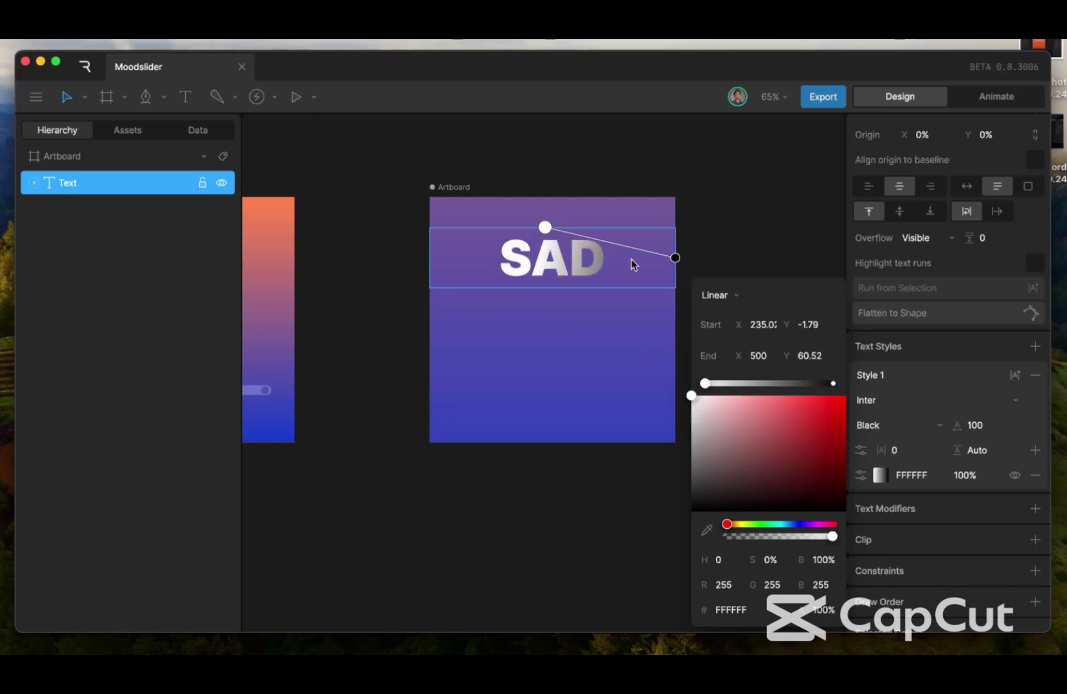
pyautogui.moveTo(675, 257); pyautogui.dragTo(551, 288)
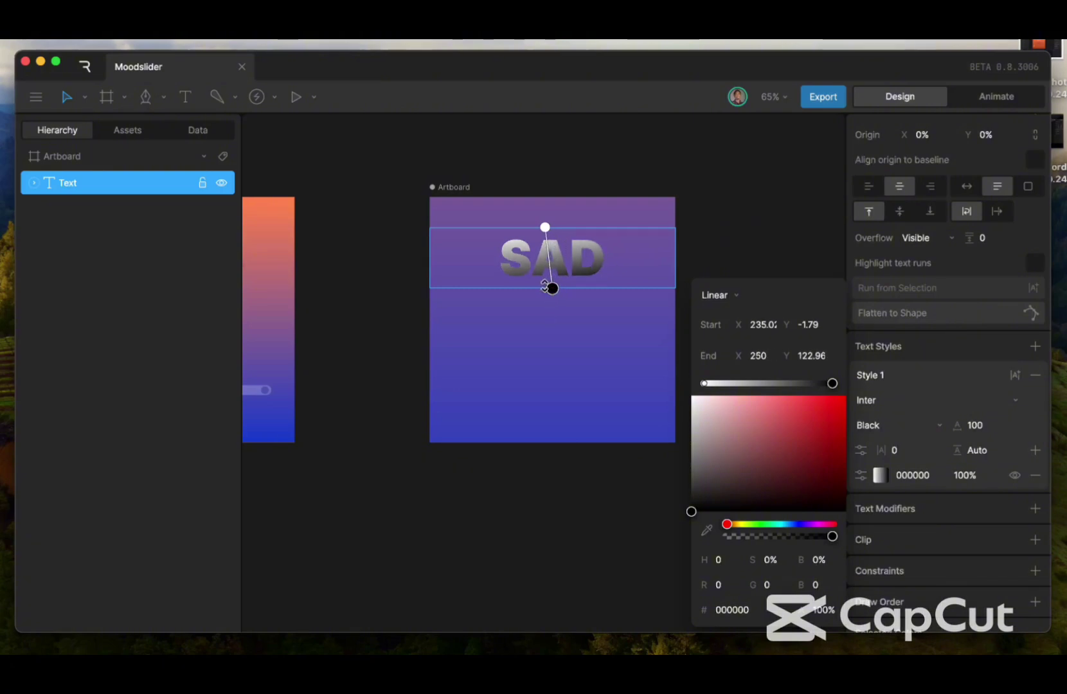
pyautogui.moveTo(545, 227); pyautogui.dragTo(560, 227)
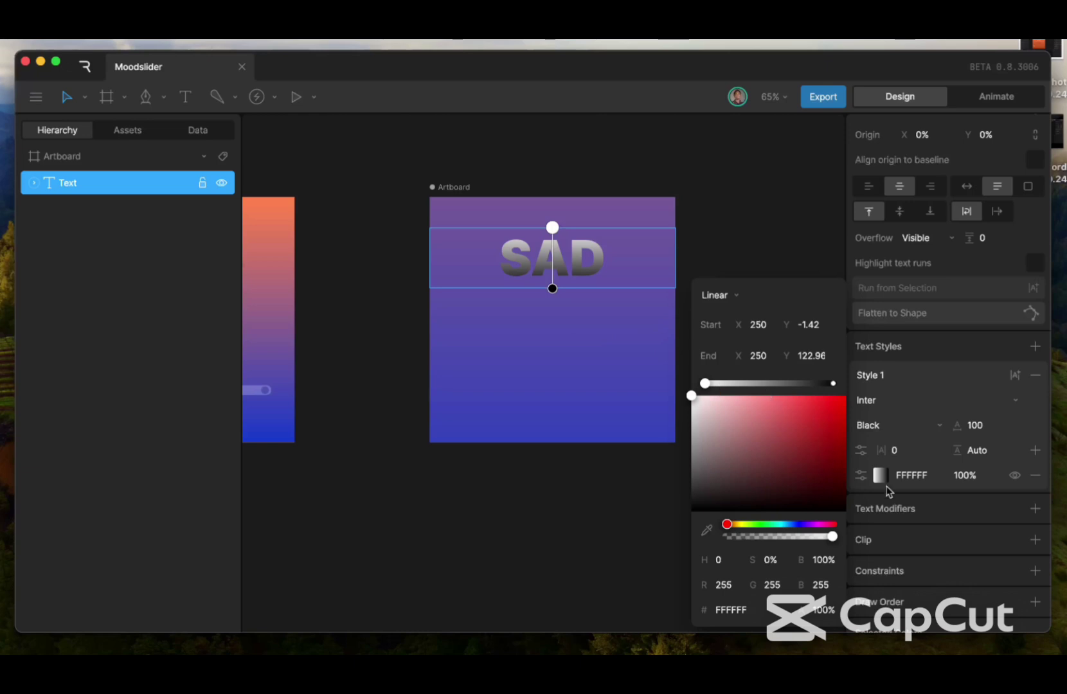
# Set the blend mode of the SAD text's gradient fill to Soft Light
pyautogui.click(861, 475)
pyautogui.click(782, 540)
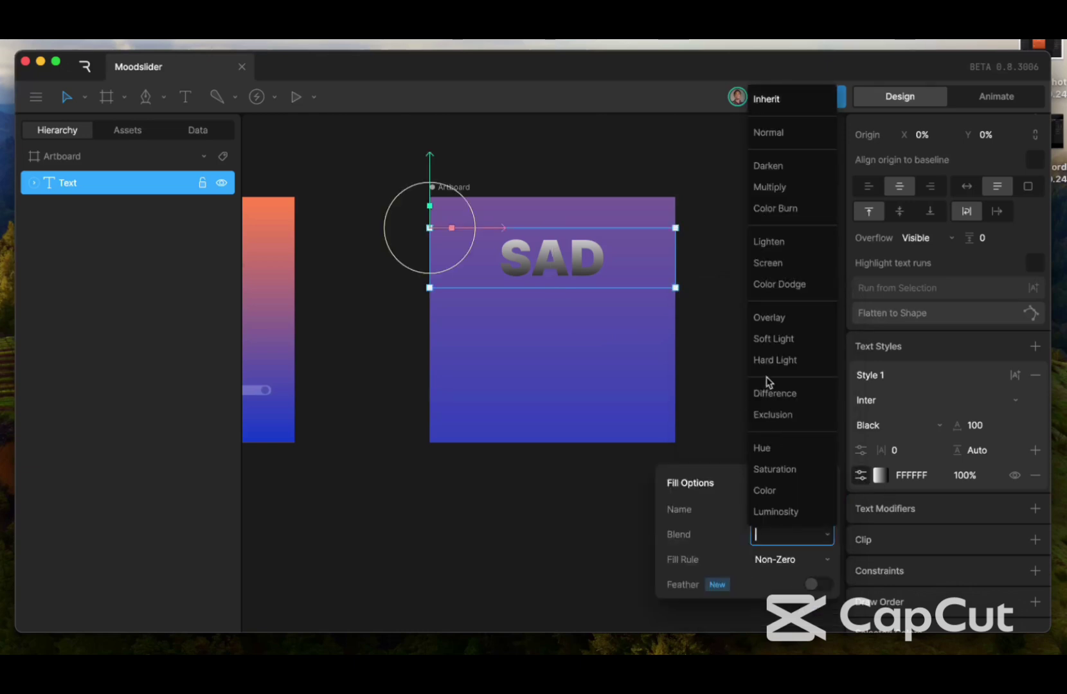
pyautogui.click(786, 340)
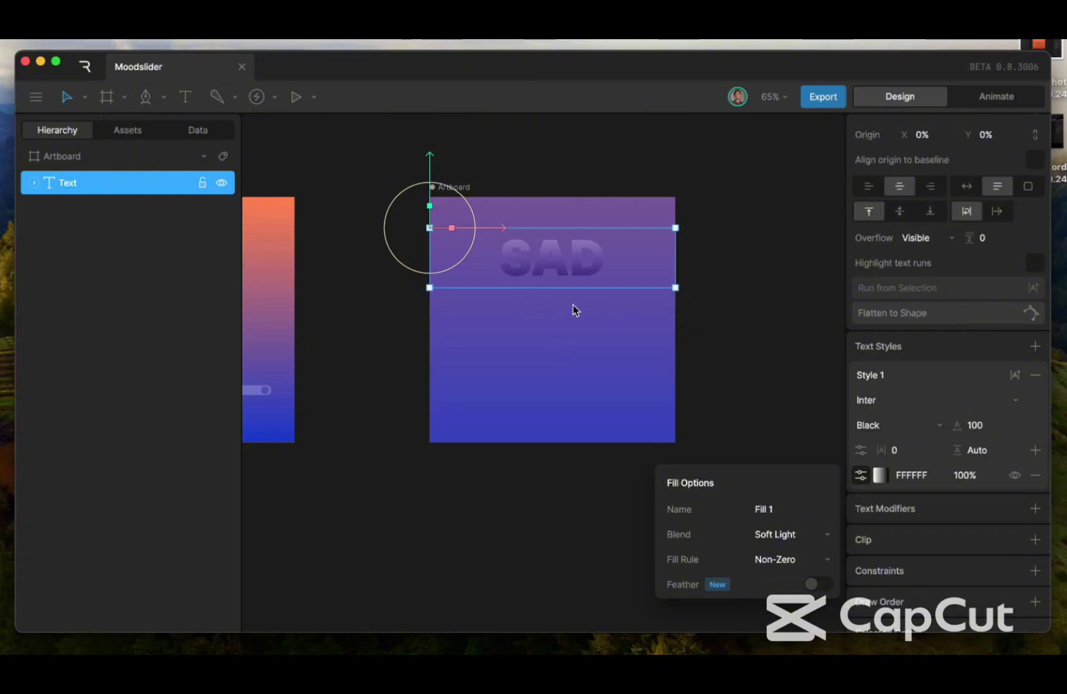
pyautogui.click(530, 309)
# Draw an ellipse about 235 by 236 below the SAD text and center it horizontally at X 250, Y 278.5
pyautogui.scroll(-2, 530, 309)
pyautogui.scroll(-1, 529, 309)
pyautogui.hscroll(-1, 530, 309)
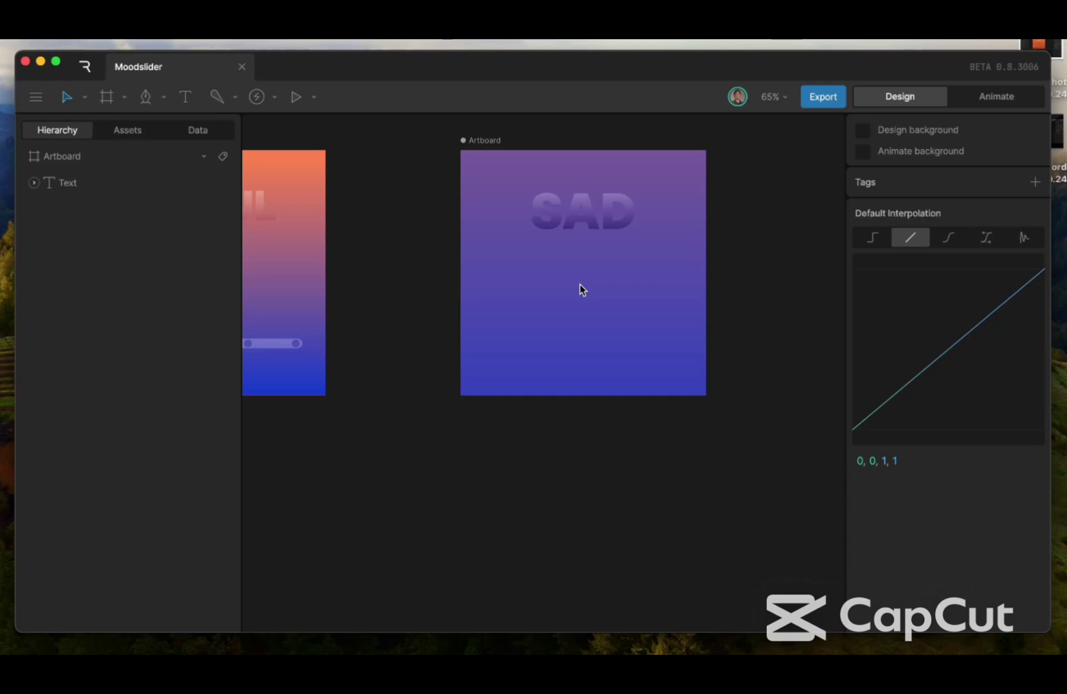
pyautogui.press('o')
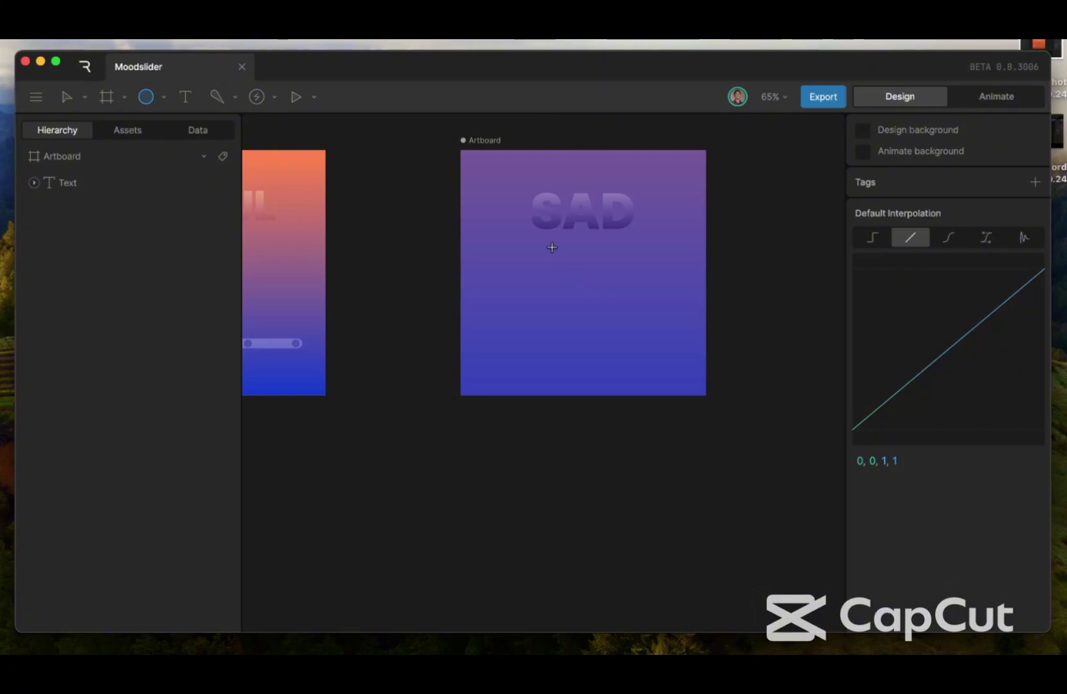
pyautogui.moveTo(554, 252); pyautogui.dragTo(671, 367)
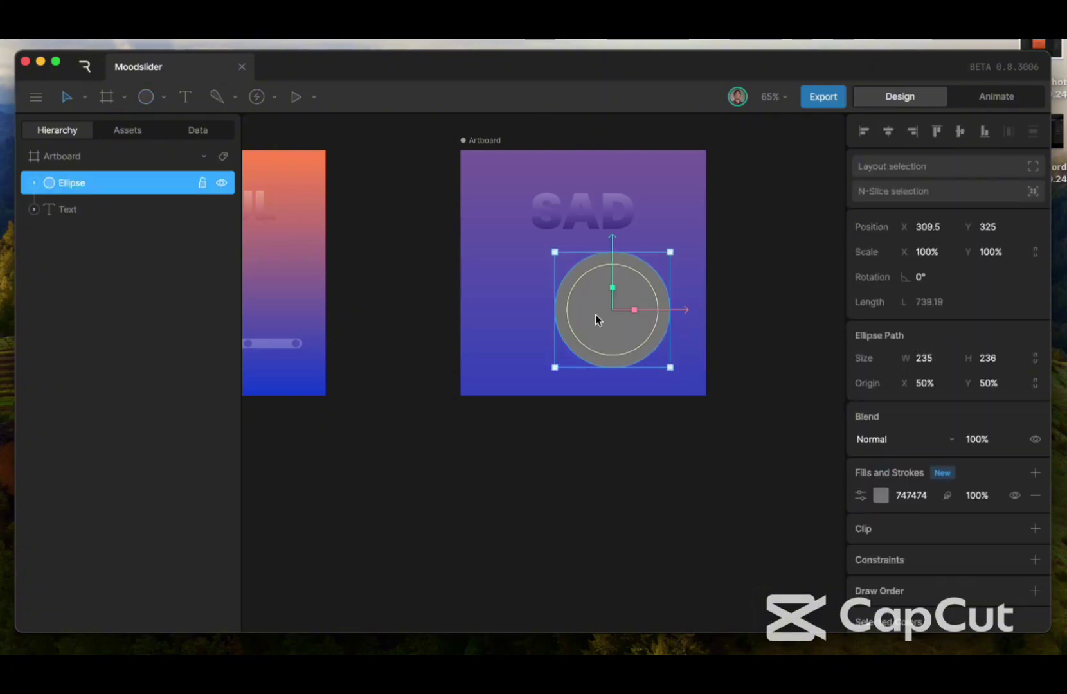
pyautogui.moveTo(603, 318); pyautogui.dragTo(573, 292)
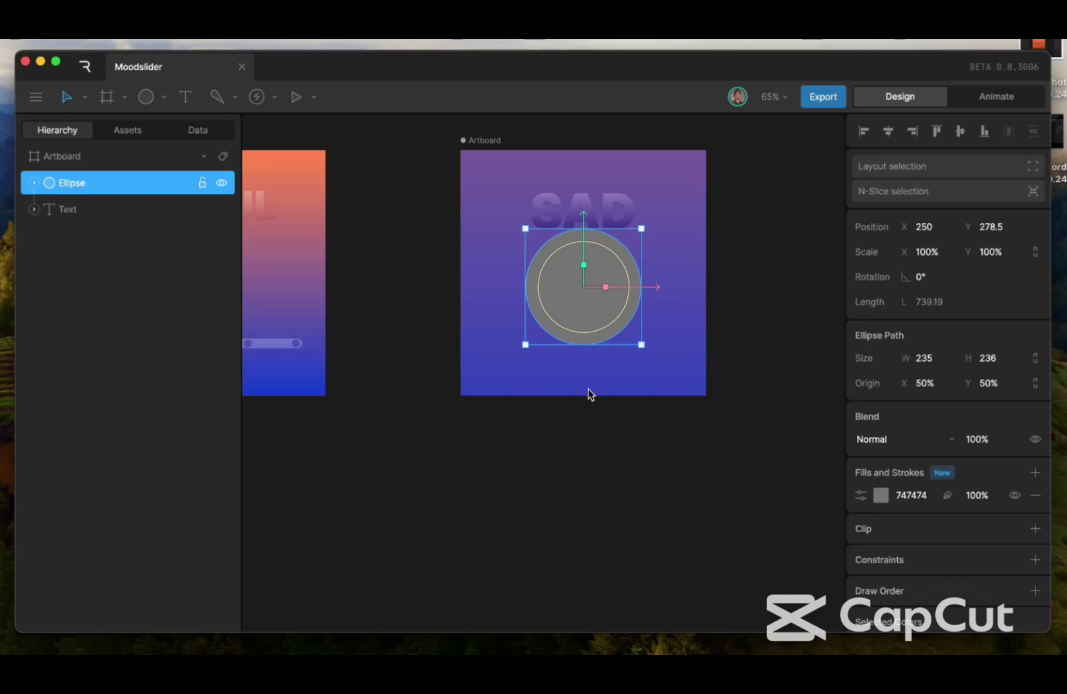
# Examine the fills and blend settings of the Face ellipse inside the Mood Slider artboard's Emoji group
pyautogui.hscroll(-5, 588, 390)
pyautogui.click(352, 233)
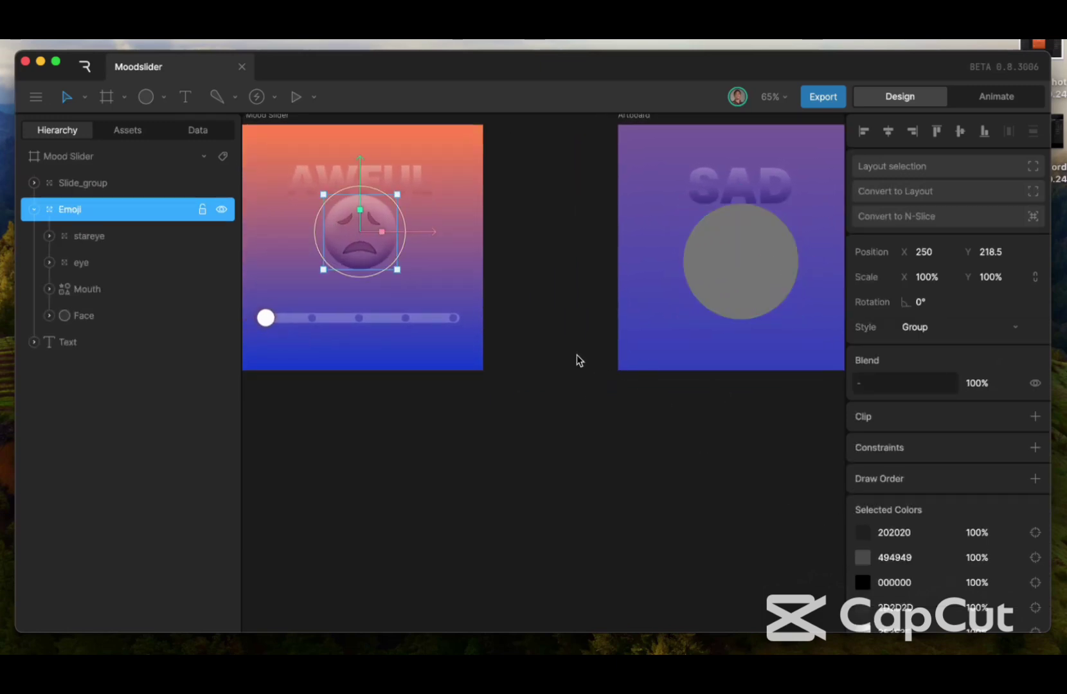
pyautogui.click(86, 316)
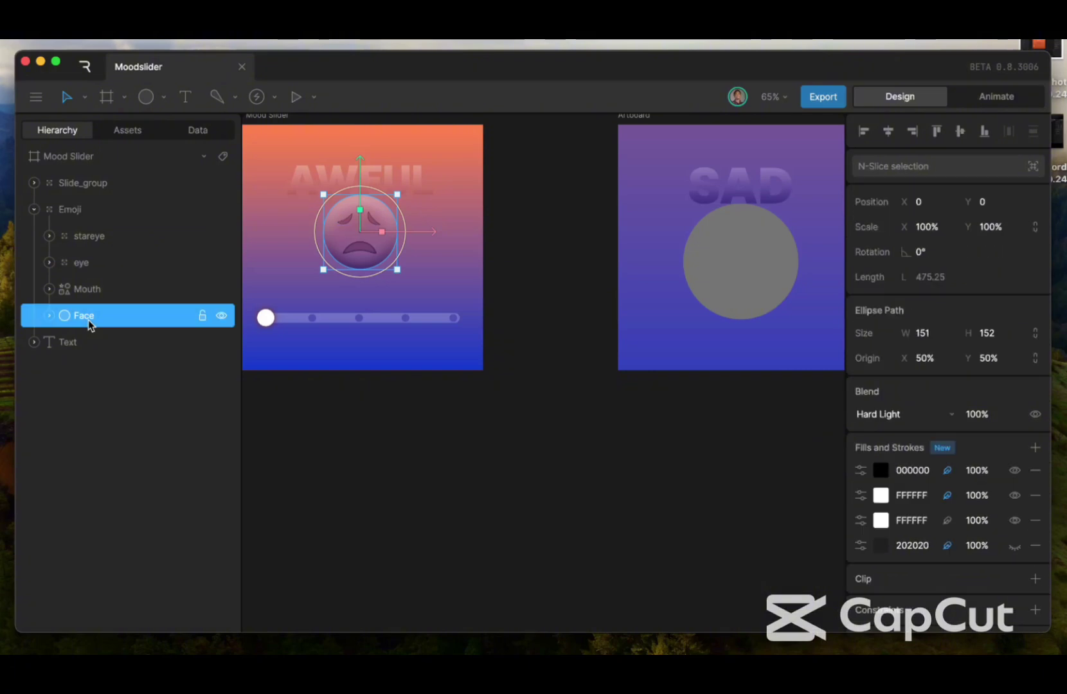
pyautogui.hscroll(5, 516, 305)
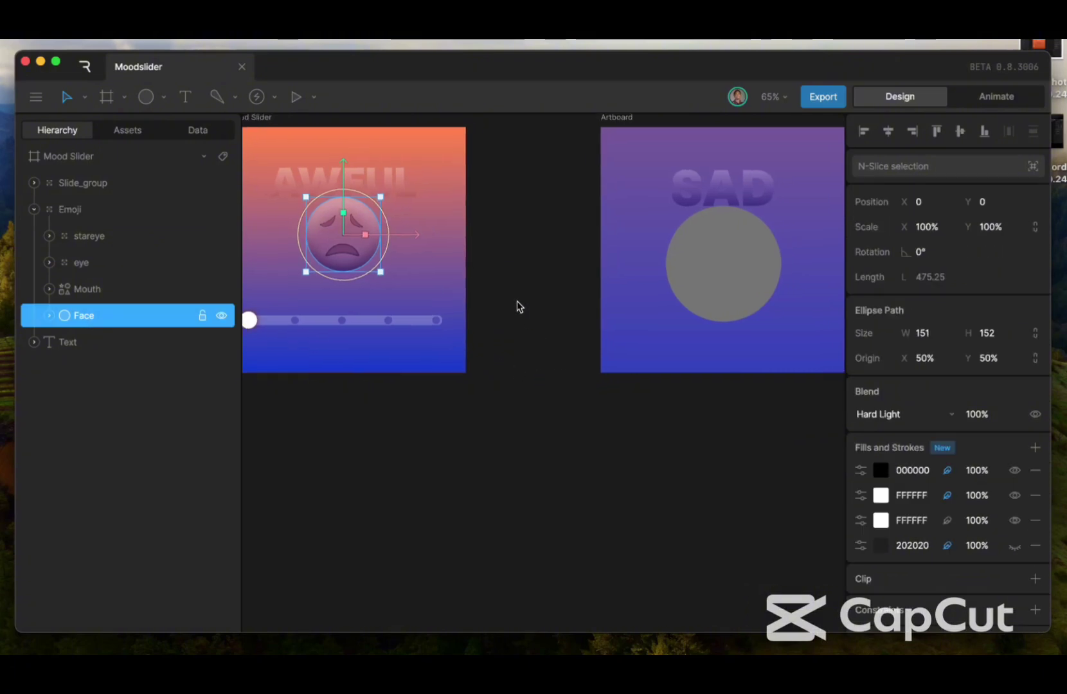
pyautogui.click(856, 518)
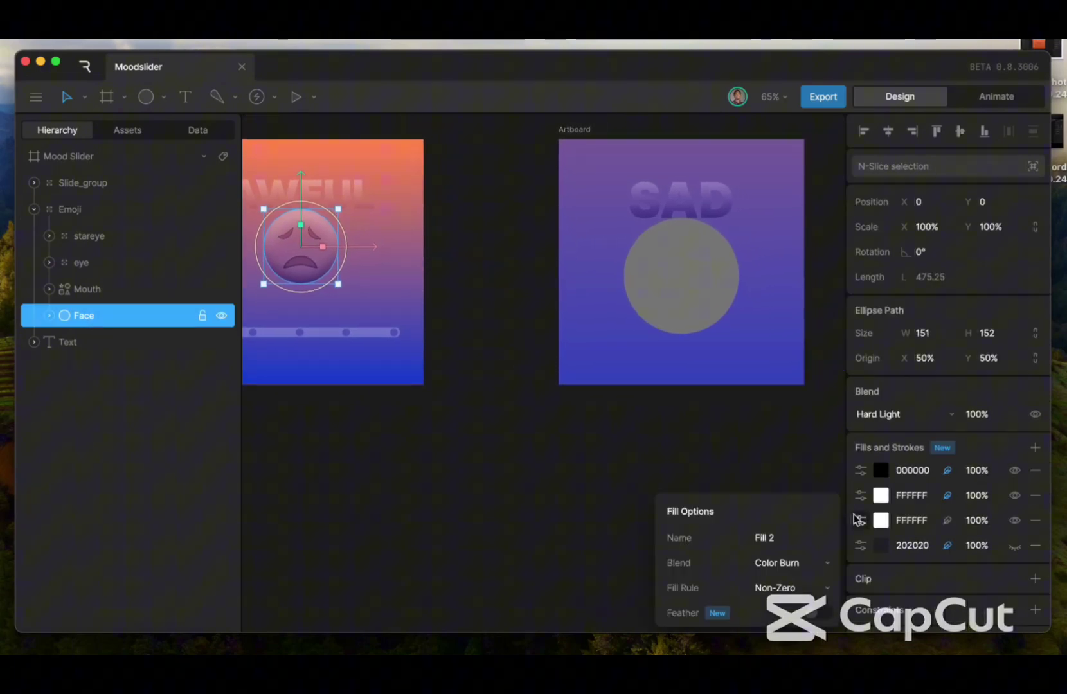
pyautogui.click(797, 457)
pyautogui.click(671, 277)
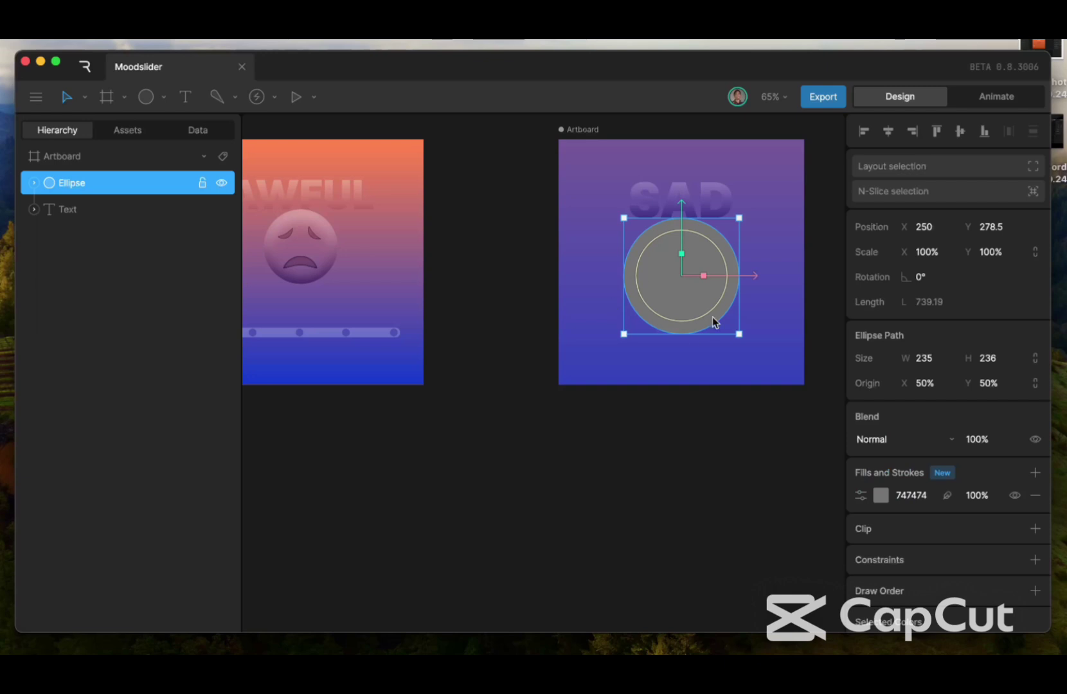
pyautogui.click(861, 496)
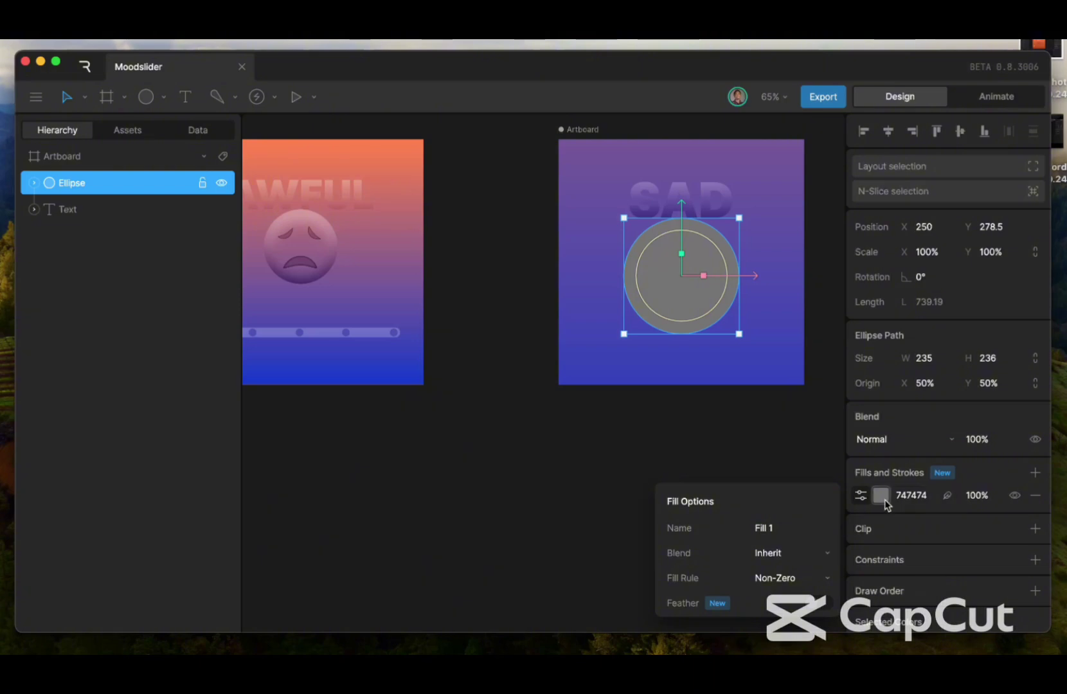
pyautogui.click(306, 258)
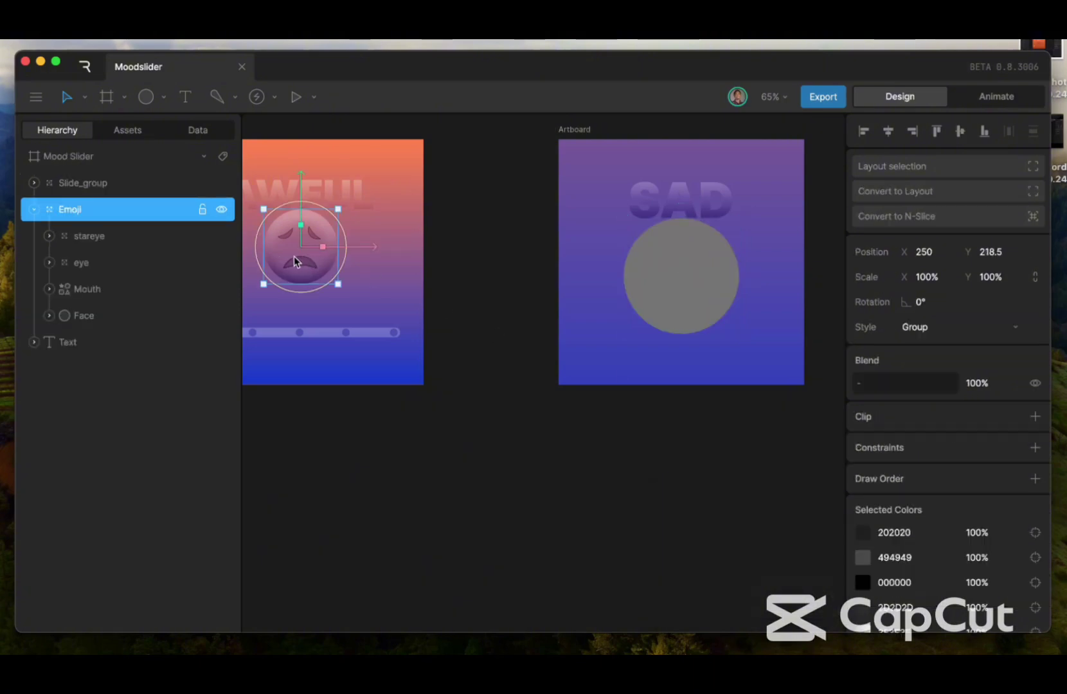
pyautogui.click(95, 318)
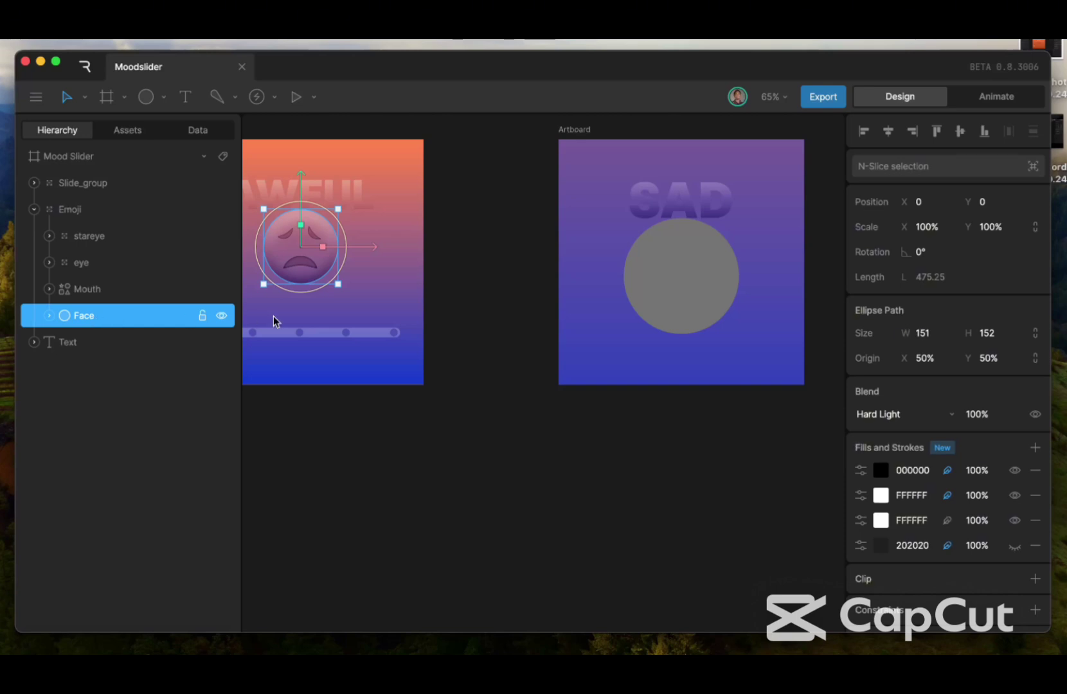
# Change the fill of the ellipse below the SAD text to white FFFFFF and set the fill's blend mode to Soft Light
pyautogui.click(702, 275)
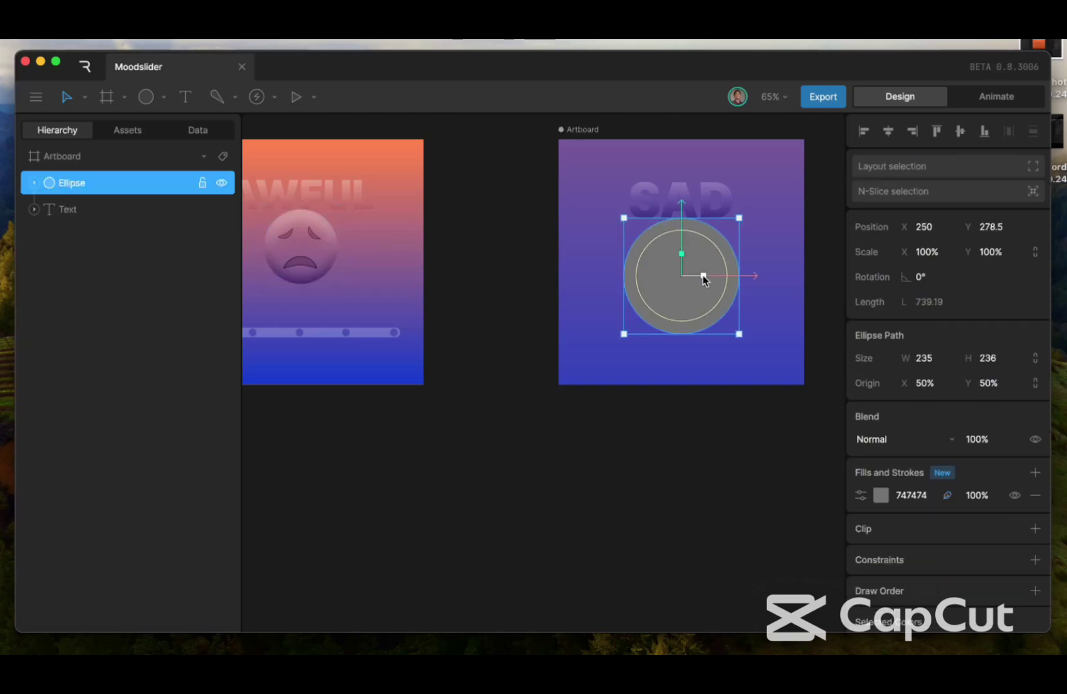
pyautogui.click(862, 495)
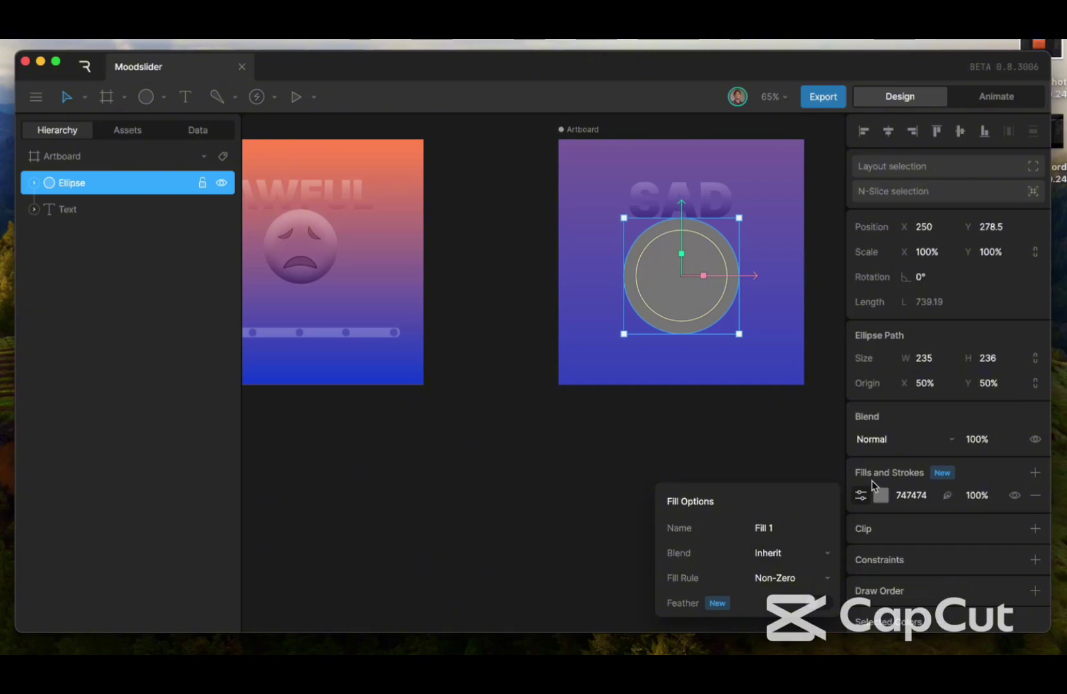
pyautogui.click(881, 494)
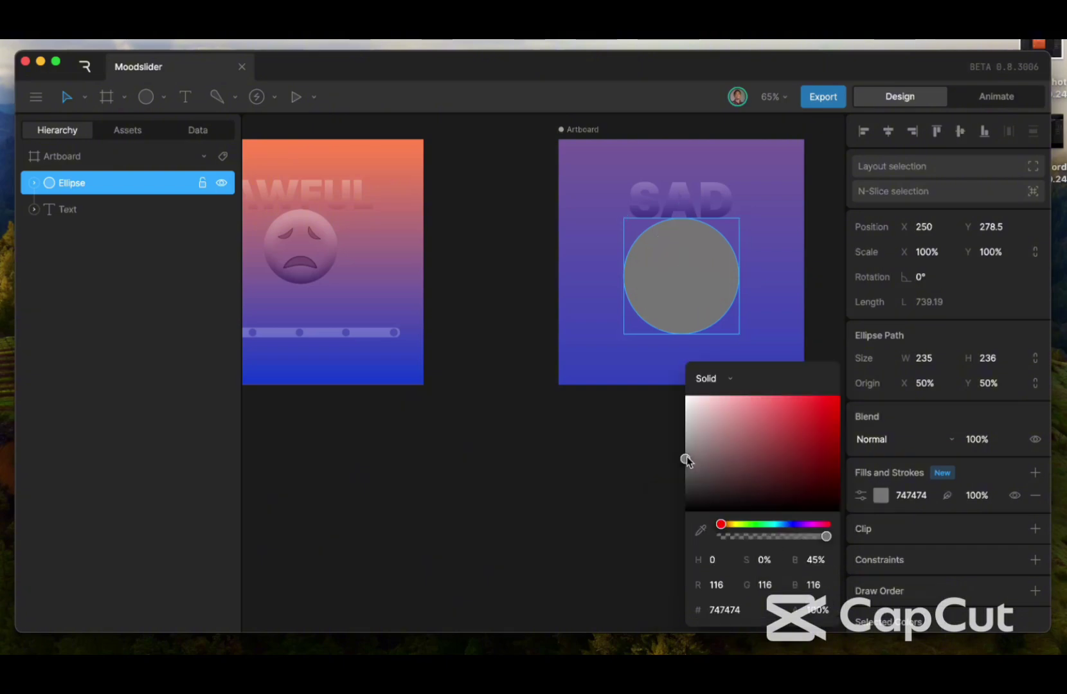
pyautogui.moveTo(685, 458); pyautogui.dragTo(683, 394)
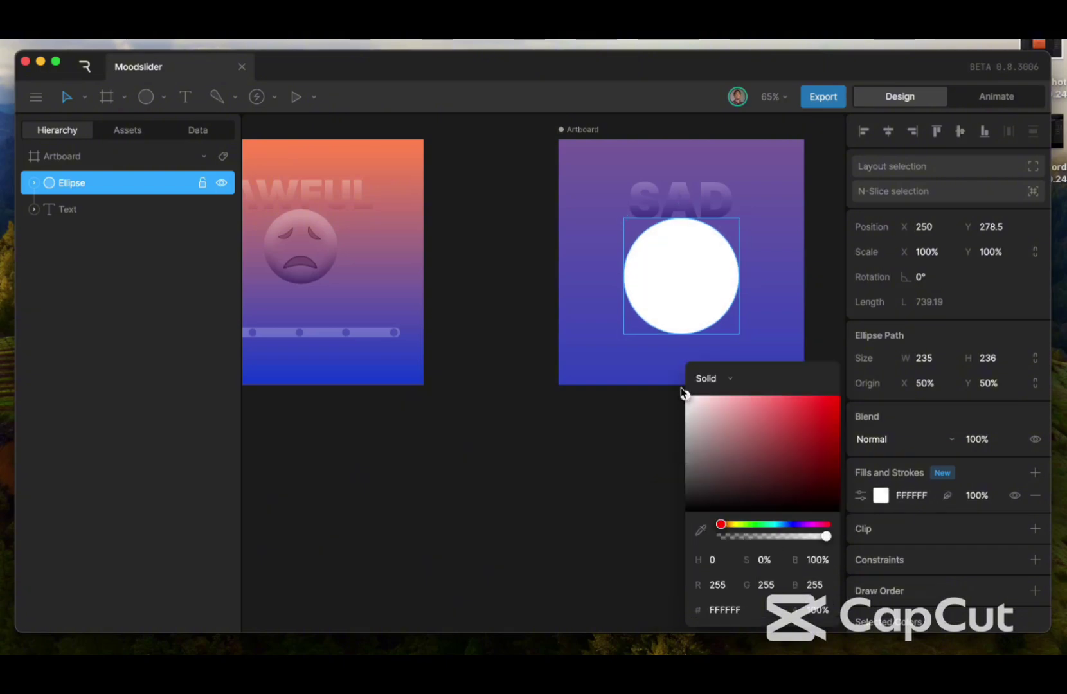
pyautogui.click(860, 495)
pyautogui.click(796, 563)
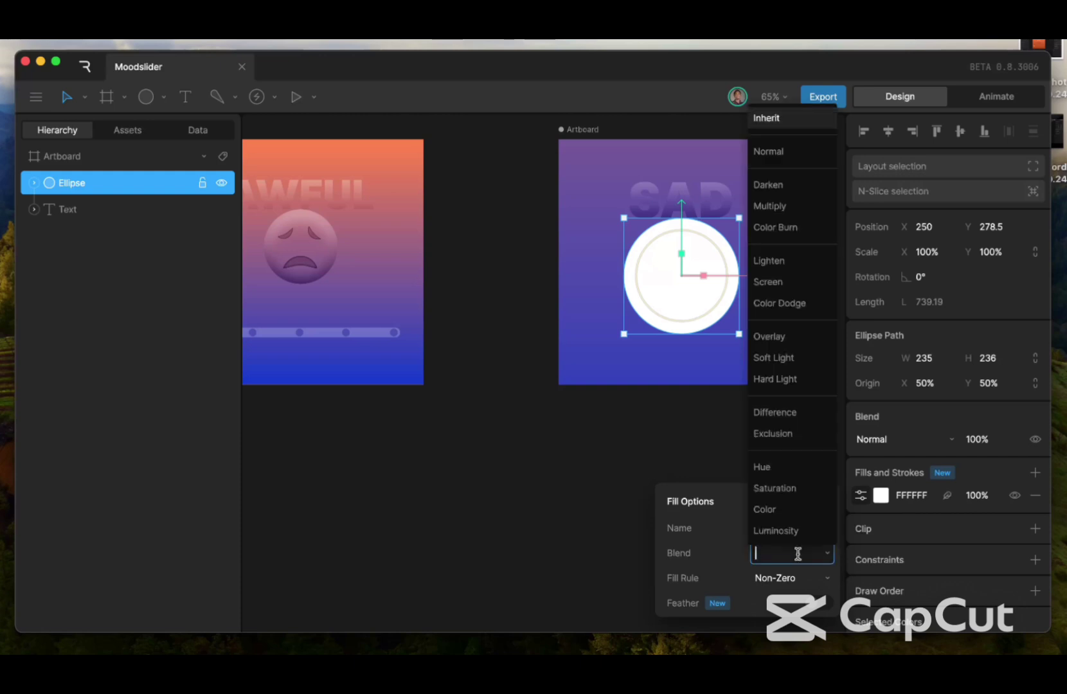
pyautogui.click(777, 359)
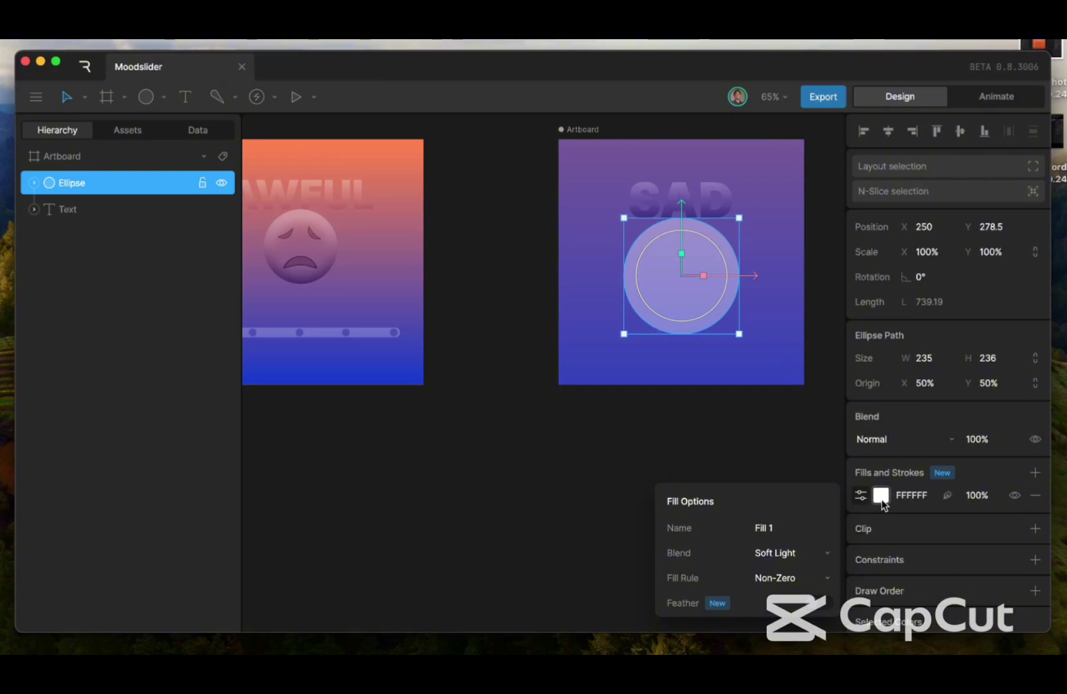
# Try Color Burn as the blend mode of the ellipse's white fill
pyautogui.click(860, 499)
pyautogui.click(860, 498)
pyautogui.click(778, 557)
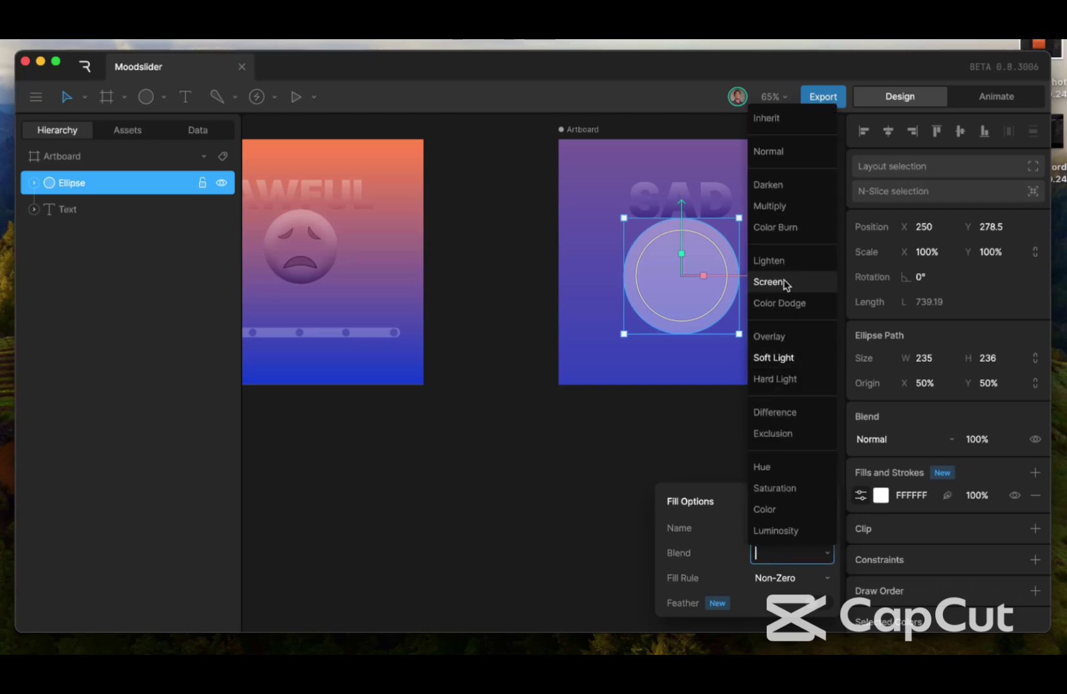
pyautogui.click(776, 228)
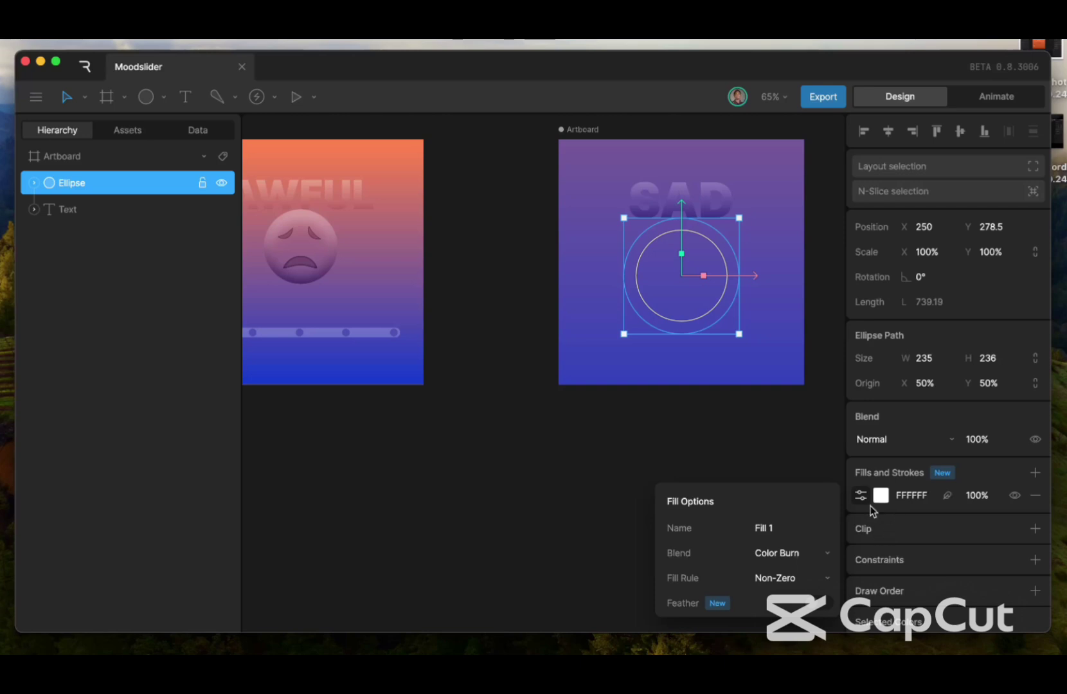
# Duplicate the ellipse's white fill and enable feathering on Fill 1, accepting the Clockwise fill rule
pyautogui.rightClick(908, 504)
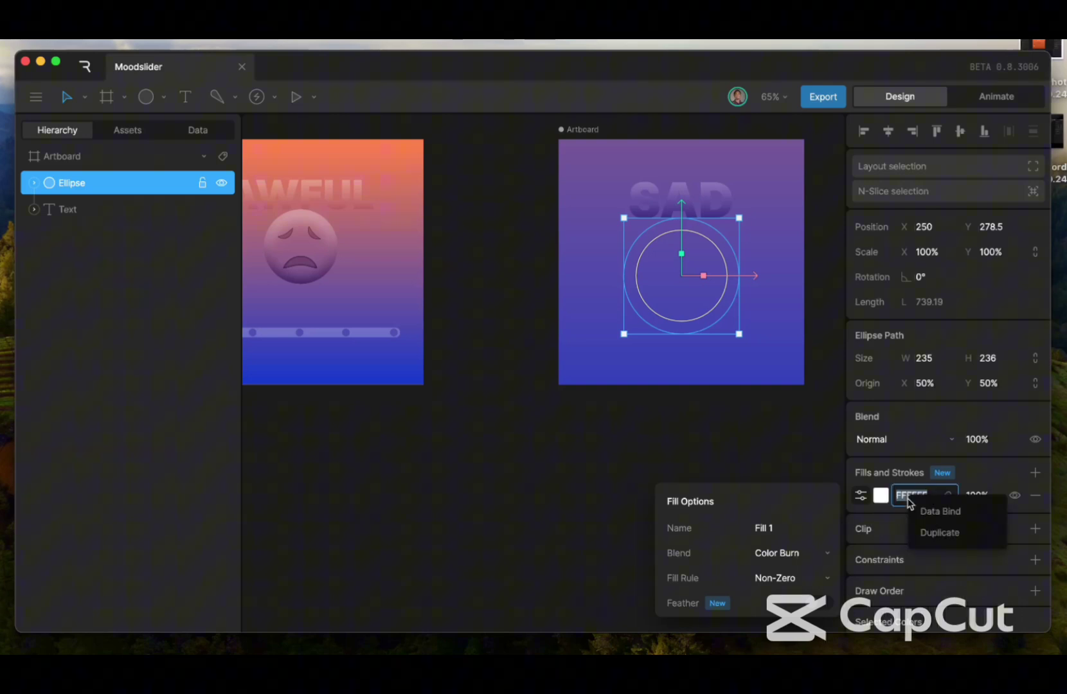
pyautogui.click(943, 533)
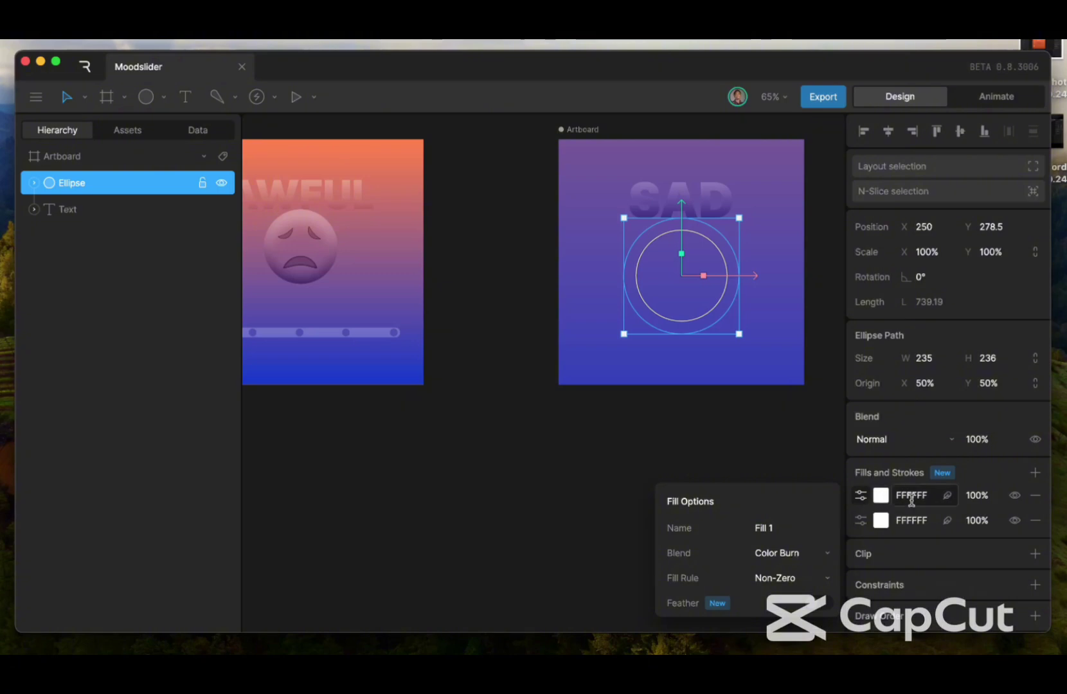
pyautogui.click(947, 496)
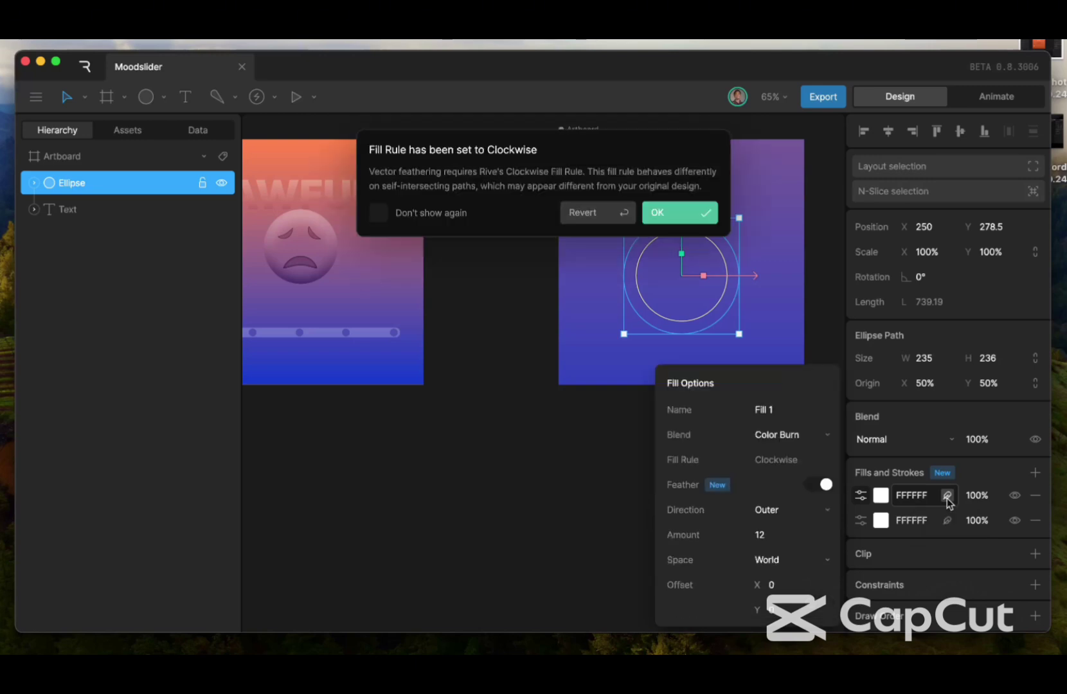
pyautogui.click(669, 218)
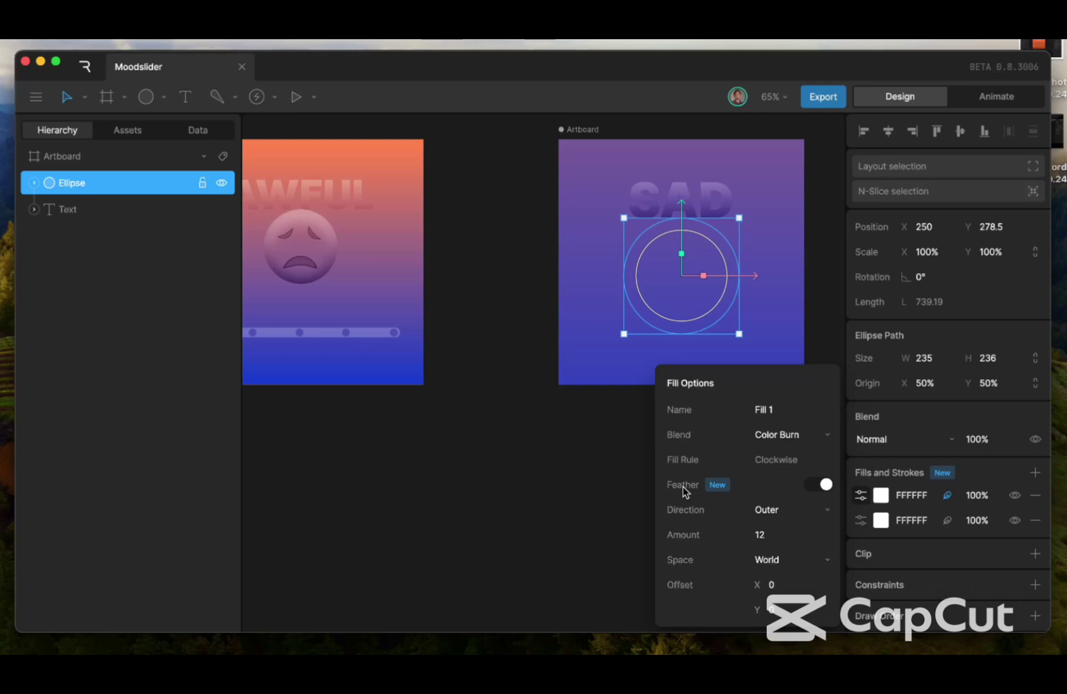
# Set the Fill 1 feather direction to Inner and increase its Y offset
pyautogui.click(788, 518)
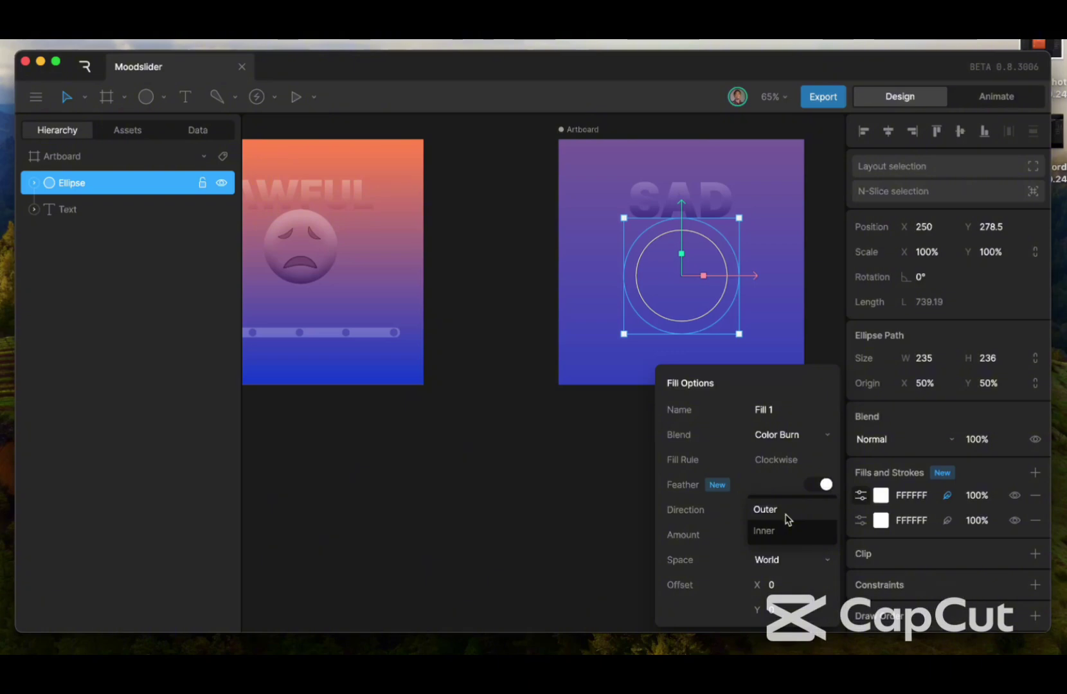
pyautogui.click(783, 531)
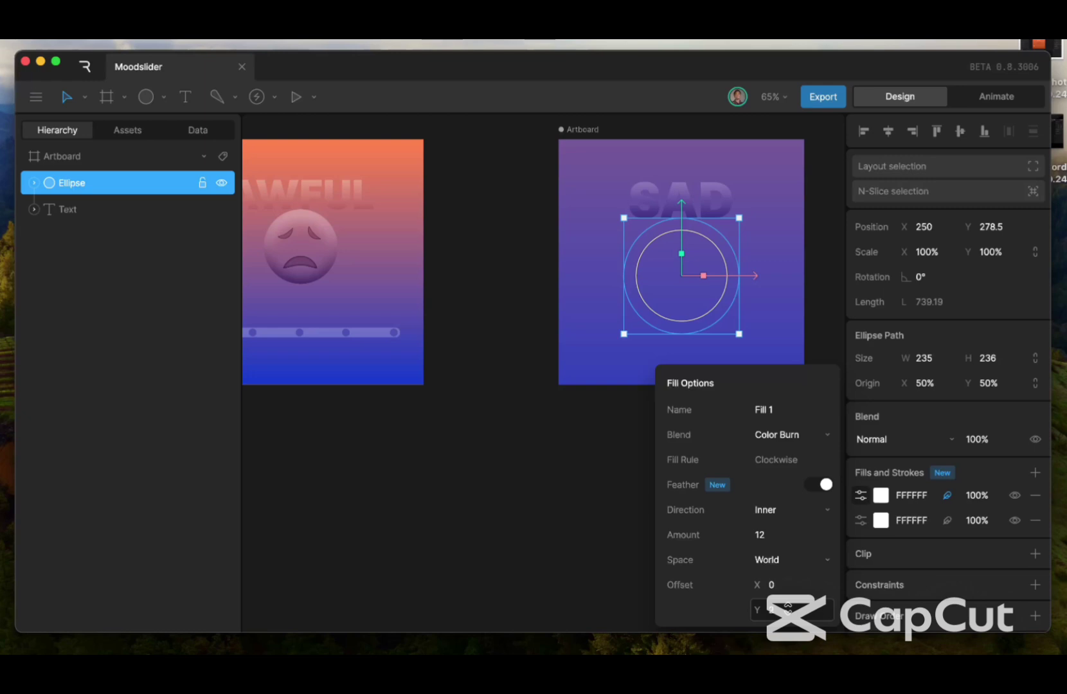
pyautogui.moveTo(788, 607)
pyautogui.mouseDown()
pyautogui.moveTo(790, 586)
pyautogui.moveTo(790, 601)
pyautogui.mouseUp()
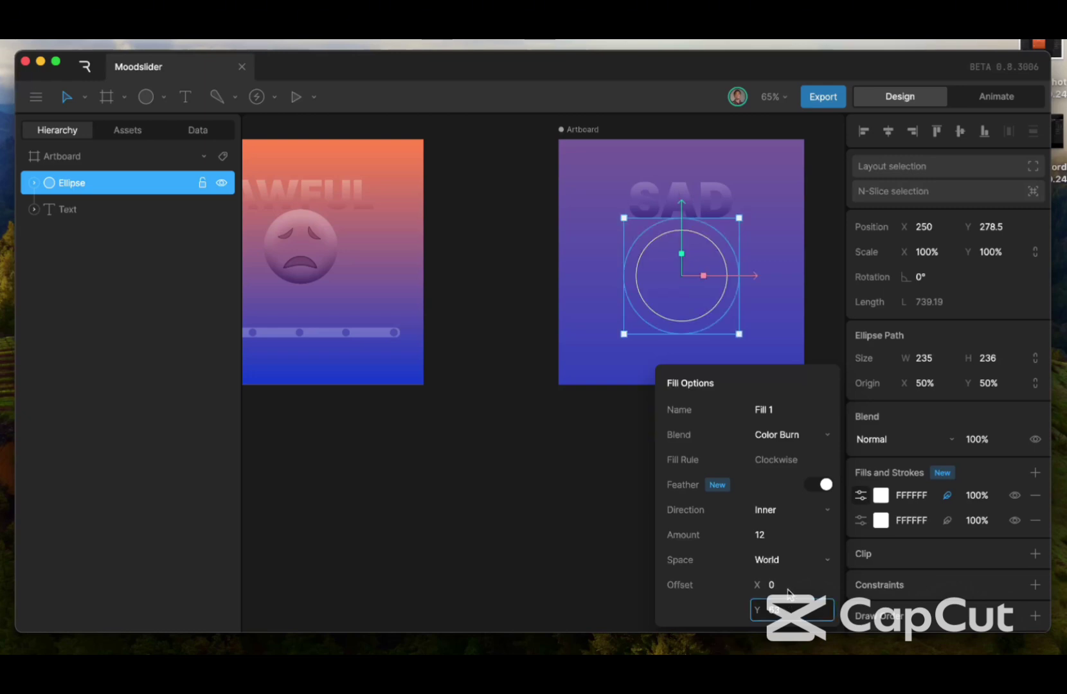
# Try Overlay on the feathered Fill 1, reduce its feather Y offset, and set its blend mode to Soft Light
pyautogui.click(786, 439)
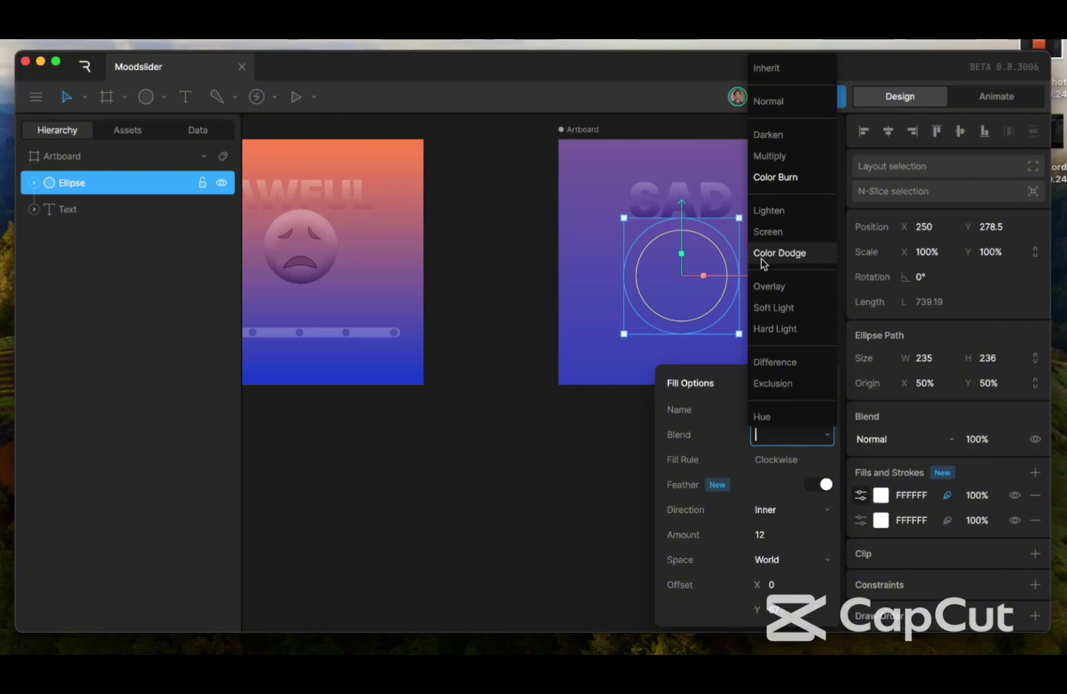
pyautogui.click(777, 288)
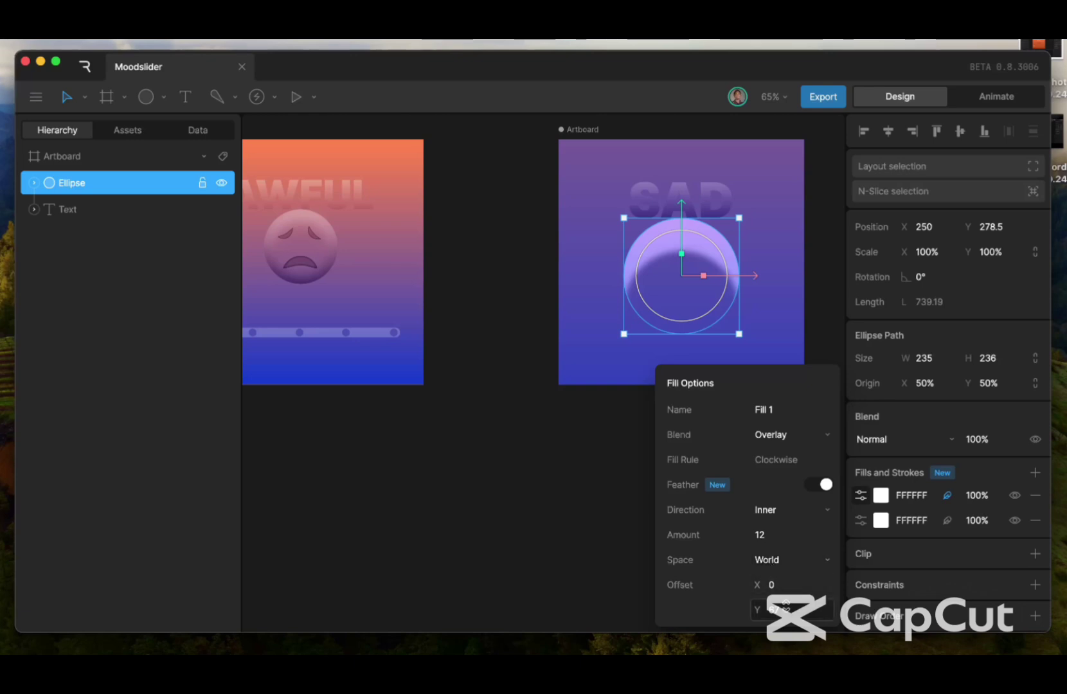
pyautogui.moveTo(786, 604); pyautogui.dragTo(785, 604)
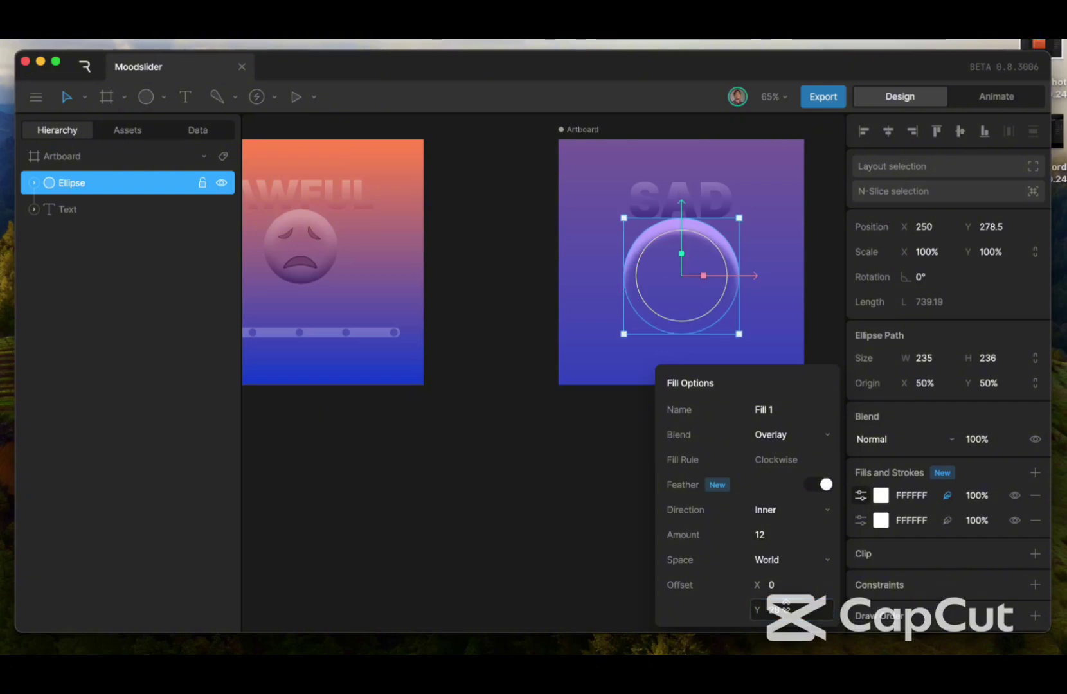
pyautogui.click(771, 434)
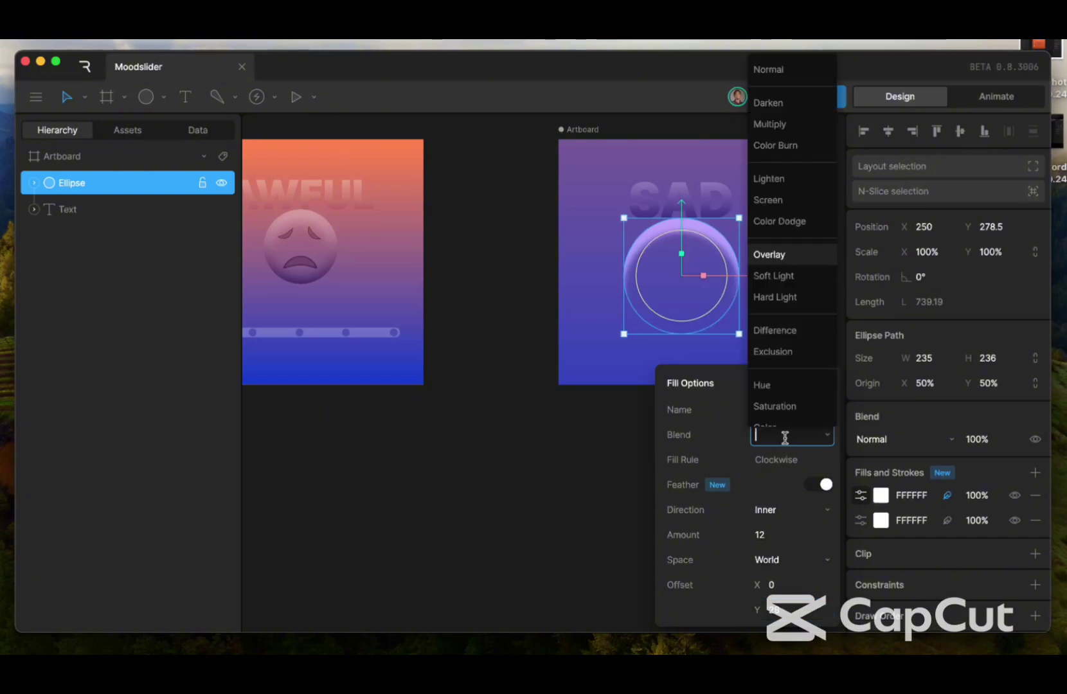
pyautogui.click(781, 277)
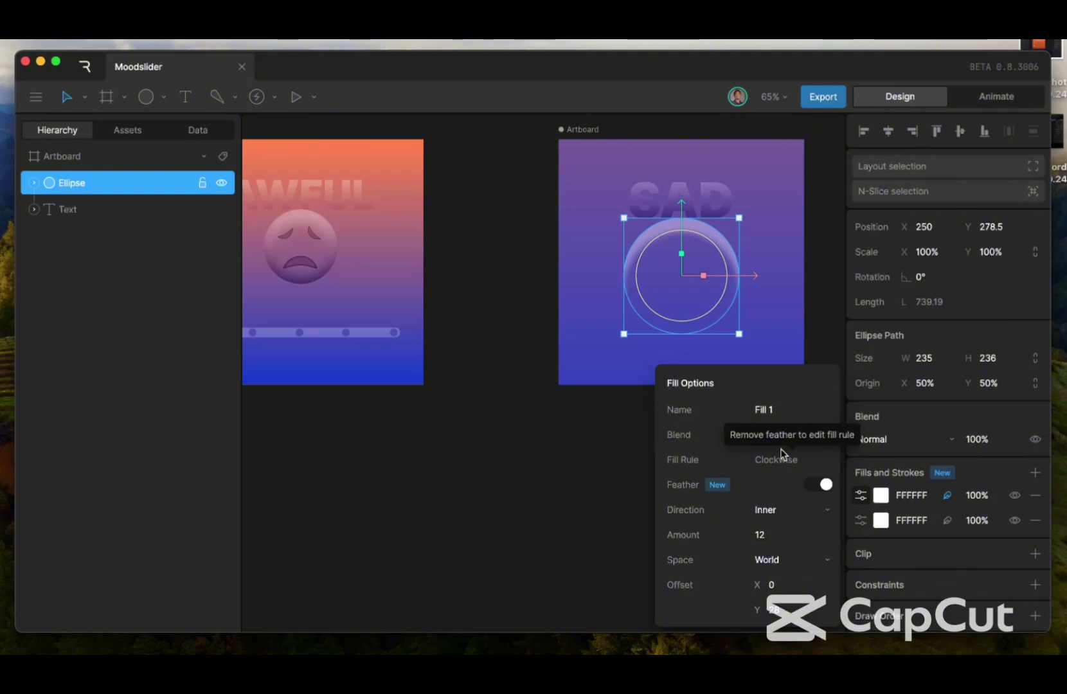
# Set the blend mode of the unfeathered Fill 2 to Soft Light and darken its color to grey ABABAB
pyautogui.click(860, 521)
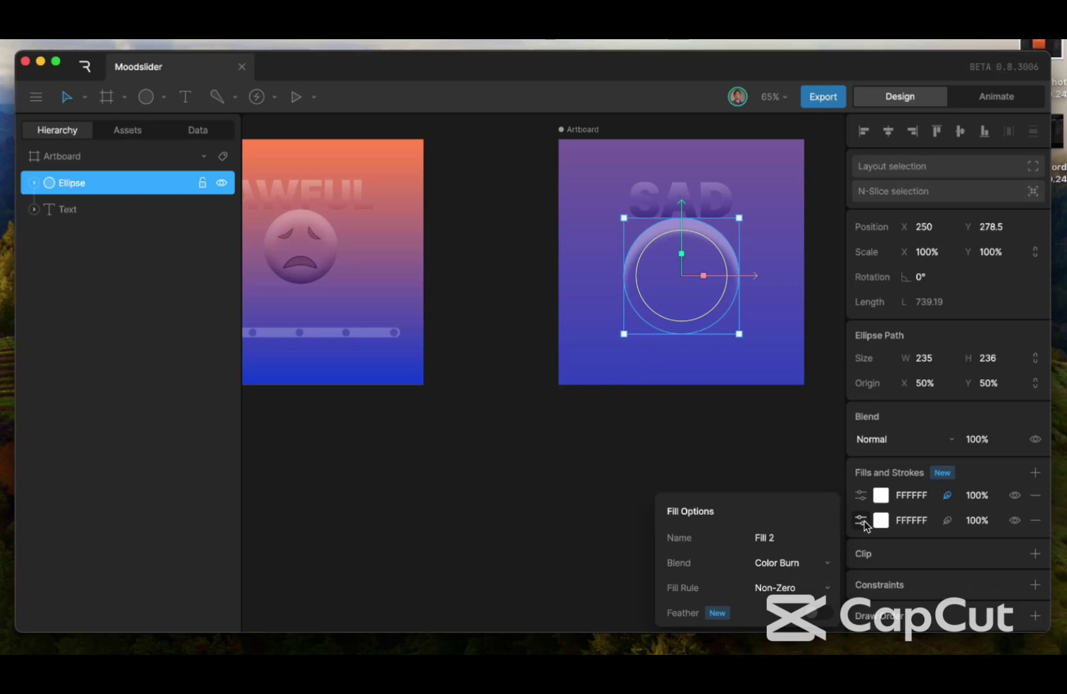
pyautogui.click(810, 562)
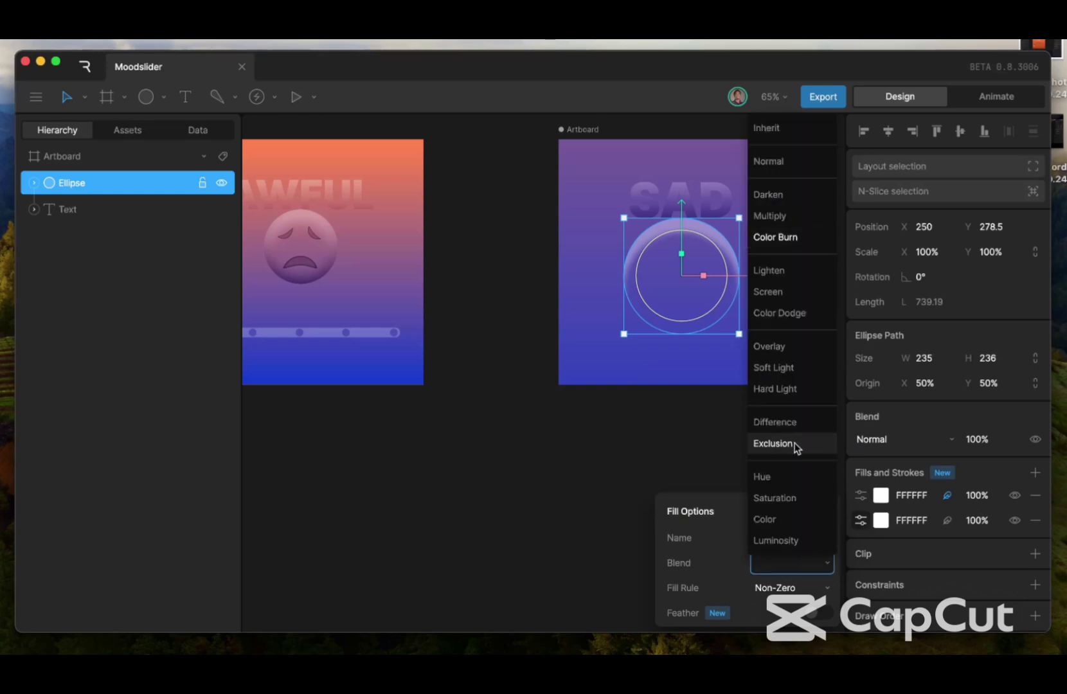
pyautogui.click(792, 323)
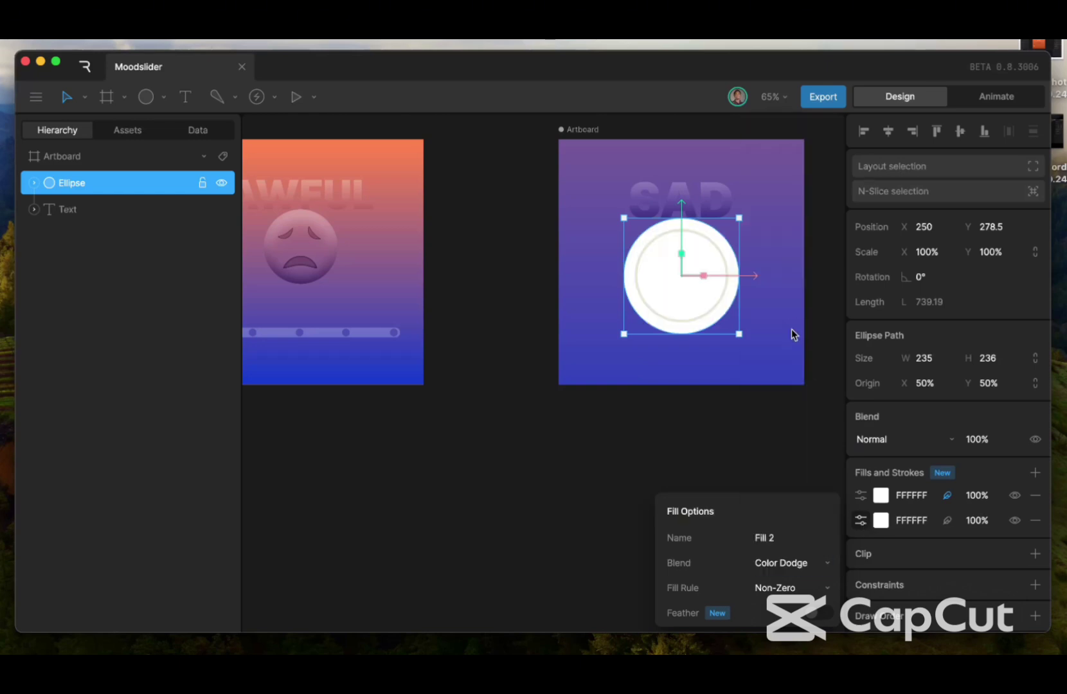
pyautogui.click(810, 563)
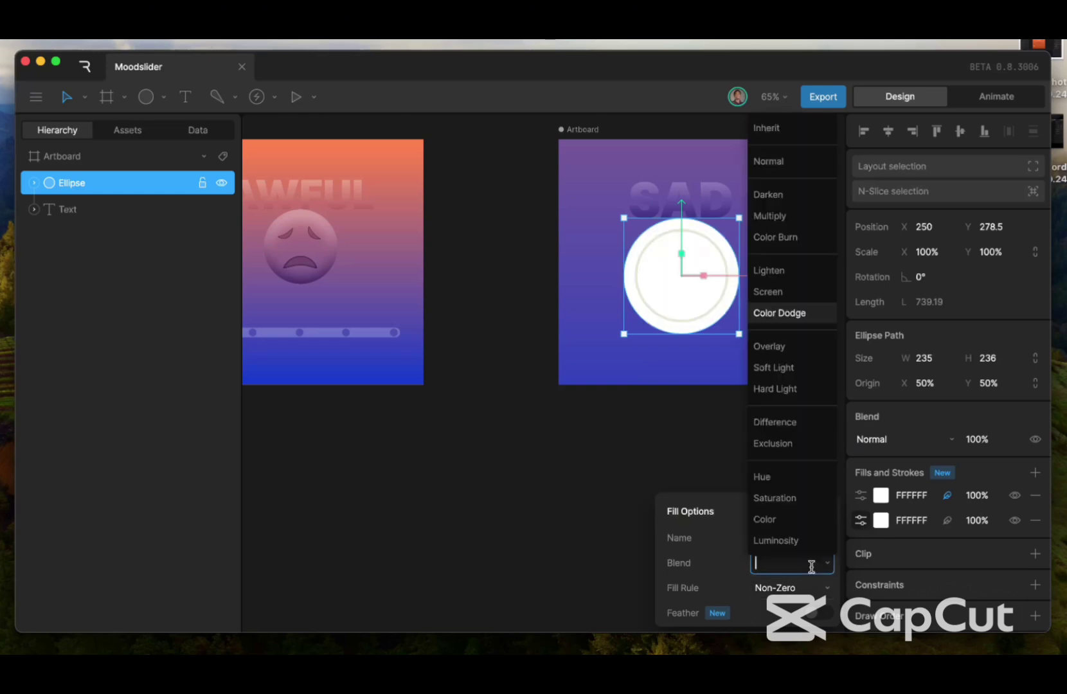
pyautogui.click(784, 368)
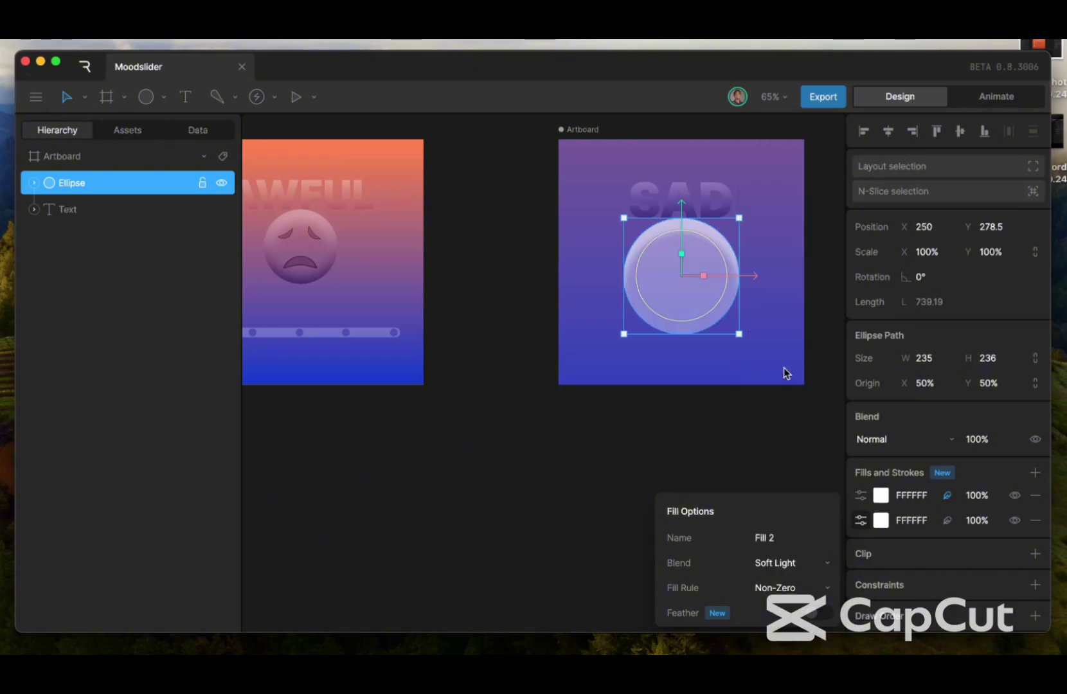
pyautogui.click(879, 521)
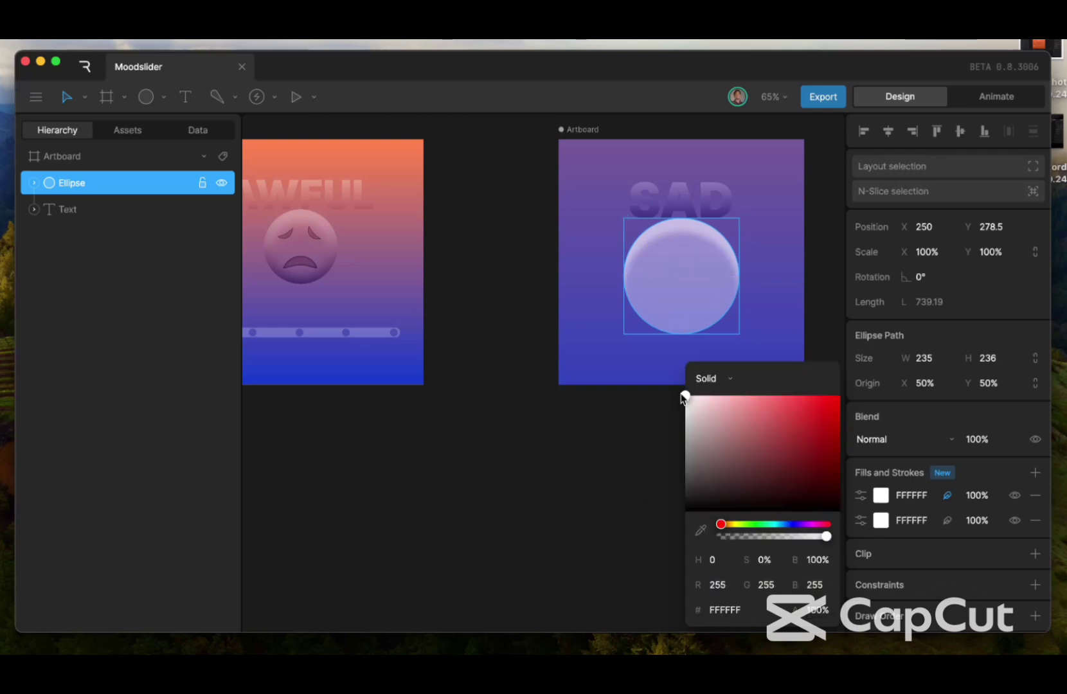
pyautogui.moveTo(683, 397); pyautogui.dragTo(671, 433)
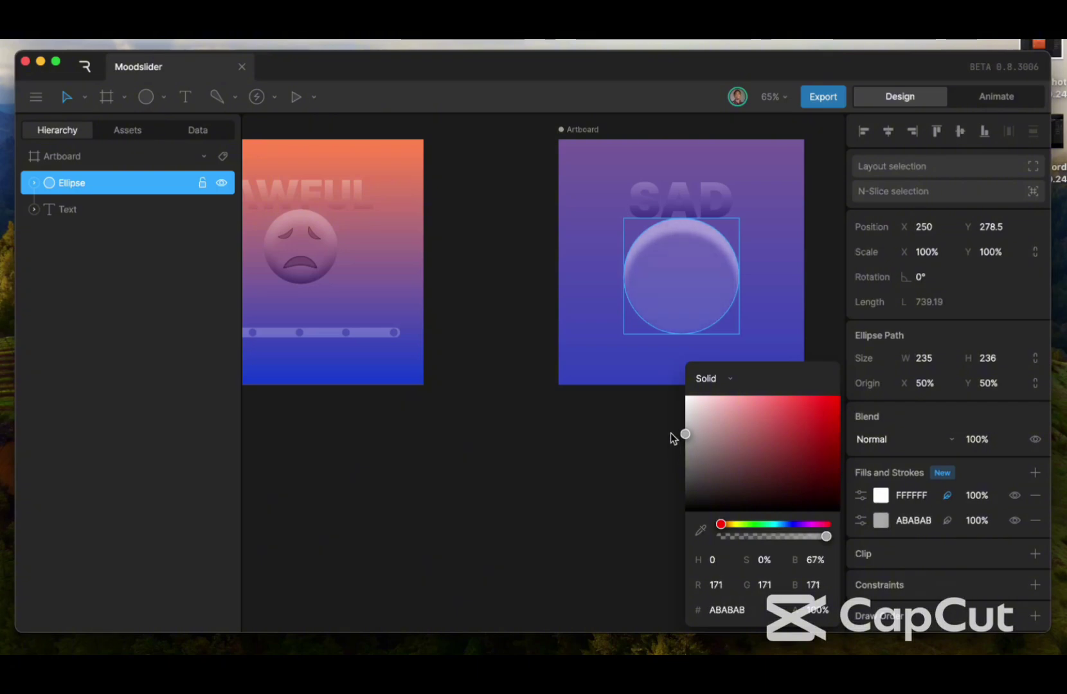
# Duplicate the ellipse's feathered white fill and give the upper copy a negative feather Y offset
pyautogui.click(860, 495)
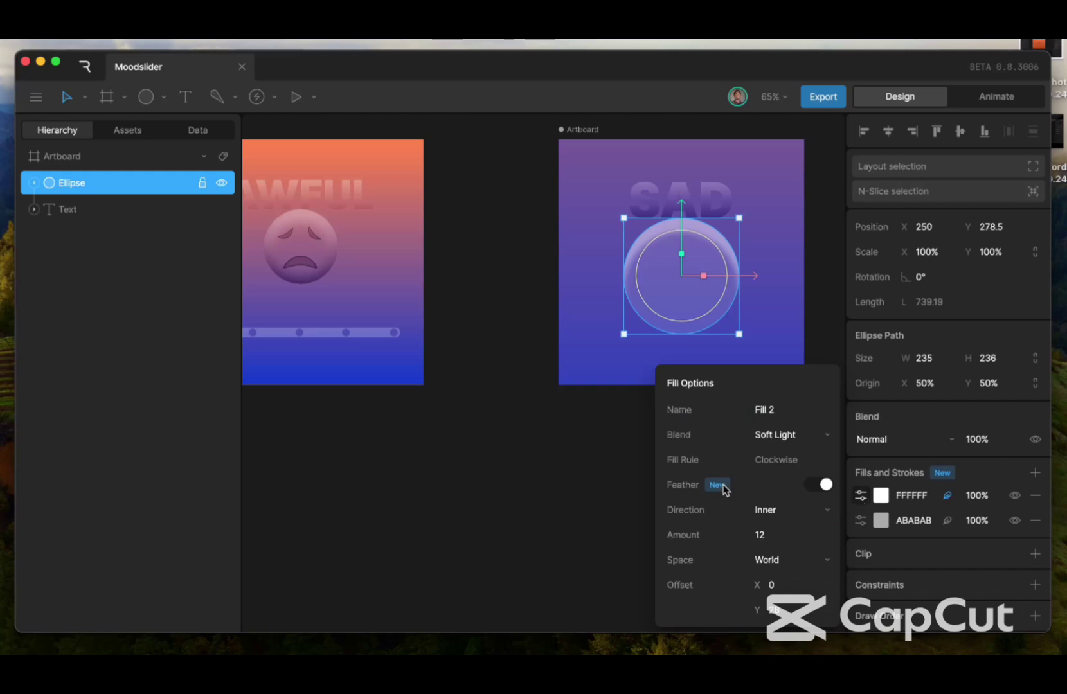
pyautogui.moveTo(785, 603); pyautogui.dragTo(786, 607)
pyautogui.click(787, 609)
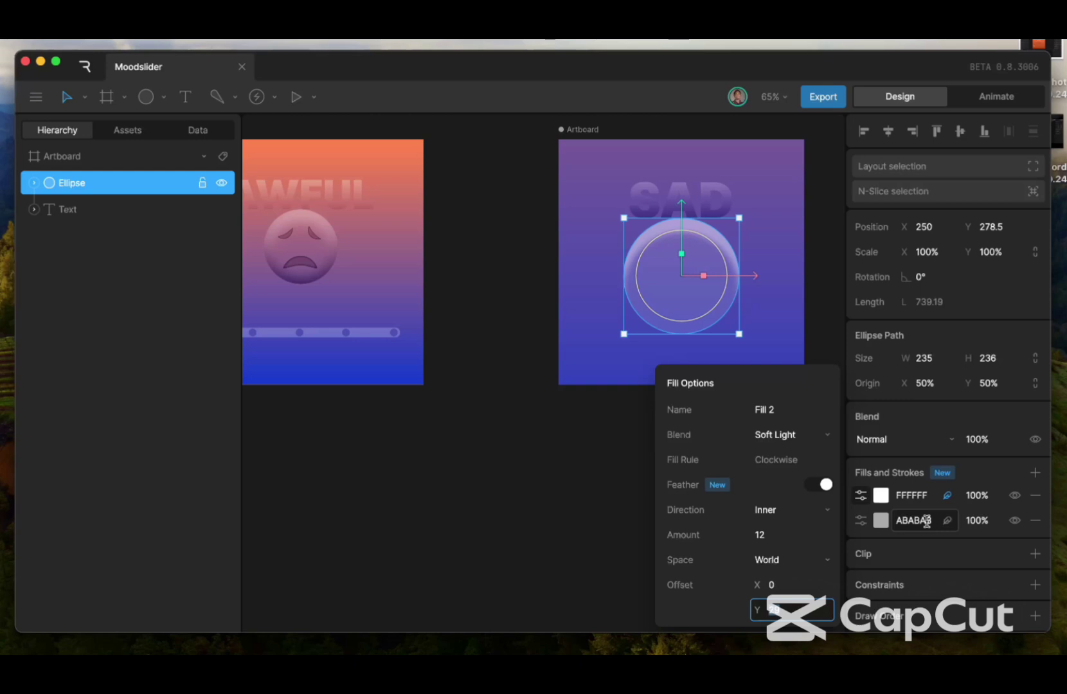
pyautogui.rightClick(911, 494)
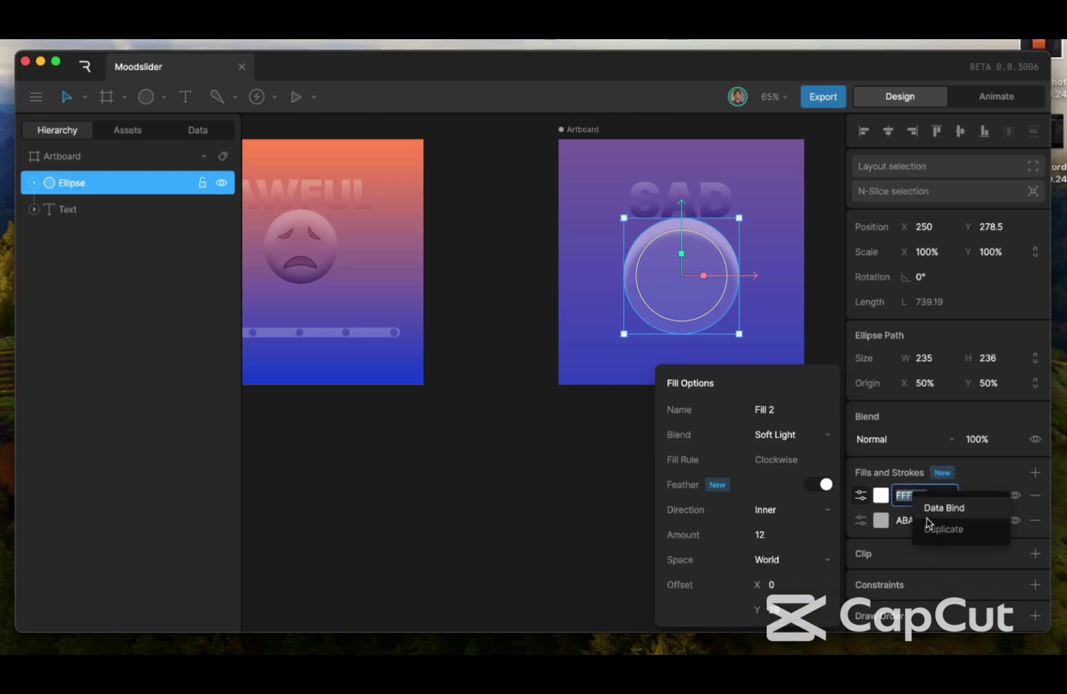
pyautogui.click(943, 526)
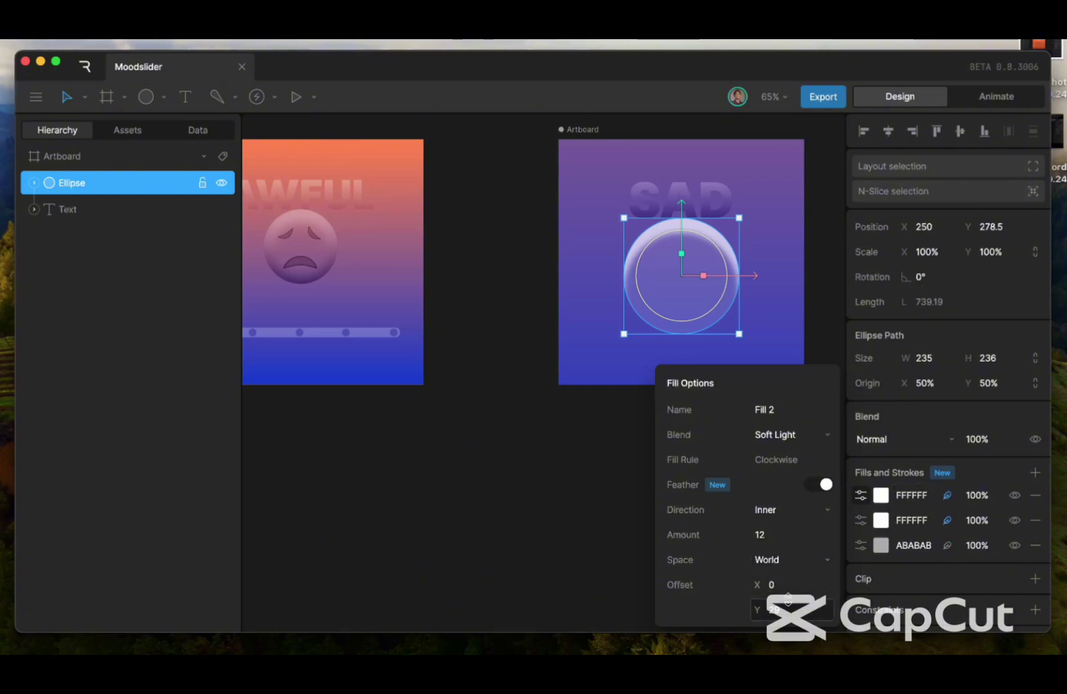
pyautogui.click(770, 607)
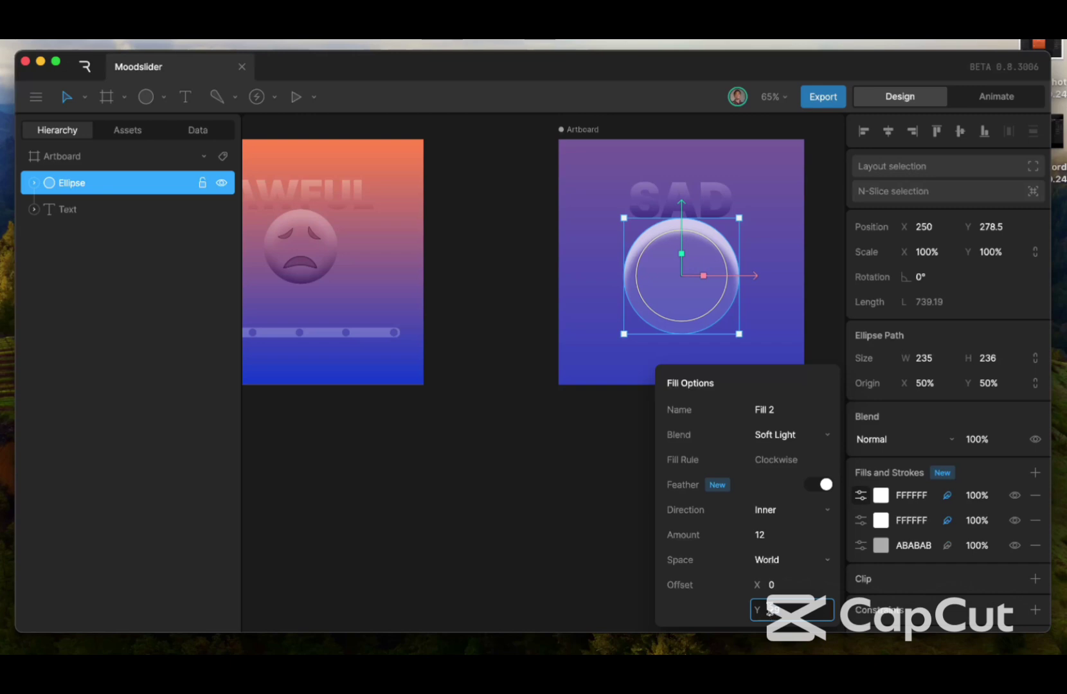
pyautogui.press('Return')
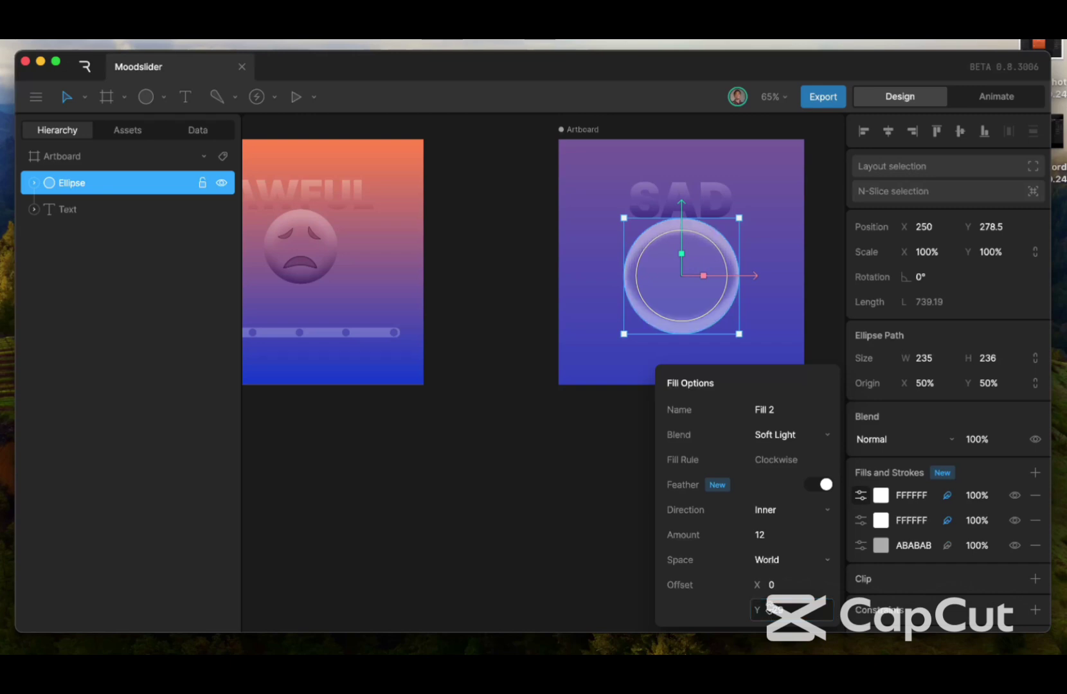
# Darken the ellipse's uppermost feathered fill to grey 525252
pyautogui.click(881, 498)
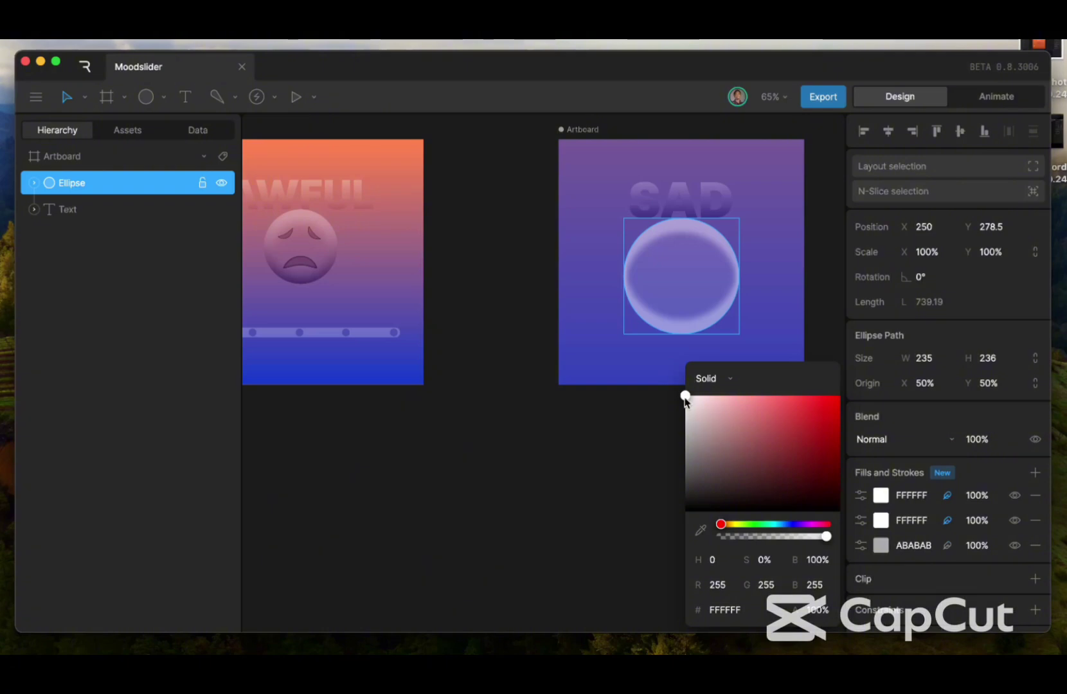
pyautogui.moveTo(685, 397); pyautogui.dragTo(666, 479)
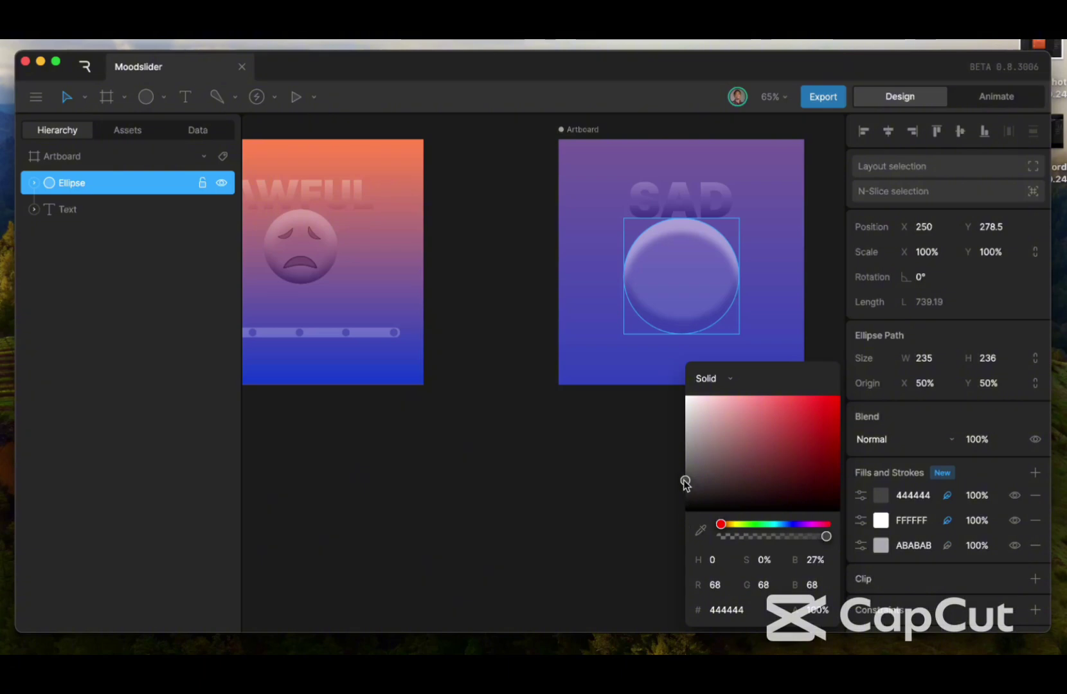
pyautogui.moveTo(686, 482)
pyautogui.mouseDown()
pyautogui.moveTo(685, 495)
pyautogui.moveTo(685, 475)
pyautogui.mouseUp()
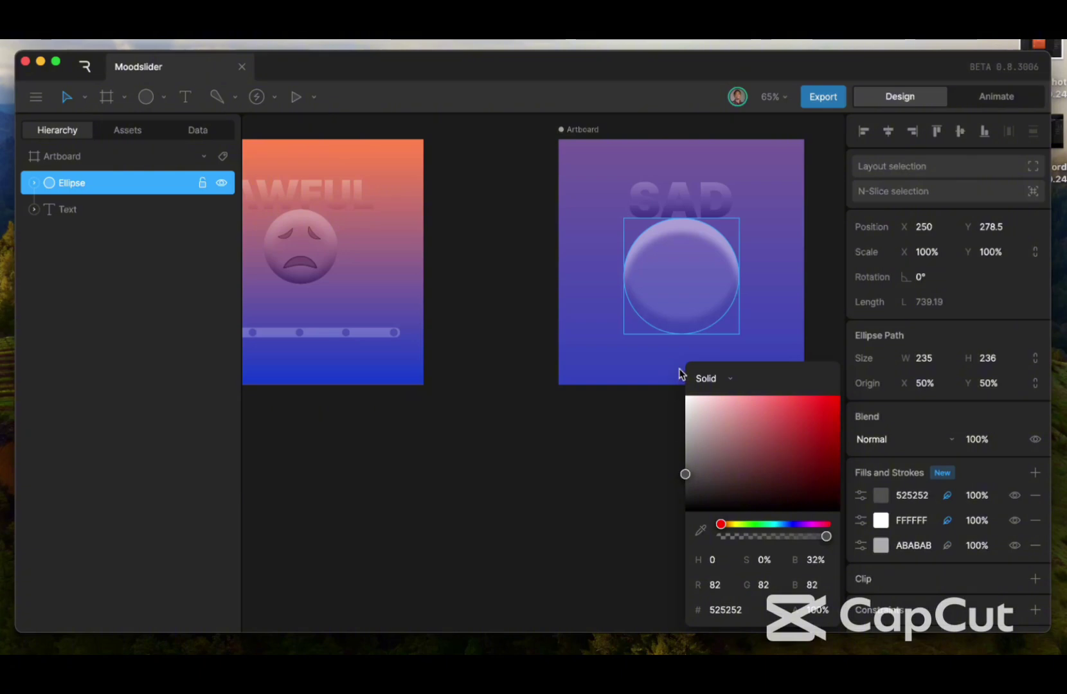
# Darken the remaining white feathered fill of the ellipse to grey ADADAD and deselect the ellipse
pyautogui.click(861, 520)
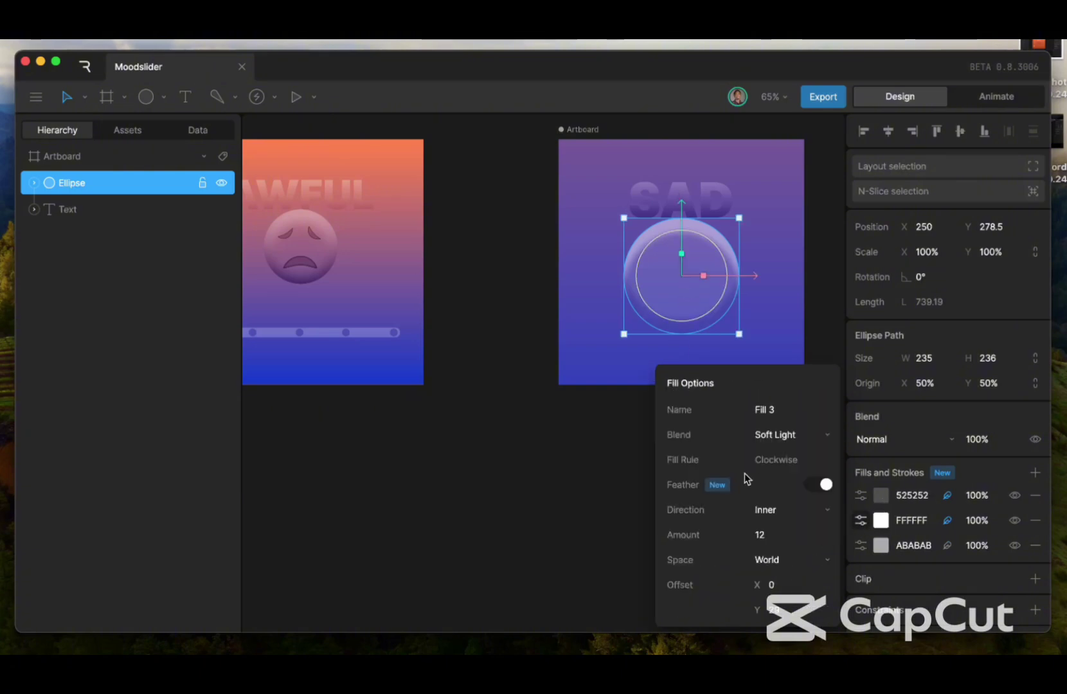
pyautogui.click(877, 524)
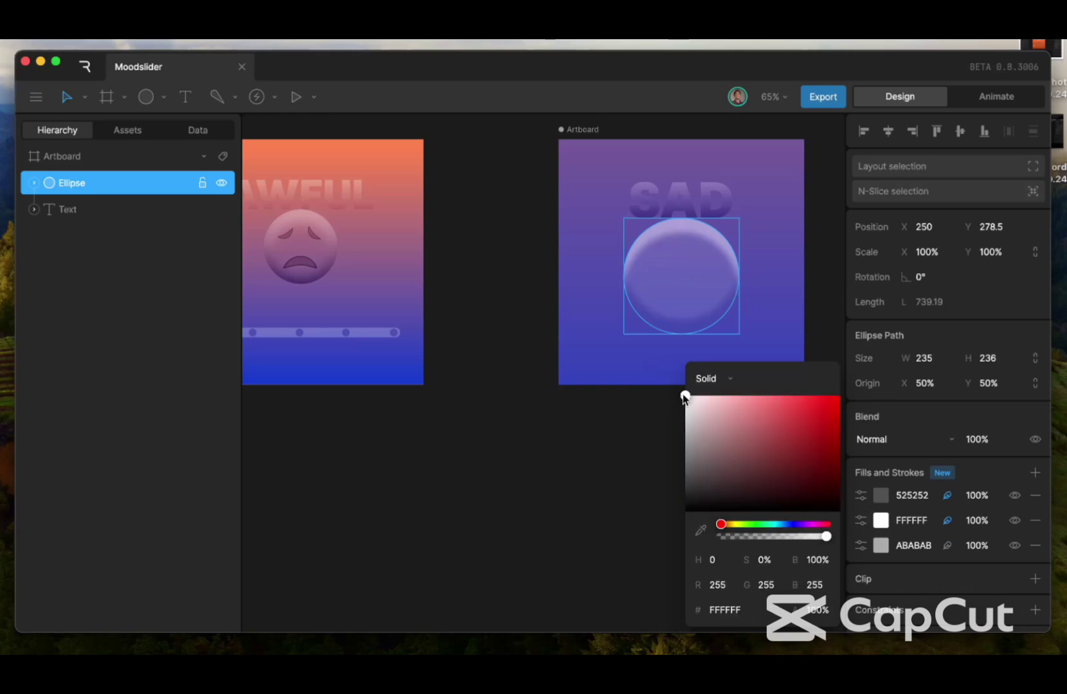
pyautogui.moveTo(682, 395); pyautogui.dragTo(679, 438)
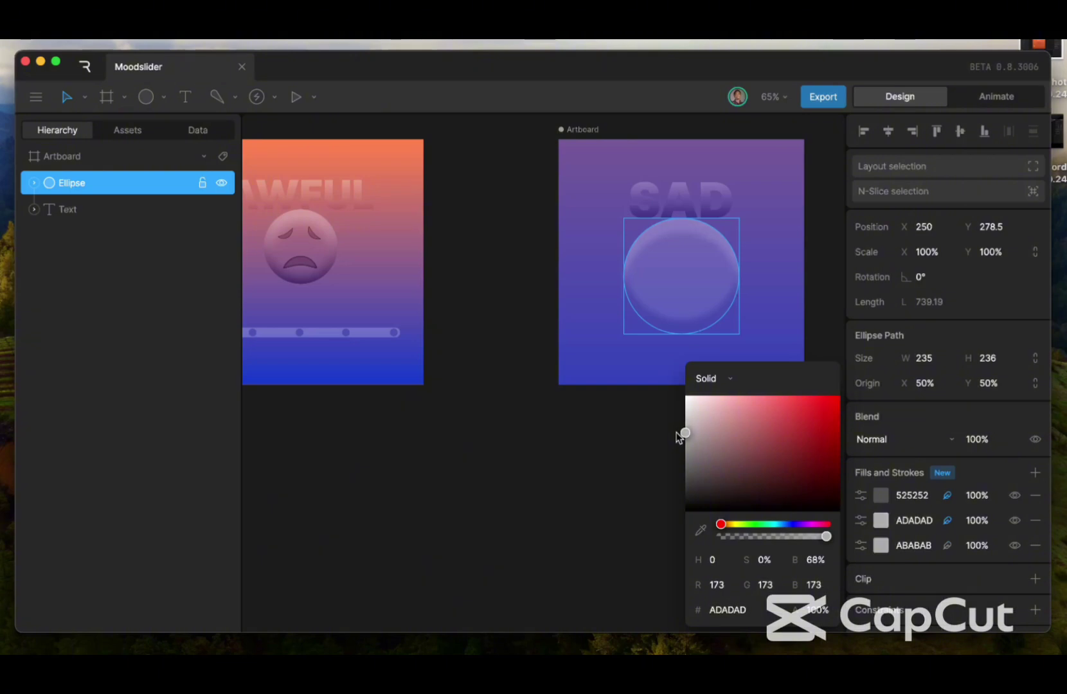
pyautogui.click(632, 408)
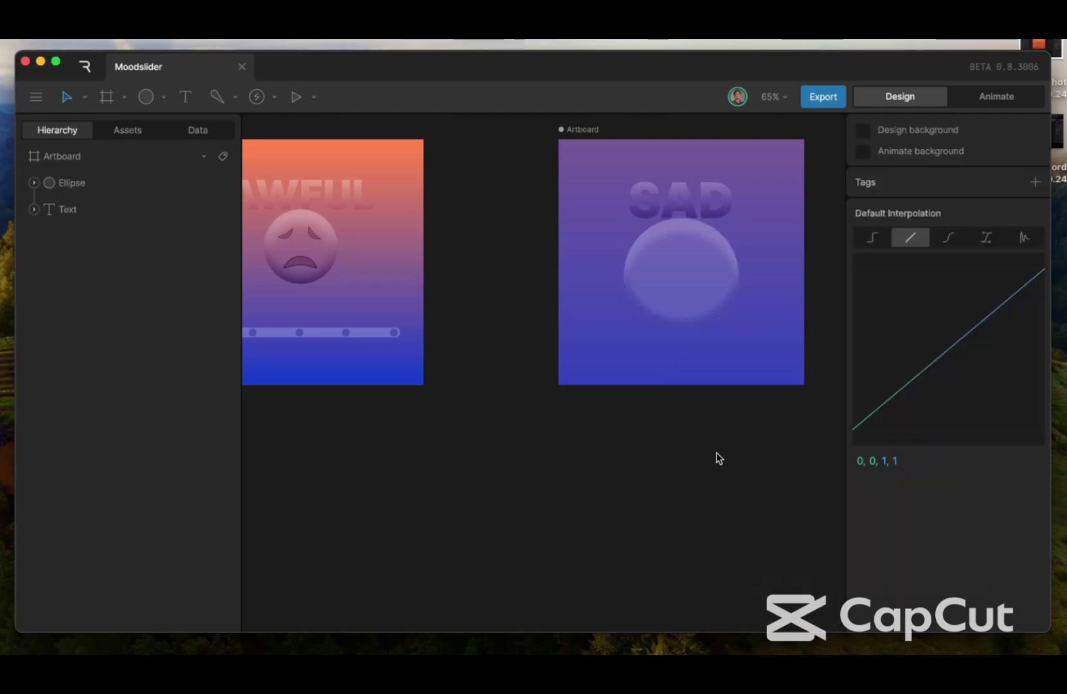
# Try a darker grey on the ellipse's ADADAD feathered fill and undo the change
pyautogui.click(685, 315)
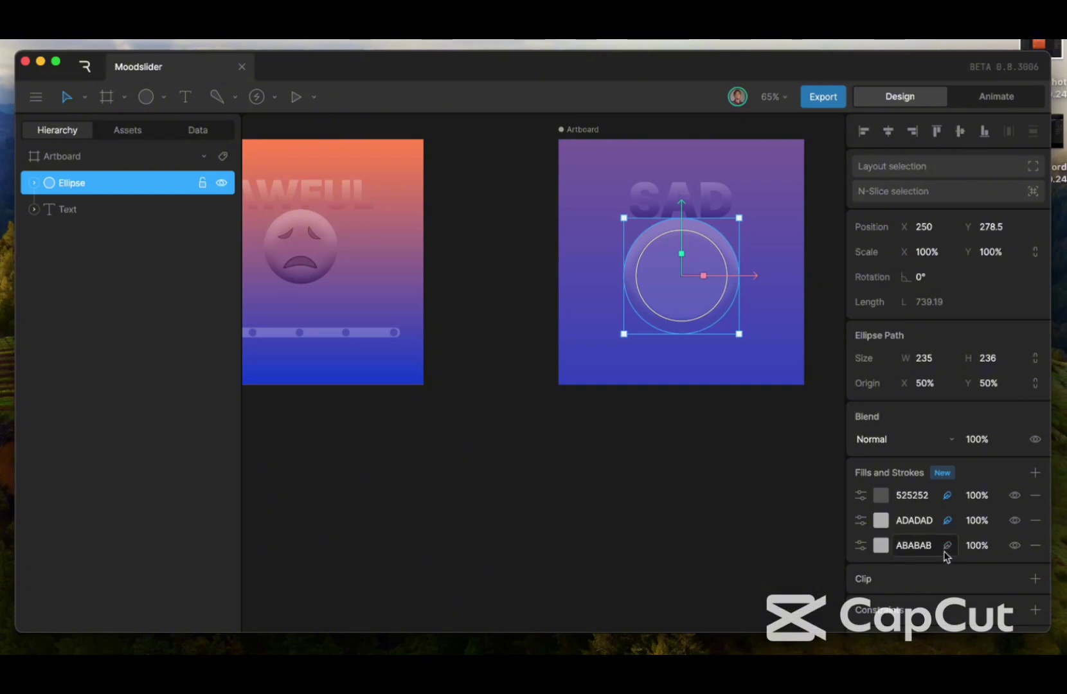
pyautogui.click(881, 520)
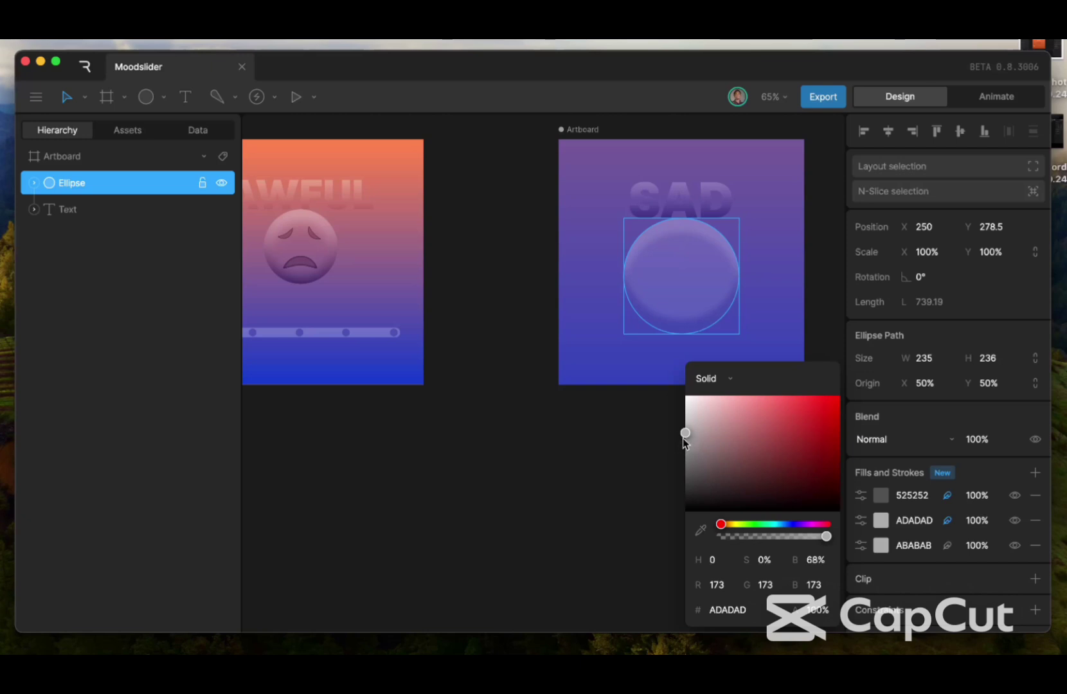
pyautogui.moveTo(683, 436); pyautogui.dragTo(683, 468)
pyautogui.press('super+z')
# Darken the ellipse's uppermost feathered fill to grey 393939 and deselect the ellipse
pyautogui.click(860, 495)
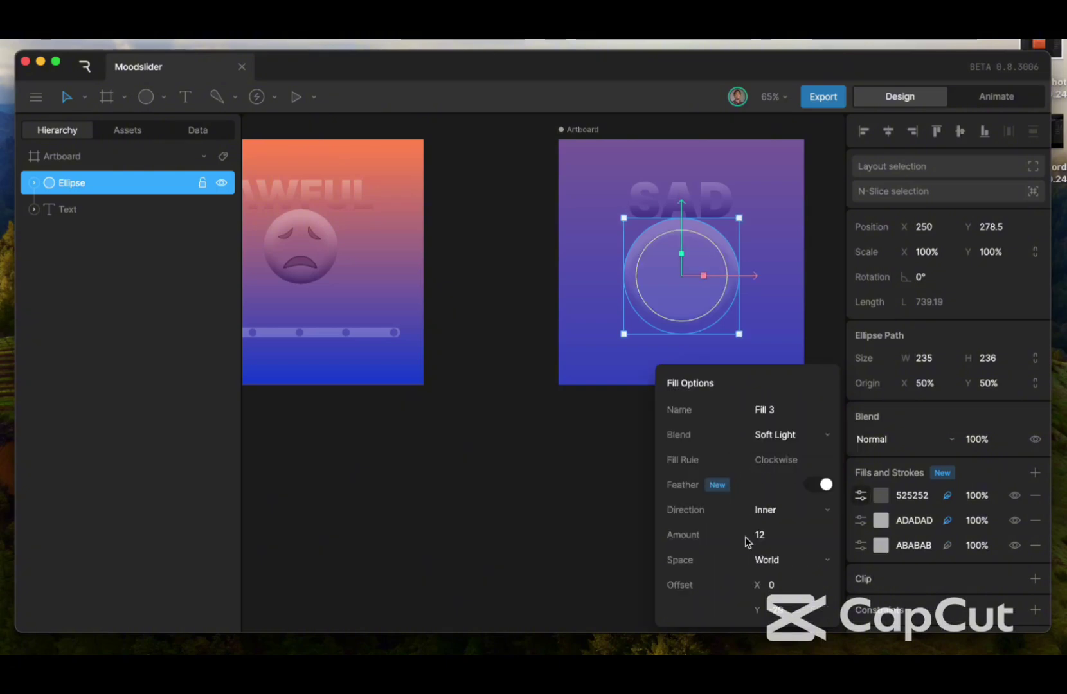
pyautogui.click(878, 494)
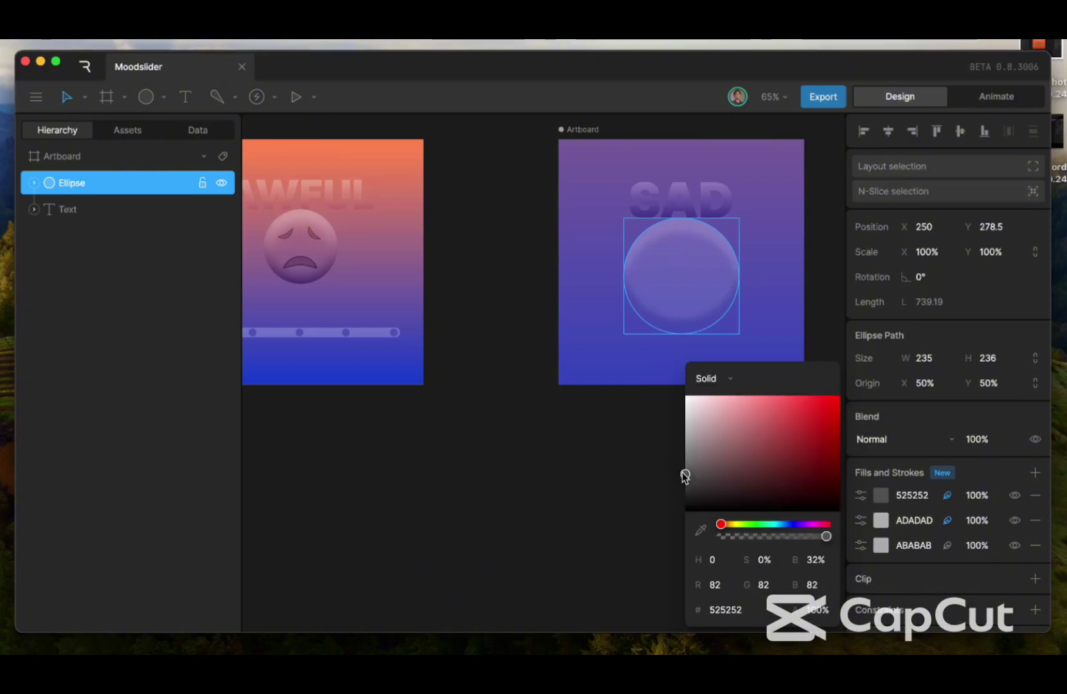
pyautogui.moveTo(685, 475); pyautogui.dragTo(684, 487)
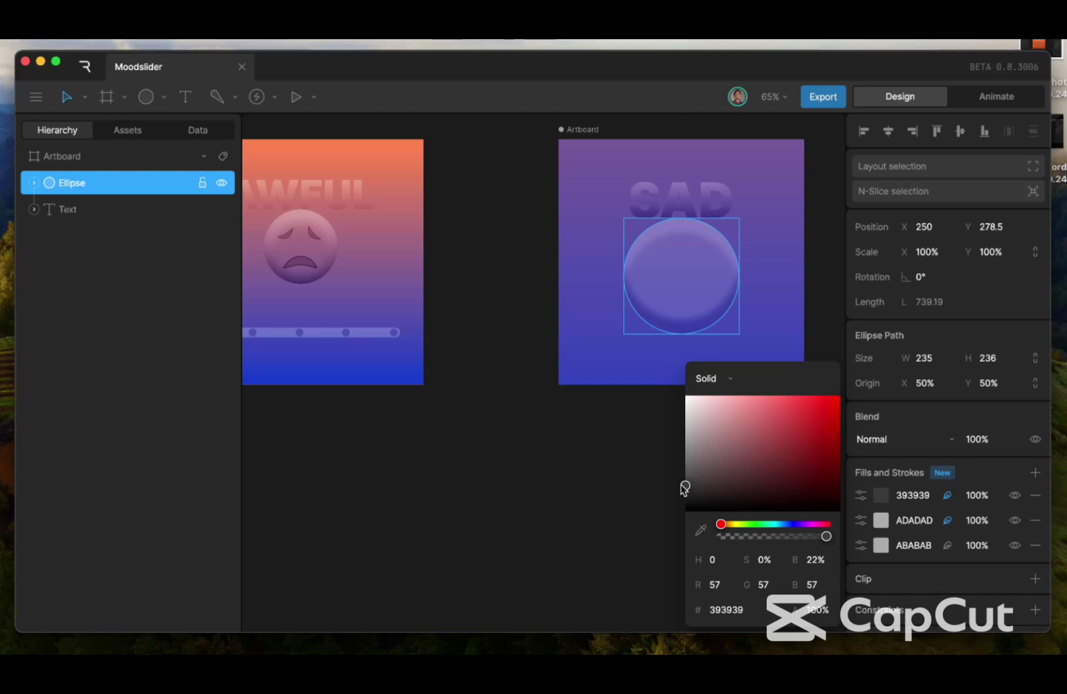
pyautogui.click(646, 435)
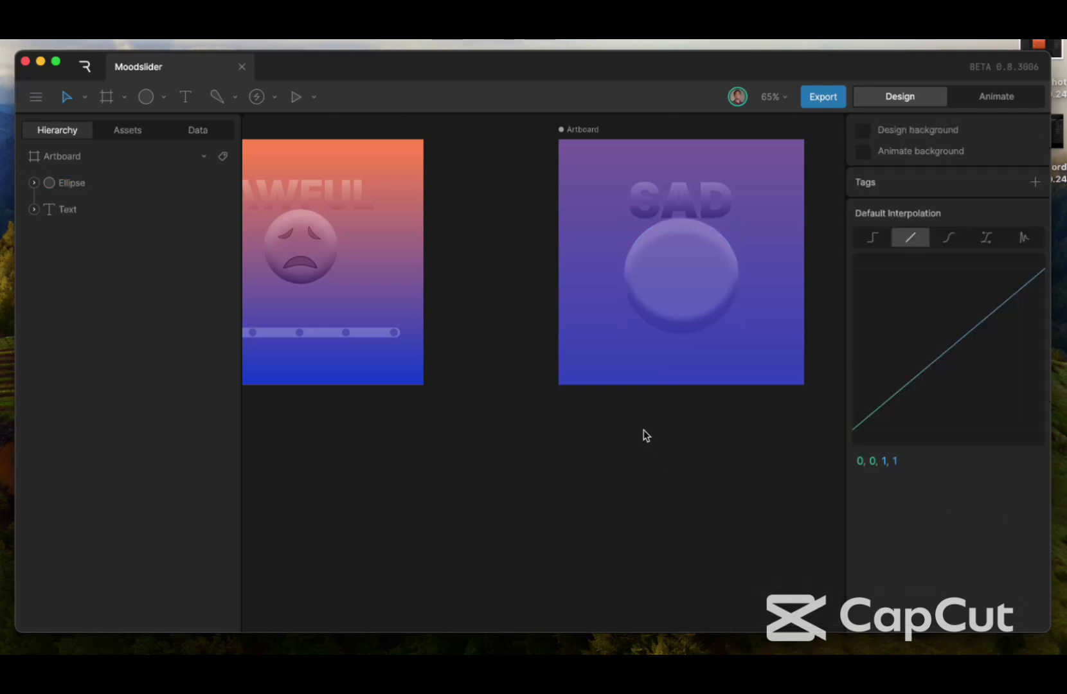
# Try adjusting the hue of the start color in the artboard's linear gradient fill
pyautogui.click(586, 141)
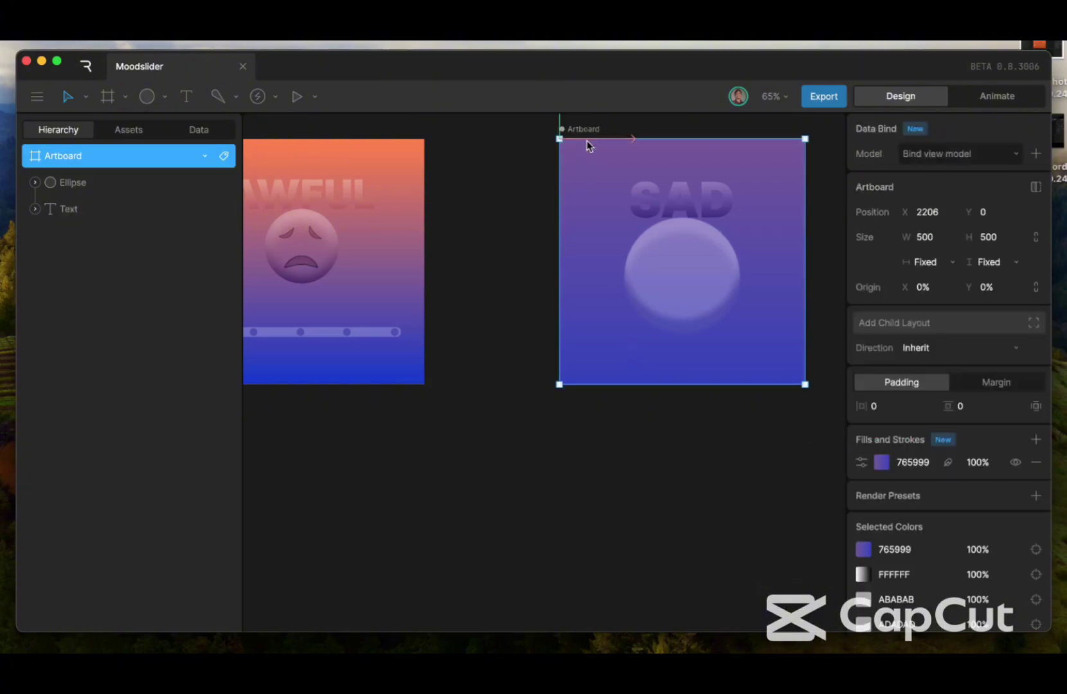
pyautogui.click(882, 462)
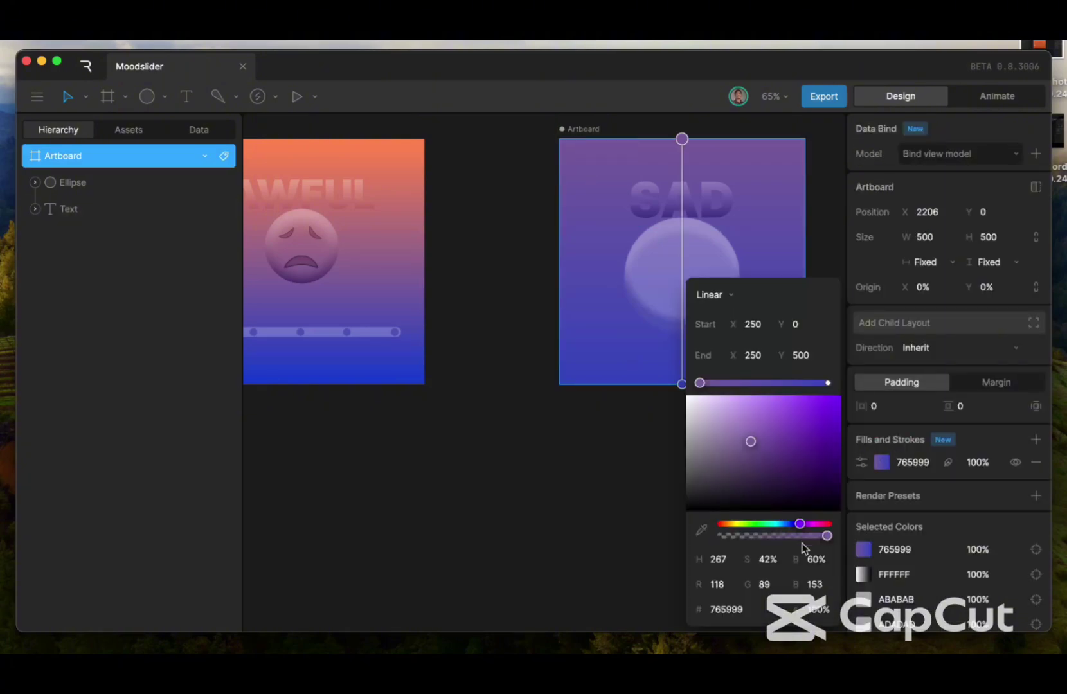
pyautogui.hscroll(3, 592, 464)
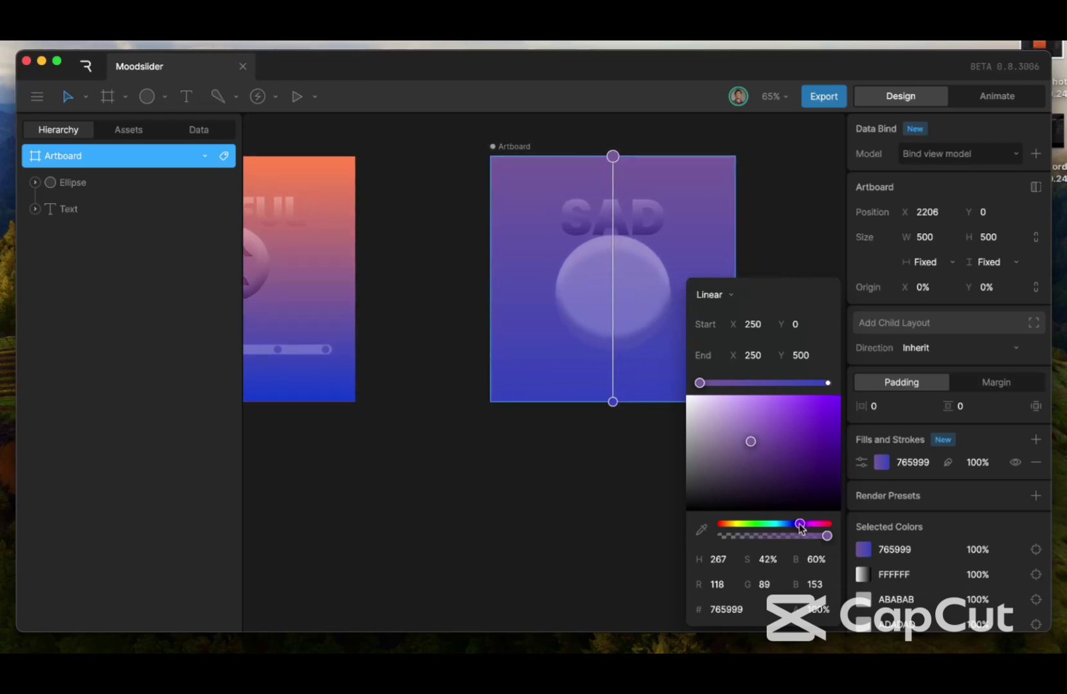
pyautogui.moveTo(800, 524)
pyautogui.mouseDown()
pyautogui.moveTo(714, 524)
pyautogui.moveTo(843, 524)
pyautogui.moveTo(723, 524)
pyautogui.moveTo(789, 529)
pyautogui.moveTo(748, 540)
pyautogui.moveTo(800, 523)
pyautogui.mouseUp()
# Select the ellipse and darken its lowest feathered fill to grey 909090
pyautogui.click(633, 296)
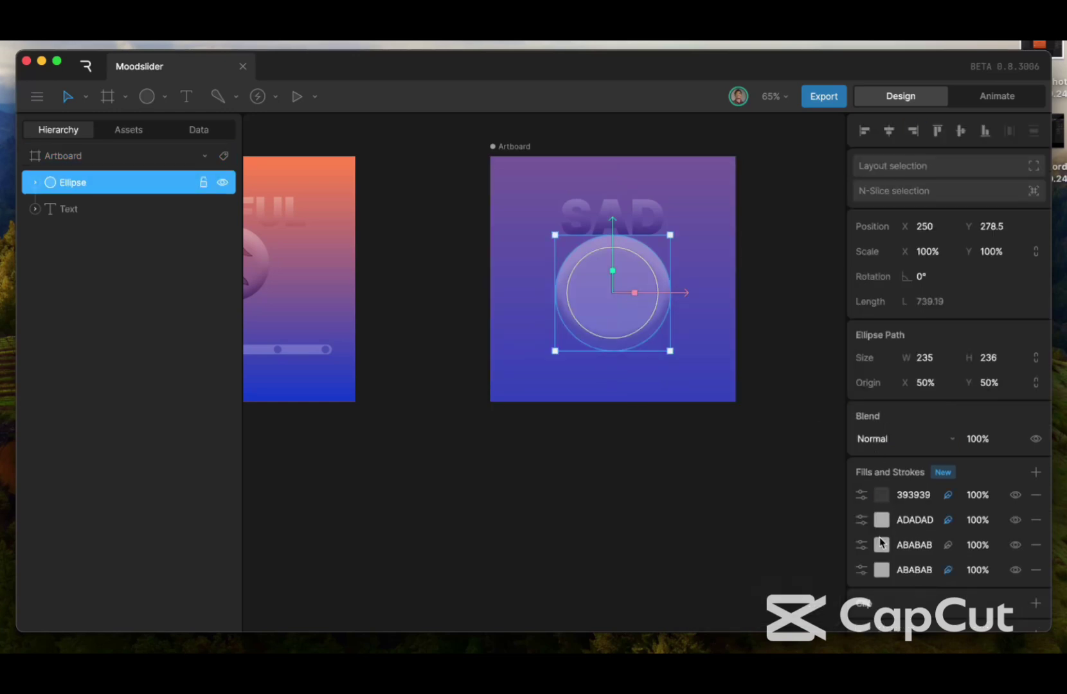
pyautogui.click(883, 570)
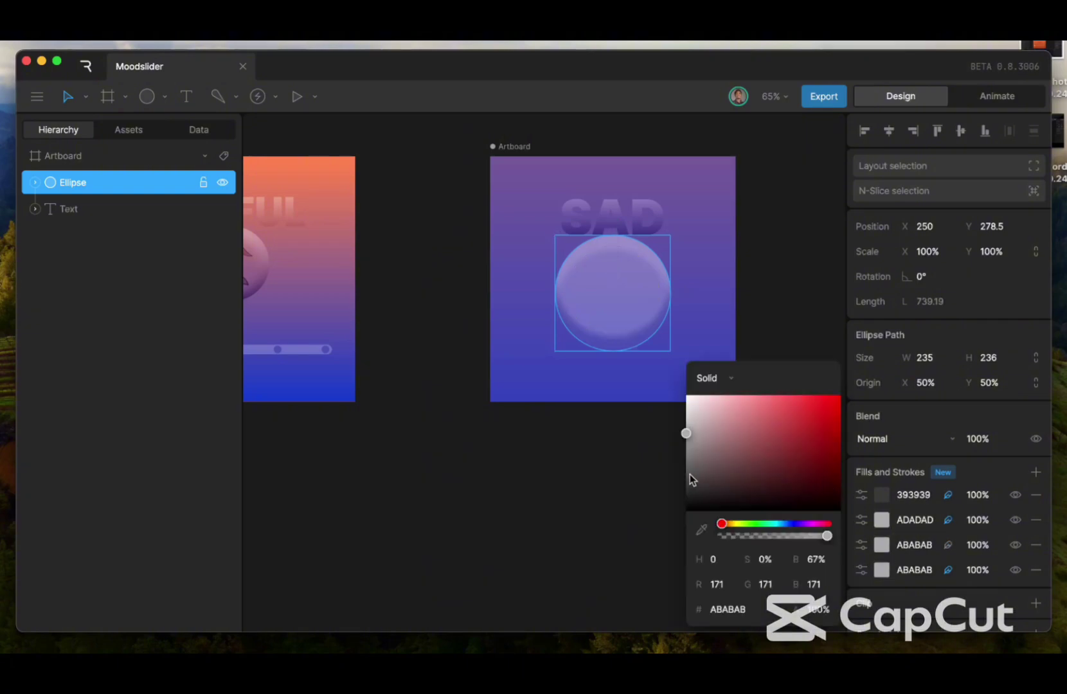
pyautogui.moveTo(686, 434)
pyautogui.mouseDown()
pyautogui.moveTo(686, 458)
pyautogui.moveTo(686, 446)
pyautogui.mouseUp()
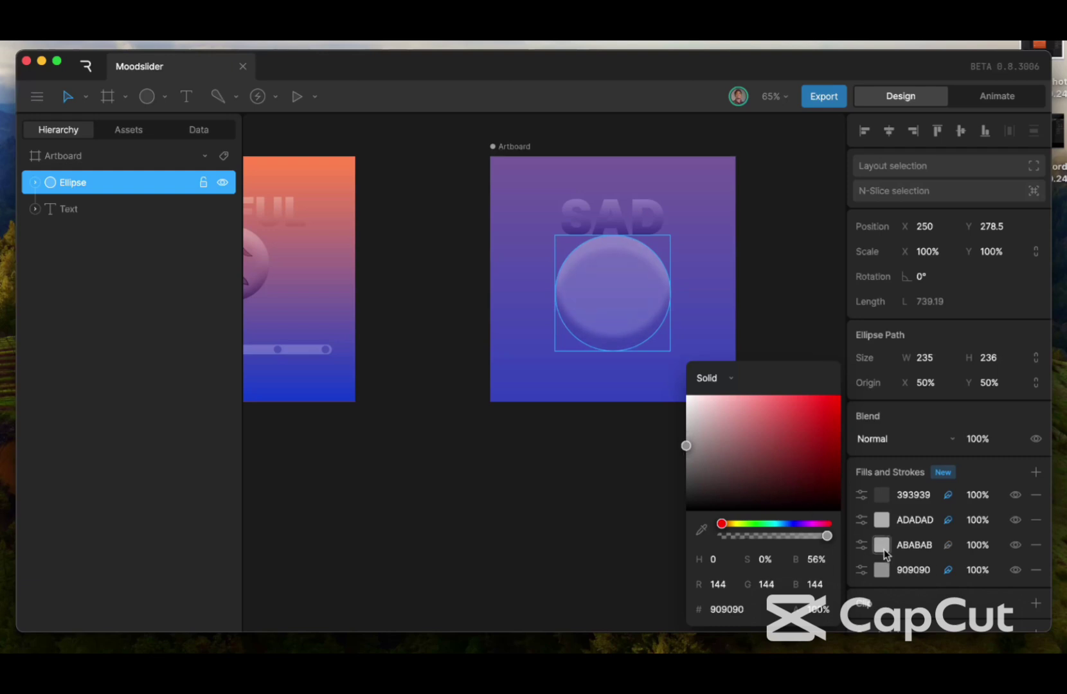
# Adjust the feather amount of the ellipse's ADADAD fill, Fill 3
pyautogui.click(861, 545)
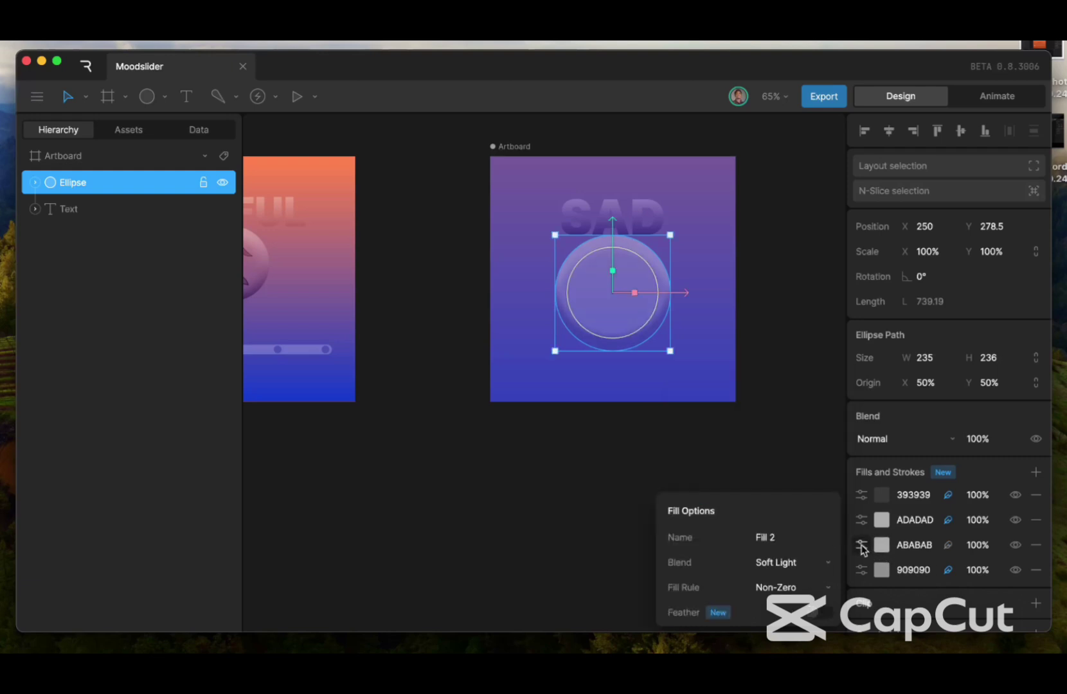
pyautogui.click(861, 521)
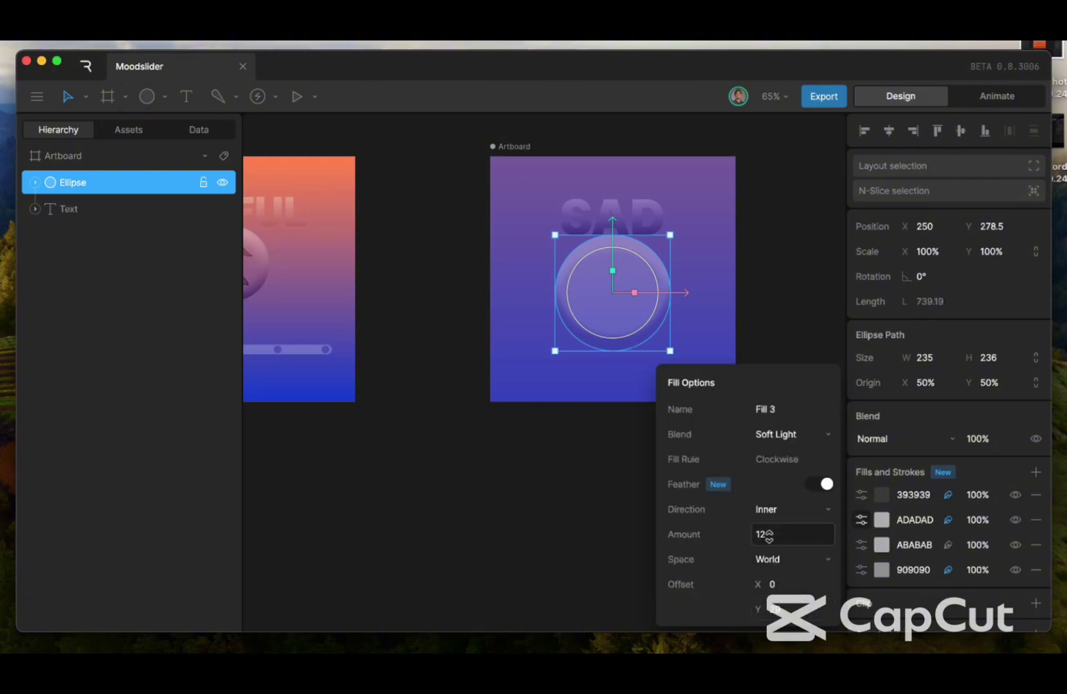
pyautogui.moveTo(781, 537)
pyautogui.mouseDown()
pyautogui.moveTo(775, 556)
pyautogui.moveTo(775, 532)
pyautogui.mouseUp()
# Try feather amounts of 0, 20 and 24 on the dark grey Fill 4 of the ellipse
pyautogui.click(861, 495)
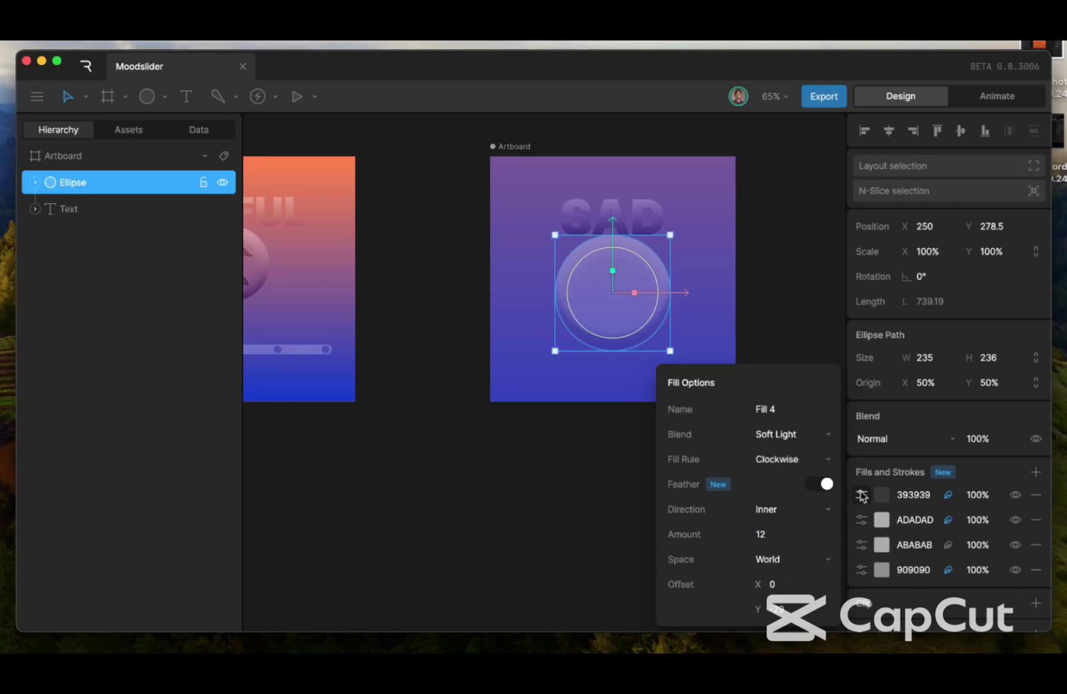
pyautogui.click(768, 534)
pyautogui.write('0')
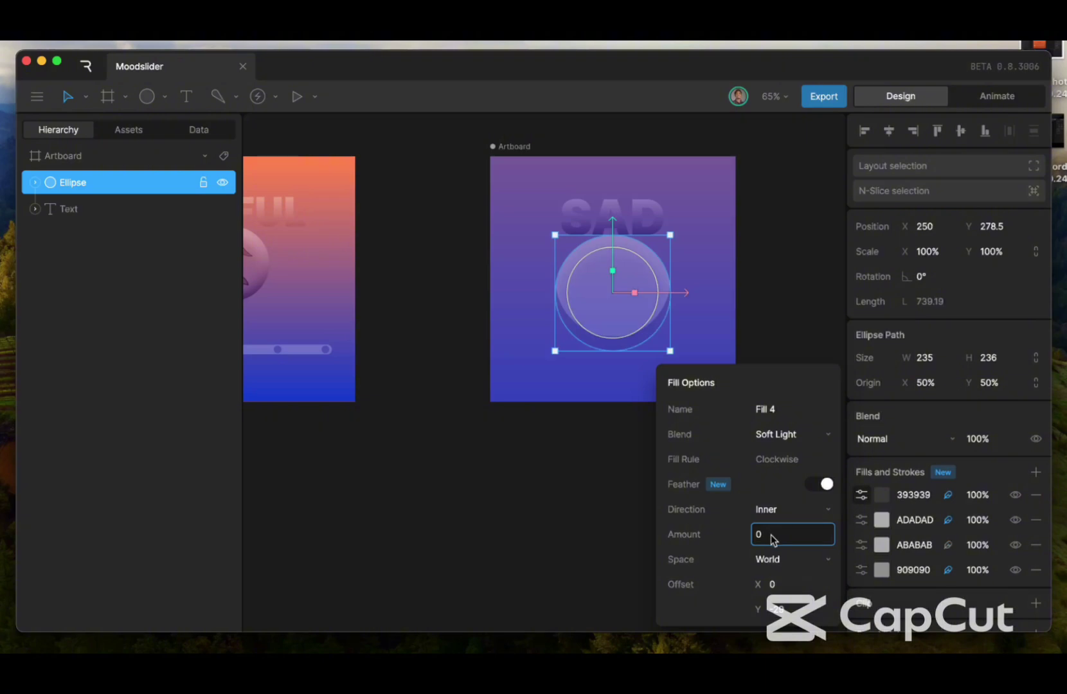
pyautogui.press('BackSpace')
pyautogui.write('20')
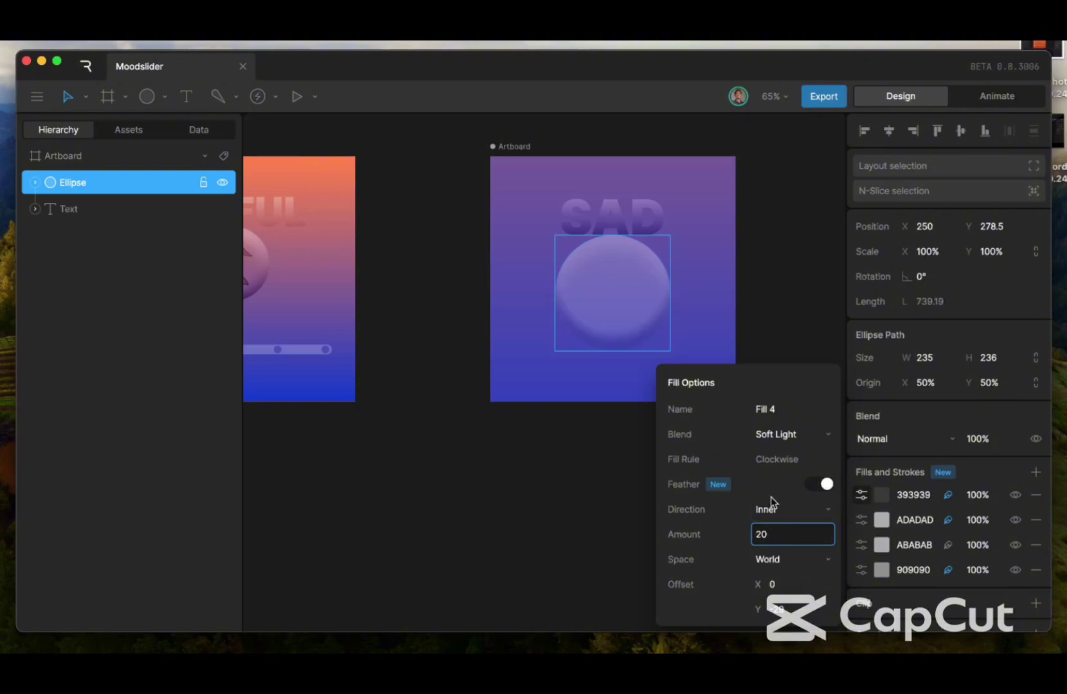
pyautogui.press('Return')
pyautogui.moveTo(774, 537); pyautogui.dragTo(774, 531)
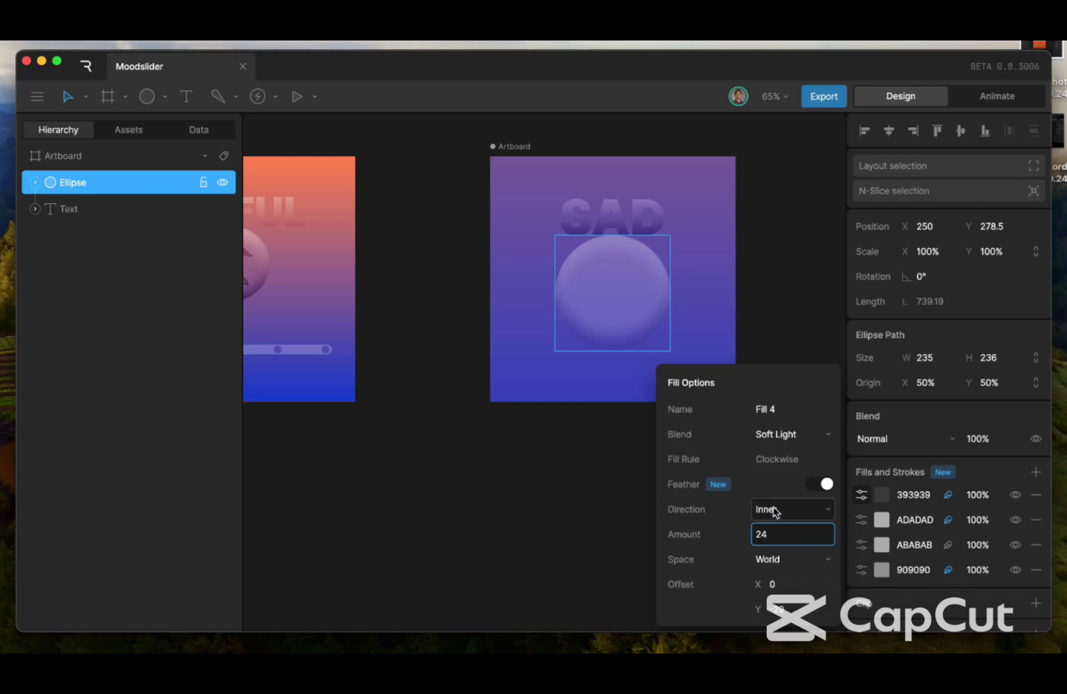
pyautogui.press('Return')
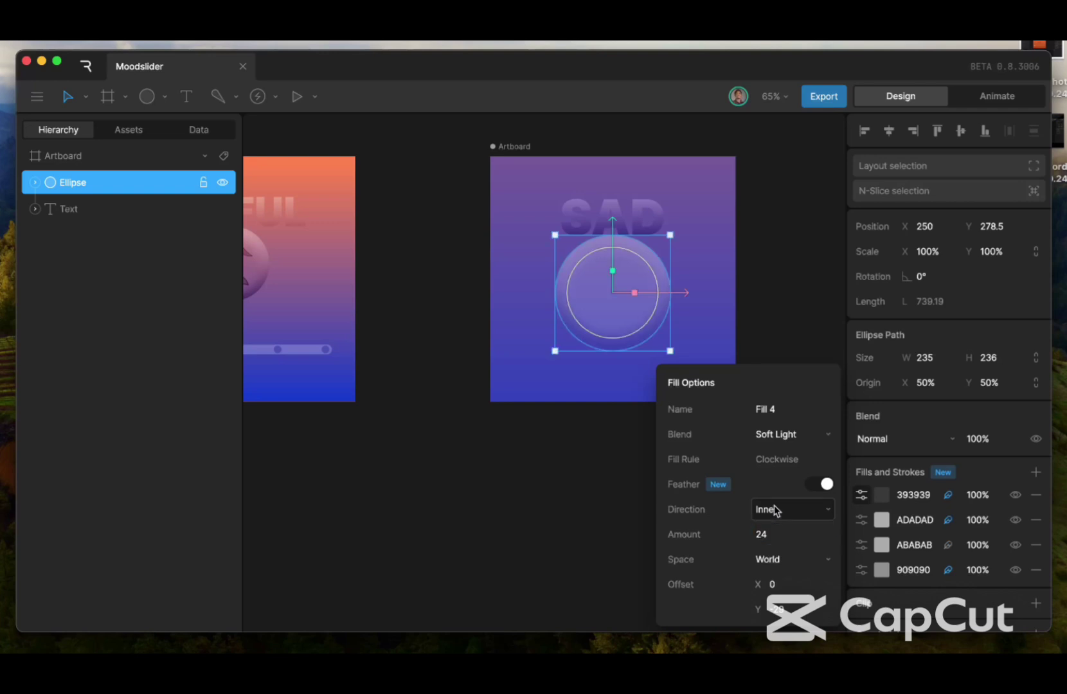
# Set the feather amount of the ellipse's Fill 4 to 32 and deselect the ellipse
pyautogui.click(775, 544)
pyautogui.press('BackSpace')
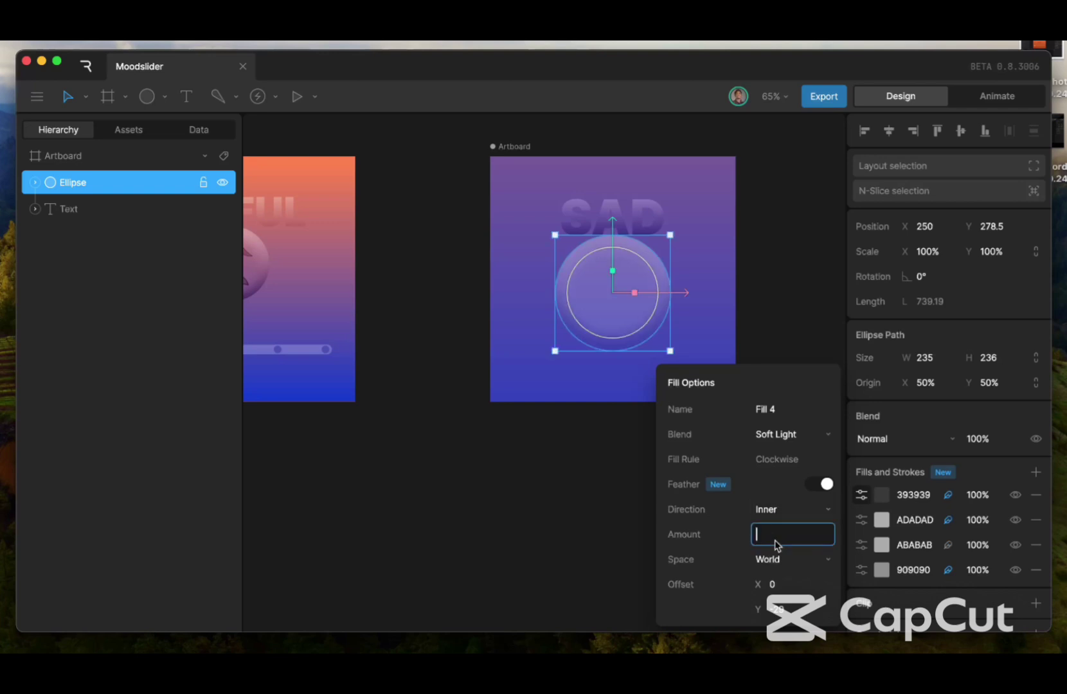
pyautogui.write('32')
pyautogui.press('Return')
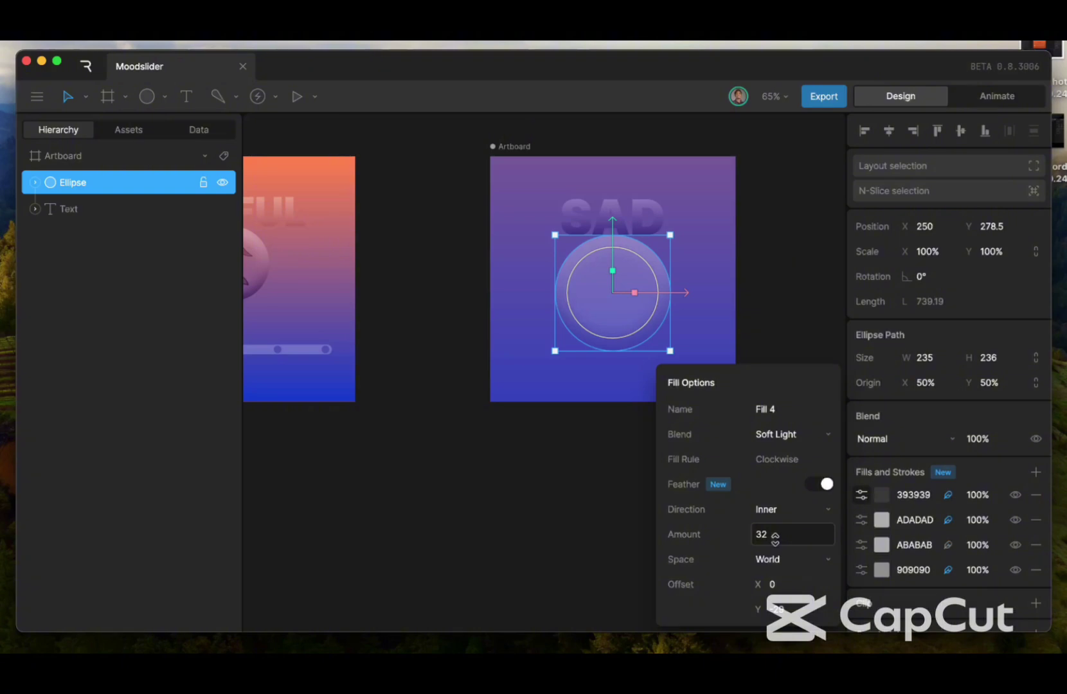
pyautogui.click(575, 395)
pyautogui.hscroll(-5, 575, 395)
pyautogui.scroll(-2, 576, 395)
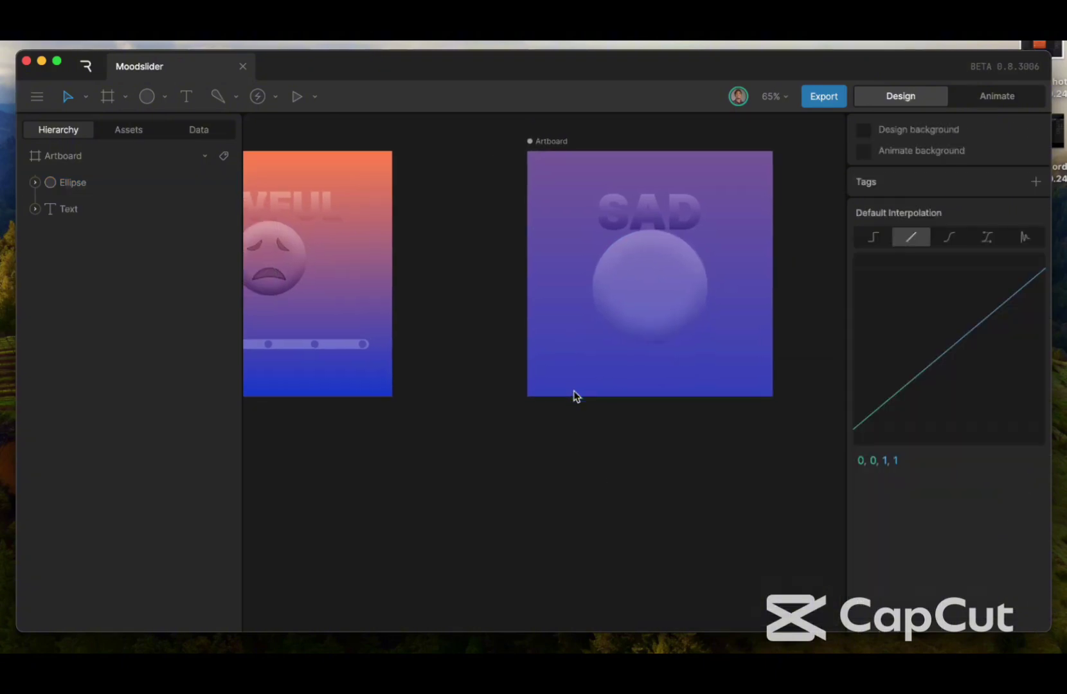
# Compare the new ellipse with the AWFUL artboard's face and examine the ellipse's four fills
pyautogui.hscroll(2, 574, 395)
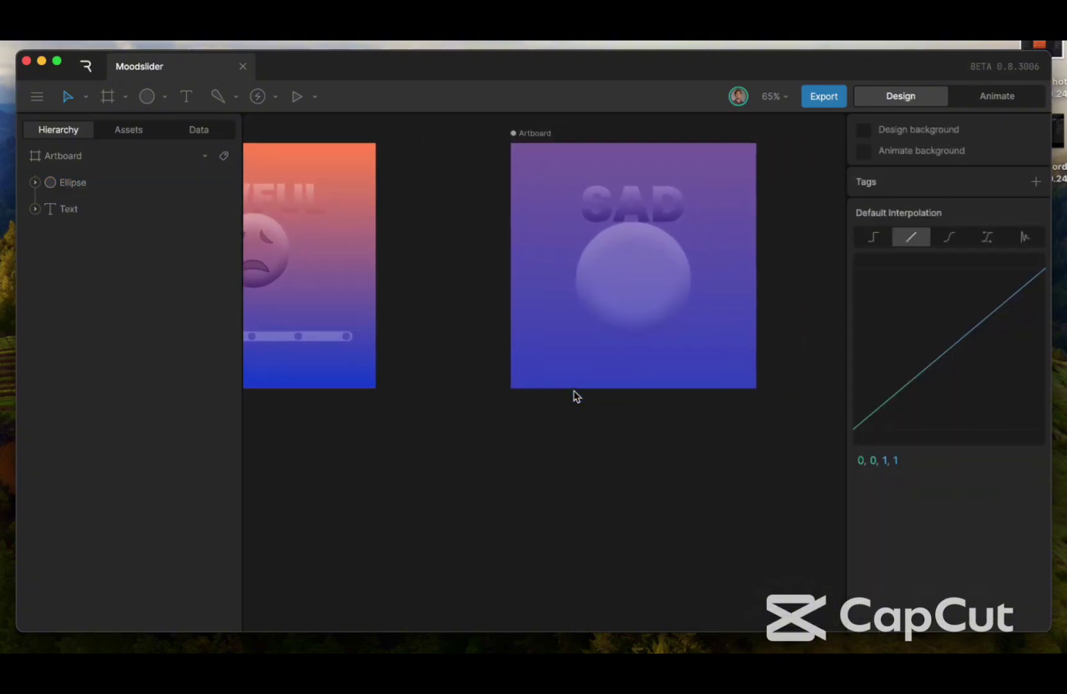
pyautogui.scroll(3, 573, 395)
pyautogui.hscroll(-3, 573, 395)
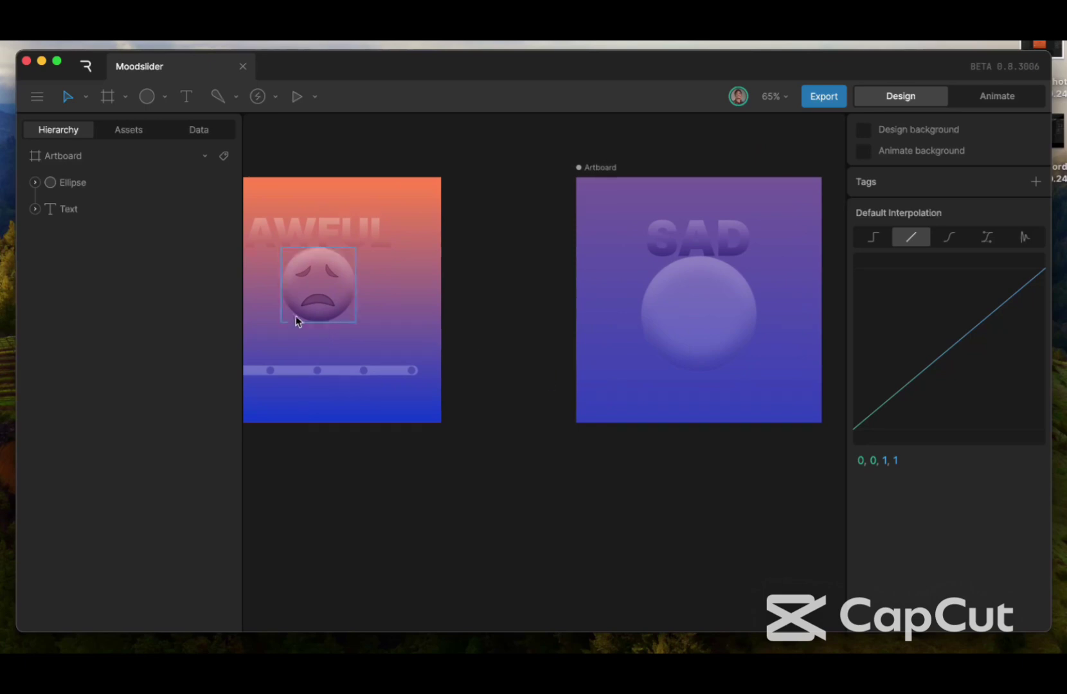
pyautogui.hscroll(2, 686, 318)
pyautogui.scroll(1, 685, 318)
pyautogui.click(662, 321)
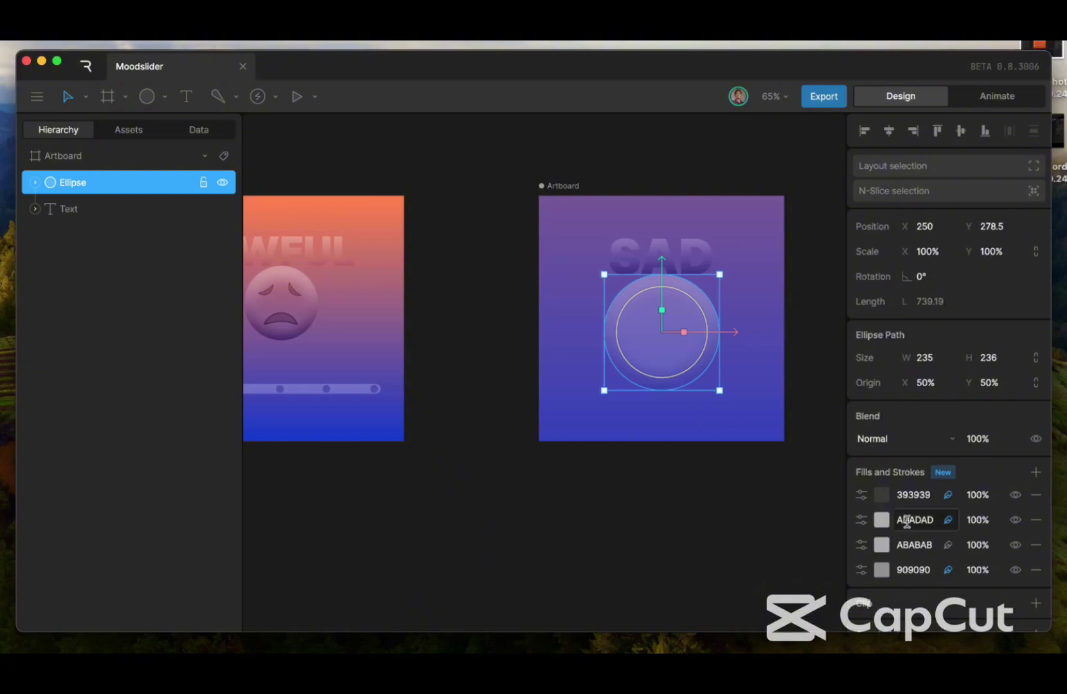
pyautogui.click(645, 427)
pyautogui.scroll(3, 645, 427)
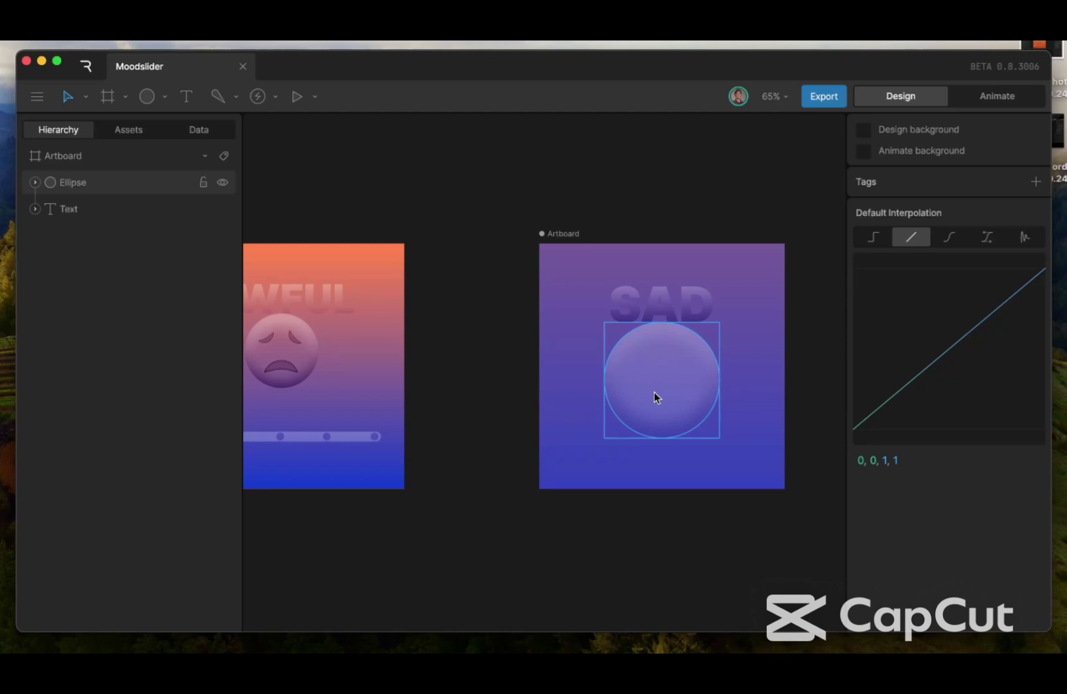
# Draw a closed triangular mouth on the lower part of the face with the Pen tool, including a midpoint on its base
pyautogui.press('p')
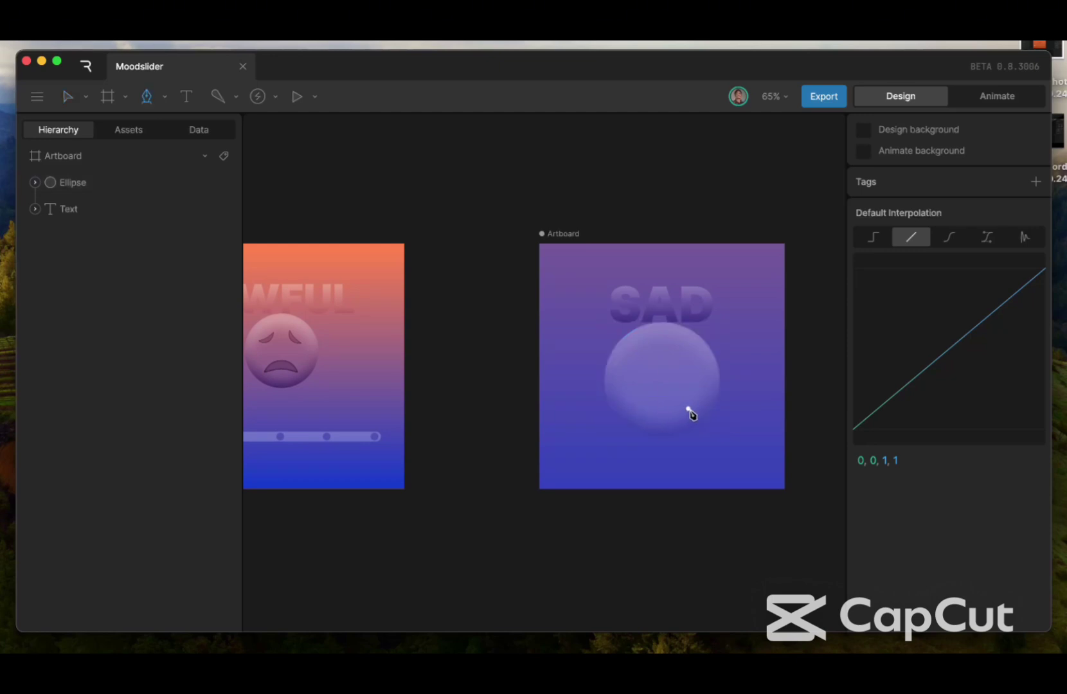
pyautogui.click(687, 408)
pyautogui.click(661, 392)
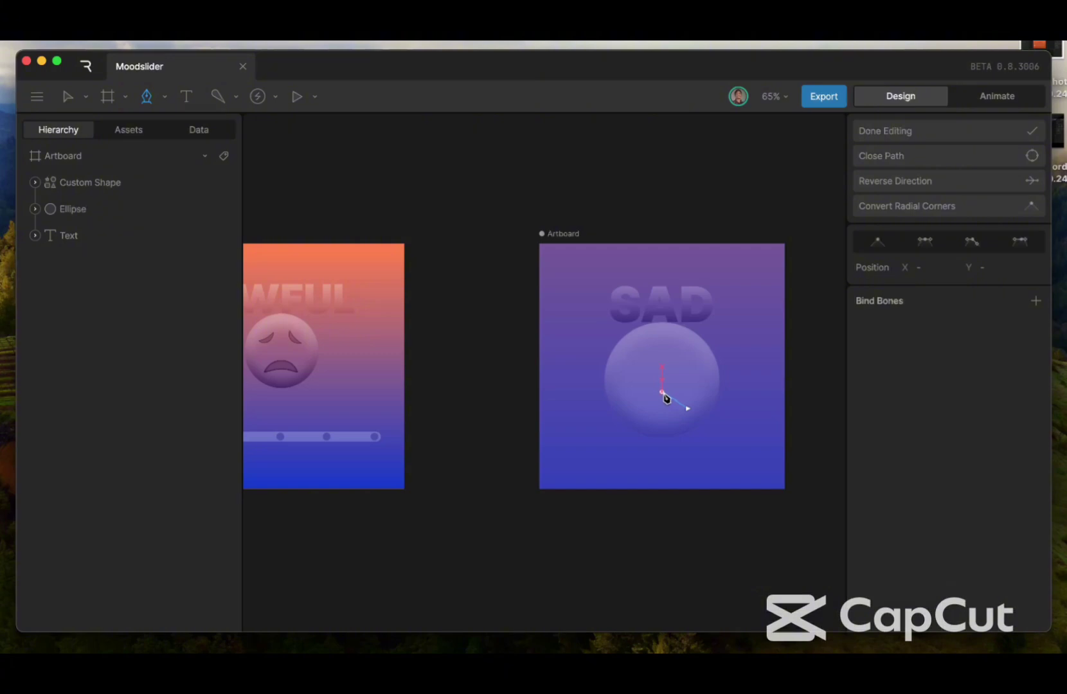
pyautogui.click(643, 409)
pyautogui.click(663, 409)
pyautogui.click(688, 410)
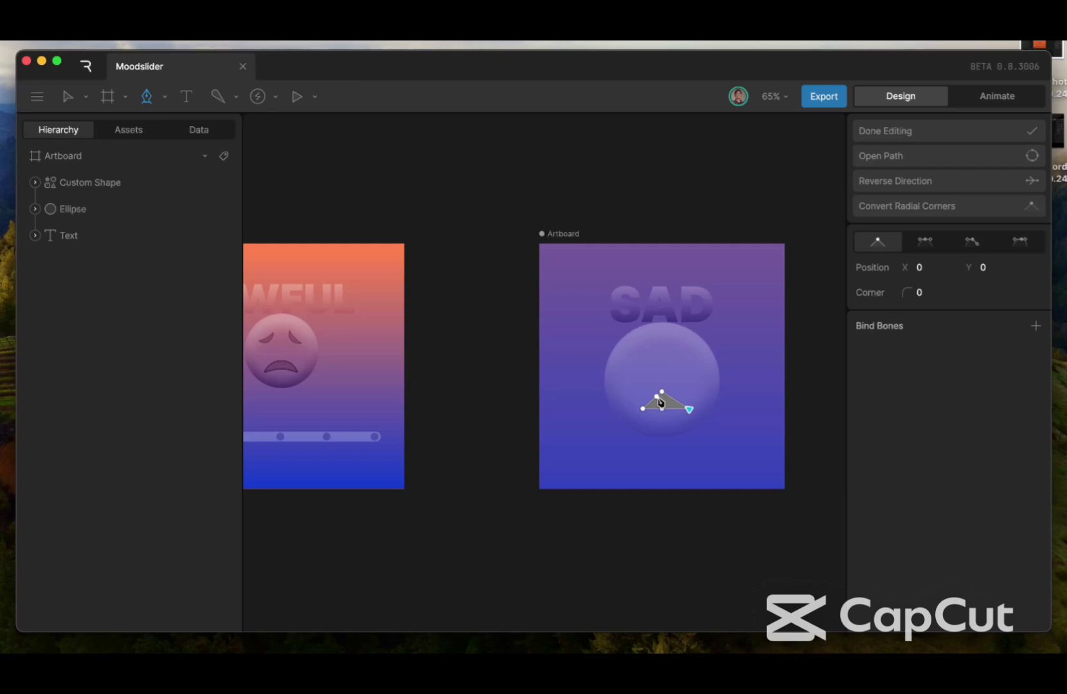
# Round the mouth's top vertex with level Bezier handles and move its left corner outward to about X -104
pyautogui.press('v')
pyautogui.click(662, 392)
pyautogui.click(665, 399)
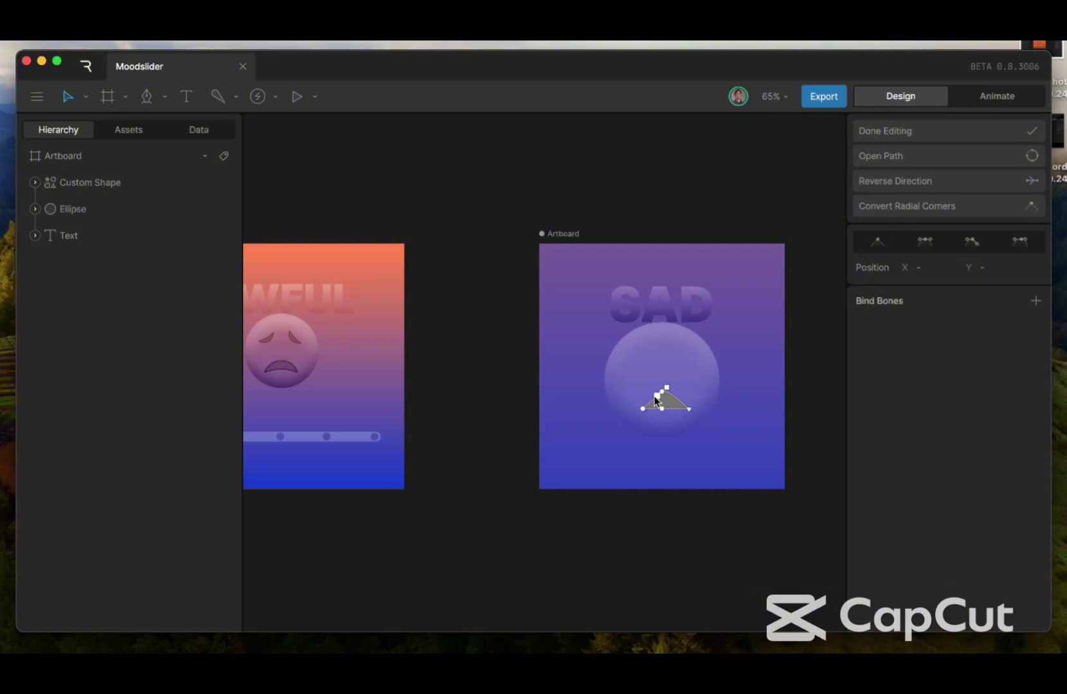
pyautogui.doubleClick(656, 396)
pyautogui.moveTo(660, 398); pyautogui.dragTo(647, 385)
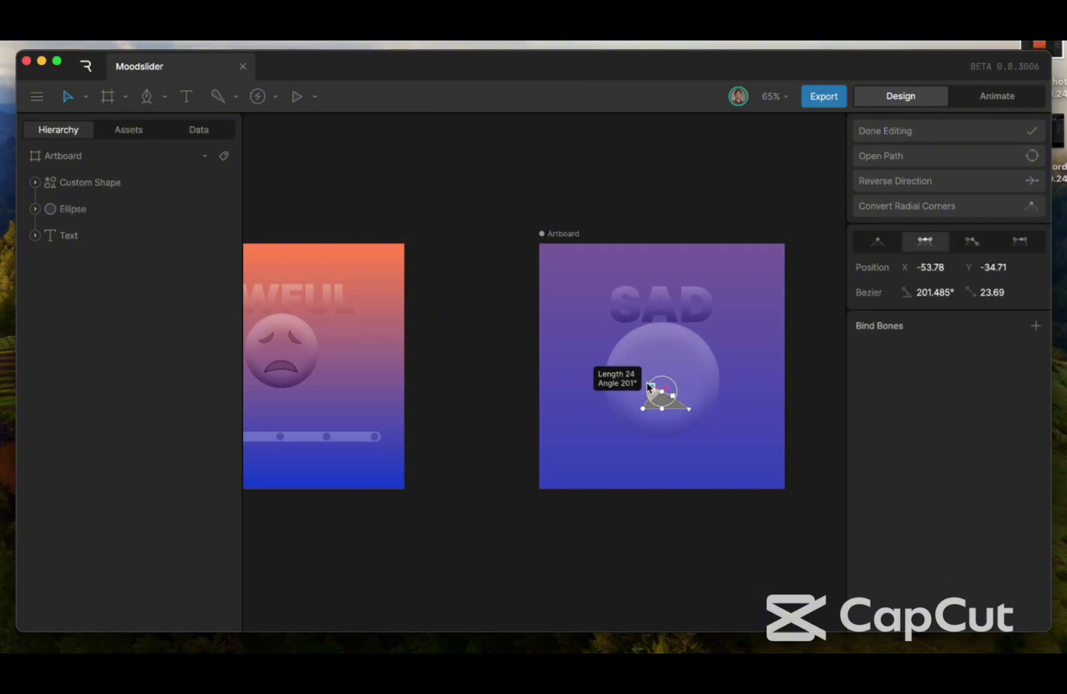
pyautogui.moveTo(649, 386); pyautogui.dragTo(632, 407)
pyautogui.press('super+z')
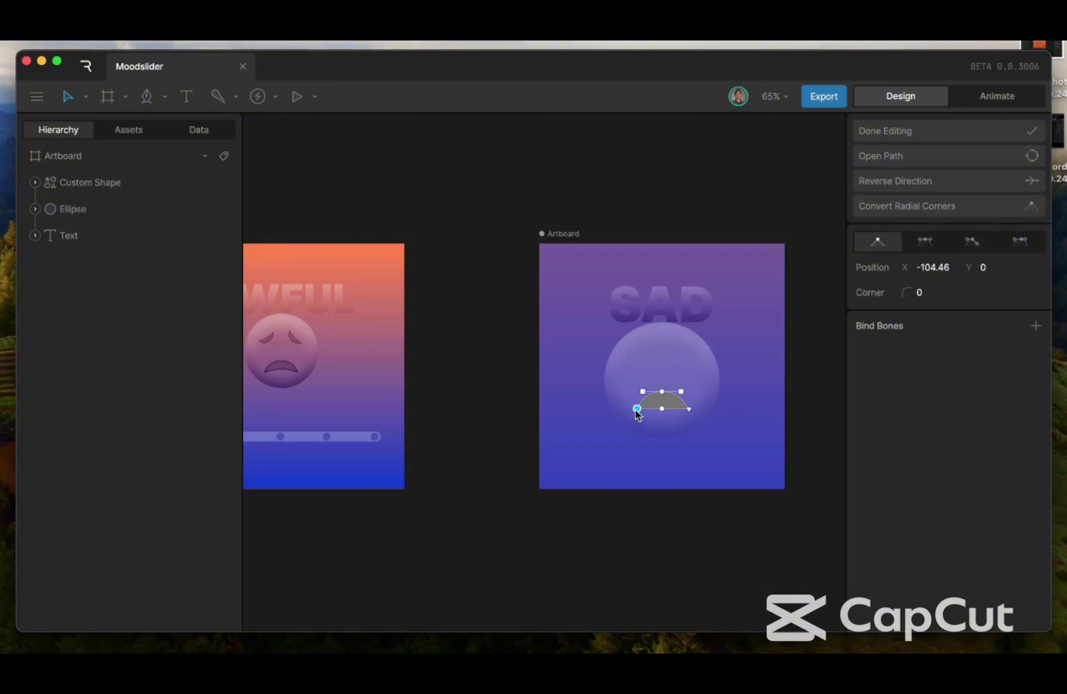
# Convert the mouth's left corner, base midpoint and right corner to Bezier vertices
pyautogui.doubleClick(637, 410)
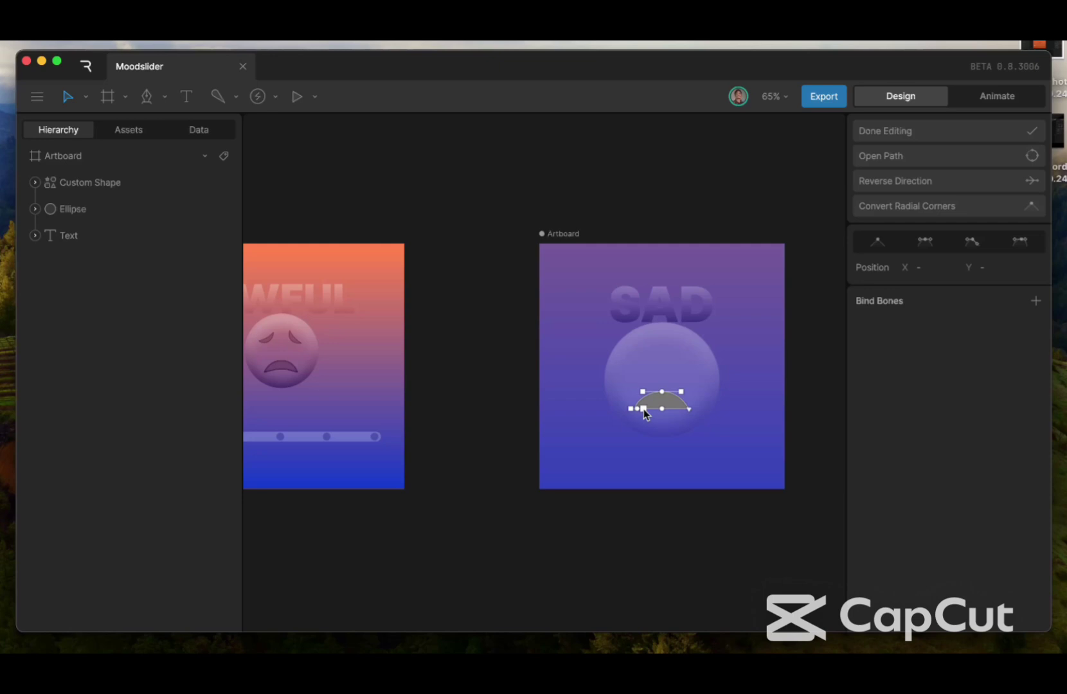
pyautogui.click(662, 409)
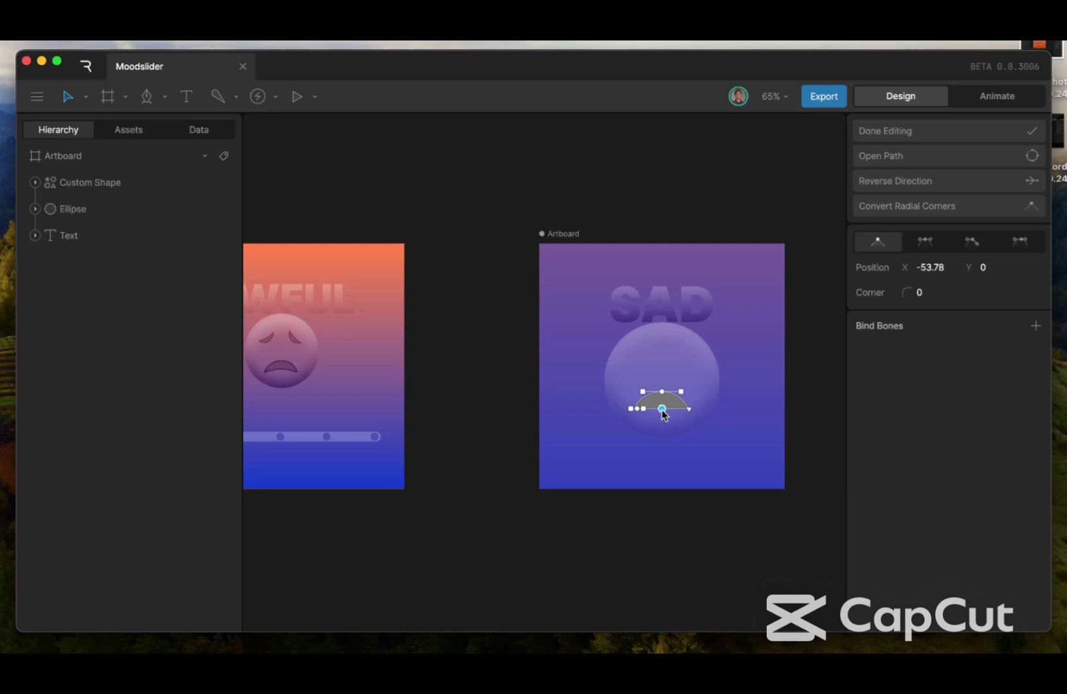
pyautogui.doubleClick(662, 409)
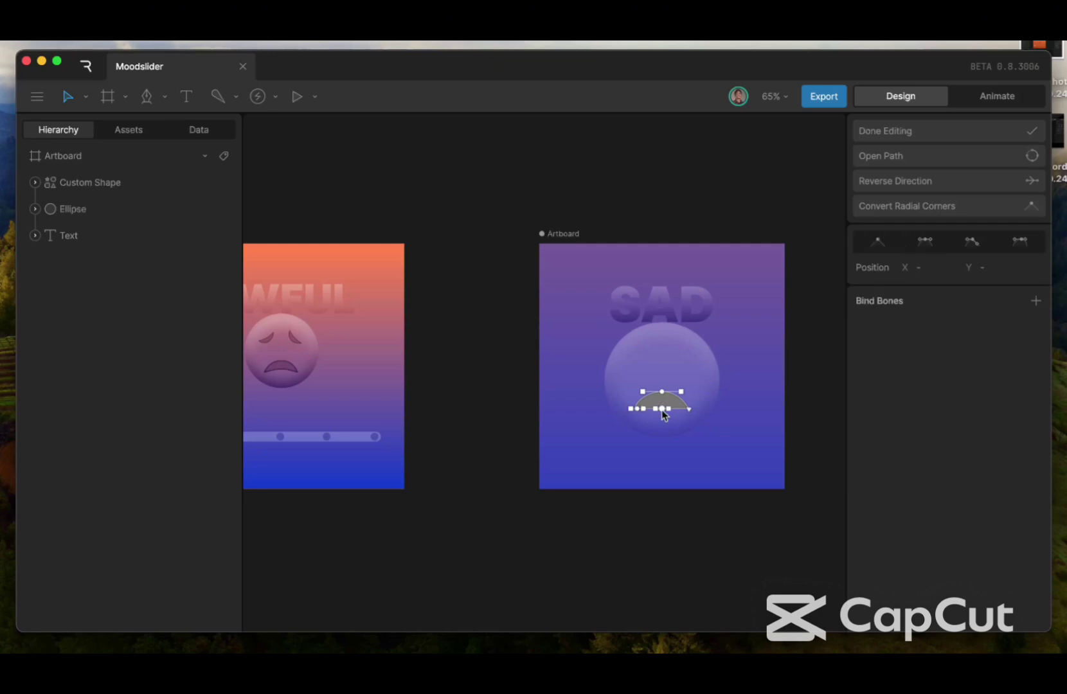
pyautogui.click(686, 410)
pyautogui.doubleClick(687, 410)
# Reshape the mouth into a downturned arc by arching its base and raising its top vertex to about Y -40.7
pyautogui.scroll(5, 709, 411)
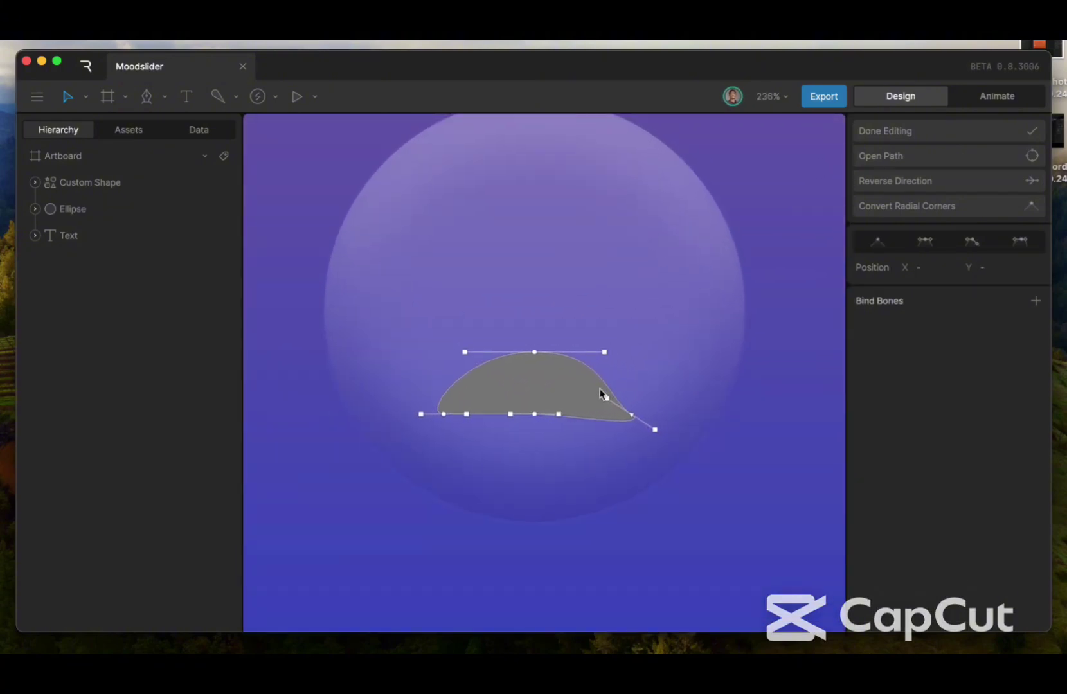
pyautogui.press('f')
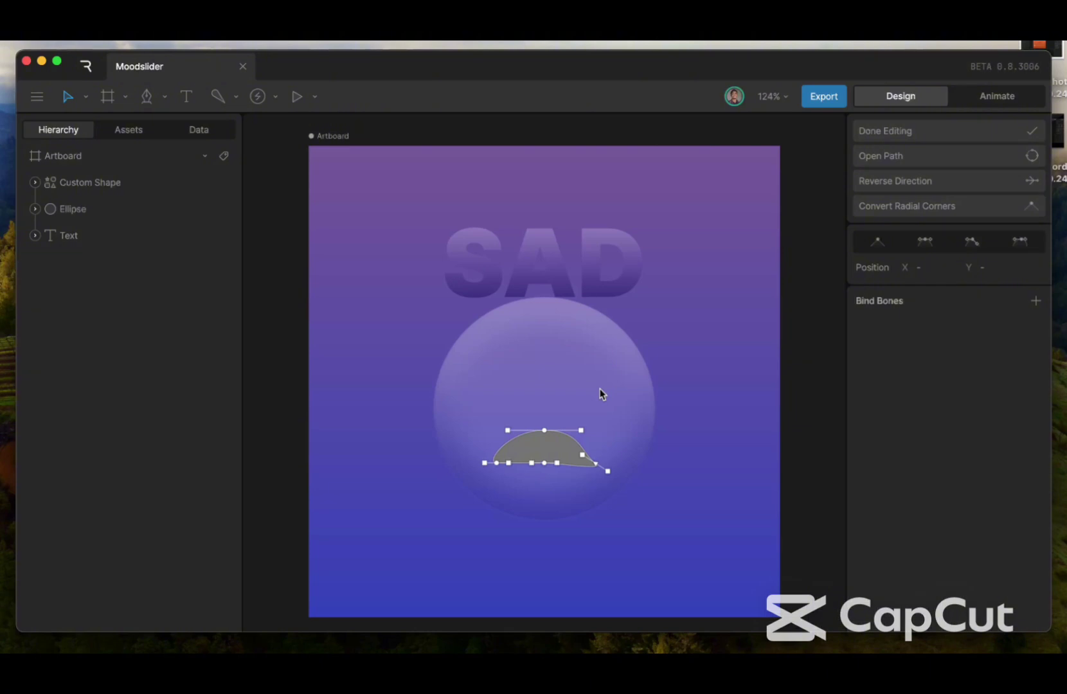
pyautogui.click(607, 471)
pyautogui.moveTo(608, 471); pyautogui.dragTo(551, 427)
pyautogui.click(544, 430)
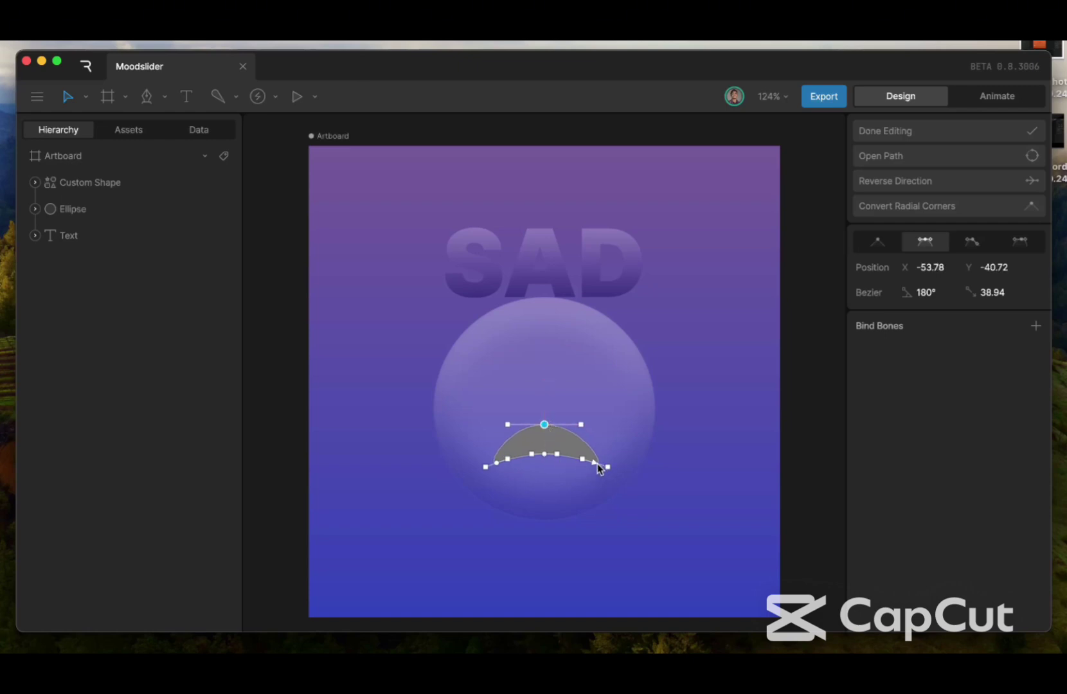
# Fine-tune the mouth's right corner and both corner handles for a symmetrical frown, and finish editing the path
pyautogui.moveTo(597, 463); pyautogui.dragTo(594, 468)
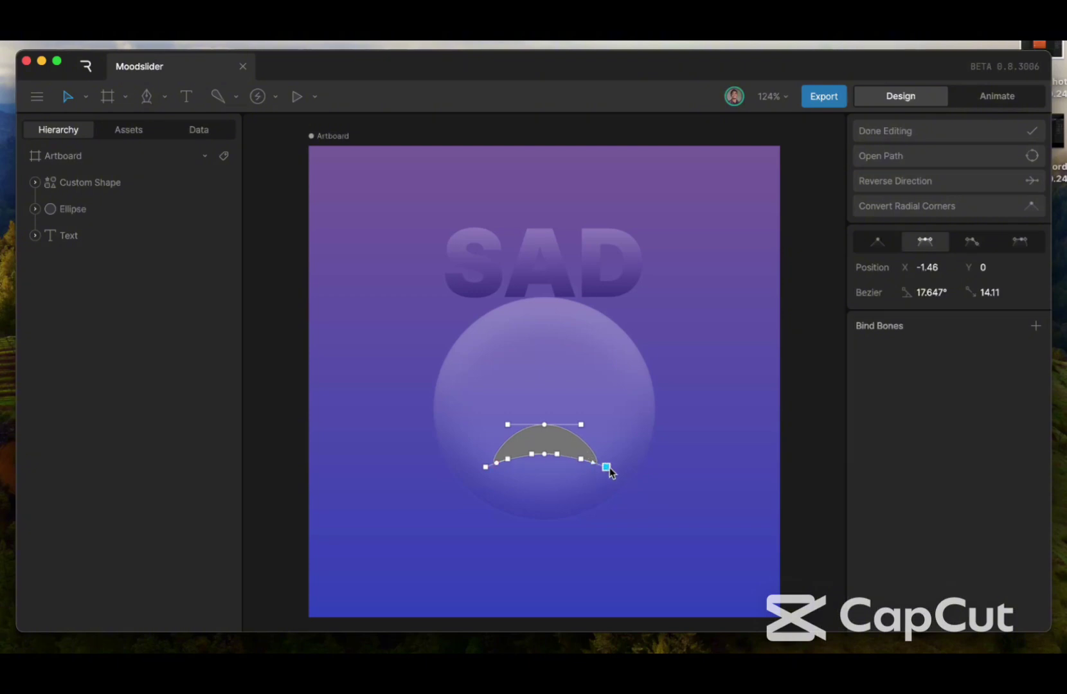
pyautogui.moveTo(606, 468); pyautogui.dragTo(611, 471)
pyautogui.click(485, 468)
pyautogui.moveTo(485, 470); pyautogui.dragTo(481, 475)
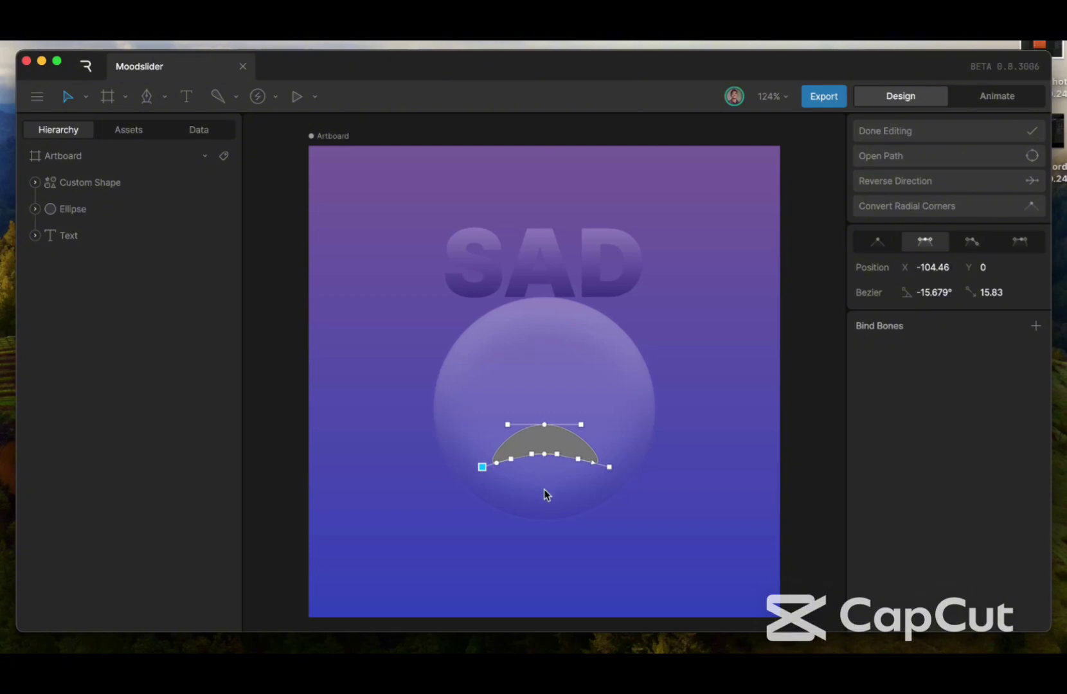
pyautogui.click(622, 431)
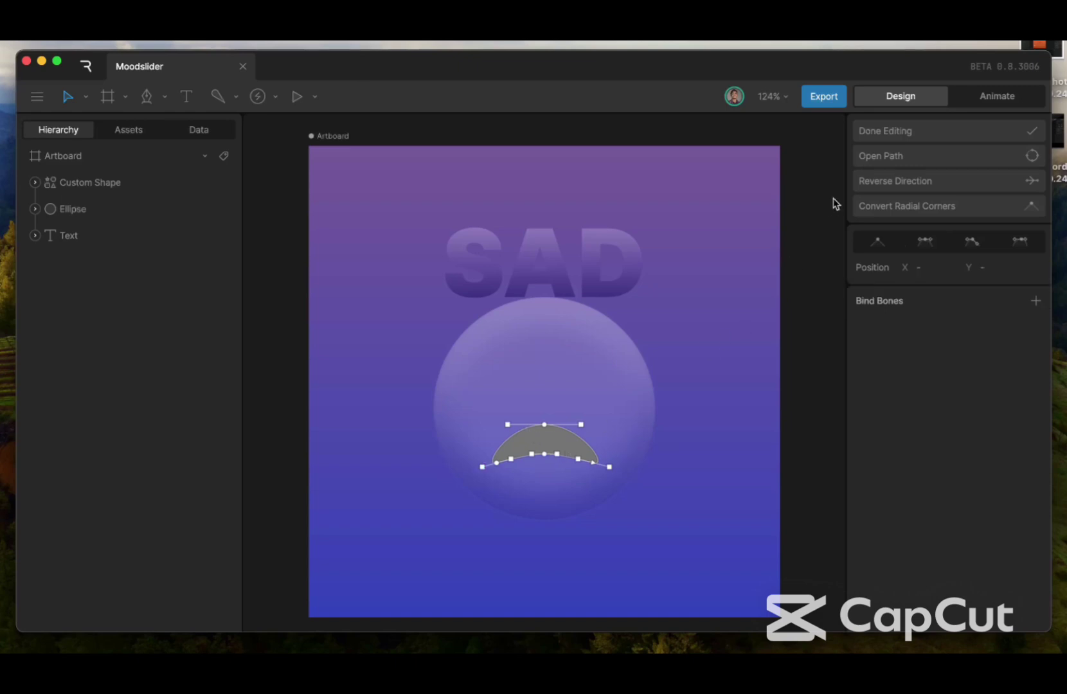
pyautogui.click(882, 132)
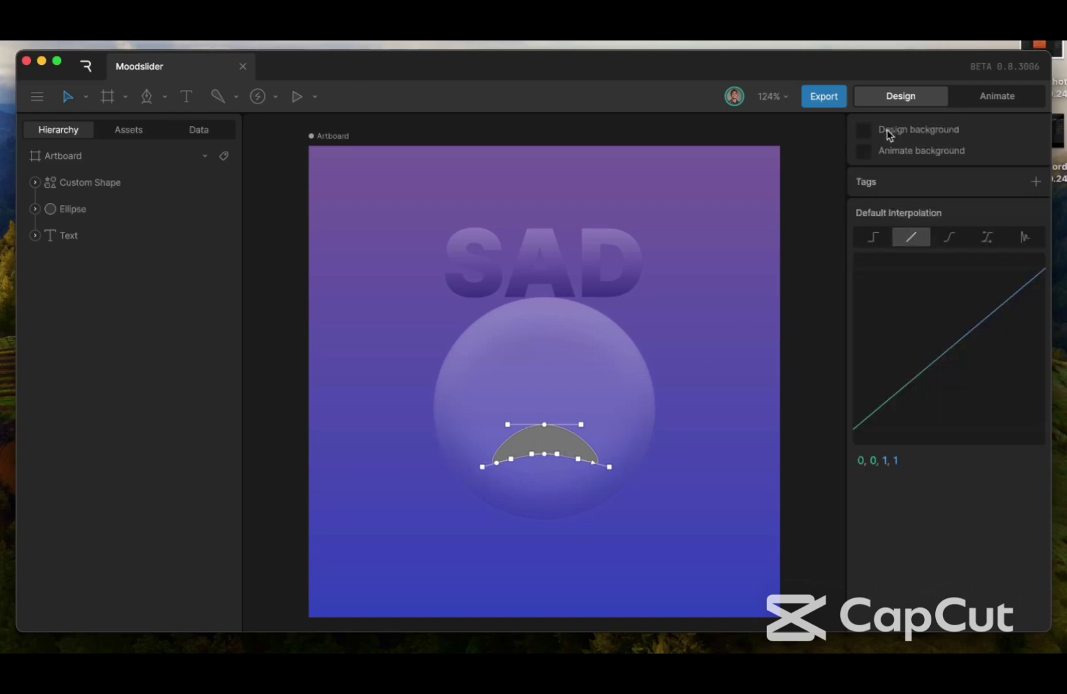
# Set the mouth fill's blend mode to Soft Light and darken its colour to 5D5D5D
pyautogui.click(532, 457)
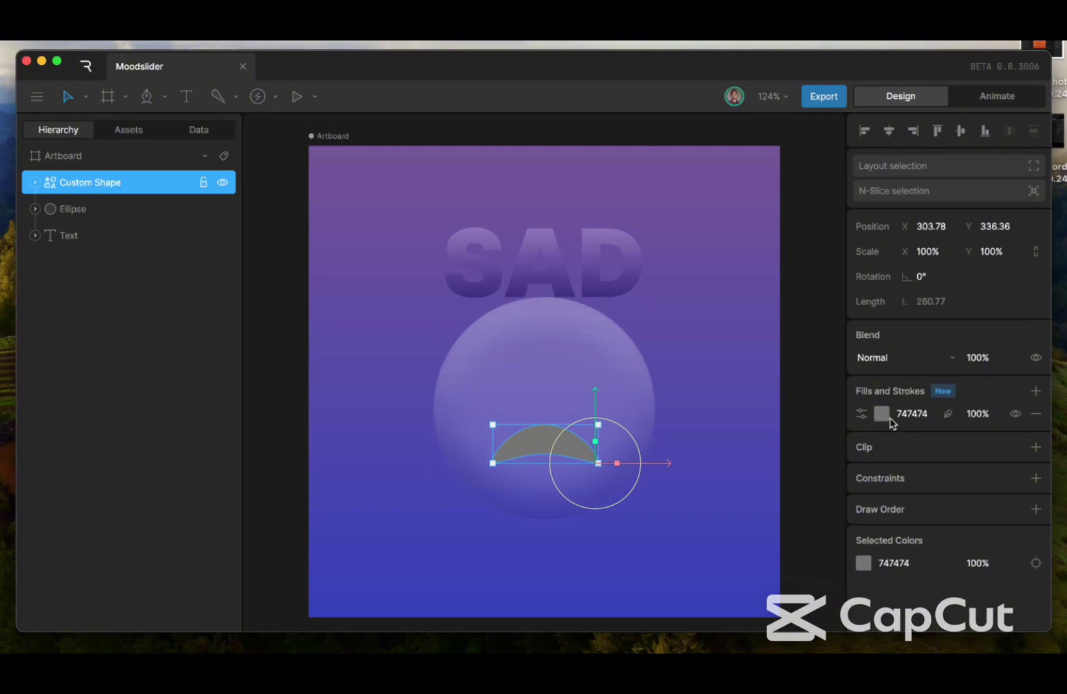
pyautogui.click(861, 414)
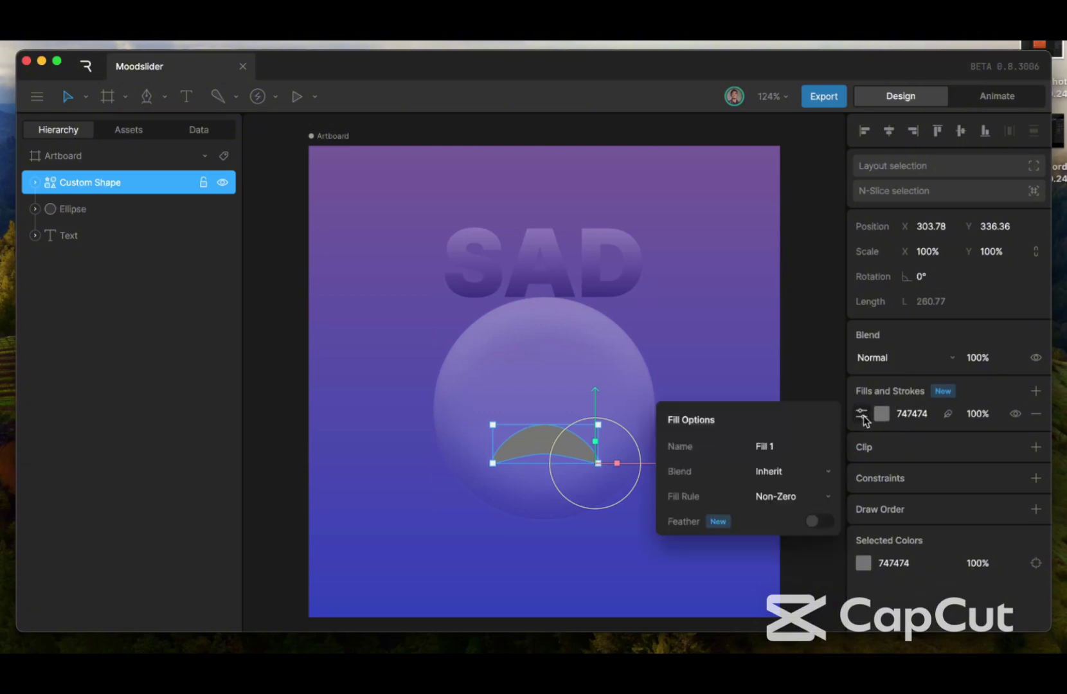
pyautogui.click(817, 477)
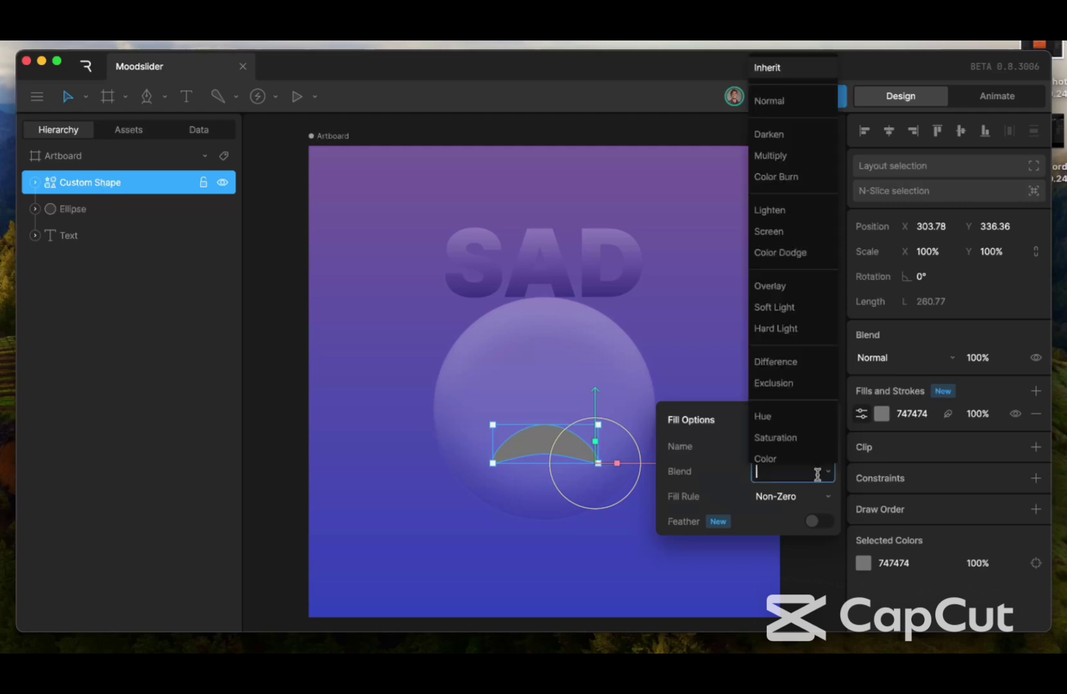
pyautogui.click(789, 308)
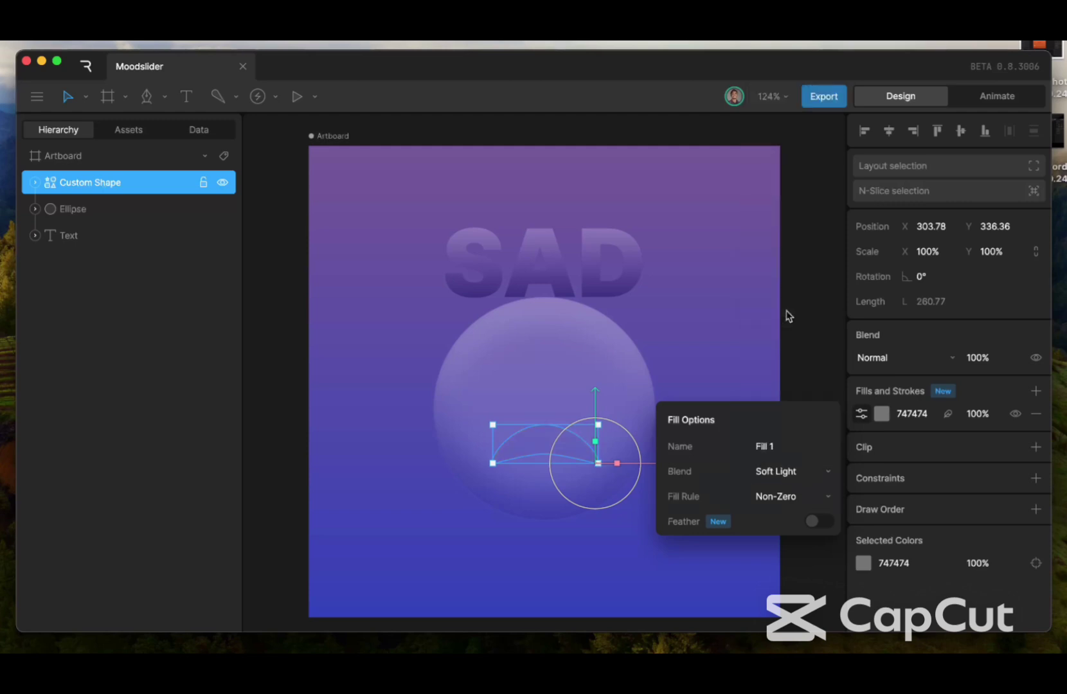
pyautogui.click(881, 413)
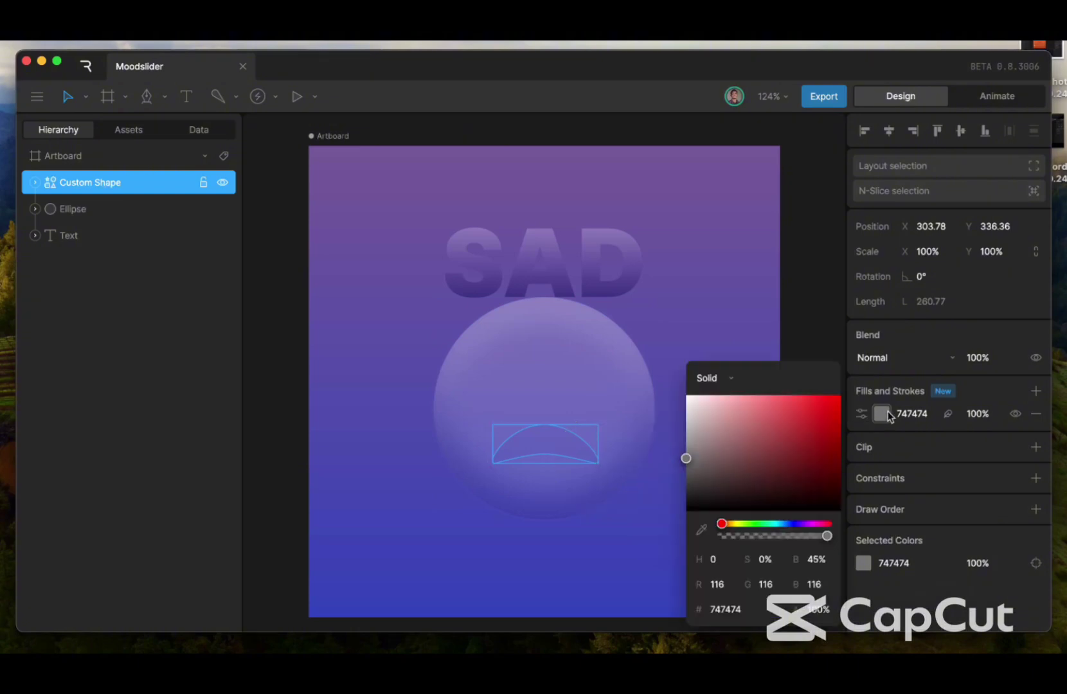
pyautogui.moveTo(685, 459)
pyautogui.mouseDown()
pyautogui.moveTo(683, 424)
pyautogui.moveTo(683, 484)
pyautogui.moveTo(681, 473)
pyautogui.mouseUp()
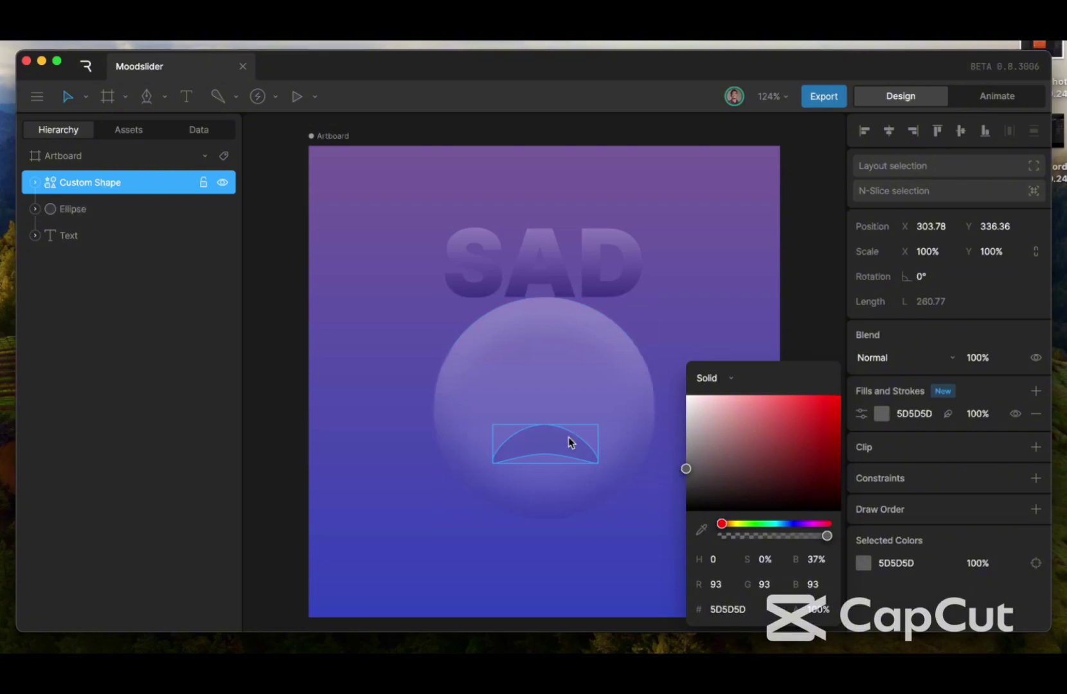
pyautogui.click(665, 492)
# Duplicate the mouth's 5D5D5D fill and enable feathering on the upper copy, accepting the Clockwise fill rule
pyautogui.click(540, 426)
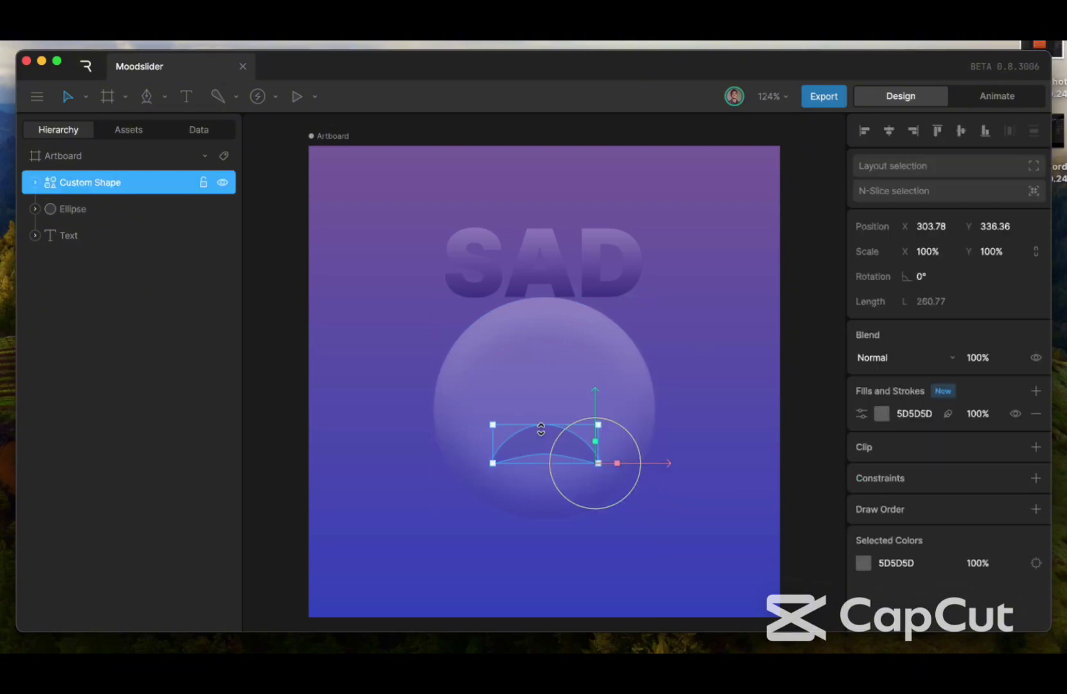
pyautogui.click(900, 414)
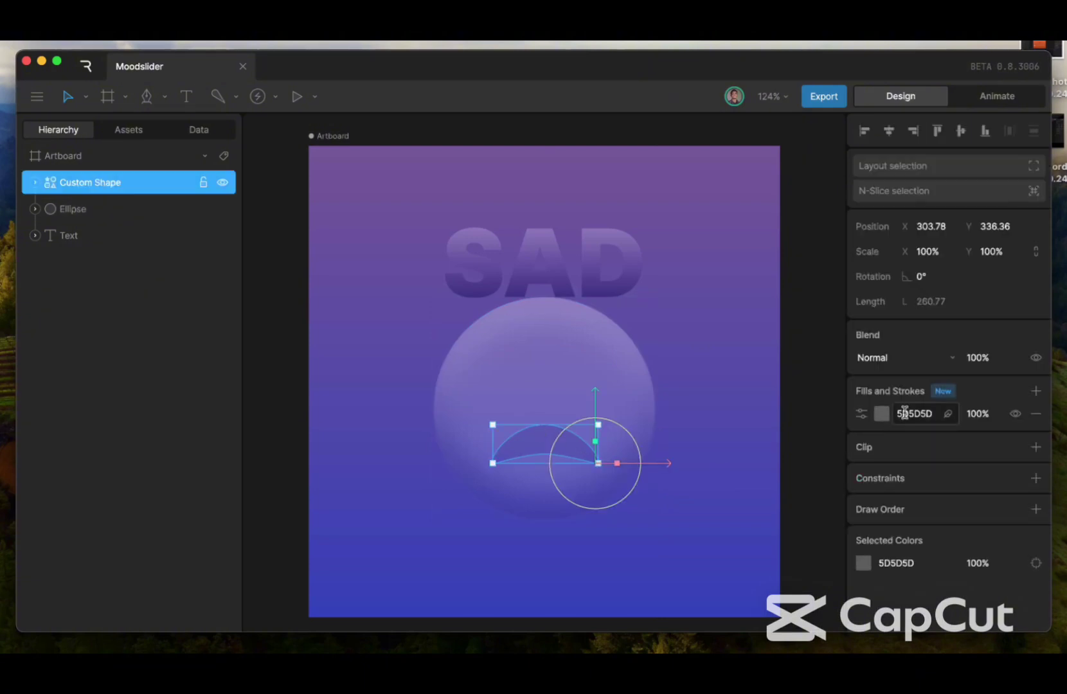
pyautogui.rightClick(903, 414)
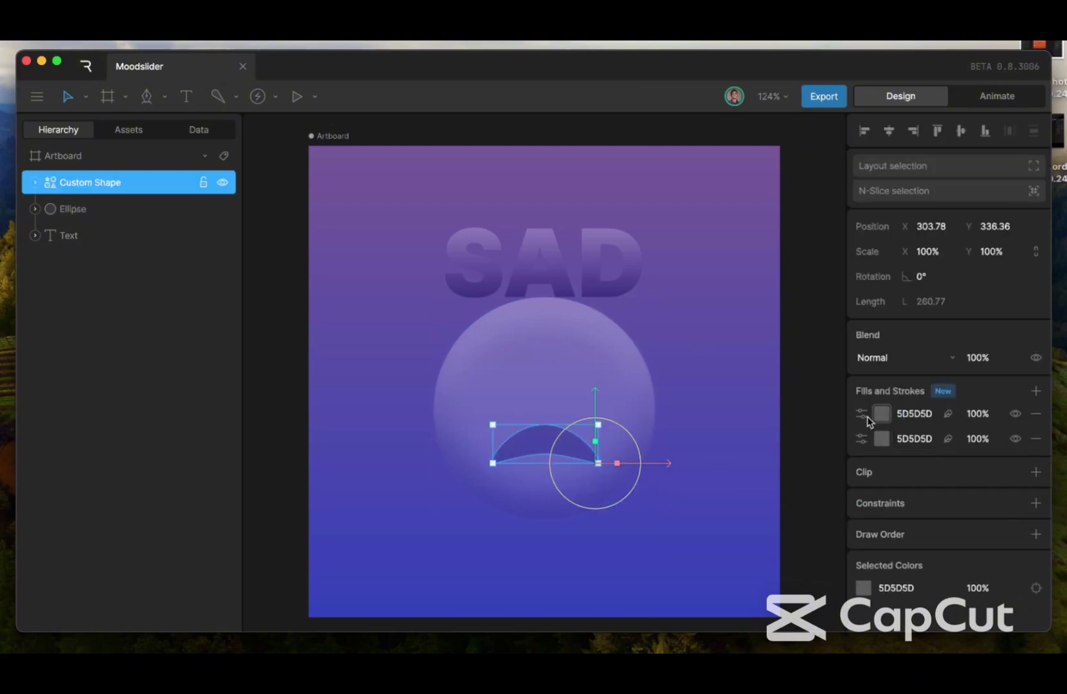
pyautogui.click(948, 415)
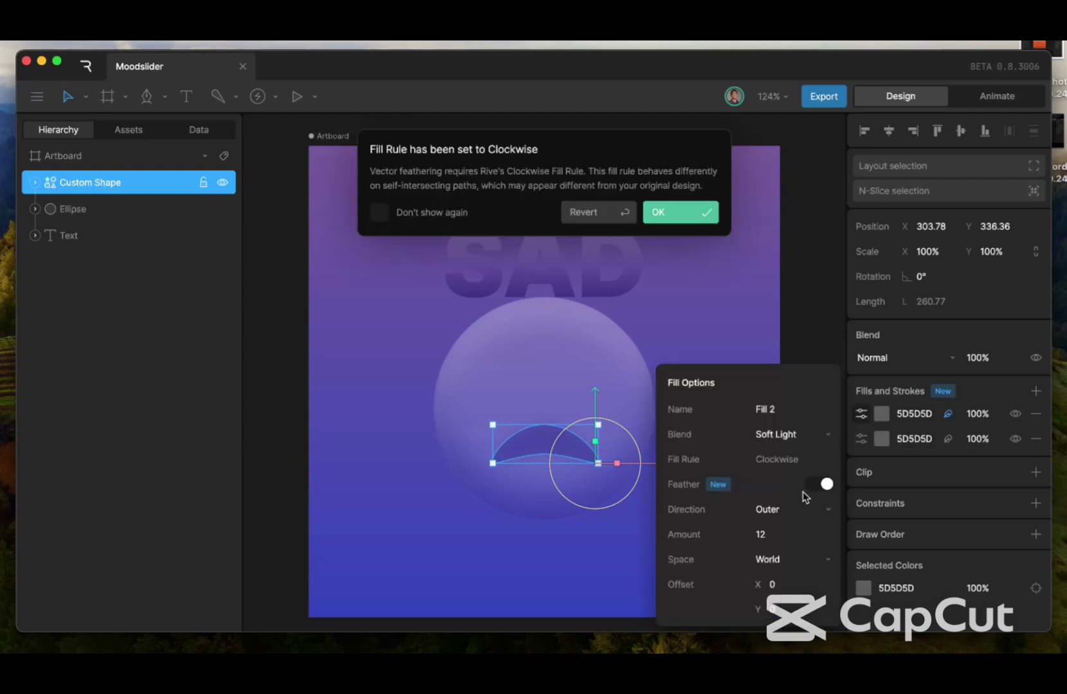
pyautogui.click(666, 211)
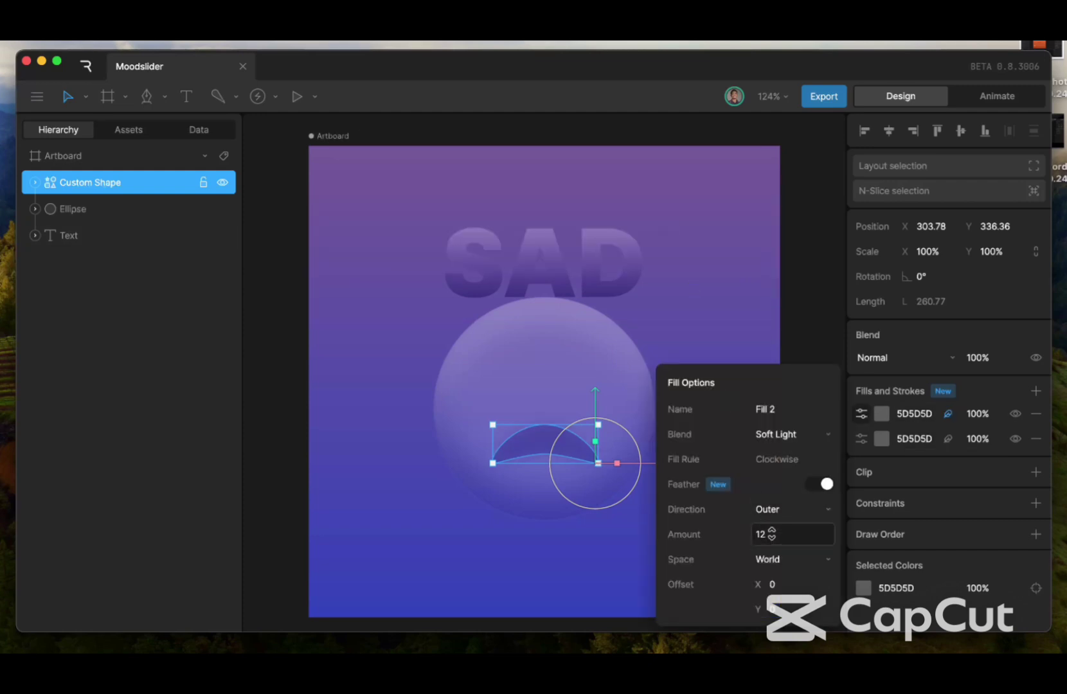
# Set the feather of the mouth's Fill 2 to the Inner direction with an amount of 8
pyautogui.click(788, 511)
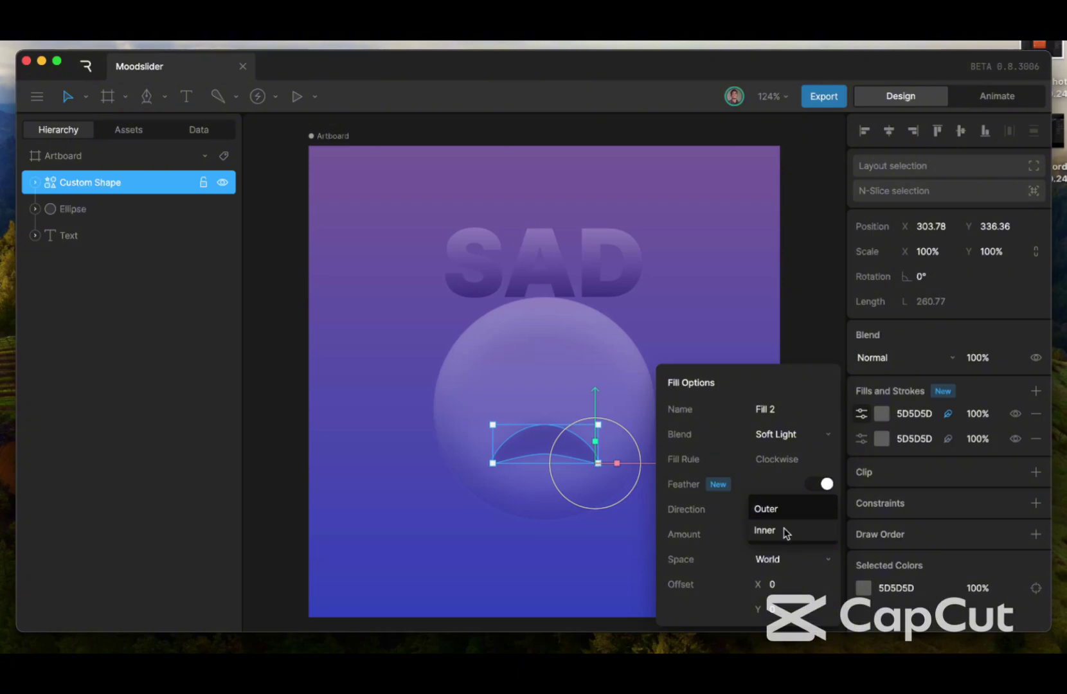
pyautogui.click(784, 528)
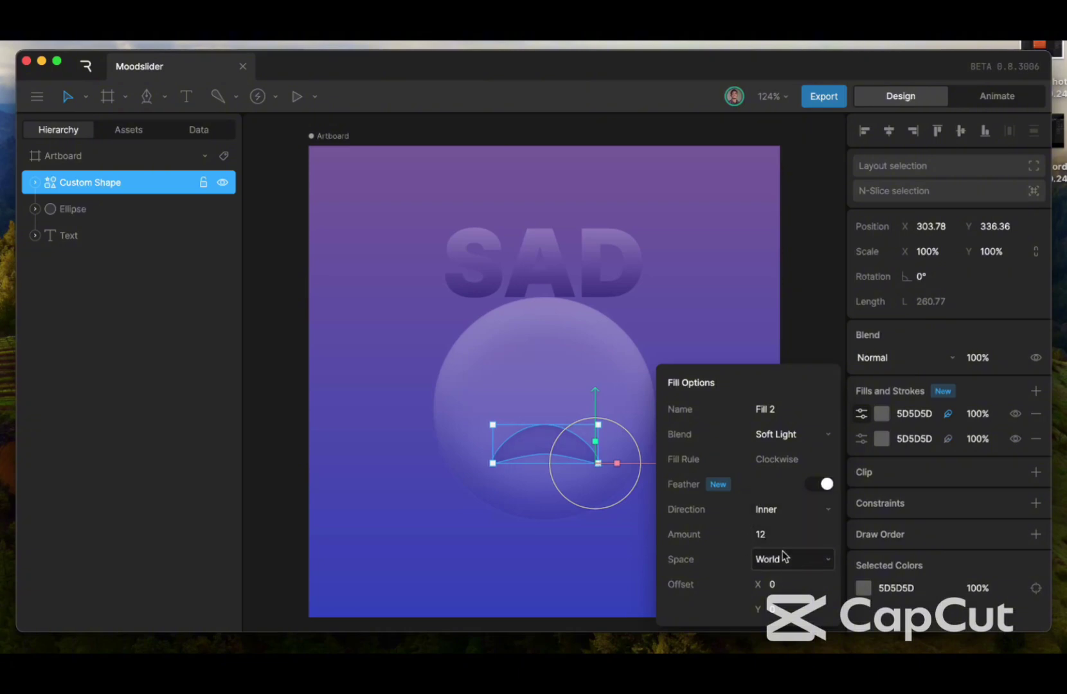
pyautogui.click(765, 531)
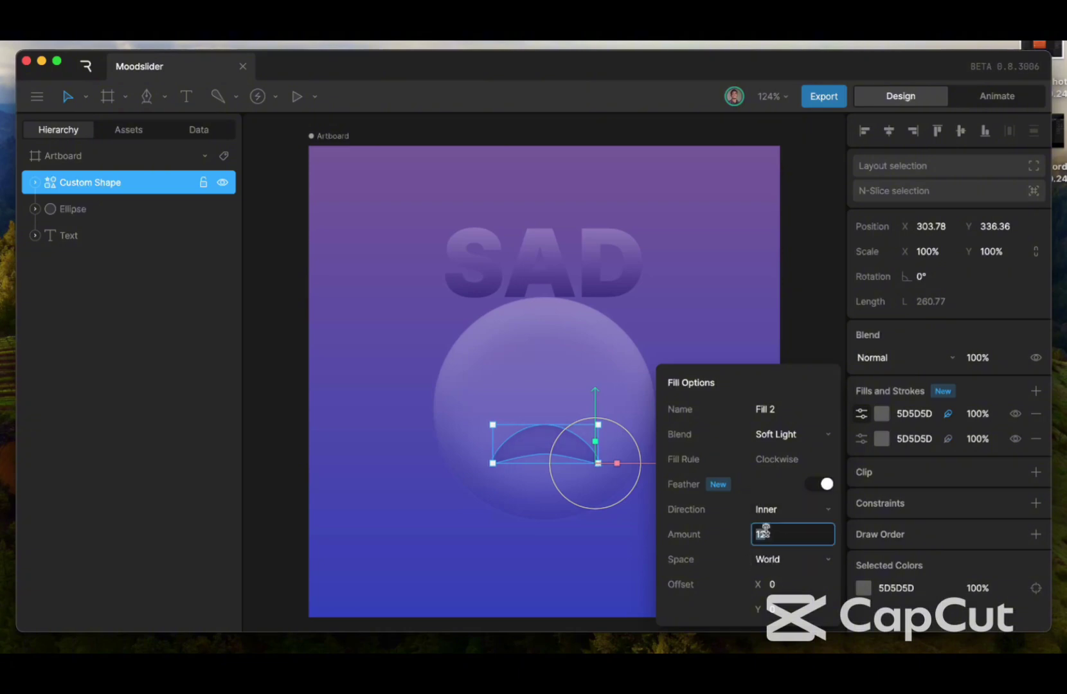
pyautogui.press('BackSpace')
pyautogui.write('8')
pyautogui.press('Return')
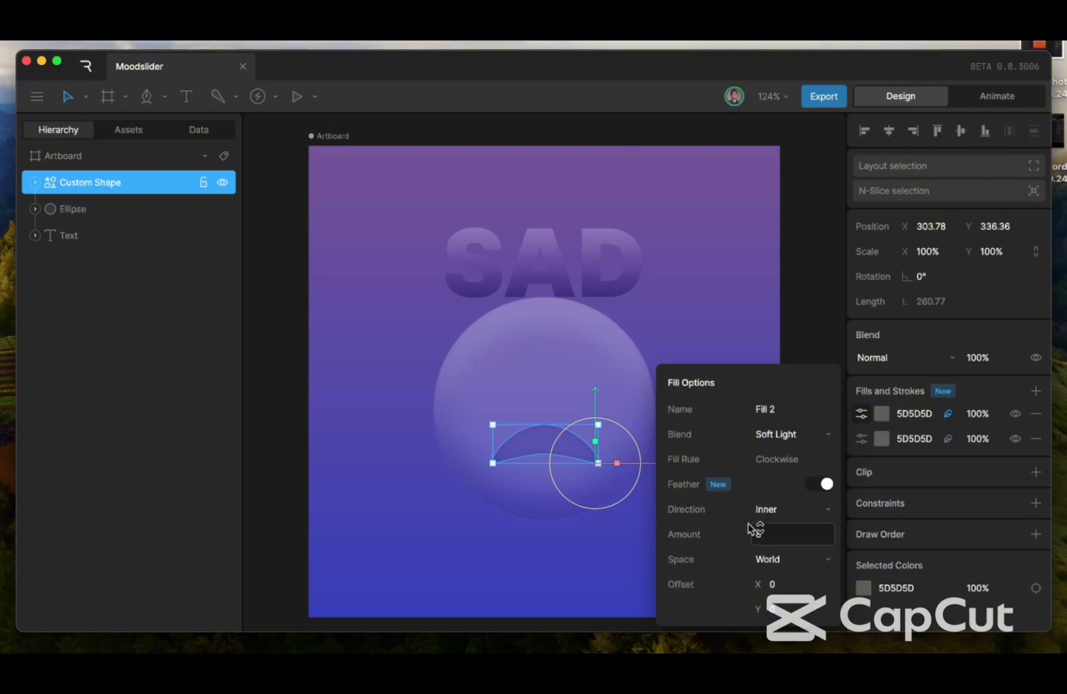
pyautogui.click(495, 498)
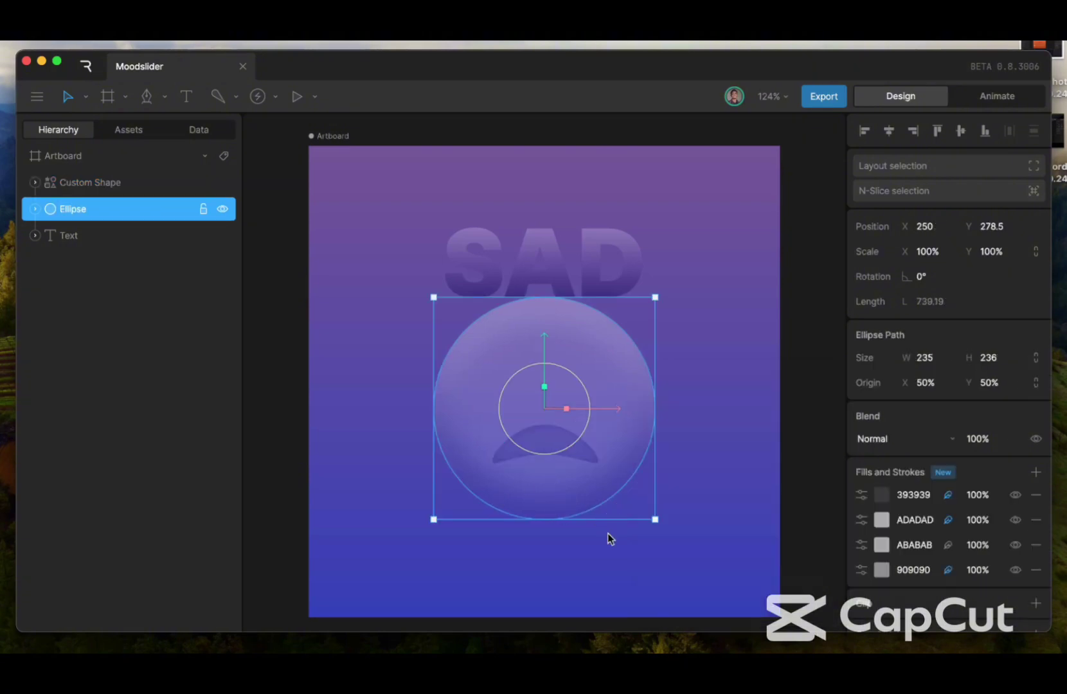
pyautogui.click(598, 564)
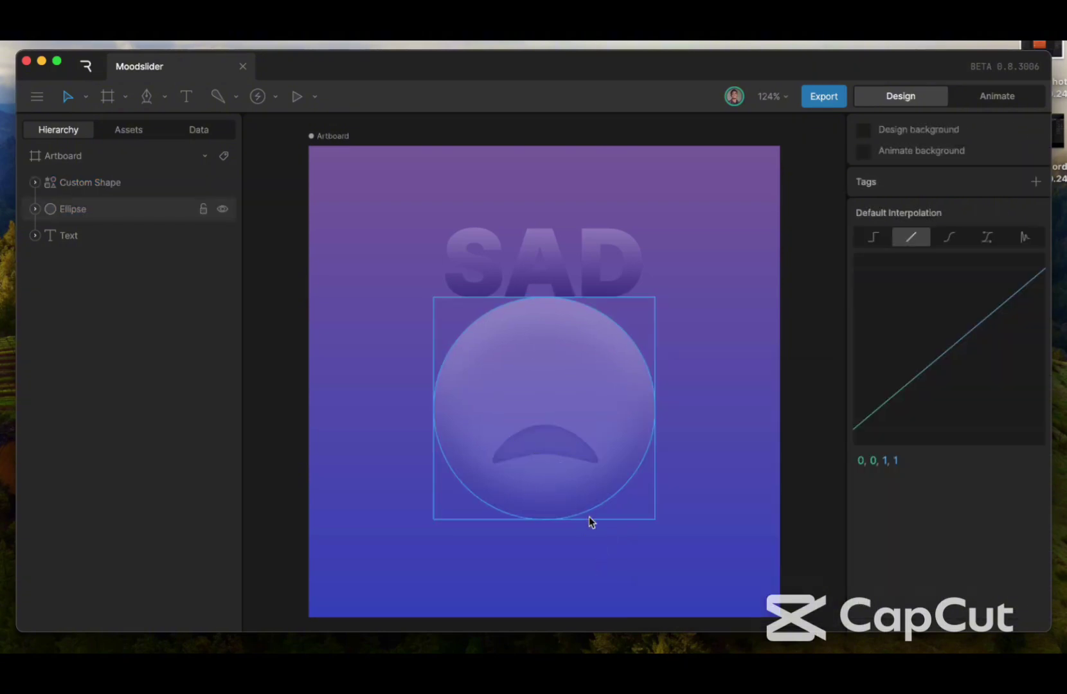
pyautogui.click(564, 442)
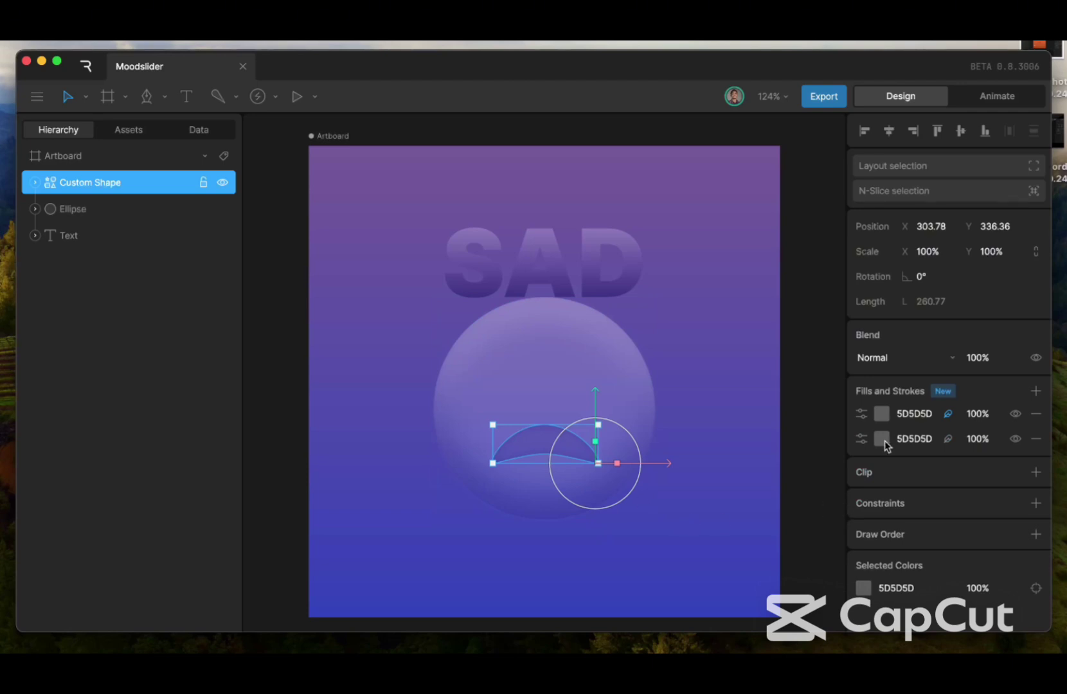
pyautogui.click(667, 518)
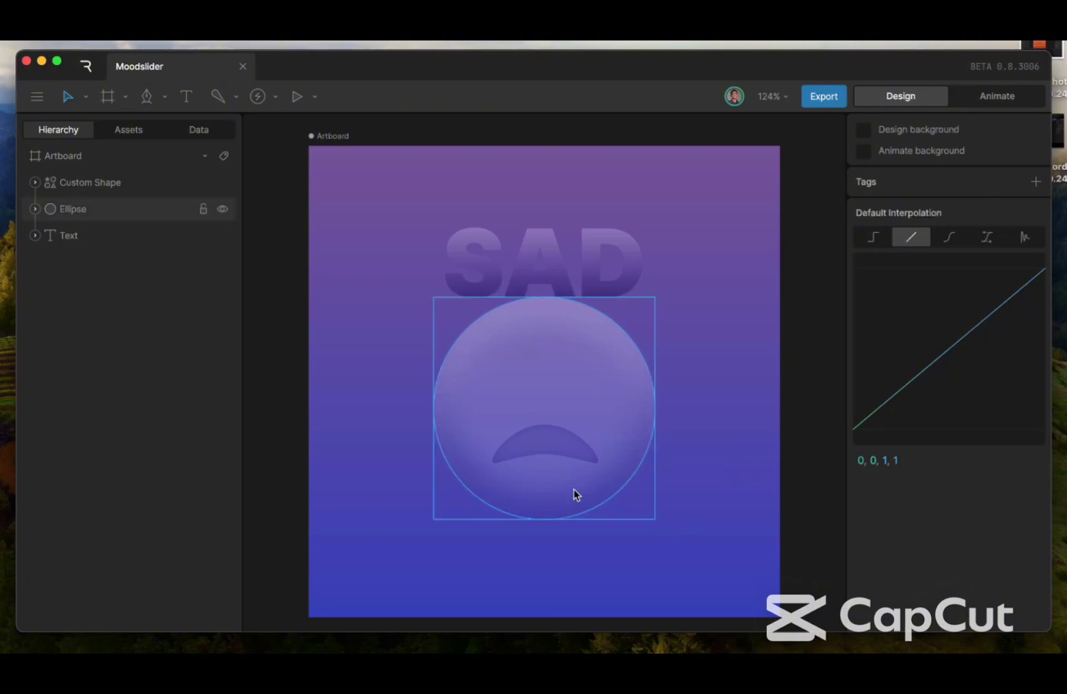
# Set the feather amount of the mouth's Fill 2 to 4
pyautogui.click(541, 440)
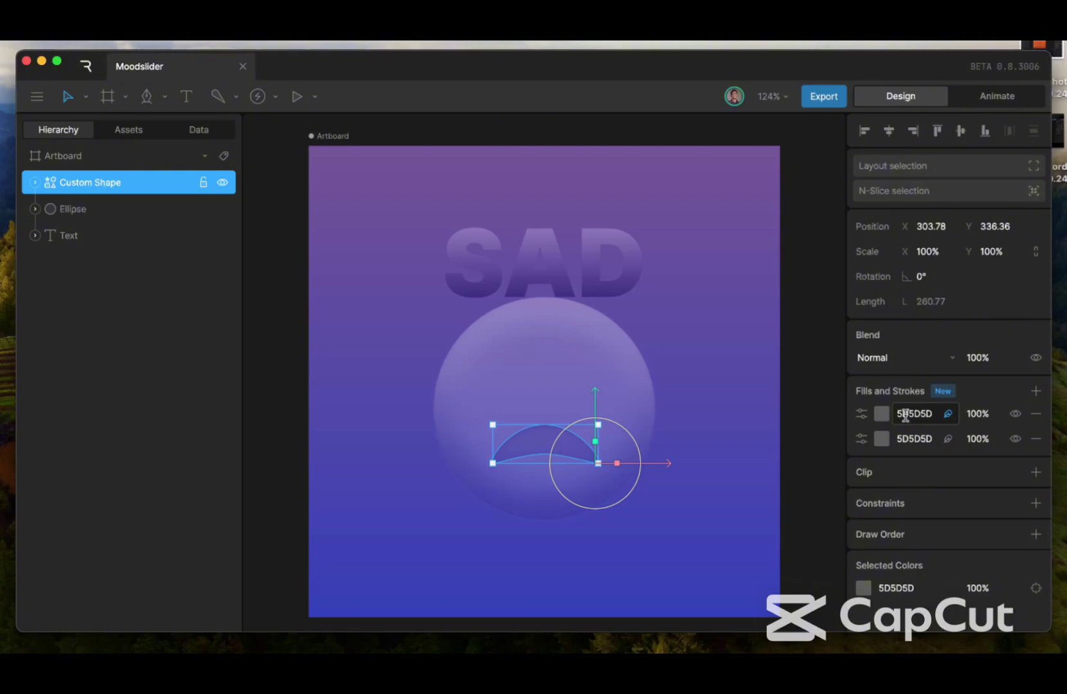
pyautogui.click(863, 413)
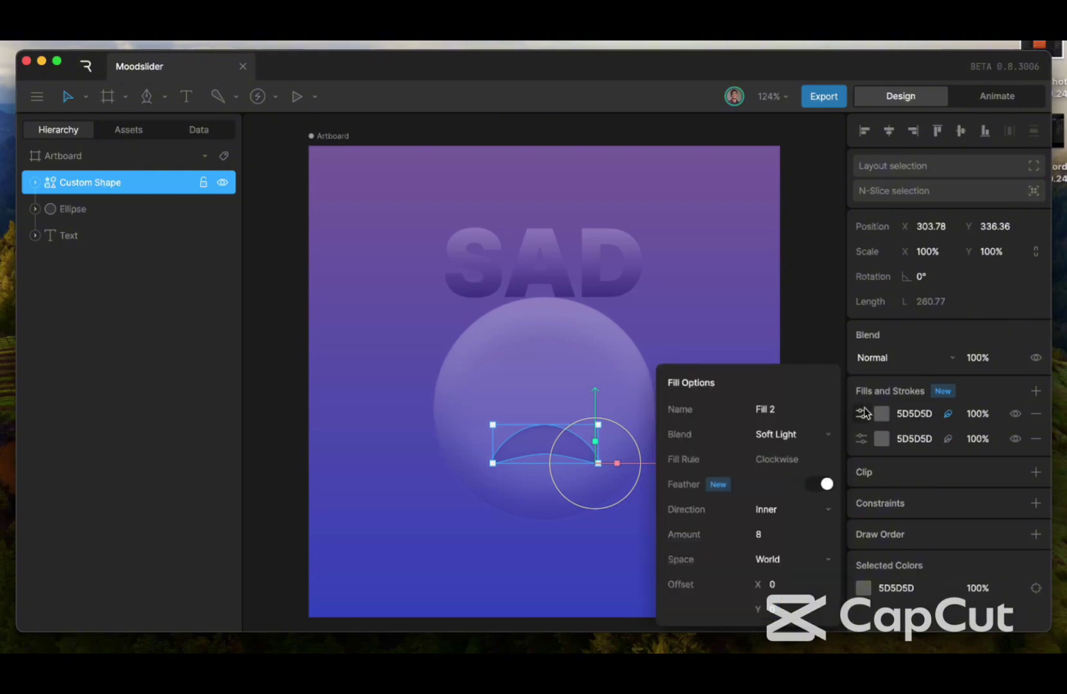
pyautogui.click(779, 535)
pyautogui.press('BackSpace')
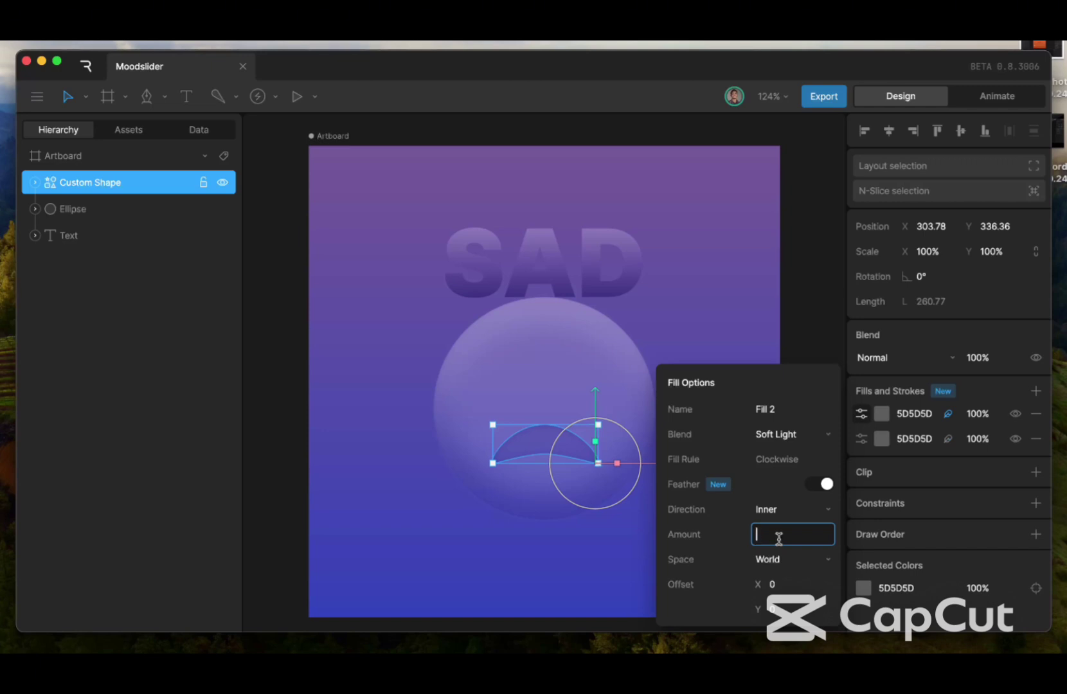
pyautogui.write('4')
pyautogui.press('Return')
# Try Color Dodge on the mouth's Fill 2 and settle on Color Burn as its blend mode
pyautogui.click(790, 434)
pyautogui.scroll(3, 784, 270)
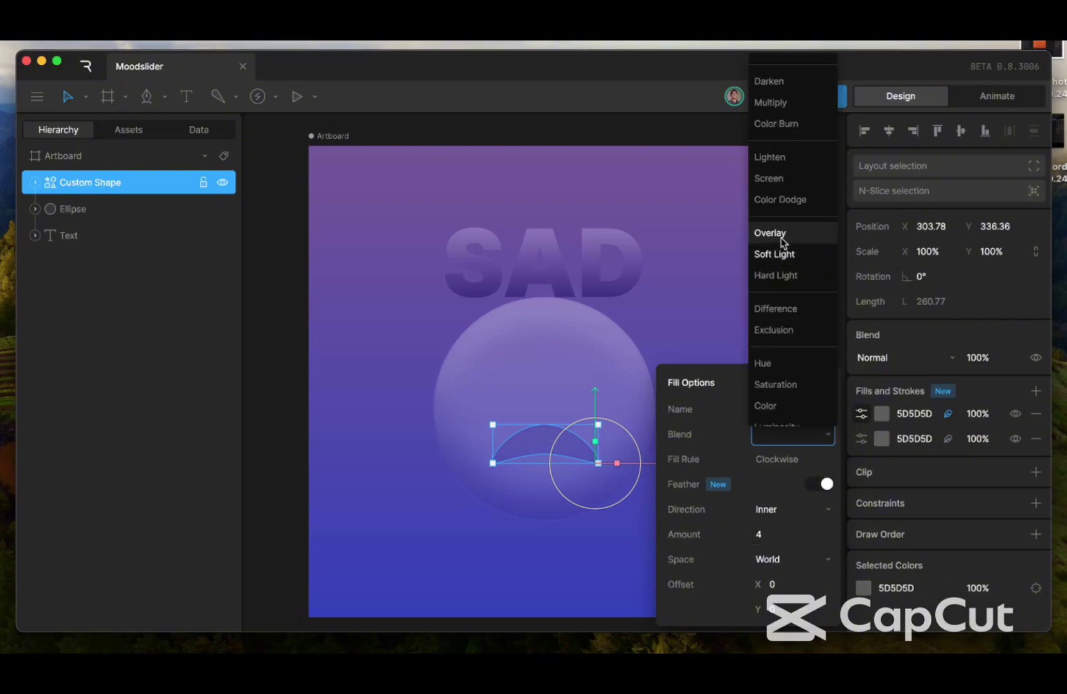
pyautogui.click(781, 204)
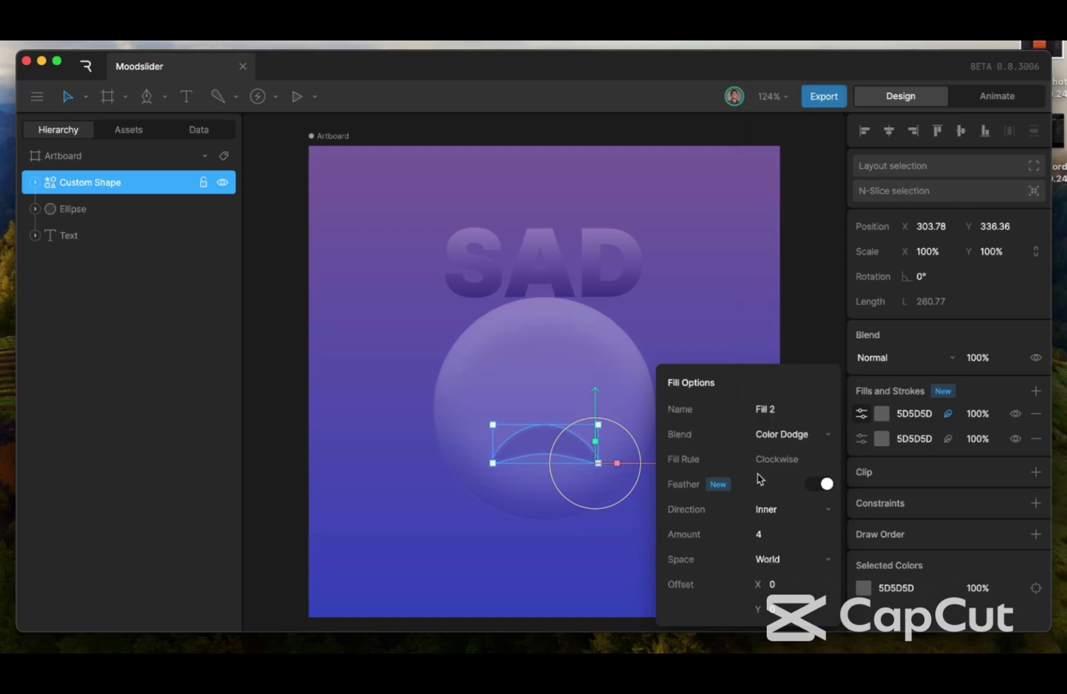
pyautogui.click(775, 436)
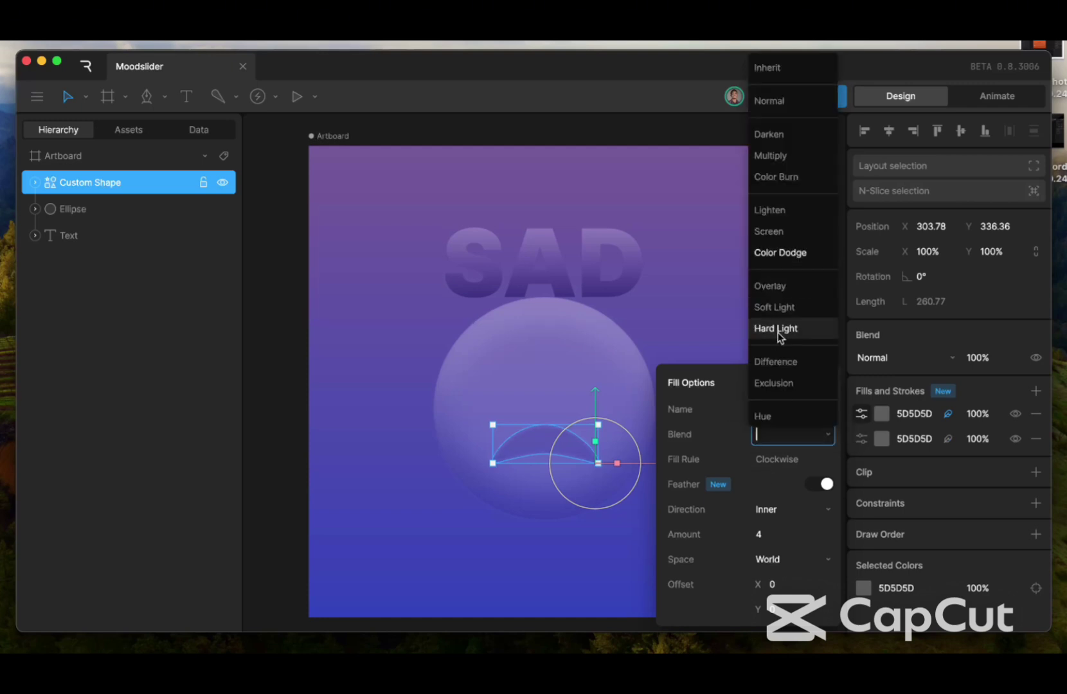
pyautogui.click(775, 184)
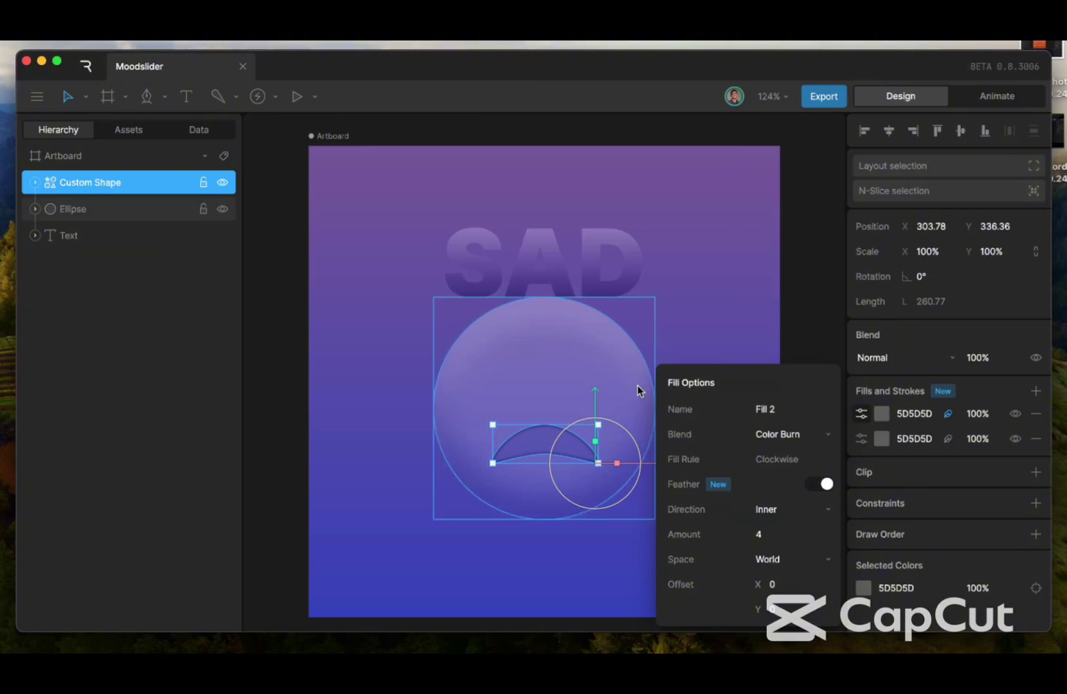
# Set the feather amount of the mouth's Fill 2 to 12
pyautogui.click(792, 532)
pyautogui.press('BackSpace')
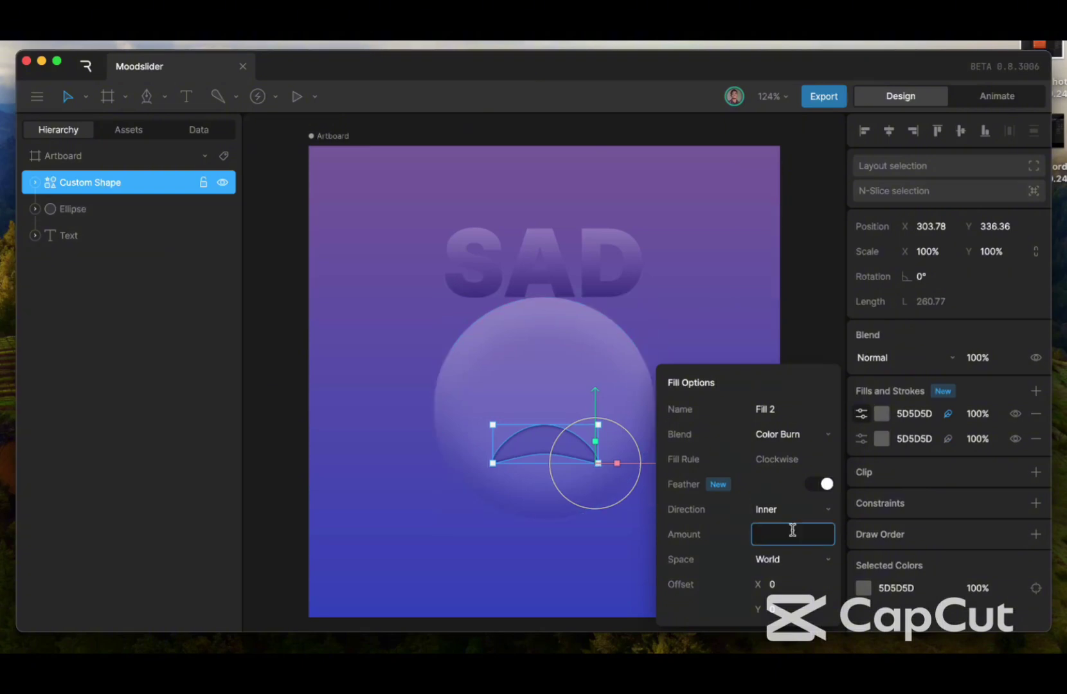
pyautogui.write('12')
pyautogui.press('Return')
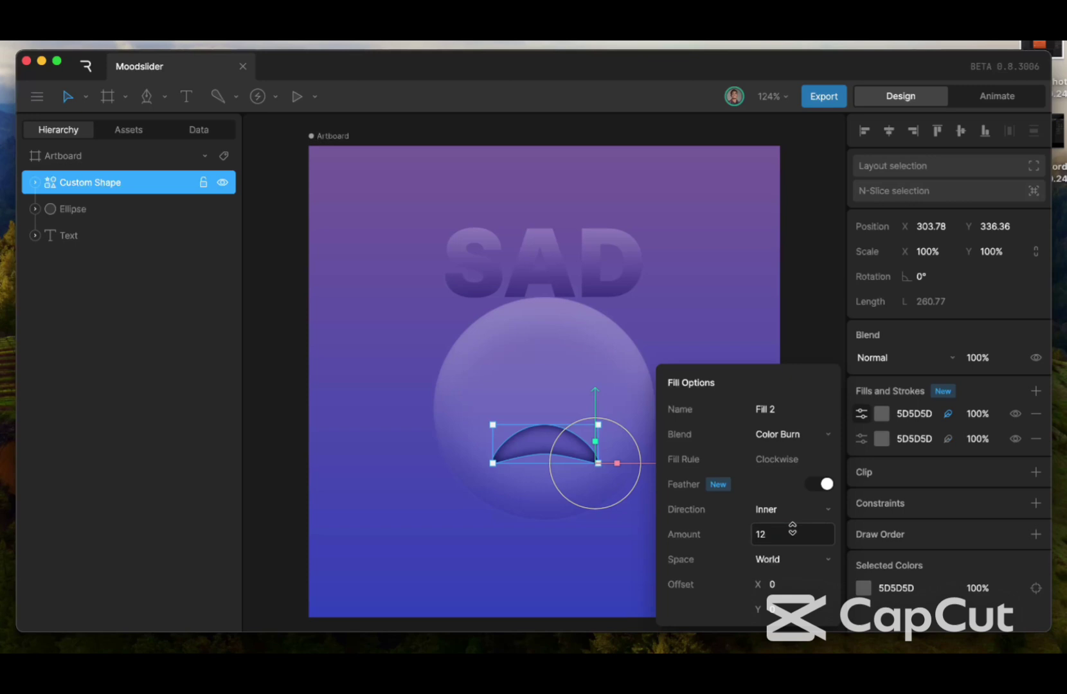
# Lighten the mouth's feathered Fill 2 to CACACA and deselect the shape
pyautogui.click(883, 415)
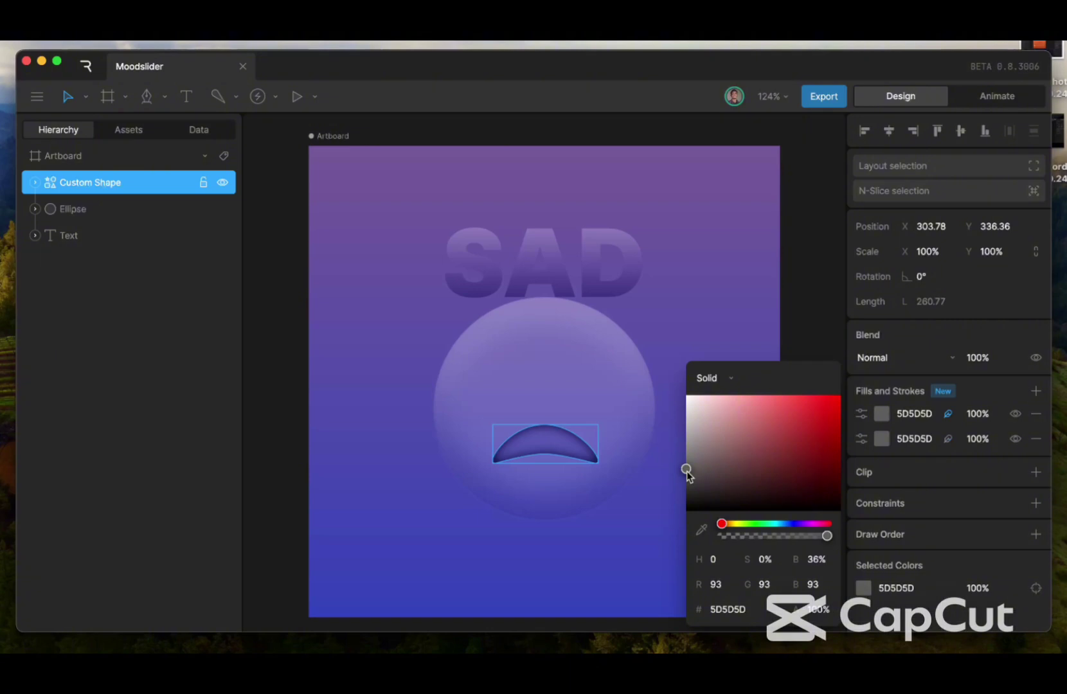
pyautogui.moveTo(686, 469); pyautogui.dragTo(677, 418)
pyautogui.click(643, 491)
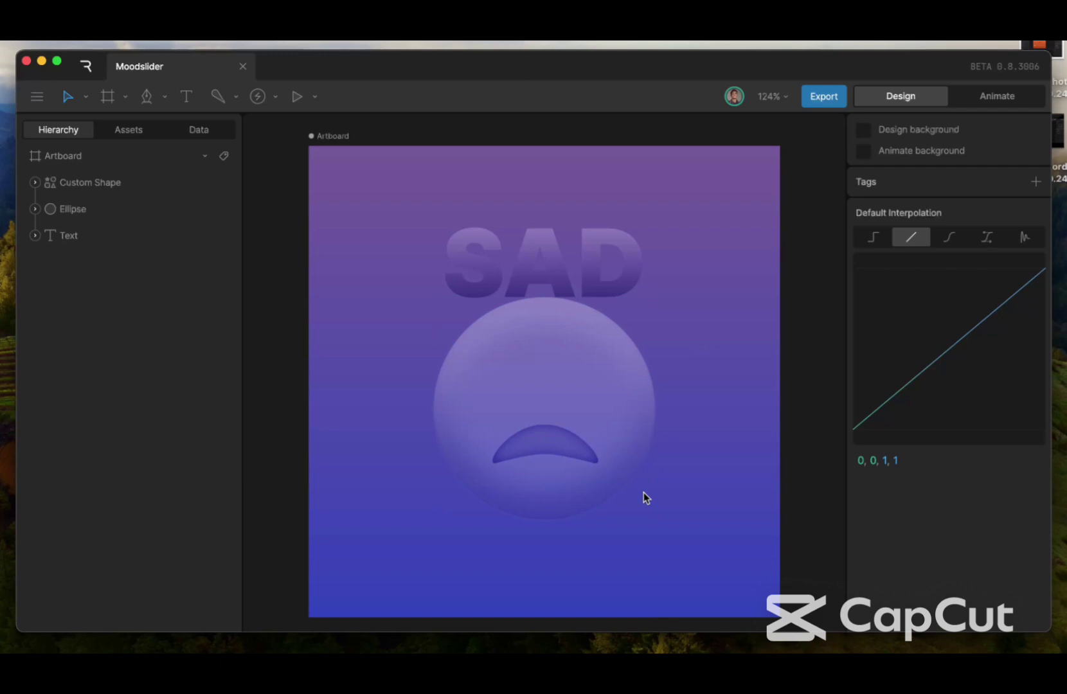
# Duplicate the mouth's feathered CACACA fill
pyautogui.click(572, 460)
pyautogui.scroll(10, 574, 458)
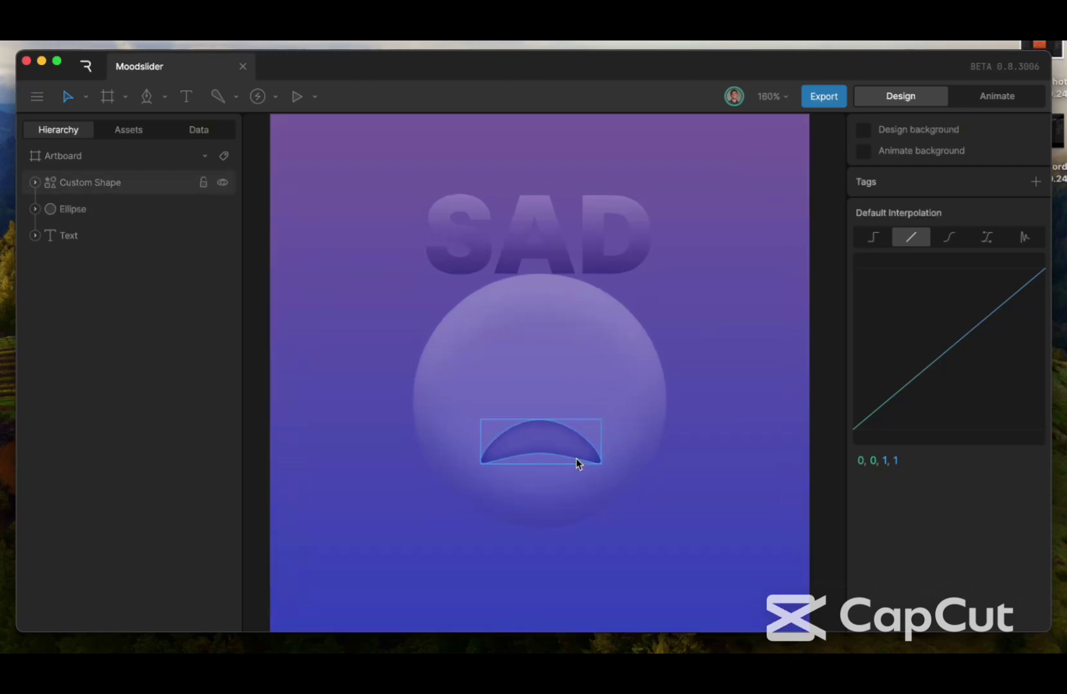
pyautogui.scroll(2, 576, 462)
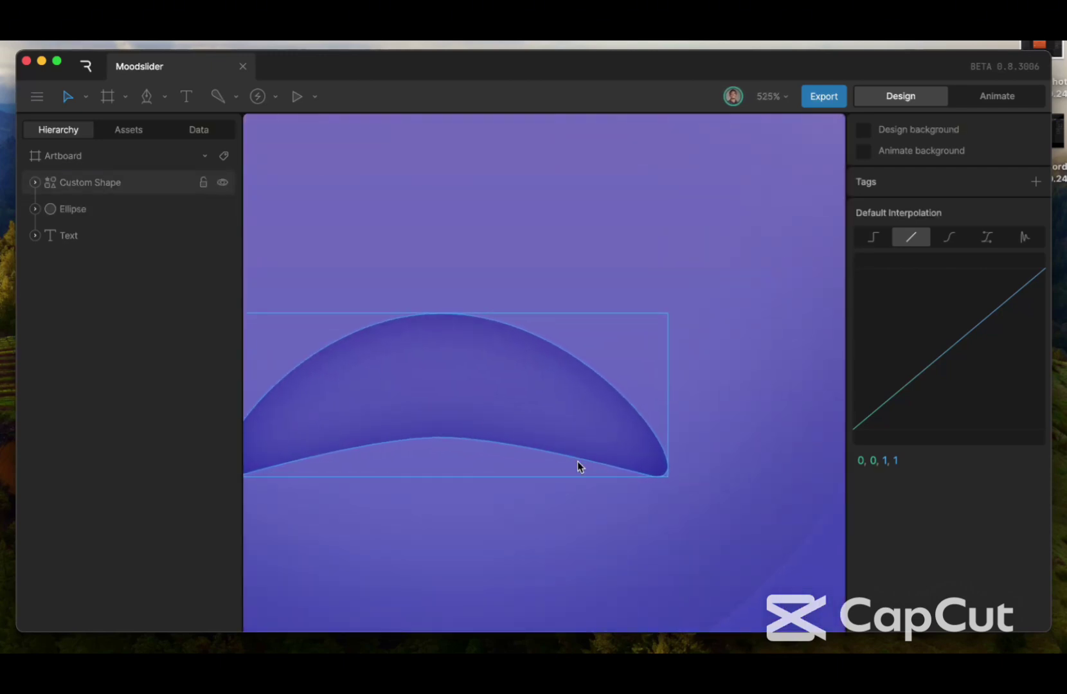
pyautogui.scroll(-3, 576, 461)
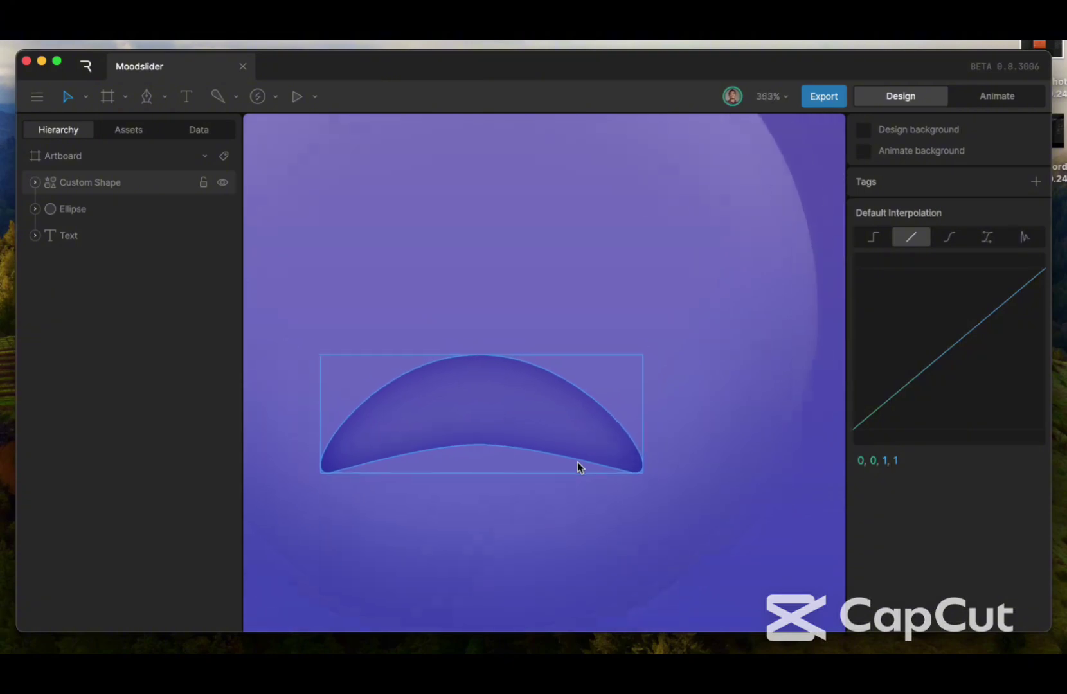
pyautogui.scroll(-1, 577, 461)
pyautogui.click(562, 422)
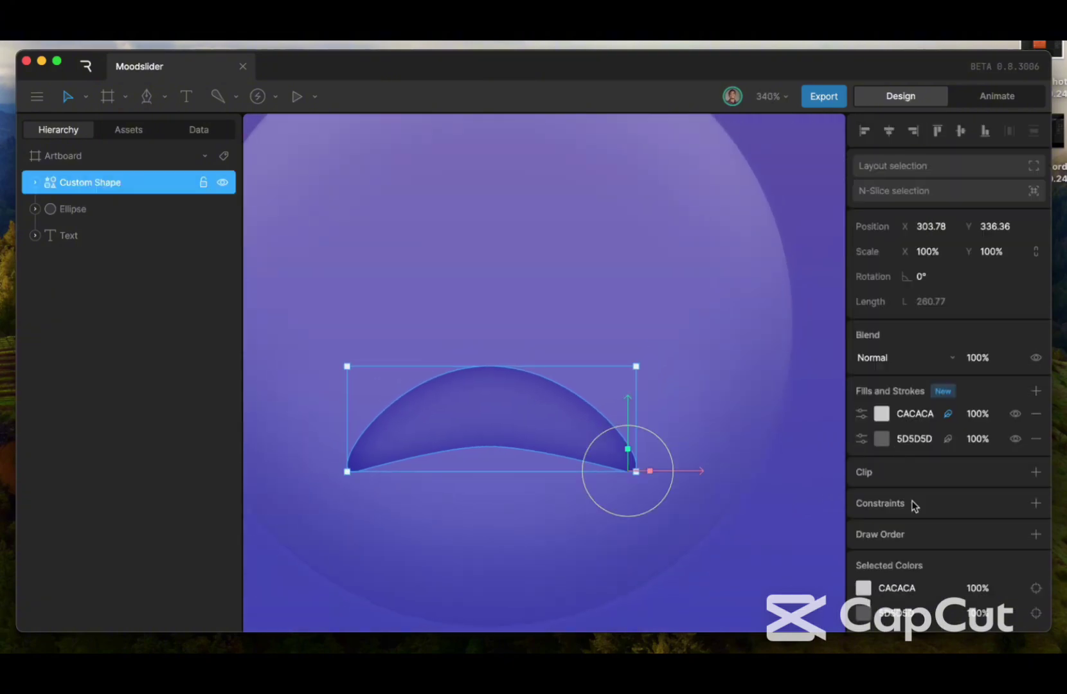
pyautogui.rightClick(919, 421)
pyautogui.click(949, 451)
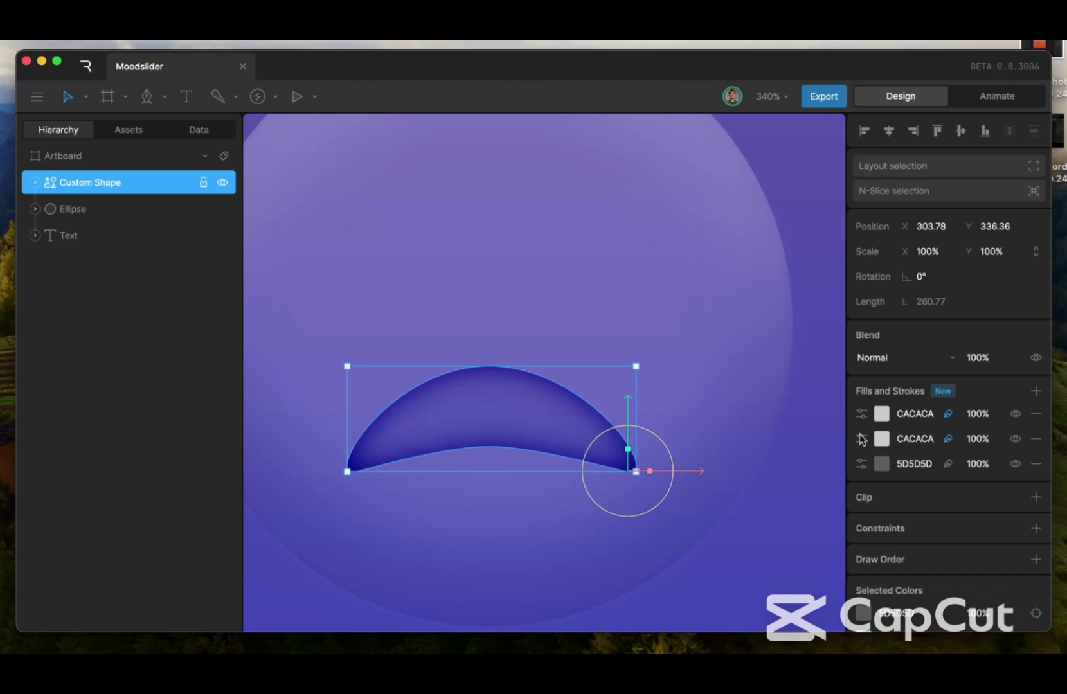
# Set the feather amount of the mouth's Fill 3 to 4
pyautogui.click(861, 413)
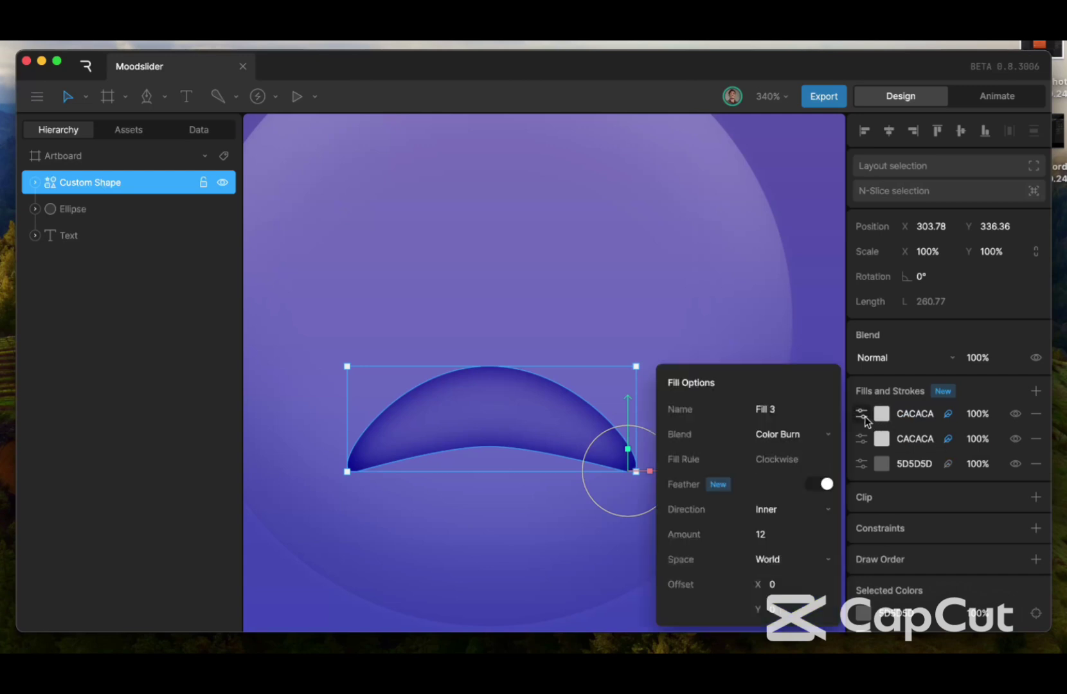
pyautogui.click(762, 535)
pyautogui.press('BackSpace')
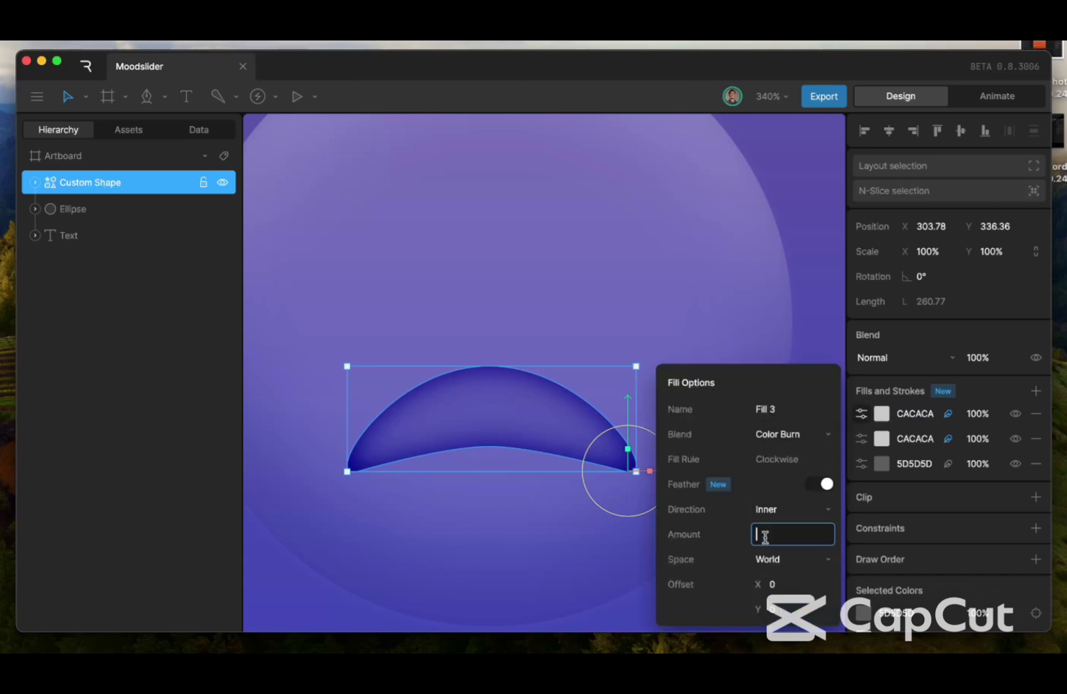
pyautogui.write('4')
pyautogui.press('Return')
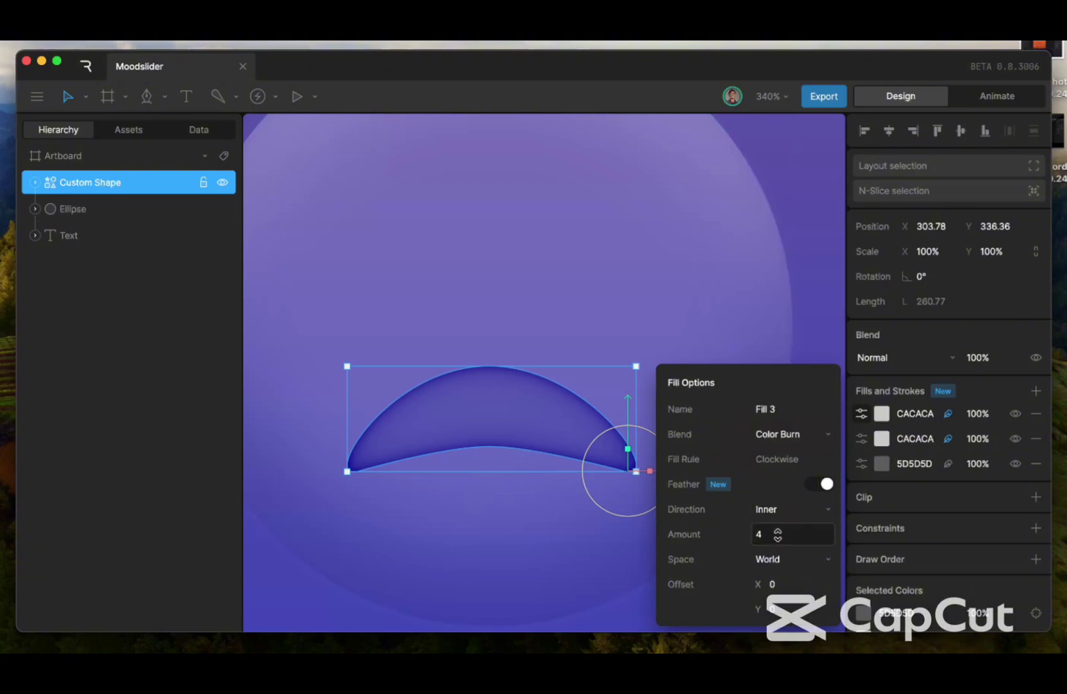
# Try Soft Light and Color Dodge as the blend mode of the mouth's Fill 3, and return it to Color Burn
pyautogui.click(784, 439)
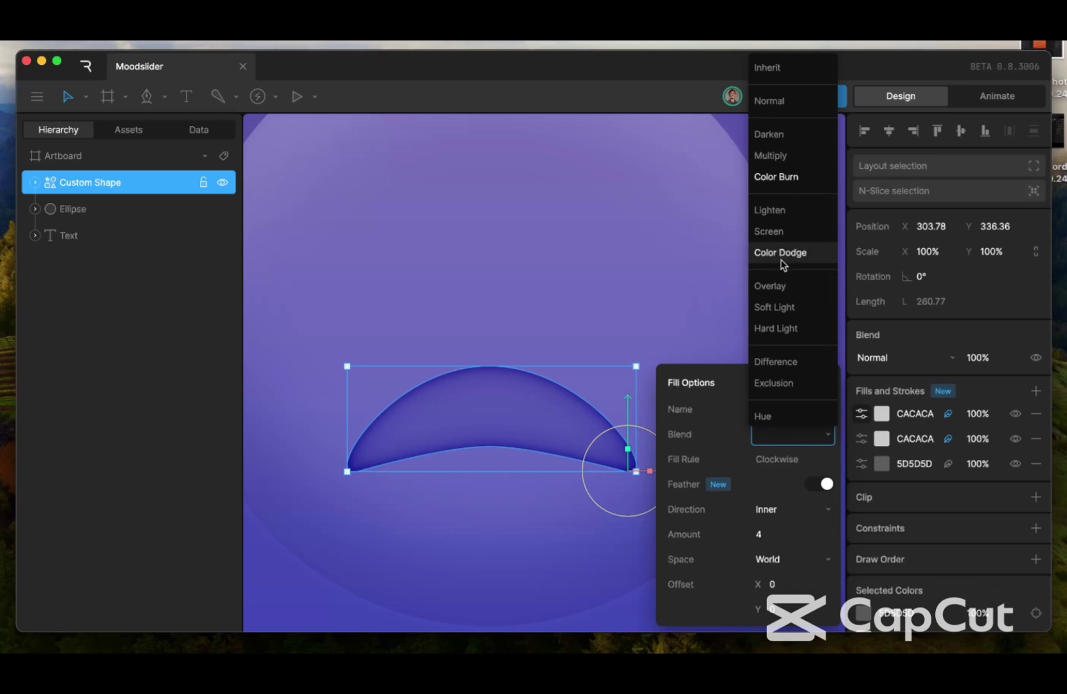
pyautogui.click(783, 303)
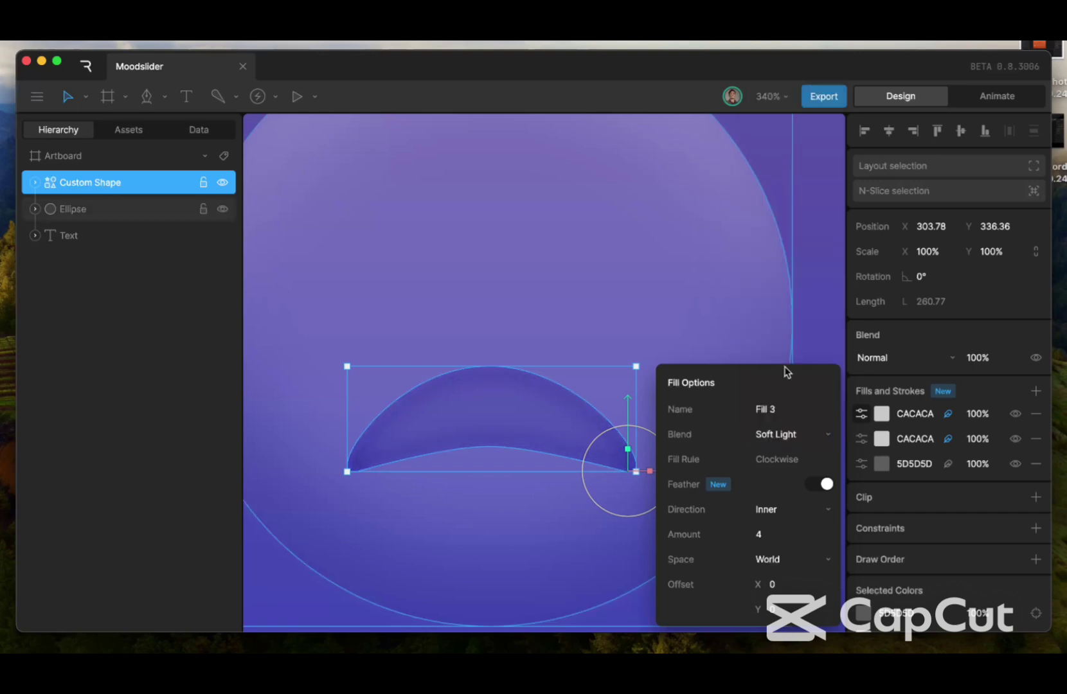
pyautogui.click(785, 433)
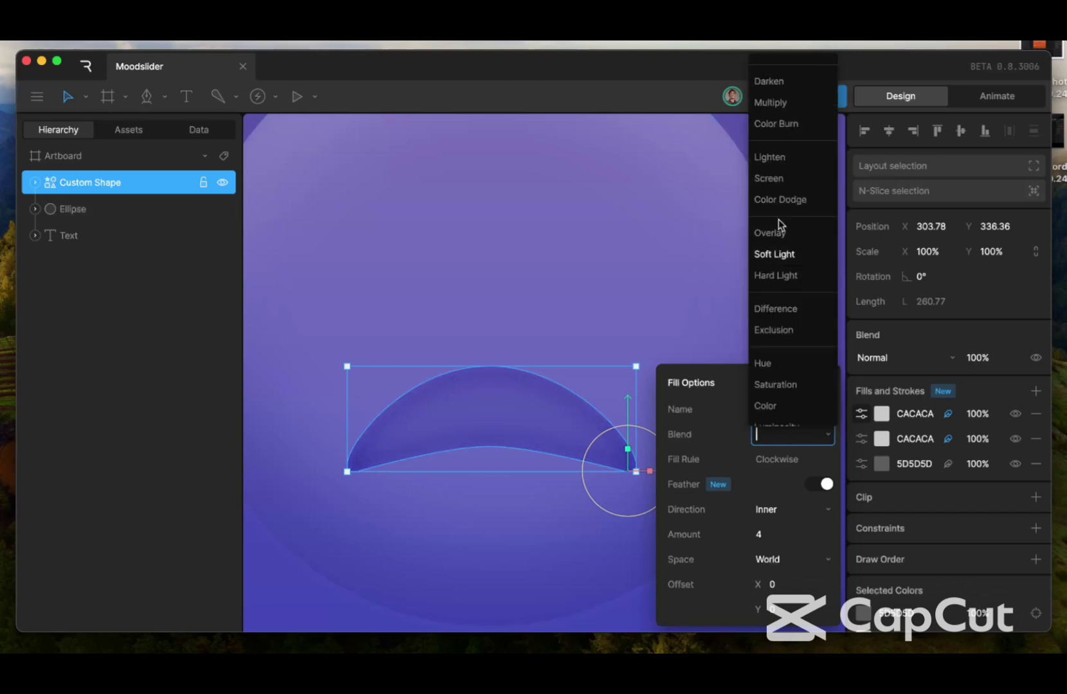
pyautogui.click(778, 200)
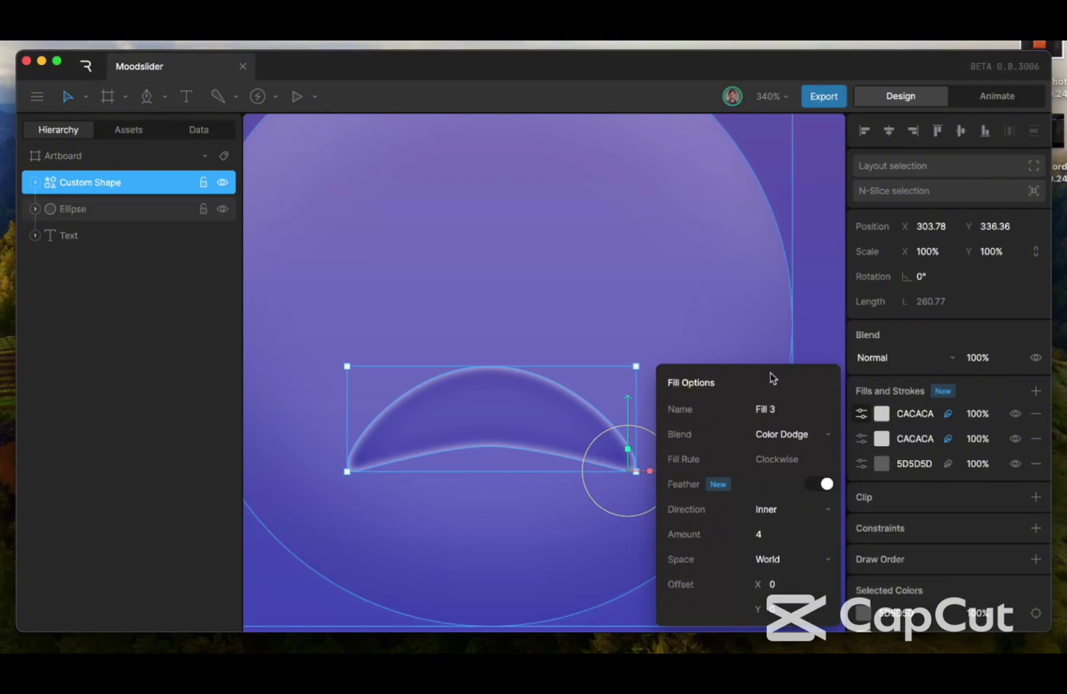
pyautogui.click(780, 434)
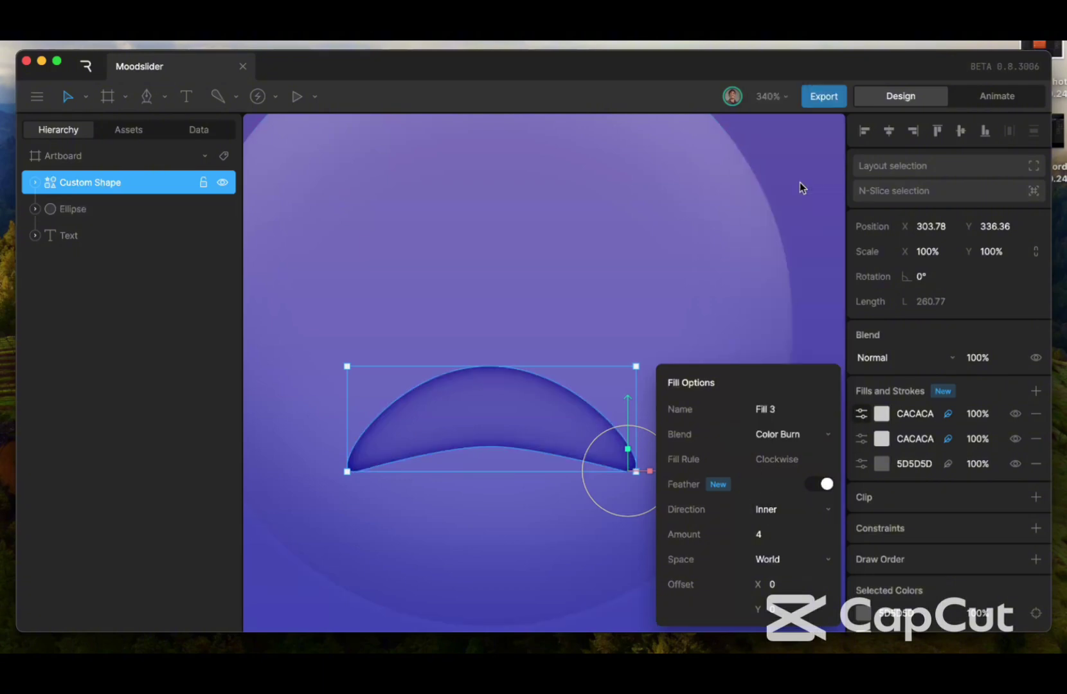
pyautogui.click(777, 177)
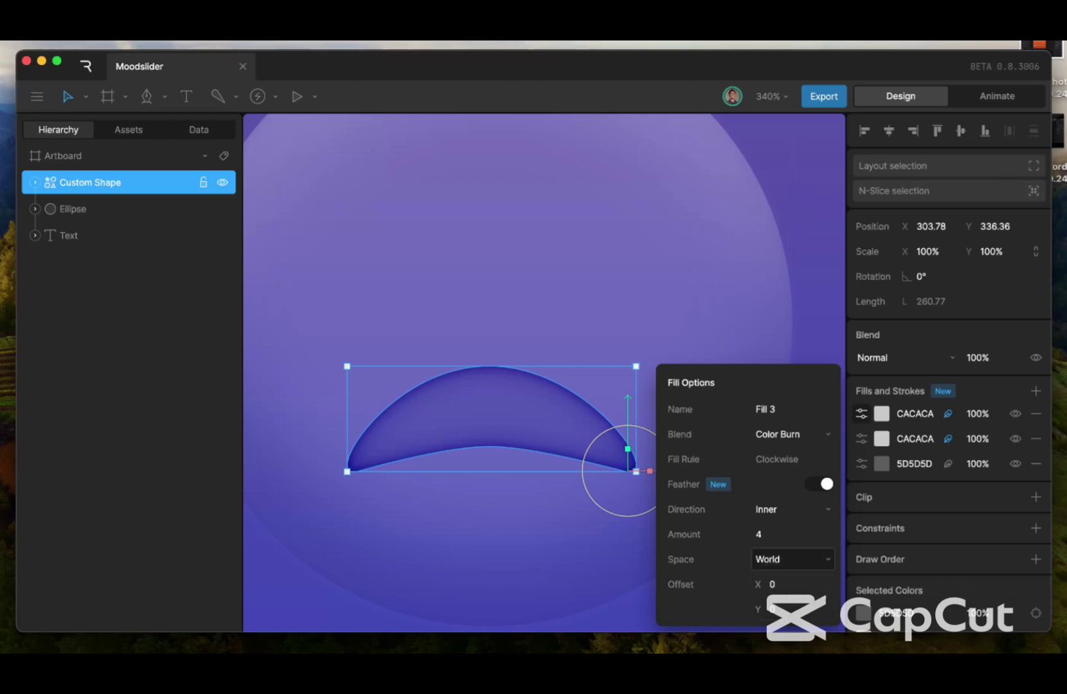
# Lighten the colour of the mouth's Fill 3 to E7E7E7
pyautogui.click(881, 413)
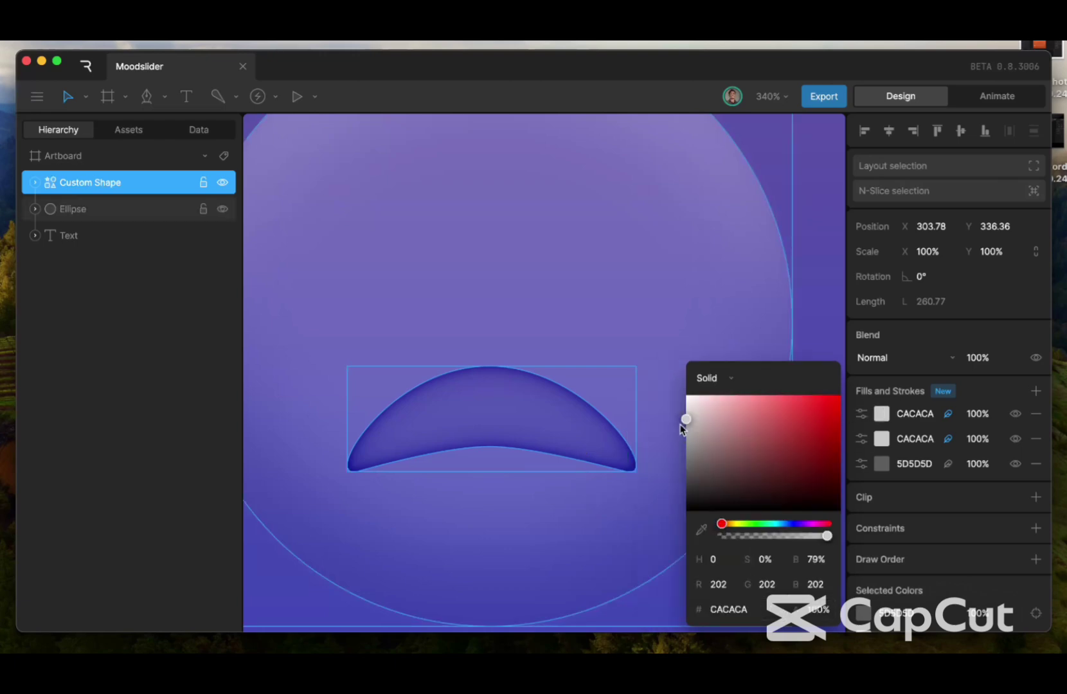
pyautogui.moveTo(686, 422)
pyautogui.mouseDown()
pyautogui.moveTo(684, 395)
pyautogui.moveTo(682, 410)
pyautogui.mouseUp()
pyautogui.click(623, 337)
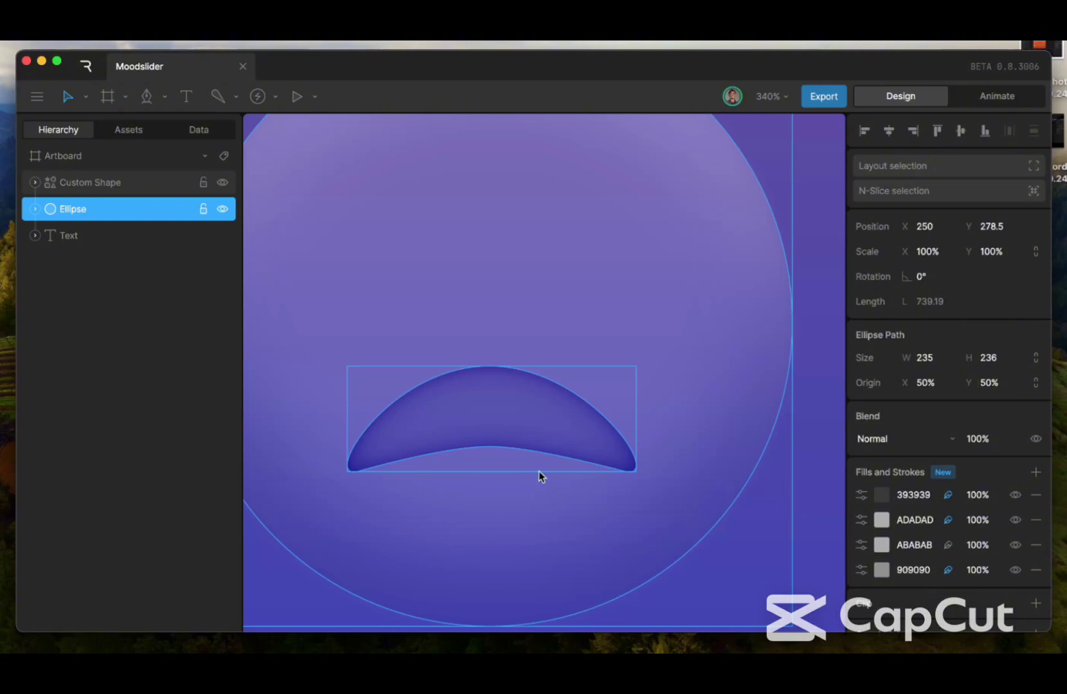
# Duplicate the finished mouth shape in place
pyautogui.scroll(-3, 556, 527)
pyautogui.scroll(-1, 556, 527)
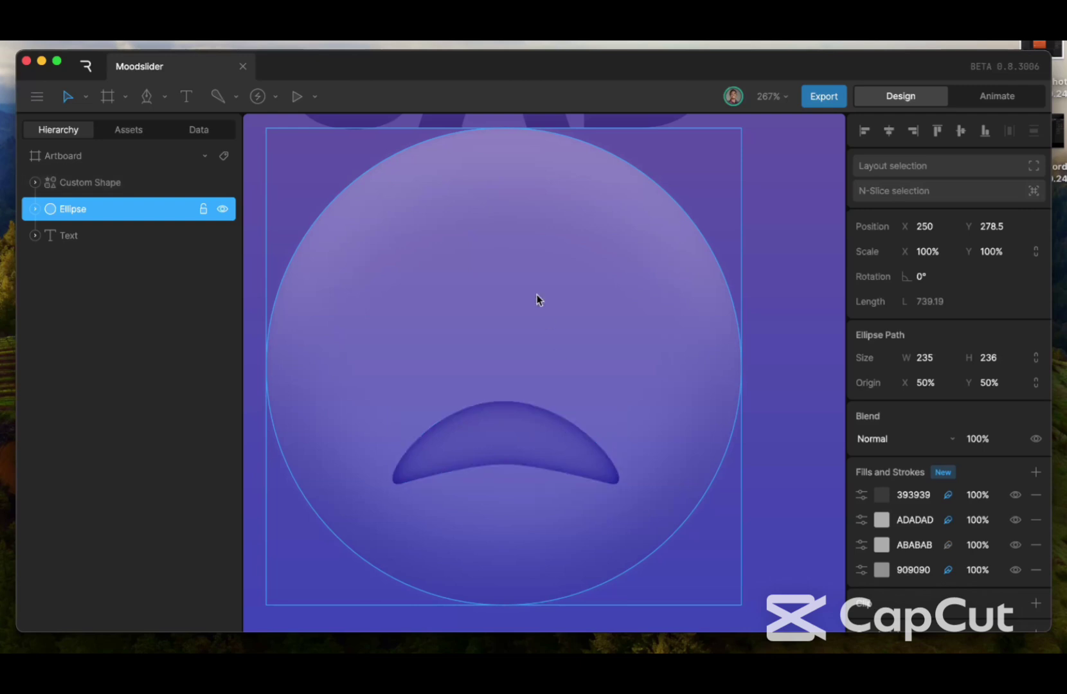
pyautogui.scroll(-1, 538, 299)
pyautogui.scroll(5, 538, 299)
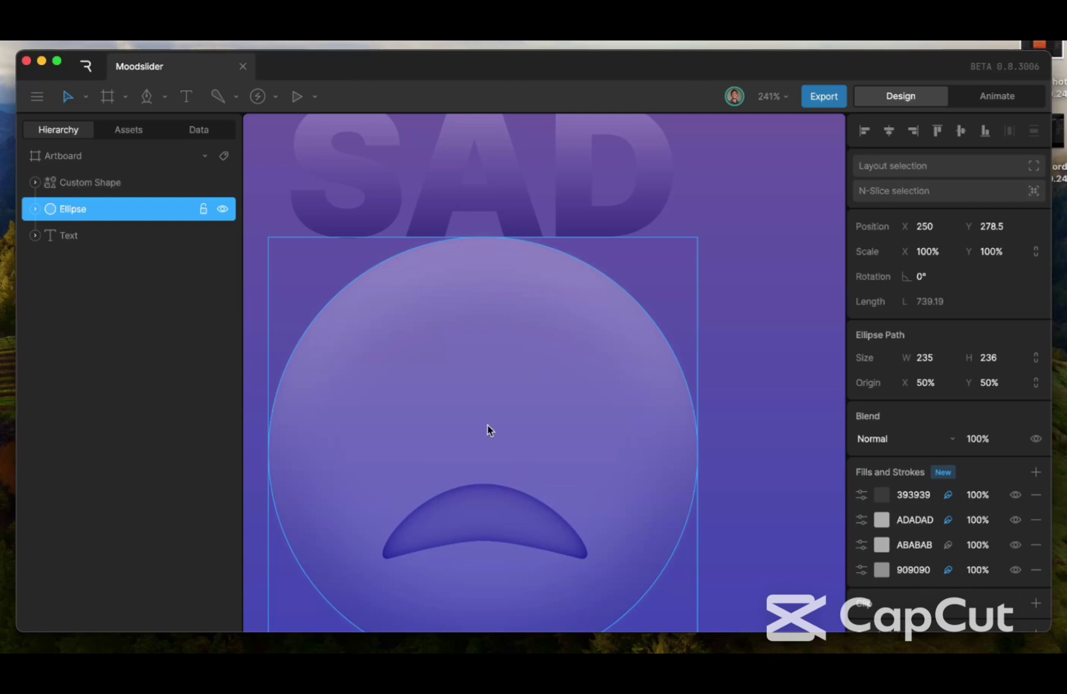
pyautogui.click(488, 522)
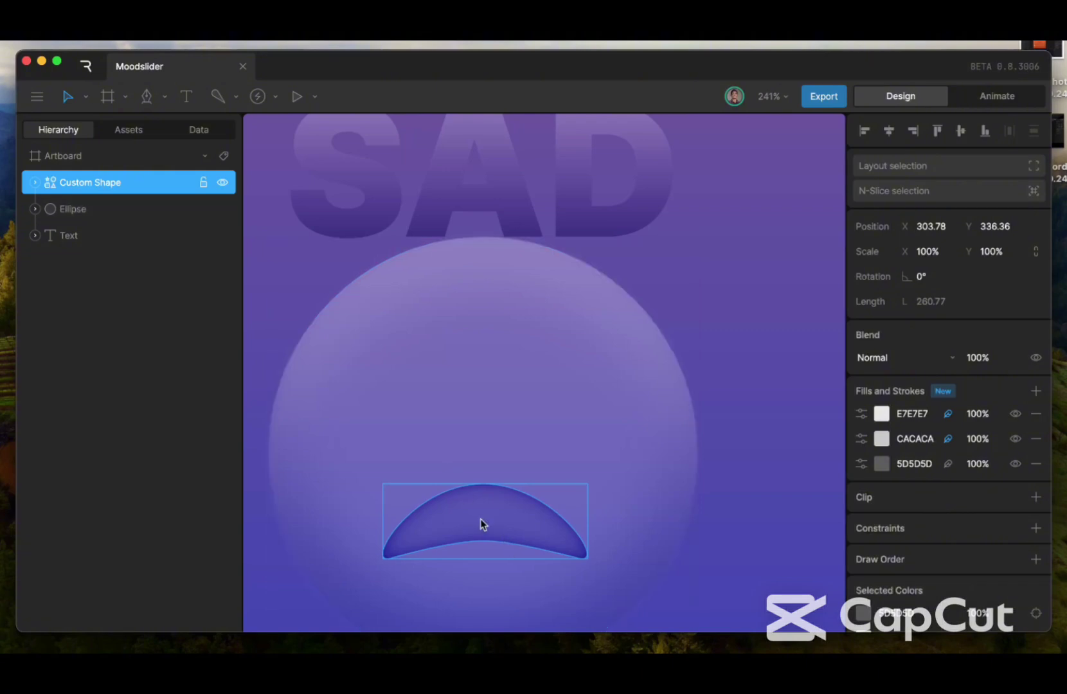
pyautogui.press('super+d')
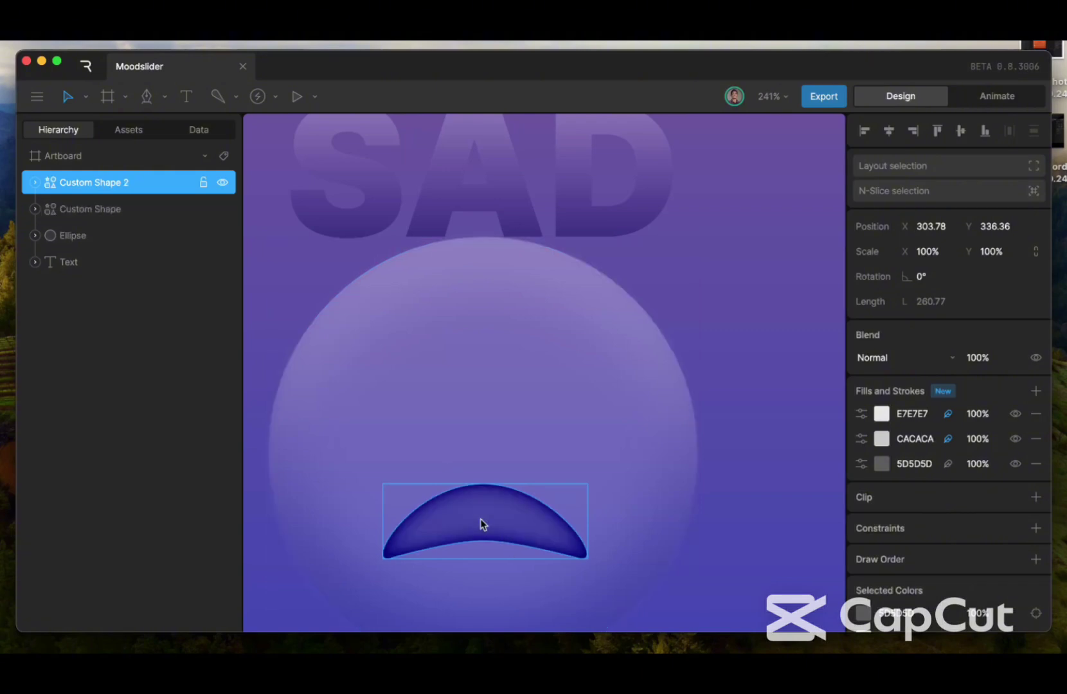
# Place the mouth copy at 50% scale as the left eye at X 228, Y 233, and duplicate it at X 323 as the right eye
pyautogui.moveTo(482, 518); pyautogui.dragTo(408, 360)
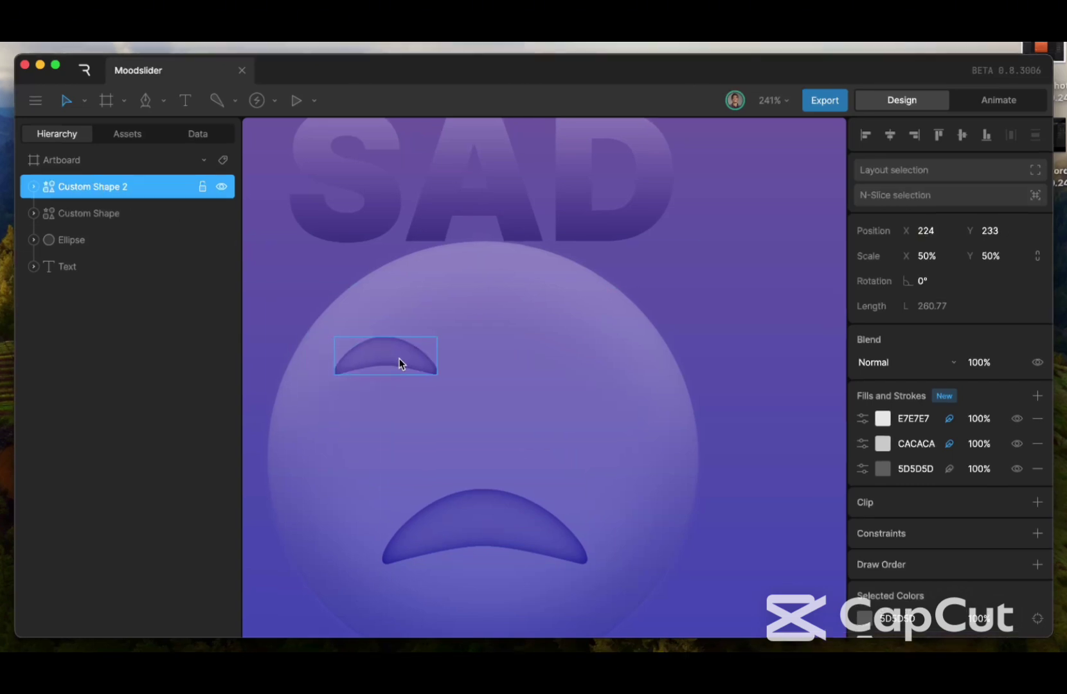
pyautogui.moveTo(399, 362); pyautogui.dragTo(408, 363)
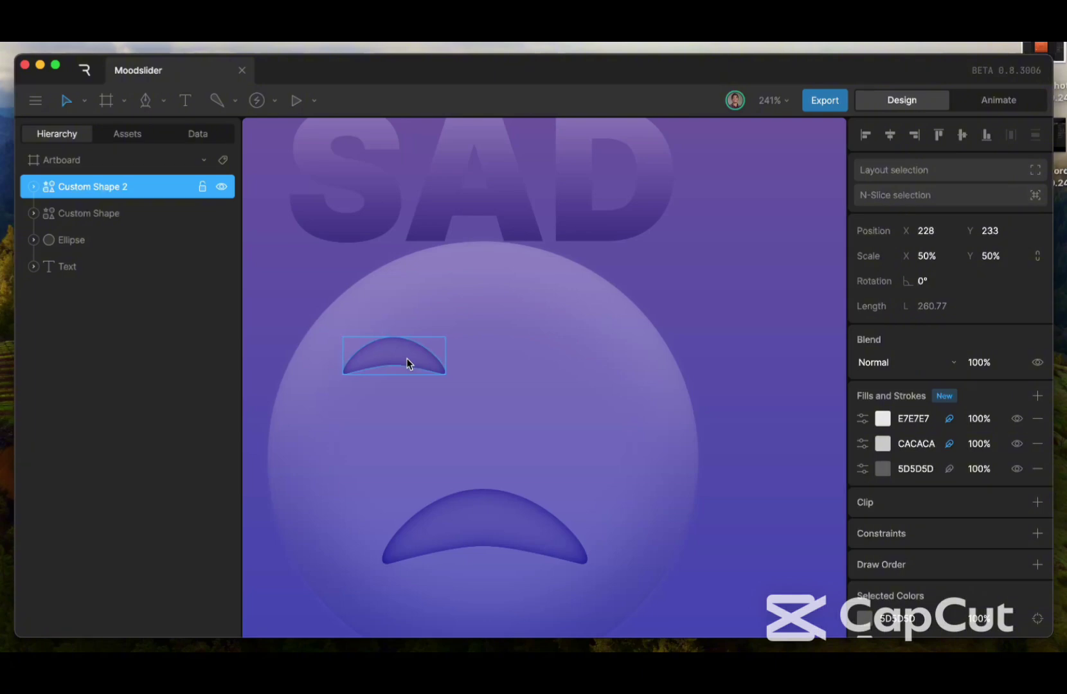
pyautogui.press('super+d')
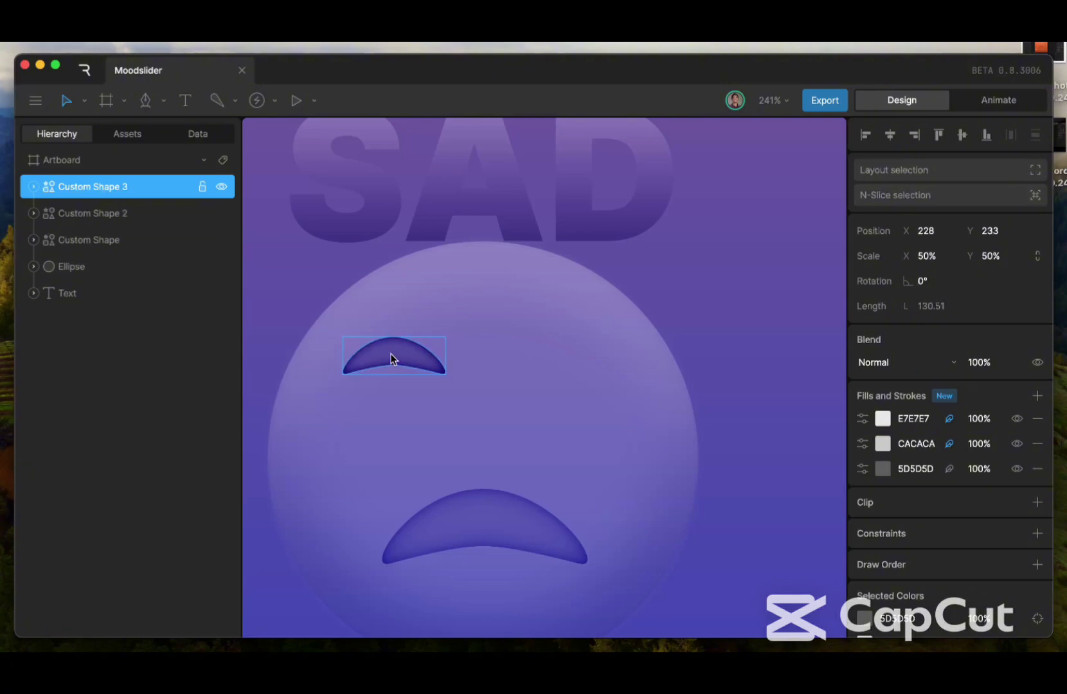
pyautogui.moveTo(397, 359); pyautogui.dragTo(569, 359)
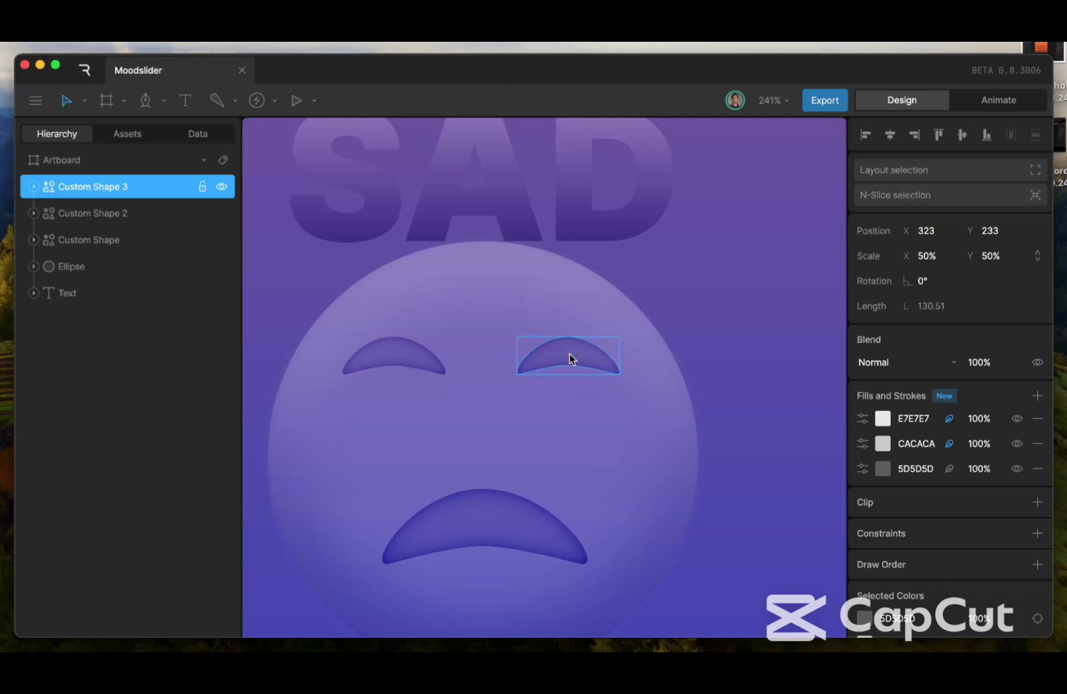
pyautogui.click(476, 408)
pyautogui.scroll(-5, 476, 411)
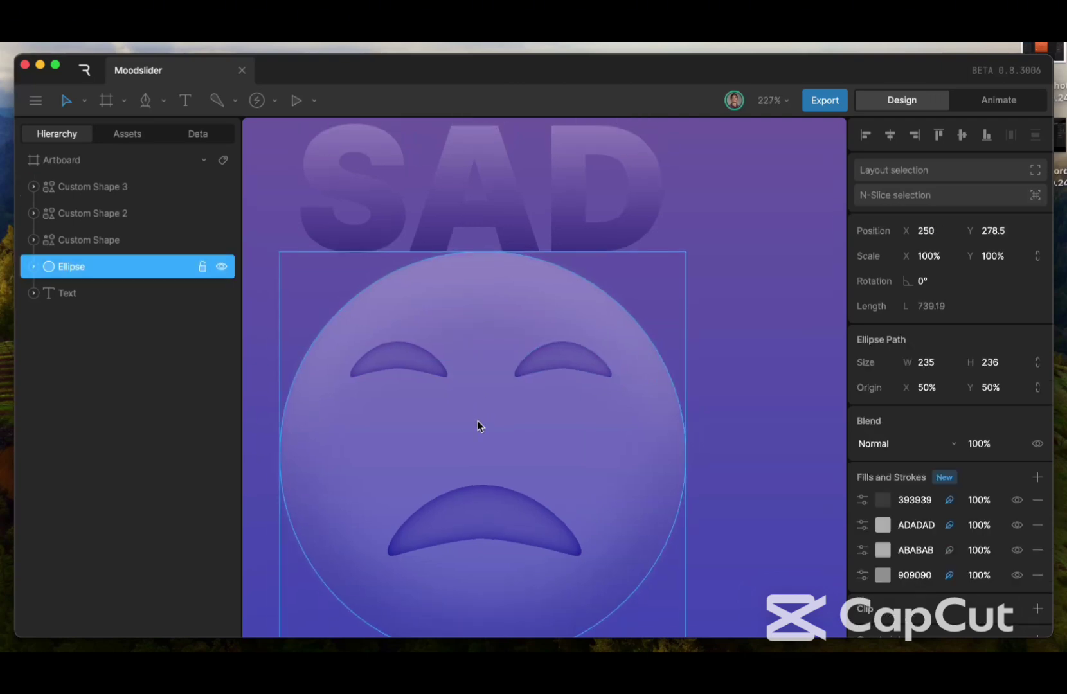
pyautogui.scroll(-3, 479, 425)
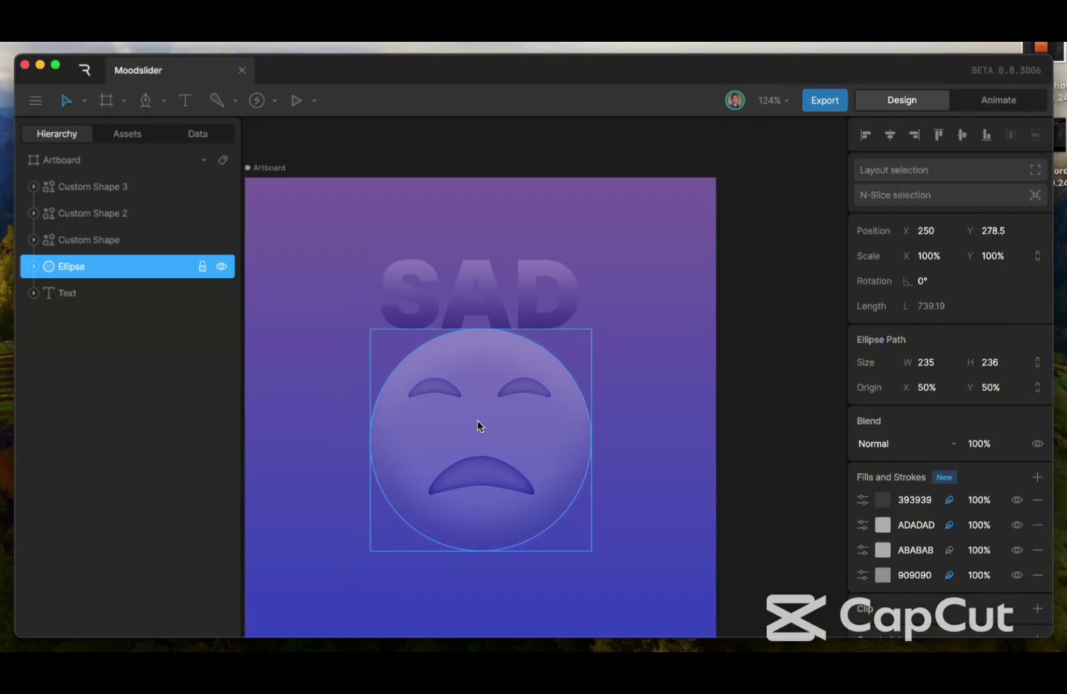
pyautogui.scroll(-2, 479, 426)
pyautogui.scroll(-1, 483, 436)
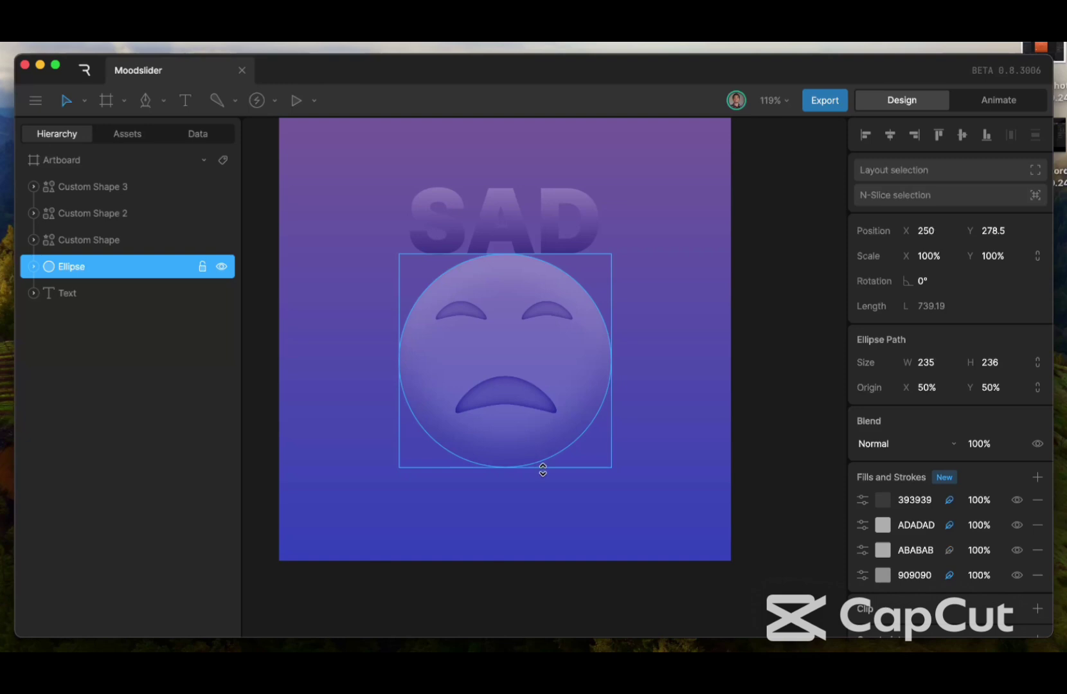
pyautogui.click(536, 500)
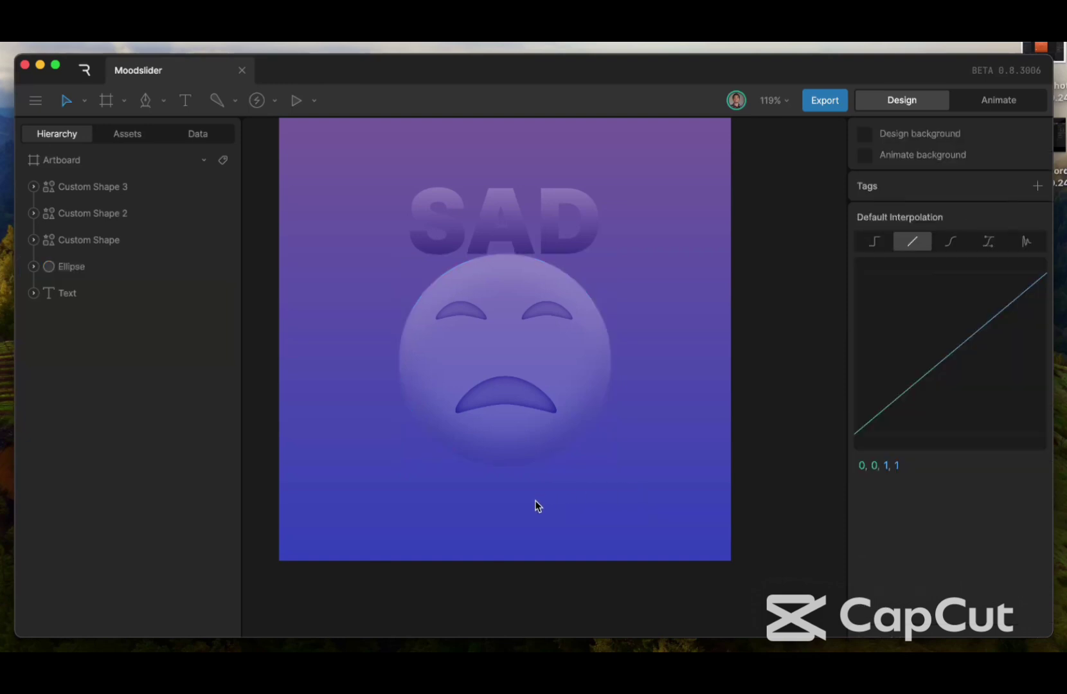
# Draw a straight horizontal line about 392 long below the face with the Pen tool for the slider track
pyautogui.hscroll(-3, 536, 500)
pyautogui.hscroll(4, 535, 501)
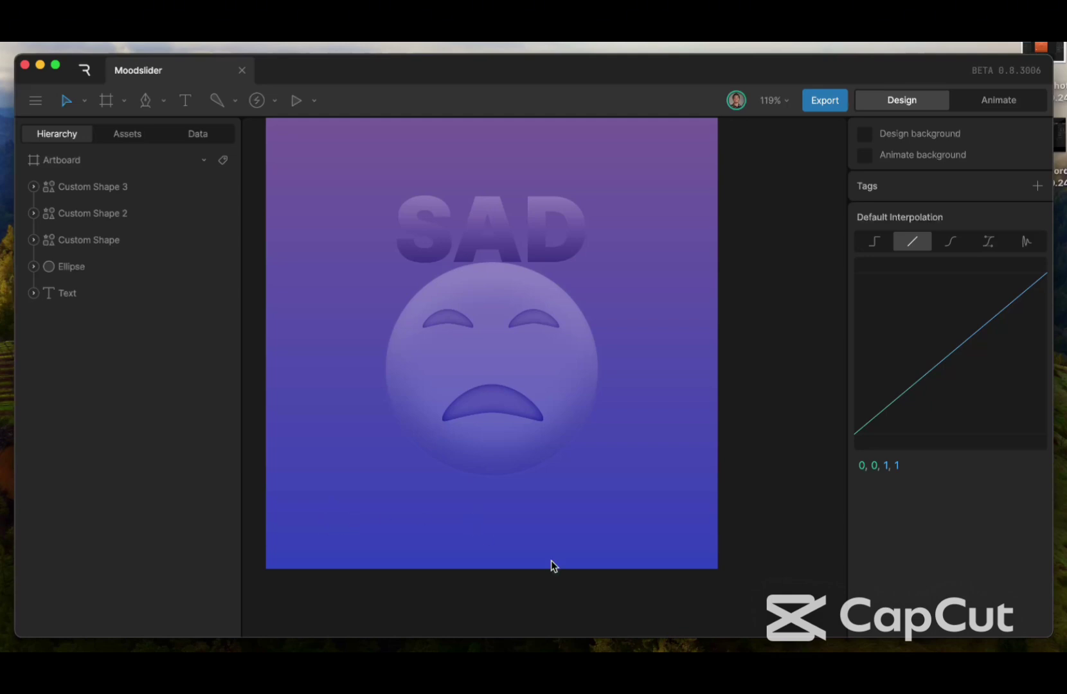
pyautogui.press('p')
pyautogui.click(314, 521)
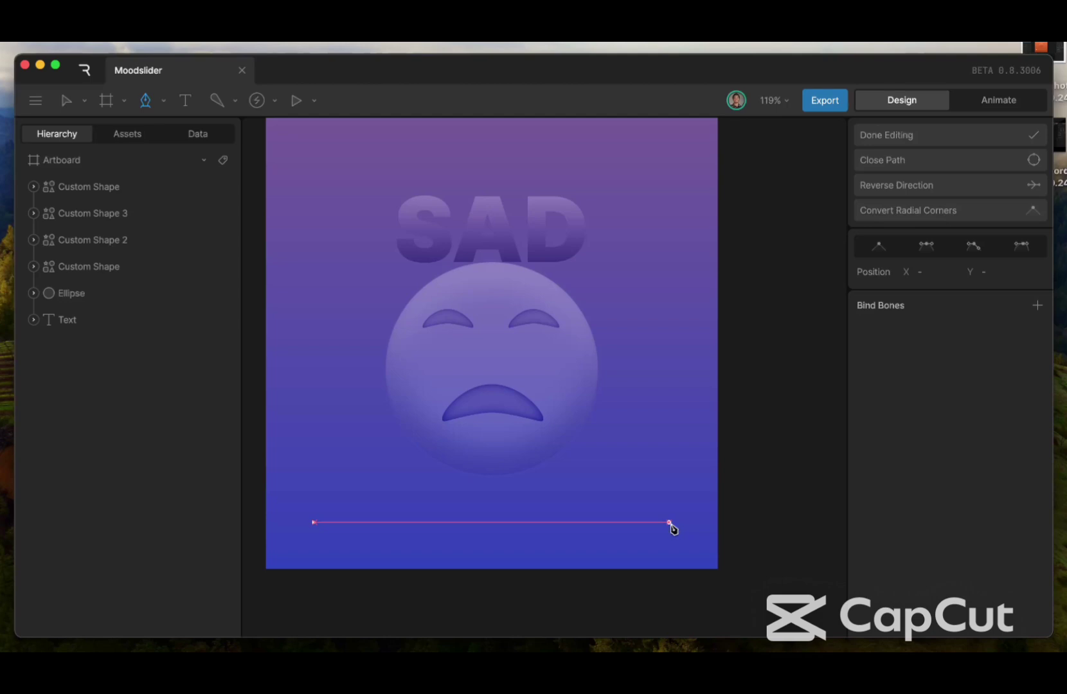
pyautogui.click(669, 523)
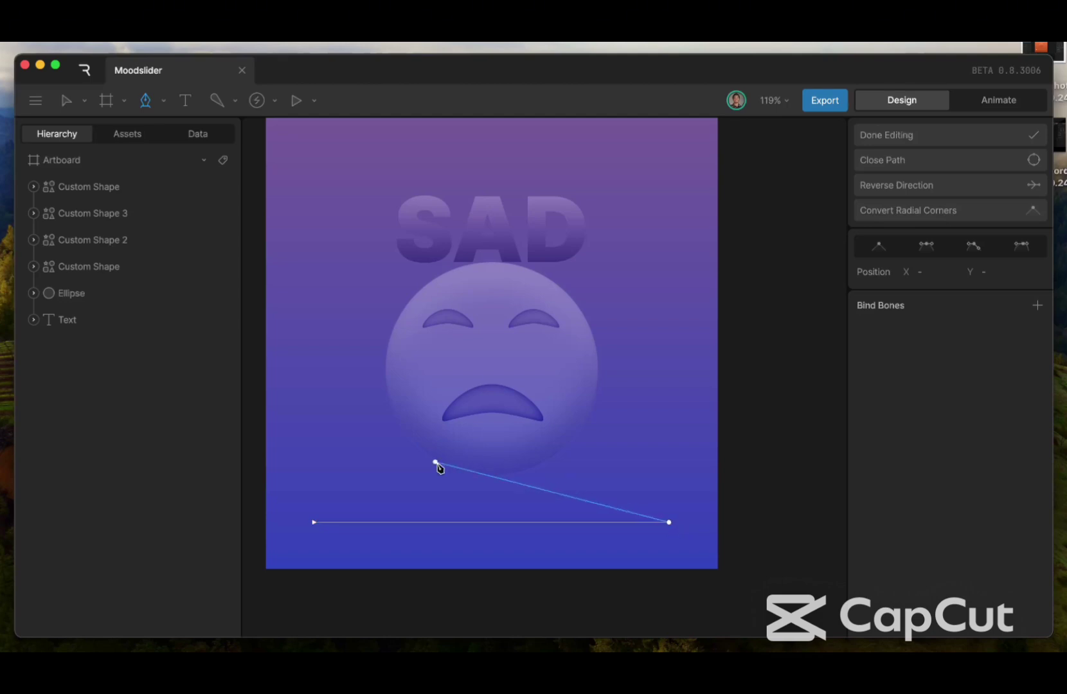
pyautogui.click(882, 135)
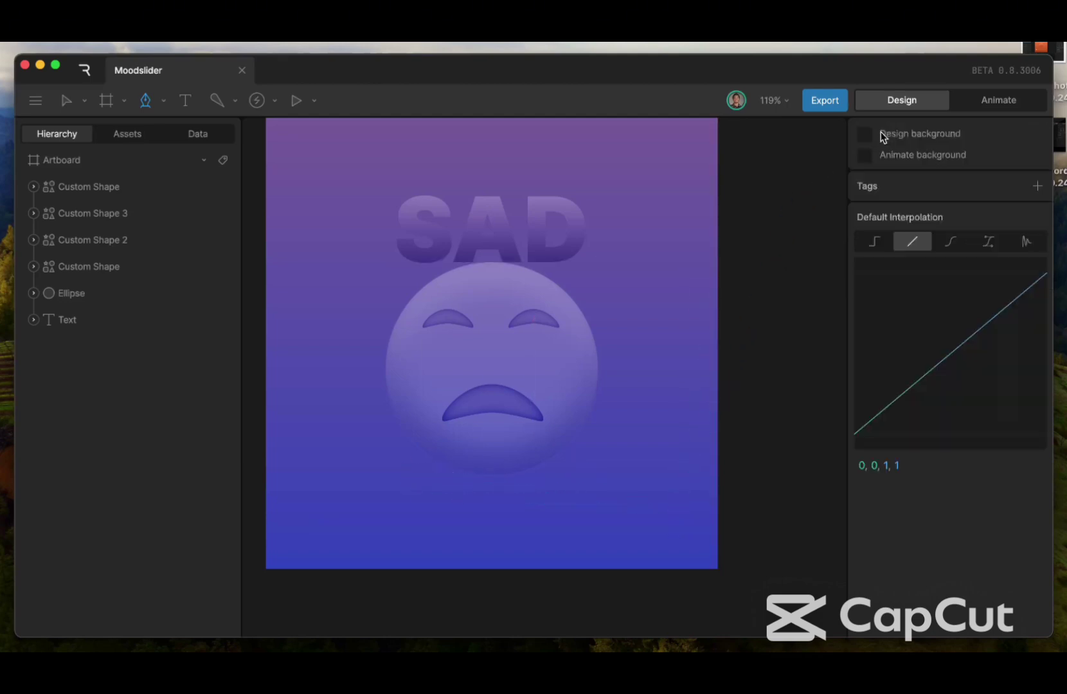
# Replace the fill of the new slider line with a white stroke
pyautogui.press('v')
pyautogui.click(555, 522)
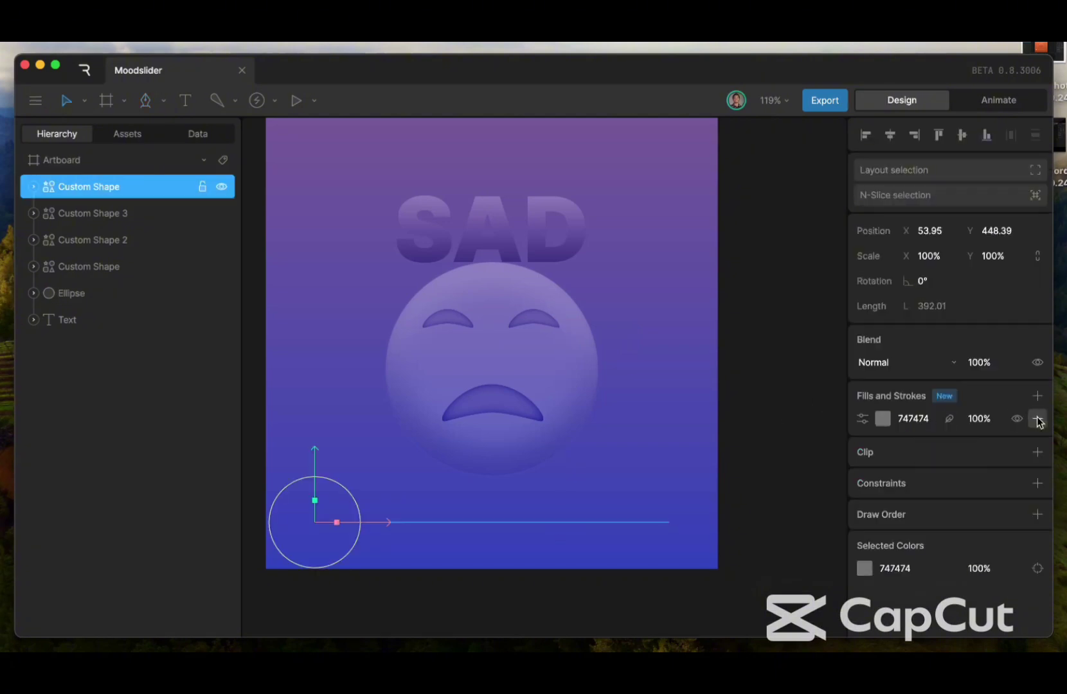
pyautogui.click(1036, 421)
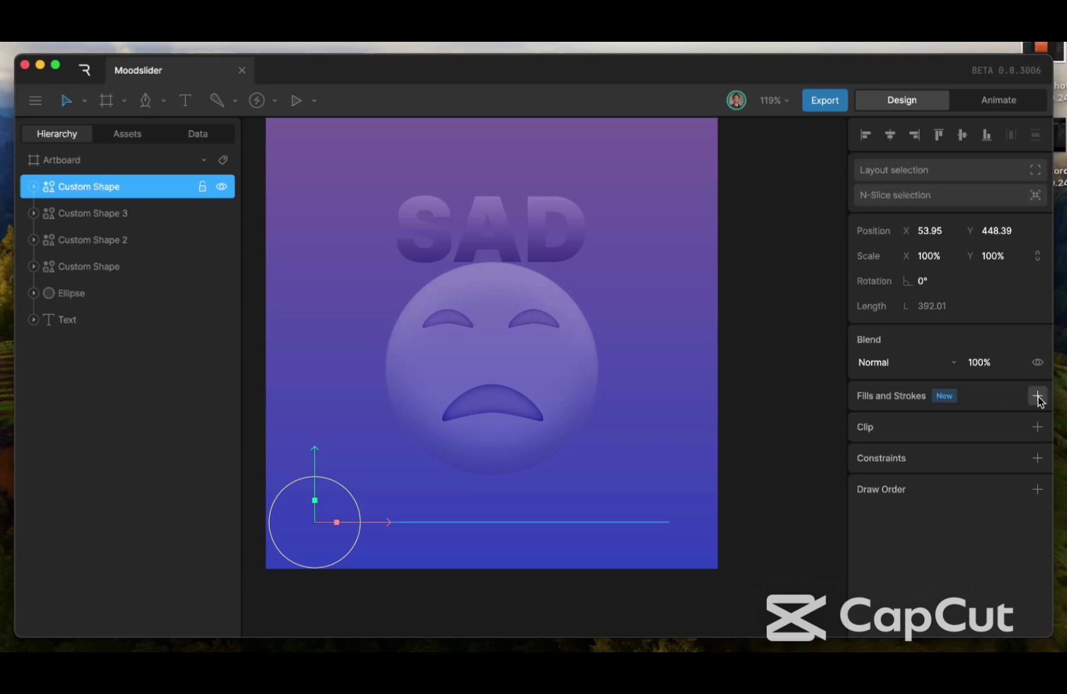
pyautogui.click(1037, 395)
pyautogui.click(1023, 454)
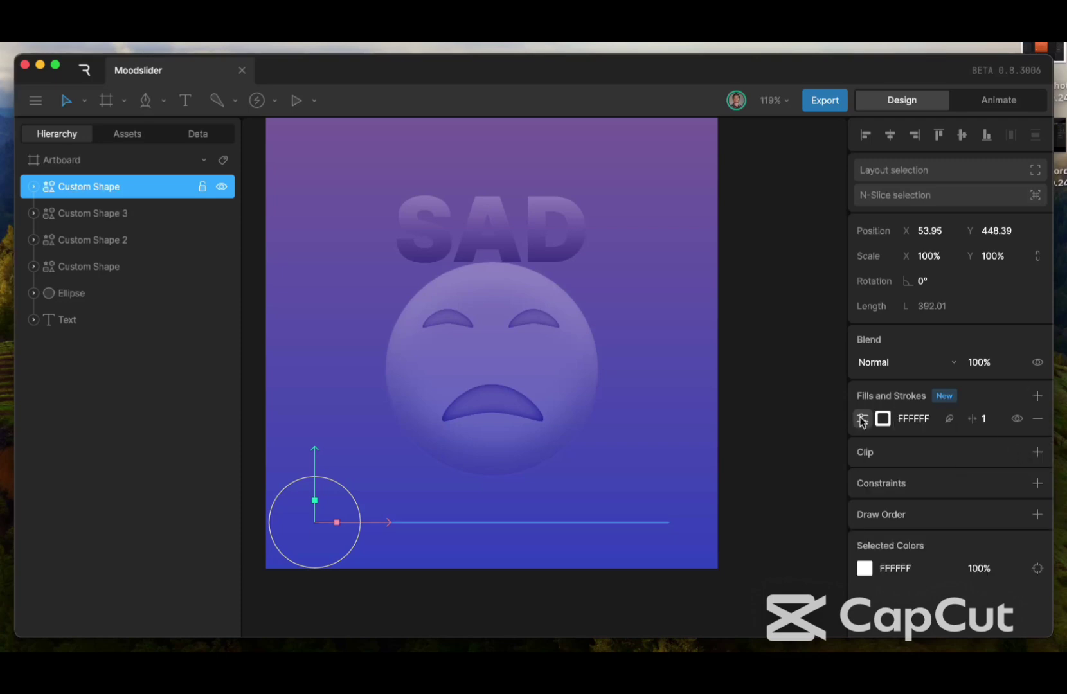
# Try stroke thicknesses of 8 and 16 on the slider line
pyautogui.click(999, 425)
pyautogui.press('BackSpace')
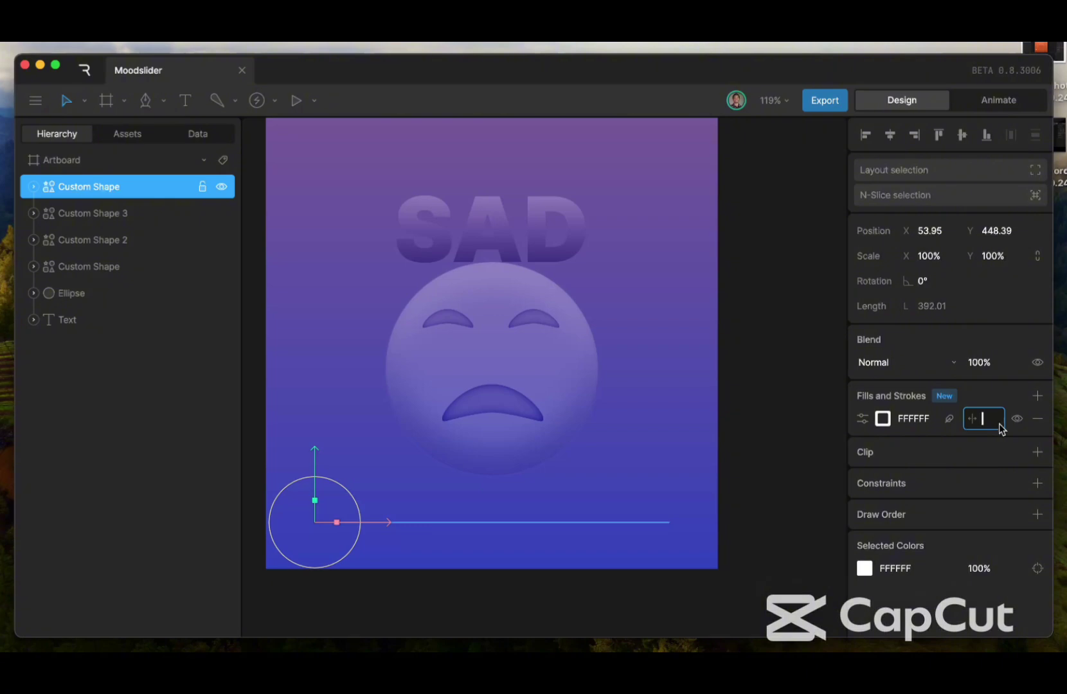
pyautogui.write('8')
pyautogui.press('Return')
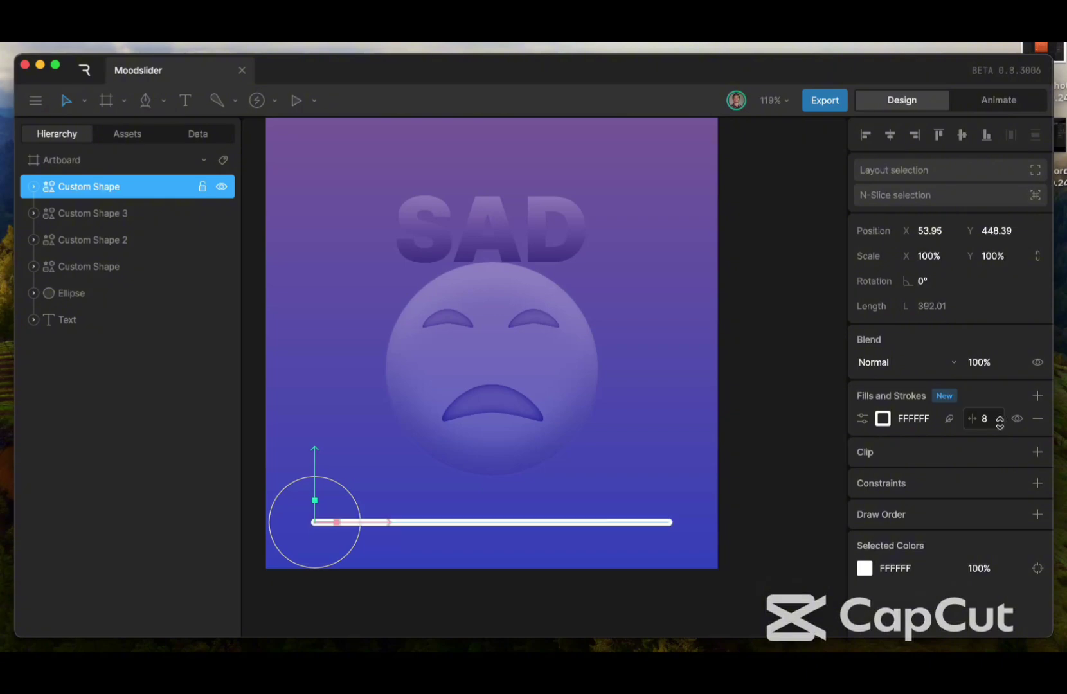
pyautogui.click(1000, 427)
pyautogui.press('BackSpace')
pyautogui.write('16')
pyautogui.press('Return')
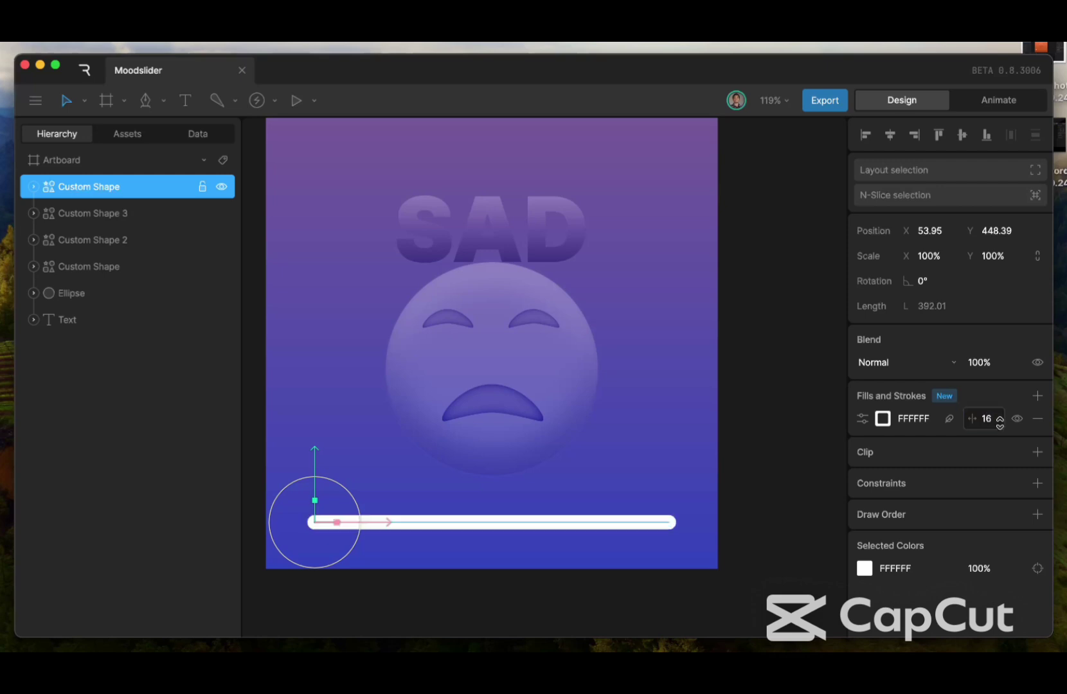
# Set the slider line's stroke thickness to 18
pyautogui.click(992, 421)
pyautogui.press('BackSpace')
pyautogui.write('18')
pyautogui.press('Return')
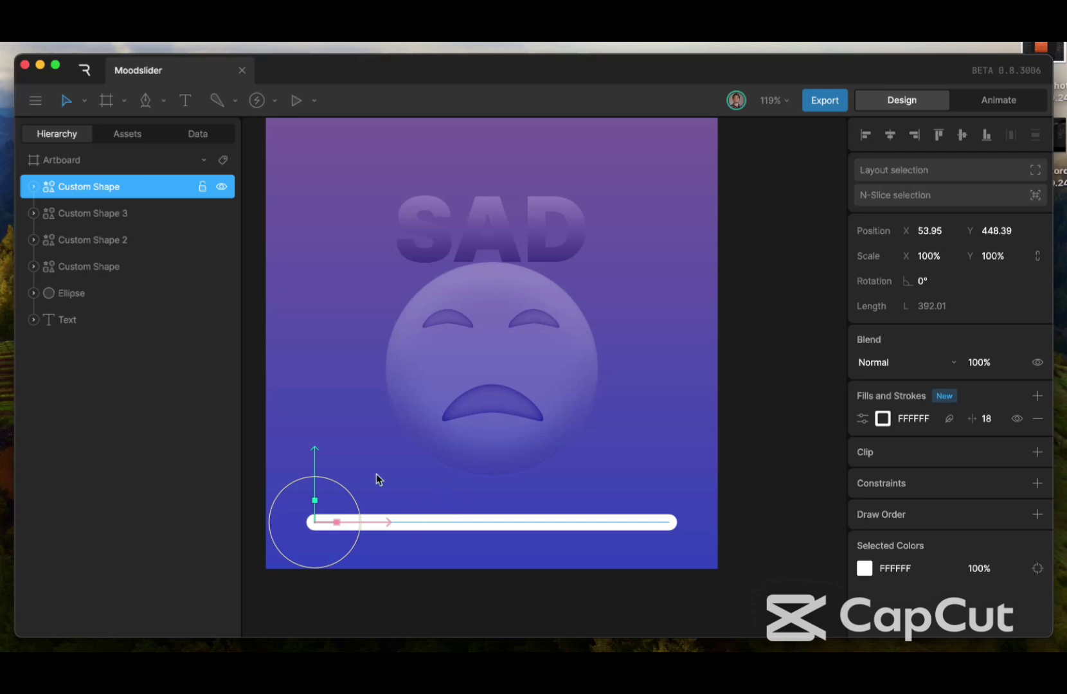
pyautogui.click(402, 470)
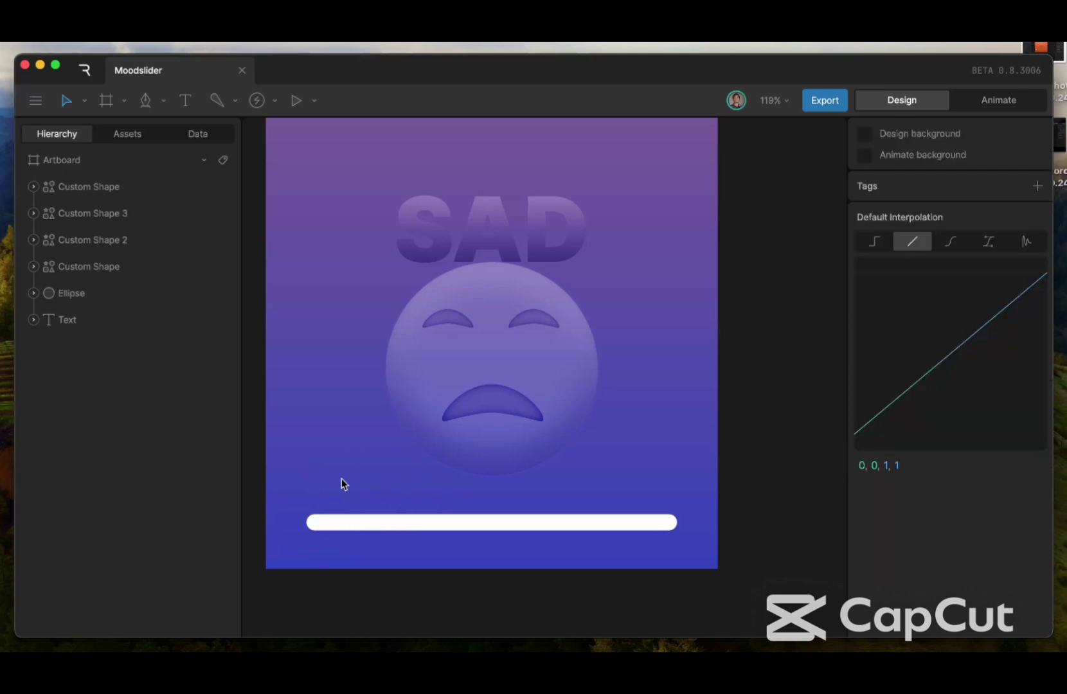
# Set the blend mode of the slider line's stroke to Soft Light, using the finished reference artboard for comparison
pyautogui.hscroll(-15, 340, 478)
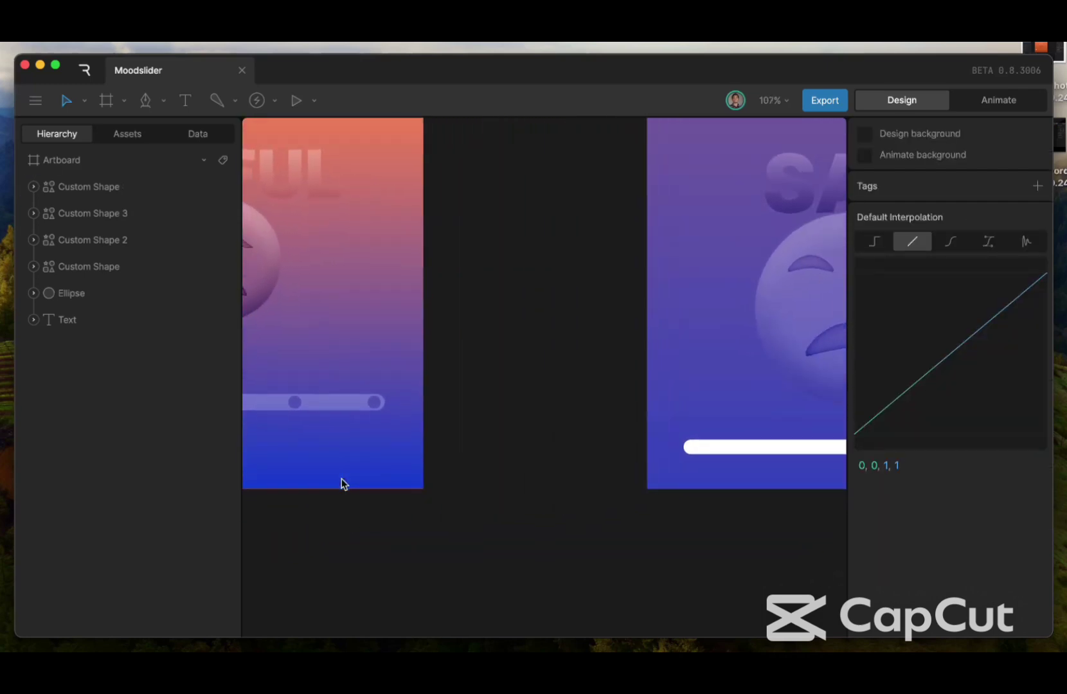
pyautogui.scroll(-5, 342, 483)
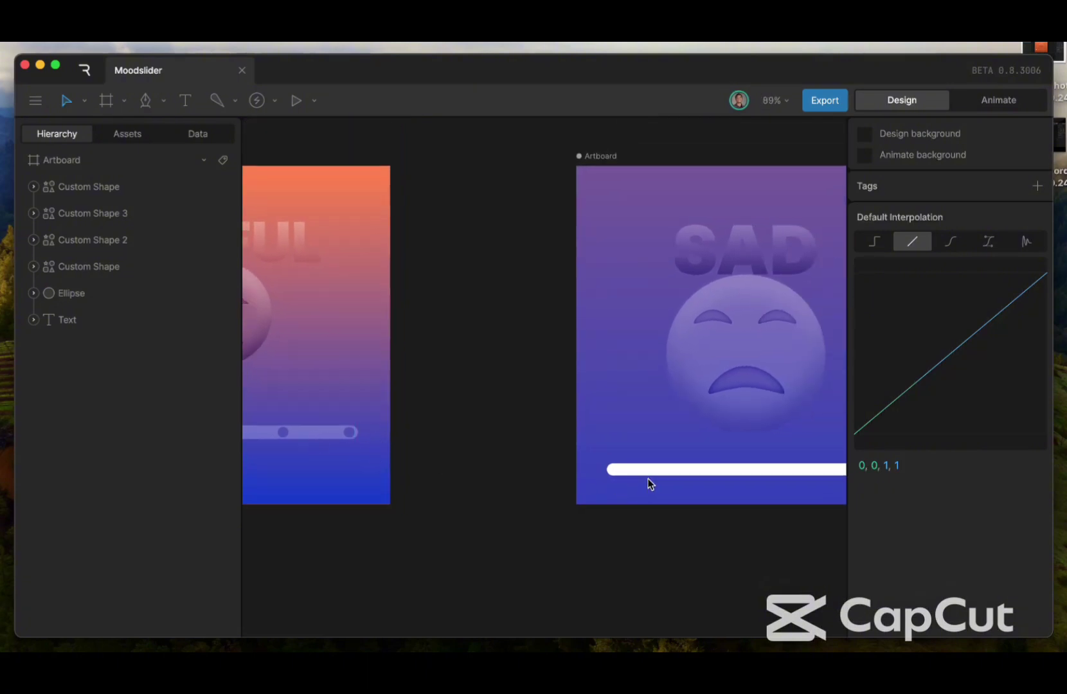
pyautogui.scroll(5, 649, 484)
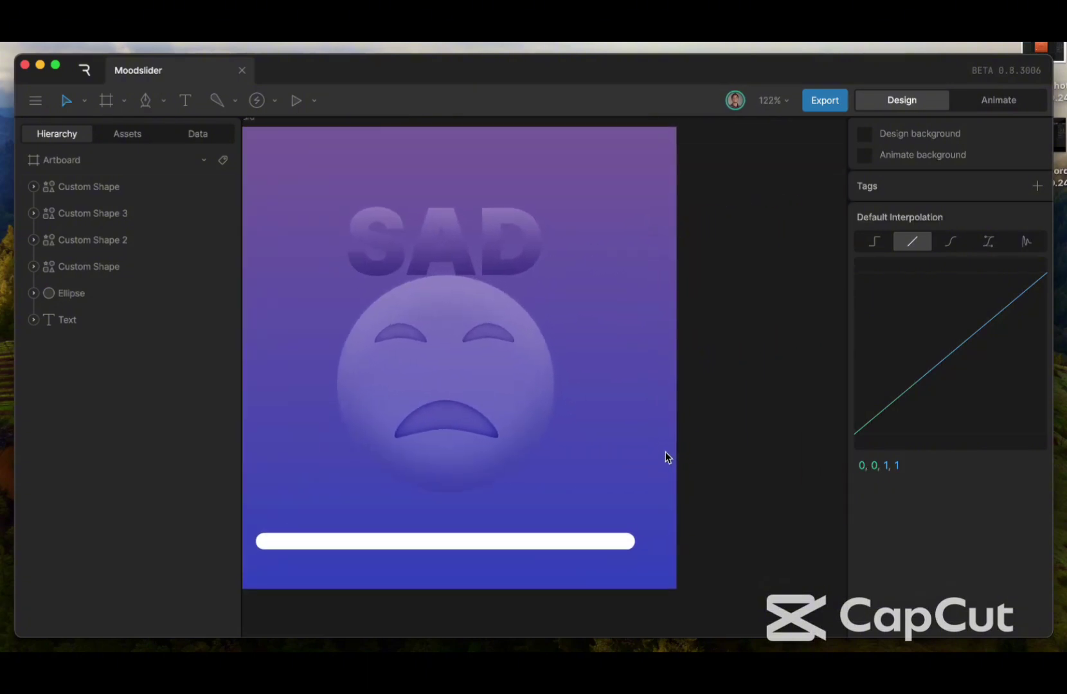
pyautogui.scroll(-3, 662, 451)
pyautogui.hscroll(-3, 661, 451)
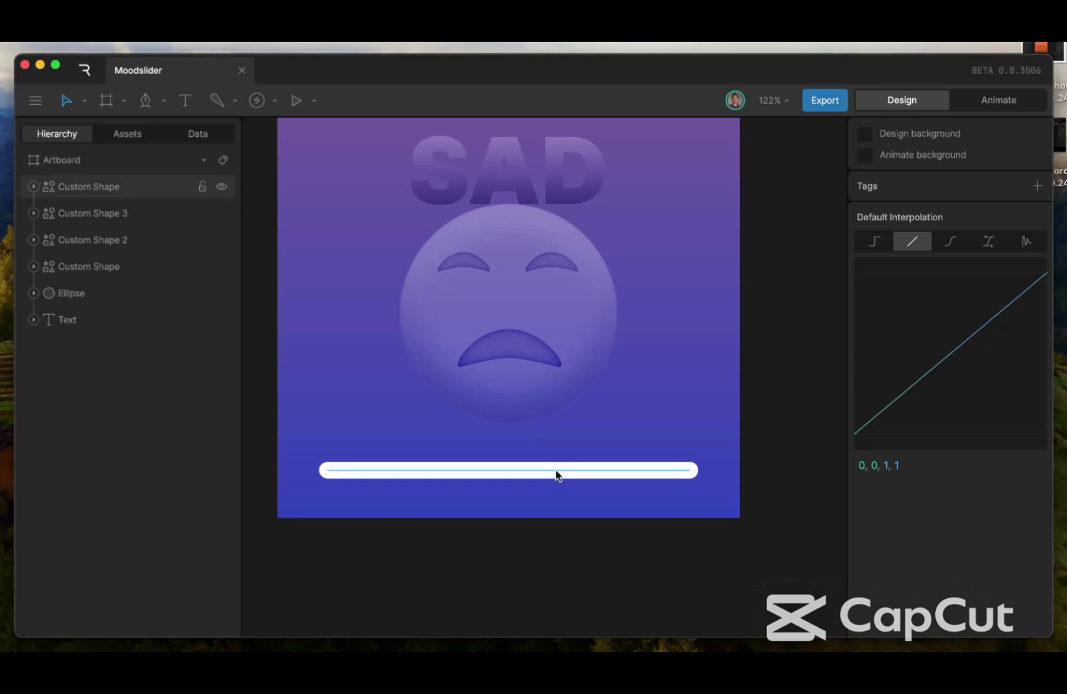
pyautogui.click(555, 470)
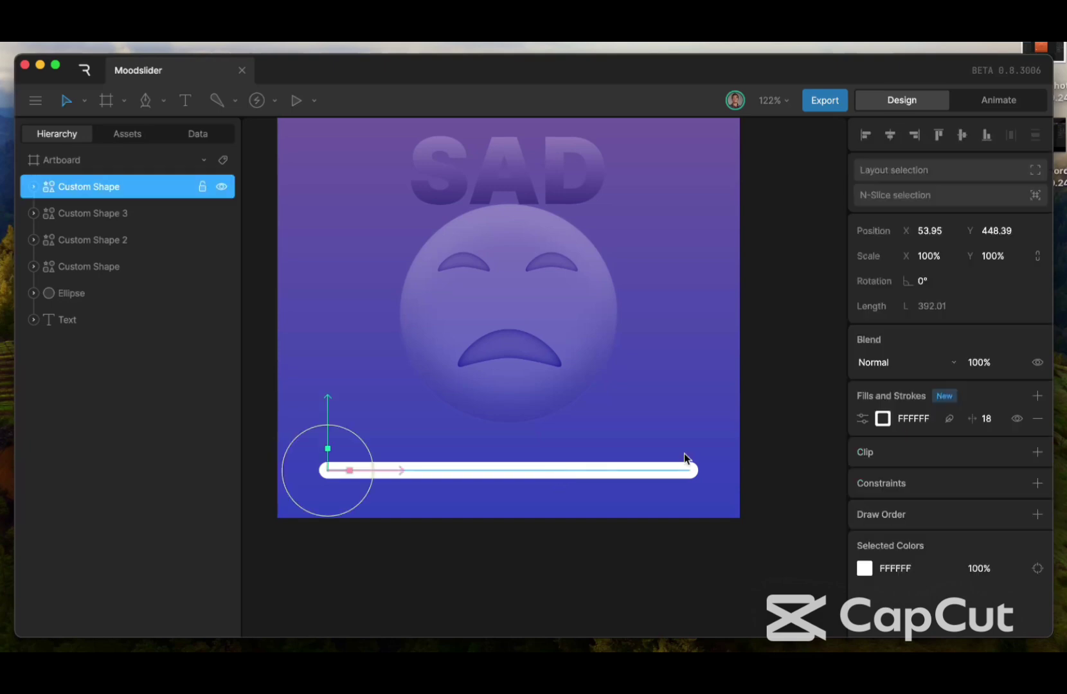
pyautogui.click(861, 419)
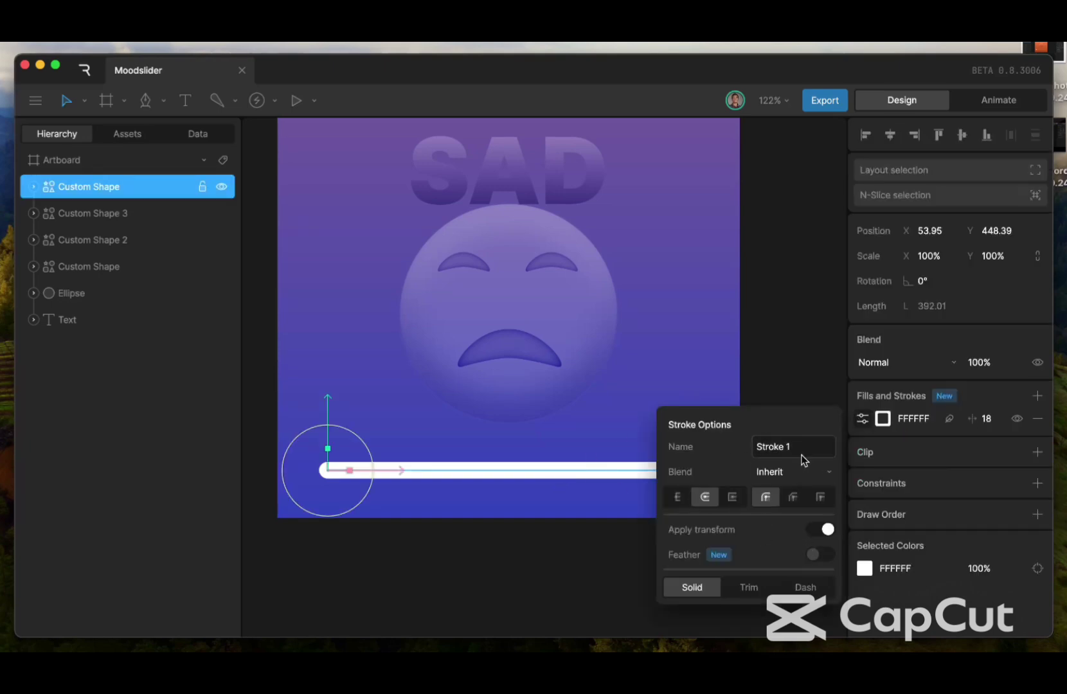
pyautogui.click(791, 473)
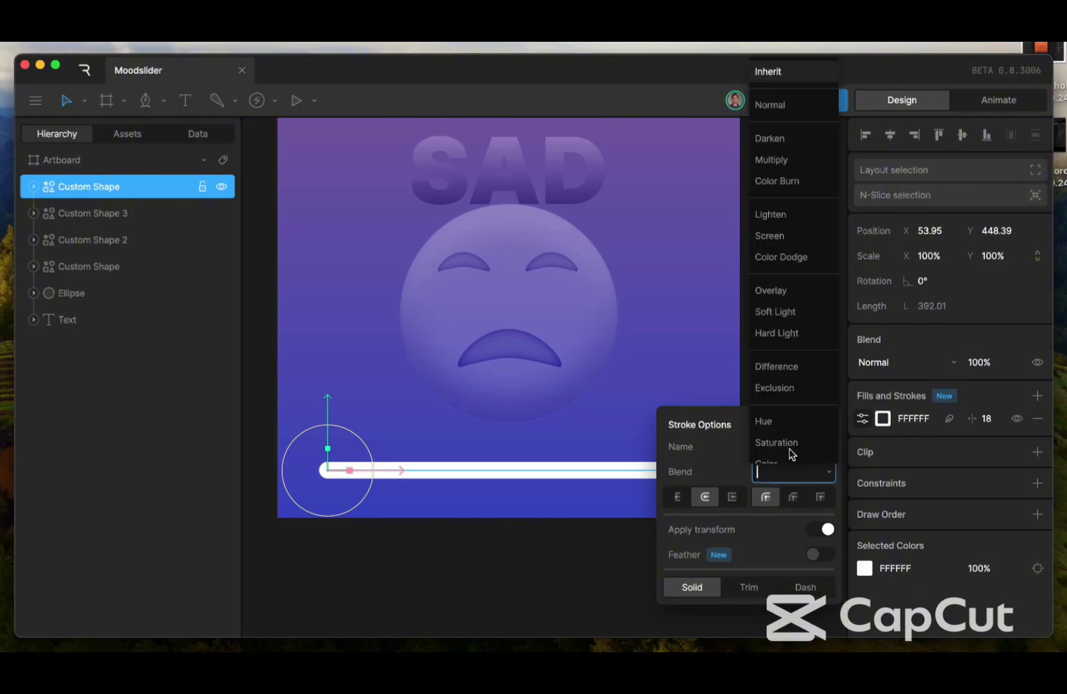
pyautogui.click(775, 312)
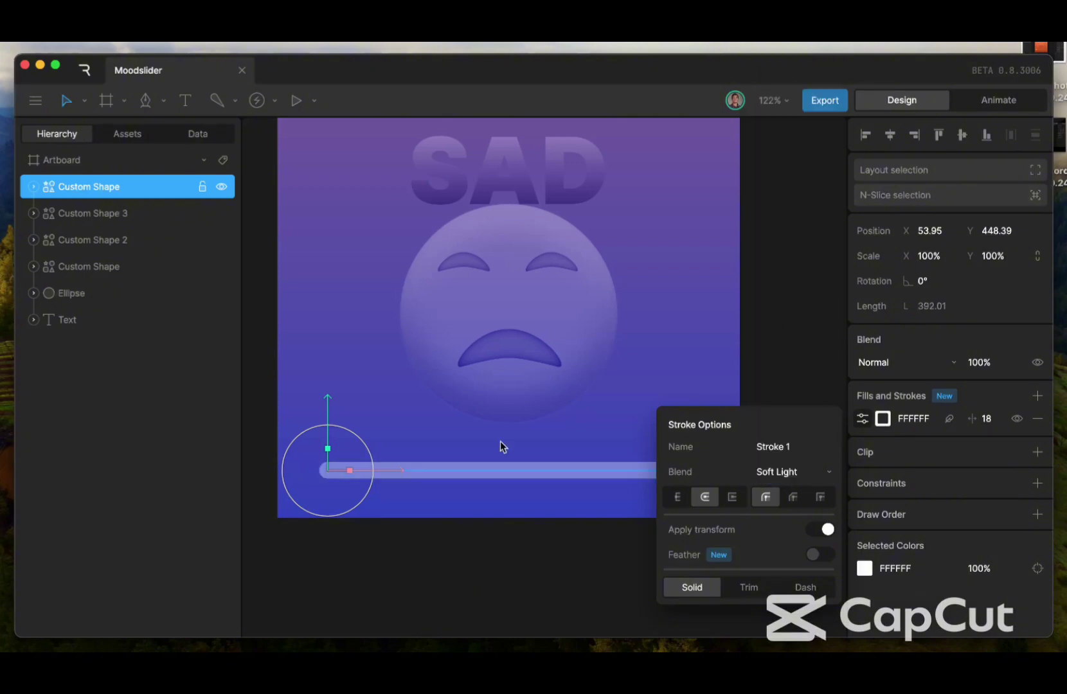
# Darken the slider line's stroke colour to A3A3A3
pyautogui.click(882, 419)
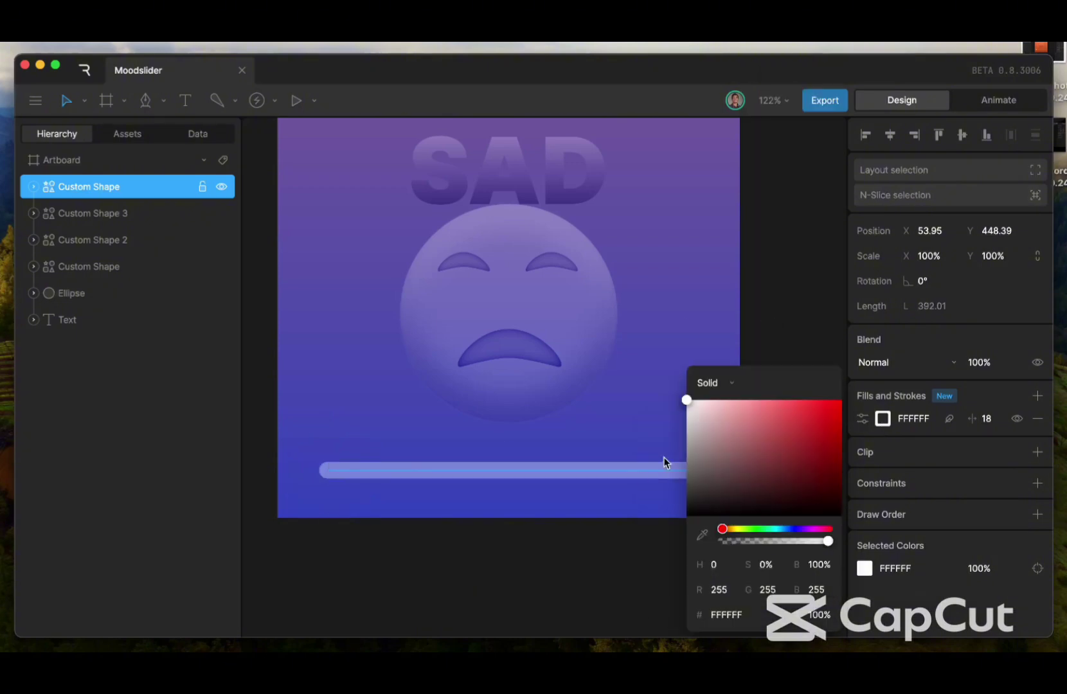
pyautogui.moveTo(687, 401); pyautogui.dragTo(682, 442)
pyautogui.hscroll(3, 568, 471)
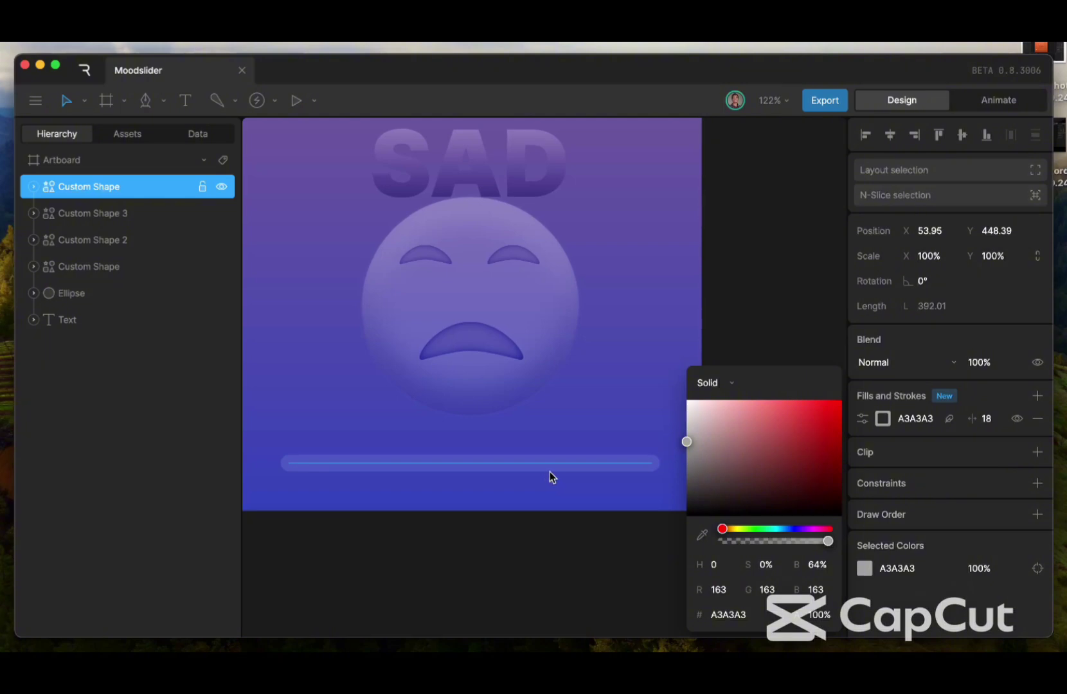
pyautogui.click(548, 472)
# Centre the slider line horizontally on the artboard and set its Y position to 450
pyautogui.click(573, 466)
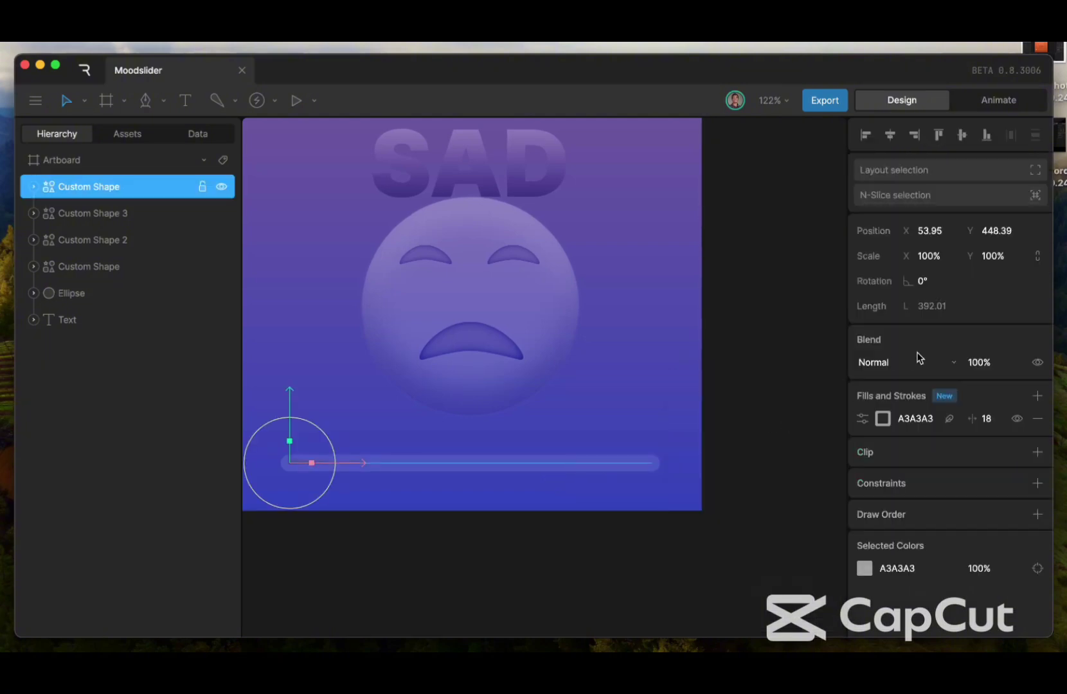
pyautogui.click(891, 136)
pyautogui.moveTo(1011, 230); pyautogui.dragTo(1010, 229)
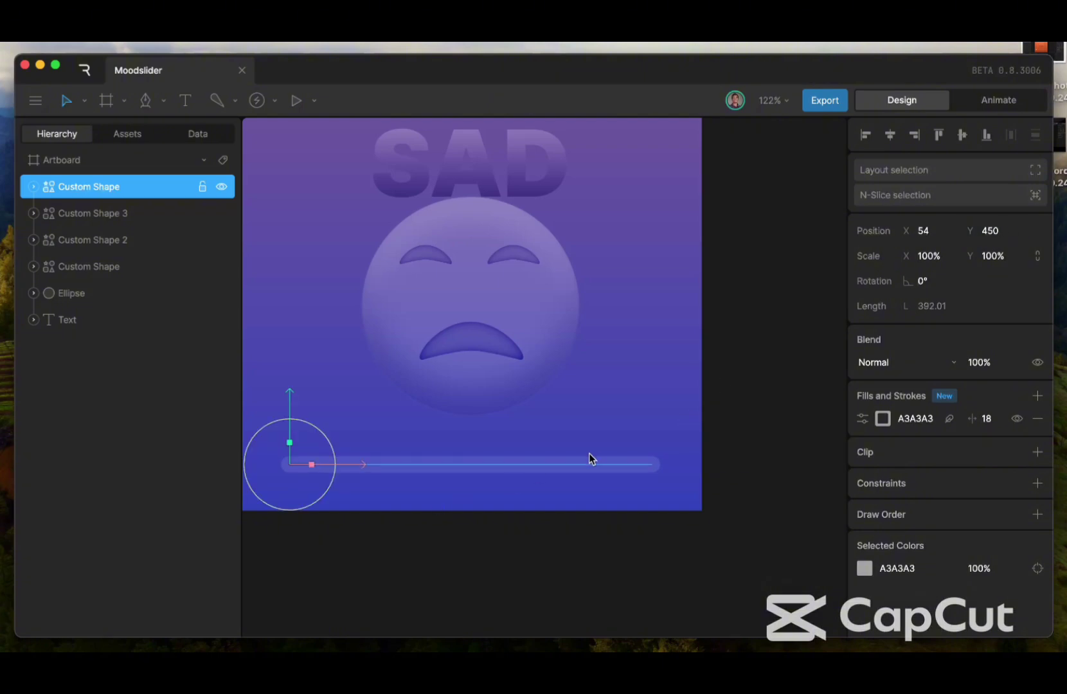
# Duplicate the slider line and set the copy's stroke colour to white, FFFFFF
pyautogui.hscroll(-5, 395, 452)
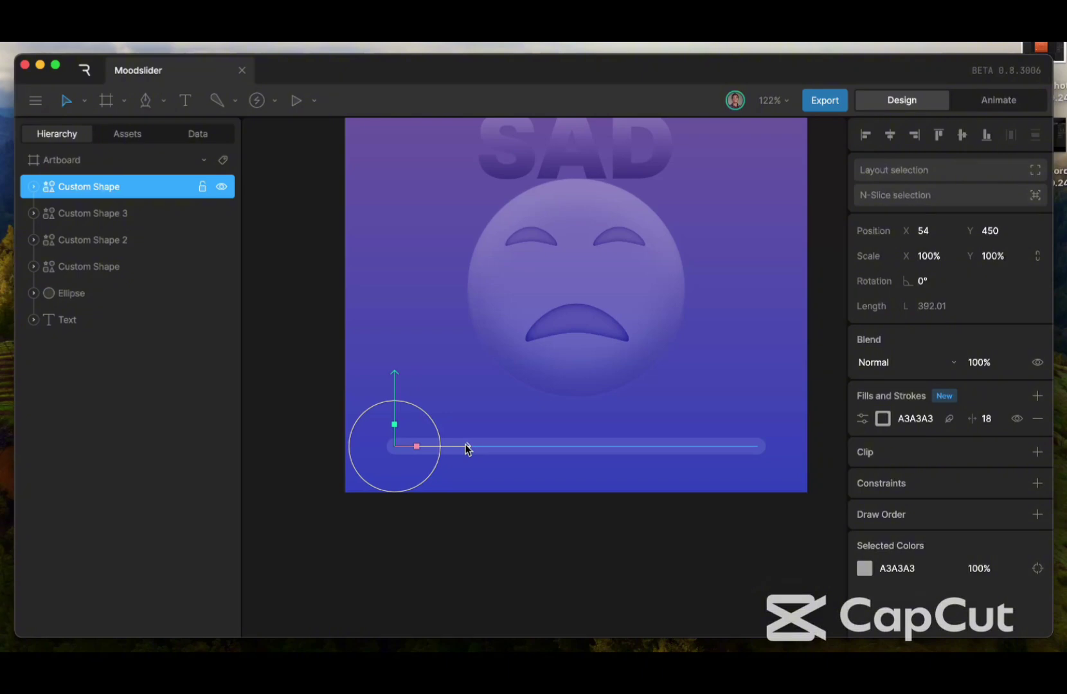
pyautogui.press('super+d')
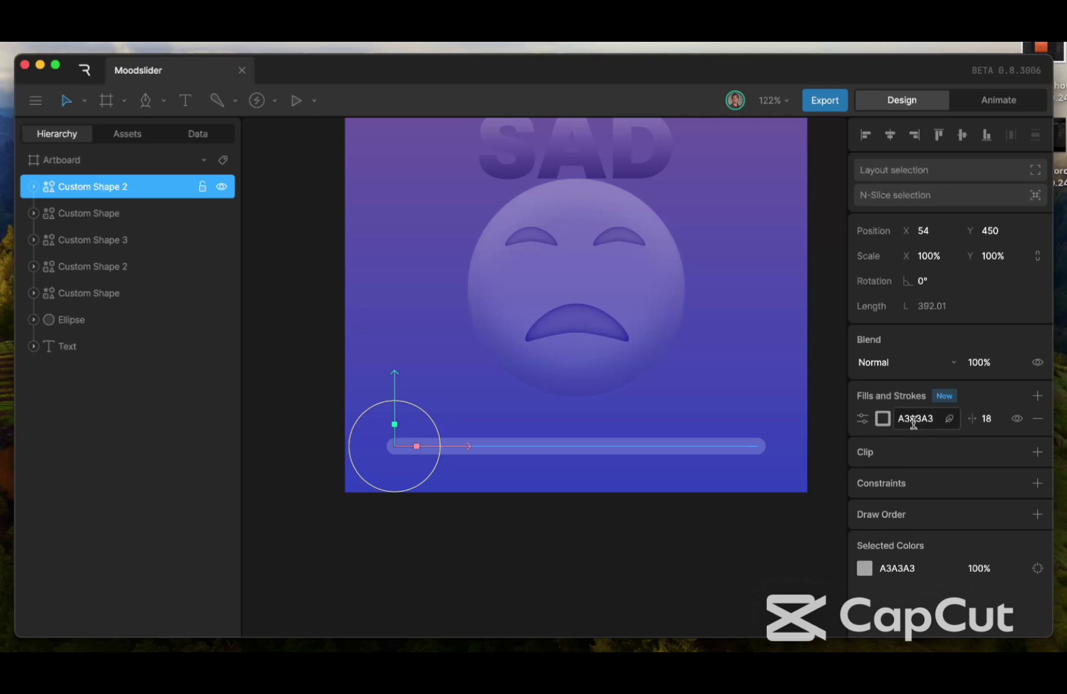
pyautogui.click(862, 418)
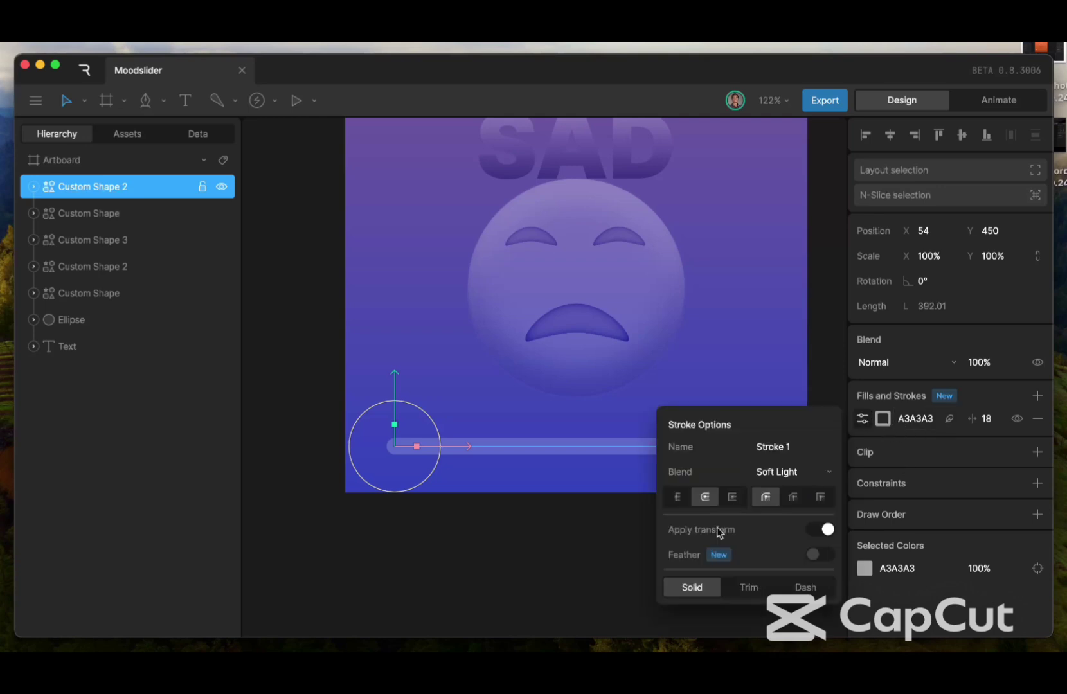
pyautogui.click(883, 419)
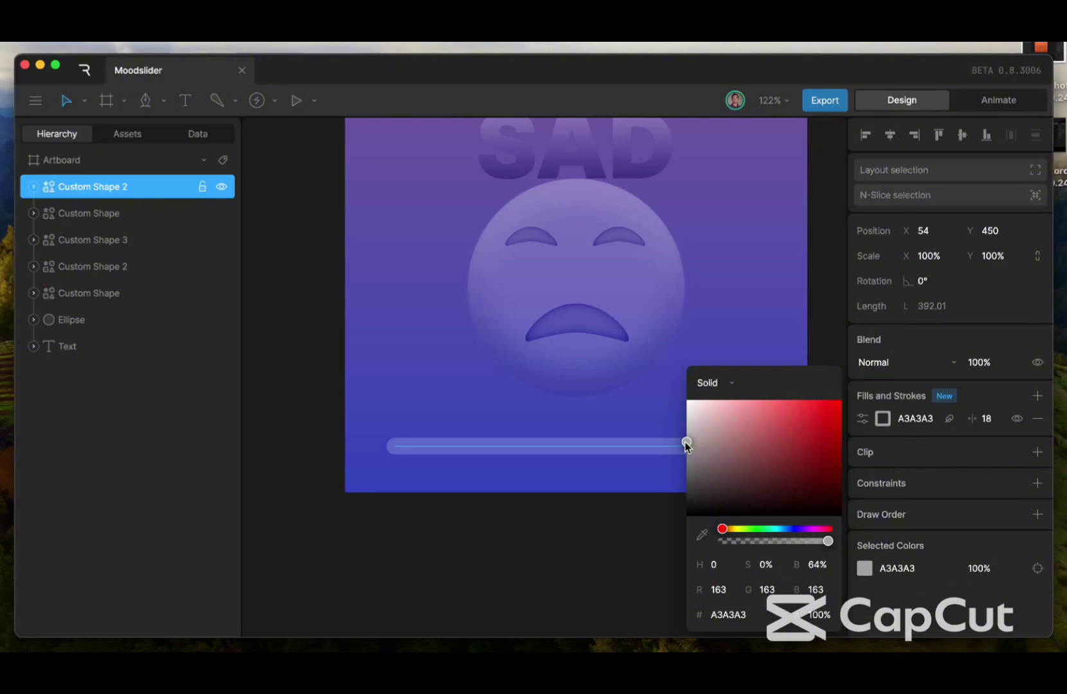
pyautogui.moveTo(686, 444); pyautogui.dragTo(682, 398)
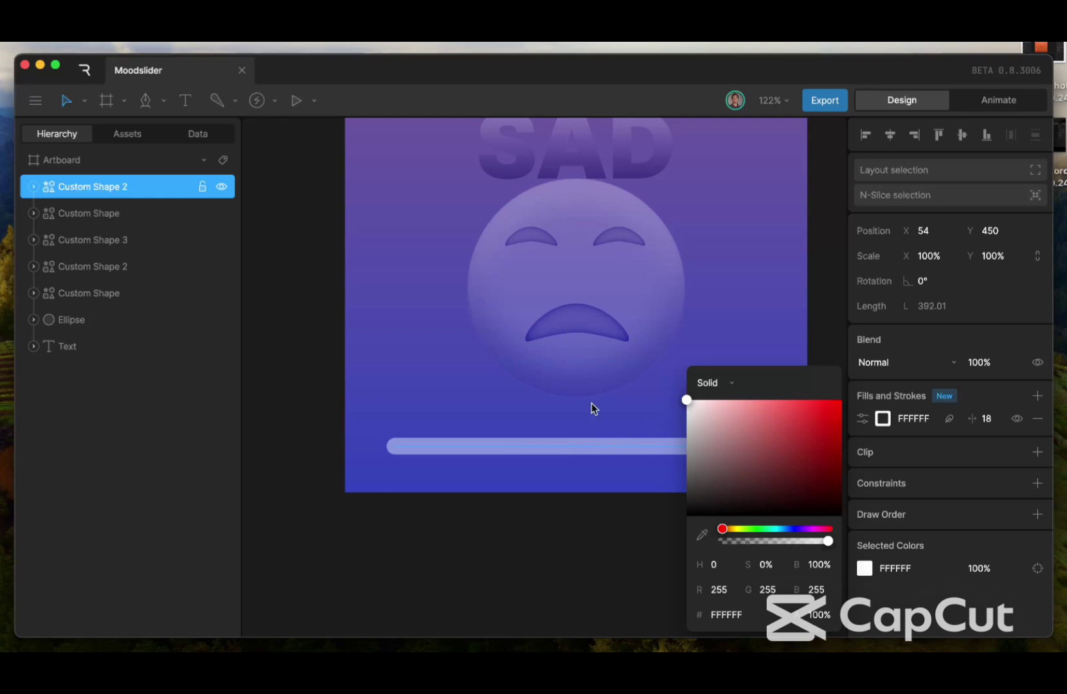
pyautogui.click(556, 474)
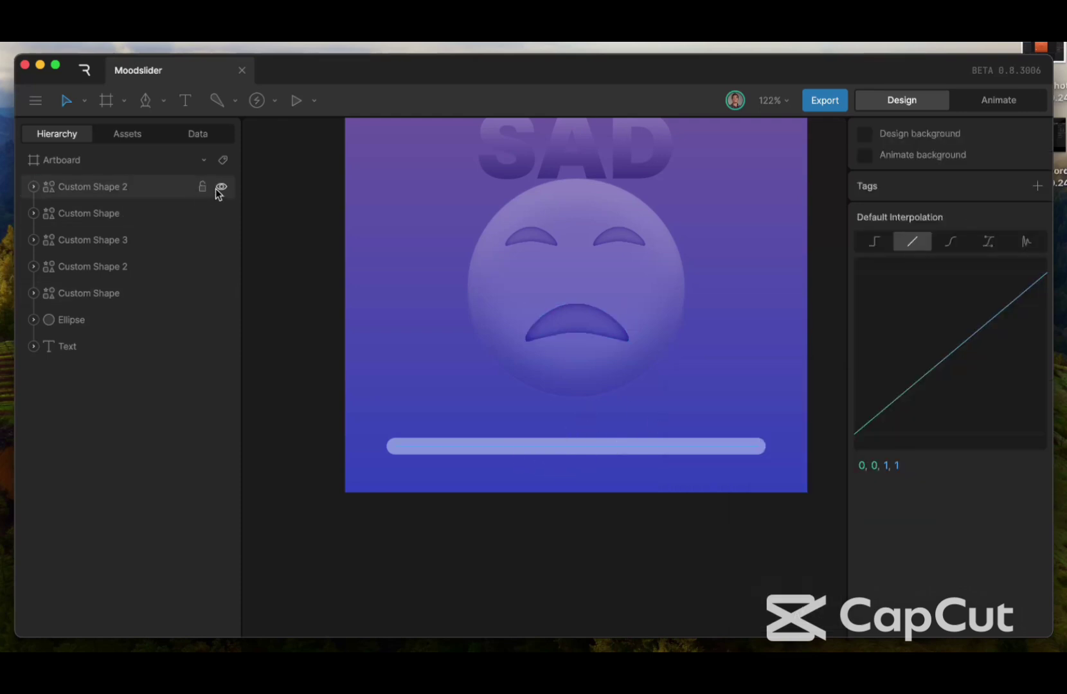
# Hide the white line copy and draw a circle about 21 by 21 on the track's left end, positioned at X 64.5, Y 450
pyautogui.click(216, 190)
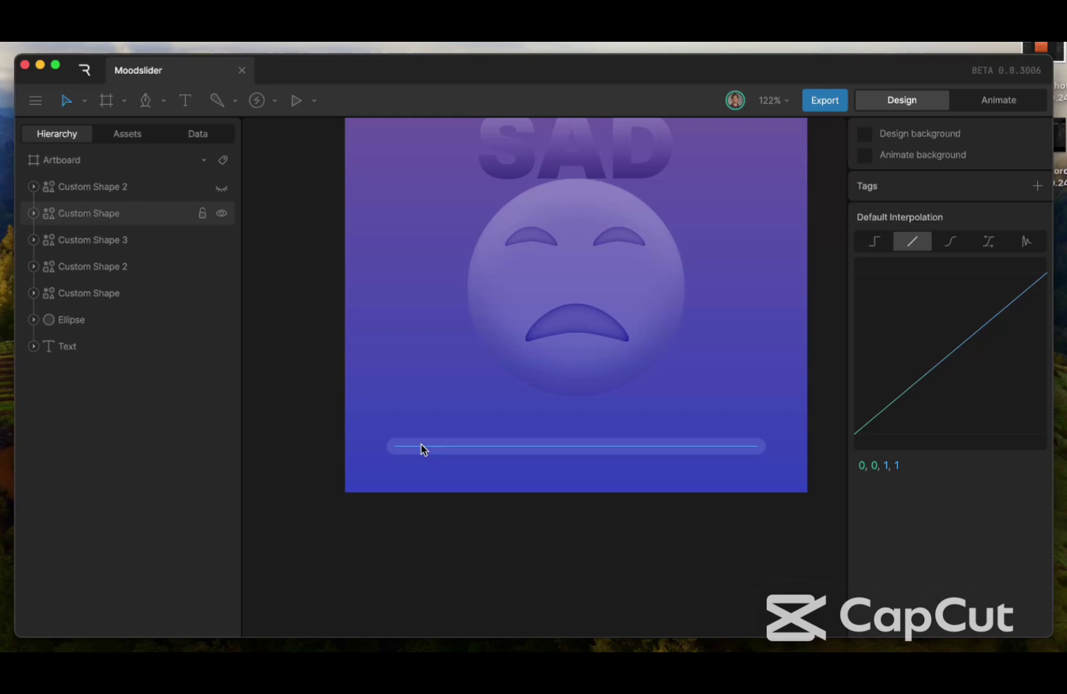
pyautogui.press('o')
pyautogui.moveTo(401, 444); pyautogui.dragTo(424, 463)
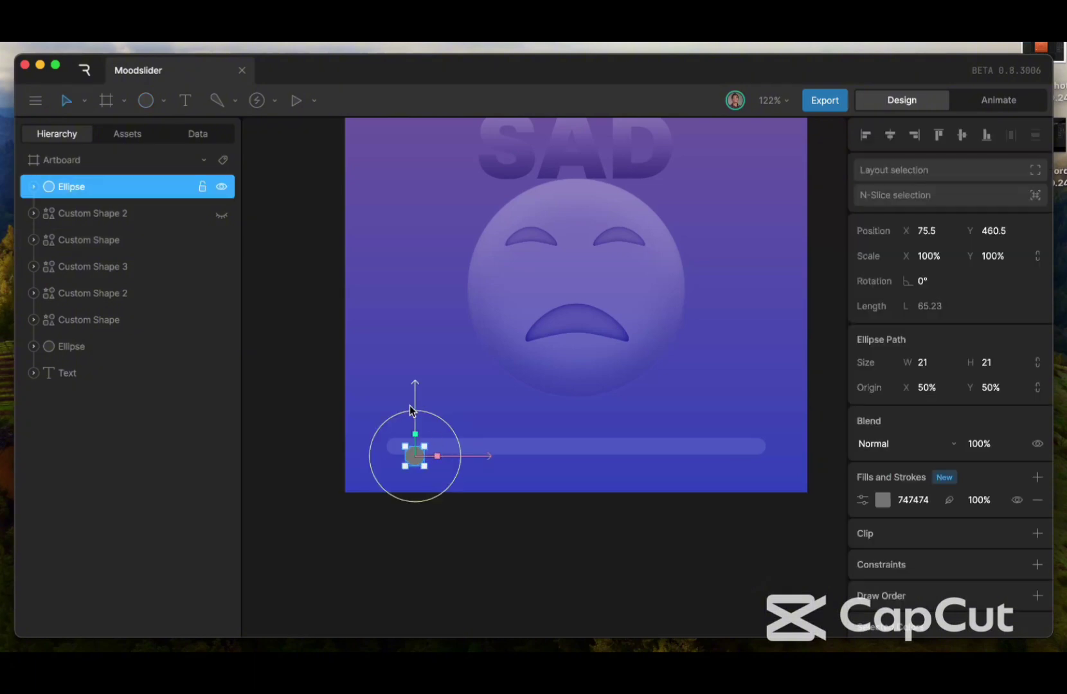
pyautogui.moveTo(415, 408); pyautogui.dragTo(414, 399)
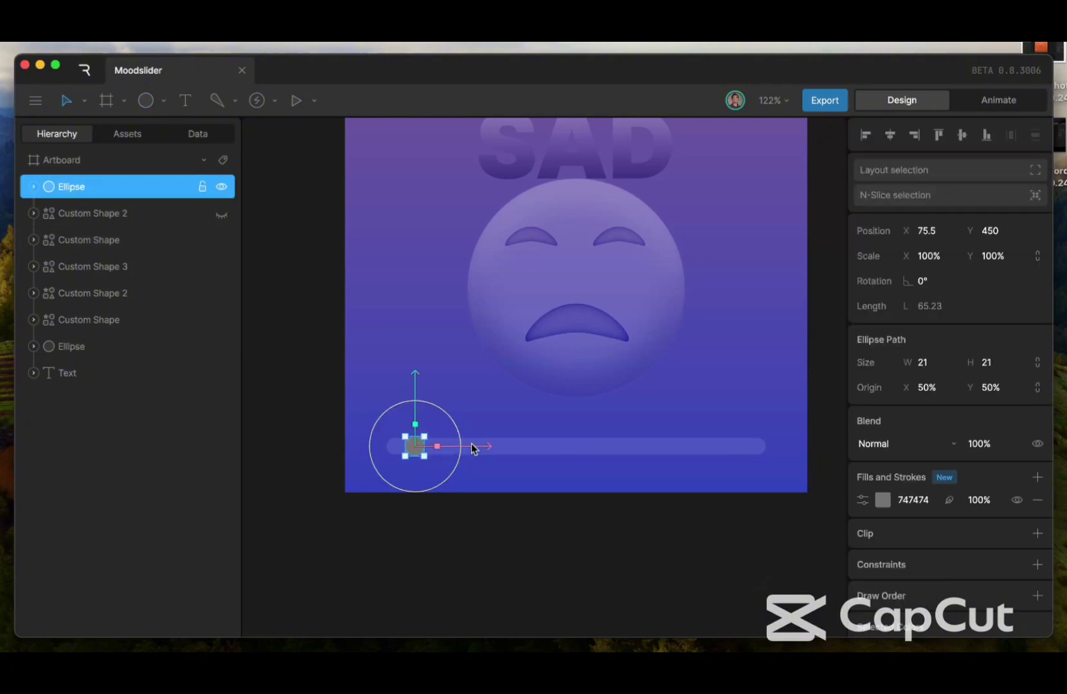
pyautogui.moveTo(480, 448); pyautogui.dragTo(466, 450)
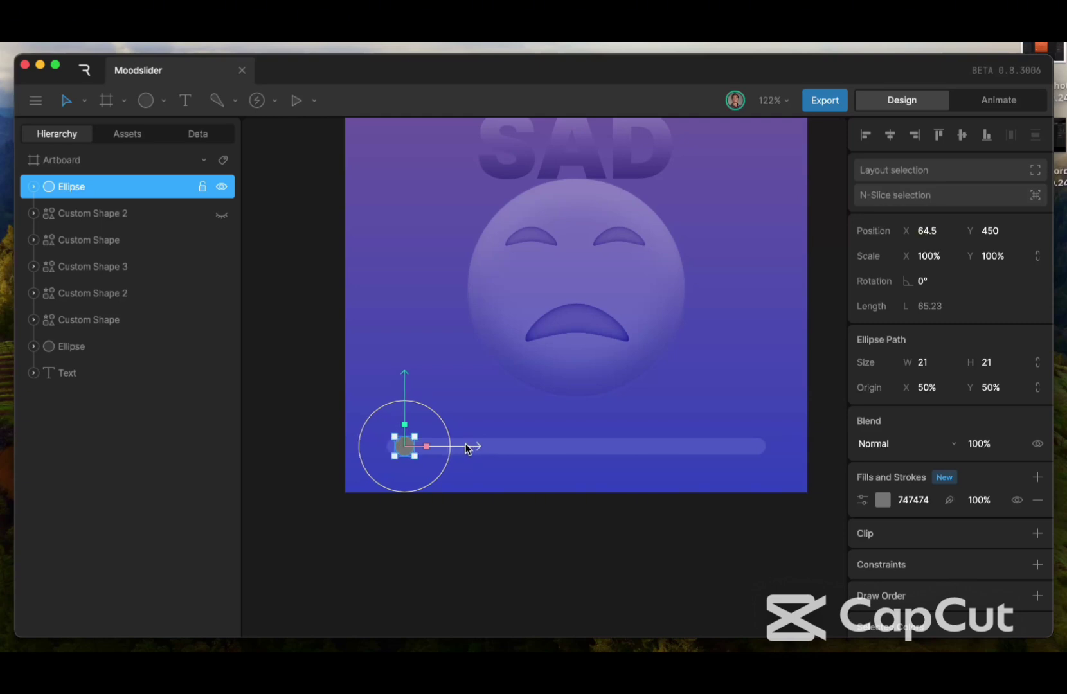
# Link the small circle's width and height and set its size to 12
pyautogui.click(1036, 361)
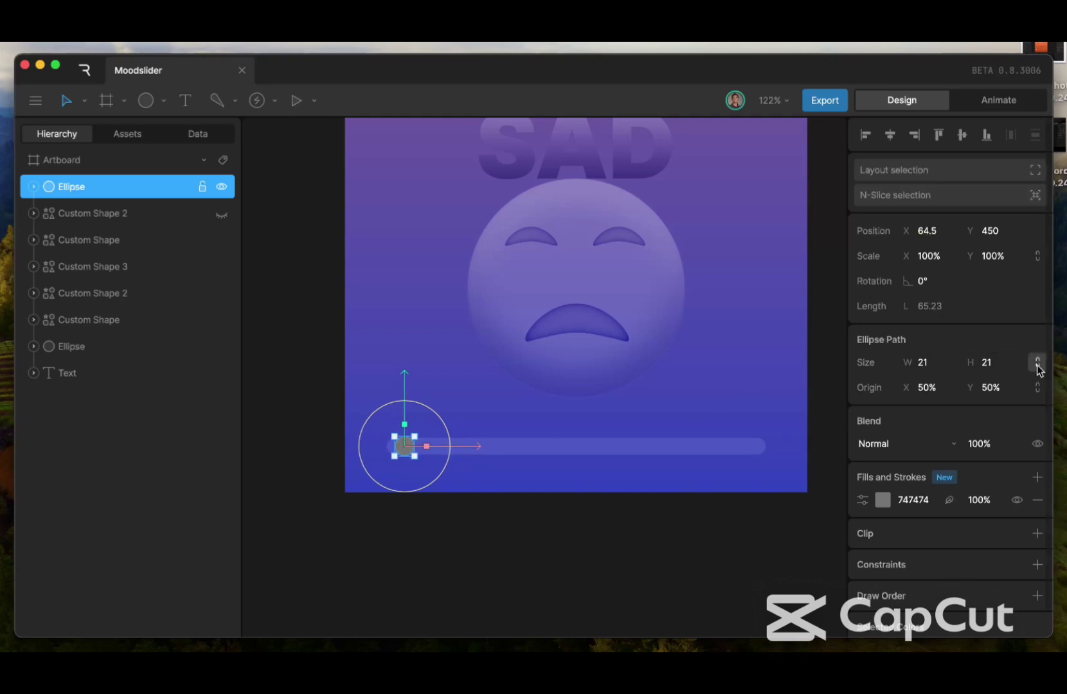
pyautogui.click(941, 364)
pyautogui.press('BackSpace')
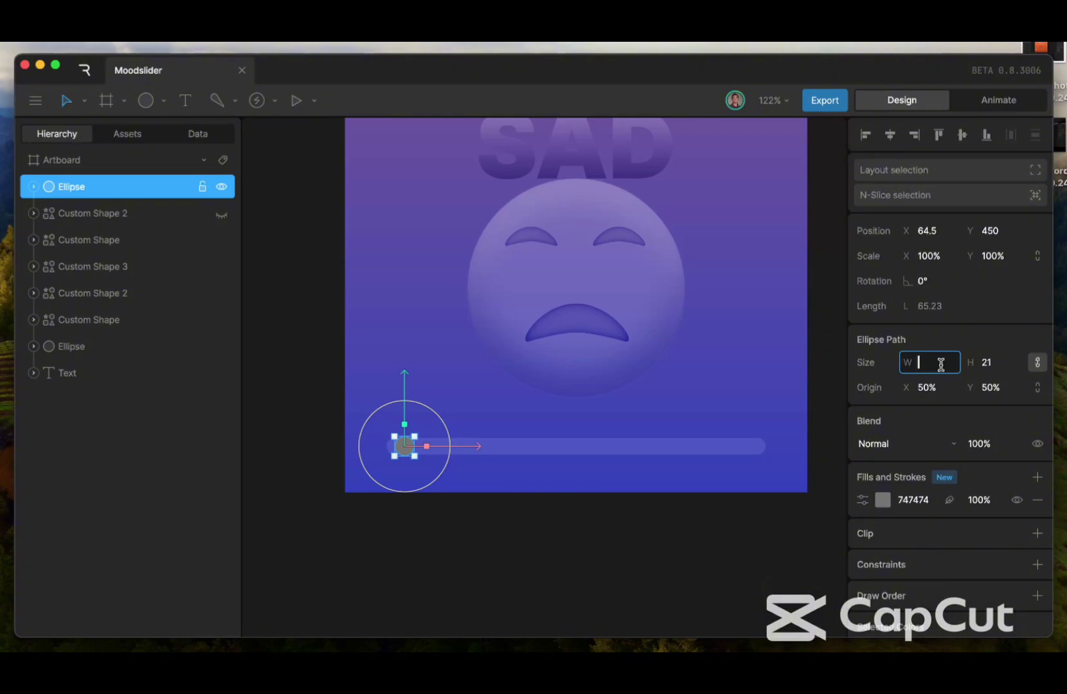
pyautogui.write('12')
pyautogui.press('Return')
pyautogui.click(567, 360)
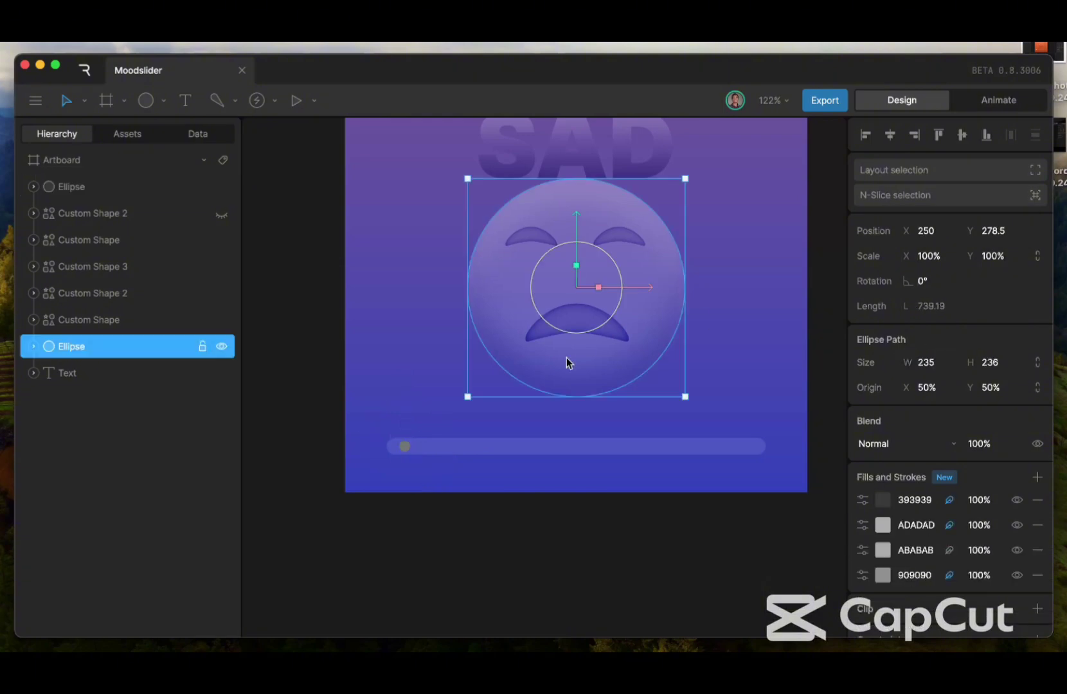
# Set the small circle's width and height to 16
pyautogui.click(405, 448)
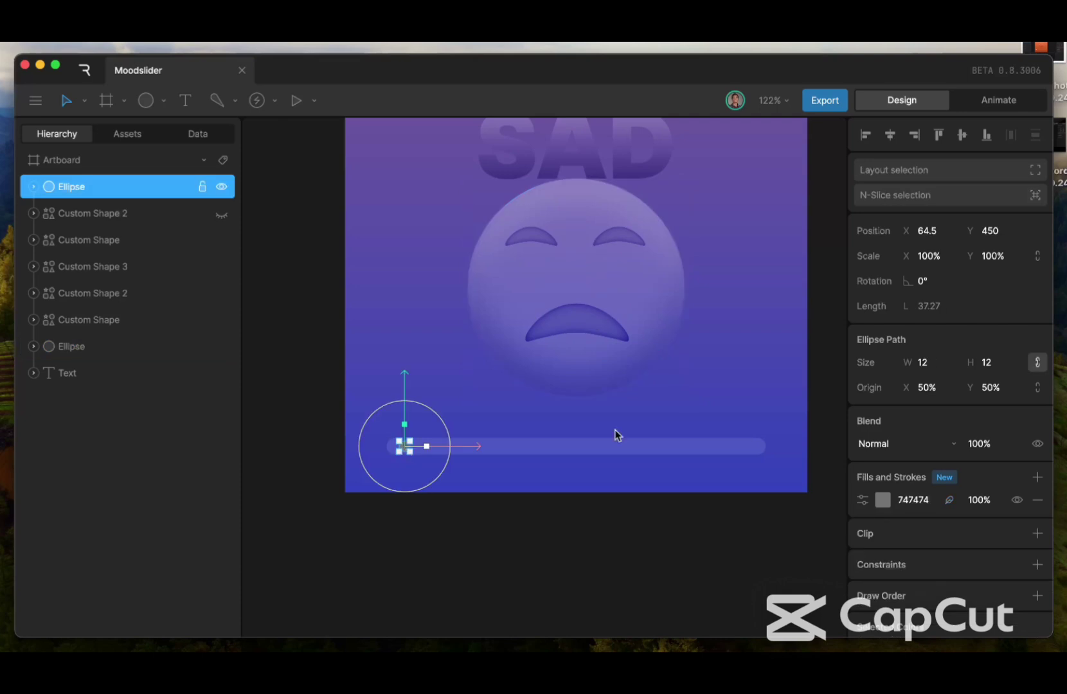
pyautogui.click(926, 359)
pyautogui.press('BackSpace')
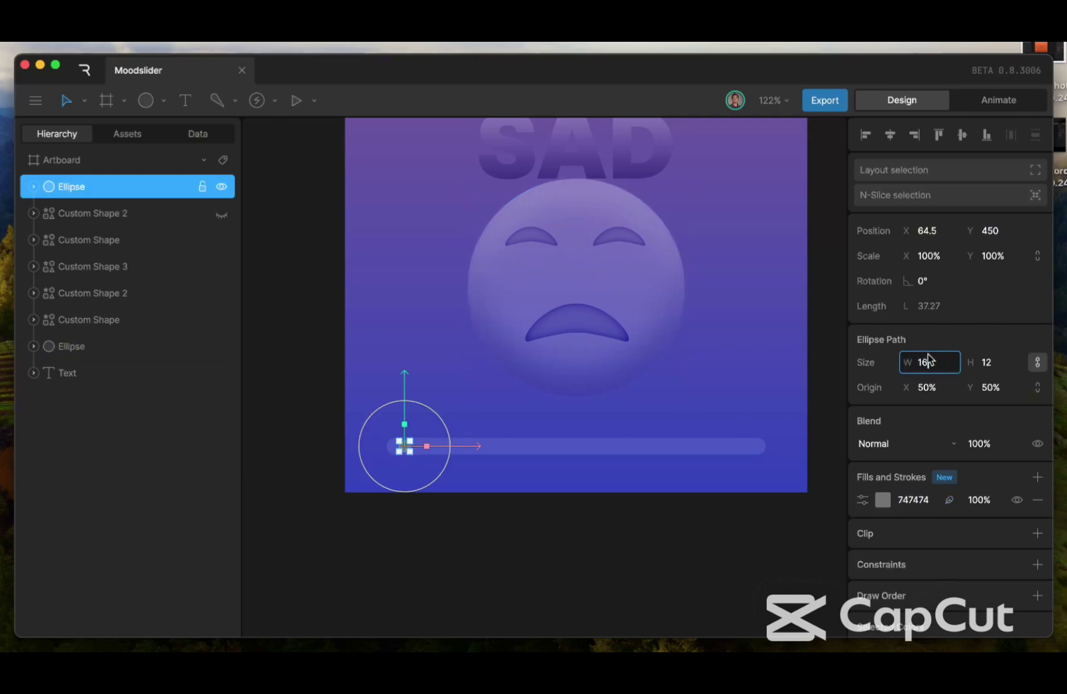
pyautogui.write('16')
pyautogui.press('Return')
pyautogui.click(630, 398)
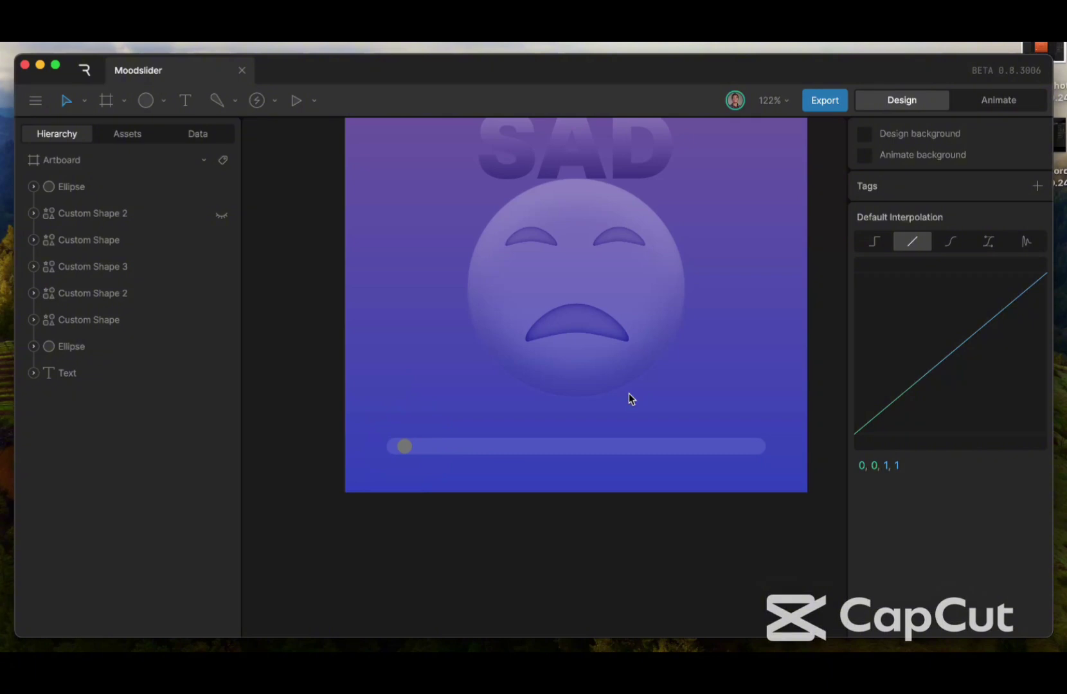
# Set the small circle's width and height to 14
pyautogui.click(409, 448)
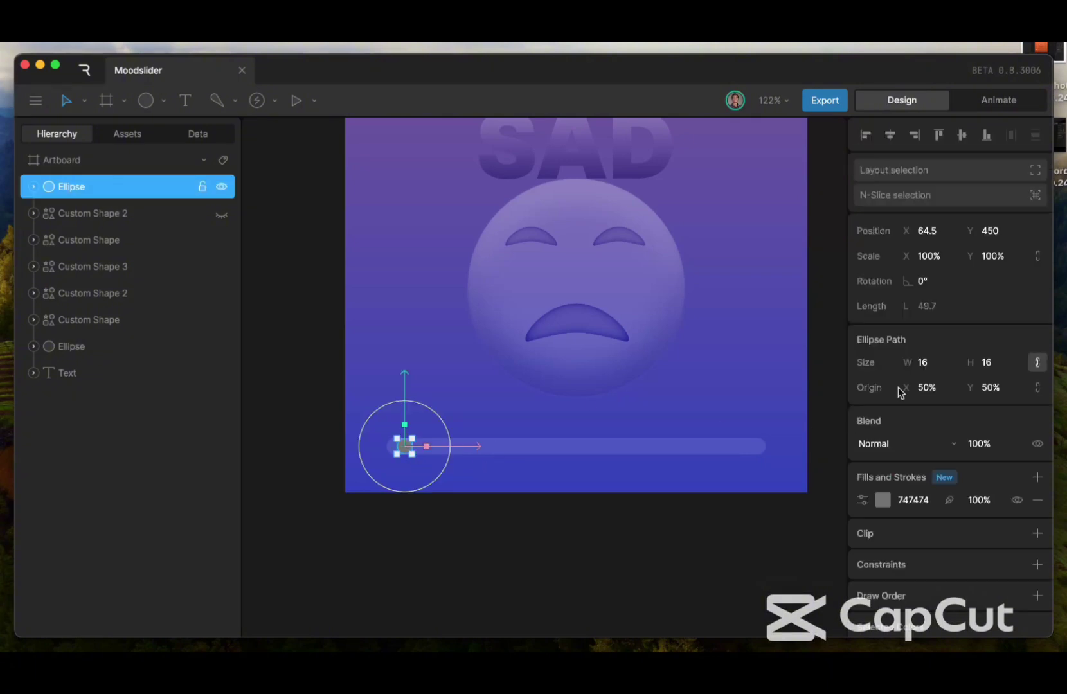
pyautogui.click(926, 365)
pyautogui.press('BackSpace')
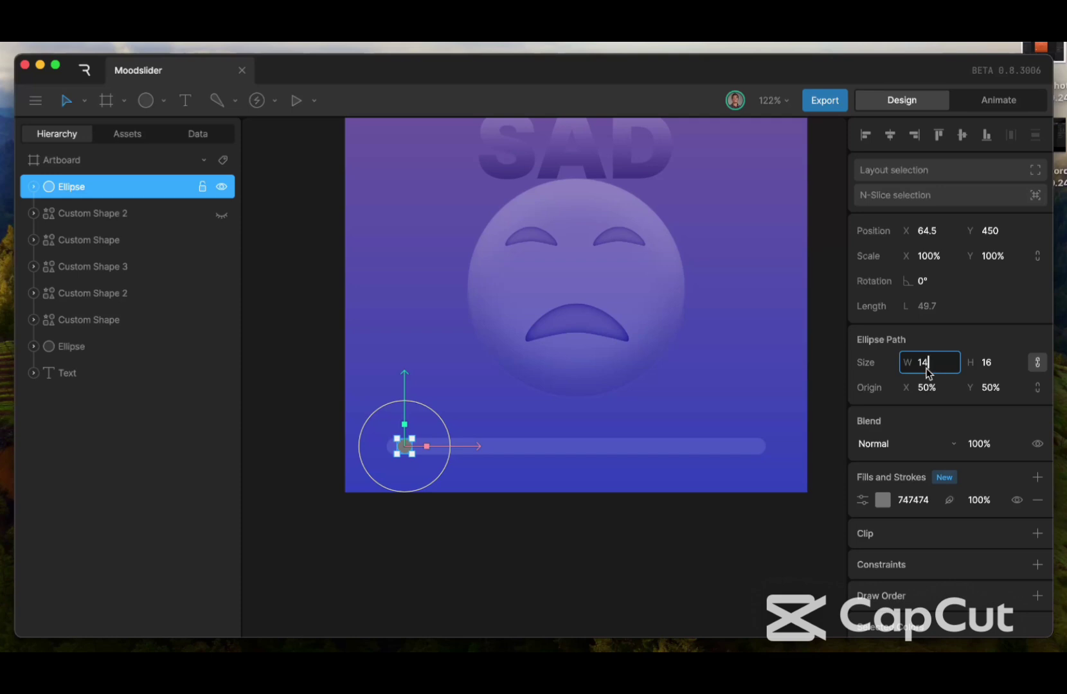
pyautogui.press('Return')
pyautogui.click(496, 405)
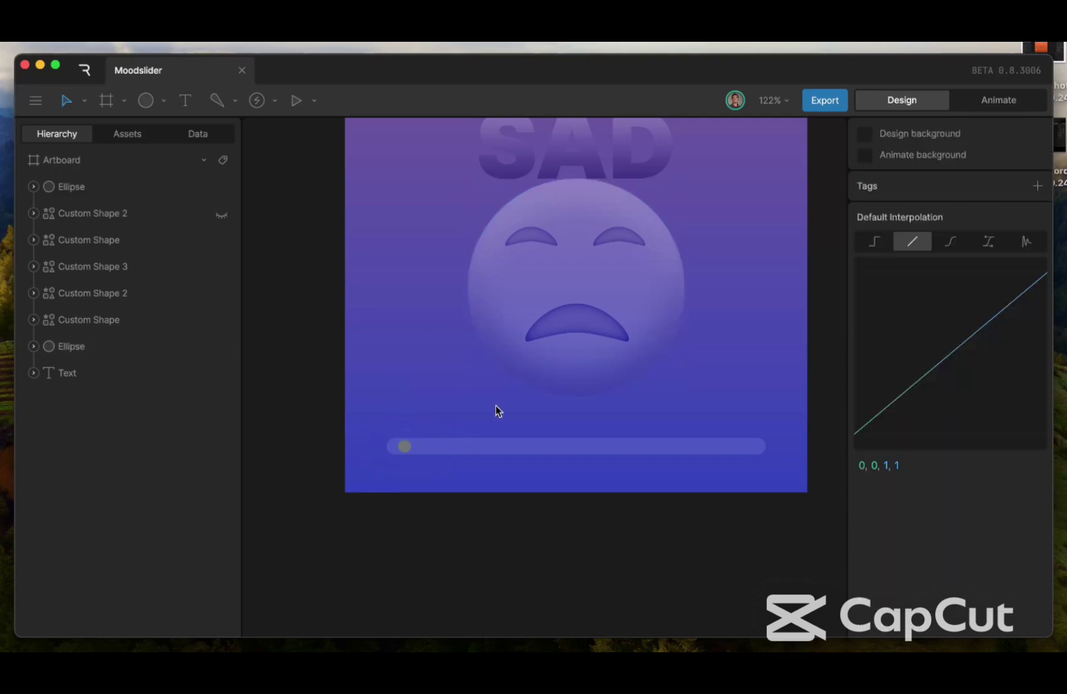
# Using the reference artboard for comparison, duplicate the path inside the small circle's shape and move the copy along the track to X 68
pyautogui.click(405, 450)
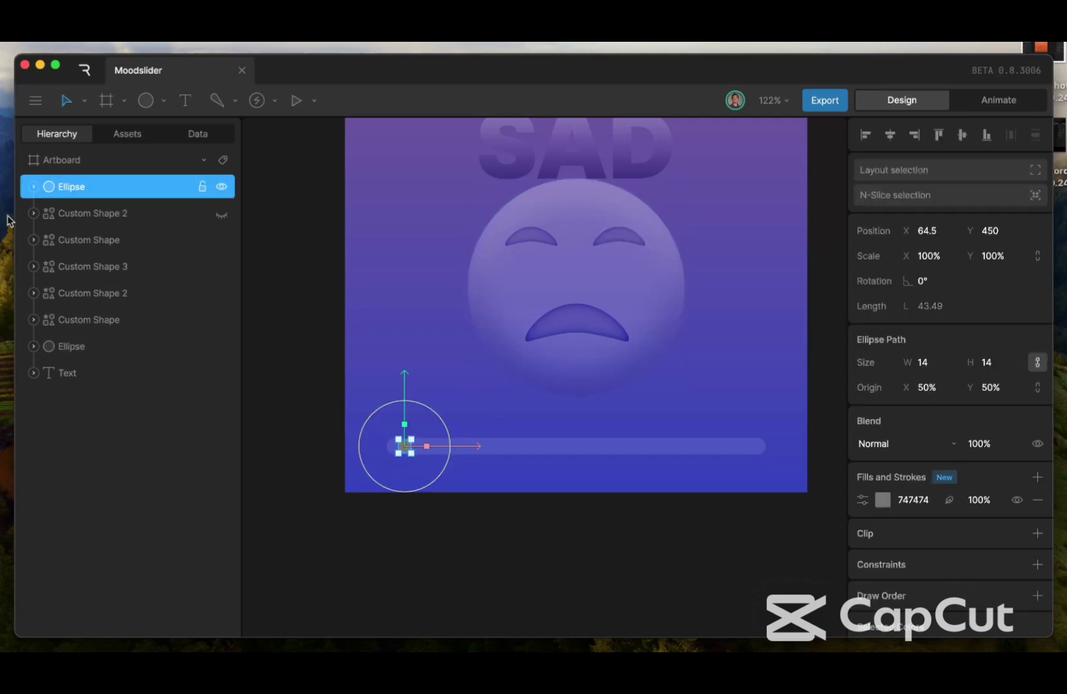
pyautogui.click(30, 187)
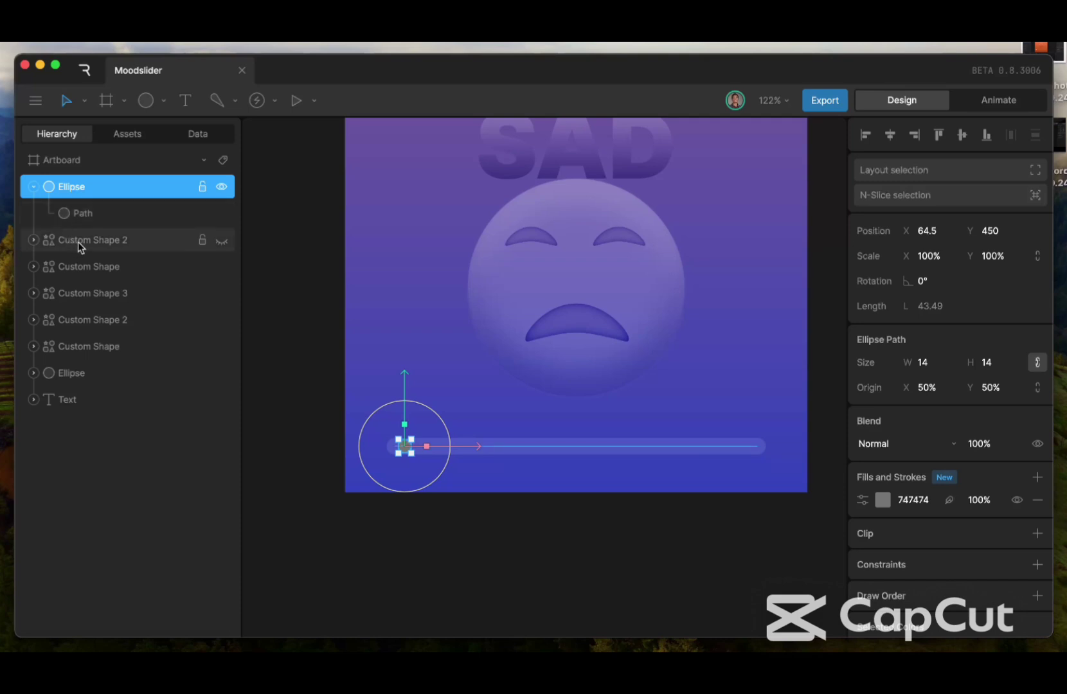
pyautogui.click(108, 220)
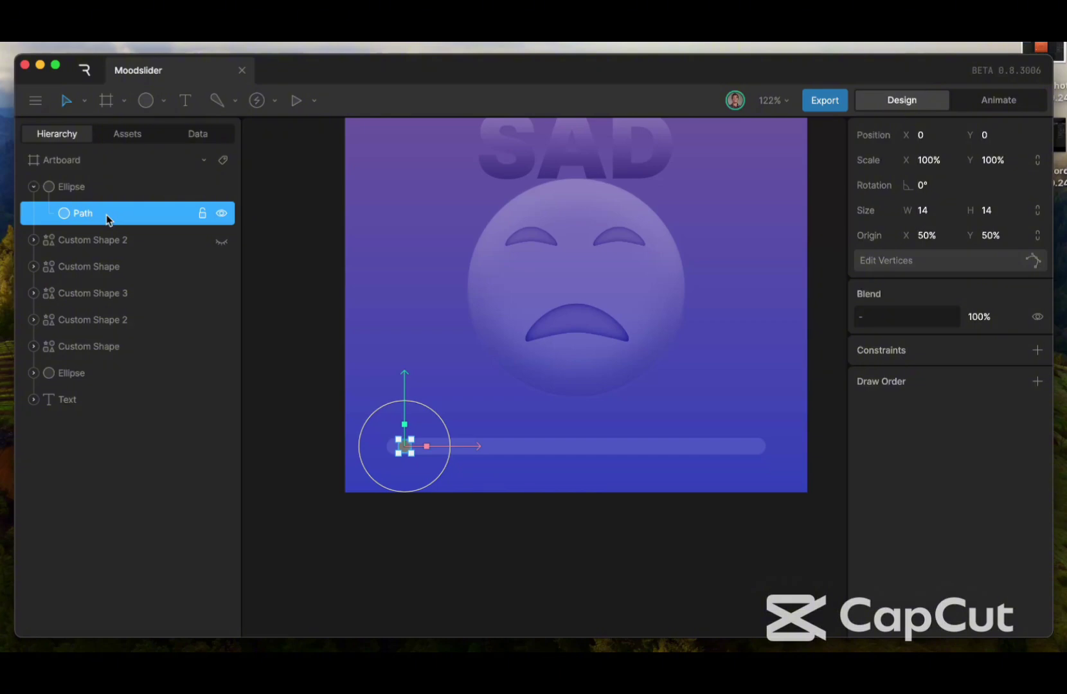
pyautogui.hscroll(-10, 462, 435)
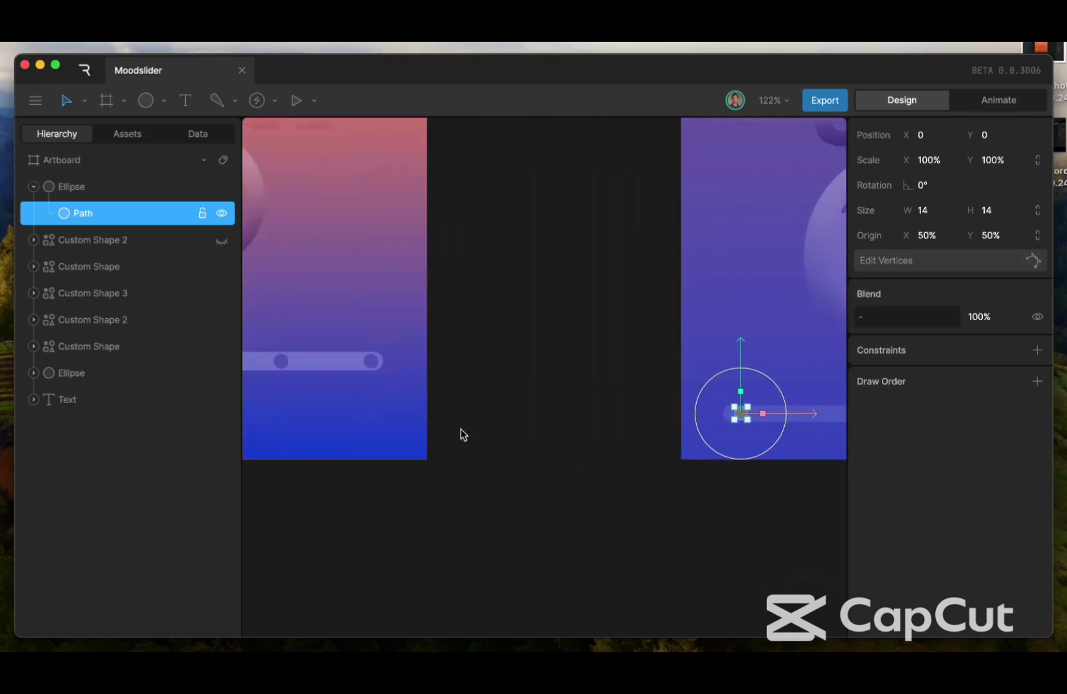
pyautogui.hscroll(10, 539, 408)
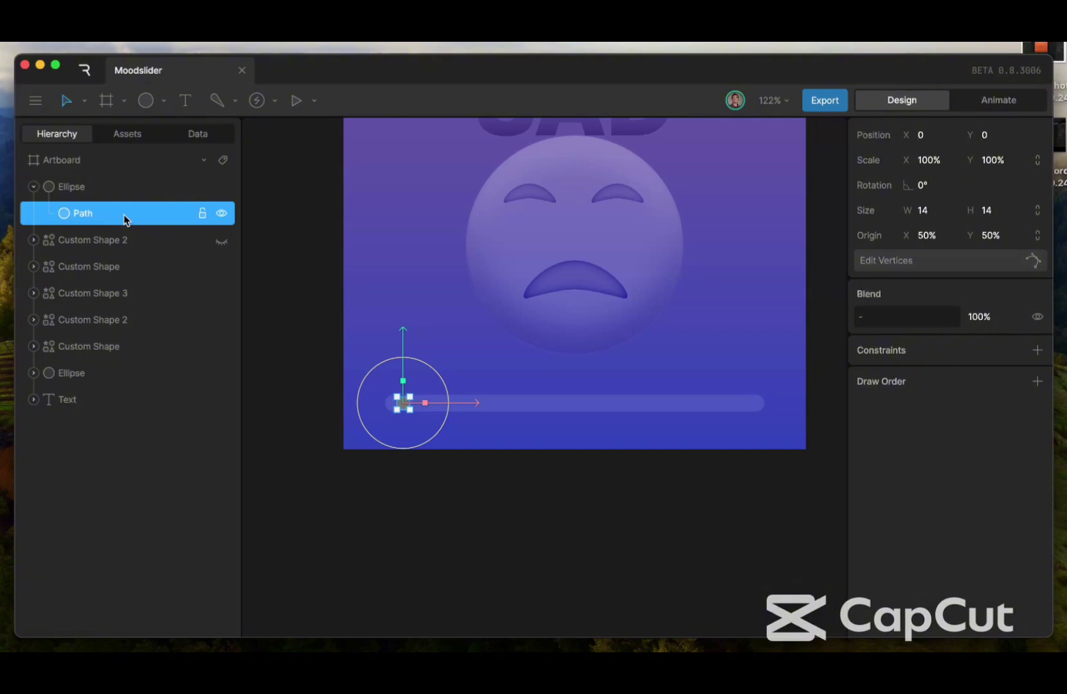
pyautogui.press('super+d')
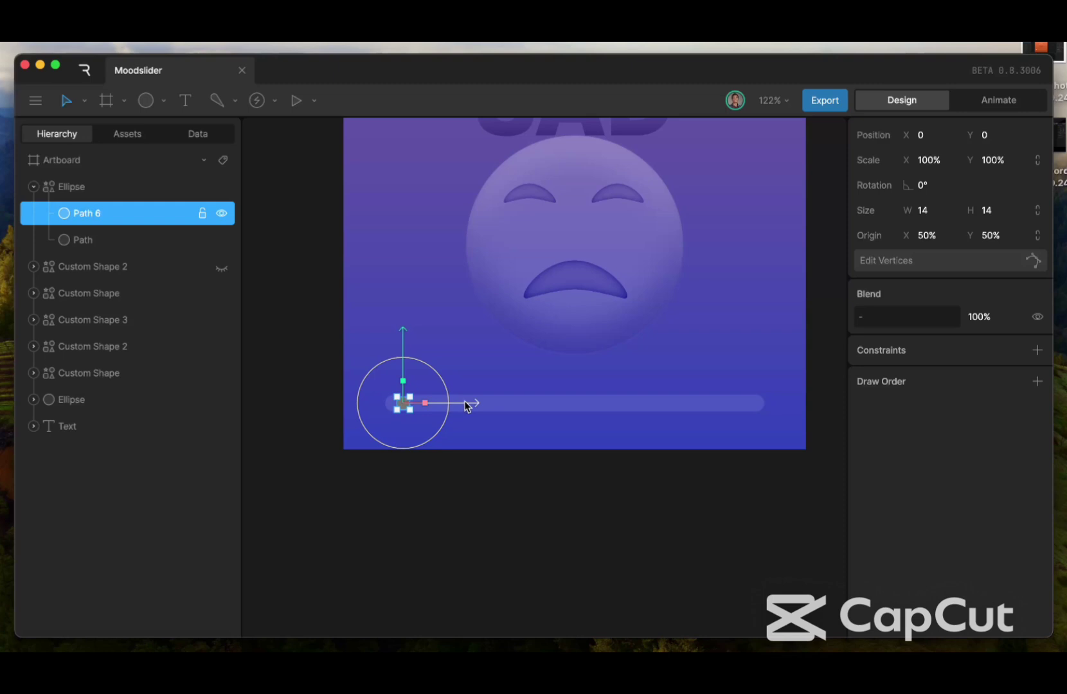
pyautogui.moveTo(469, 402); pyautogui.dragTo(522, 406)
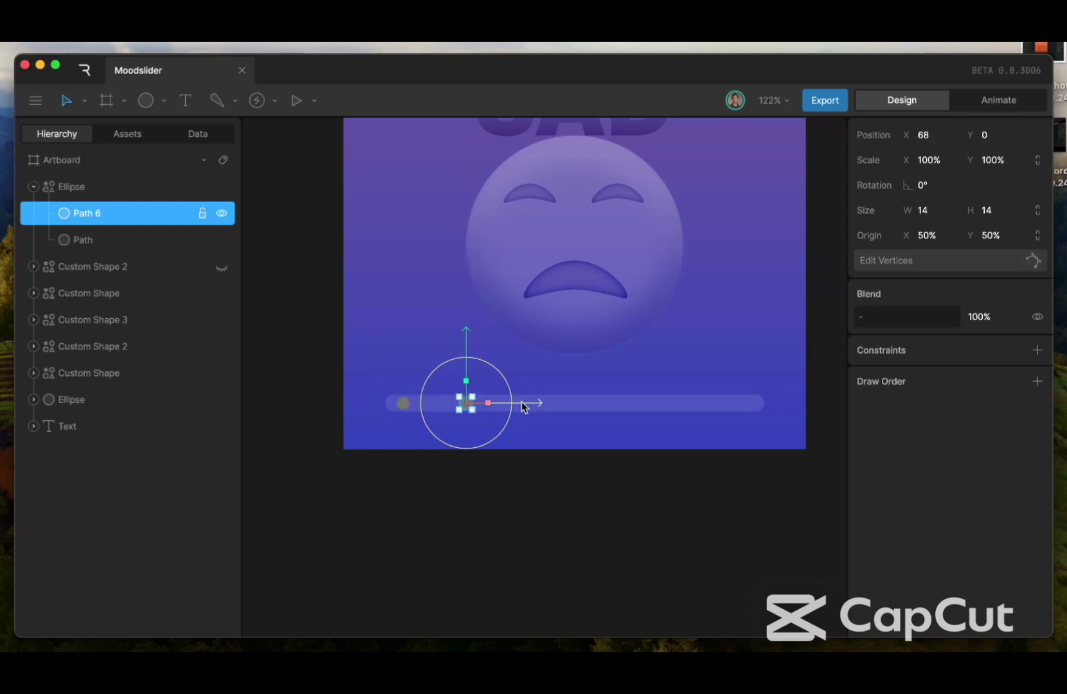
# Add three more copies of the dot path along the track, at about X 179.5, 284 and 374.5
pyautogui.press('super+d')
pyautogui.moveTo(521, 406); pyautogui.dragTo(631, 403)
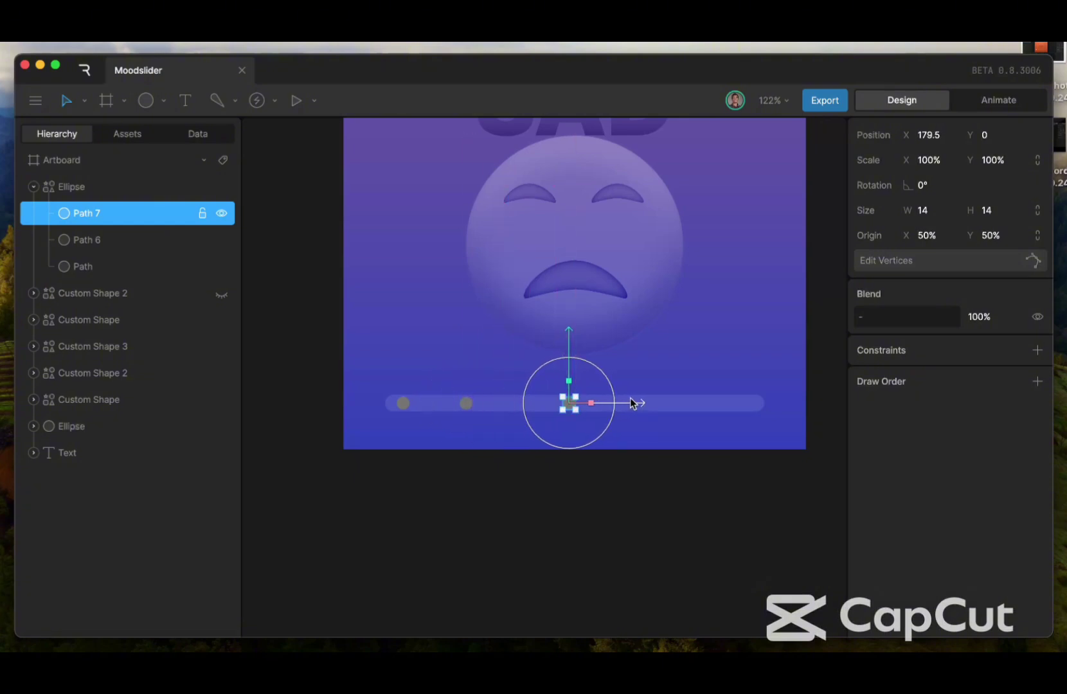
pyautogui.press('super+d')
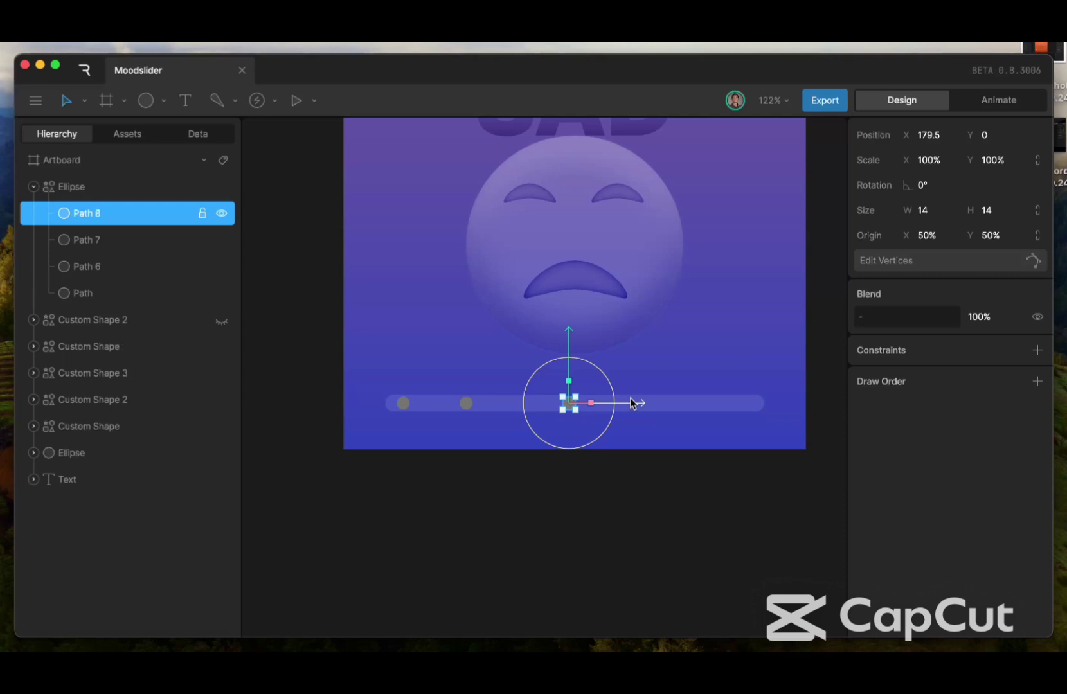
pyautogui.moveTo(632, 403); pyautogui.dragTo(738, 403)
pyautogui.press('super+d')
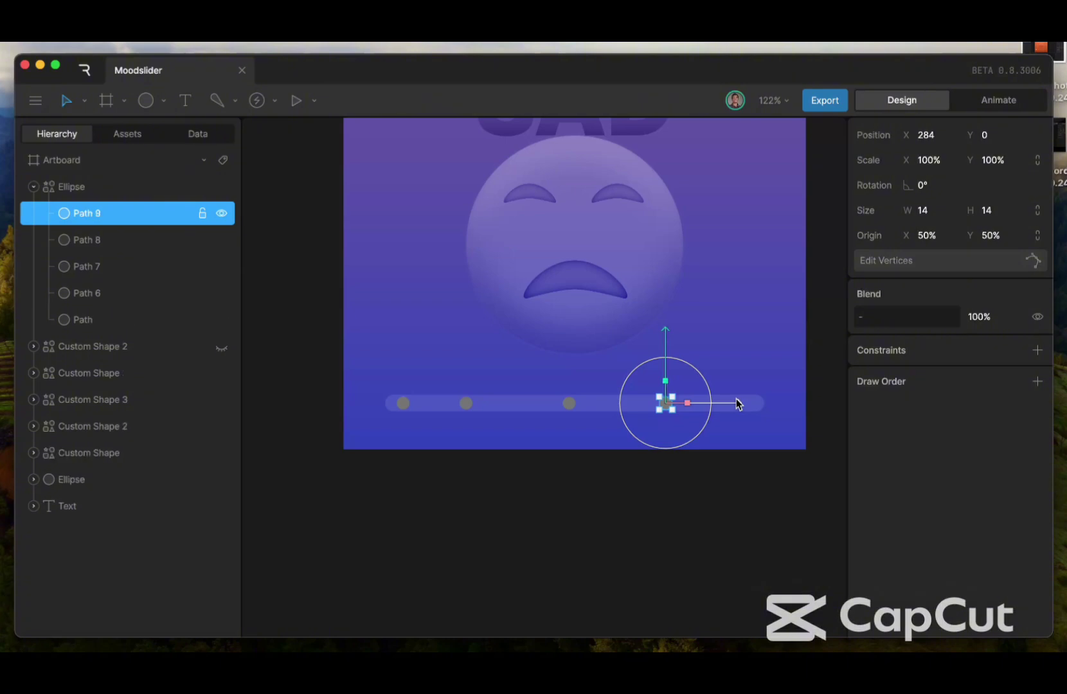
pyautogui.moveTo(726, 410); pyautogui.dragTo(813, 412)
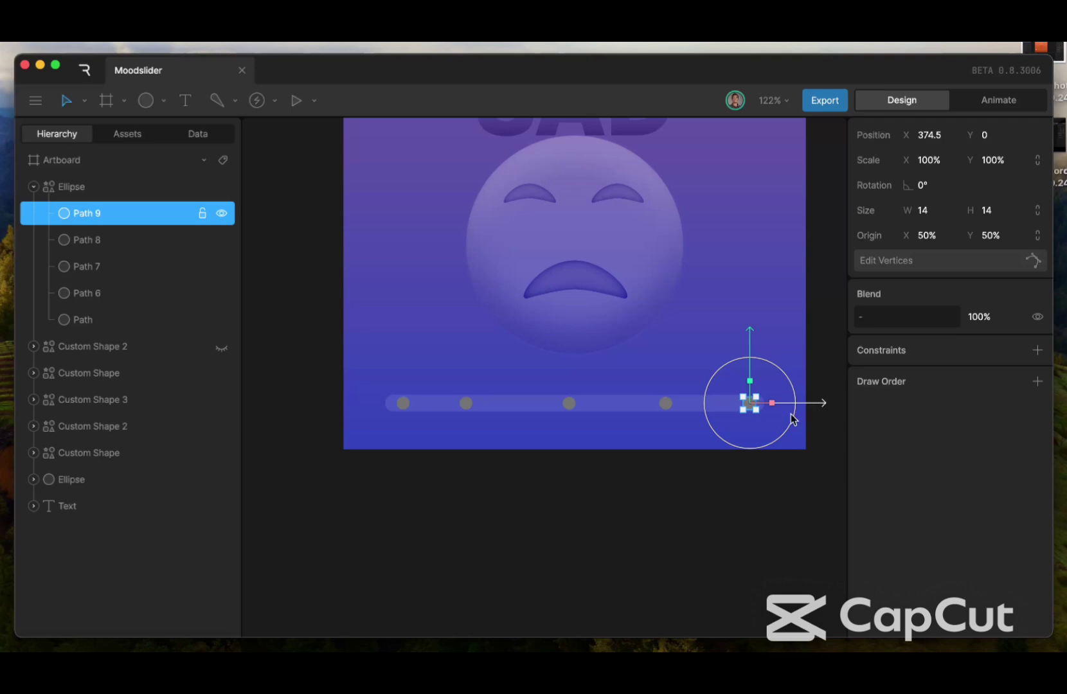
pyautogui.click(770, 493)
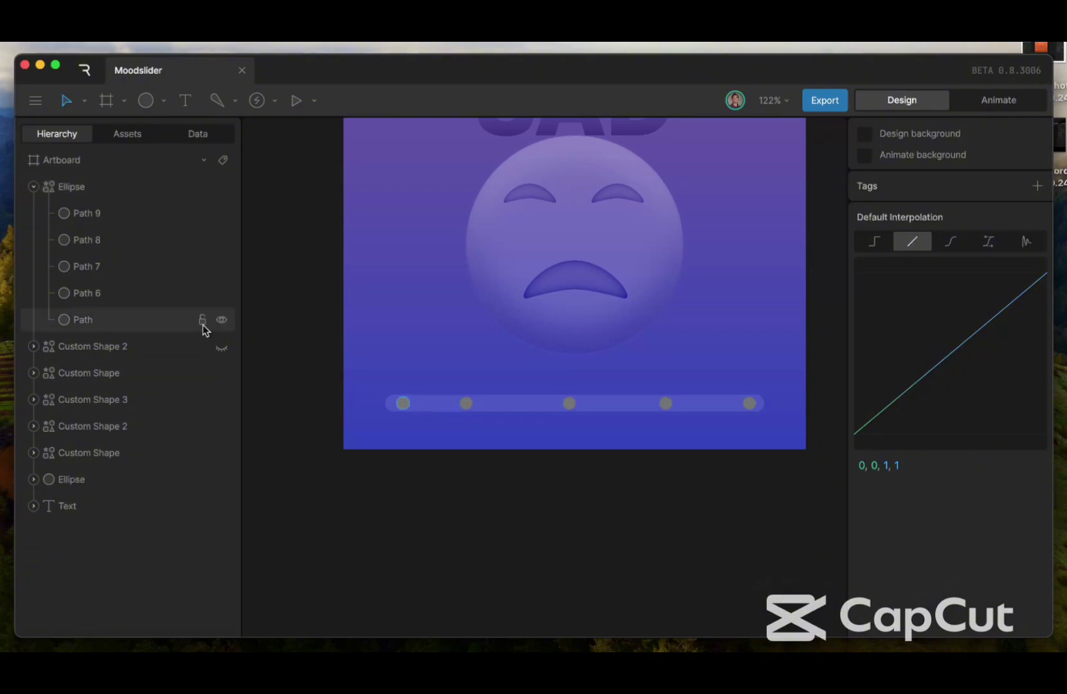
# Even out the dot spacing by moving the second dot from the left to X 84
pyautogui.click(134, 287)
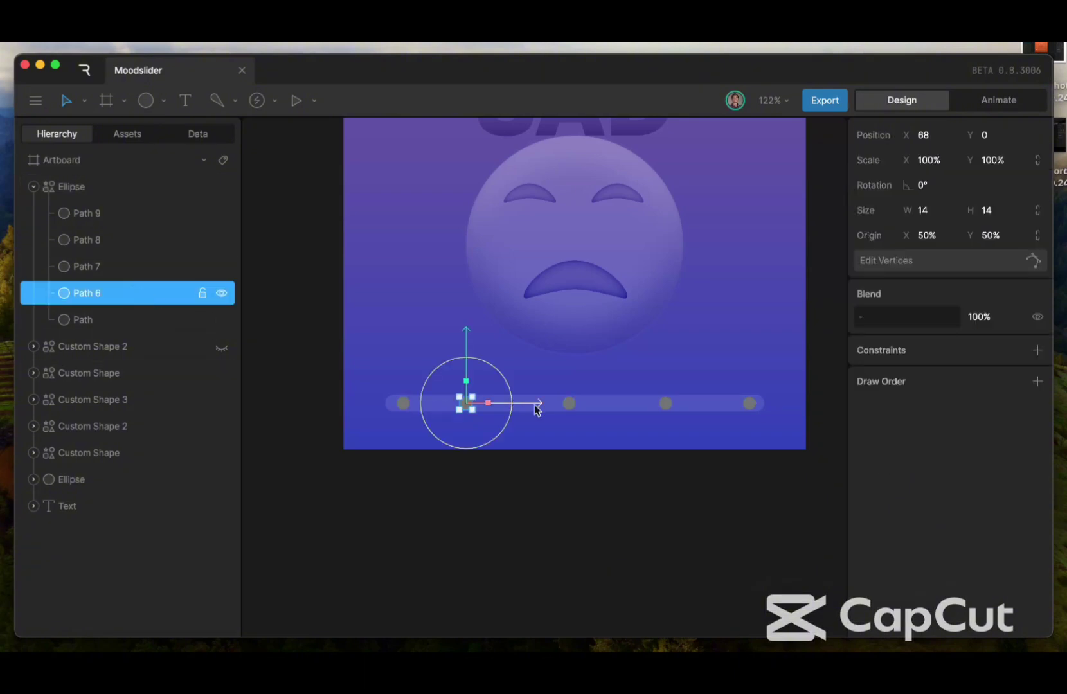
pyautogui.moveTo(528, 406); pyautogui.dragTo(545, 408)
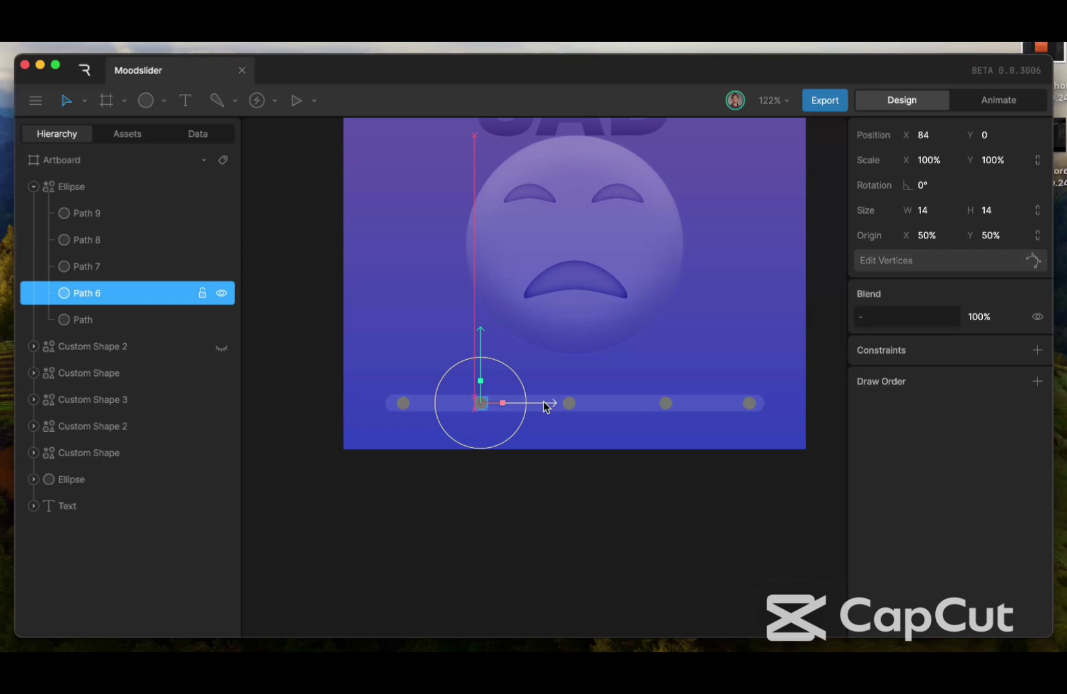
pyautogui.click(572, 451)
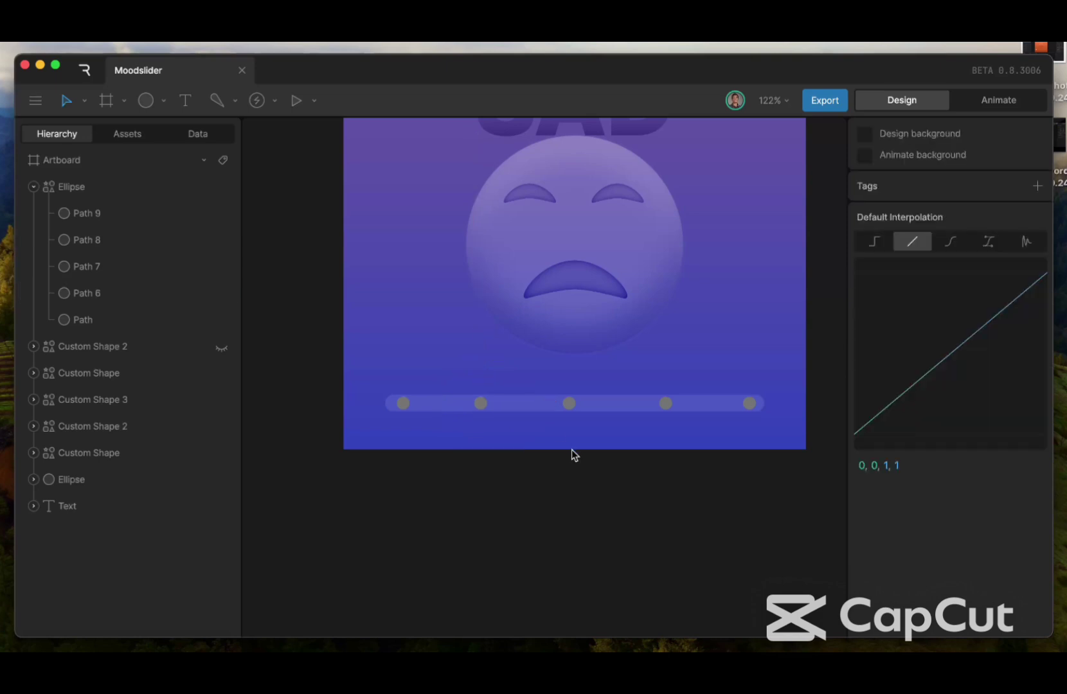
# Set the blend mode of the five-dot track shape's fill to Soft Light
pyautogui.click(481, 404)
pyautogui.scroll(-2, 913, 495)
pyautogui.scroll(-5, 912, 495)
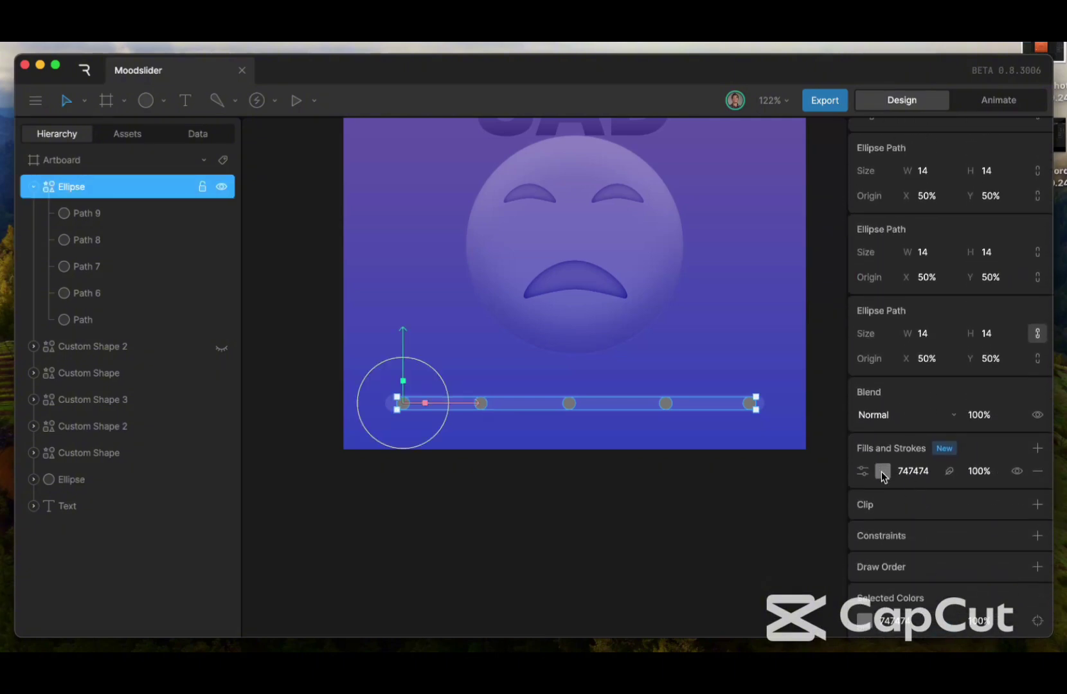
pyautogui.click(862, 471)
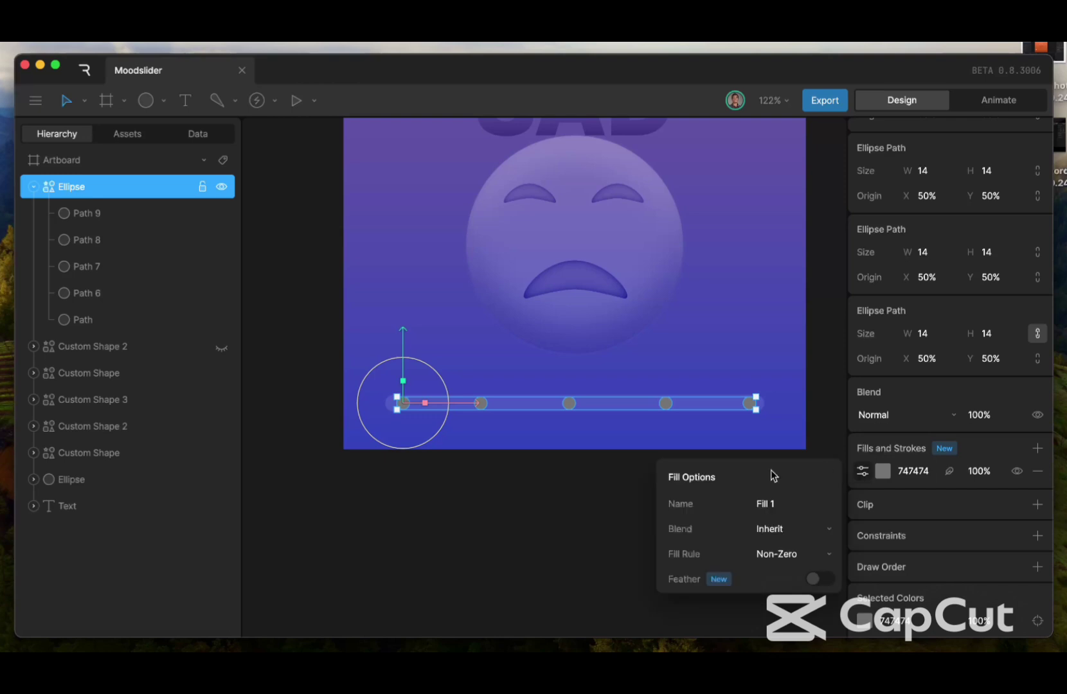
pyautogui.click(765, 528)
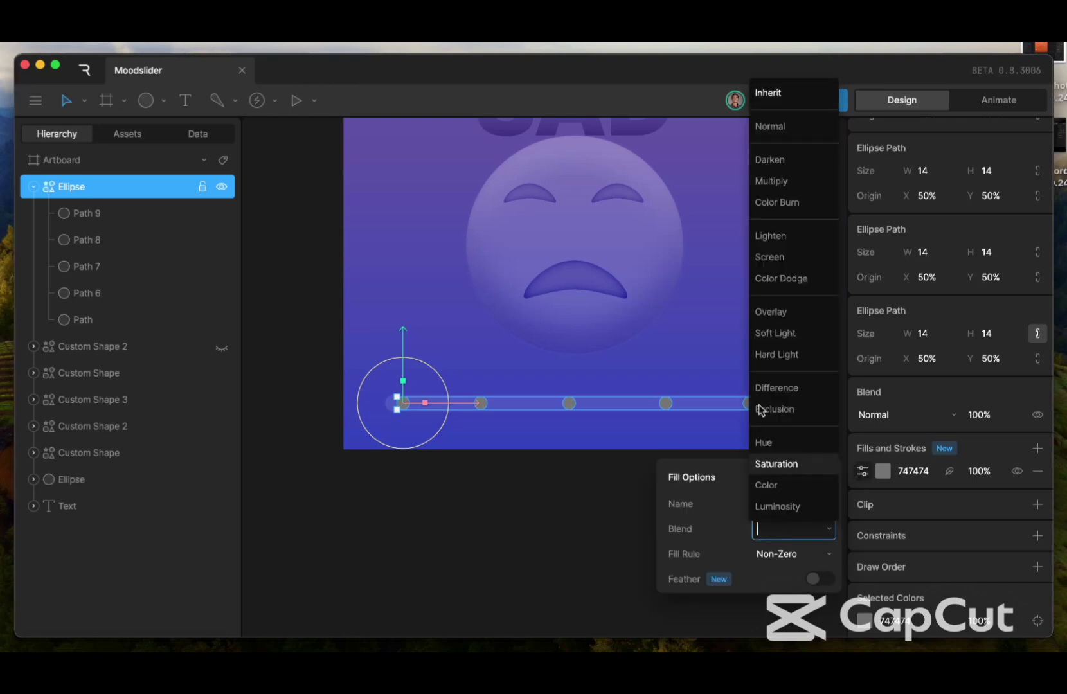
pyautogui.click(771, 333)
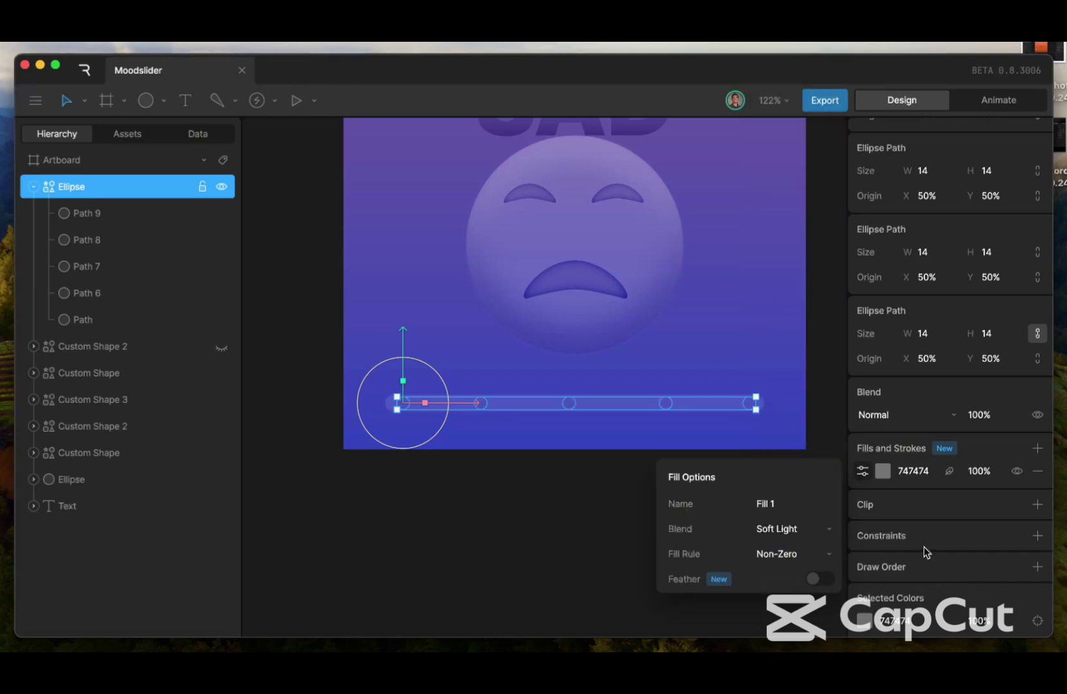
# Darken the five-dot shape's solid fill to 424242 and collapse its paths in the hierarchy
pyautogui.click(882, 476)
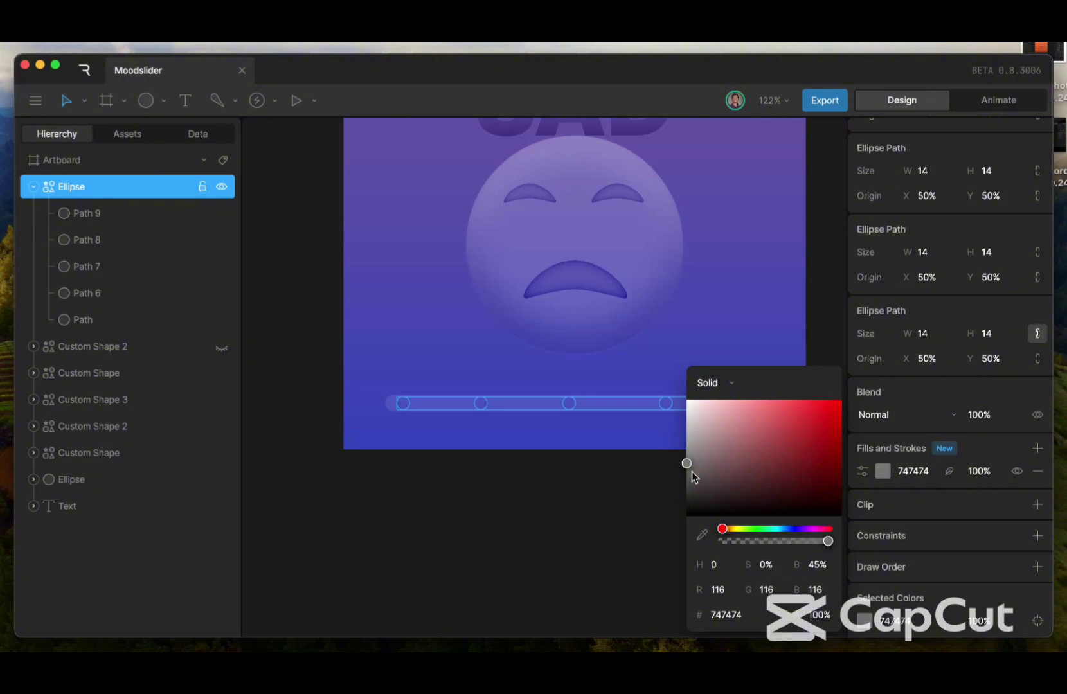
pyautogui.moveTo(688, 467); pyautogui.dragTo(686, 486)
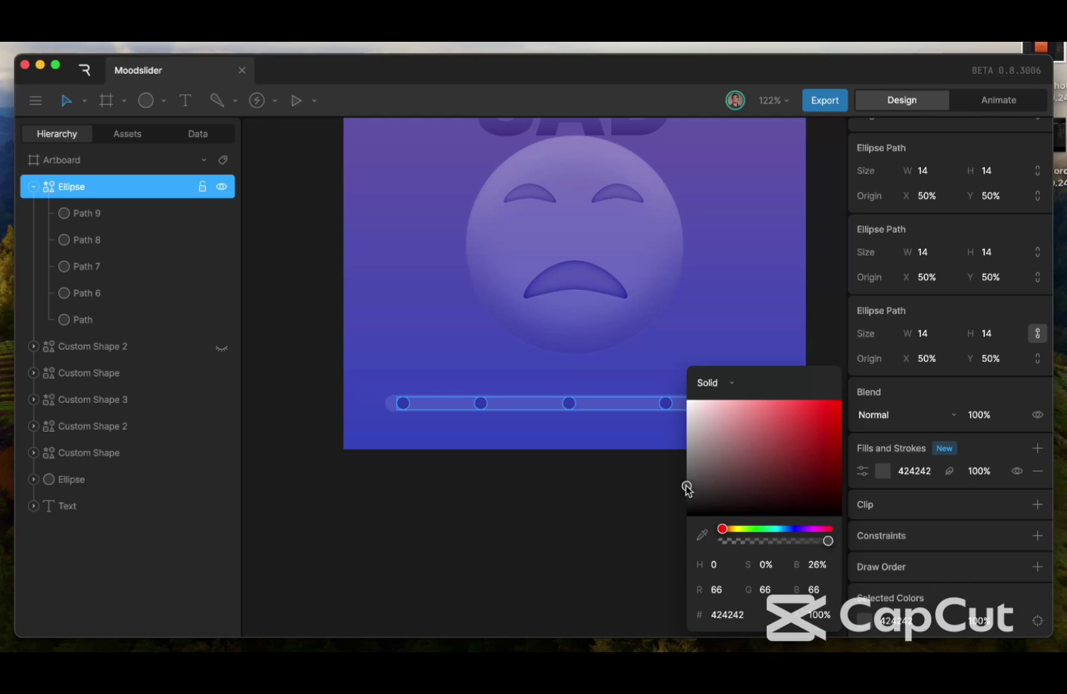
pyautogui.click(552, 436)
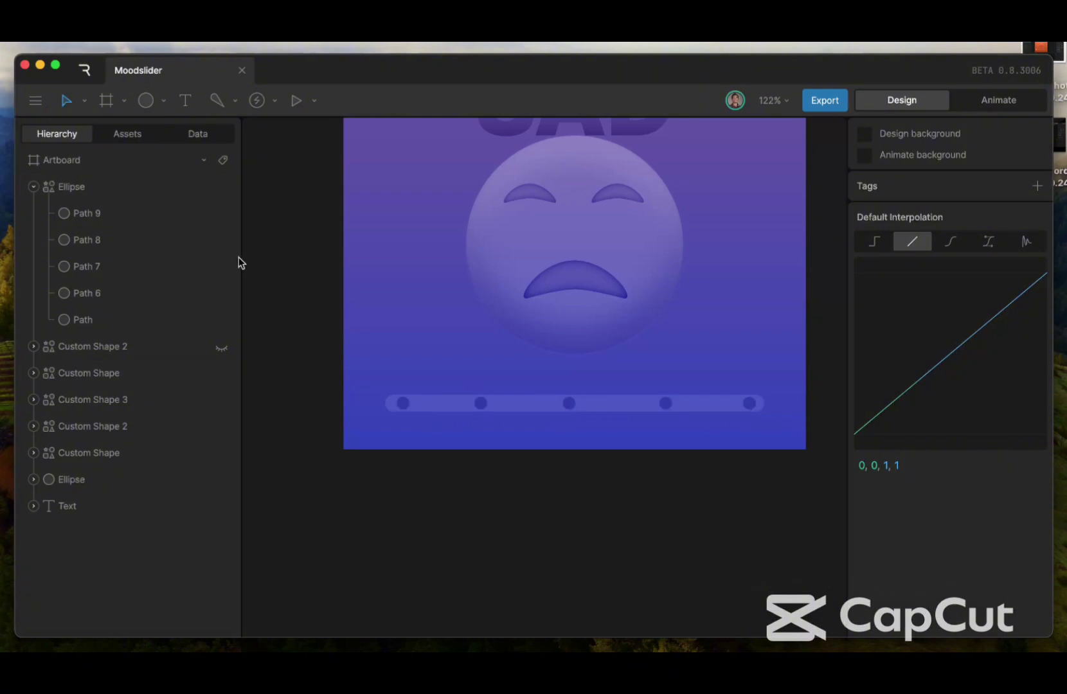
pyautogui.click(33, 188)
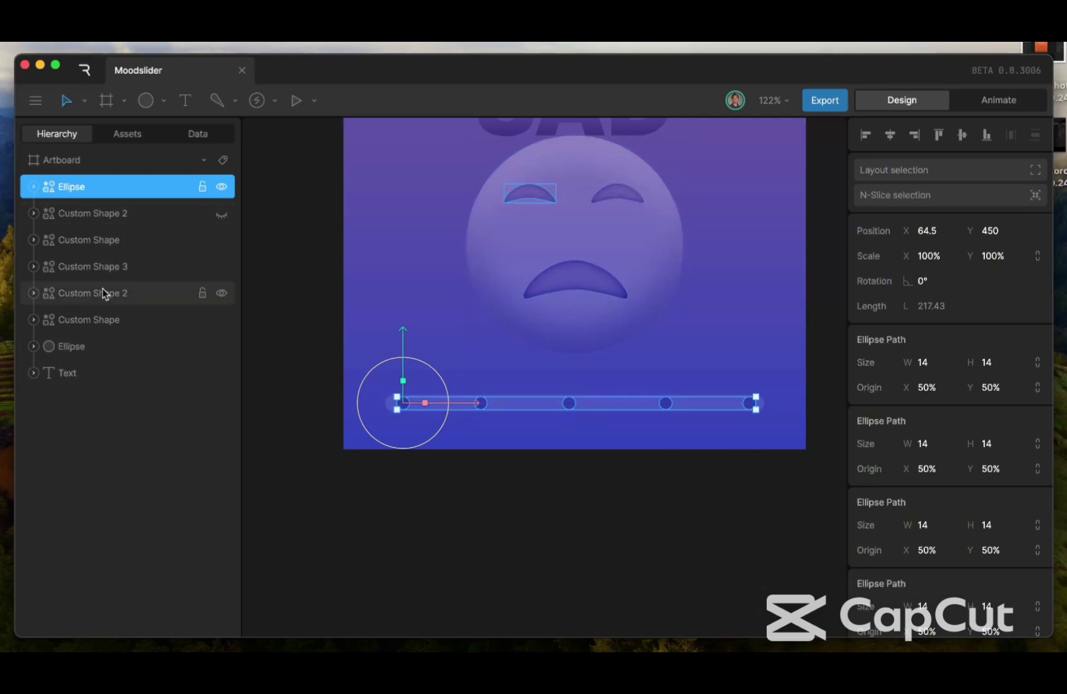
pyautogui.click(380, 330)
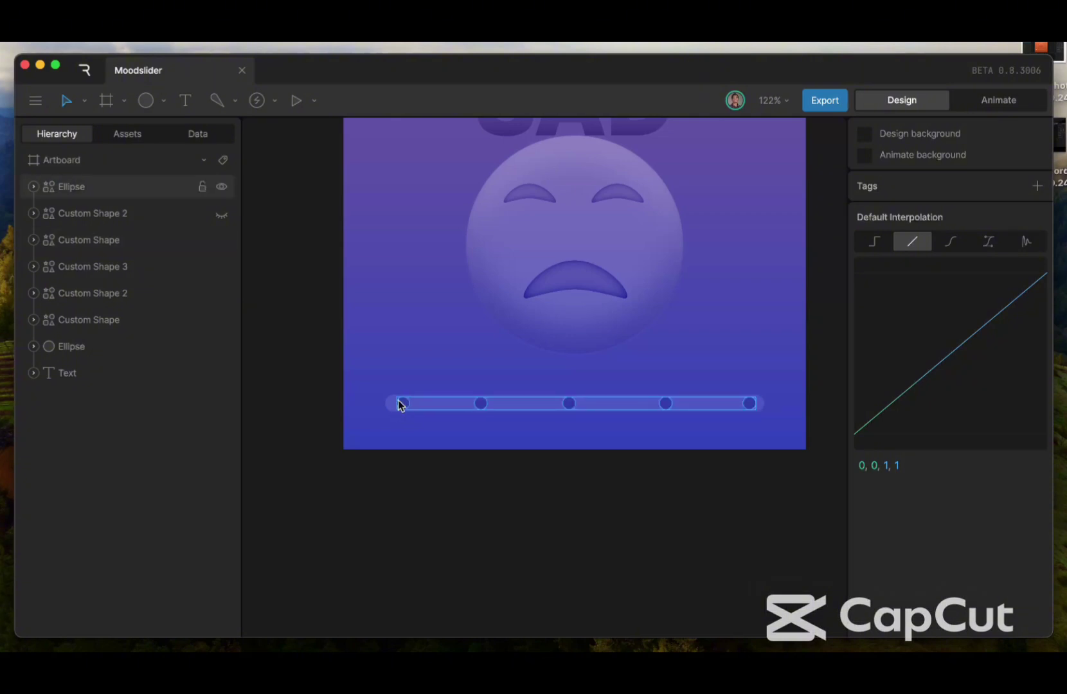
# Draw a slider knob circle about 35 by 35 over the track's first dot, at about X 57.5, Y 450
pyautogui.press('o')
pyautogui.moveTo(398, 399)
pyautogui.mouseDown()
pyautogui.moveTo(434, 433)
pyautogui.moveTo(392, 411)
pyautogui.mouseUp()
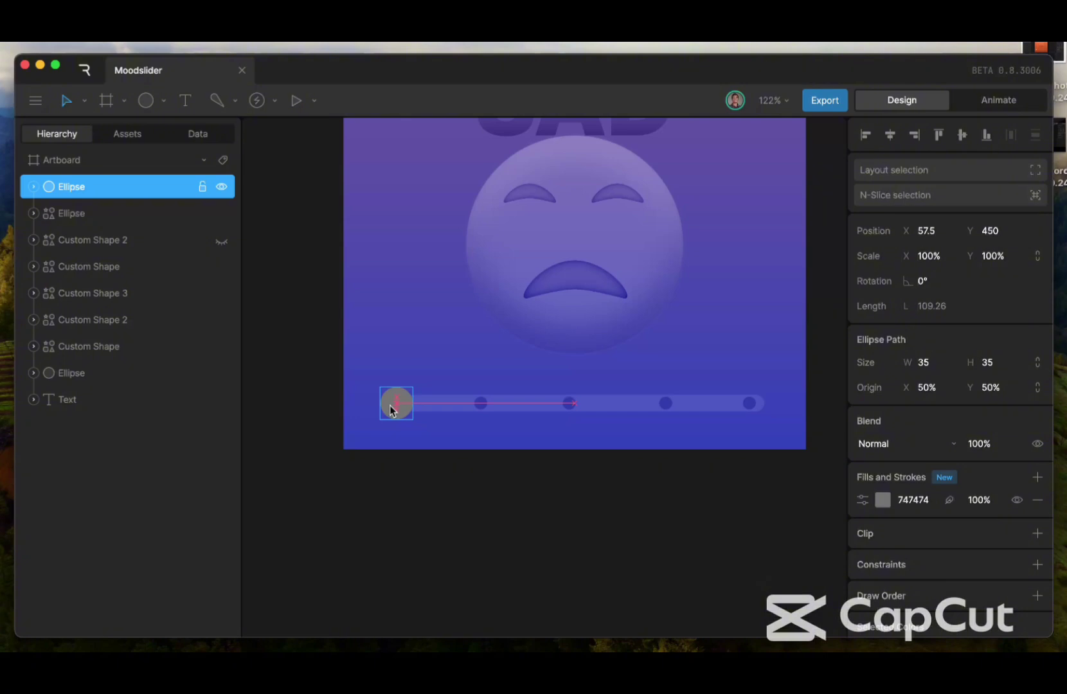
pyautogui.click(505, 437)
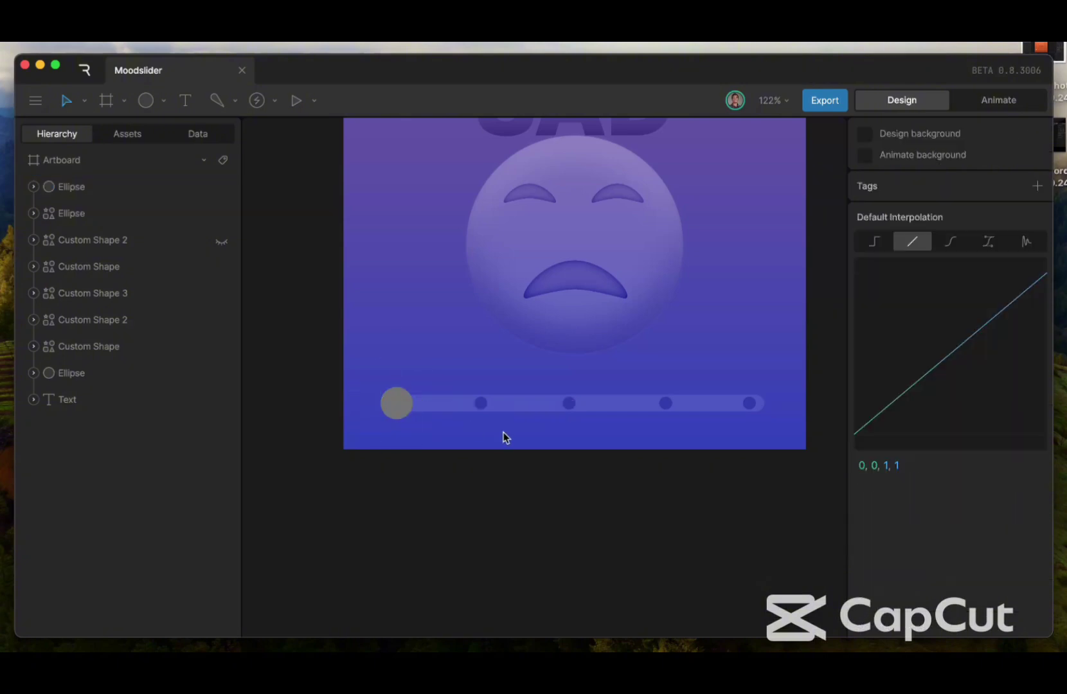
# Open the new knob circle's fill color for editing
pyautogui.click(396, 403)
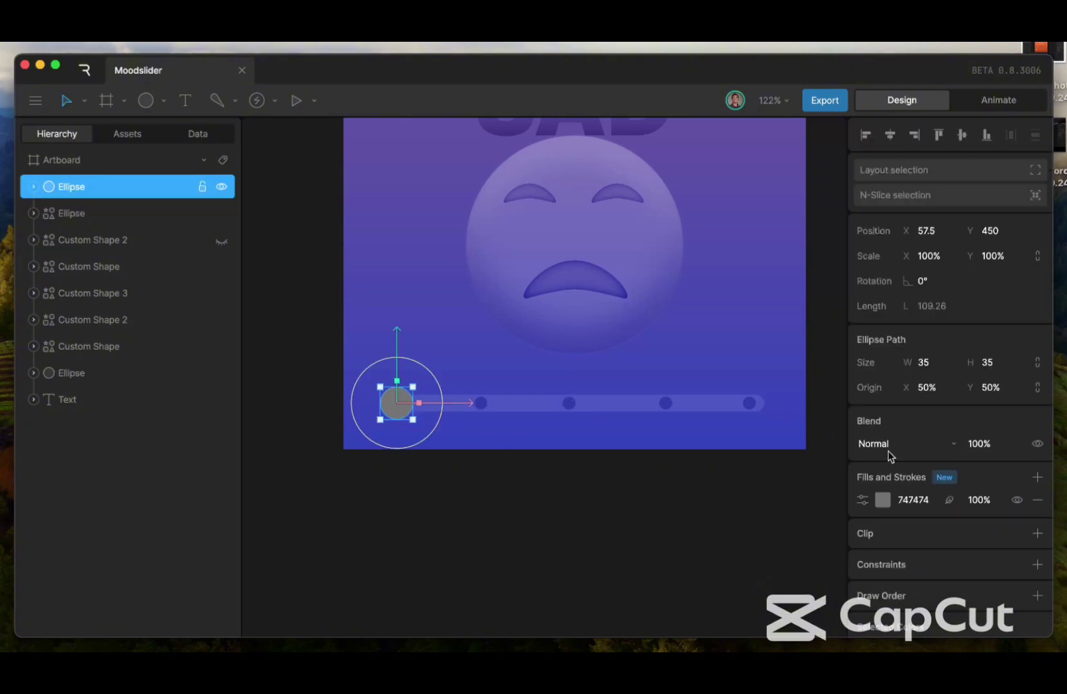
pyautogui.click(883, 500)
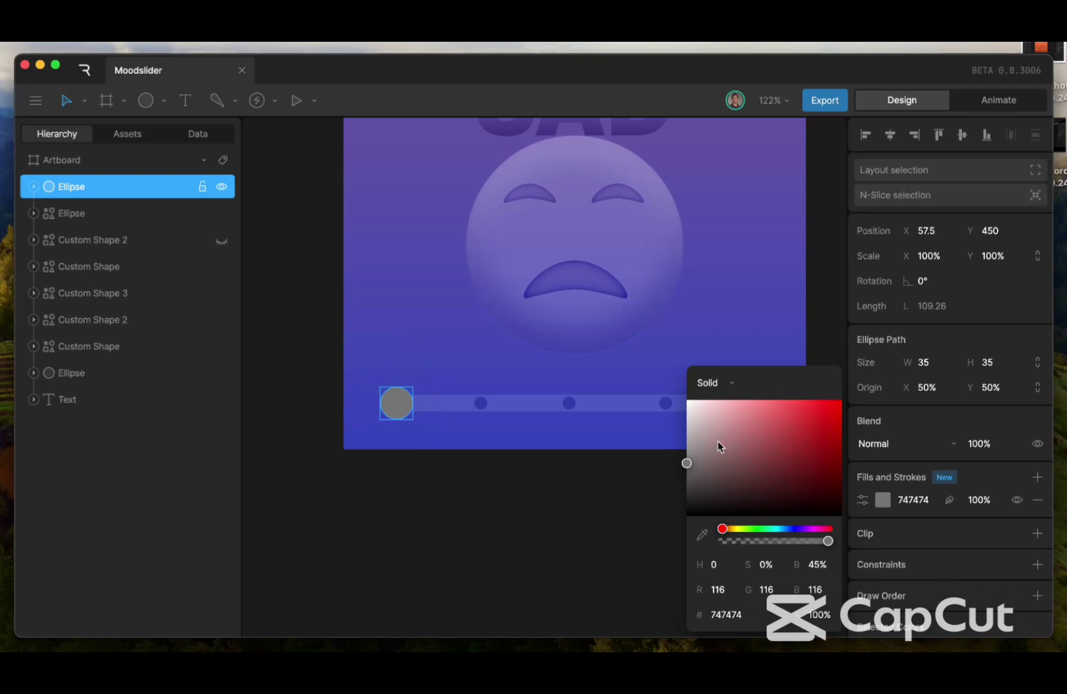
# Lighten the round slider handle's fill to CBCBCB and add a feathered duplicate of that fill using the Clockwise fill rule
pyautogui.moveTo(686, 462); pyautogui.dragTo(682, 423)
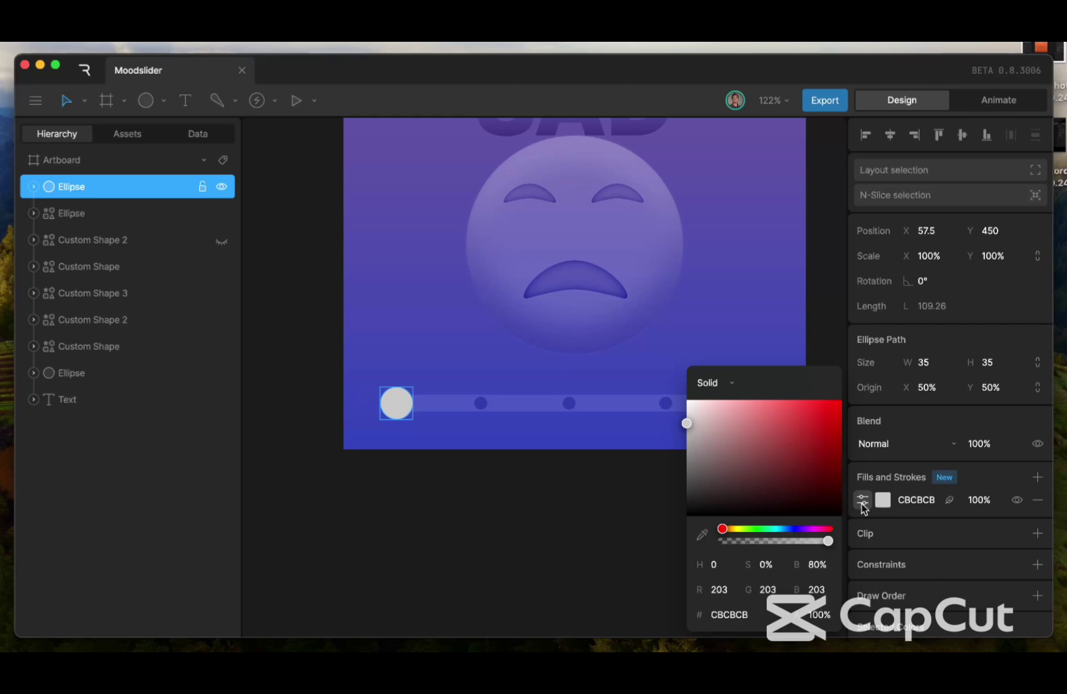
pyautogui.rightClick(906, 500)
pyautogui.click(949, 545)
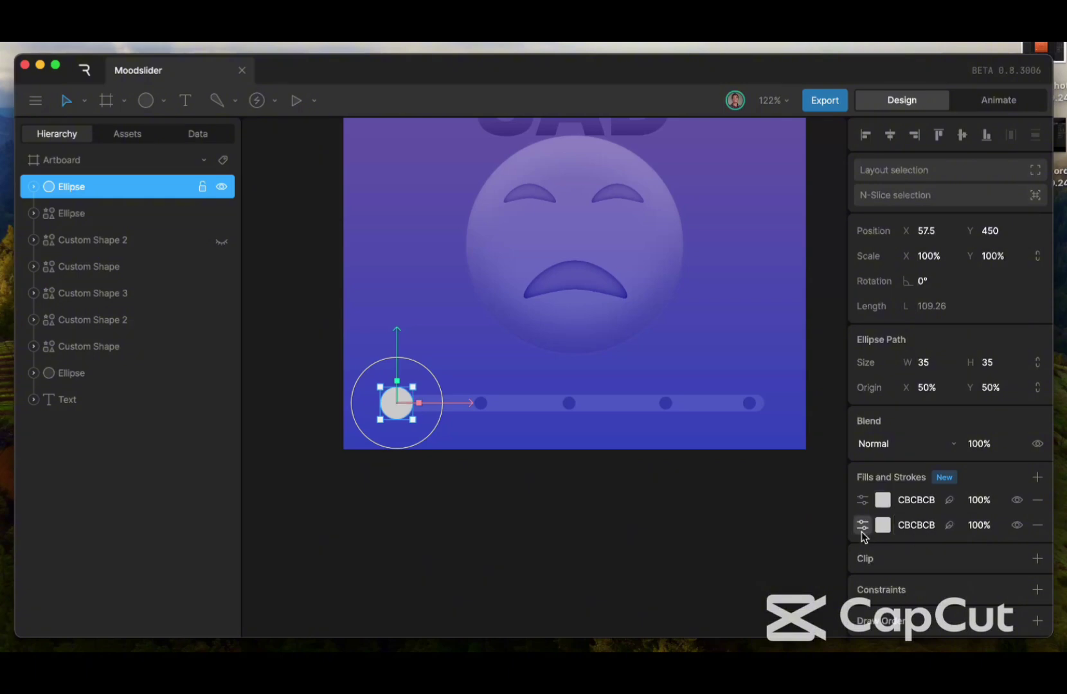
pyautogui.click(949, 526)
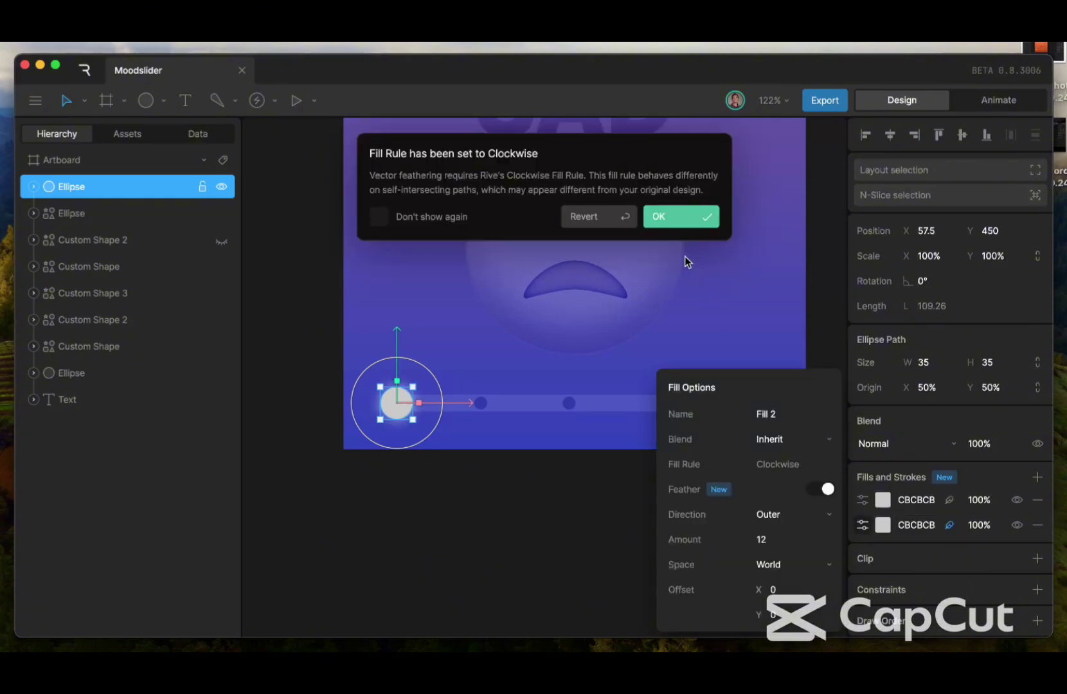
pyautogui.click(671, 210)
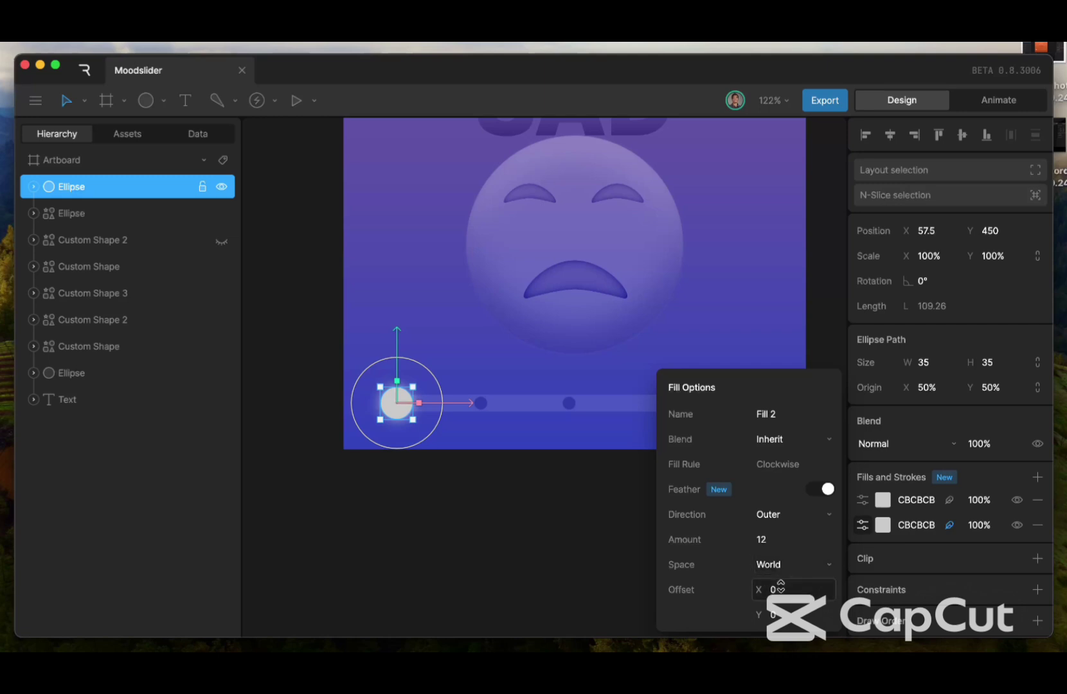
# Recolor the handle's feathered fill by sampling a dark track dot, and darken the sampled blue to 1A2382
pyautogui.click(883, 526)
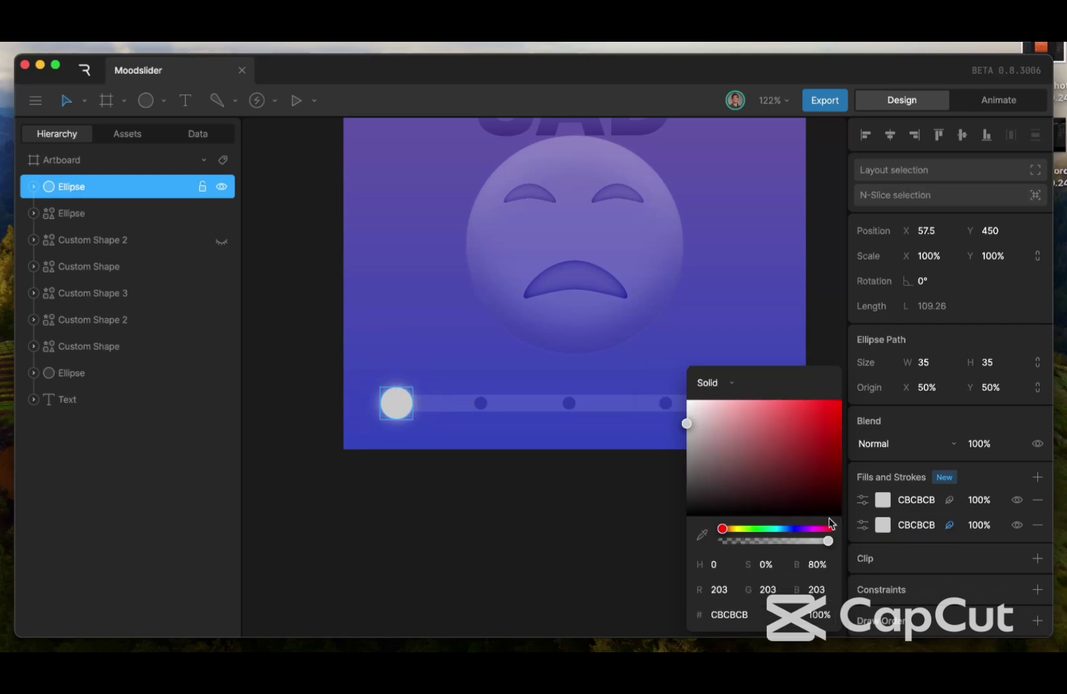
pyautogui.click(702, 534)
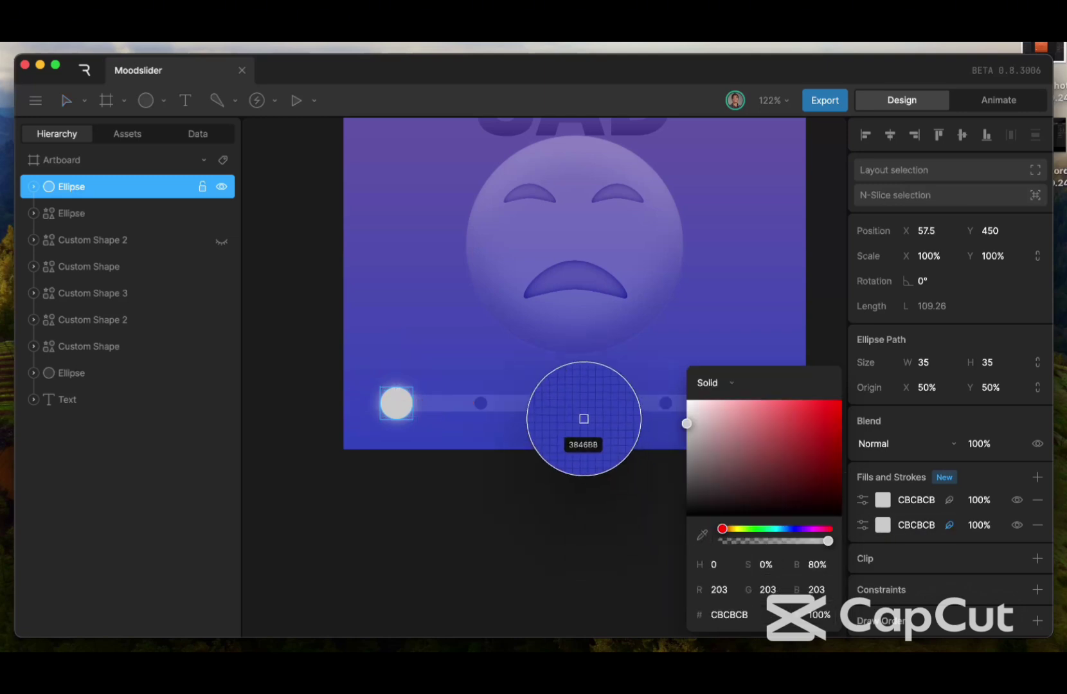
pyautogui.click(572, 404)
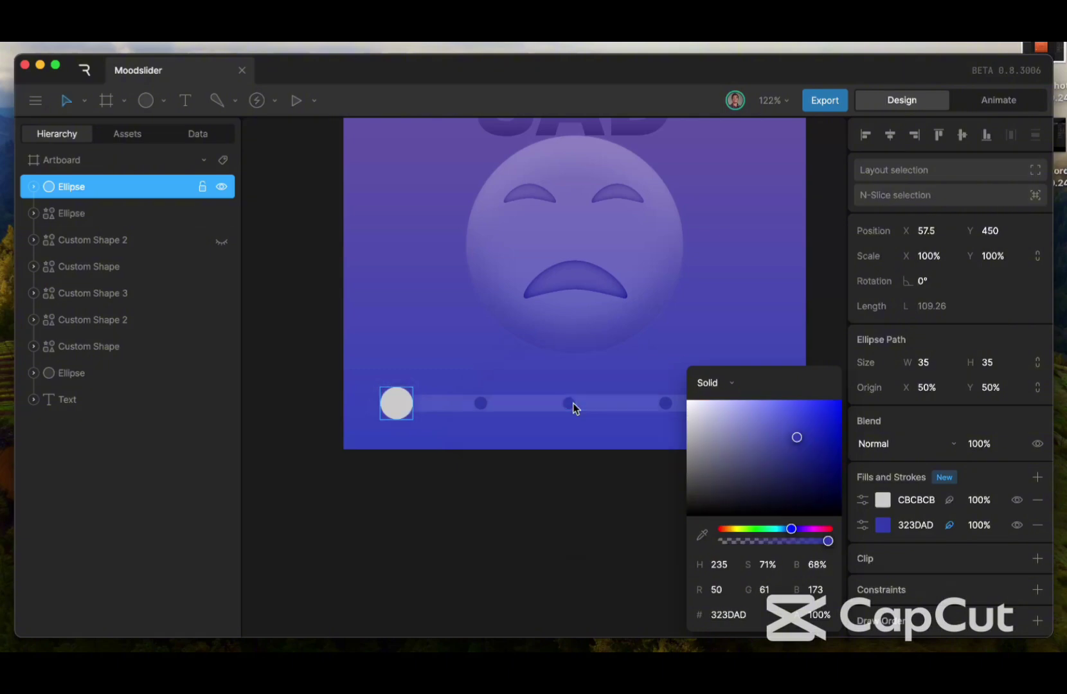
pyautogui.click(509, 468)
pyautogui.click(400, 407)
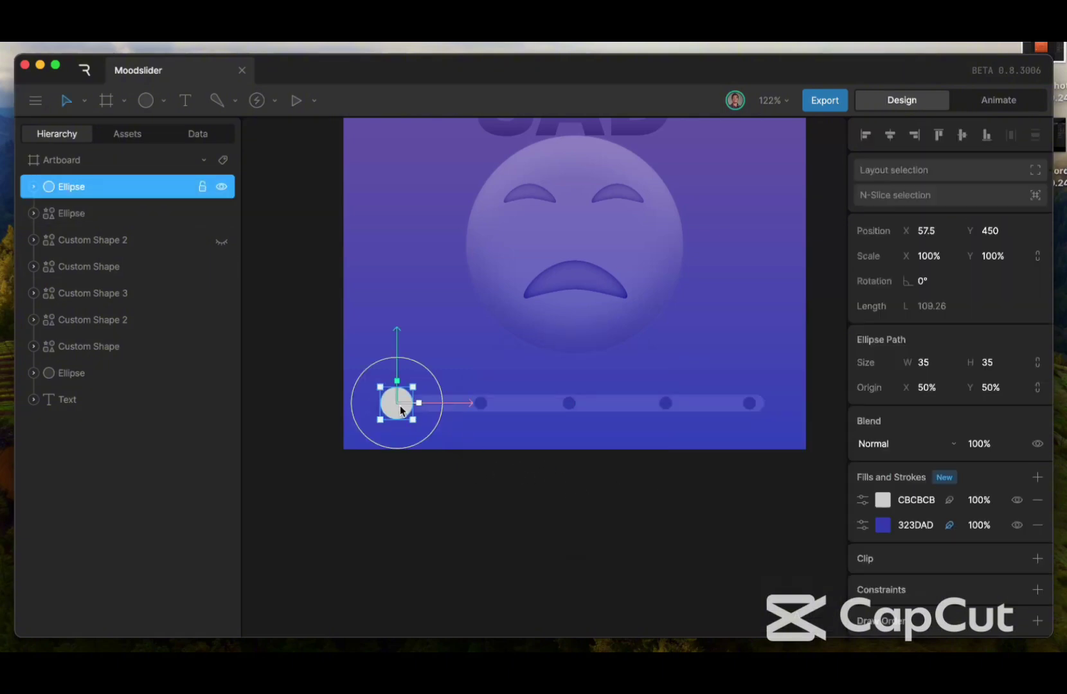
pyautogui.click(883, 527)
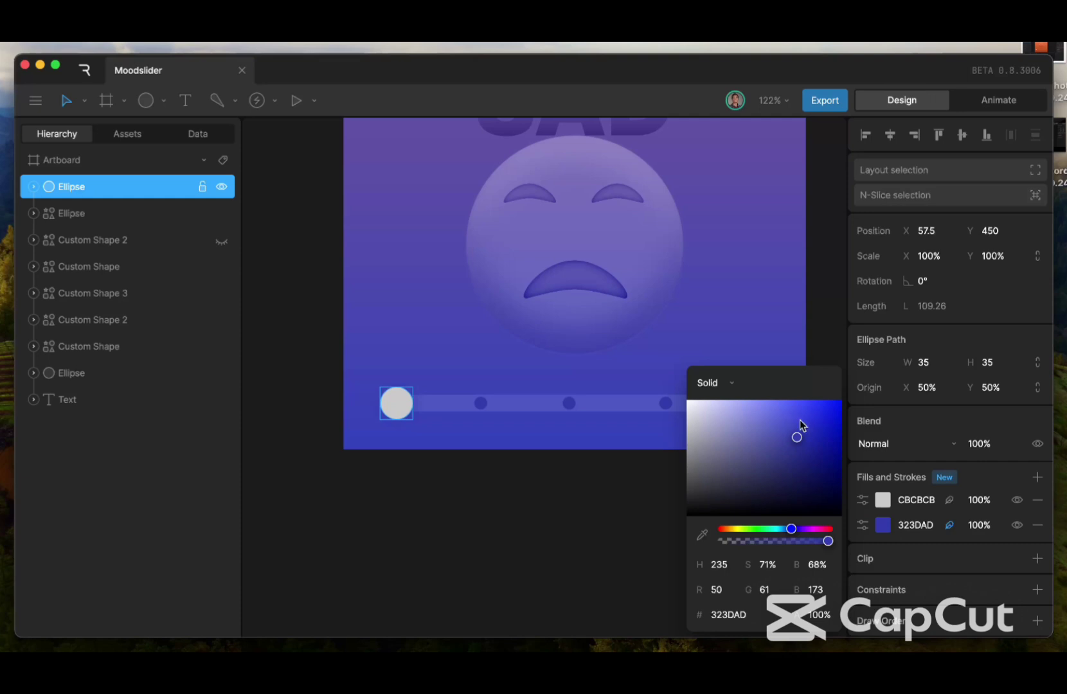
pyautogui.click(805, 450)
pyautogui.moveTo(806, 453); pyautogui.dragTo(812, 459)
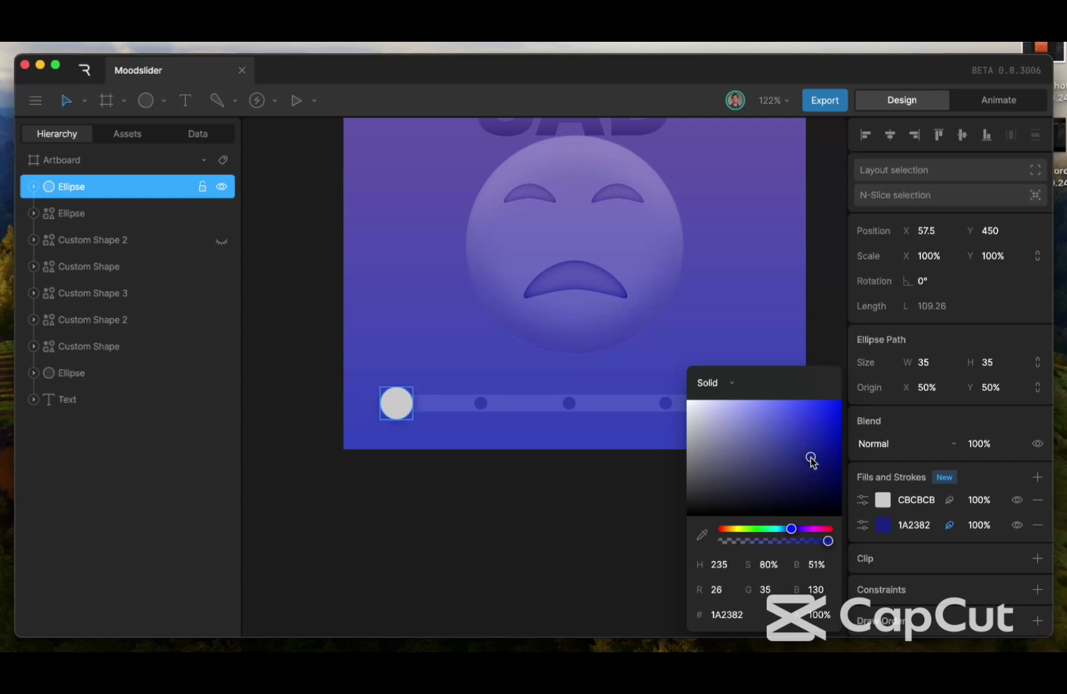
# Set the feather amount of the handle's dark blue fill to 17
pyautogui.click(862, 525)
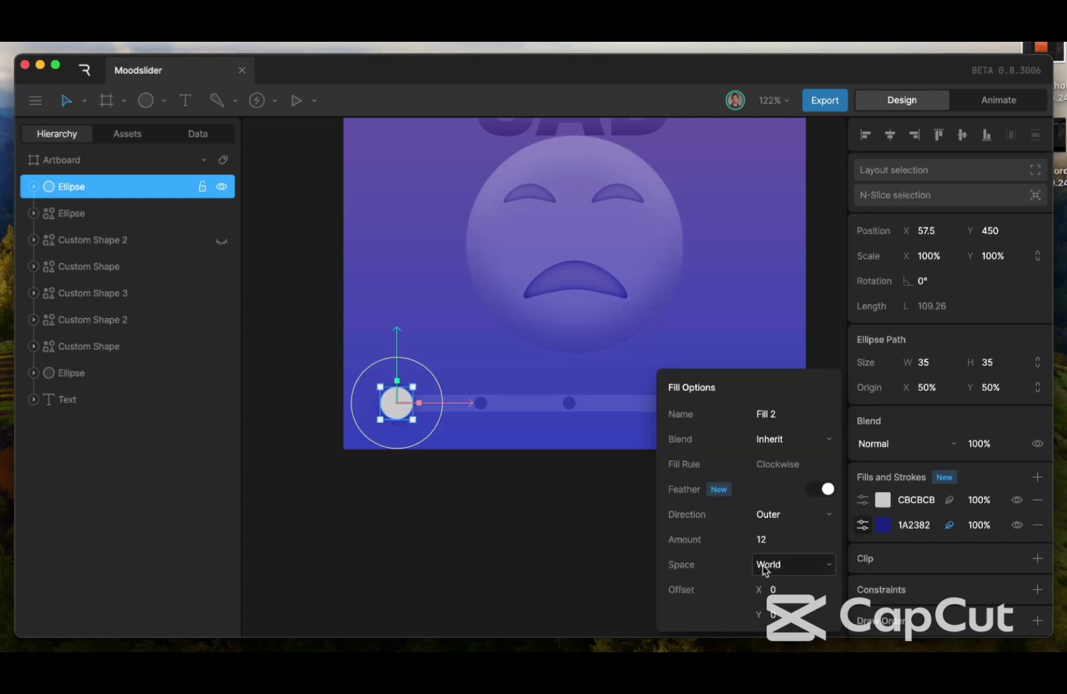
pyautogui.click(769, 540)
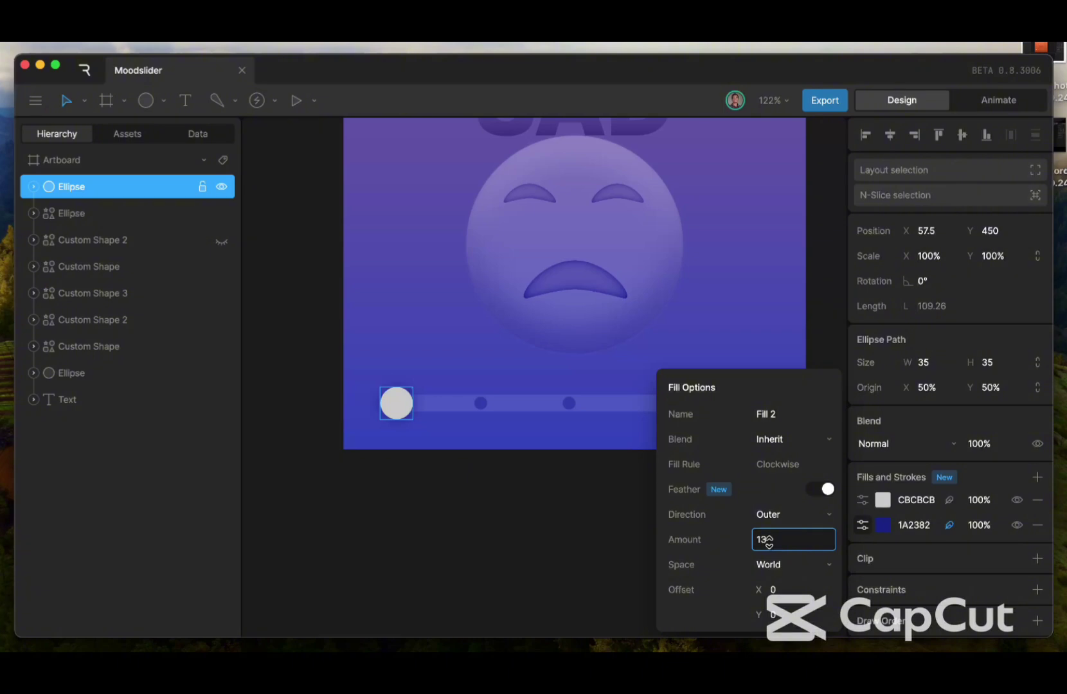
pyautogui.press('BackSpace')
pyautogui.press('BackSpace')
pyautogui.write('4')
pyautogui.press('Return')
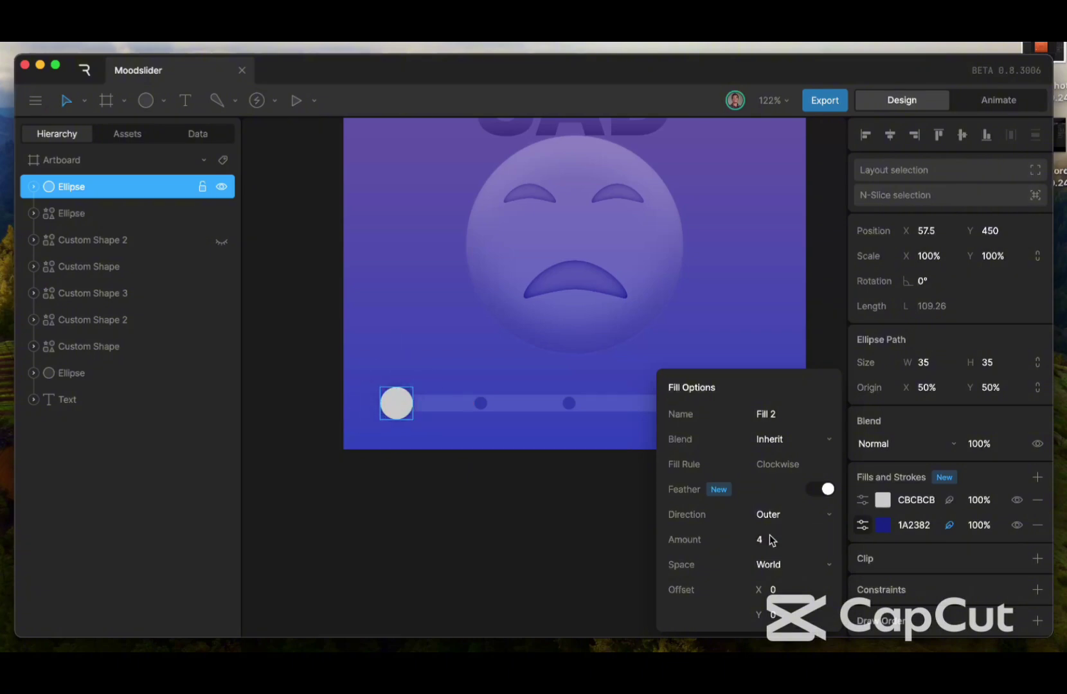
pyautogui.click(771, 540)
pyautogui.press('BackSpace')
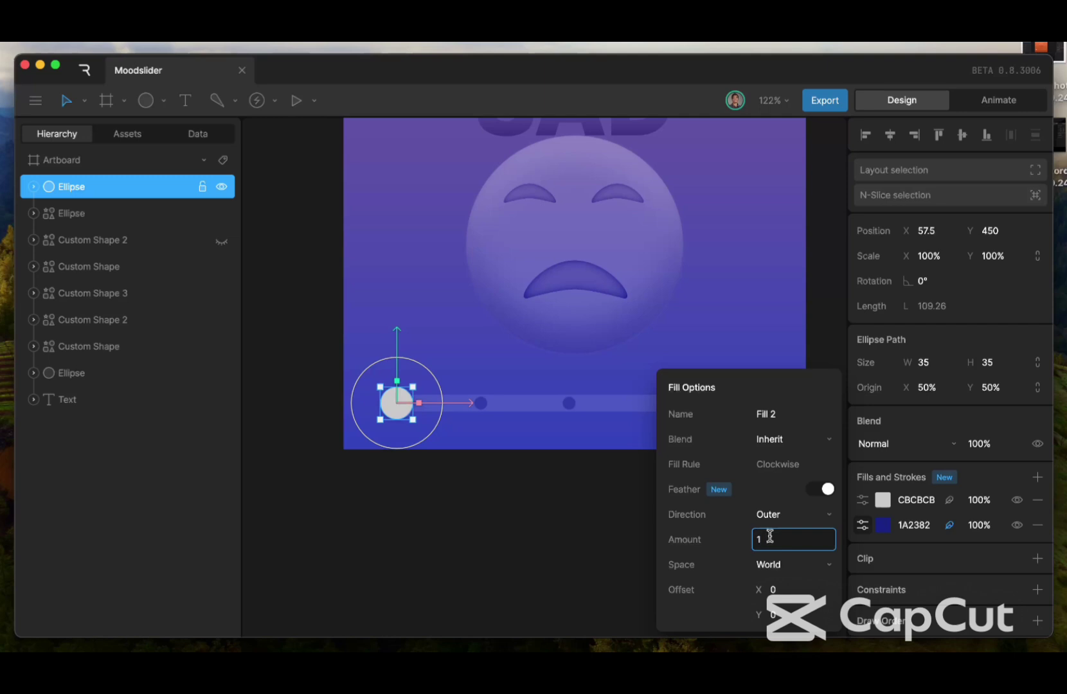
pyautogui.press('Return')
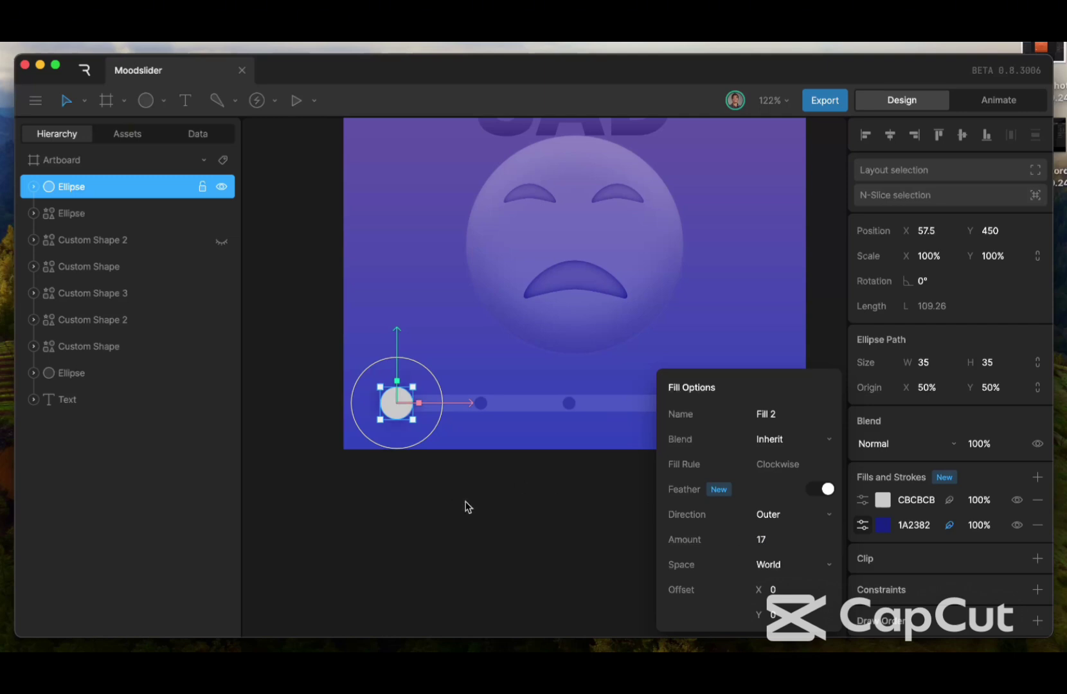
pyautogui.click(466, 505)
pyautogui.moveTo(394, 404)
pyautogui.mouseDown()
pyautogui.moveTo(412, 404)
pyautogui.moveTo(397, 403)
pyautogui.mouseUp()
pyautogui.click(450, 434)
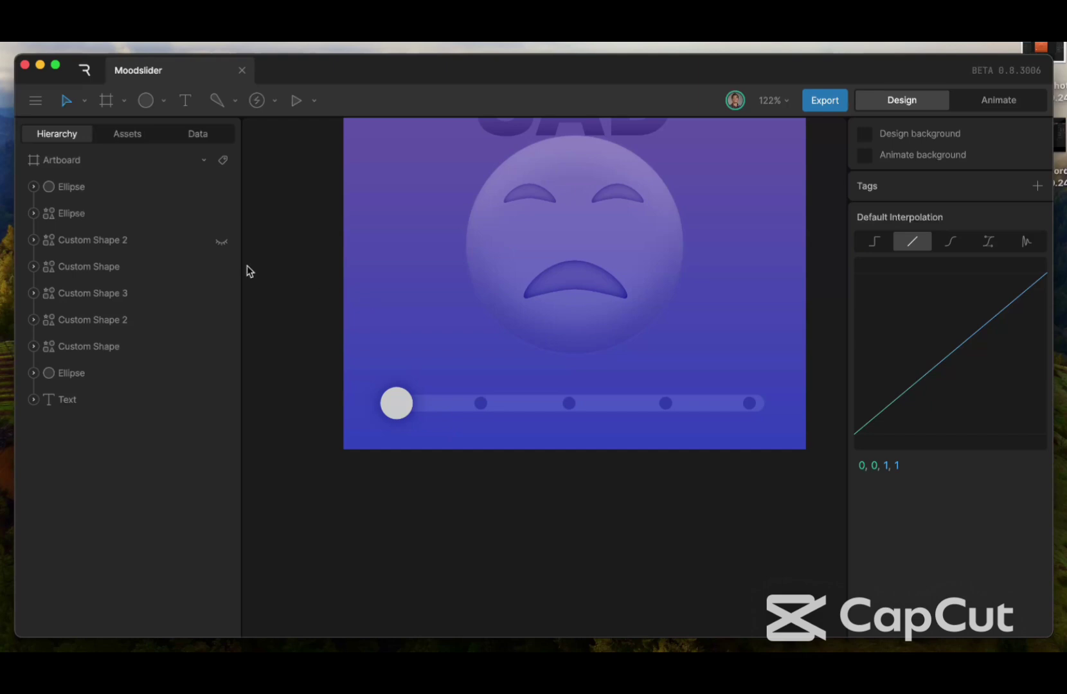
# Rename the slider knob's ellipse layer as Handle
pyautogui.click(101, 186)
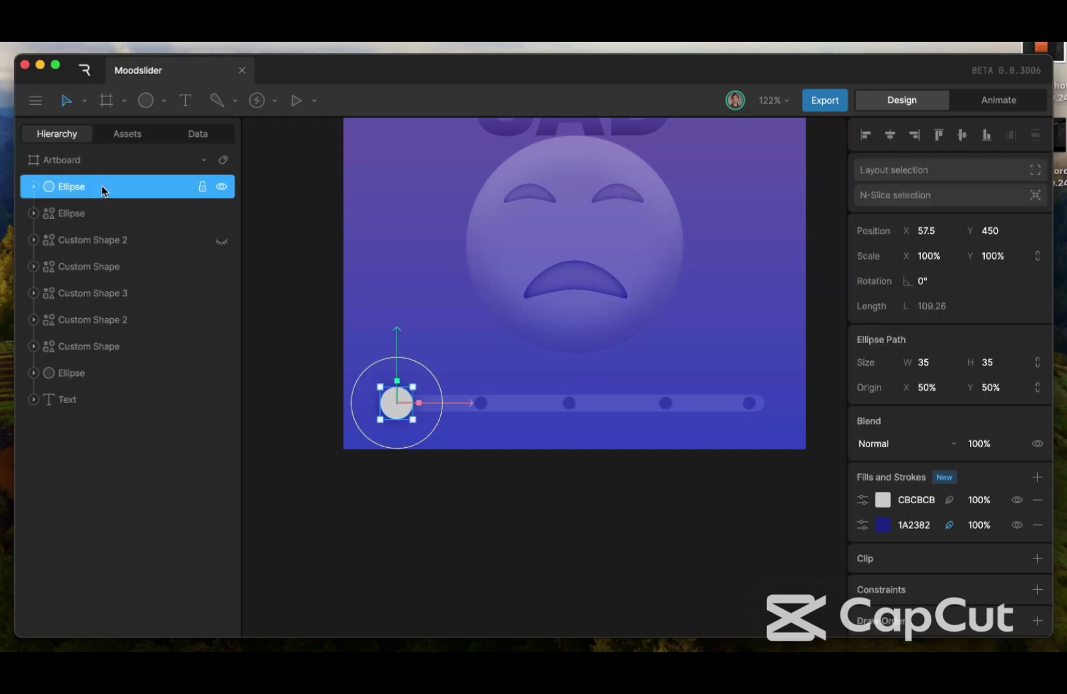
pyautogui.doubleClick(93, 187)
pyautogui.write('Handle')
pyautogui.press('Return')
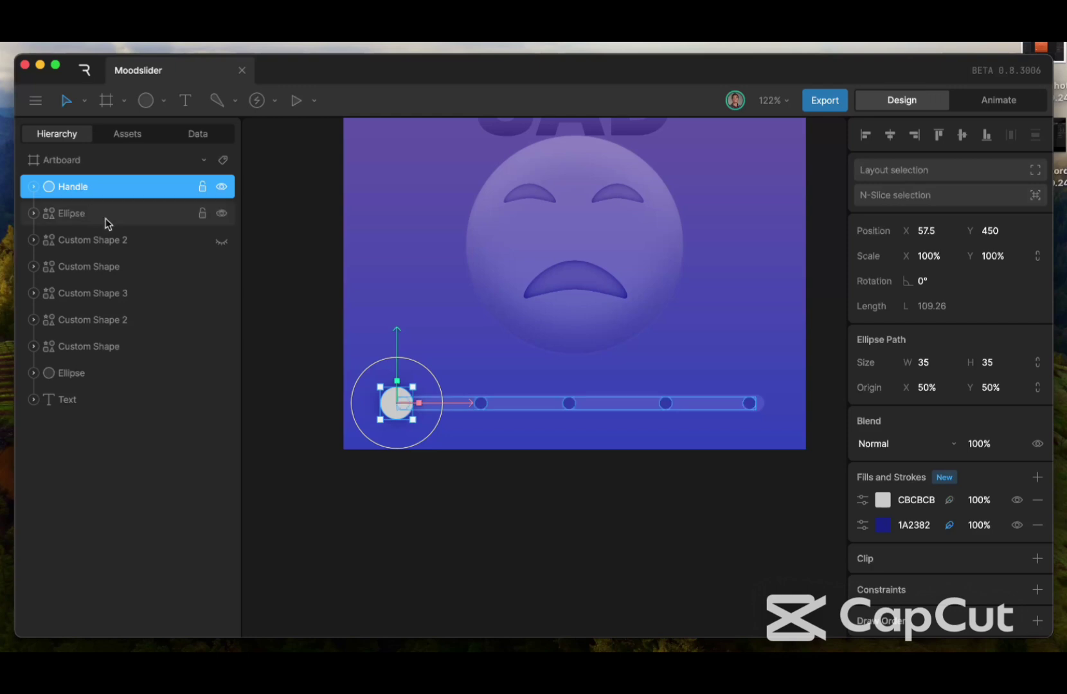
# Rename the ellipse layer containing the slider track's dots as Emoji dots
pyautogui.click(108, 221)
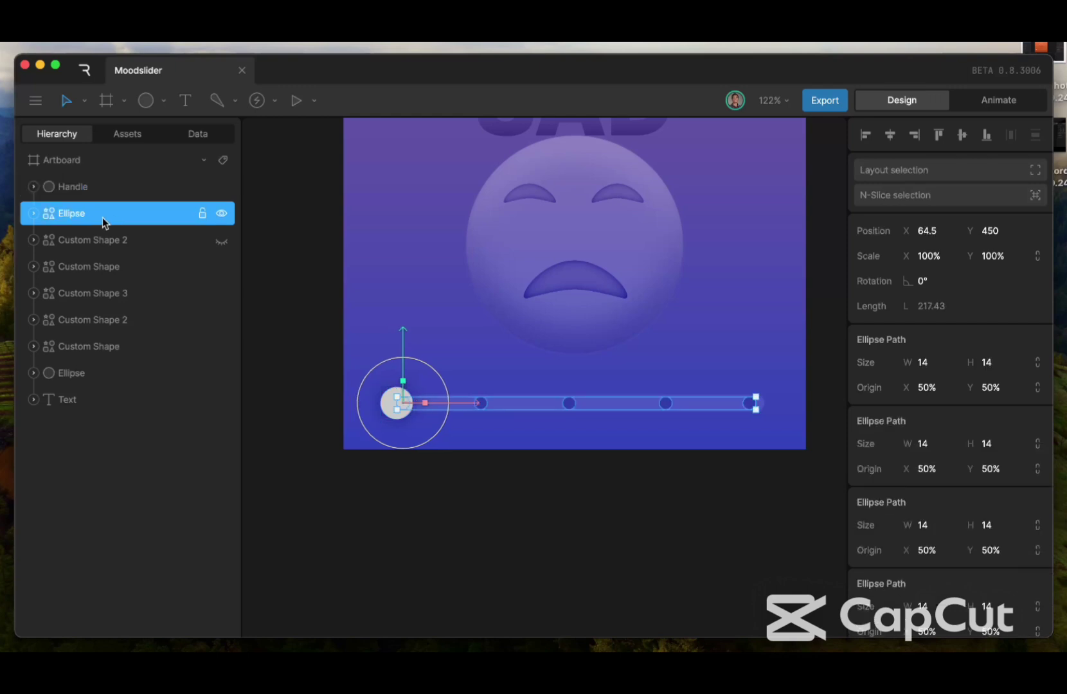
pyautogui.doubleClick(95, 219)
pyautogui.write('Emjo')
pyautogui.press('BackSpace')
pyautogui.press('BackSpace')
pyautogui.write('oji Dot')
pyautogui.press('Return')
pyautogui.moveTo(132, 213)
pyautogui.mouseDown()
pyautogui.moveTo(130, 248)
pyautogui.moveTo(131, 220)
pyautogui.mouseUp()
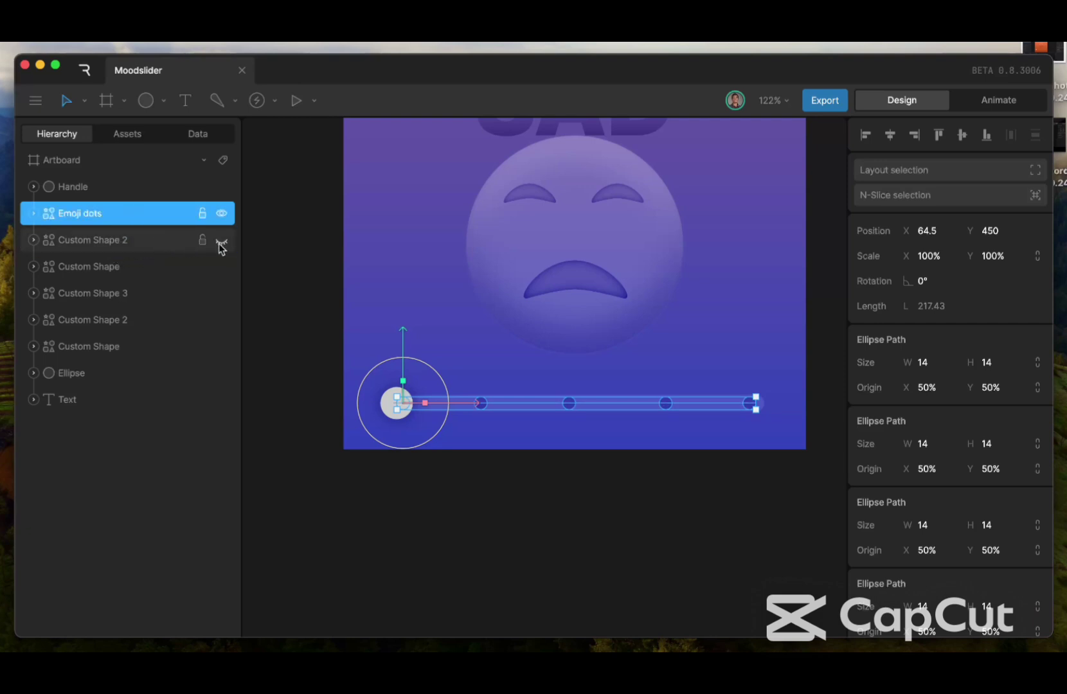
# Unhide the Custom Shape 2 slider stroke listed directly below Emoji dots, and compare it with the Custom Shape track underneath
pyautogui.click(221, 243)
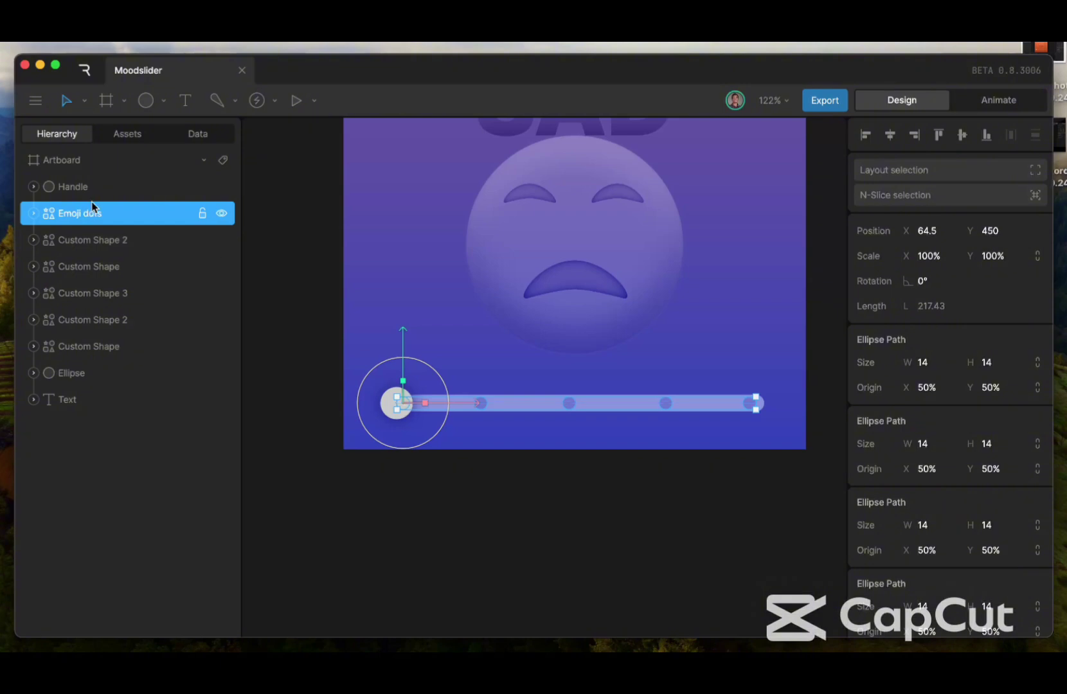
pyautogui.moveTo(97, 211); pyautogui.dragTo(117, 207)
pyautogui.click(74, 244)
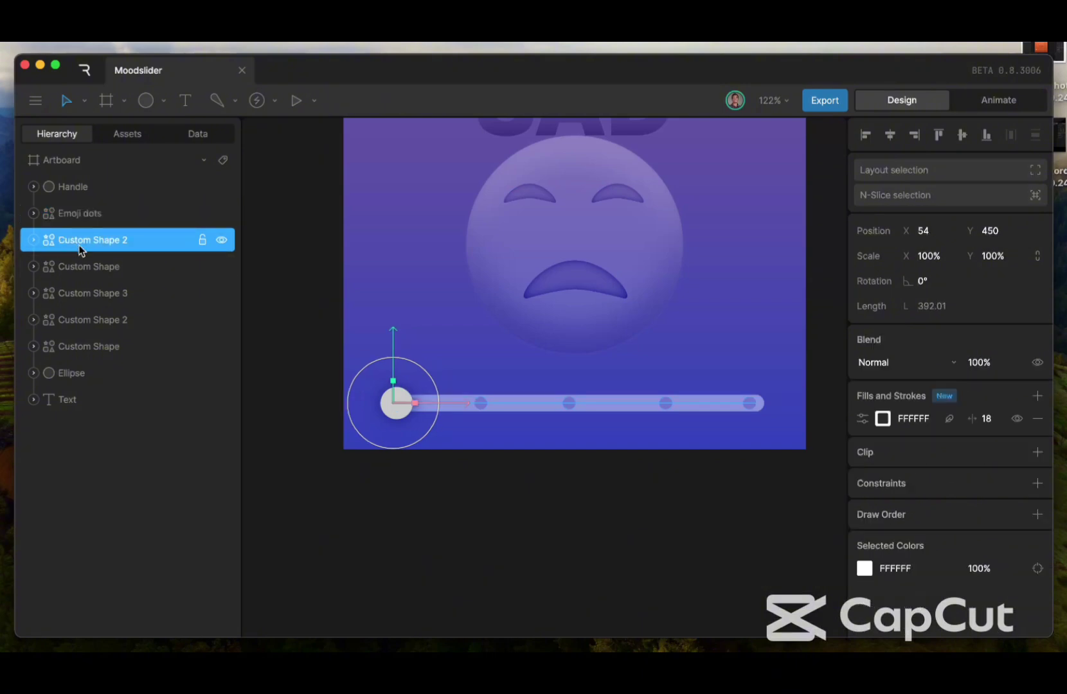
pyautogui.click(97, 268)
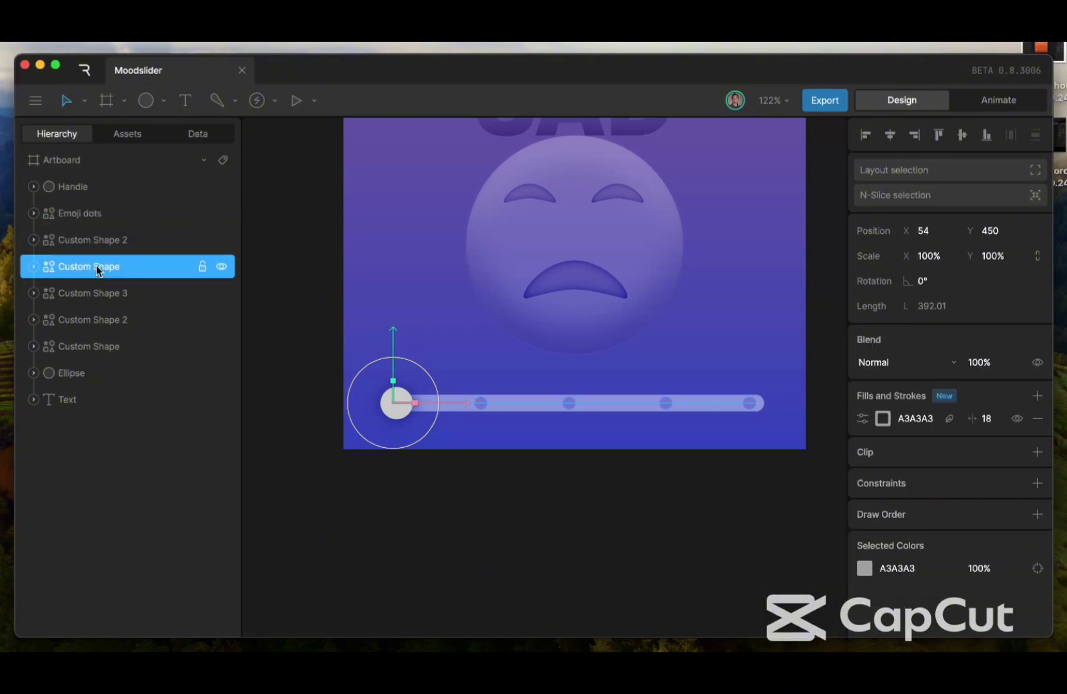
# Darken the fill of the Emoji dots shape to 141414
pyautogui.click(93, 215)
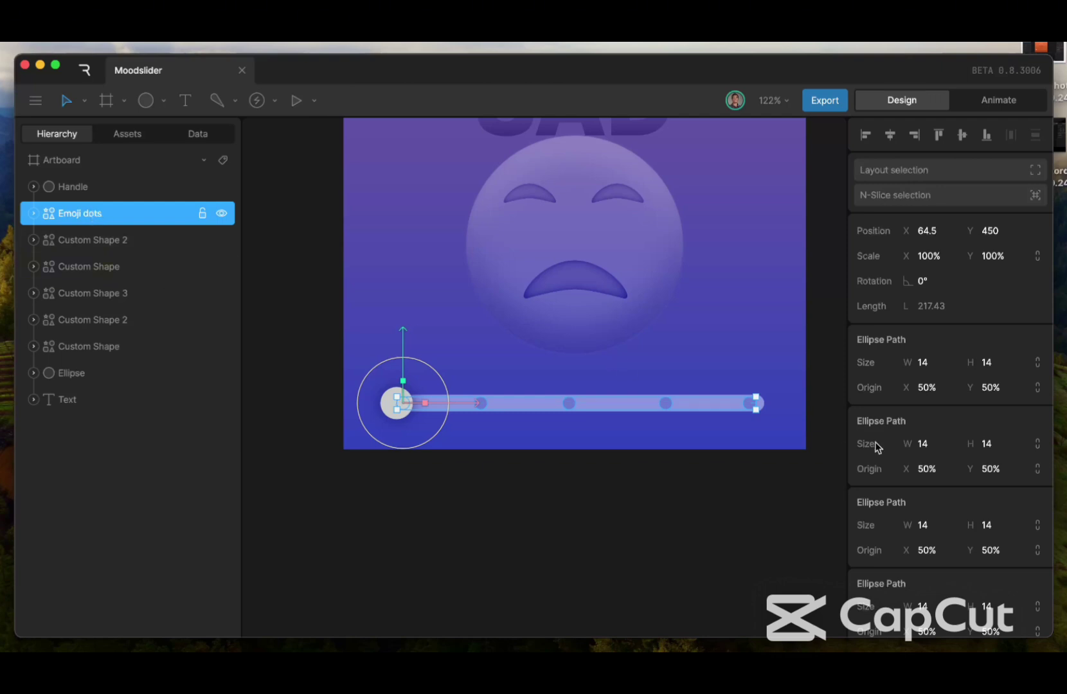
pyautogui.scroll(-1, 878, 446)
pyautogui.scroll(-10, 878, 447)
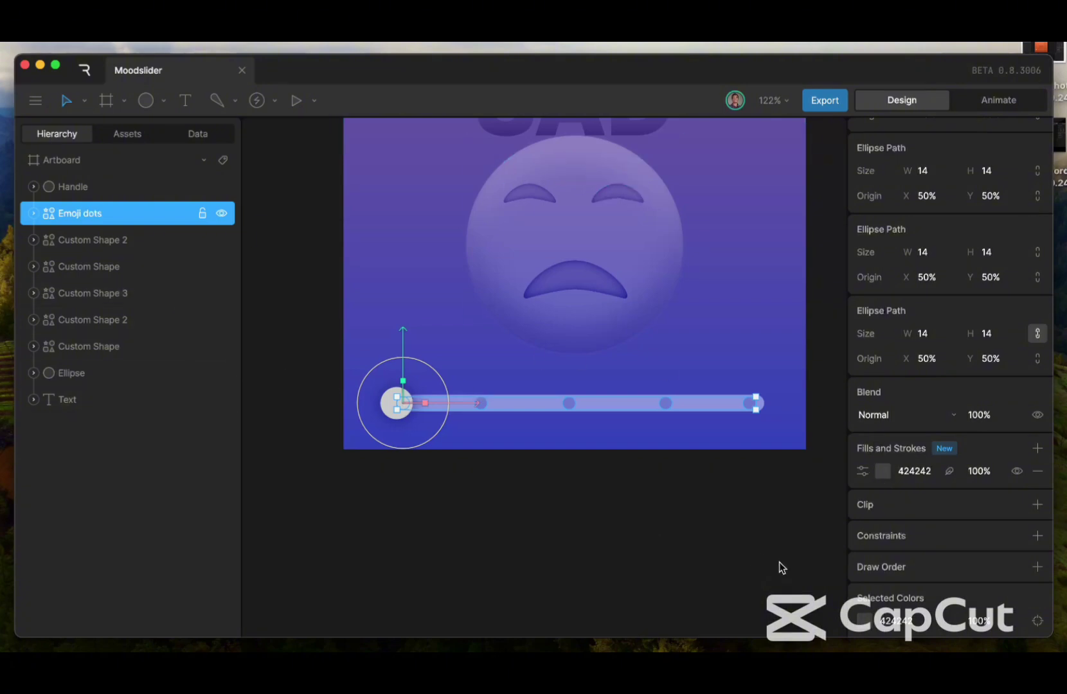
pyautogui.click(881, 472)
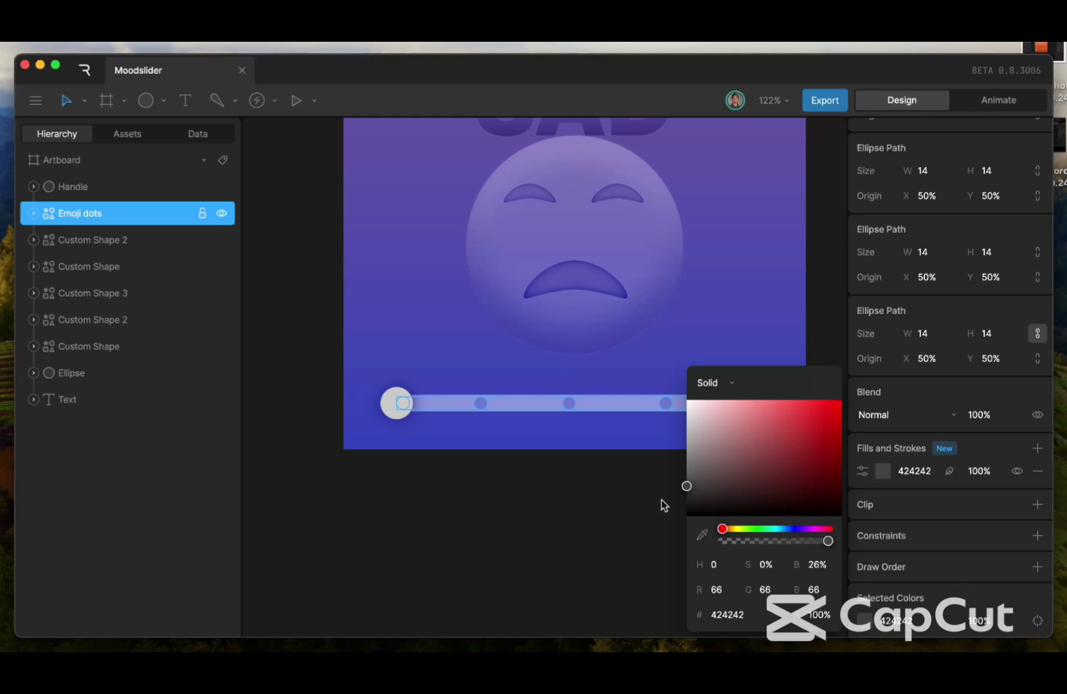
pyautogui.moveTo(684, 487)
pyautogui.mouseDown()
pyautogui.moveTo(683, 465)
pyautogui.moveTo(686, 506)
pyautogui.mouseUp()
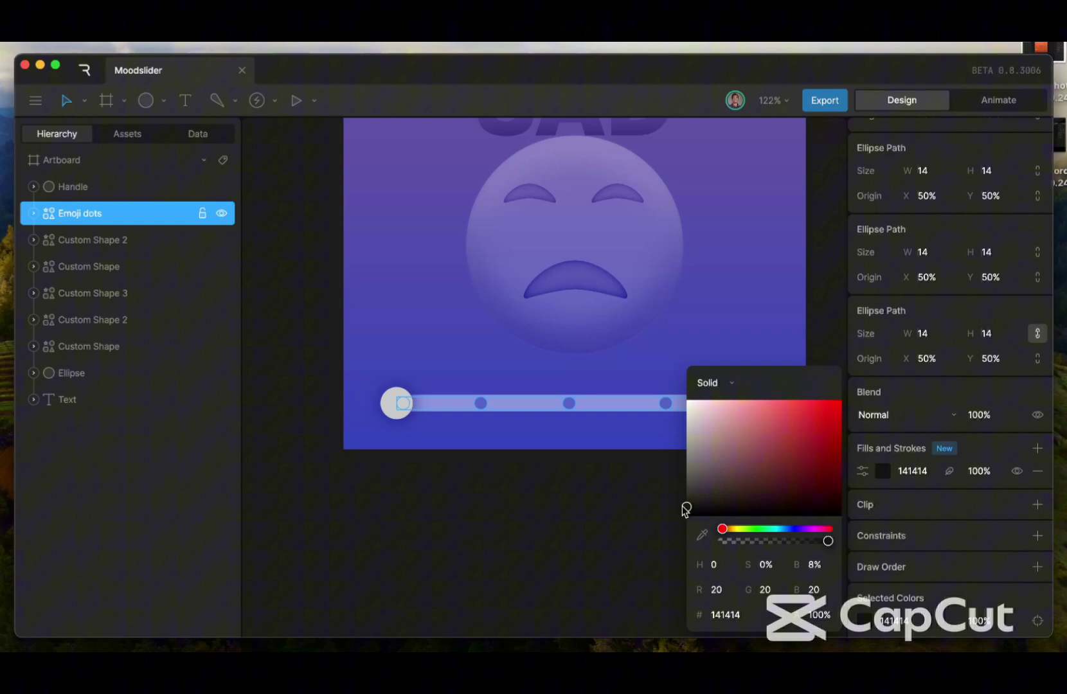
pyautogui.click(479, 472)
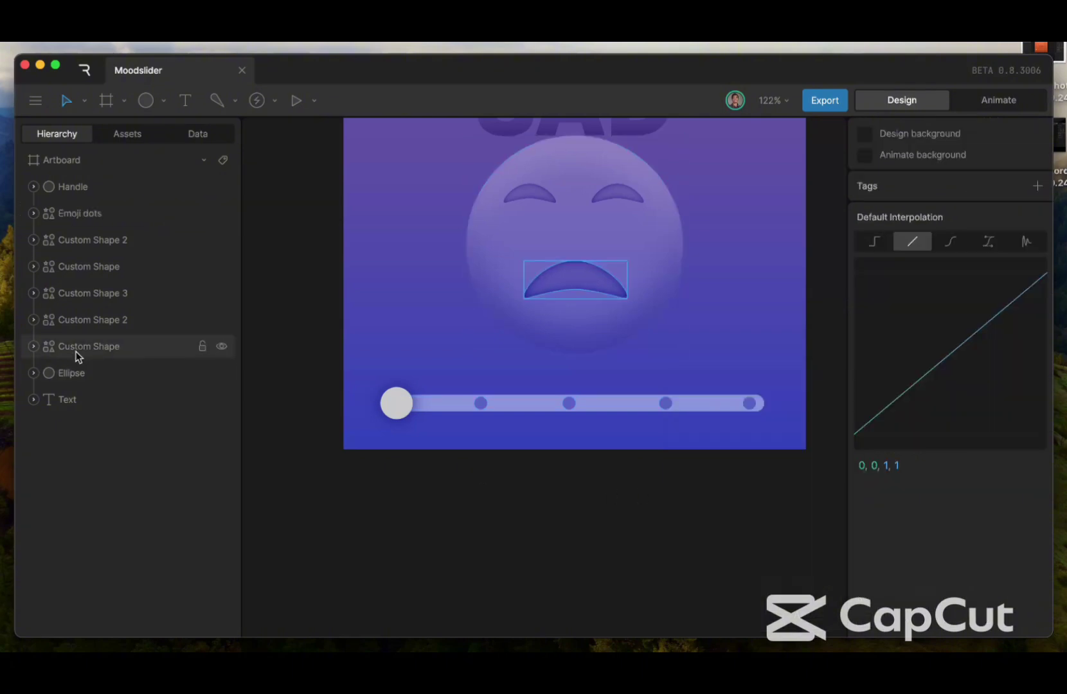
# Switch the white stroke of the slider's Custom Shape 2 to a trim path and set the trim end to 0%
pyautogui.click(94, 237)
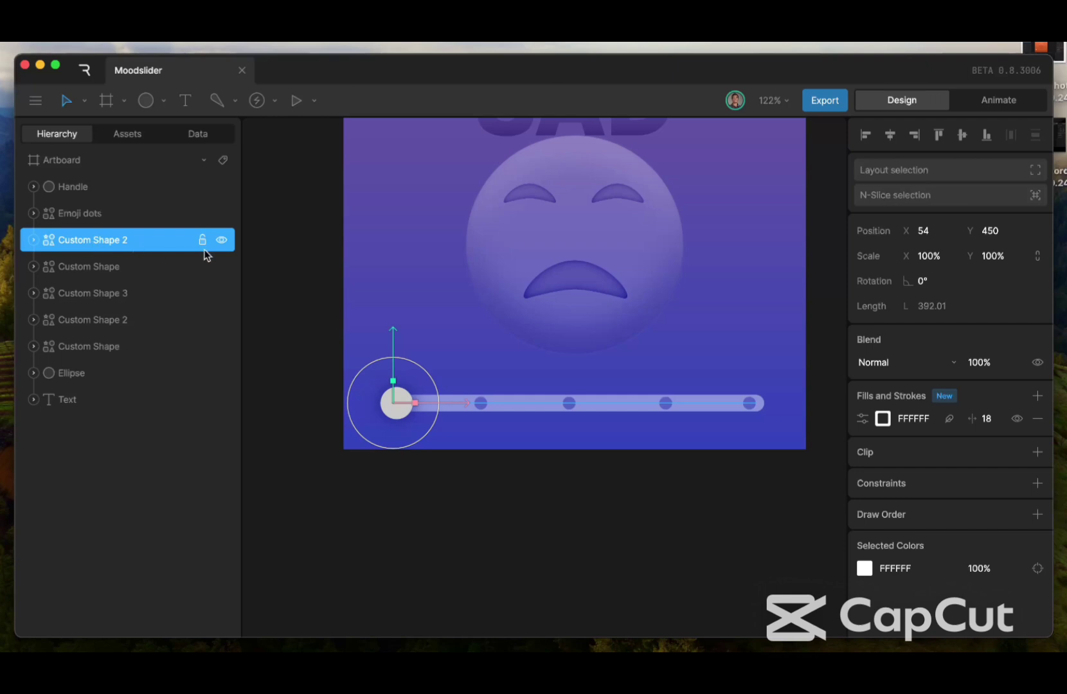
pyautogui.click(864, 421)
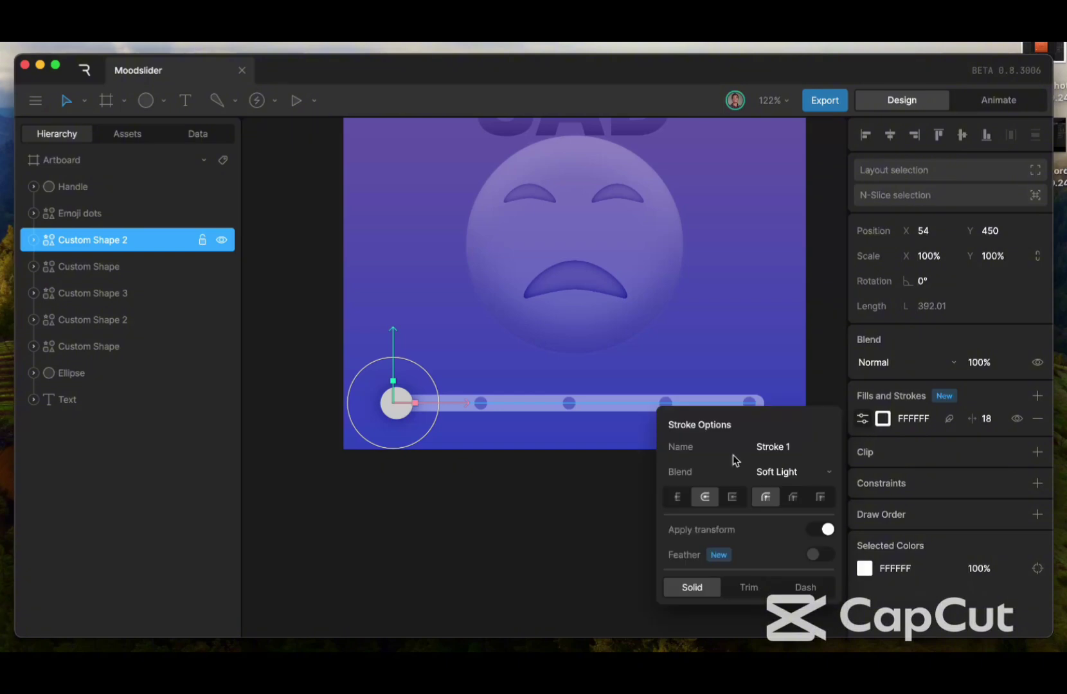
pyautogui.click(754, 592)
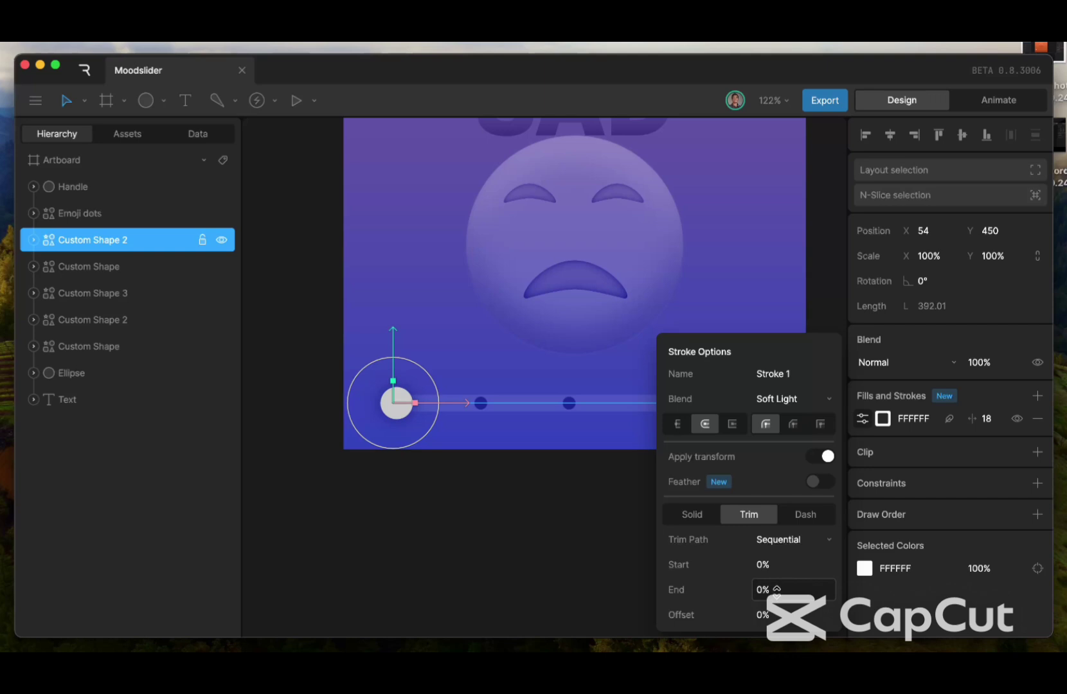
pyautogui.moveTo(777, 590)
pyautogui.mouseDown()
pyautogui.moveTo(762, 410)
pyautogui.moveTo(790, 541)
pyautogui.moveTo(792, 588)
pyautogui.moveTo(773, 577)
pyautogui.moveTo(781, 540)
pyautogui.moveTo(769, 446)
pyautogui.moveTo(784, 636)
pyautogui.moveTo(784, 593)
pyautogui.mouseUp()
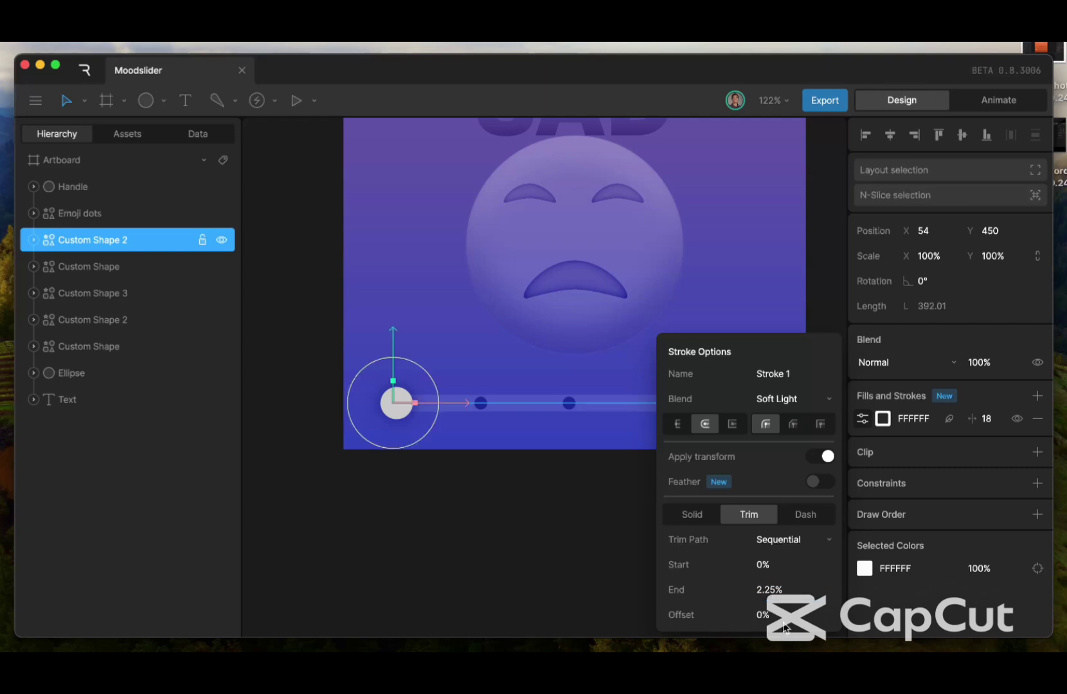
pyautogui.click(783, 589)
pyautogui.press('BackSpace')
pyautogui.write('0')
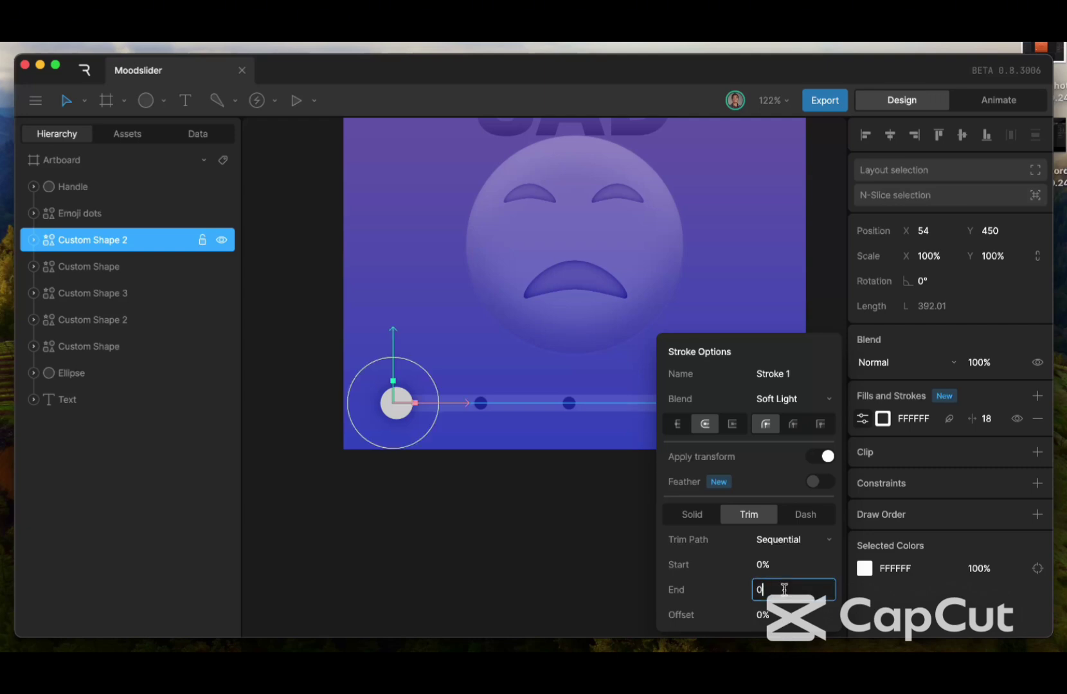
pyautogui.press('Return')
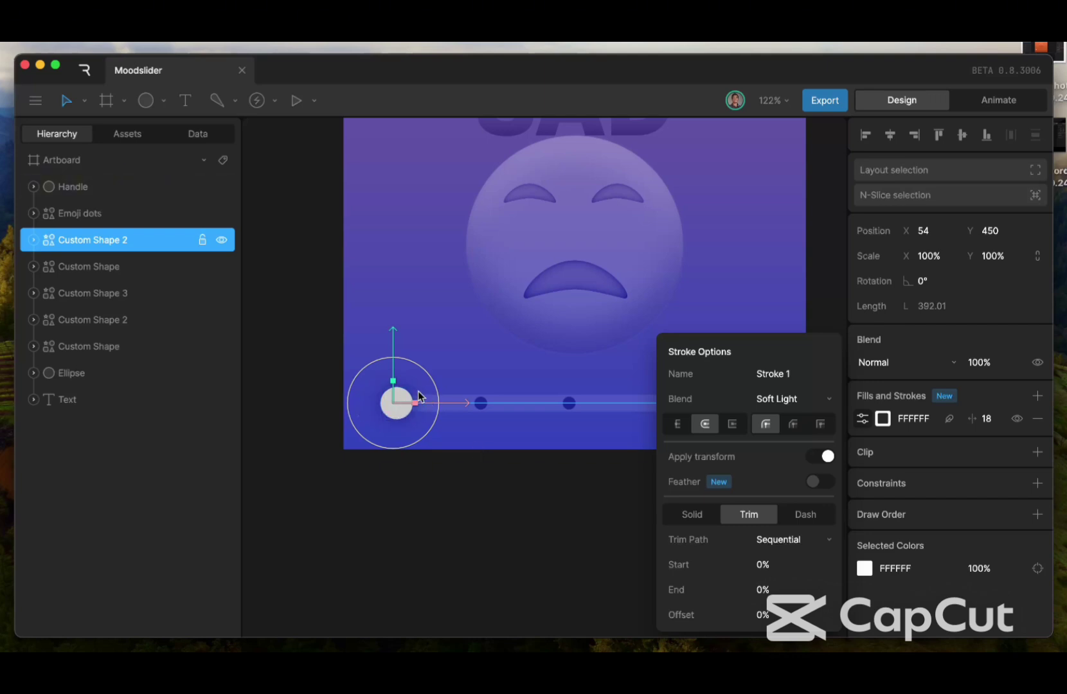
pyautogui.hscroll(5, 437, 408)
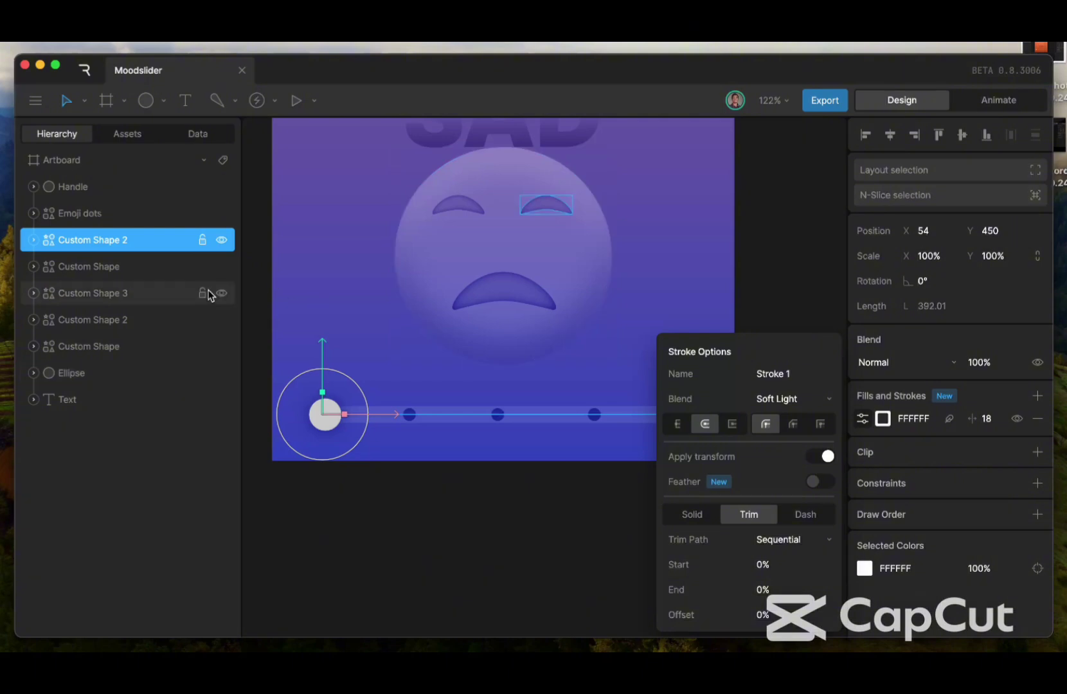
# Rename the Custom Shape 2 layer directly below Emoji dots as Slider
pyautogui.doubleClick(113, 241)
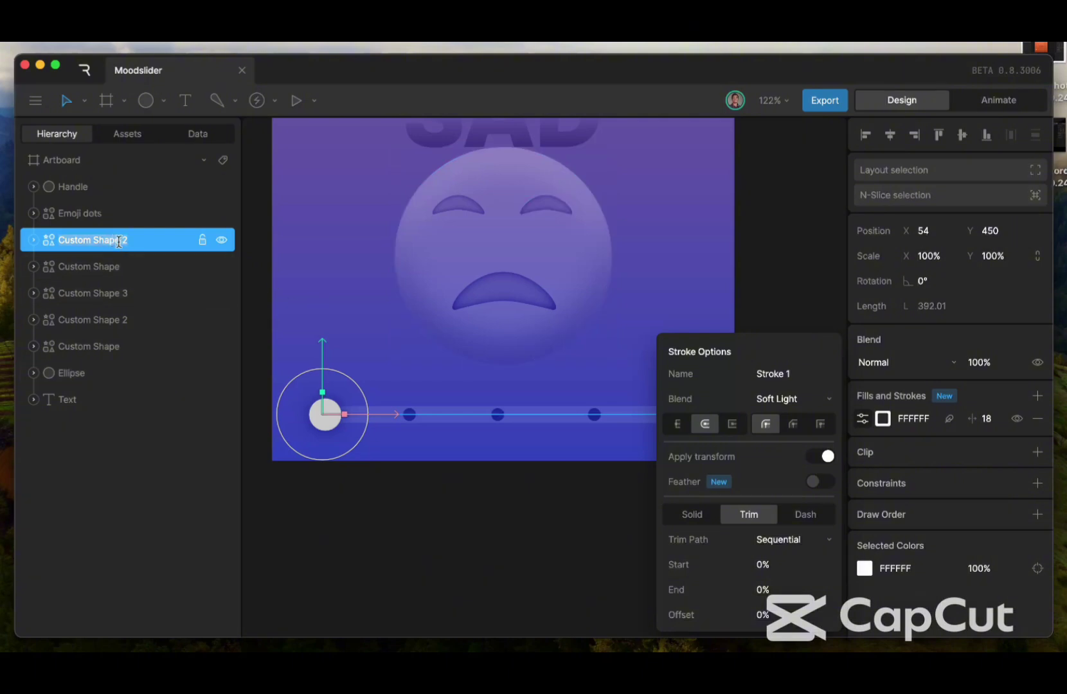
pyautogui.press('BackSpace')
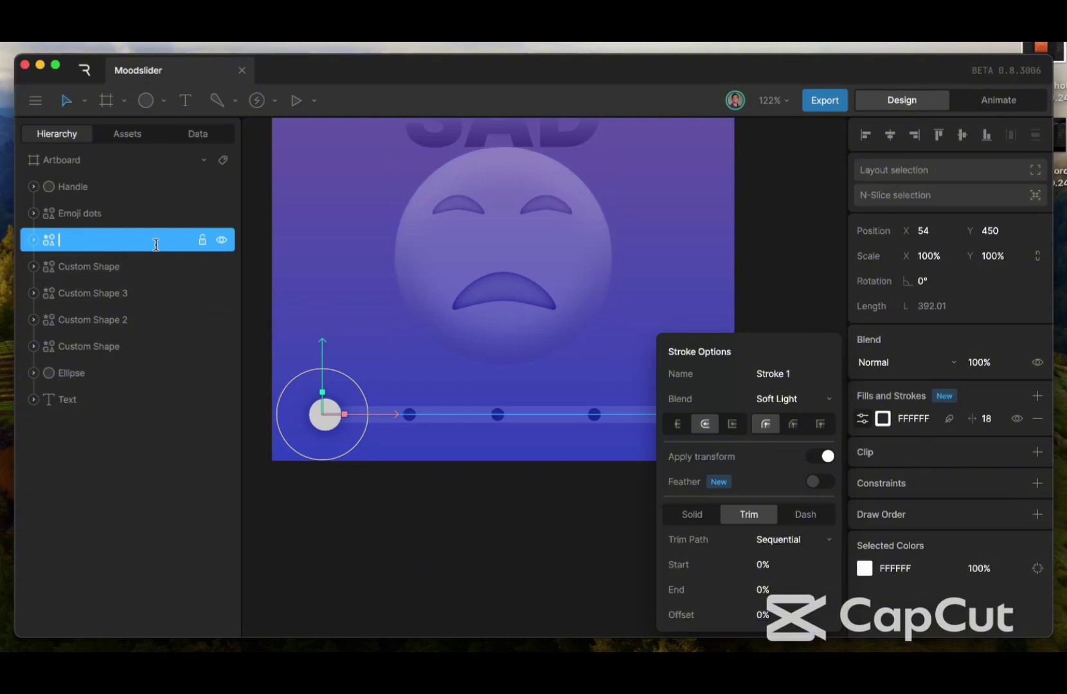
pyautogui.write('Slider')
# Rename the Custom Shape layer holding the slider's grey background track as bg slider
pyautogui.click(88, 268)
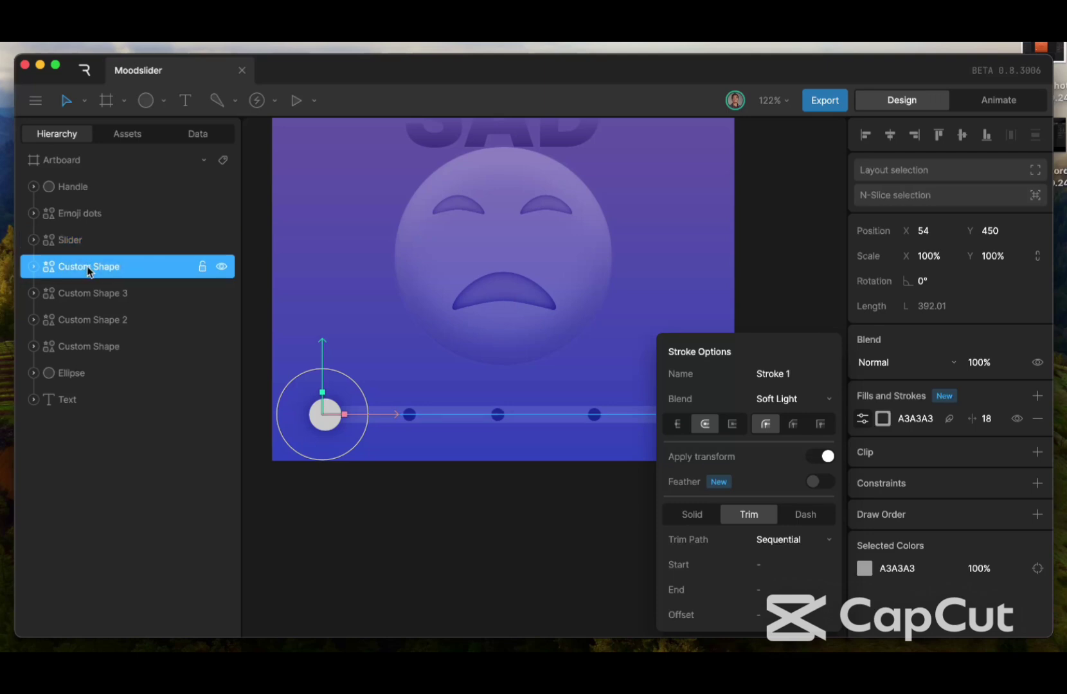
pyautogui.doubleClick(108, 269)
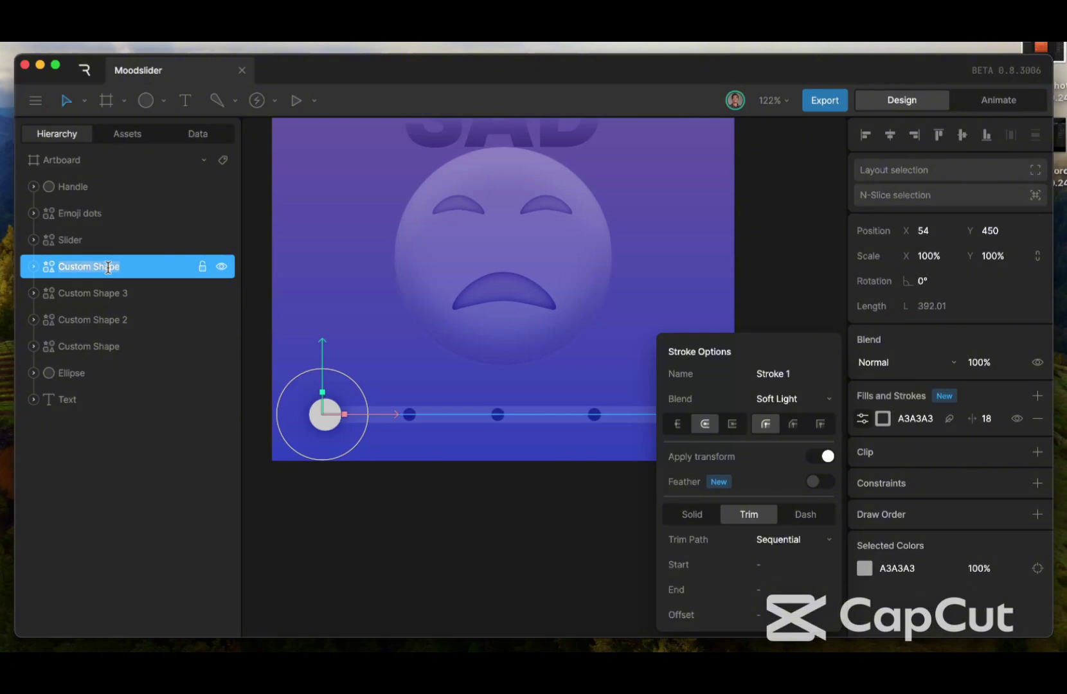
pyautogui.write('bg')
pyautogui.press('BackSpace')
pyautogui.write('slider')
pyautogui.press('Return')
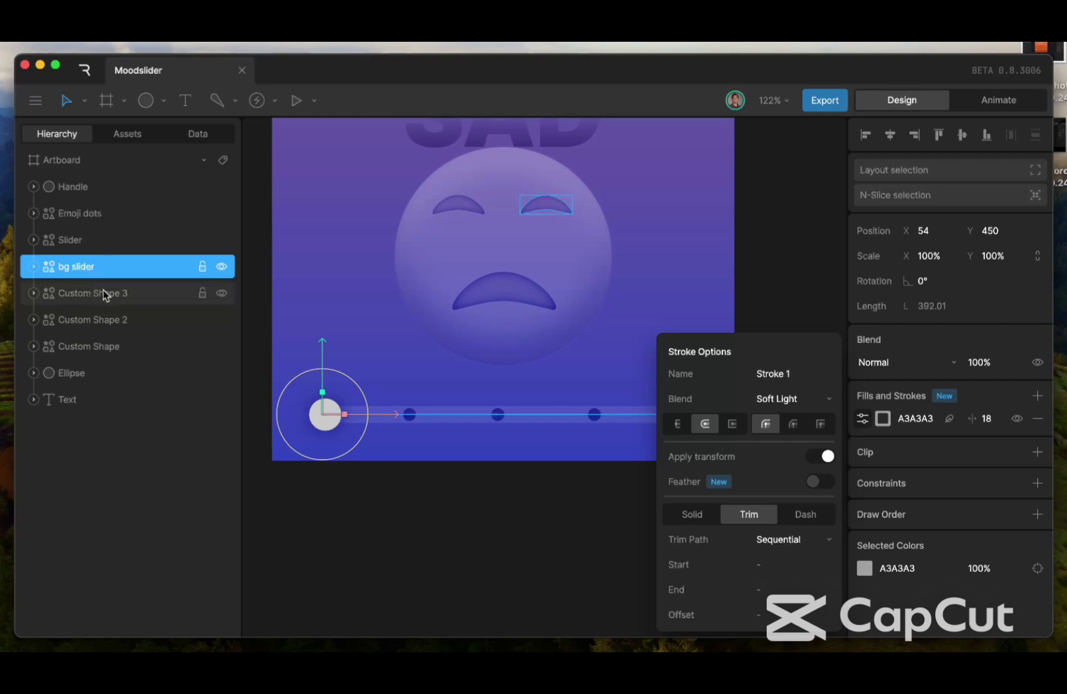
# Rename the Custom Shape 3 layer containing the emoji's right-hand eye as R_eye
pyautogui.click(102, 291)
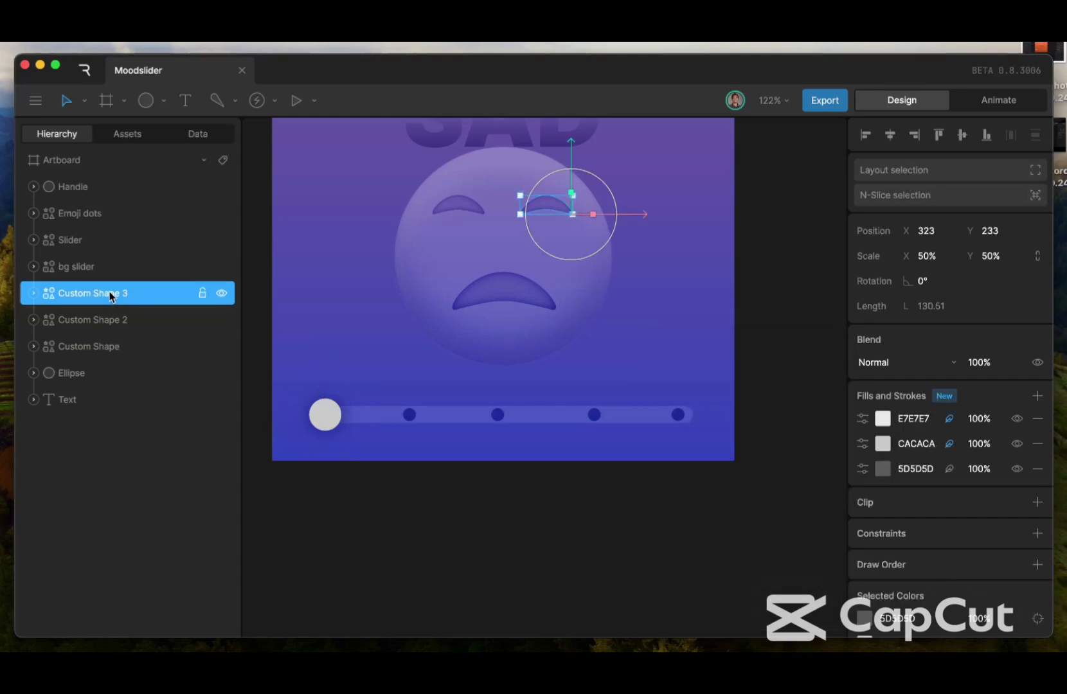
pyautogui.doubleClick(110, 294)
pyautogui.write('R')
pyautogui.write('+')
pyautogui.write('eye')
pyautogui.press('Return')
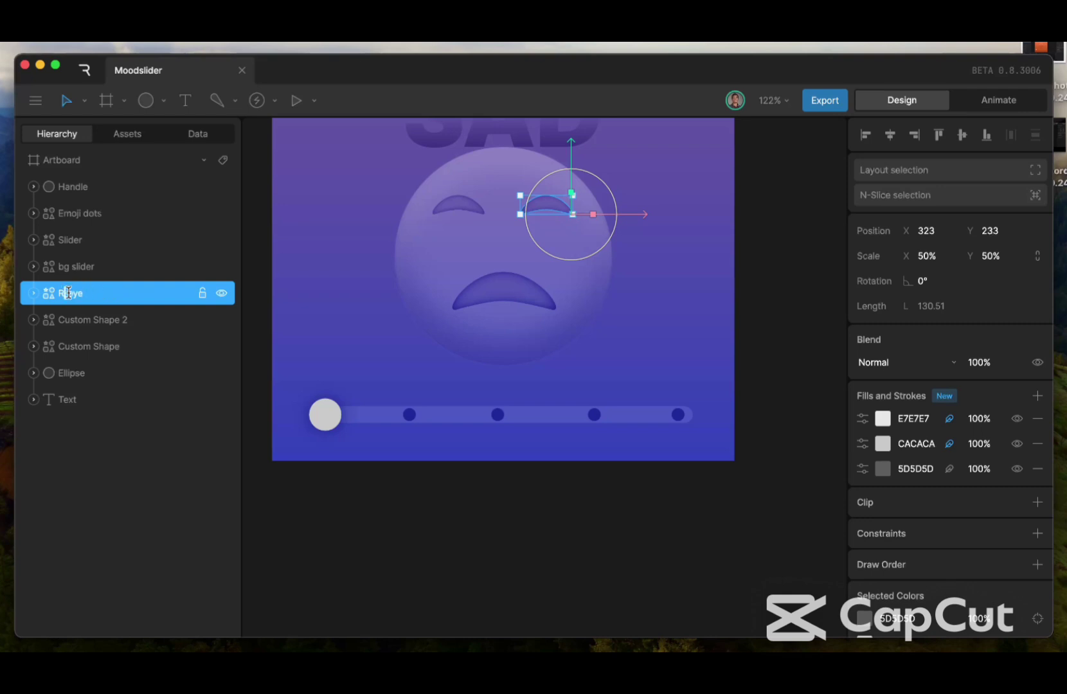
# Rename the Custom Shape 2 layer containing the emoji's left-hand eye as L_eyr
pyautogui.click(101, 321)
pyautogui.doubleClick(116, 318)
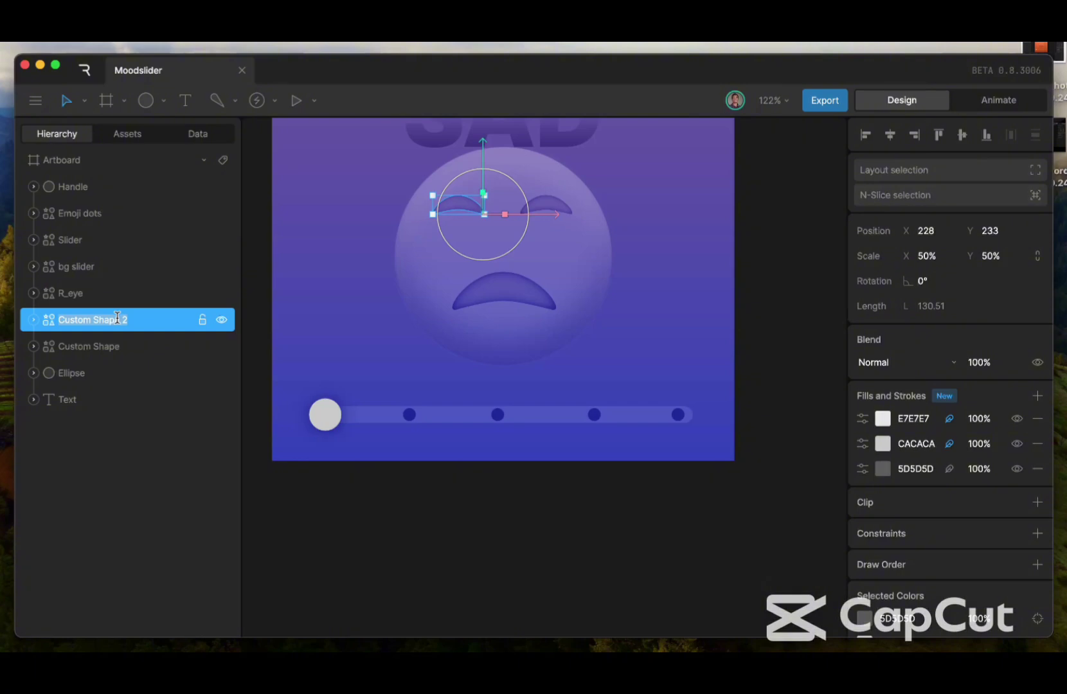
pyautogui.write('L_eyr')
pyautogui.press('Return')
# Rename the emoji's mouth shape layer as mouth and its face circle layer as Face
pyautogui.click(93, 347)
pyautogui.doubleClick(106, 347)
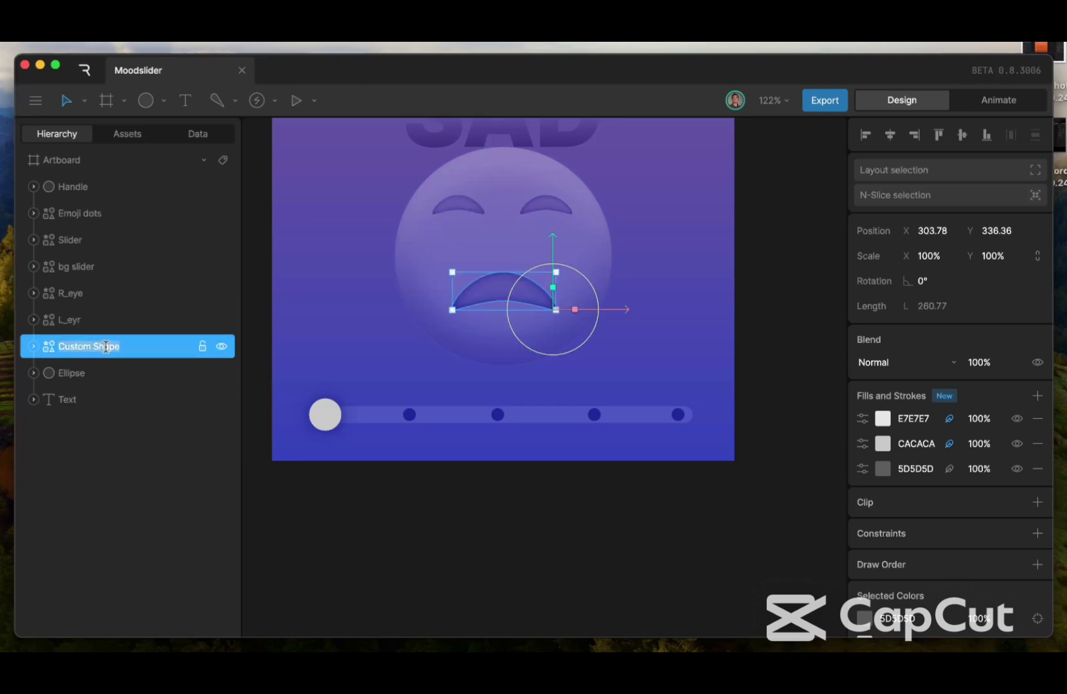
pyautogui.write('mouth')
pyautogui.press('Return')
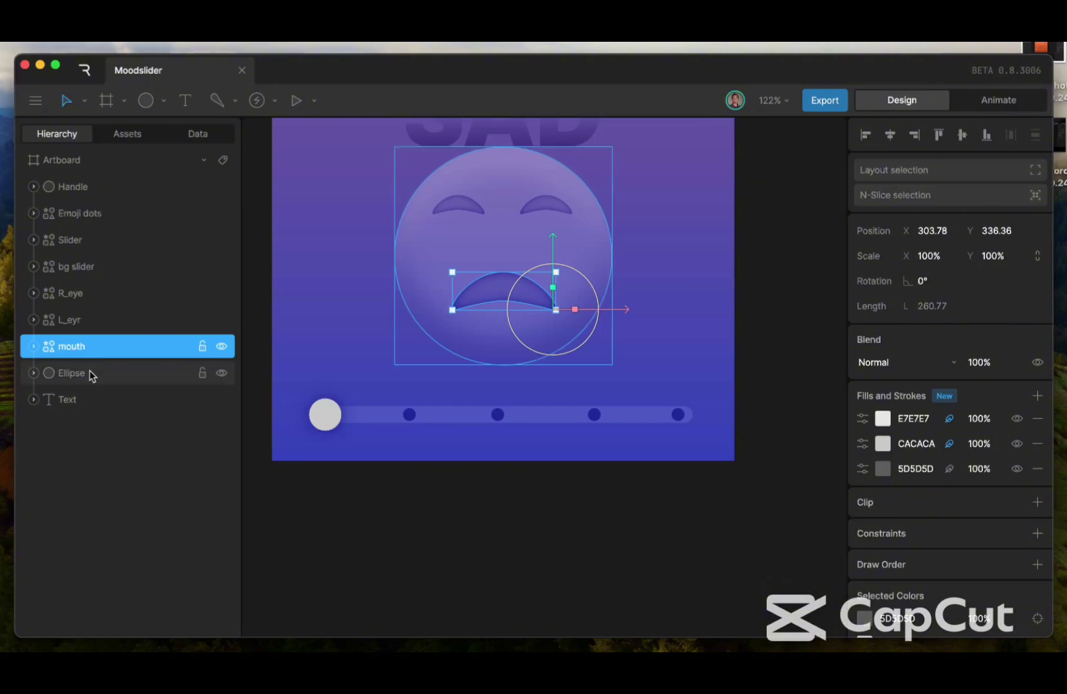
pyautogui.click(89, 371)
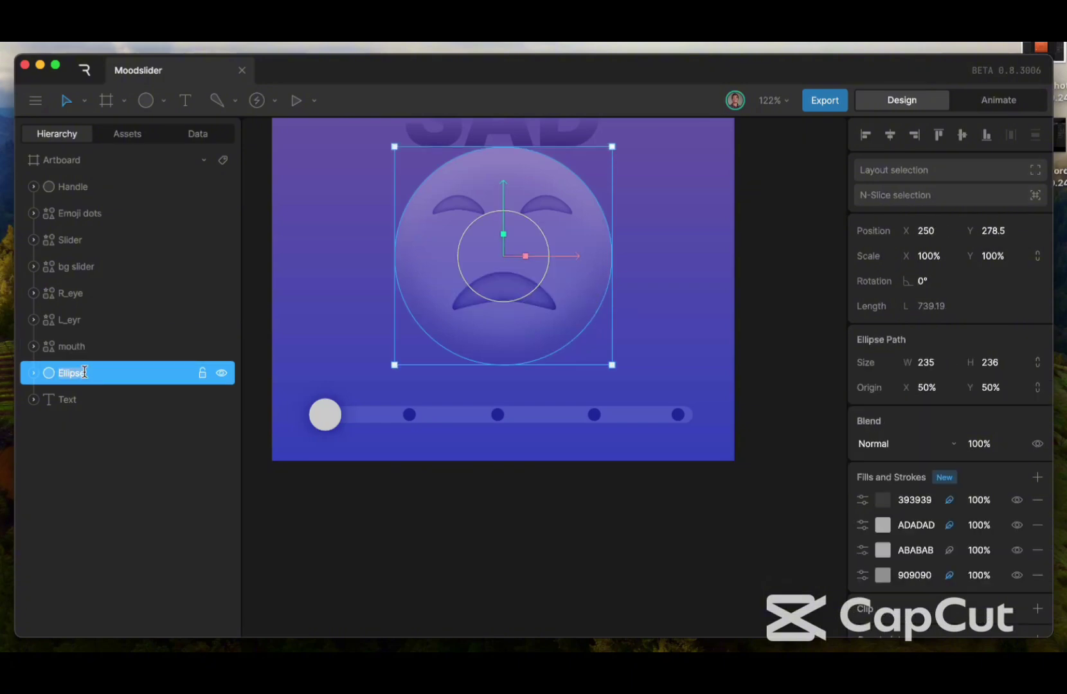
pyautogui.write('Face')
# Group the R_eye and L_eyr layers and name the group eye
pyautogui.click(81, 318)
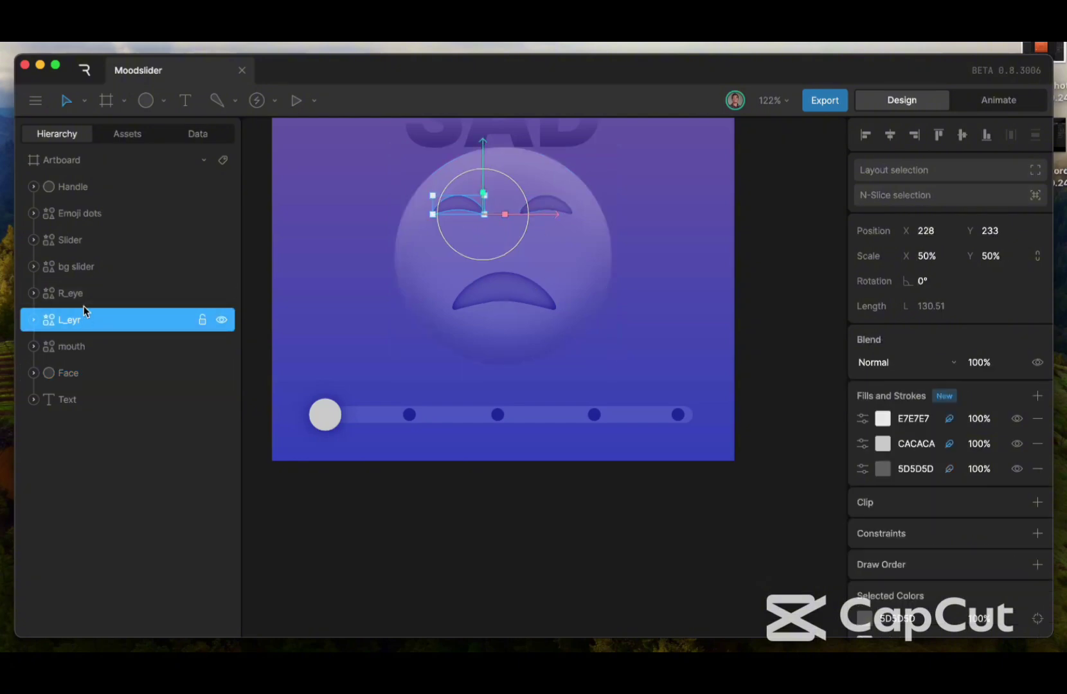
pyautogui.press('Escape')
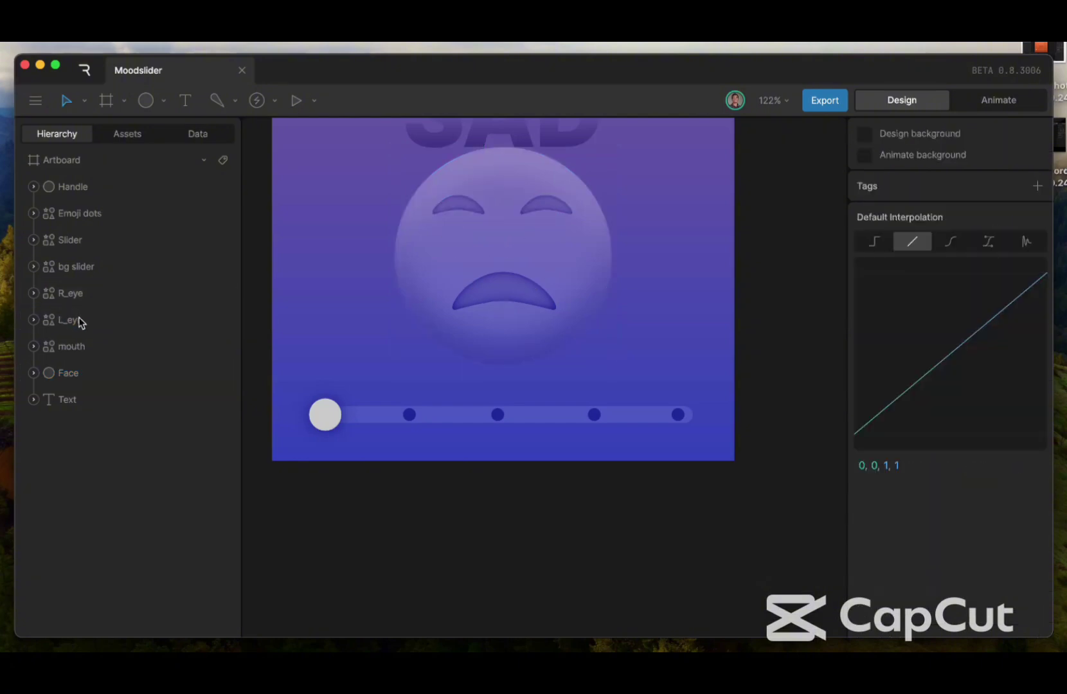
pyautogui.click(80, 319)
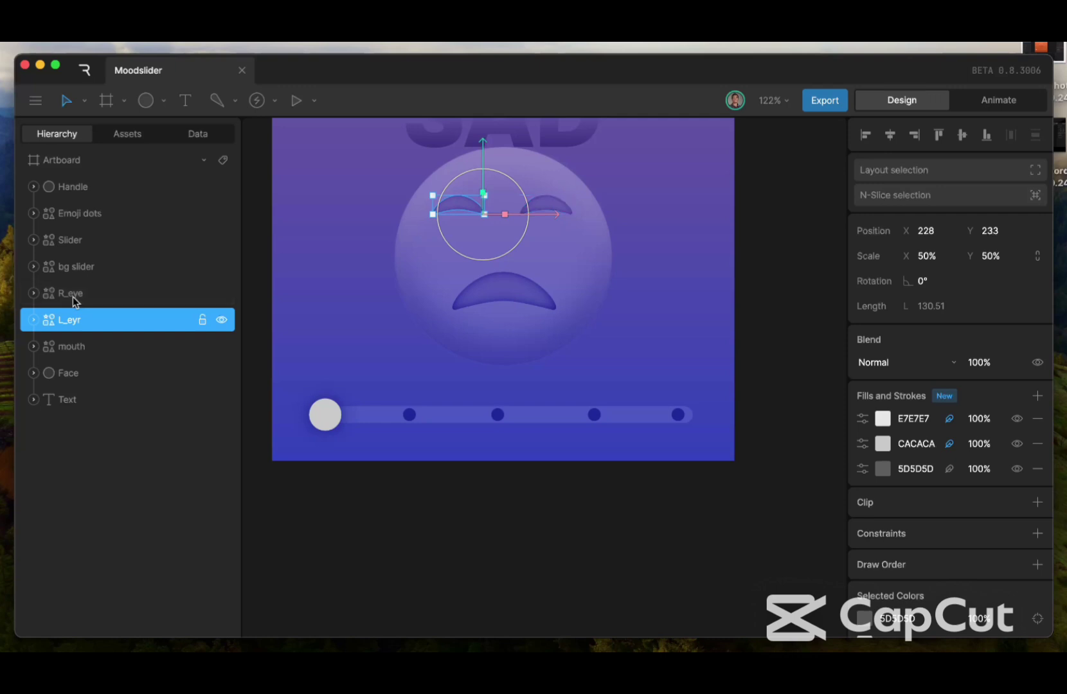
pyautogui.keyDown('shift'); pyautogui.click(72, 296); pyautogui.keyUp('shift')
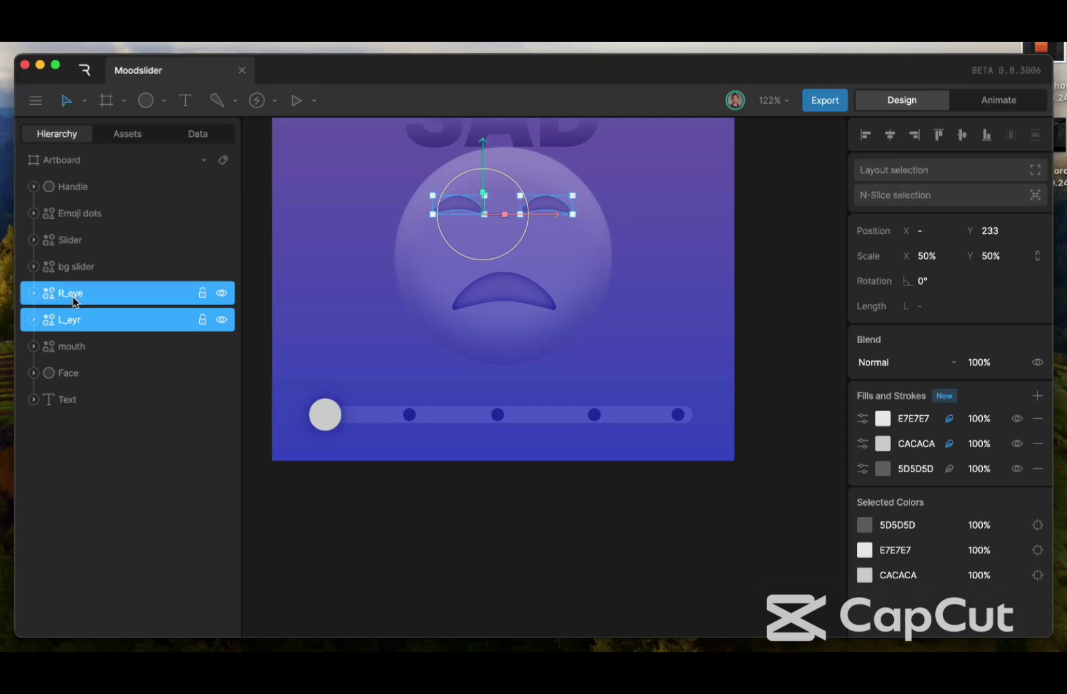
pyautogui.press('super+g')
pyautogui.doubleClick(73, 296)
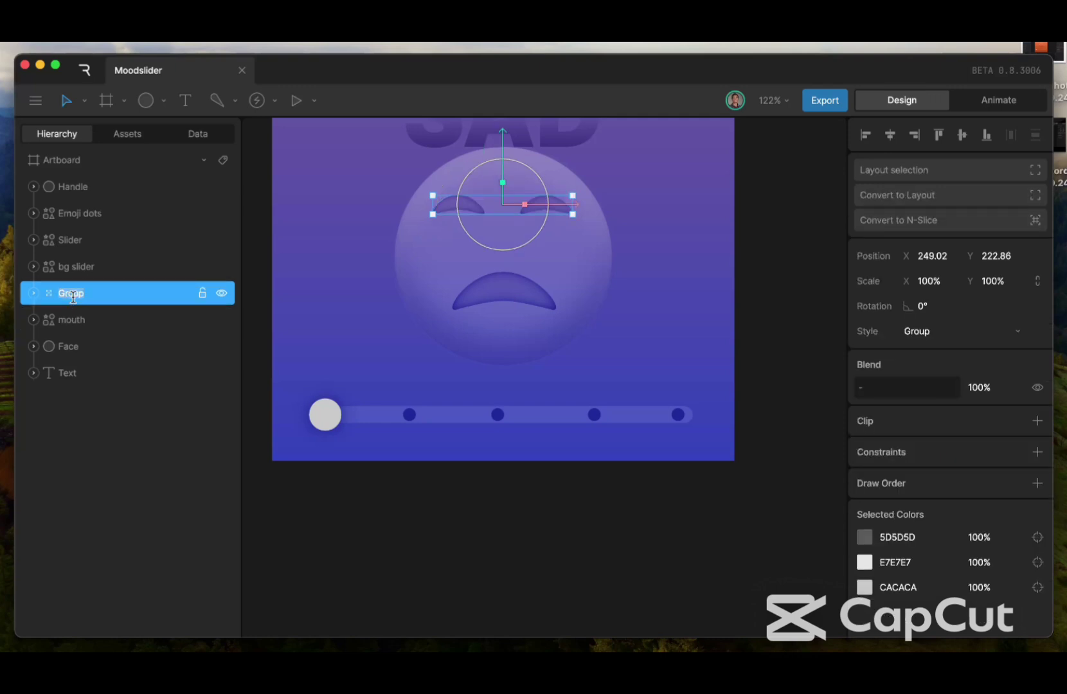
pyautogui.write('eye')
pyautogui.press('Return')
# Group Handle, Emoji dots, Slider and bg slider as Slider, and place the group between Face and Text in the hierarchy
pyautogui.click(95, 270)
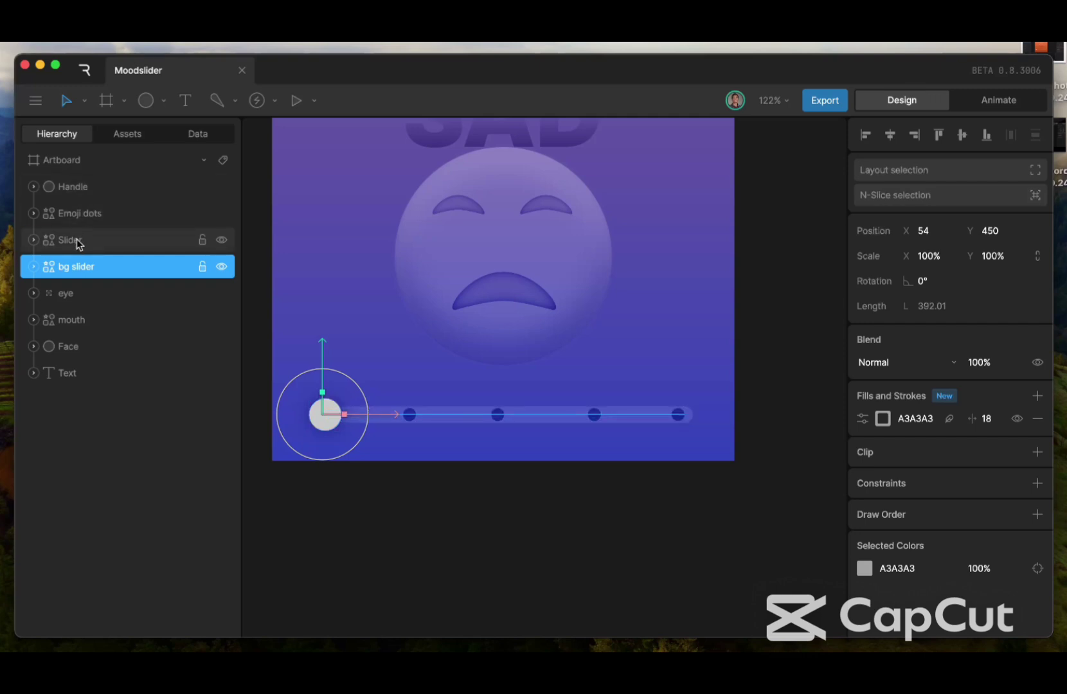
pyautogui.keyDown('shift'); pyautogui.click(80, 191); pyautogui.keyUp('shift')
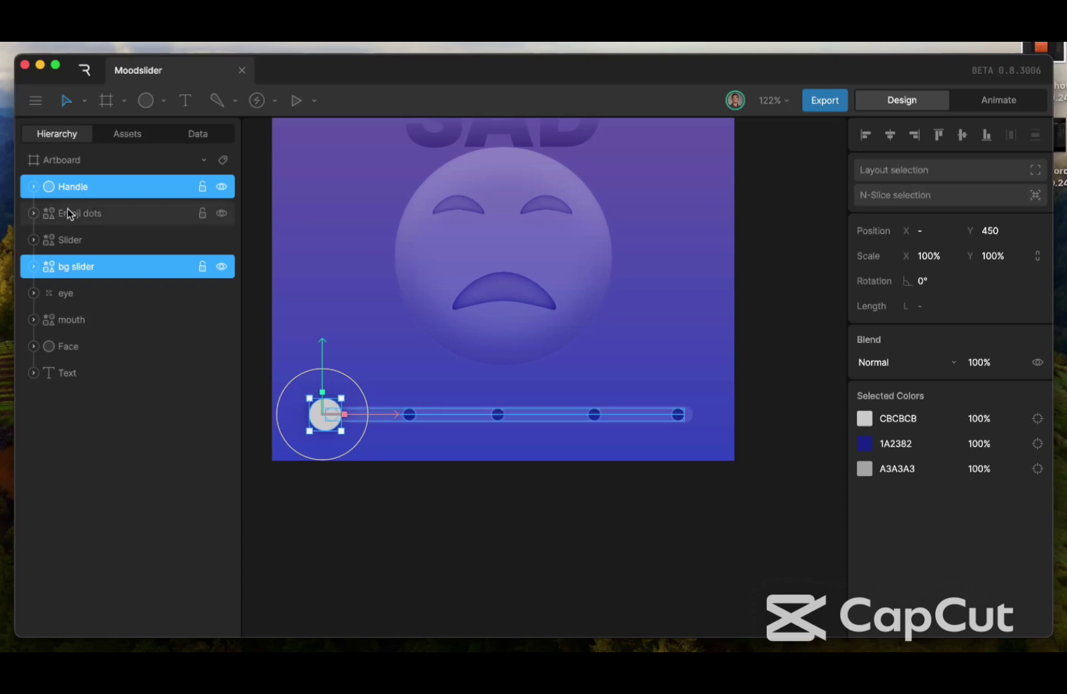
pyautogui.keyDown('shift'); pyautogui.click(70, 214); pyautogui.keyUp('shift')
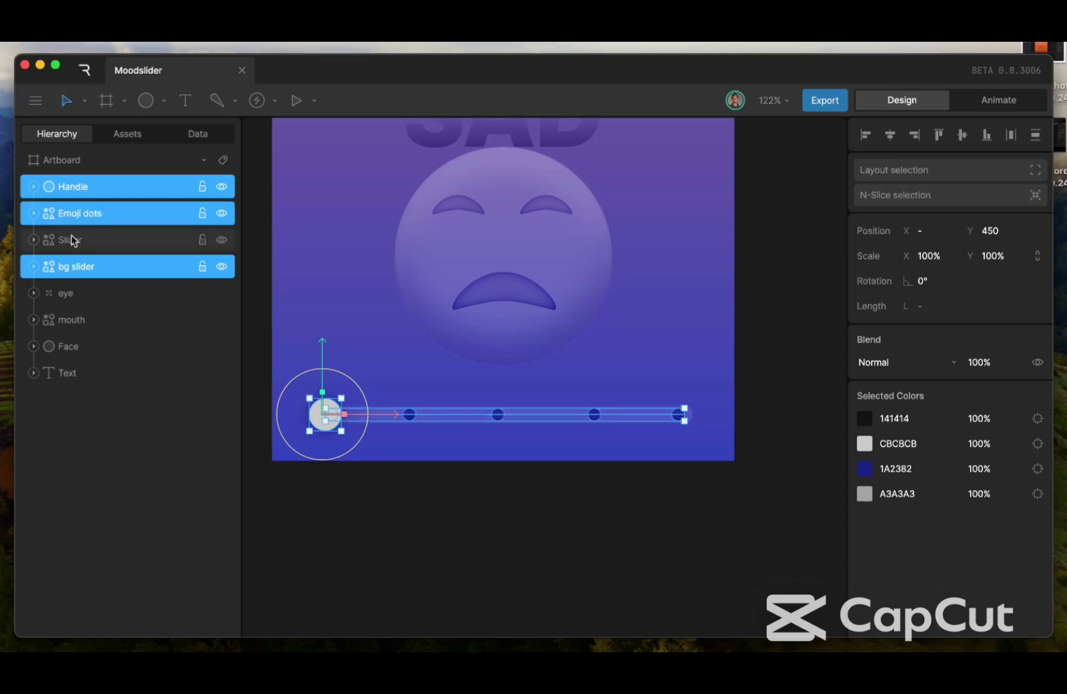
pyautogui.keyDown('shift'); pyautogui.click(72, 239); pyautogui.keyUp('shift')
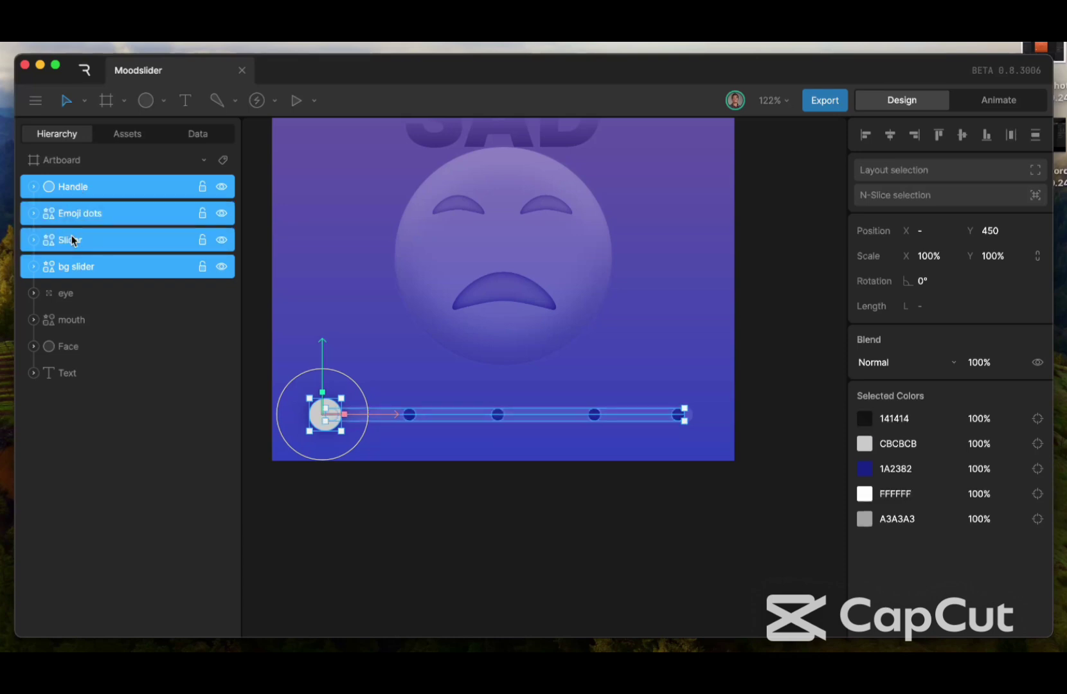
pyautogui.press('super+g')
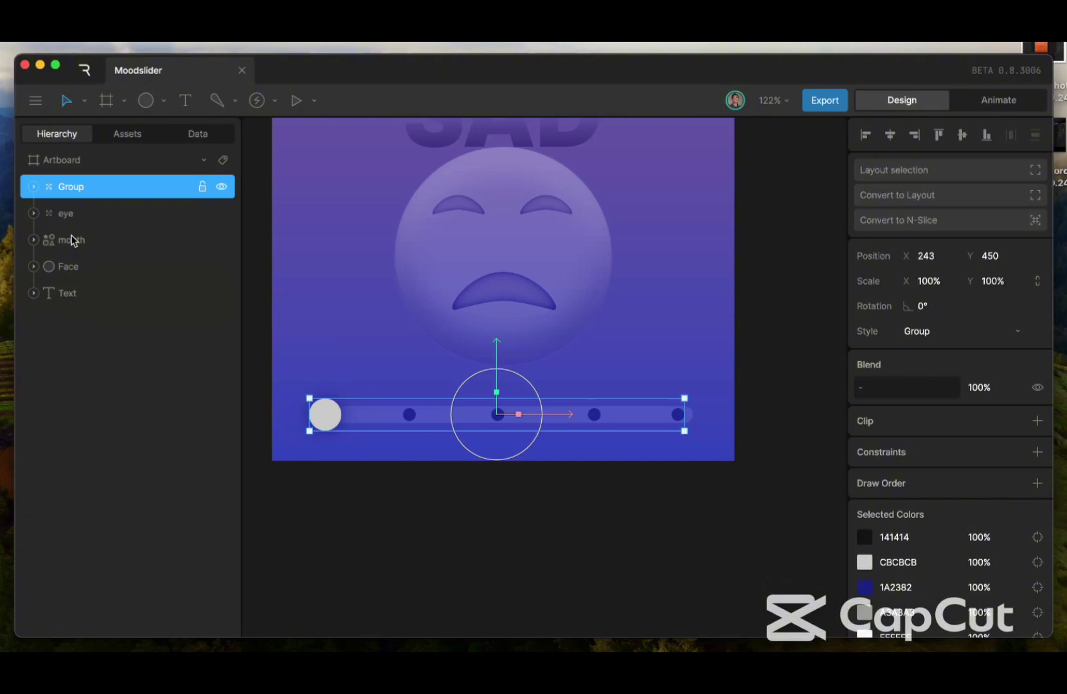
pyautogui.doubleClick(78, 187)
pyautogui.write('Slider')
pyautogui.press('Return')
pyautogui.moveTo(88, 194); pyautogui.dragTo(90, 277)
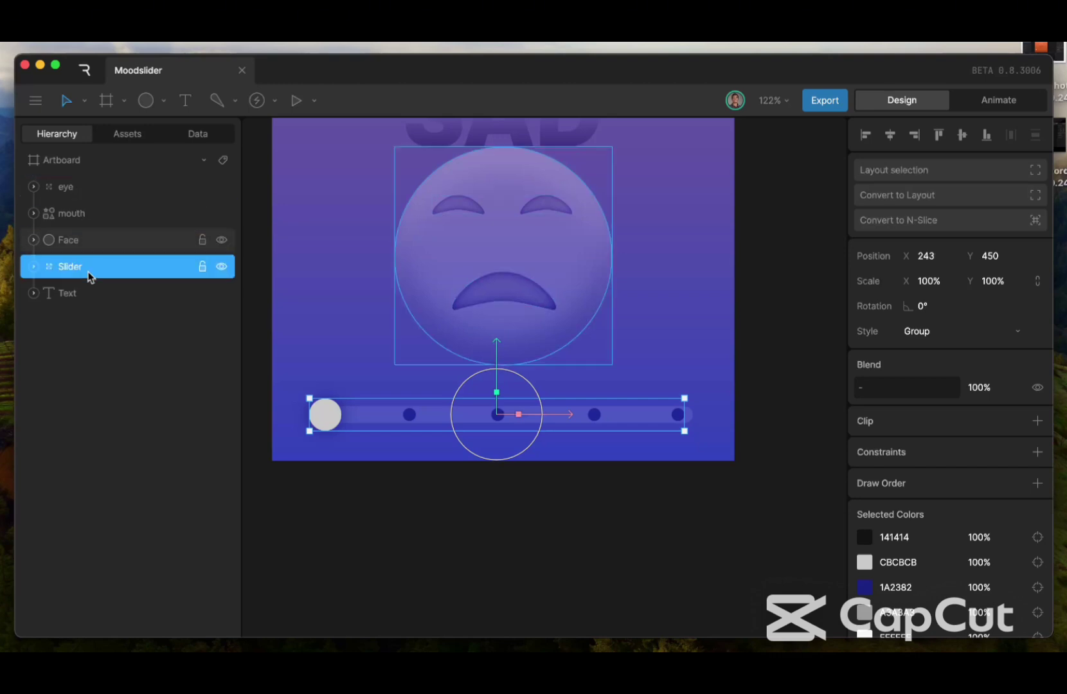
# Group the eye, mouth and Face layers and name the group Emoji
pyautogui.click(92, 238)
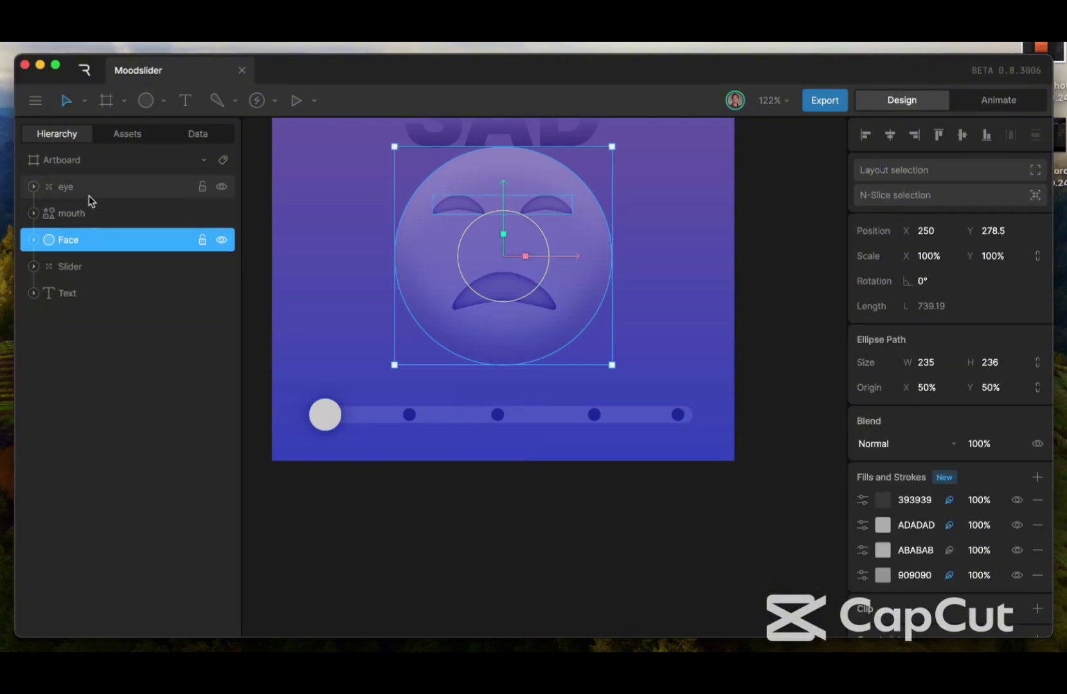
pyautogui.keyDown('shift'); pyautogui.click(88, 193); pyautogui.keyUp('shift')
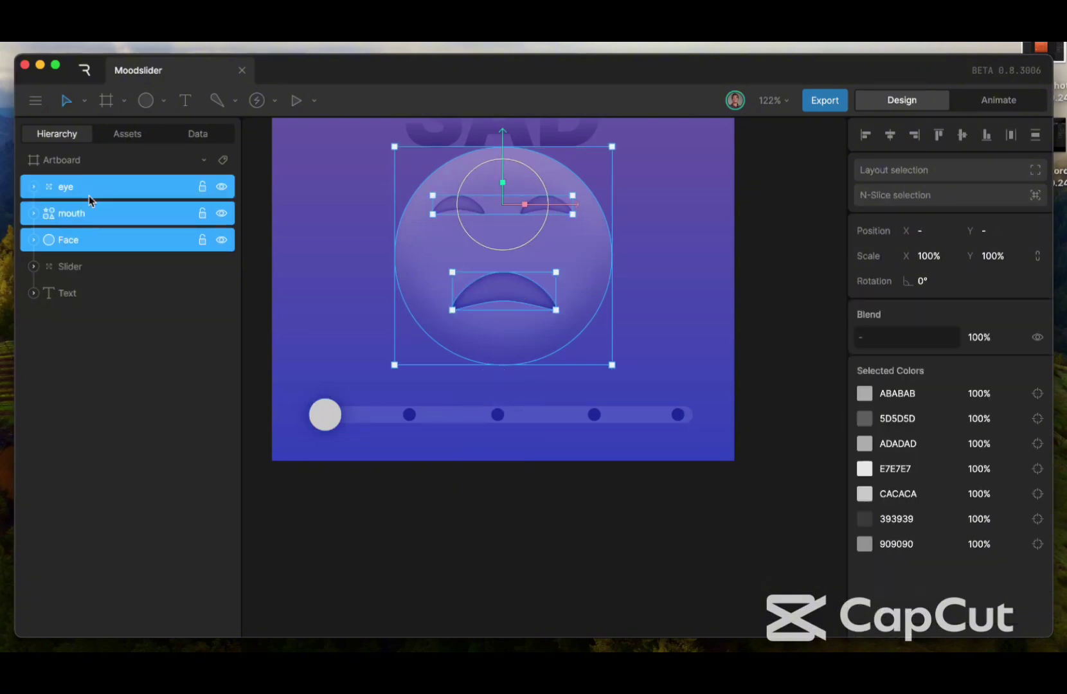
pyautogui.press('super+g')
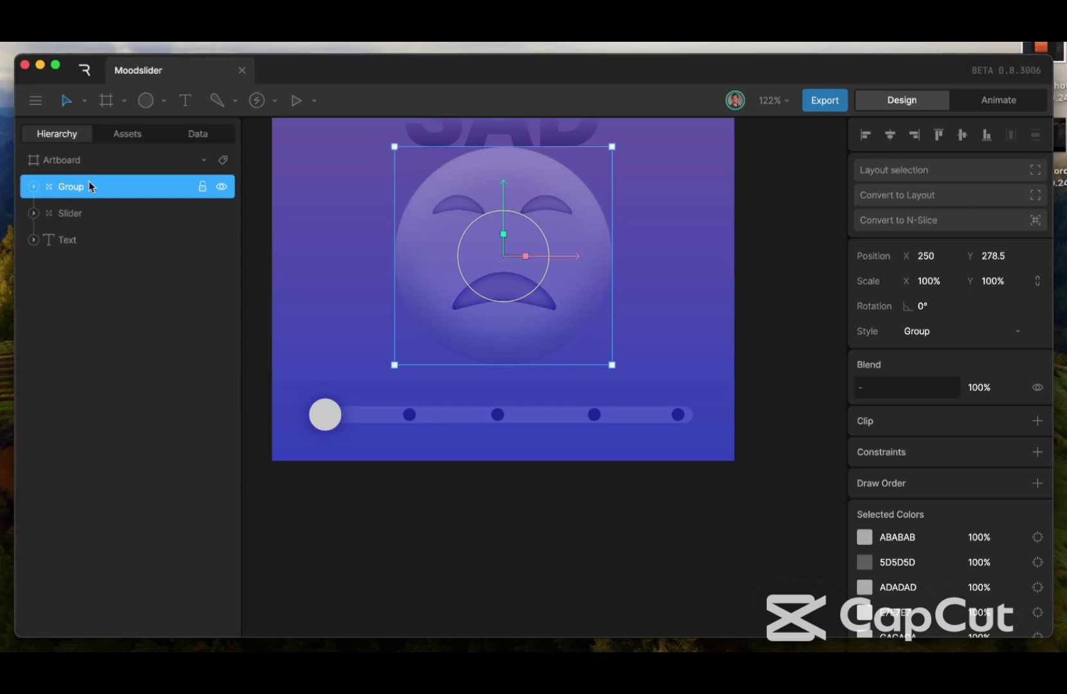
pyautogui.doubleClick(90, 186)
pyautogui.write('Emoji')
pyautogui.press('Return')
# Move the Text layer above the Emoji group and back below the Slider group in the hierarchy
pyautogui.moveTo(95, 188)
pyautogui.mouseDown()
pyautogui.moveTo(94, 218)
pyautogui.moveTo(96, 203)
pyautogui.moveTo(106, 226)
pyautogui.moveTo(107, 186)
pyautogui.mouseUp()
pyautogui.click(107, 239)
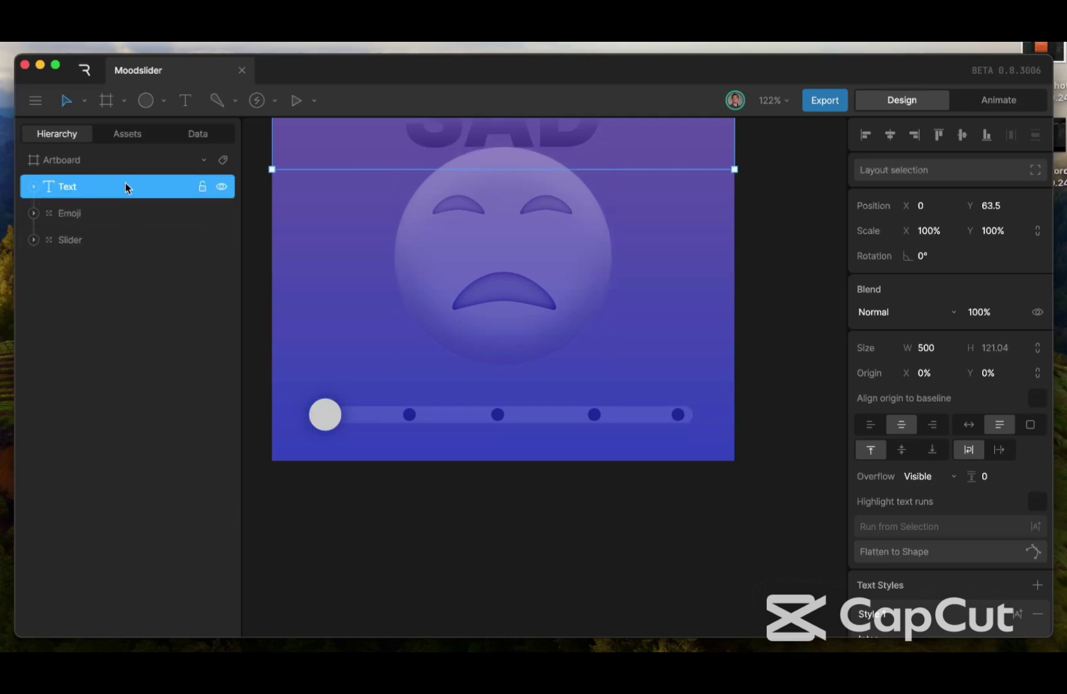
pyautogui.moveTo(125, 182); pyautogui.dragTo(121, 245)
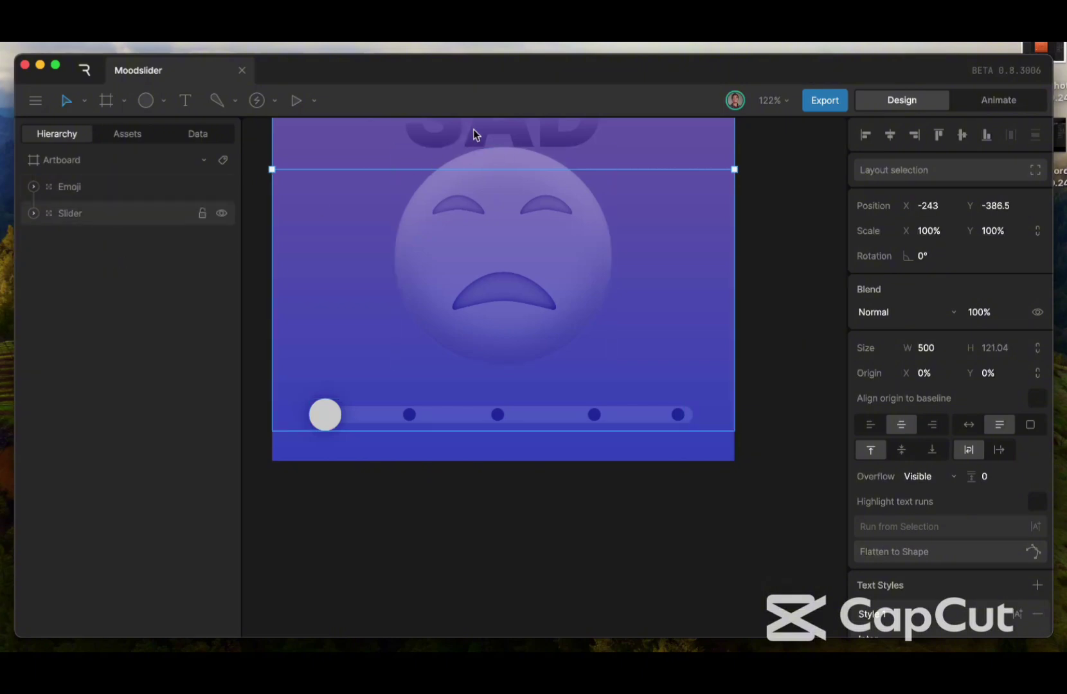
pyautogui.scroll(5, 474, 133)
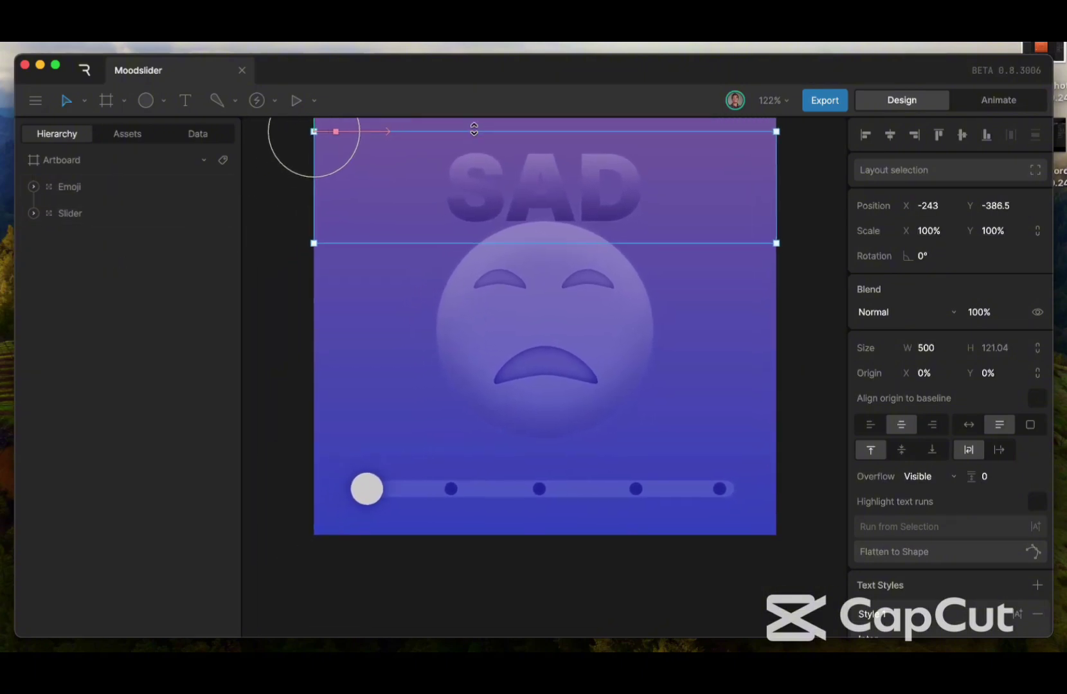
pyautogui.scroll(6, 474, 129)
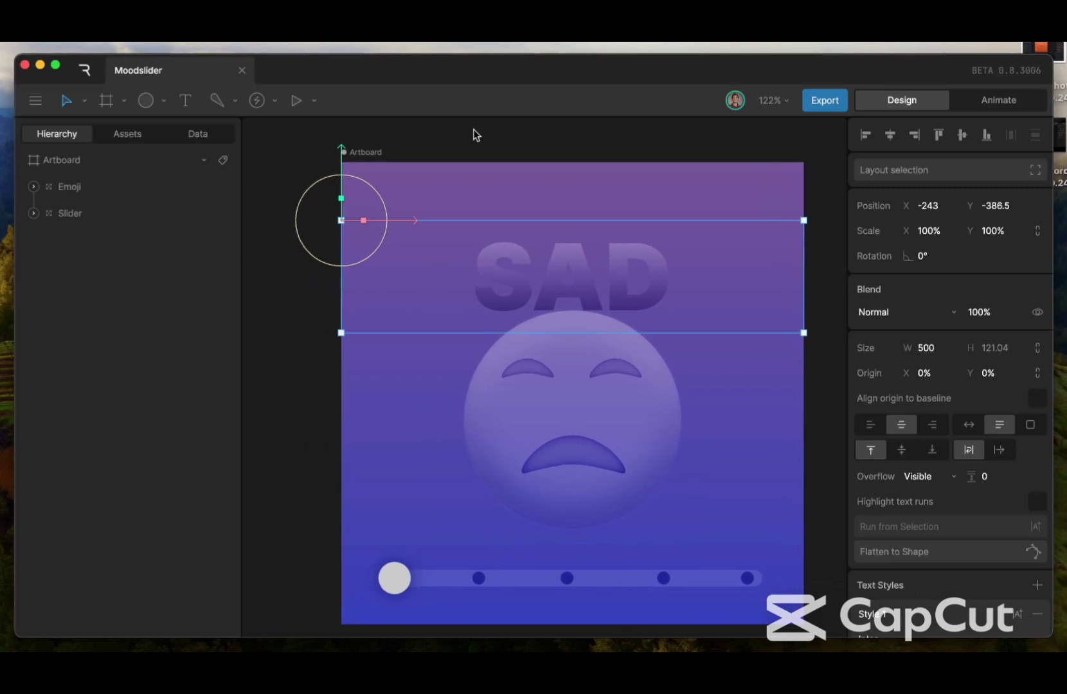
pyautogui.click(57, 241)
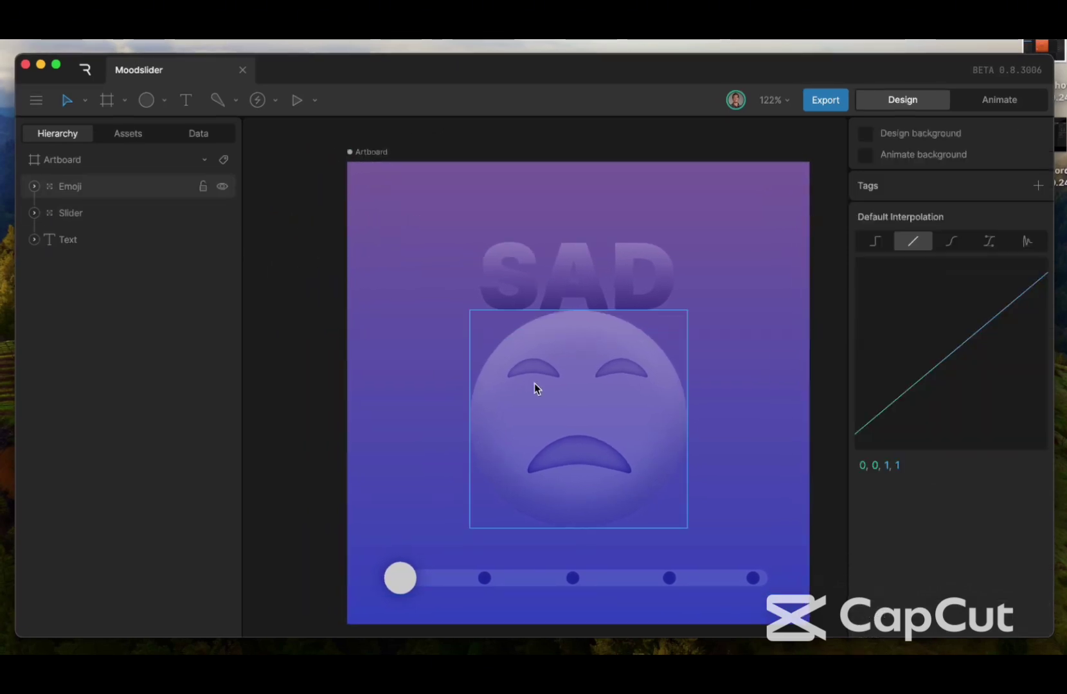
# Switch to Animate mode and fit the whole SAD artboard in the view
pyautogui.hscroll(3, 534, 384)
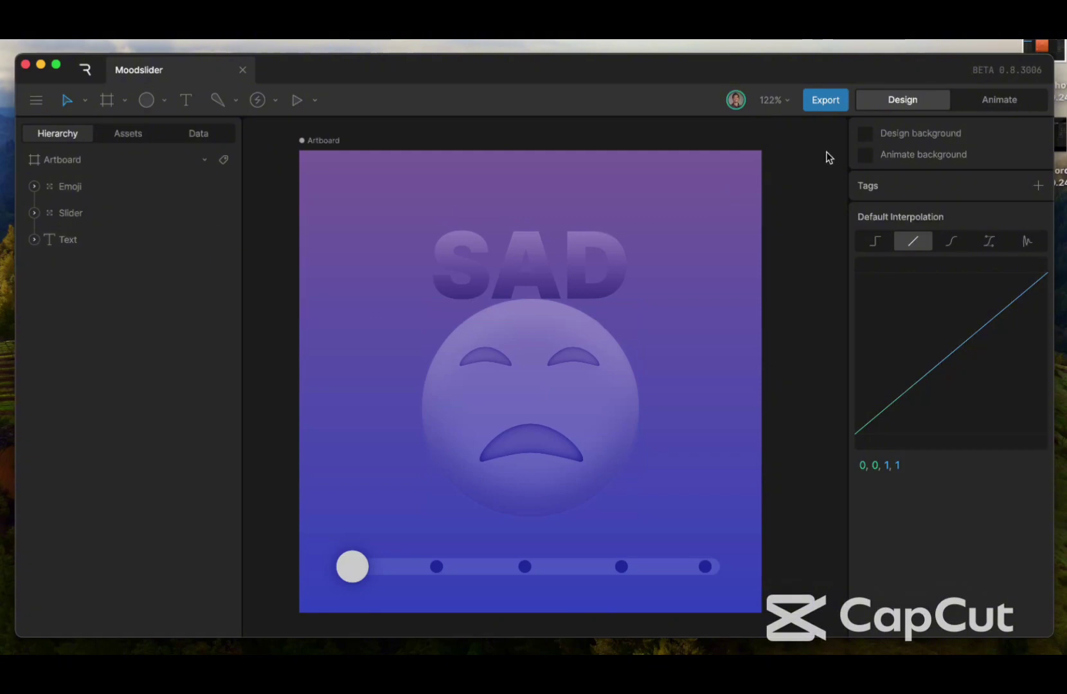
pyautogui.click(973, 106)
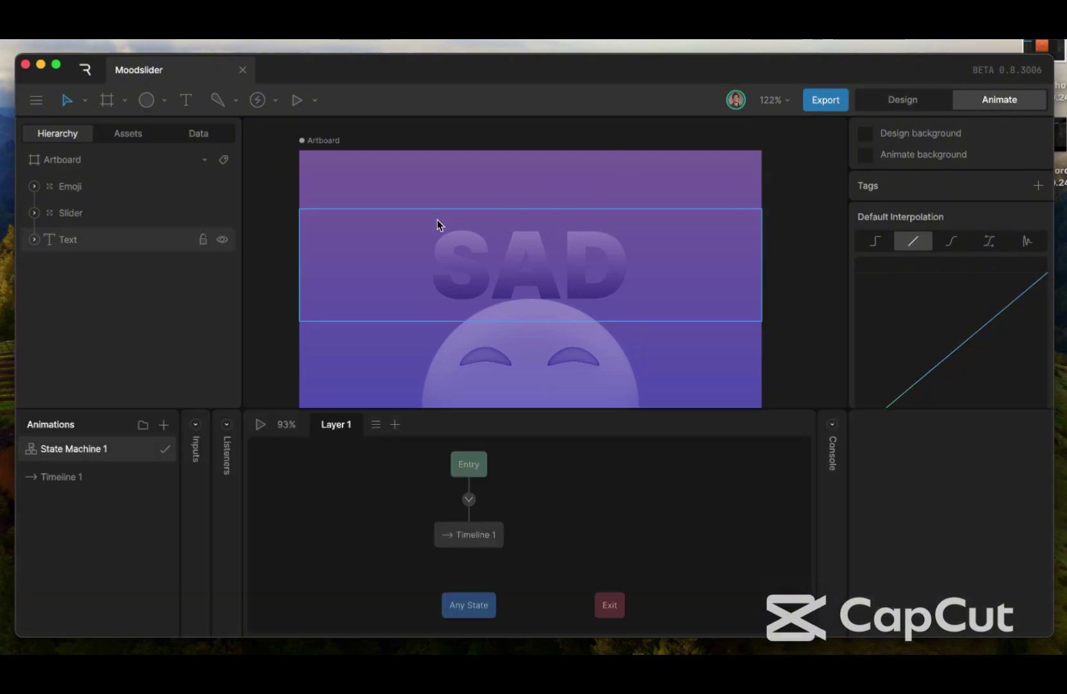
pyautogui.scroll(-3, 437, 220)
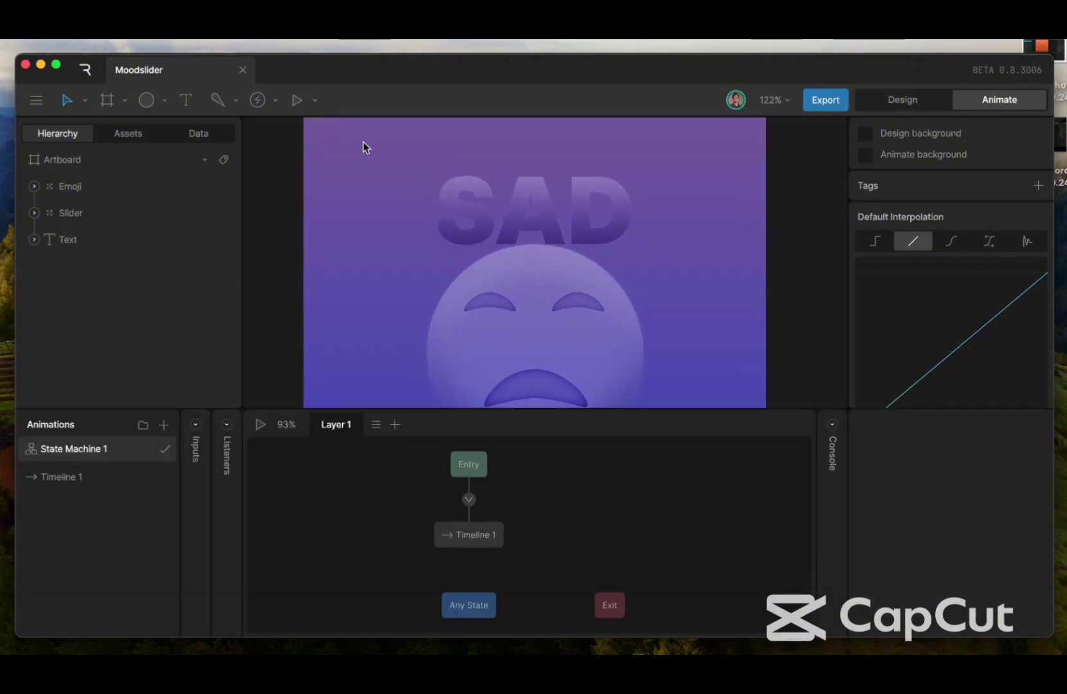
pyautogui.scroll(2, 363, 146)
pyautogui.click(317, 128)
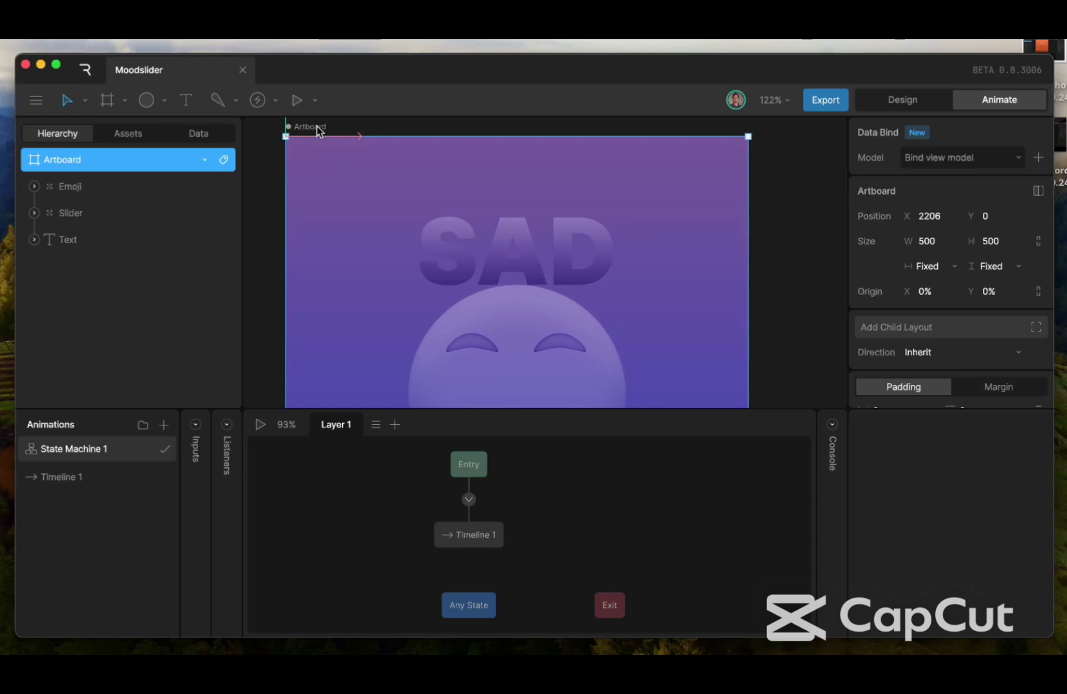
pyautogui.press('f')
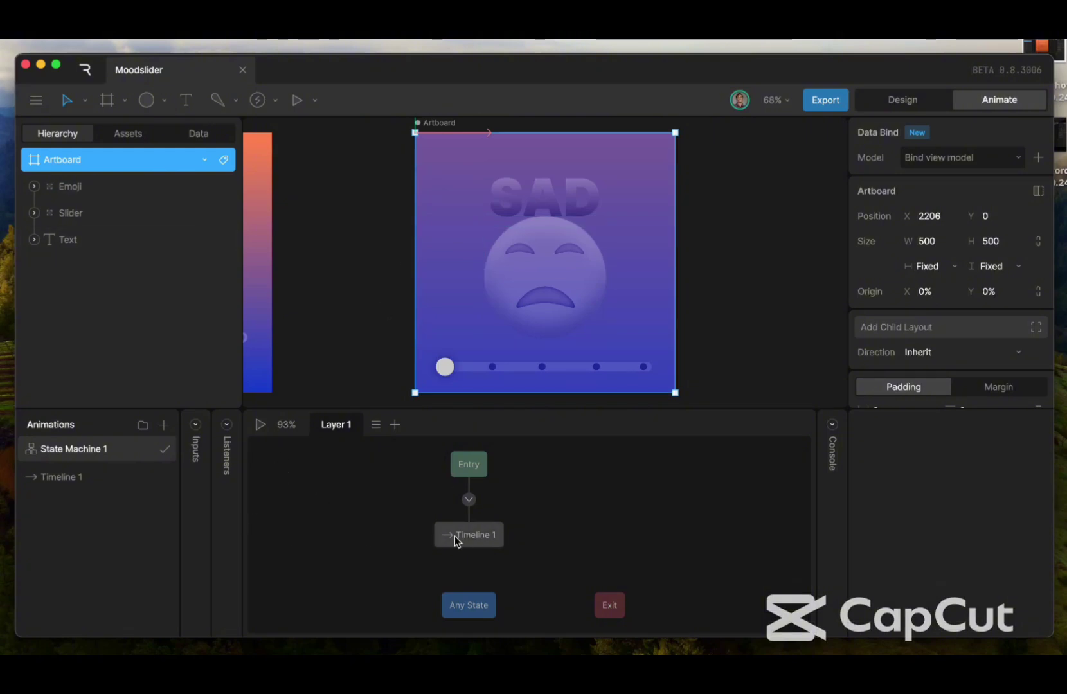
# Examine the empty Timeline 1, the State Machine 1 graph and the input types available for the state machine
pyautogui.click(75, 479)
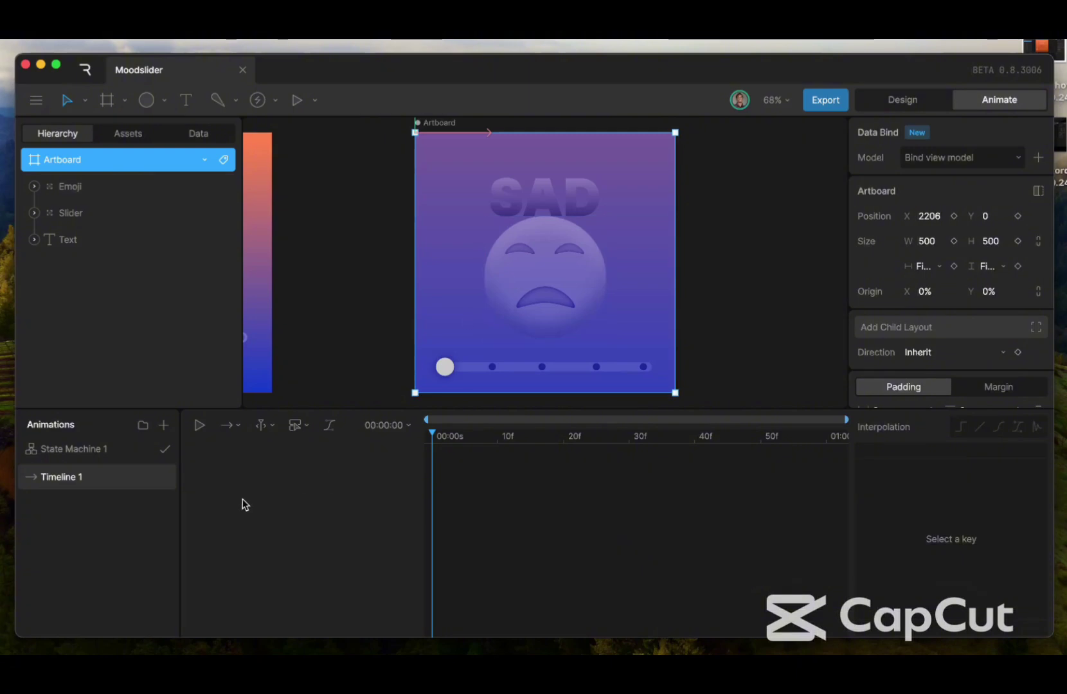
pyautogui.click(93, 452)
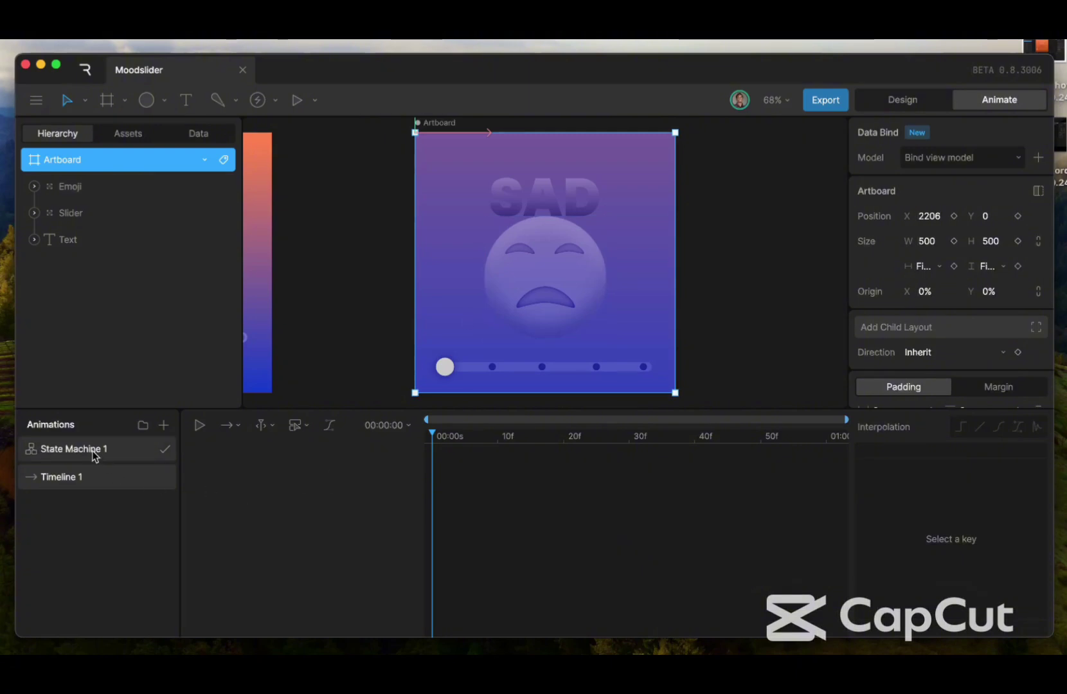
pyautogui.click(80, 492)
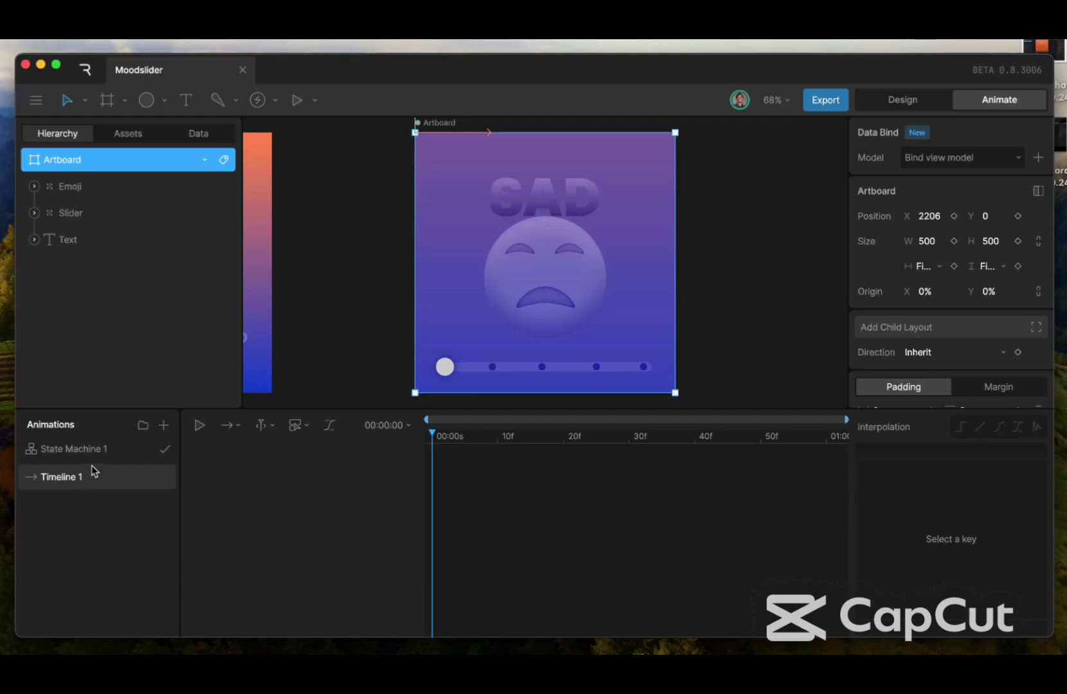
pyautogui.click(100, 452)
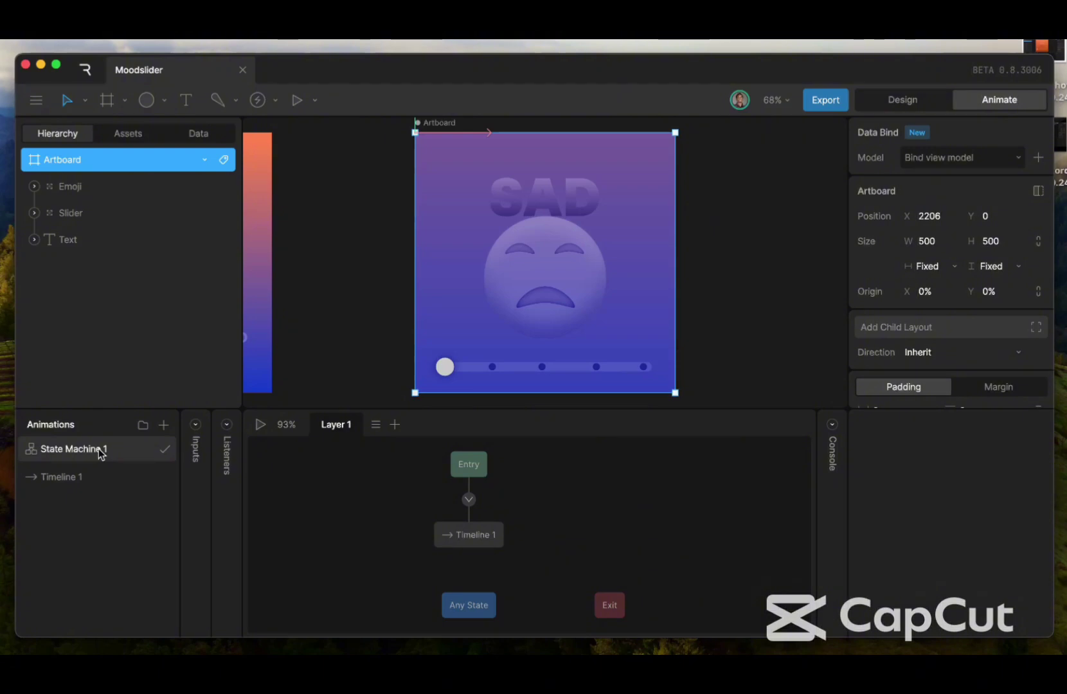
pyautogui.click(197, 426)
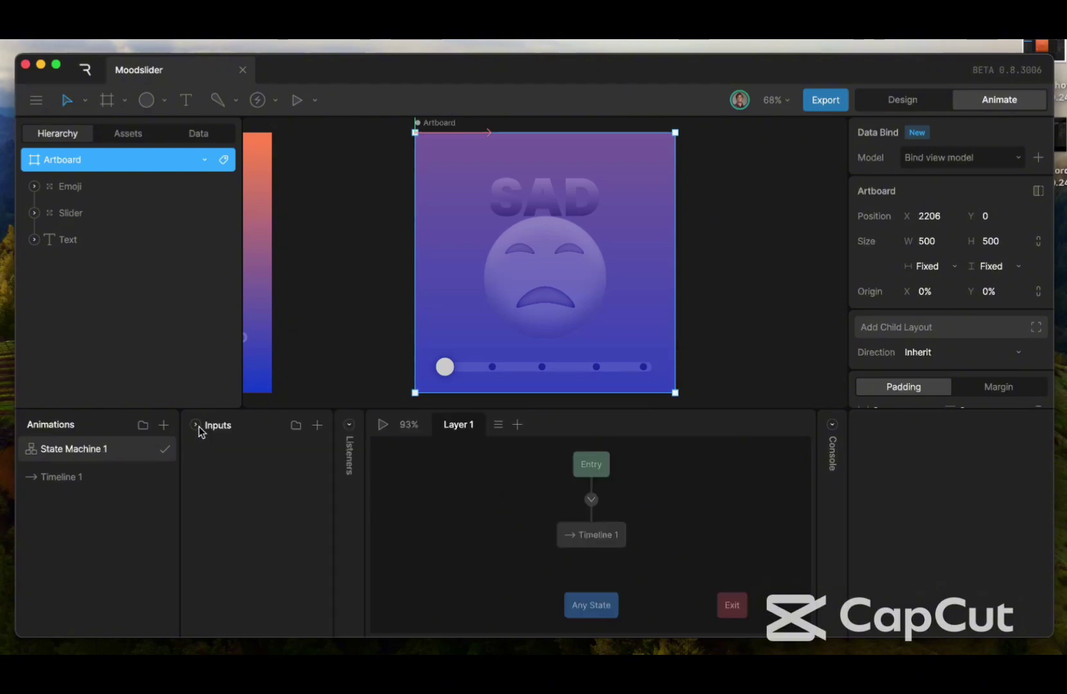
pyautogui.click(317, 428)
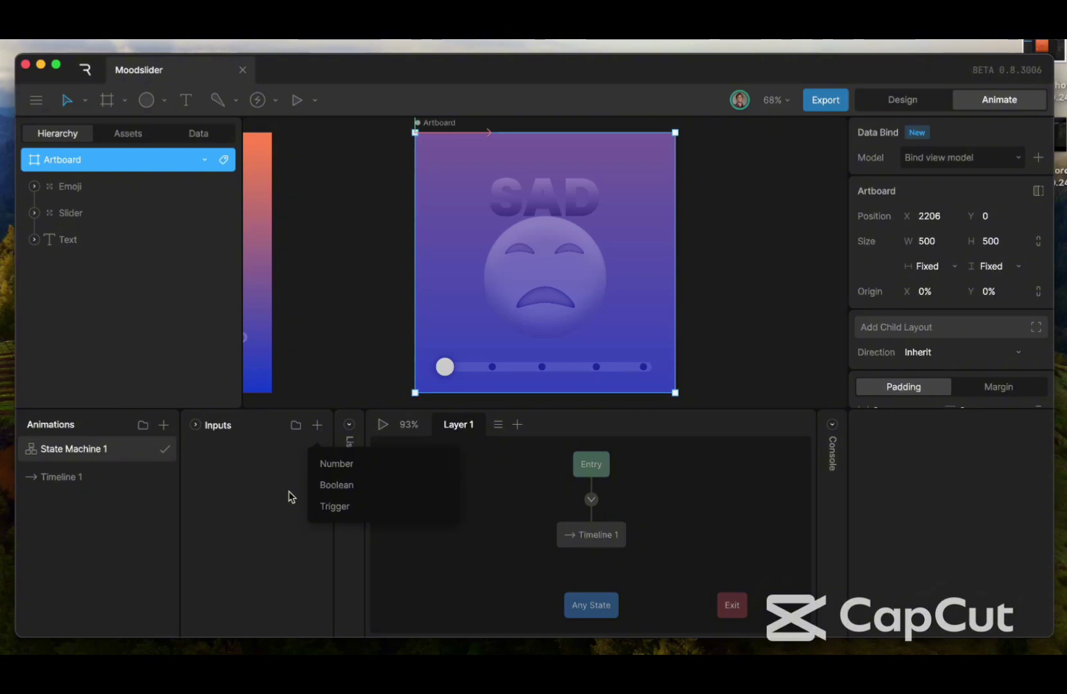
pyautogui.click(247, 481)
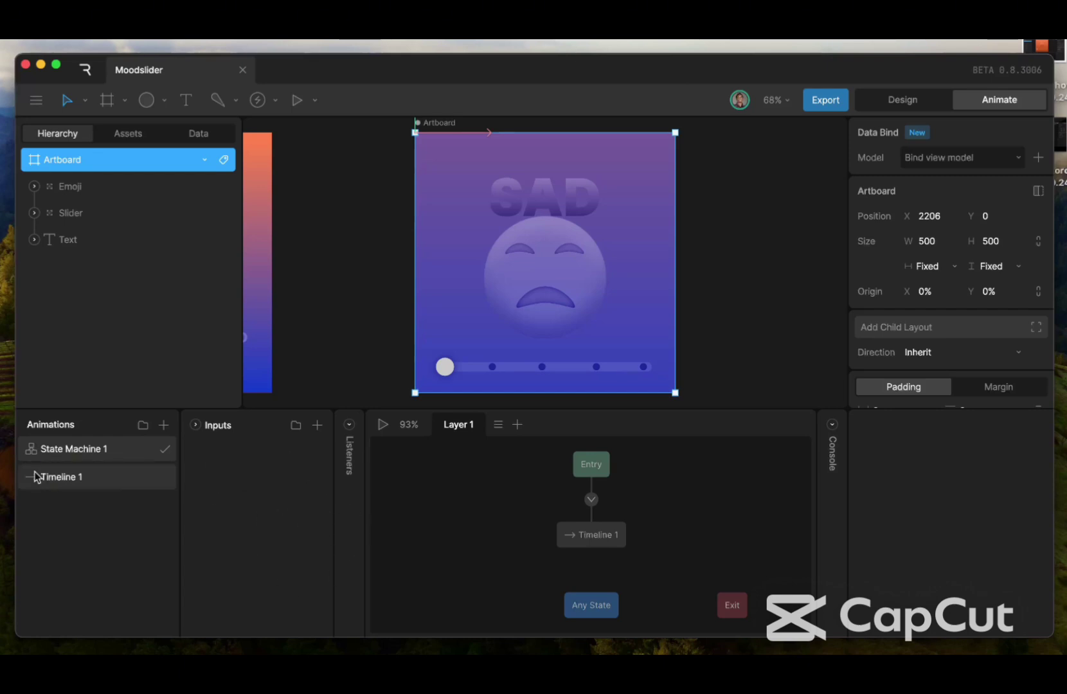
# Key all vertices of the mouth path at frame 0 of Timeline 1 and finish editing the path
pyautogui.click(54, 479)
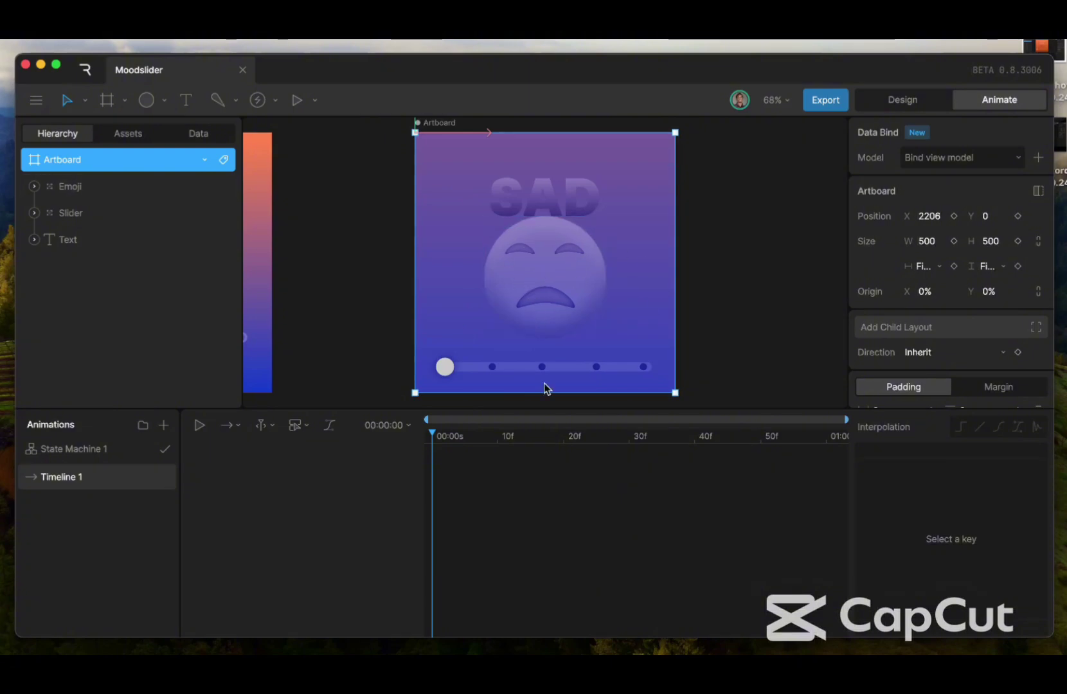
pyautogui.click(546, 300)
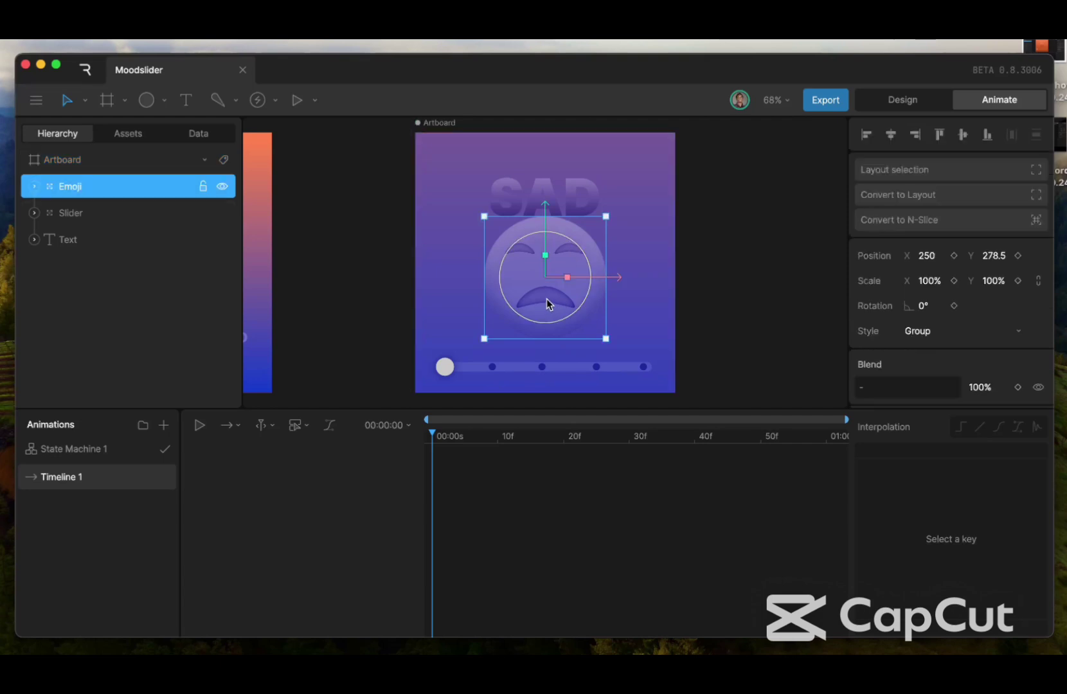
pyautogui.doubleClick(546, 303)
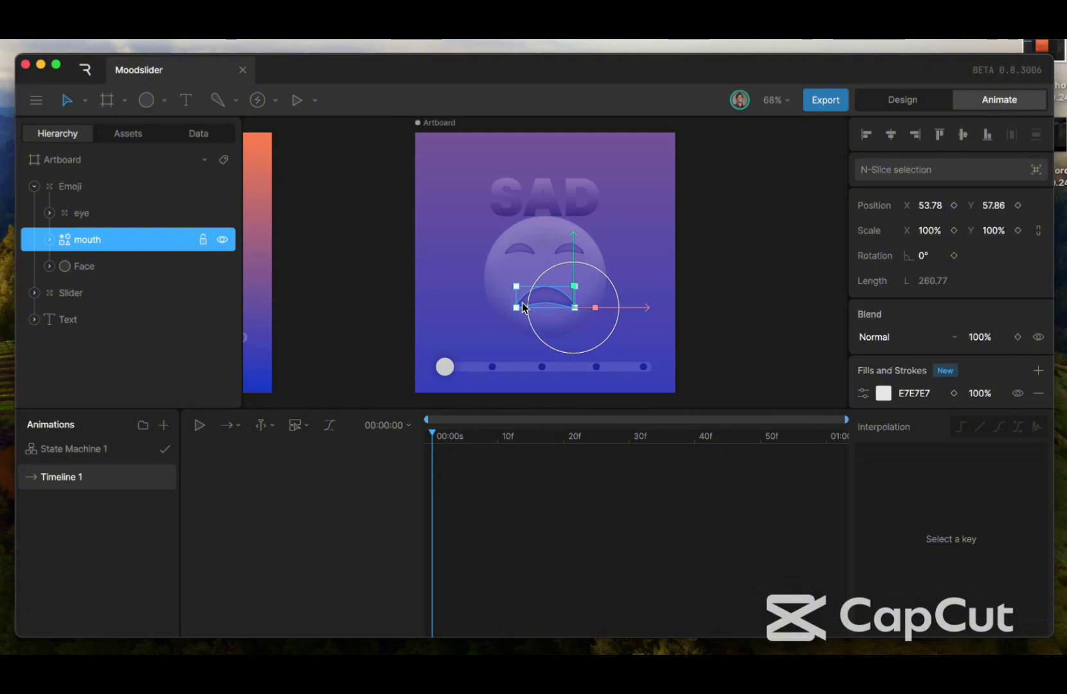
pyautogui.click(49, 241)
pyautogui.click(100, 268)
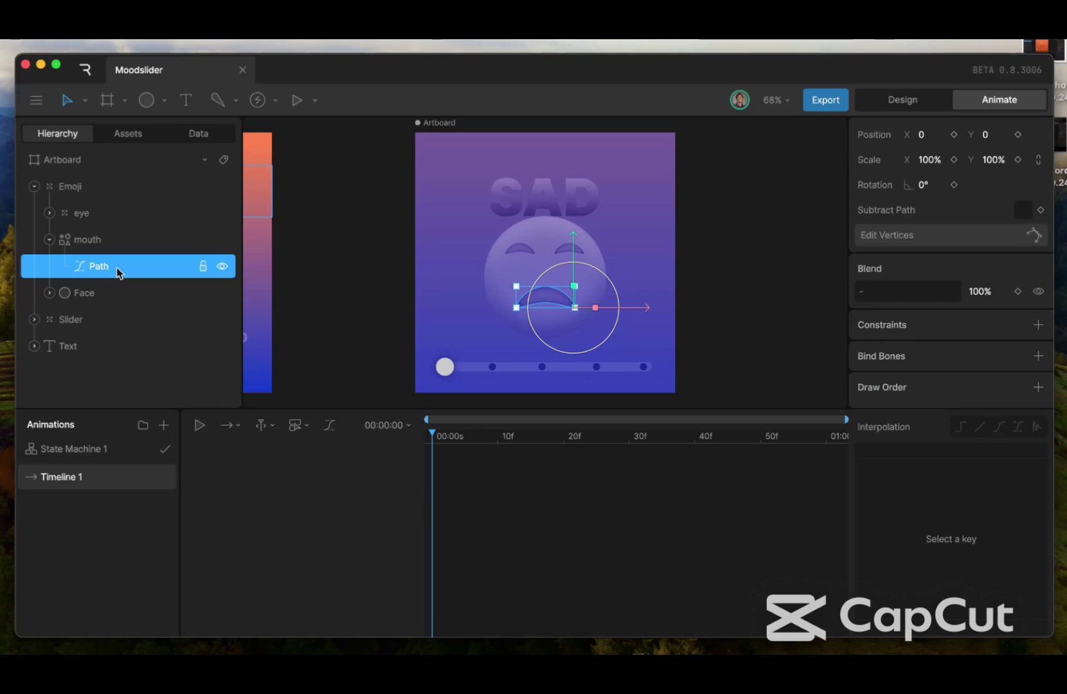
pyautogui.click(916, 242)
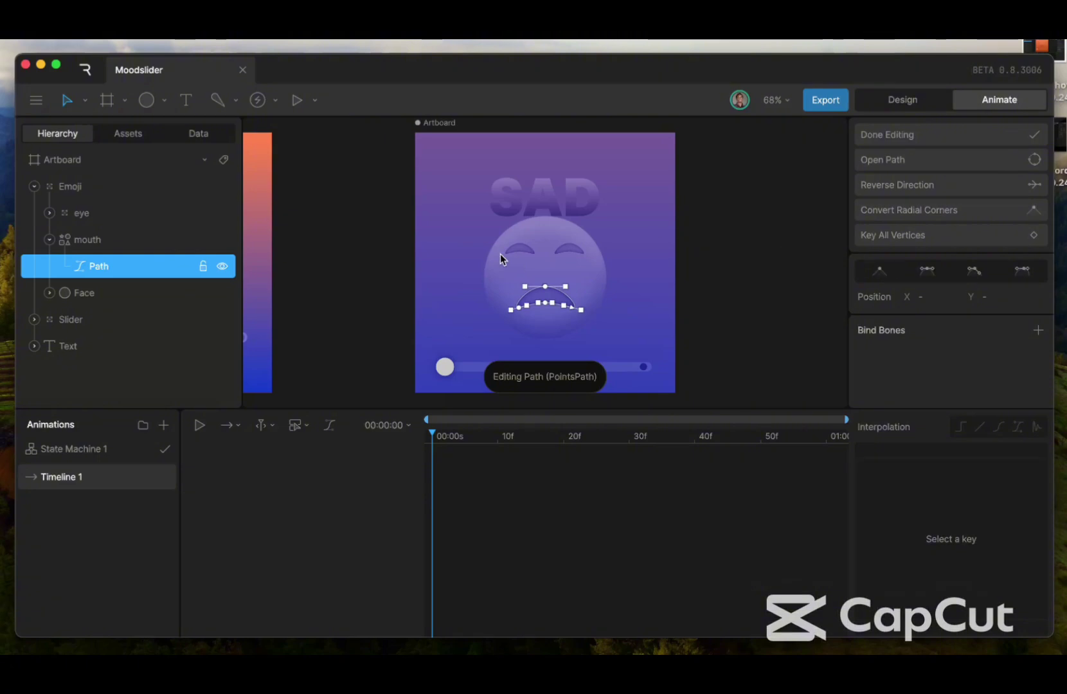
pyautogui.moveTo(430, 251); pyautogui.dragTo(595, 322)
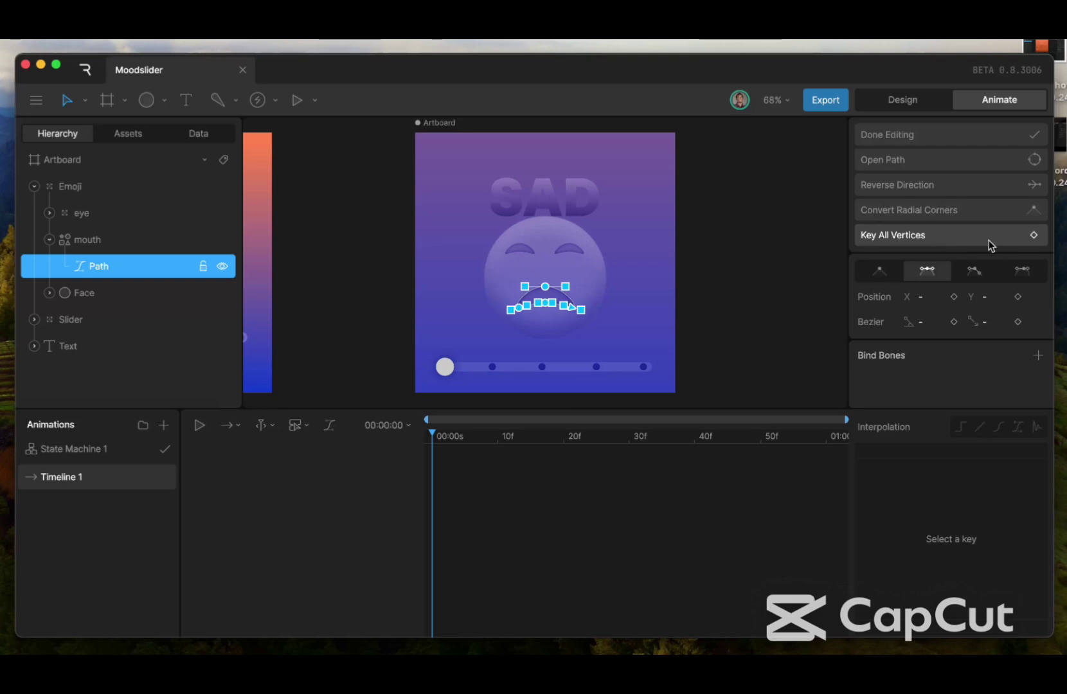
pyautogui.click(1034, 238)
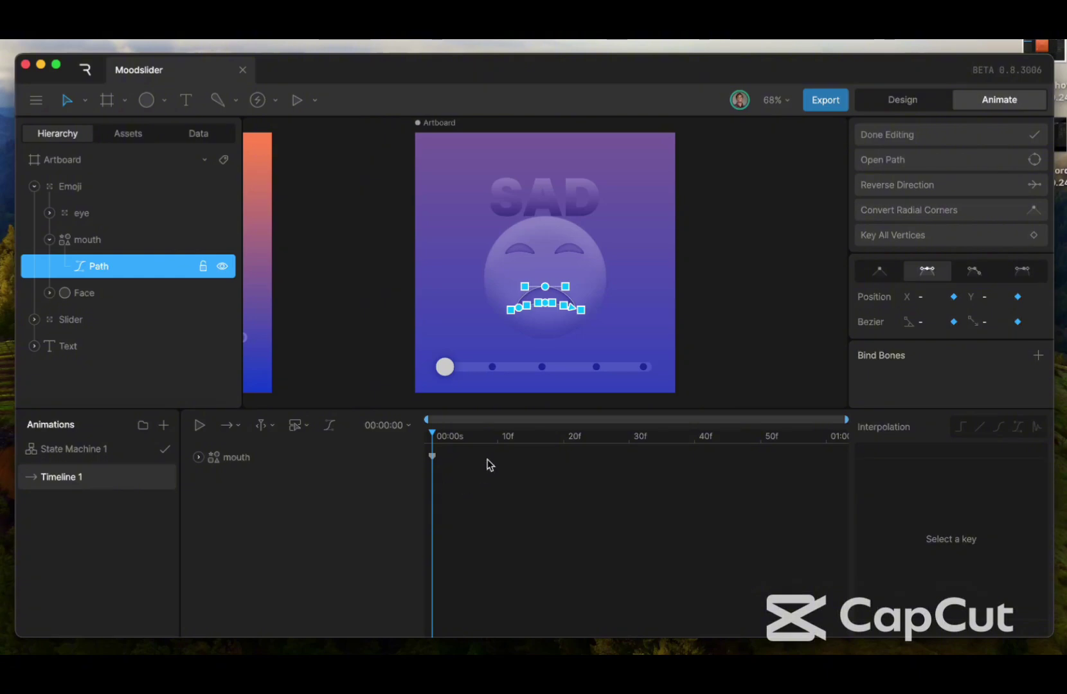
pyautogui.click(526, 254)
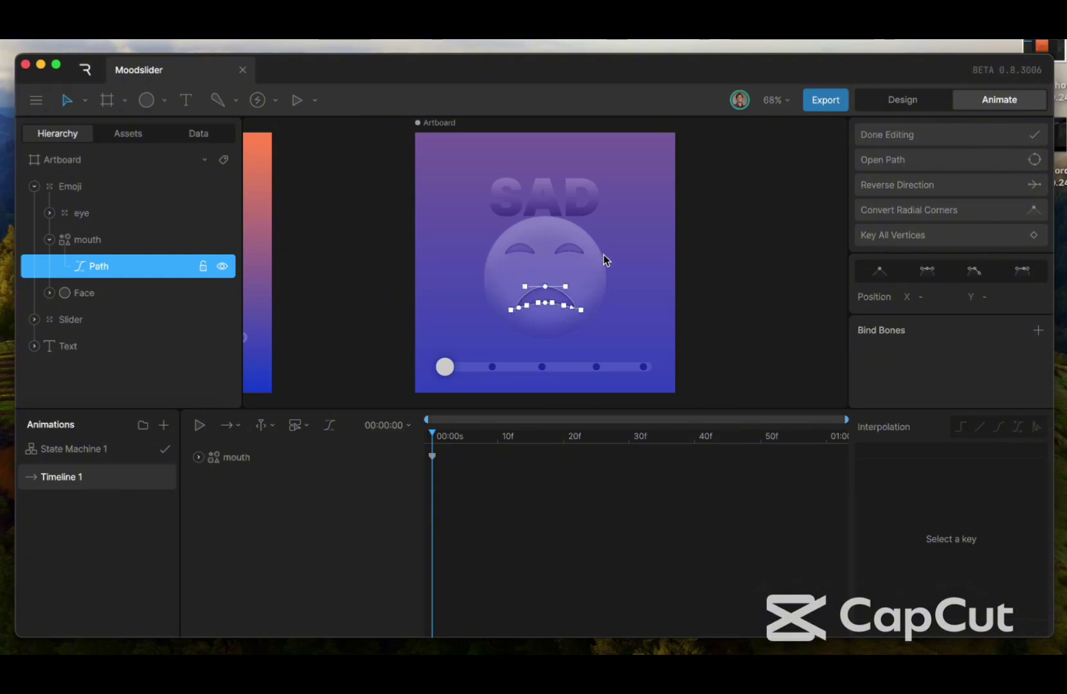
pyautogui.click(879, 137)
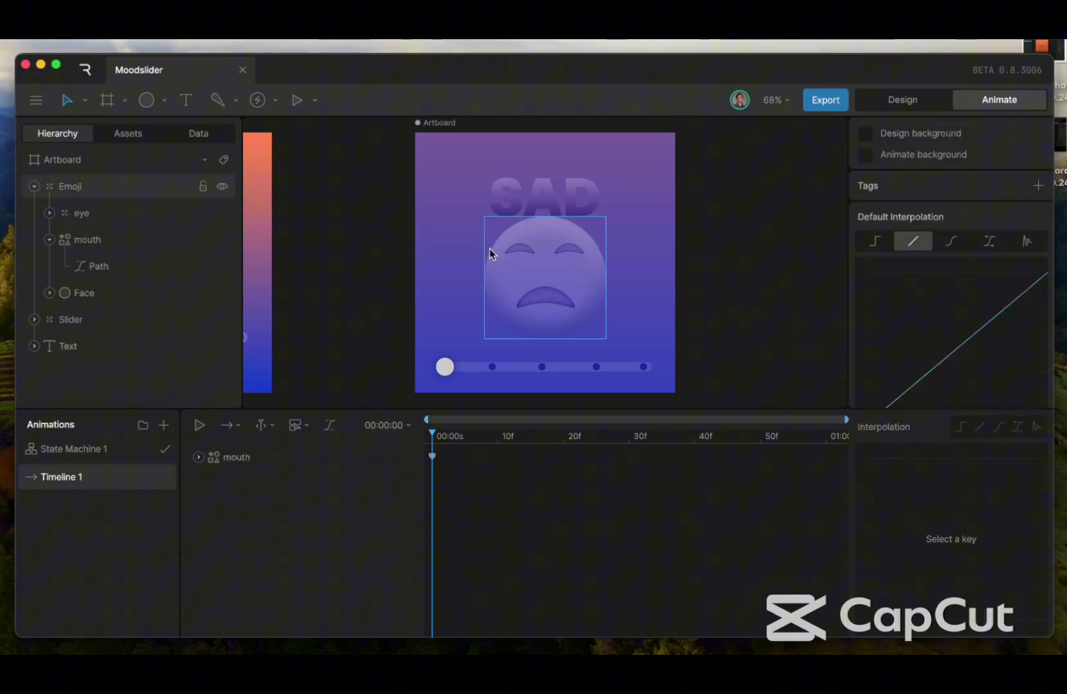
# Key all vertices of the R_eye path at frame 0 of Timeline 1 and finish editing the path
pyautogui.click(525, 250)
pyautogui.doubleClick(525, 248)
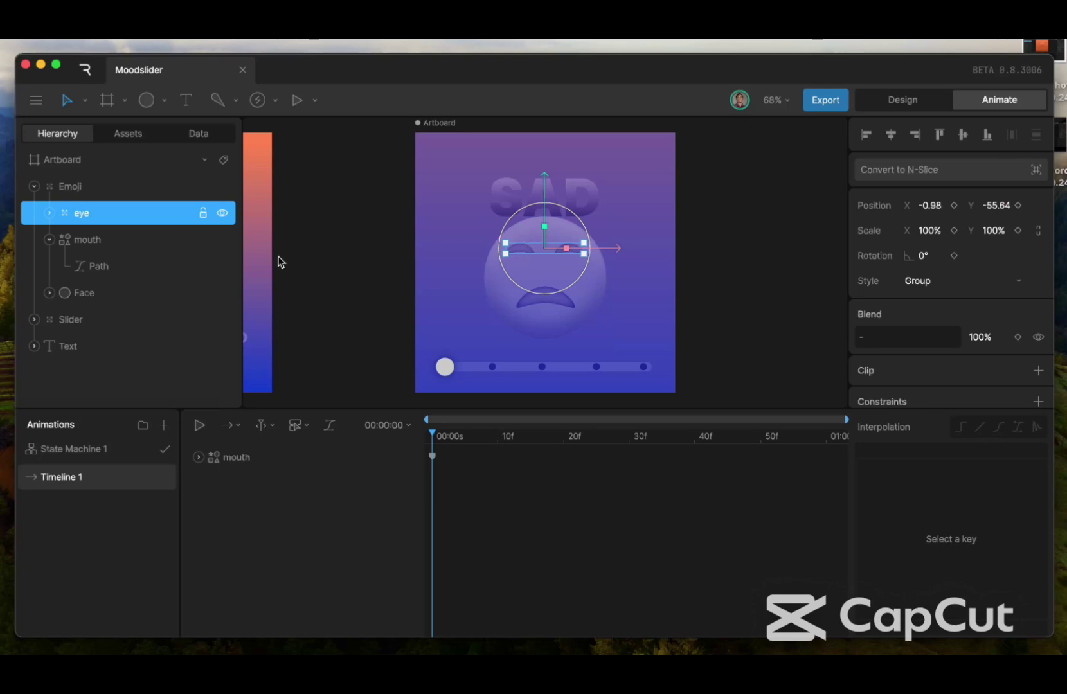
pyautogui.click(49, 214)
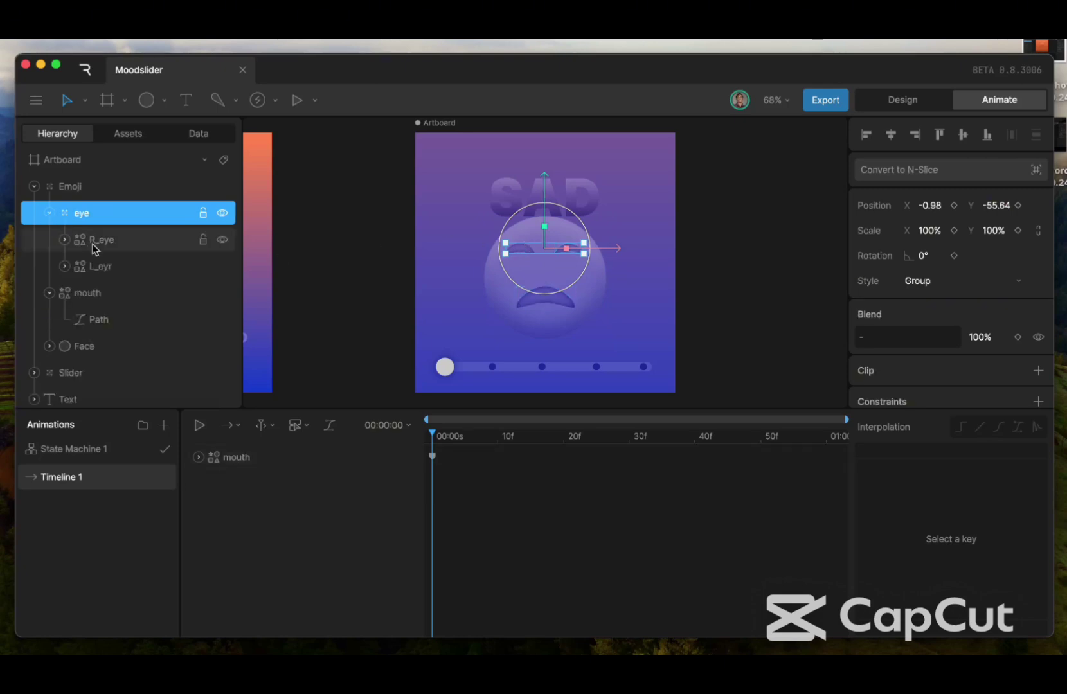
pyautogui.click(95, 247)
pyautogui.click(65, 240)
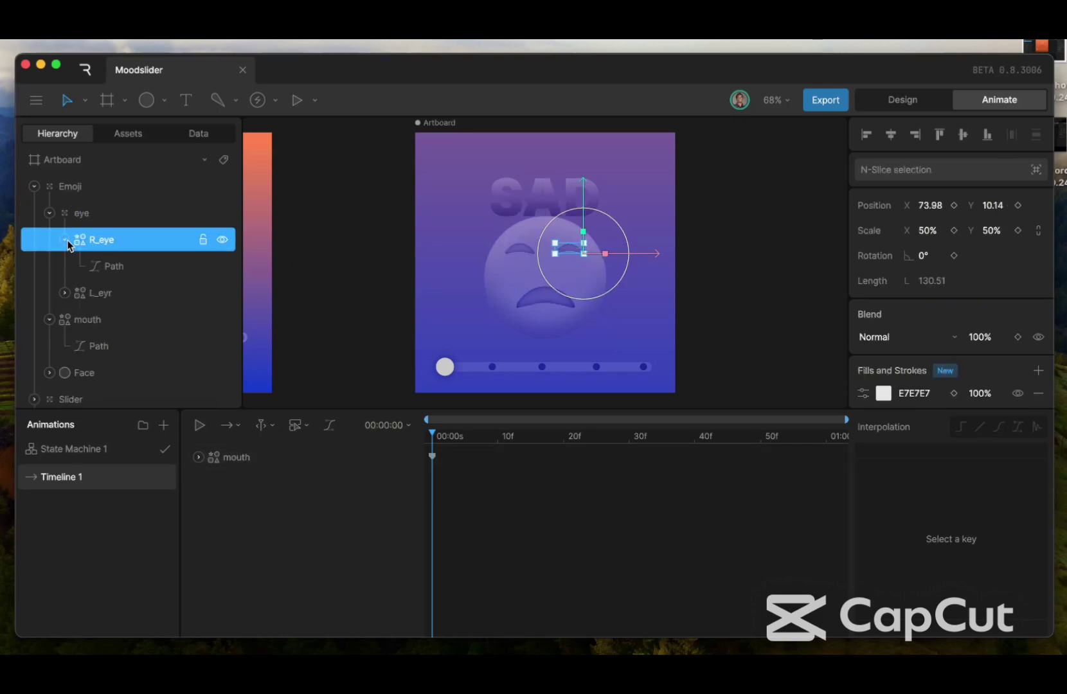
pyautogui.click(112, 266)
pyautogui.click(957, 239)
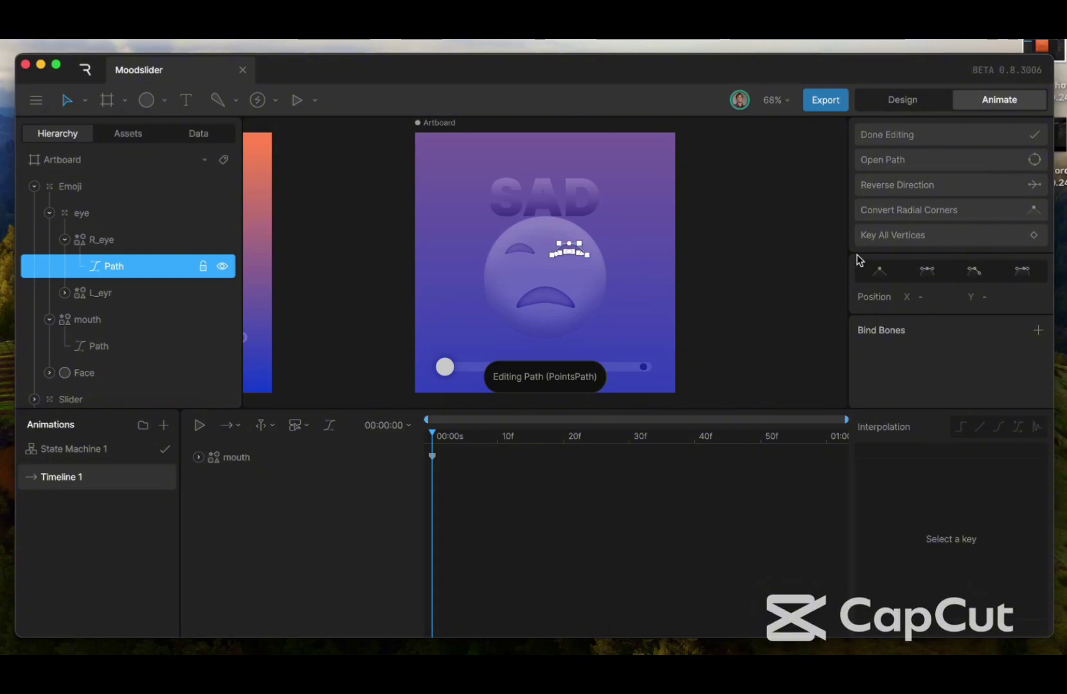
pyautogui.click(922, 242)
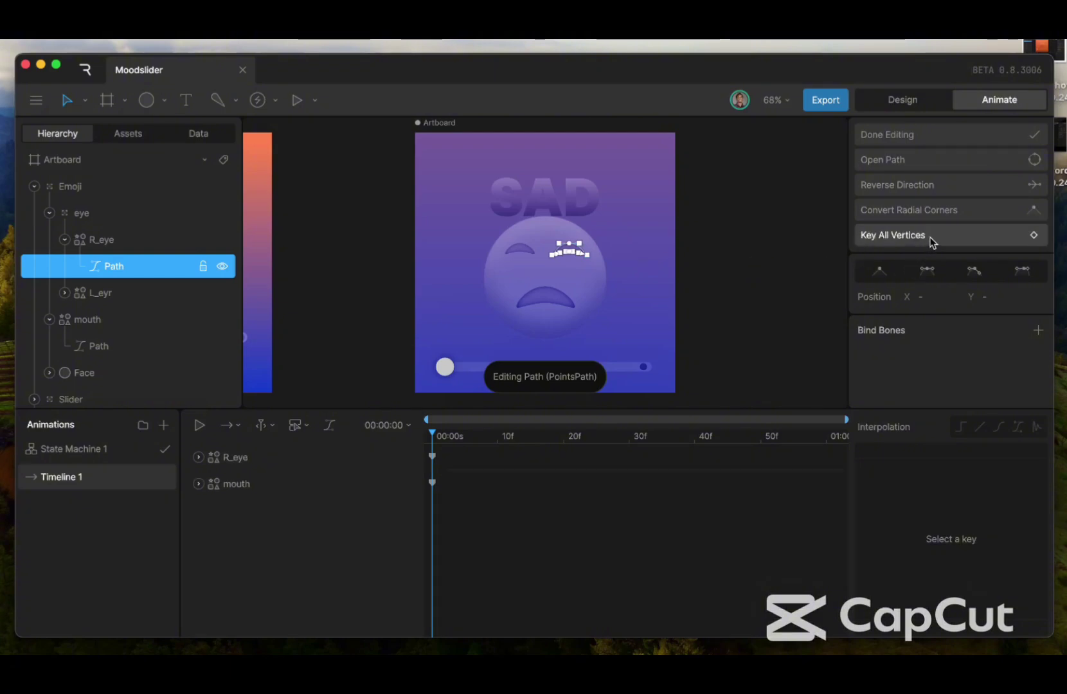
pyautogui.click(890, 135)
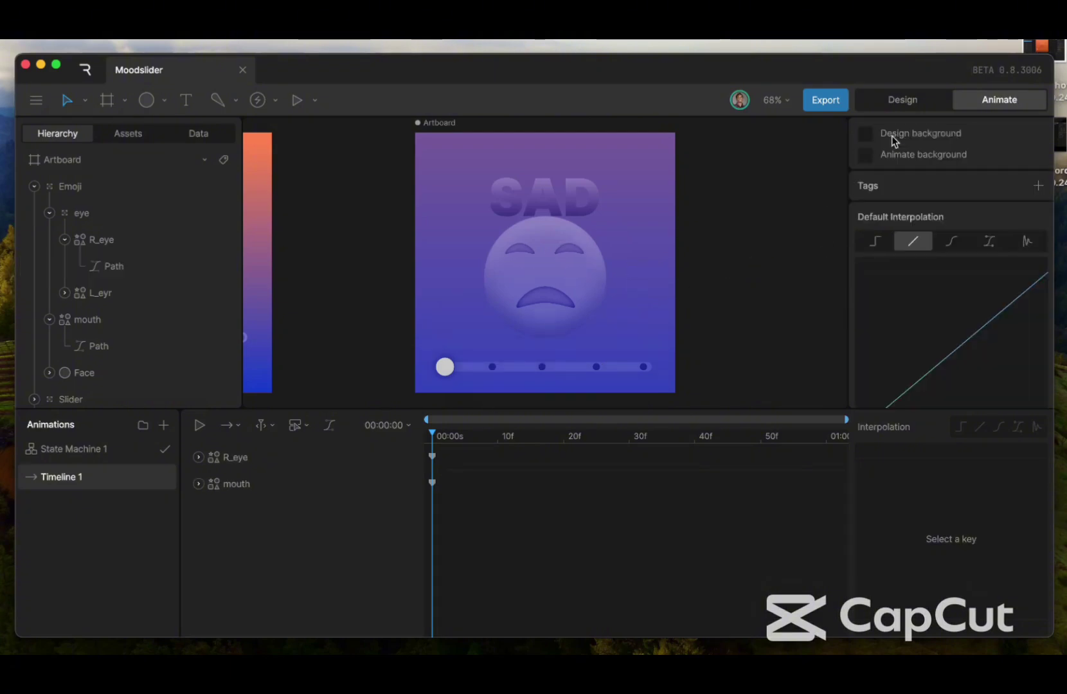
# Key all vertices of the L_eyr path at frame 0 of Timeline 1 and leave vertex editing
pyautogui.click(523, 246)
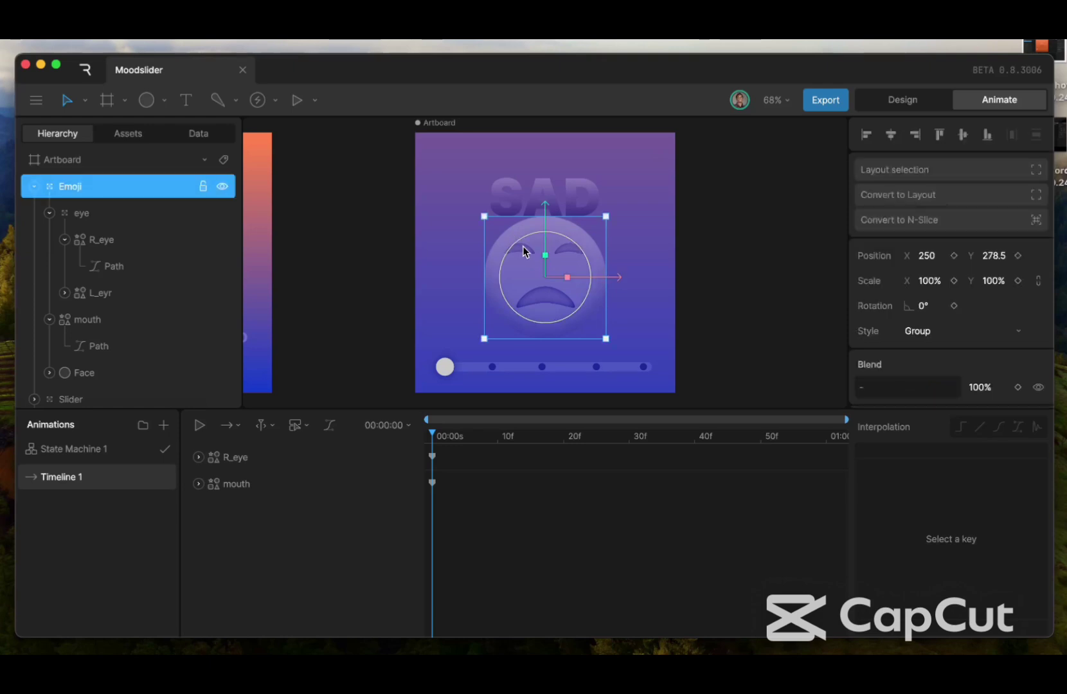
pyautogui.click(110, 289)
pyautogui.click(65, 292)
pyautogui.click(115, 318)
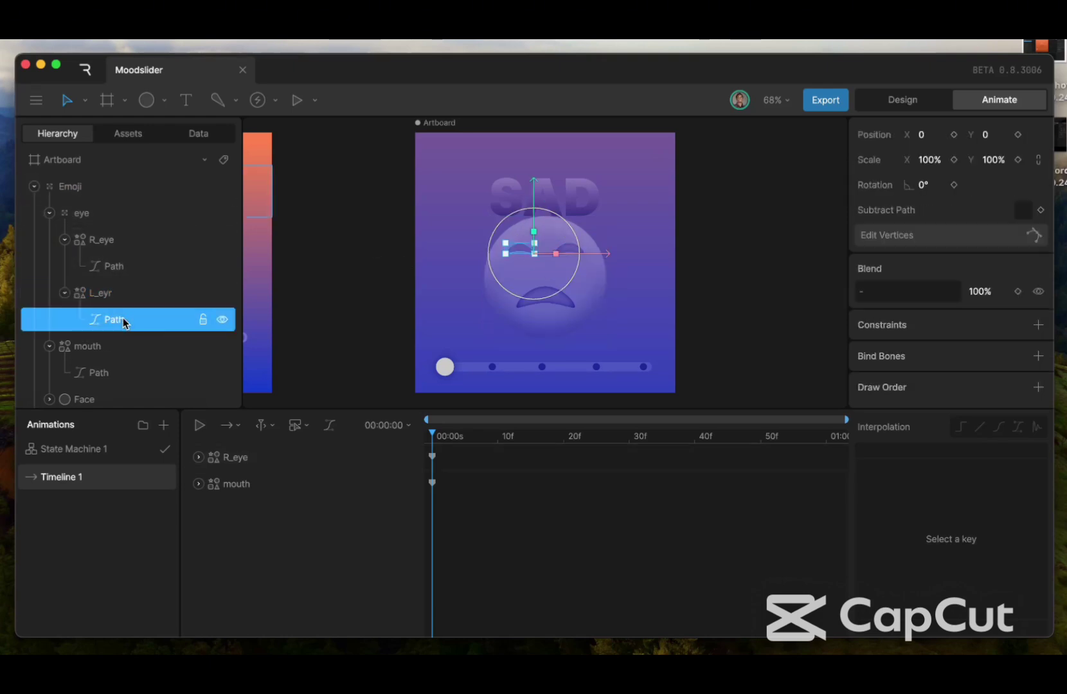
pyautogui.click(904, 236)
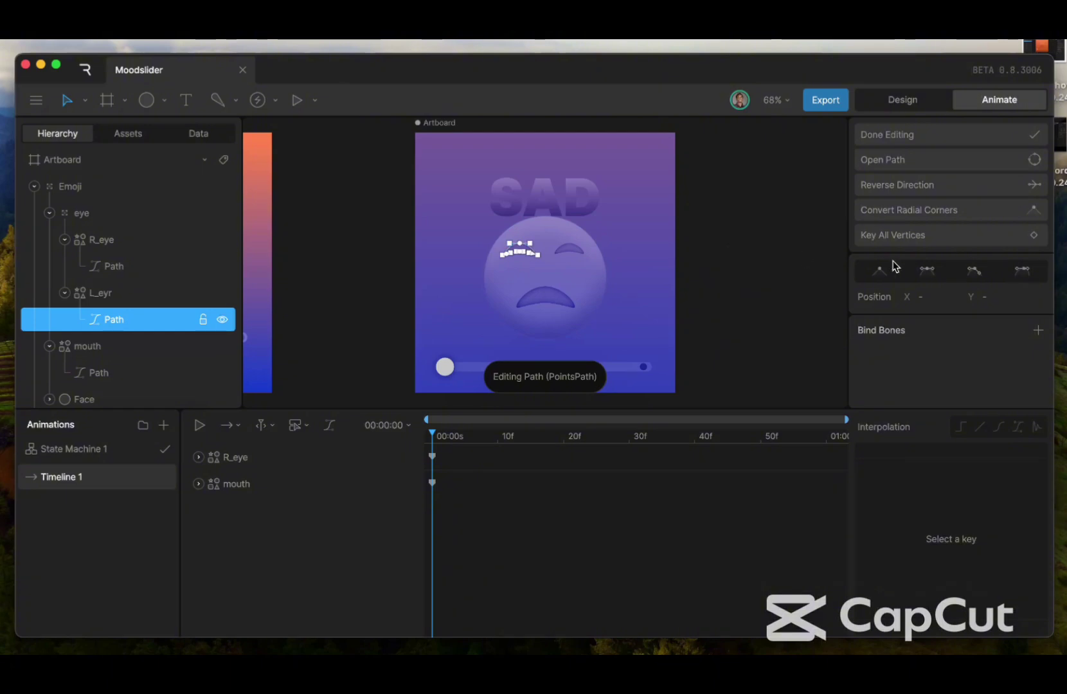
pyautogui.click(922, 242)
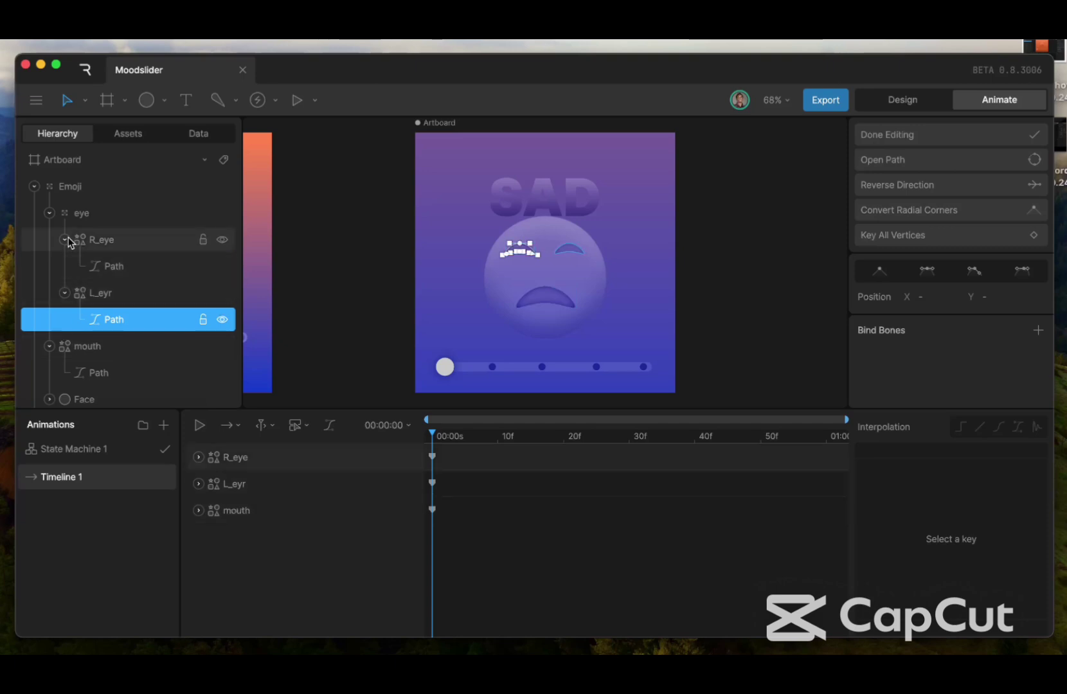
pyautogui.scroll(-3, 74, 212)
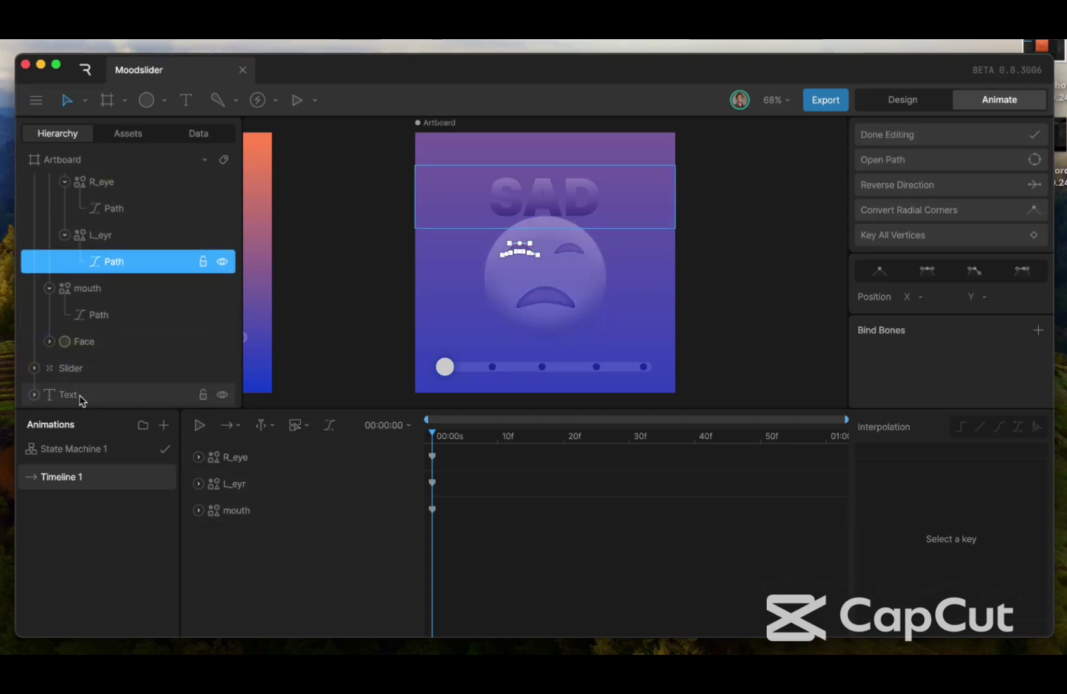
pyautogui.click(273, 305)
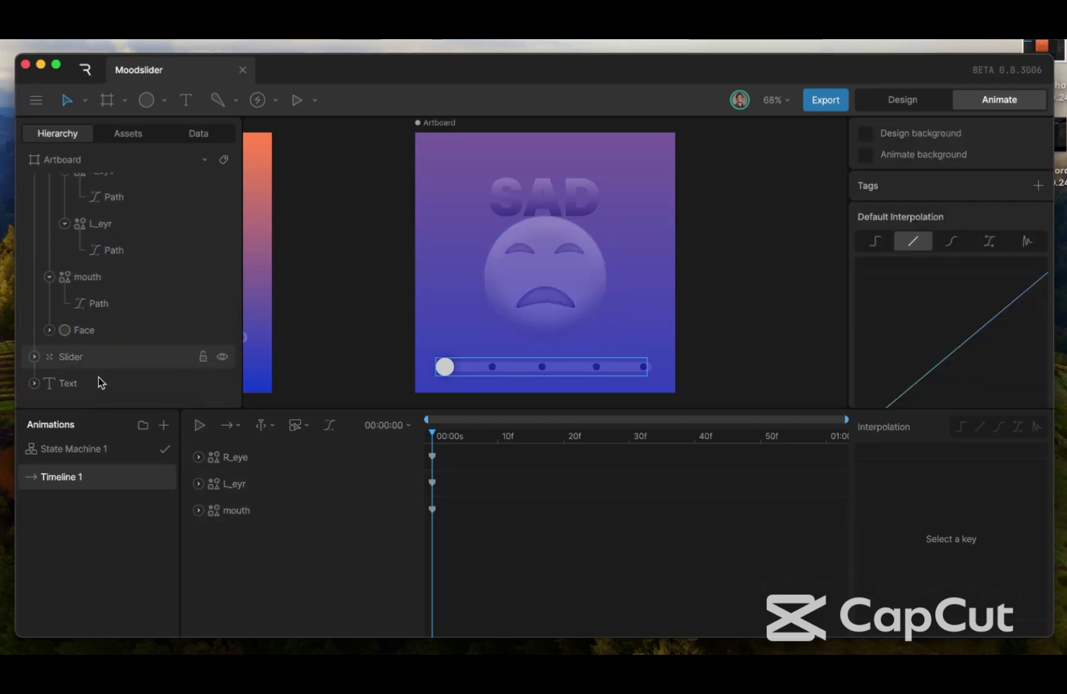
# Key the SAD text content of Run 1 at frame 0 of Timeline 1
pyautogui.click(95, 393)
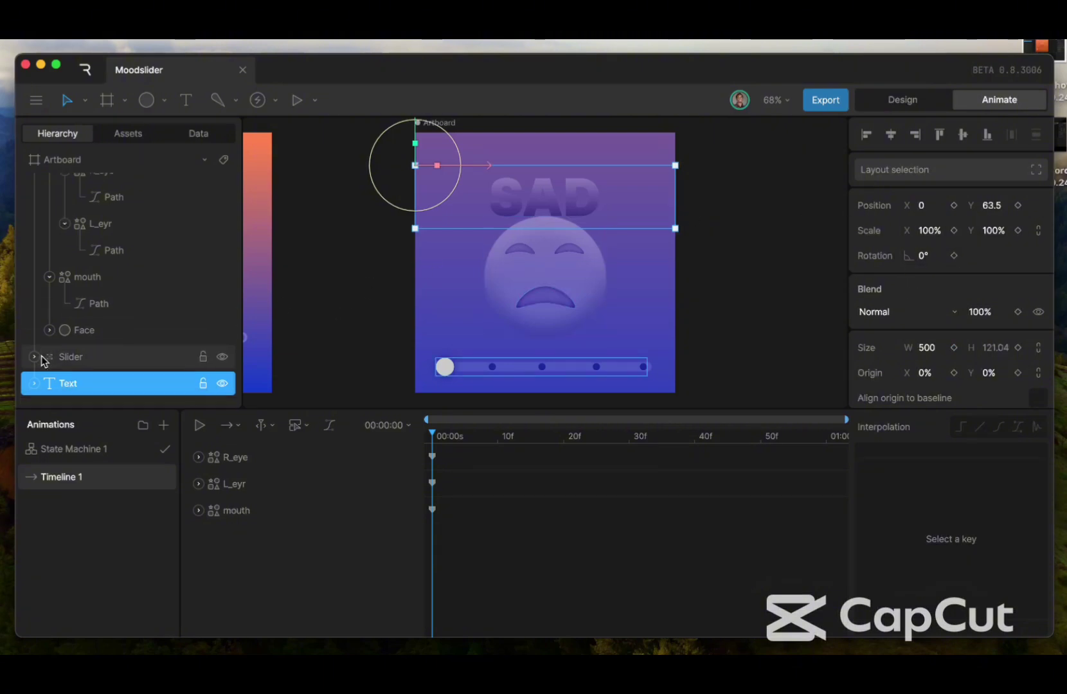
pyautogui.click(34, 394)
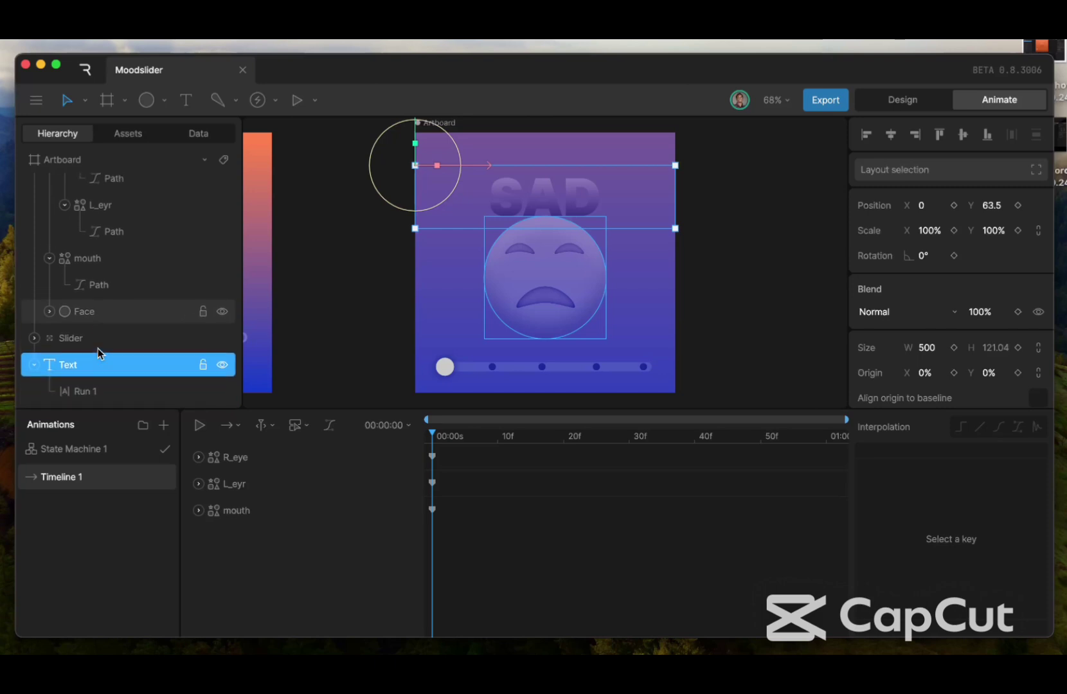
pyautogui.click(89, 400)
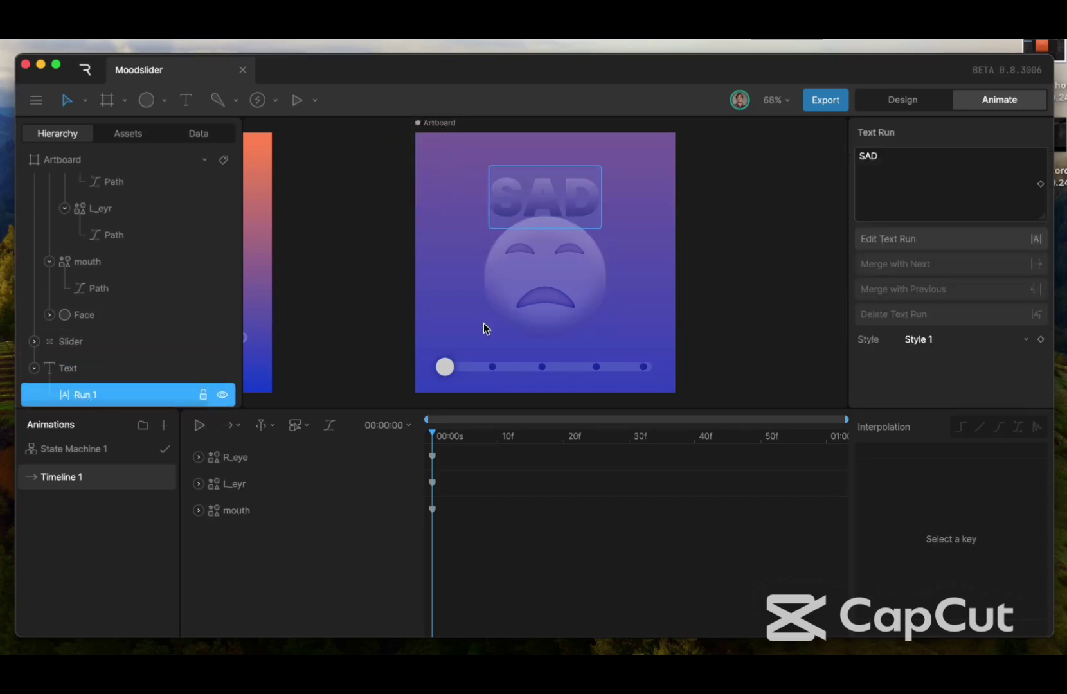
pyautogui.click(1041, 185)
# Rename the Timeline 1 animation as Sad
pyautogui.click(103, 450)
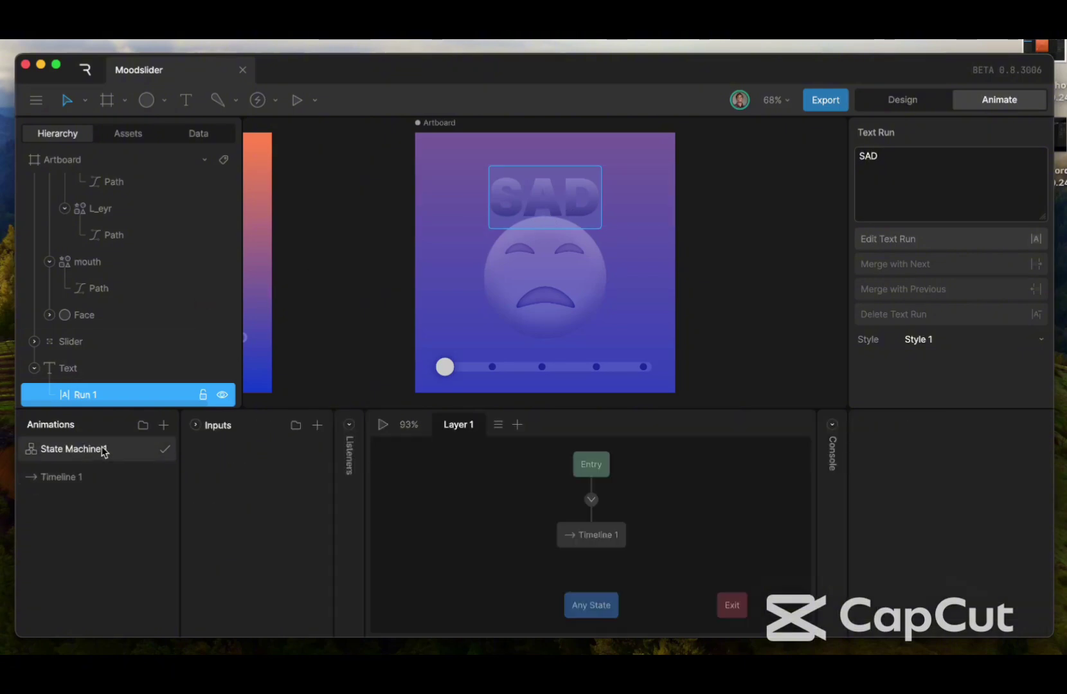
pyautogui.click(95, 290)
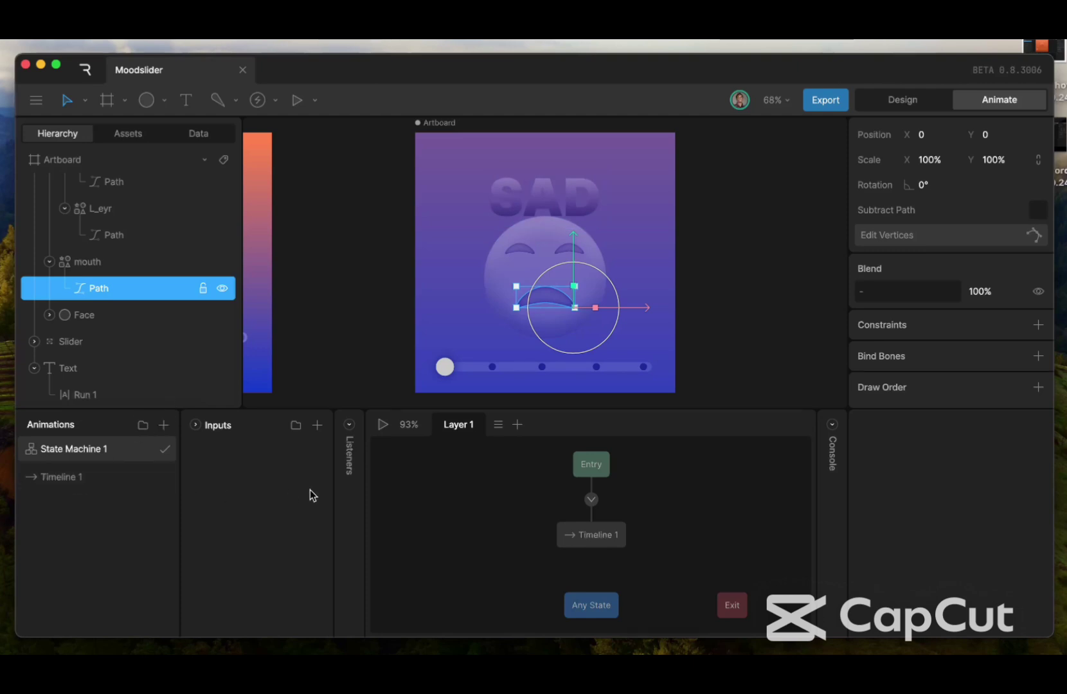
pyautogui.click(78, 482)
pyautogui.doubleClick(78, 480)
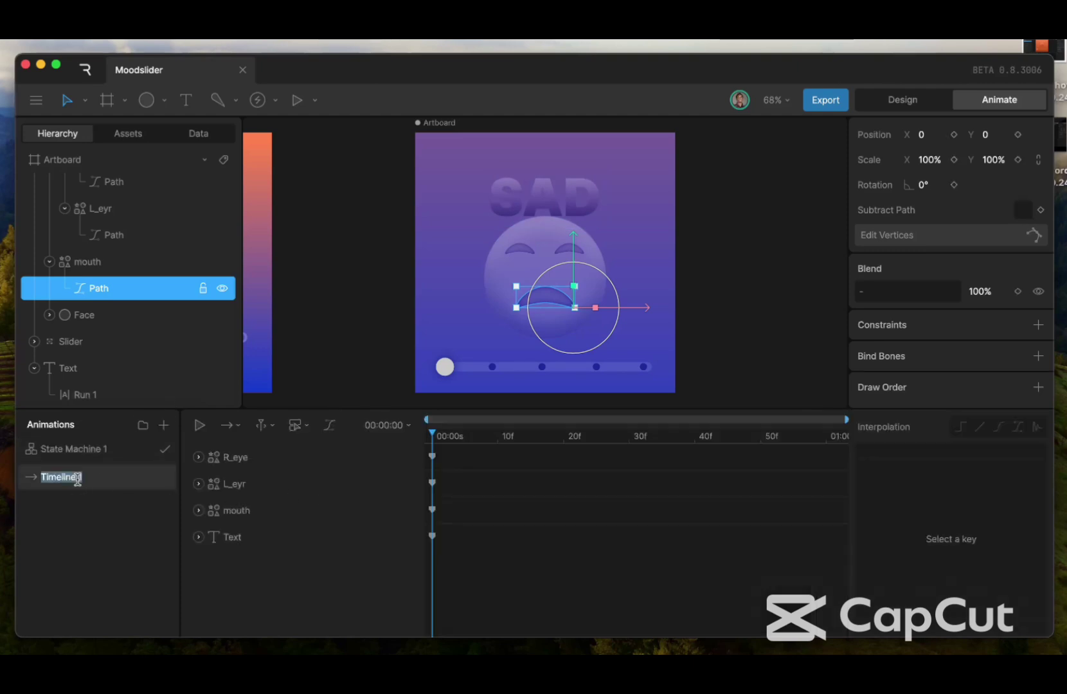
pyautogui.write('Sad')
# Duplicate the Sad animation and rename the copy as Okay
pyautogui.rightClick(77, 478)
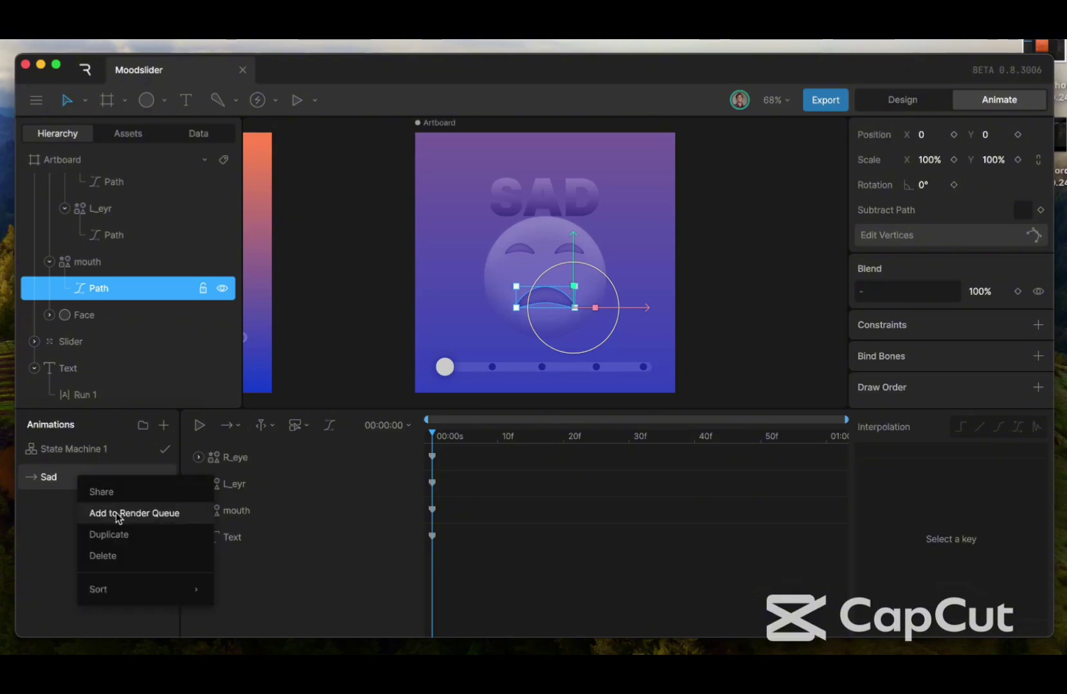
pyautogui.click(110, 534)
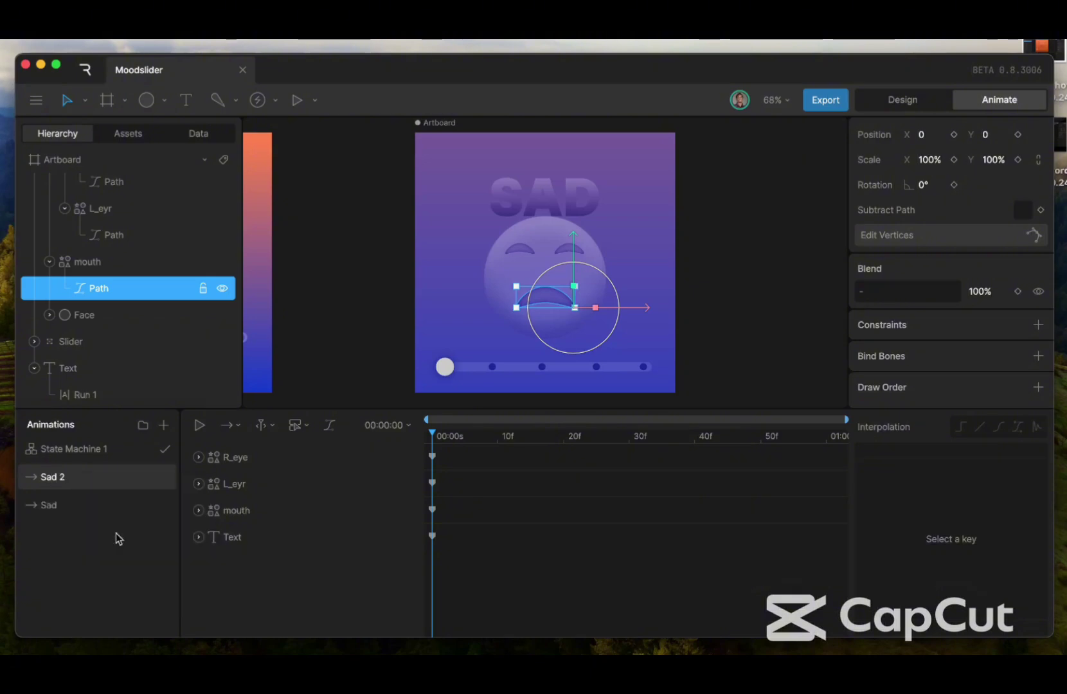
pyautogui.doubleClick(69, 479)
pyautogui.write('OK')
pyautogui.press('Return')
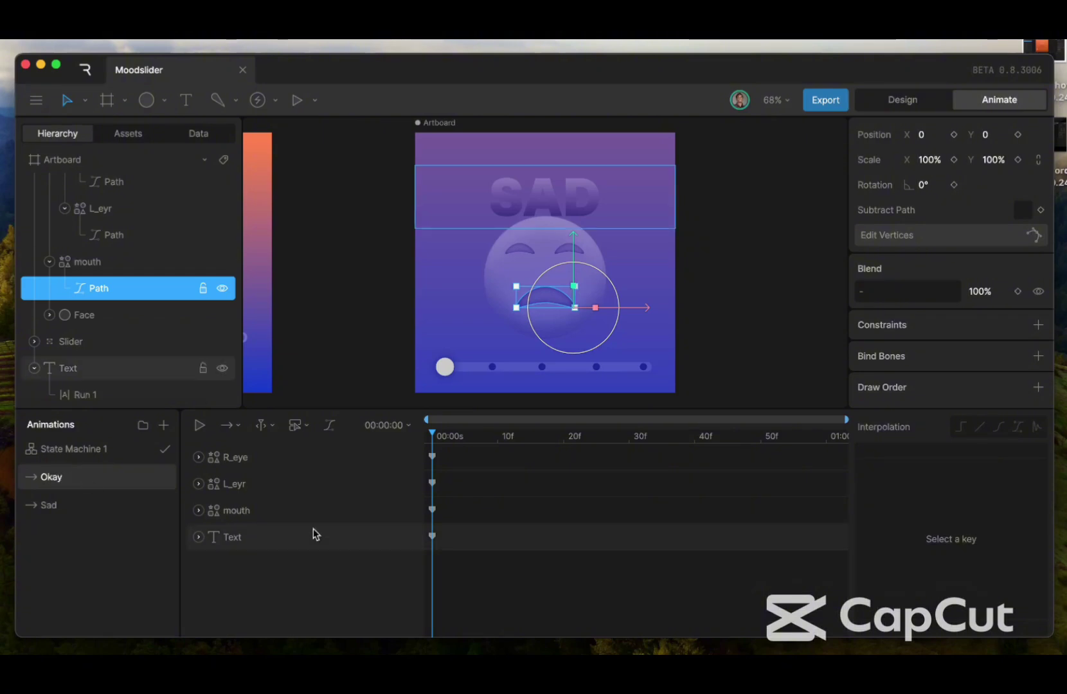
# Edit the mouth path's vertices in the Okay animation, raising both corners level with the lower middle vertex at Y -9.56
pyautogui.click(432, 509)
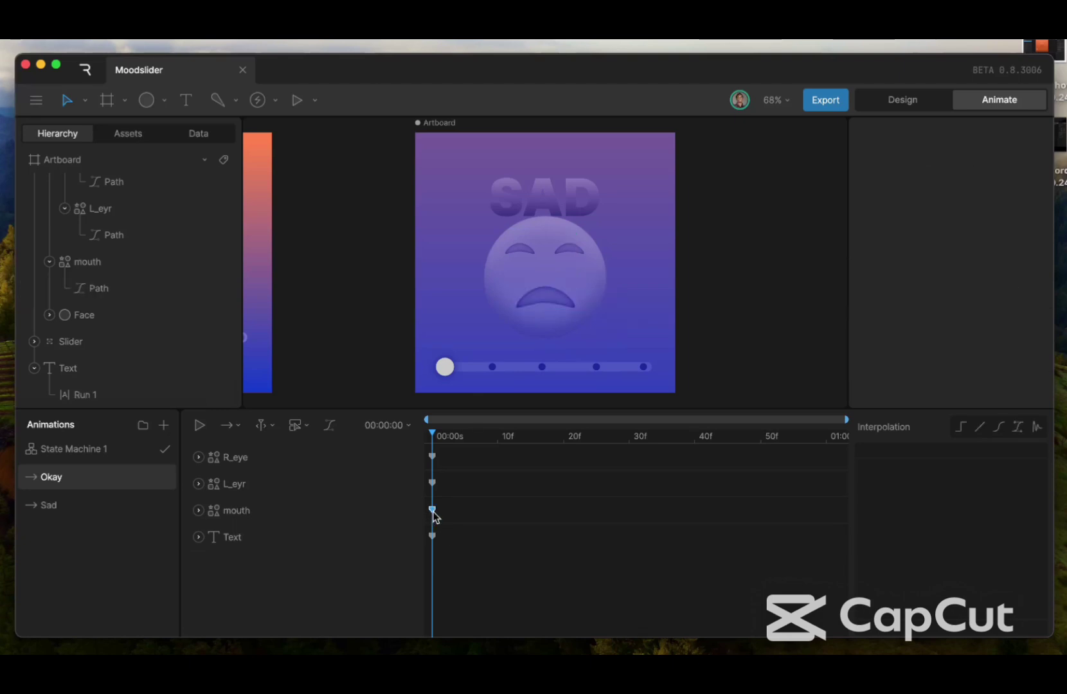
pyautogui.click(198, 510)
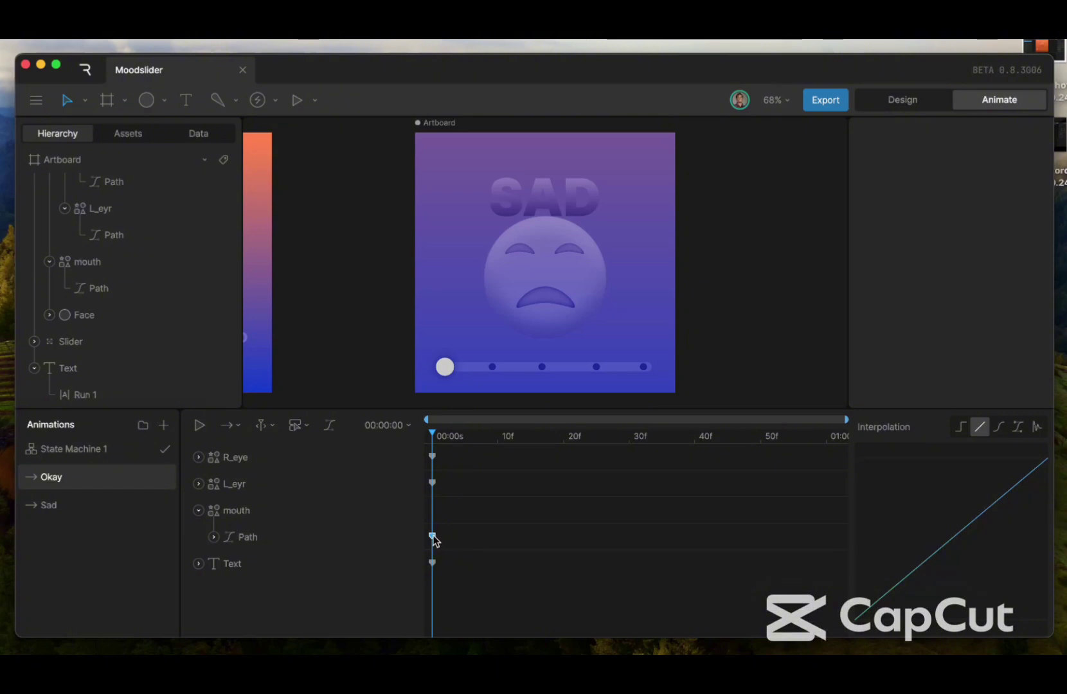
pyautogui.click(214, 537)
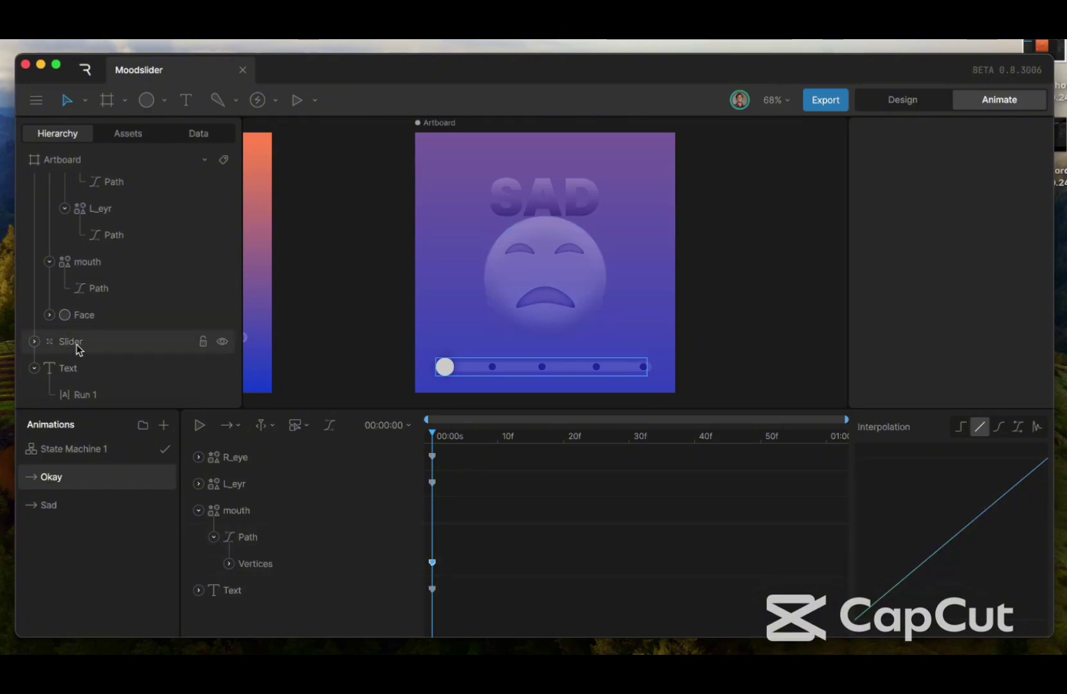
pyautogui.click(96, 288)
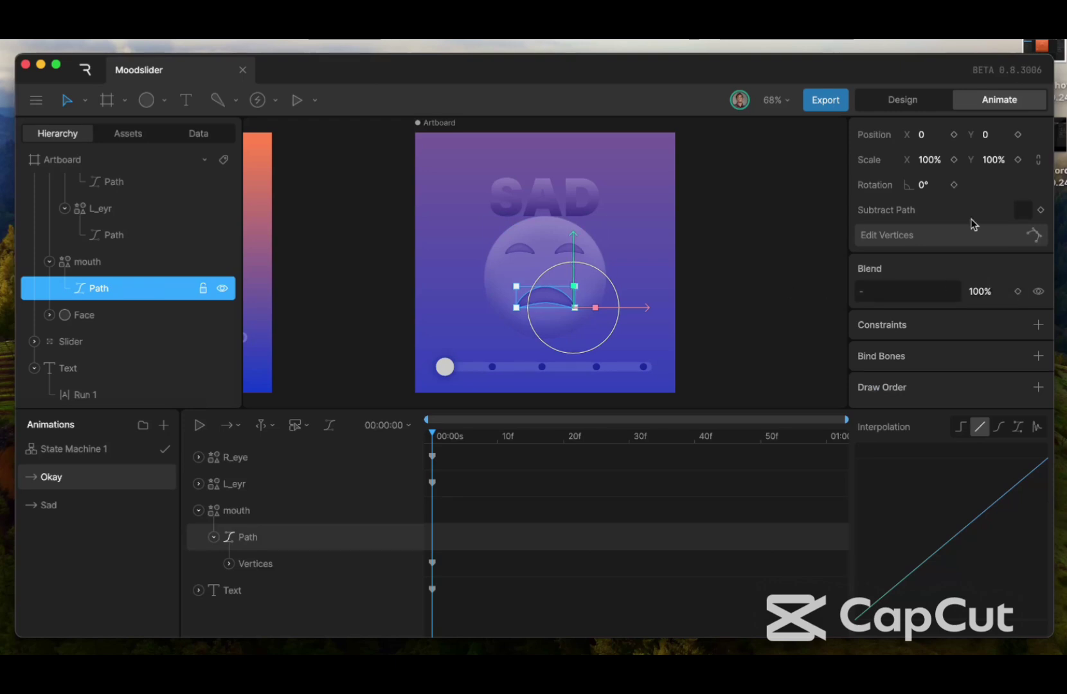
pyautogui.click(967, 235)
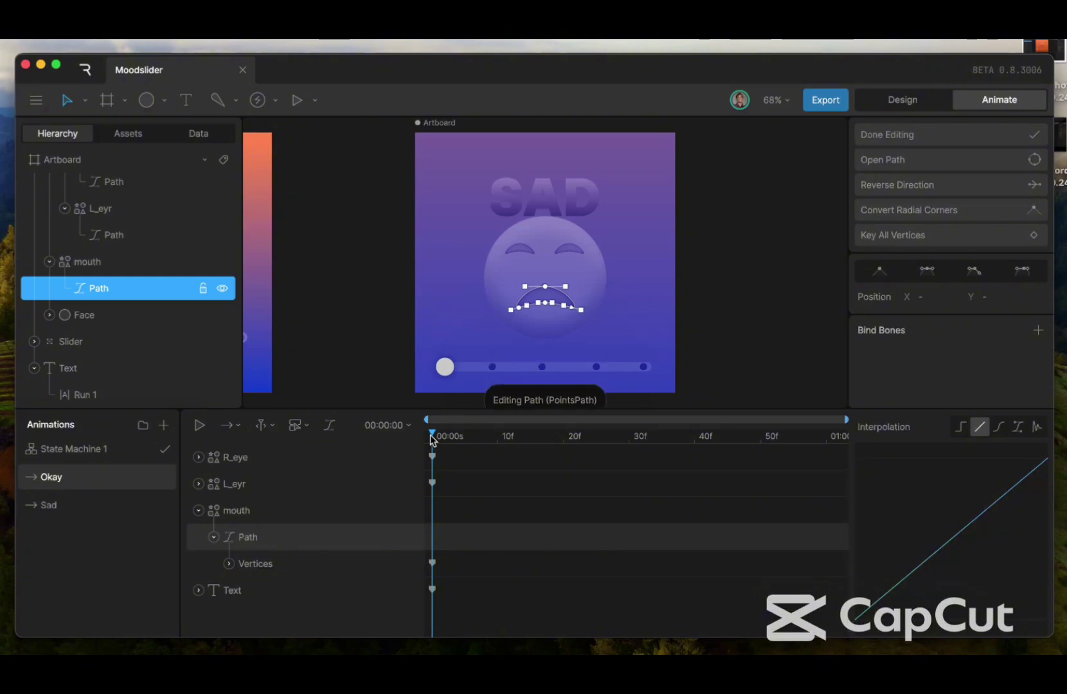
pyautogui.scroll(3, 550, 309)
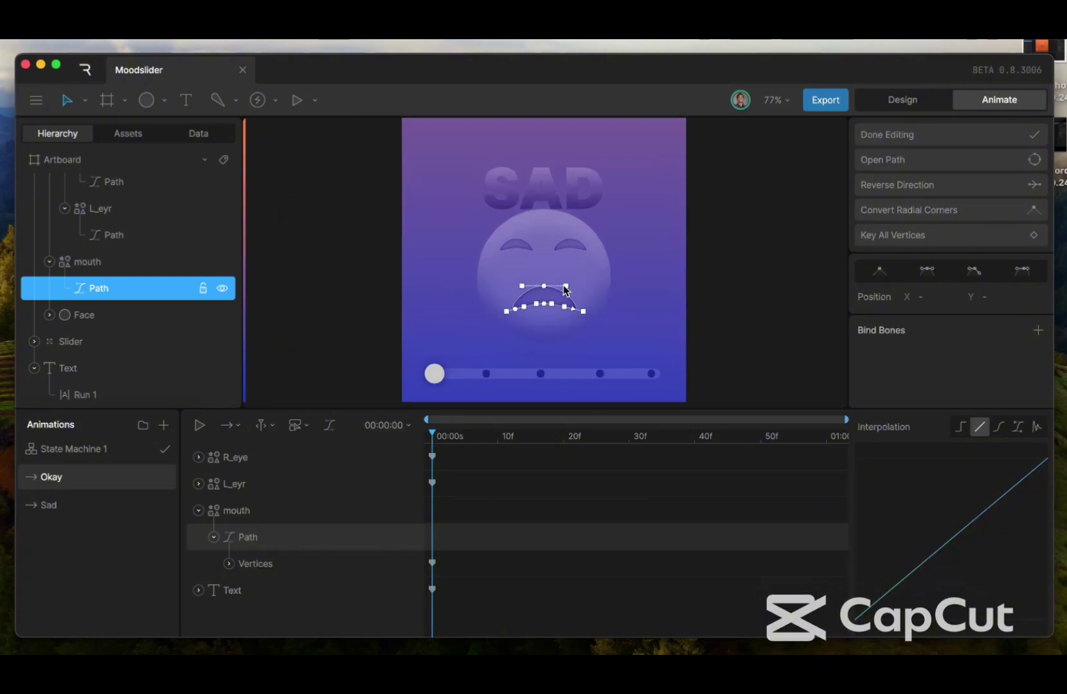
pyautogui.scroll(10, 567, 286)
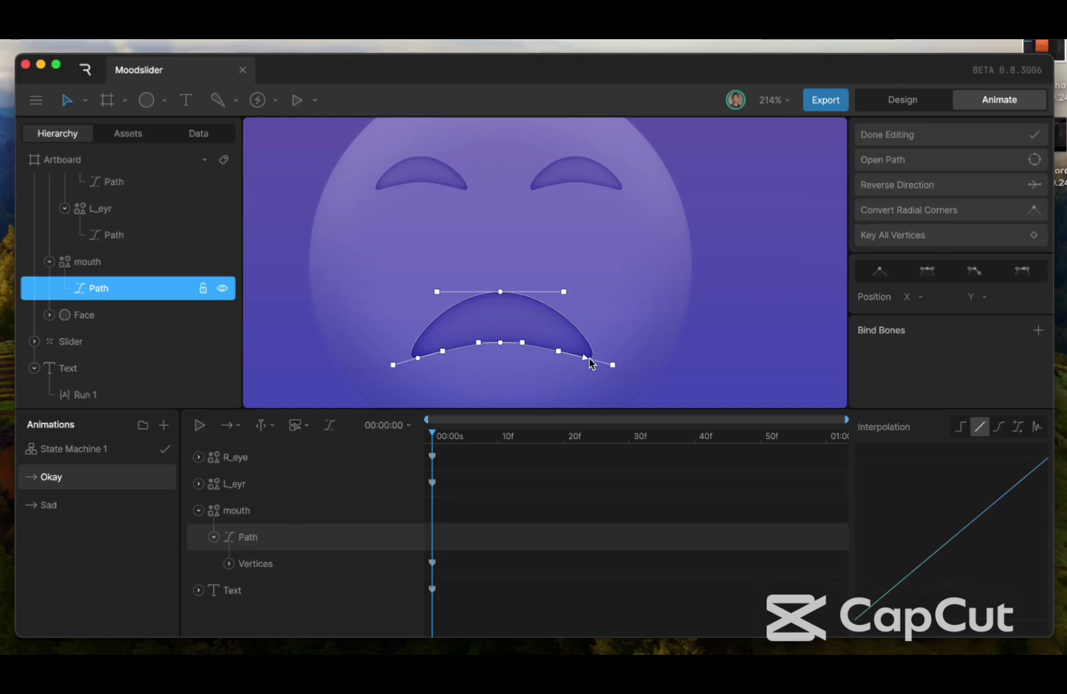
pyautogui.moveTo(586, 362); pyautogui.dragTo(589, 332)
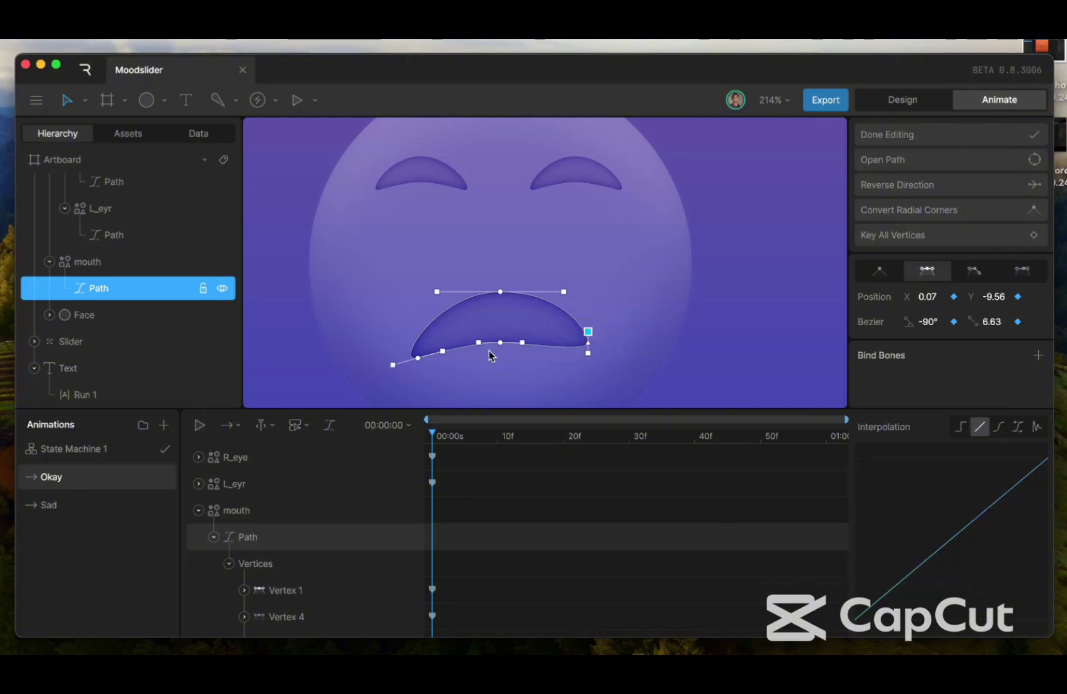
pyautogui.moveTo(417, 358)
pyautogui.mouseDown()
pyautogui.moveTo(410, 341)
pyautogui.moveTo(450, 328)
pyautogui.moveTo(413, 360)
pyautogui.mouseUp()
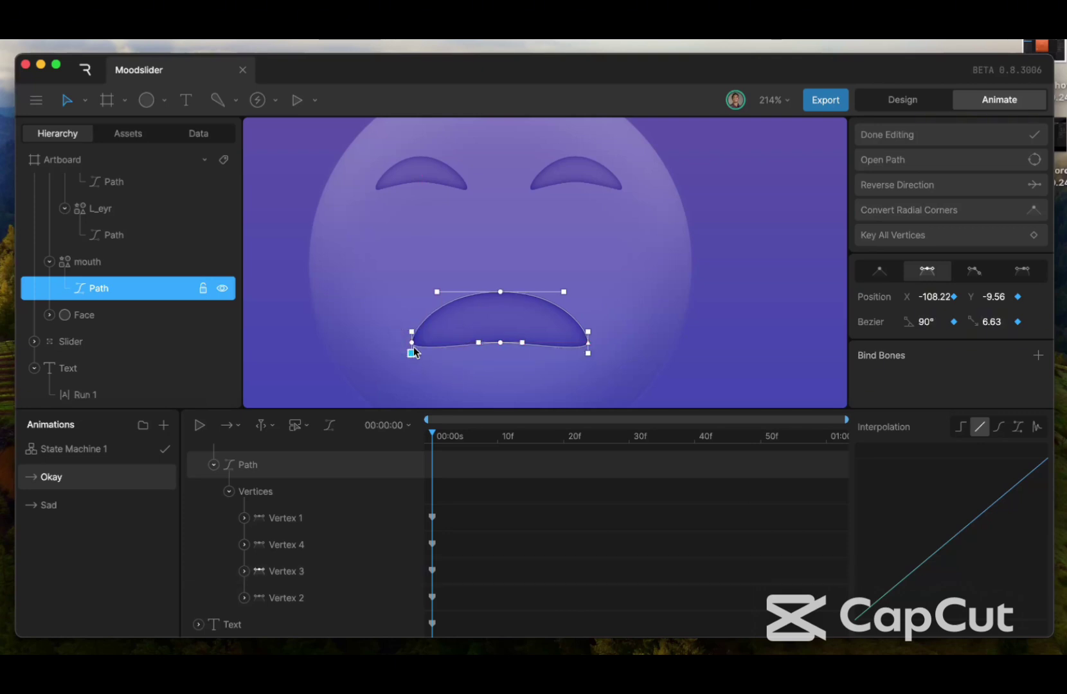
pyautogui.moveTo(501, 342); pyautogui.dragTo(501, 352)
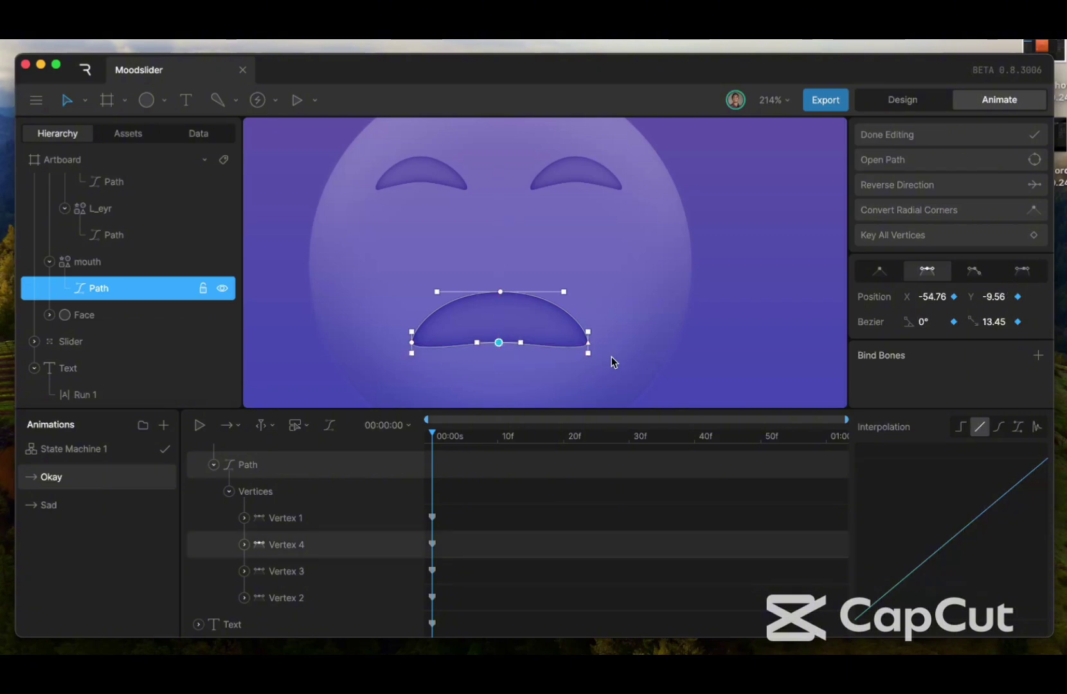
# Lower the mouth's upper middle vertex to about Y -24.21 and make both corner Bezier handles vertical, about 7.43 long
pyautogui.moveTo(589, 353); pyautogui.dragTo(575, 345)
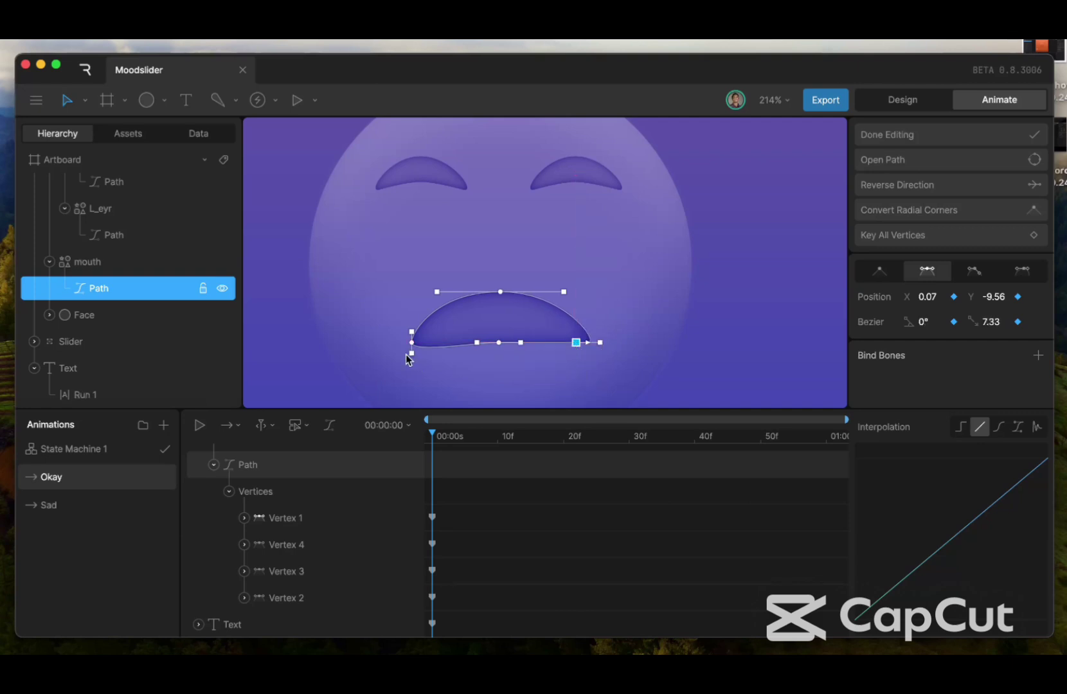
pyautogui.moveTo(411, 354); pyautogui.dragTo(437, 343)
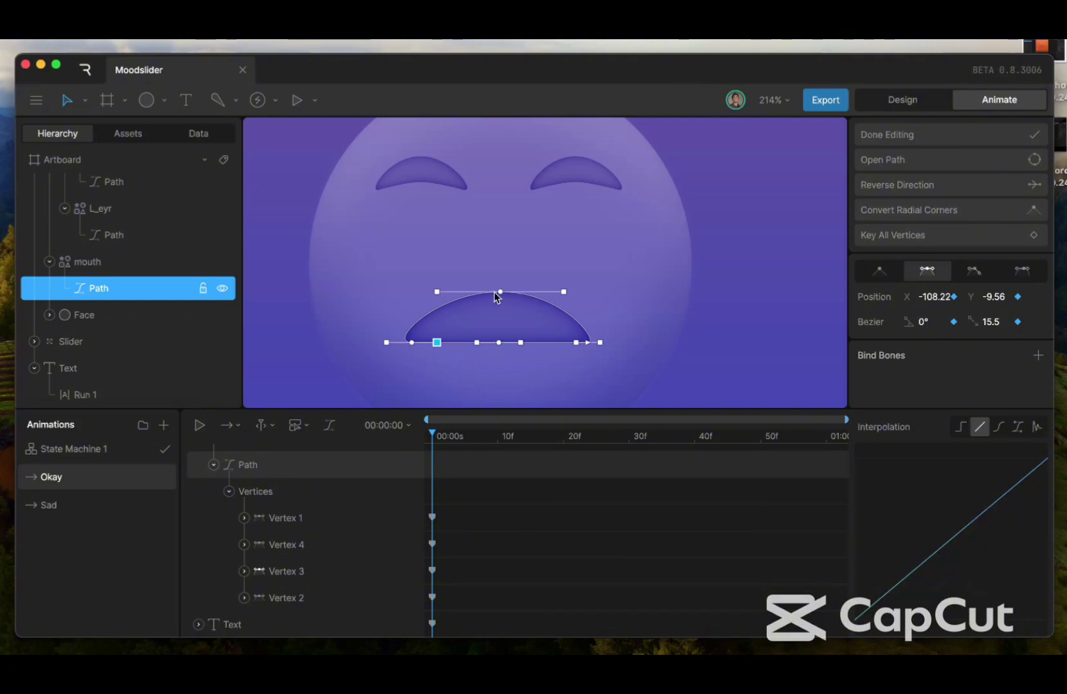
pyautogui.moveTo(500, 292); pyautogui.dragTo(499, 318)
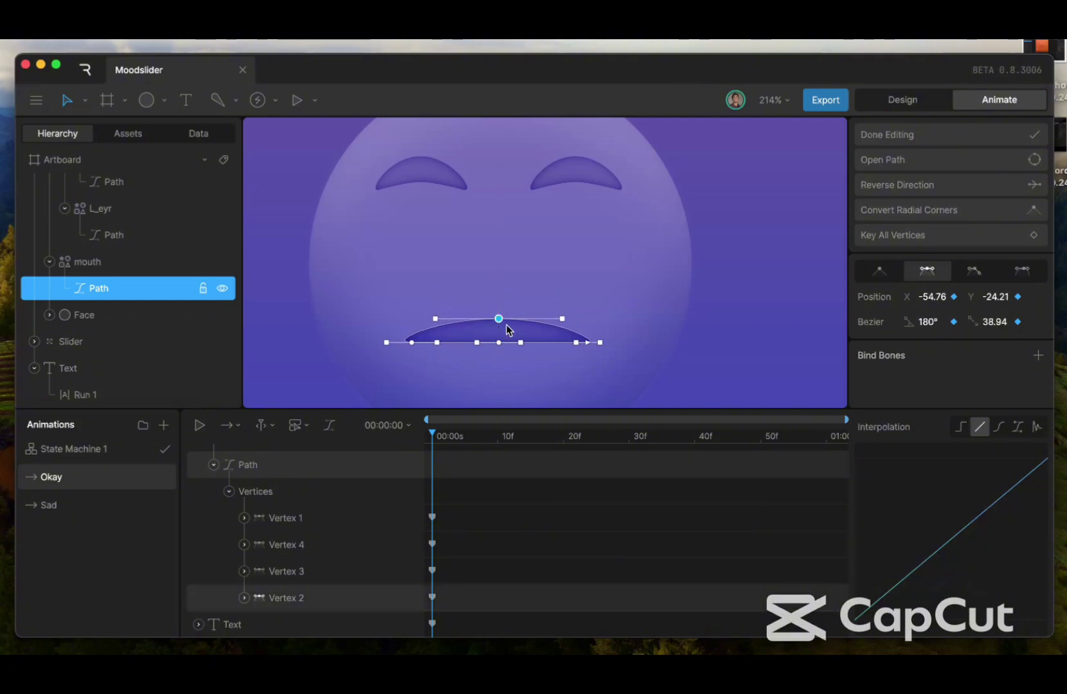
pyautogui.click(601, 342)
pyautogui.click(599, 342)
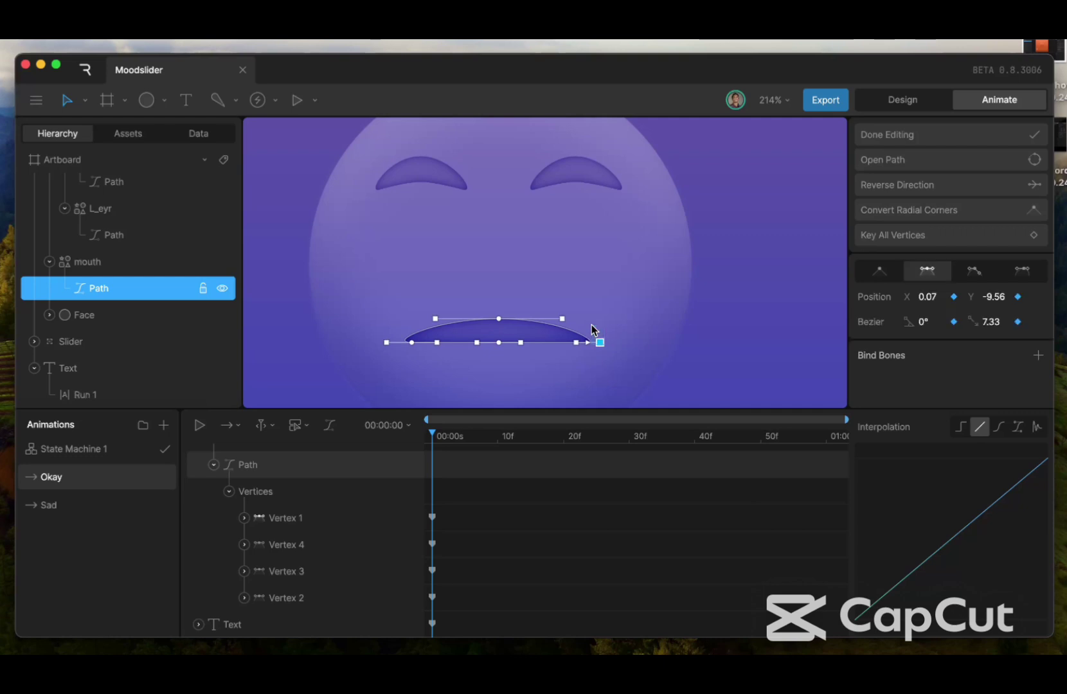
pyautogui.moveTo(601, 345); pyautogui.dragTo(590, 332)
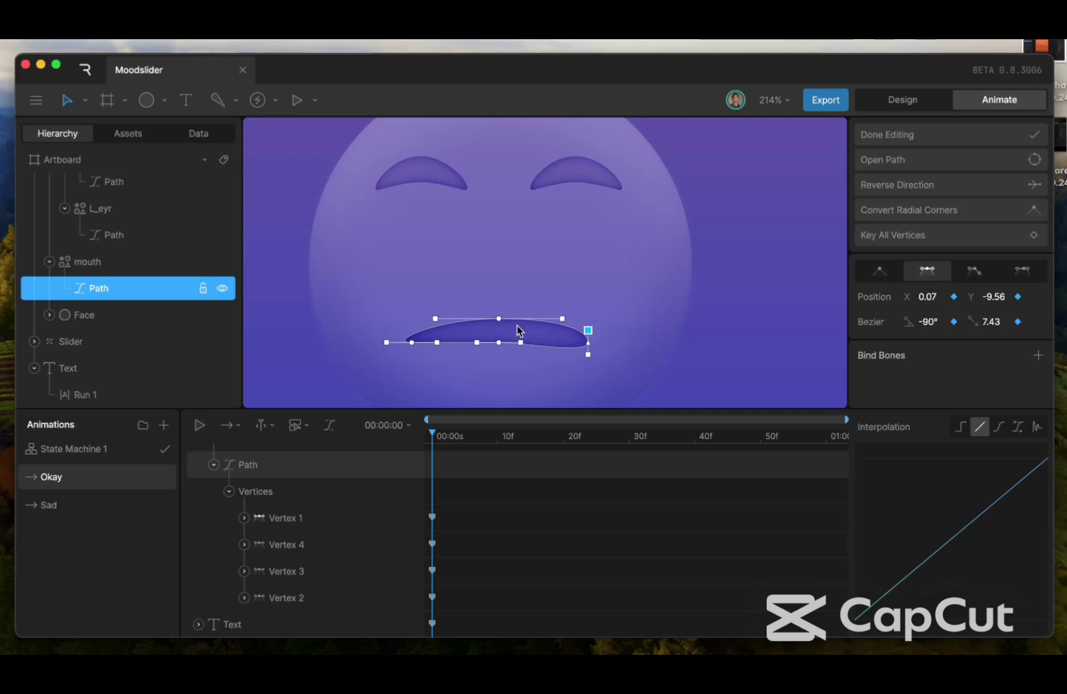
pyautogui.moveTo(437, 345); pyautogui.dragTo(415, 362)
pyautogui.click(499, 343)
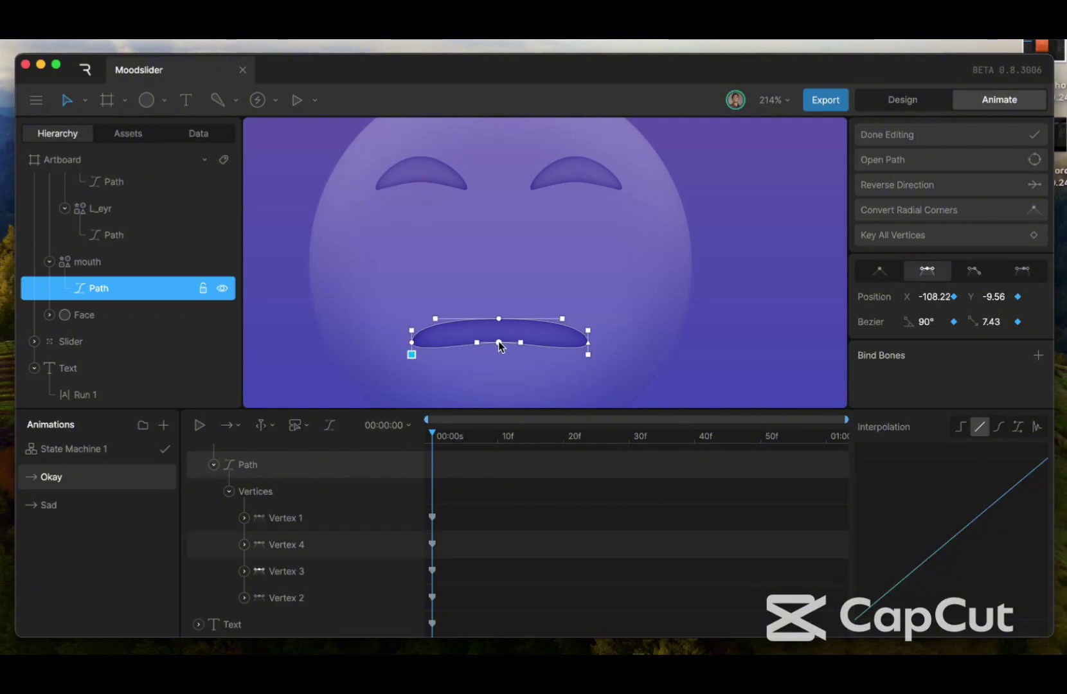
# Form a flat rounded mouth by lowering both middle vertices, the lower one to about Y -2.12, widening its handles, and finish editing
pyautogui.moveTo(498, 342)
pyautogui.mouseDown()
pyautogui.moveTo(498, 356)
pyautogui.moveTo(498, 326)
pyautogui.moveTo(500, 358)
pyautogui.mouseUp()
pyautogui.click(498, 318)
pyautogui.click(500, 350)
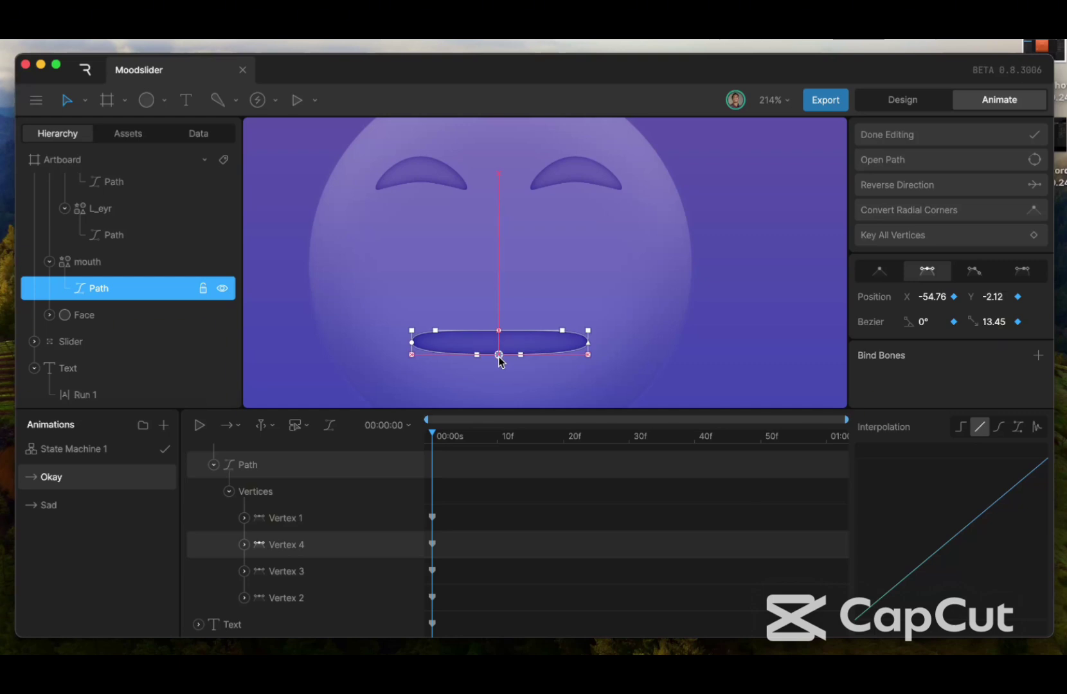
pyautogui.moveTo(520, 356); pyautogui.dragTo(561, 357)
pyautogui.click(549, 367)
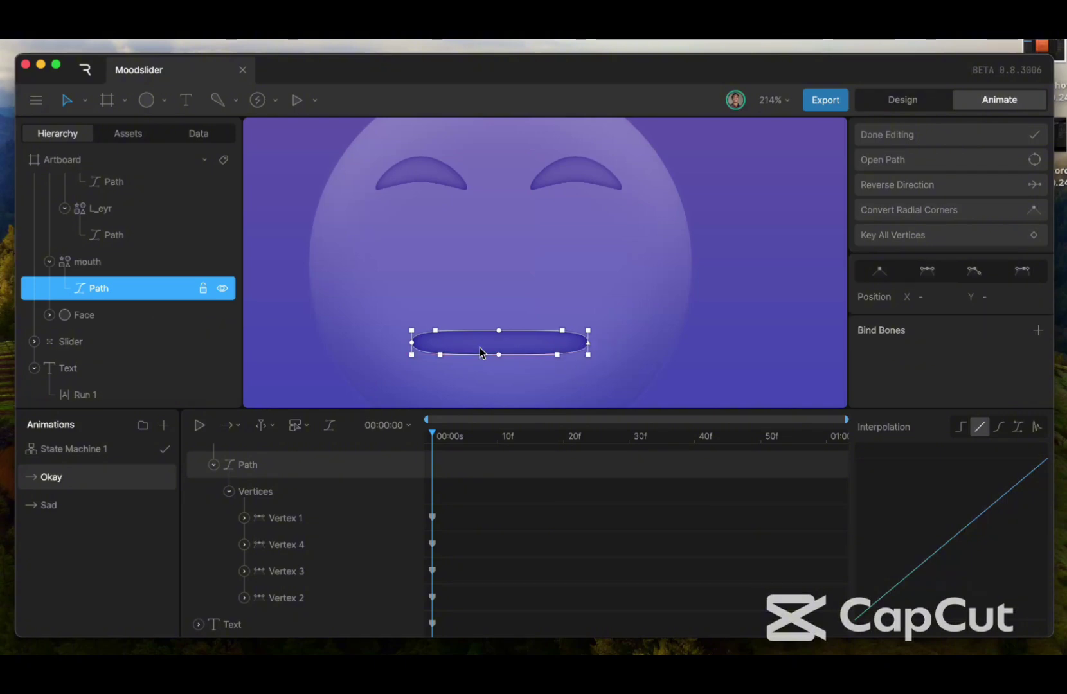
pyautogui.click(588, 354)
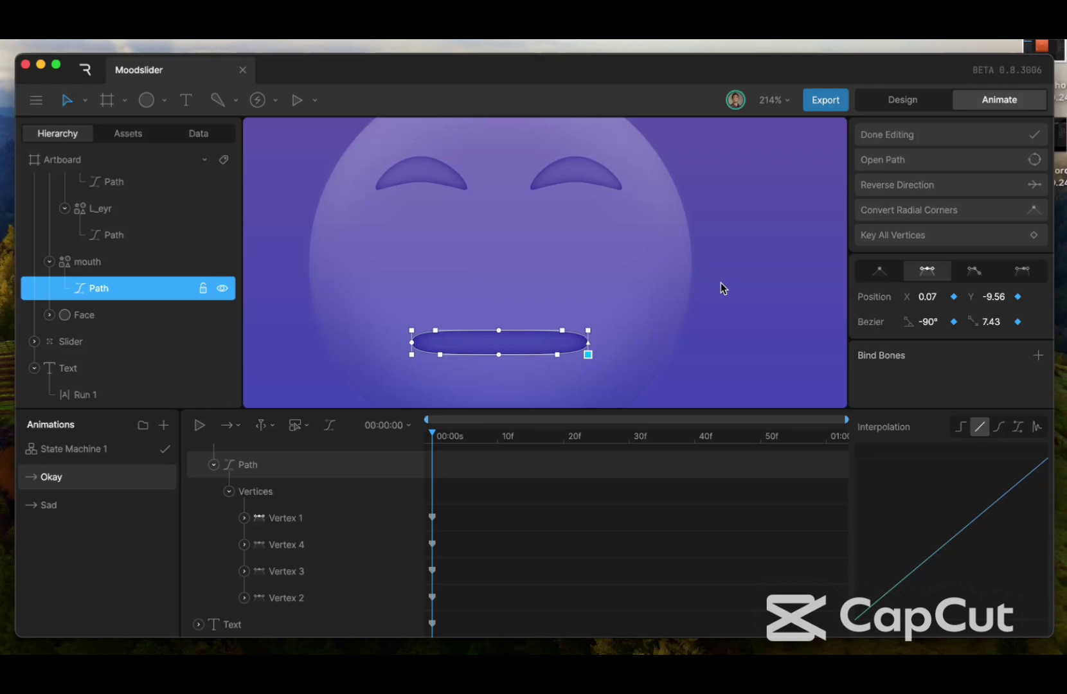
pyautogui.click(904, 139)
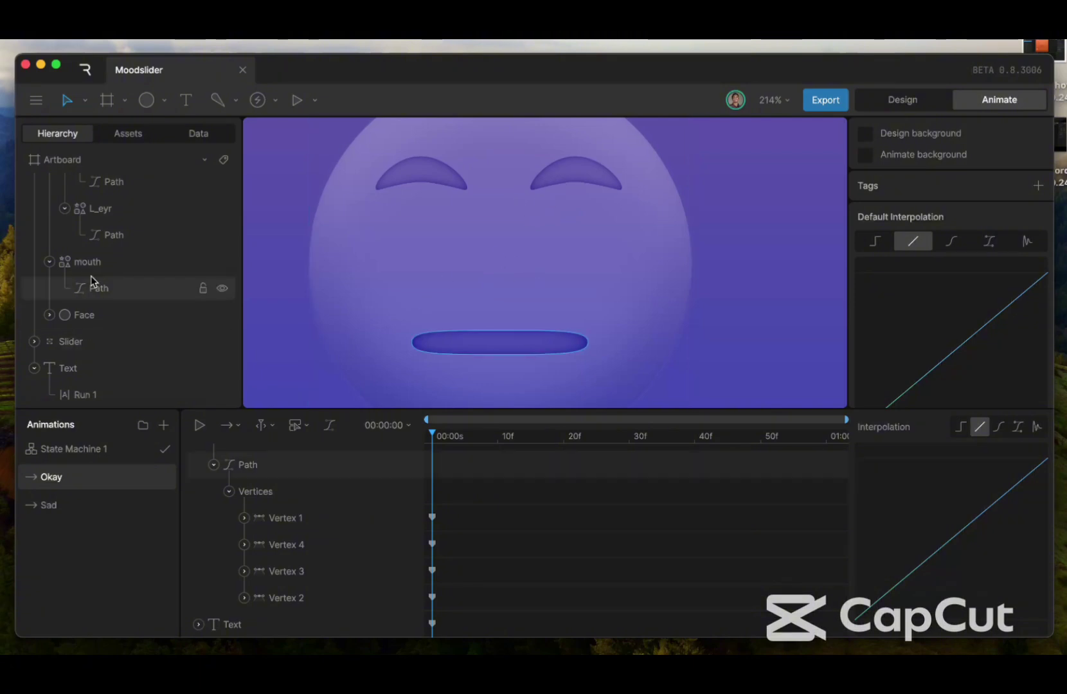
# Reshape the L_eyr path into an upright oval by lowering its bottom vertex to about Y 19.07 and pulling in its sides and handles
pyautogui.click(106, 234)
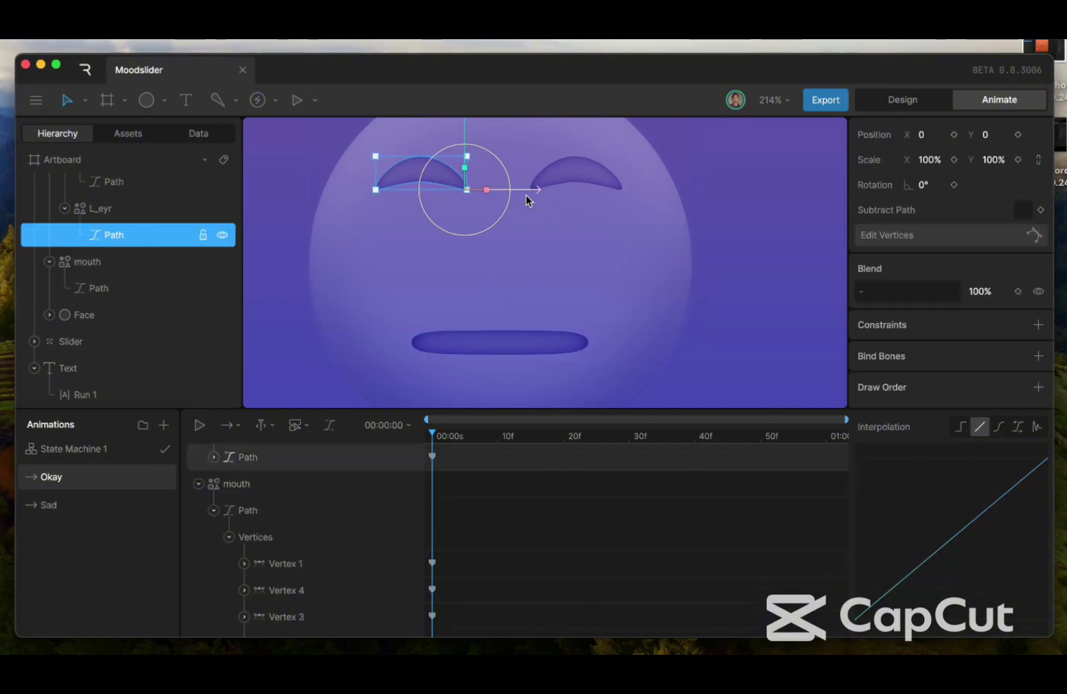
pyautogui.click(894, 236)
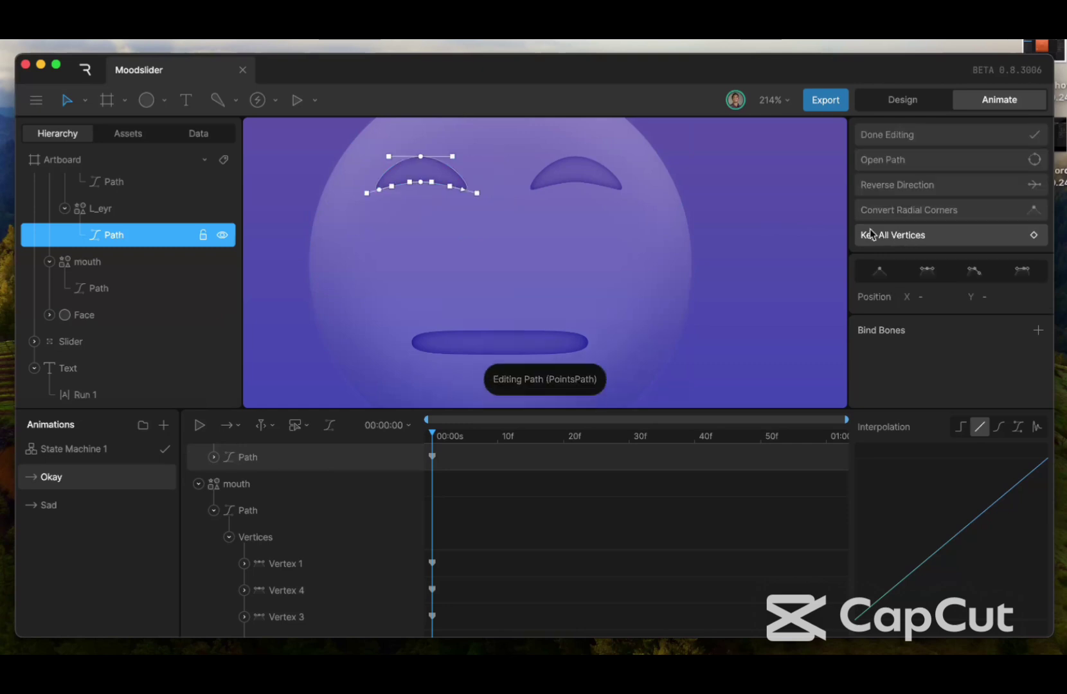
pyautogui.moveTo(420, 183); pyautogui.dragTo(418, 211)
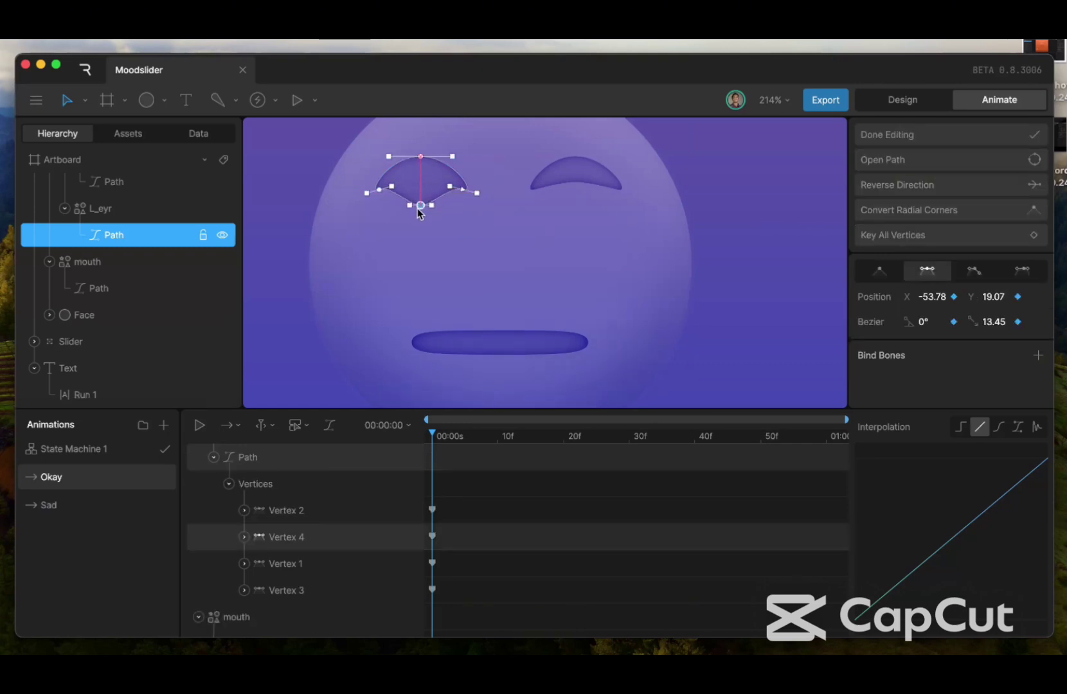
pyautogui.click(449, 186)
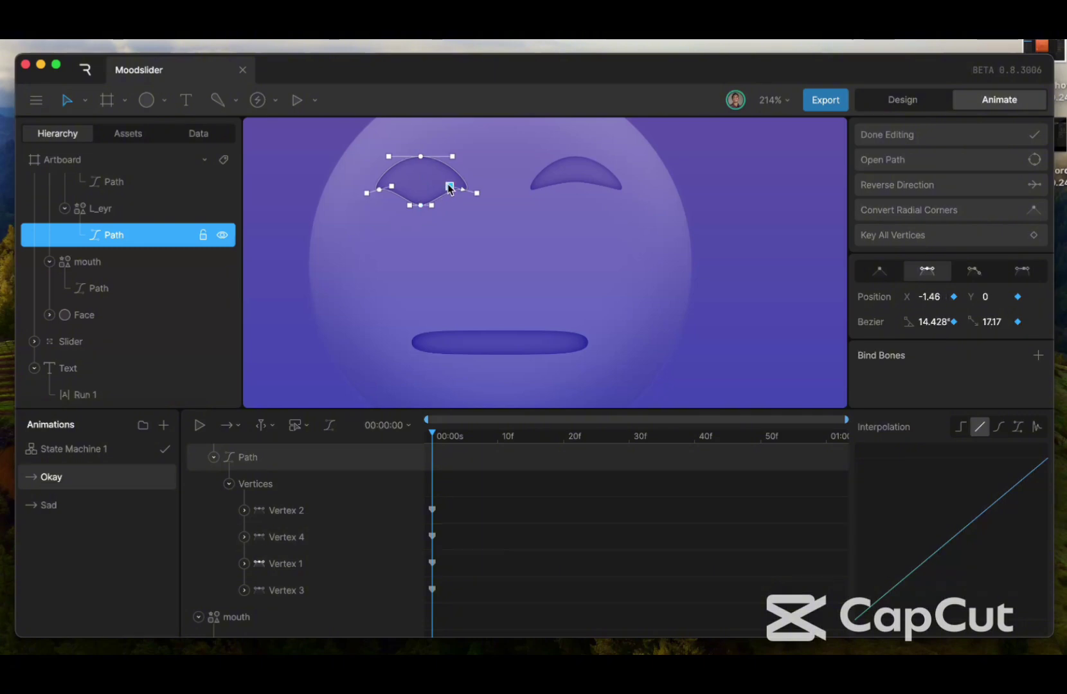
pyautogui.moveTo(450, 186); pyautogui.dragTo(409, 159)
pyautogui.click(379, 191)
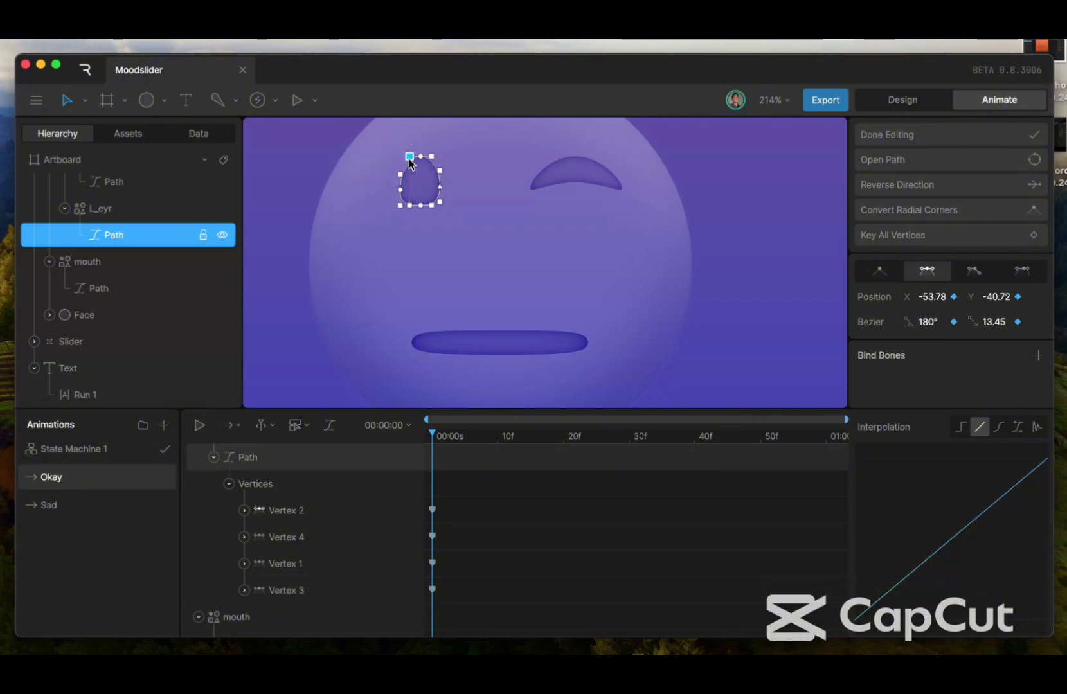
# Narrow the L_eyr oval into a slim upright capsule, with its outer side vertex at about X -67.23, Y -5.95, and finish editing
pyautogui.click(408, 206)
pyautogui.moveTo(408, 205)
pyautogui.mouseDown()
pyautogui.moveTo(437, 193)
pyautogui.moveTo(398, 190)
pyautogui.moveTo(407, 188)
pyautogui.mouseUp()
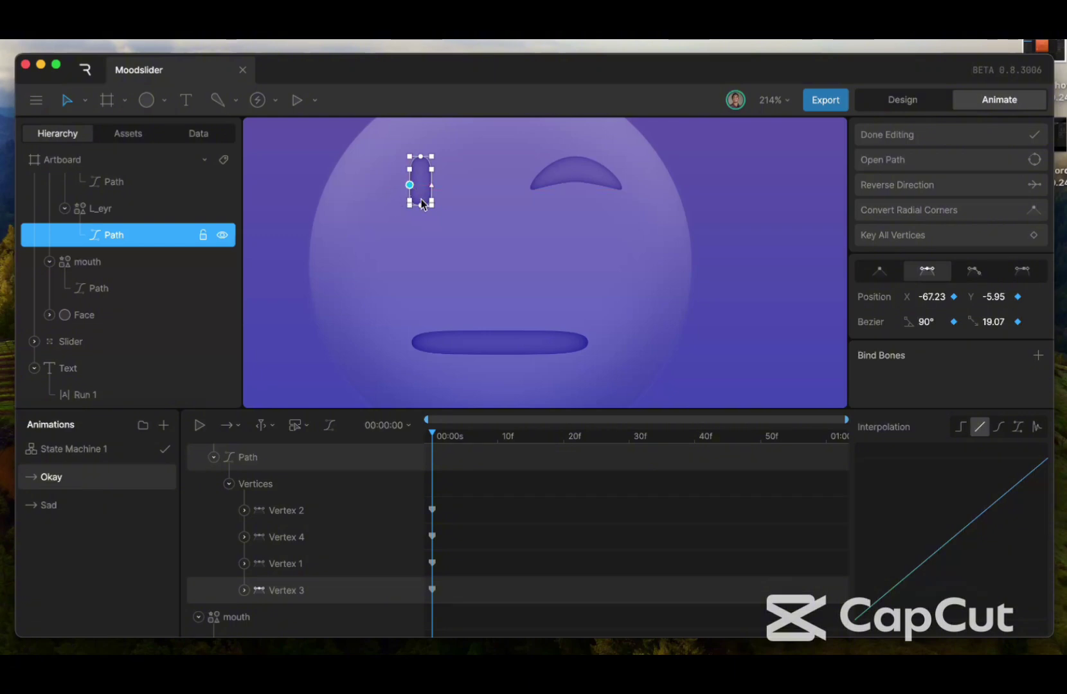
pyautogui.click(410, 205)
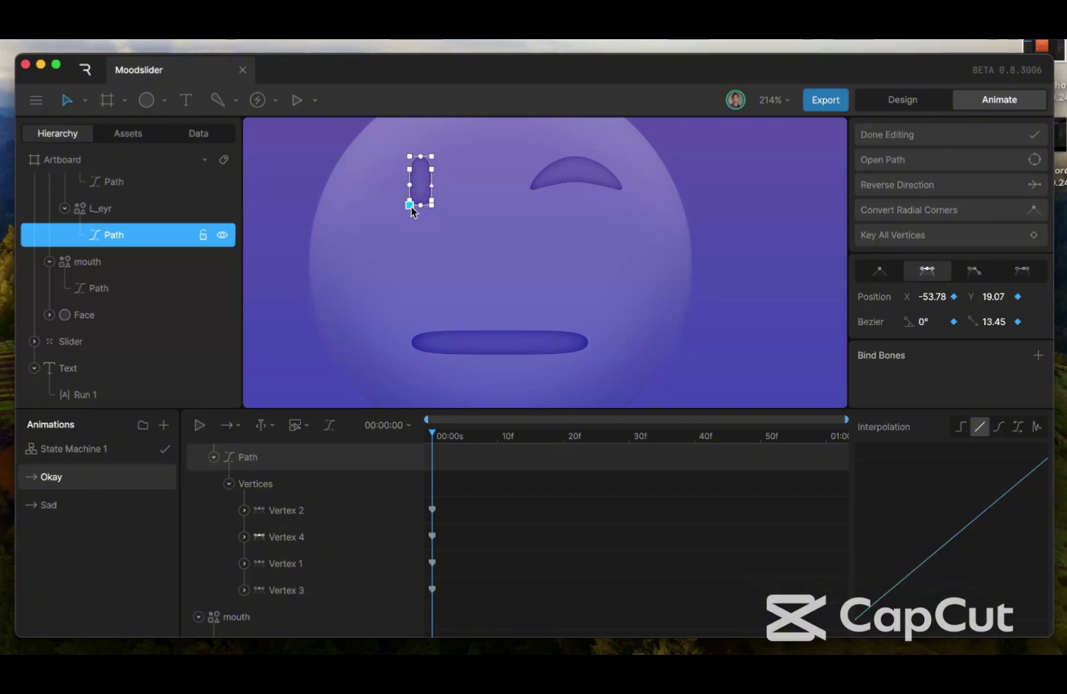
pyautogui.click(460, 194)
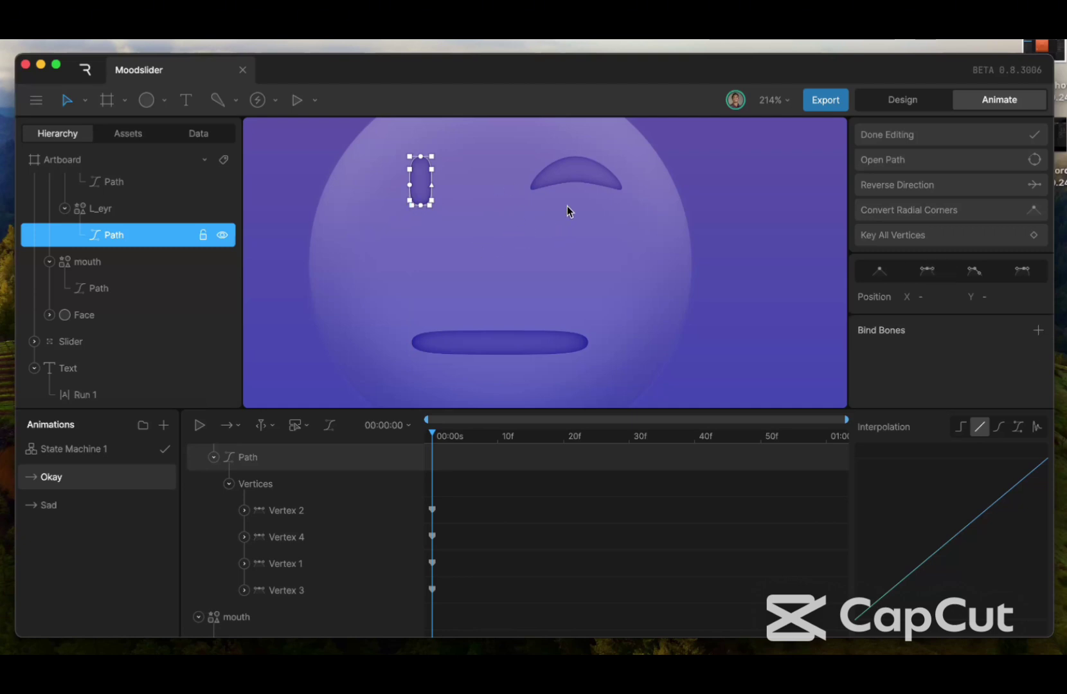
pyautogui.click(932, 135)
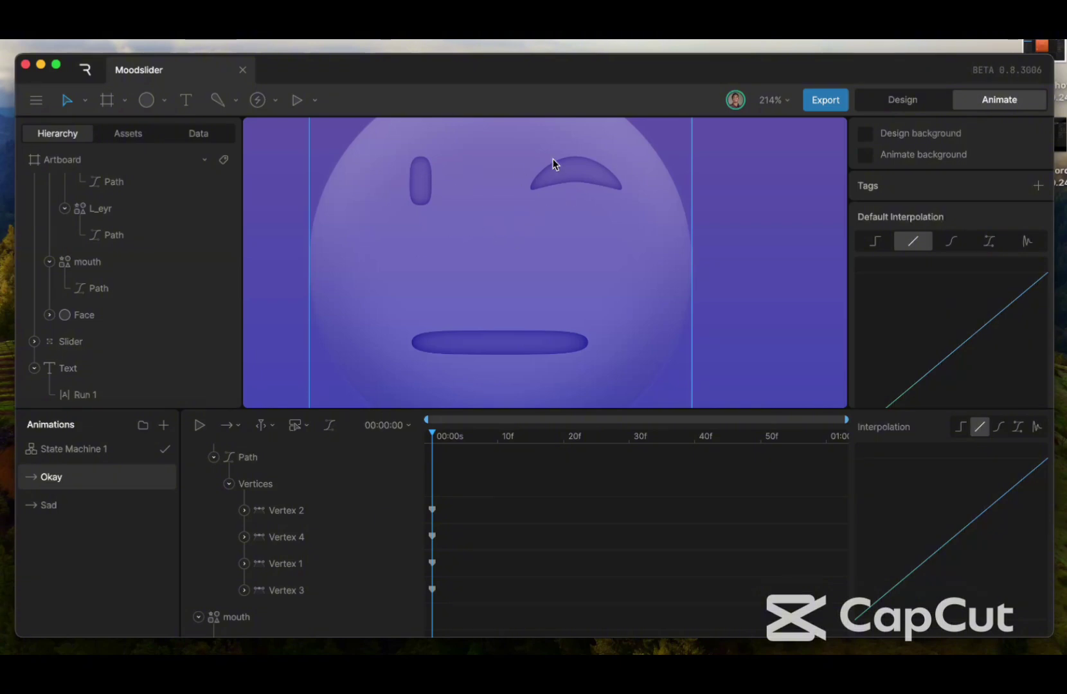
# Reshape the R_eye path's vertices and handles into a slim upright capsule matching the other eye
pyautogui.click(110, 186)
pyautogui.click(919, 236)
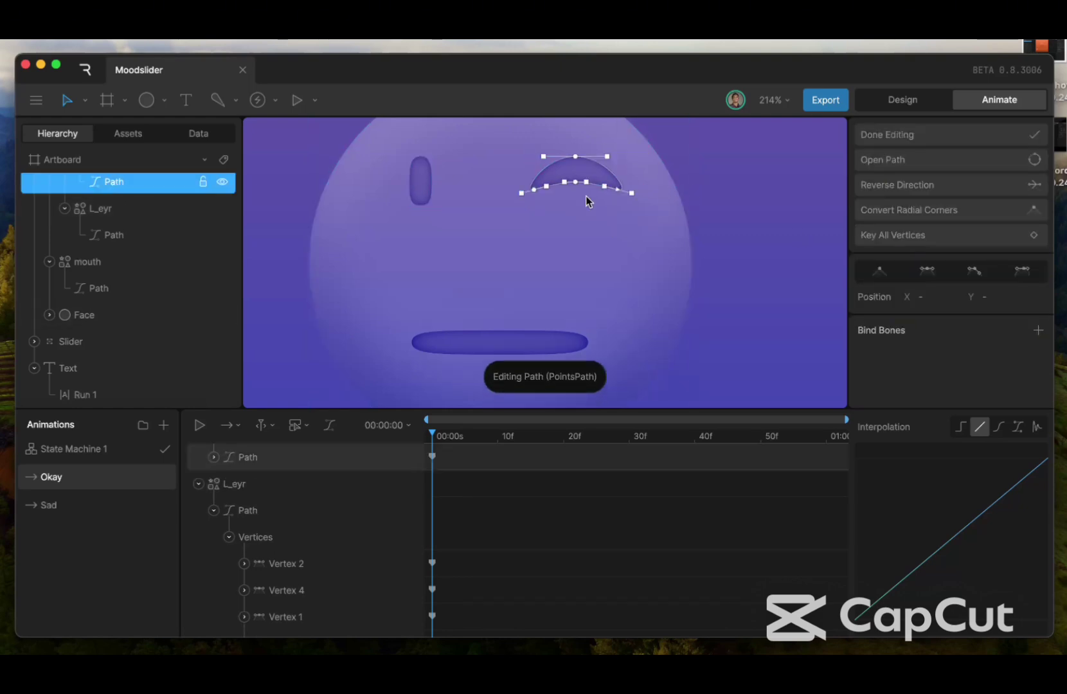
pyautogui.moveTo(574, 182); pyautogui.dragTo(569, 208)
pyautogui.moveTo(575, 212)
pyautogui.mouseDown()
pyautogui.moveTo(611, 188)
pyautogui.moveTo(588, 209)
pyautogui.moveTo(617, 214)
pyautogui.moveTo(607, 190)
pyautogui.moveTo(546, 174)
pyautogui.moveTo(537, 210)
pyautogui.moveTo(540, 188)
pyautogui.moveTo(566, 196)
pyautogui.mouseUp()
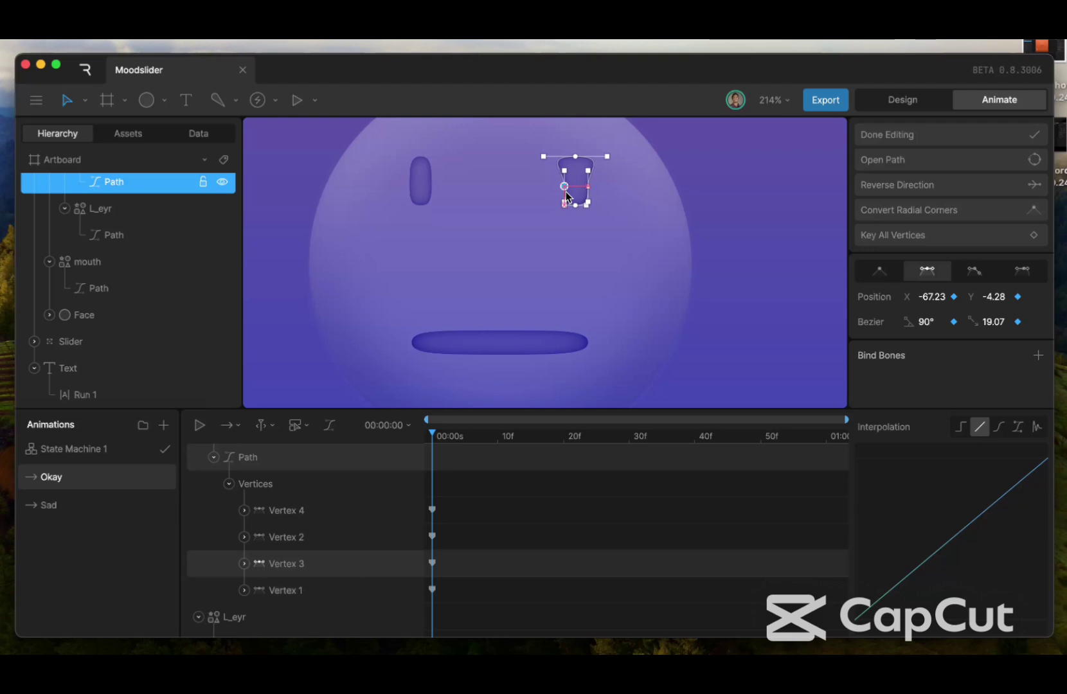
pyautogui.moveTo(543, 156); pyautogui.dragTo(567, 161)
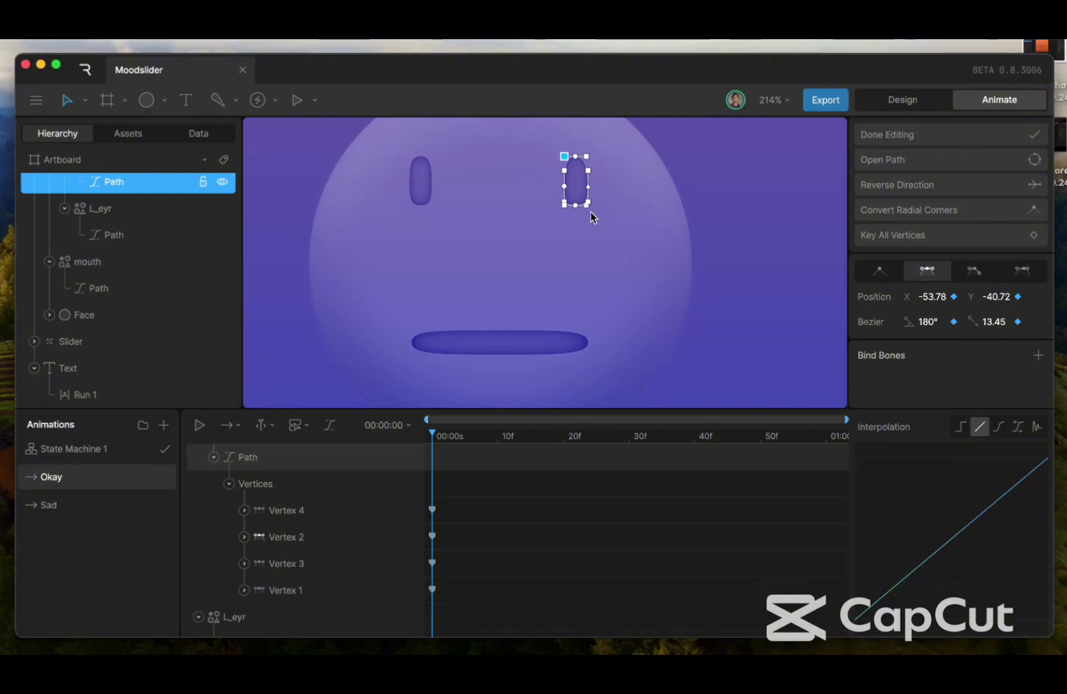
# Refine the R_eye capsule by shortening its bottom handles and placing the outer side vertex at about X -40.34, Y -4.28, and finish editing
pyautogui.click(586, 206)
pyautogui.moveTo(586, 207); pyautogui.dragTo(583, 182)
pyautogui.click(587, 187)
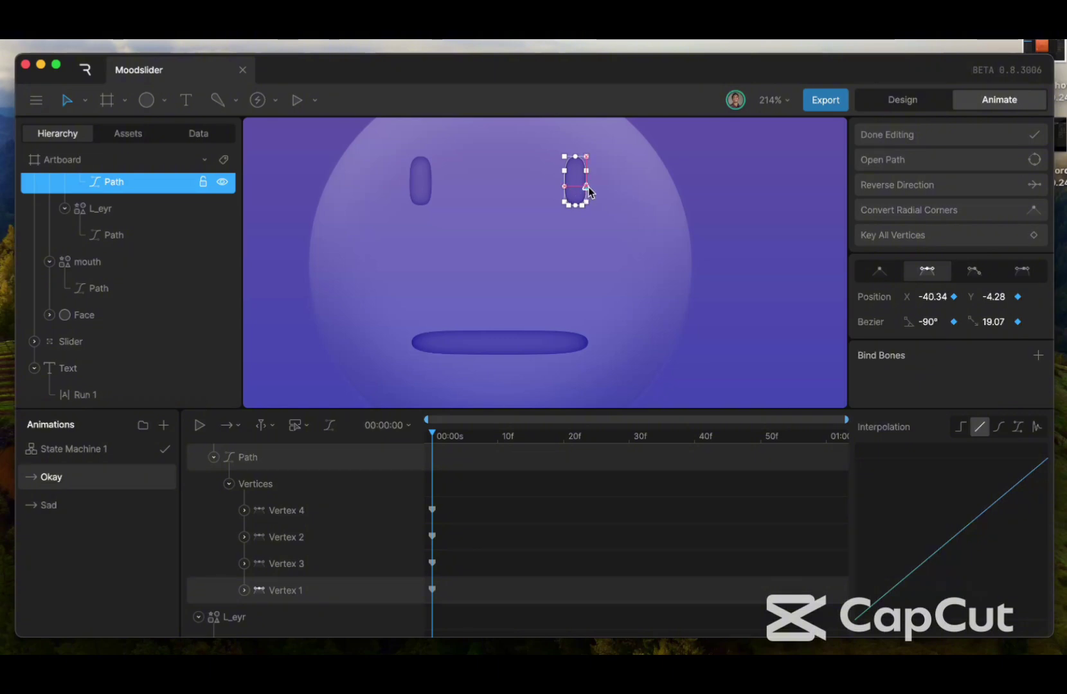
pyautogui.click(592, 216)
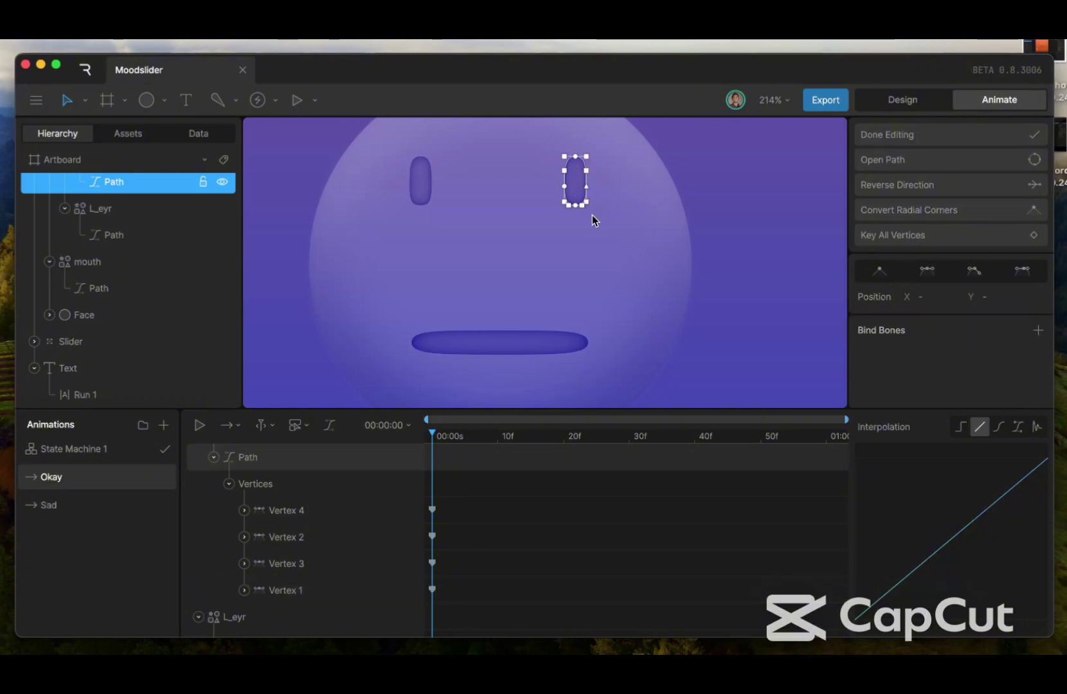
pyautogui.click(887, 135)
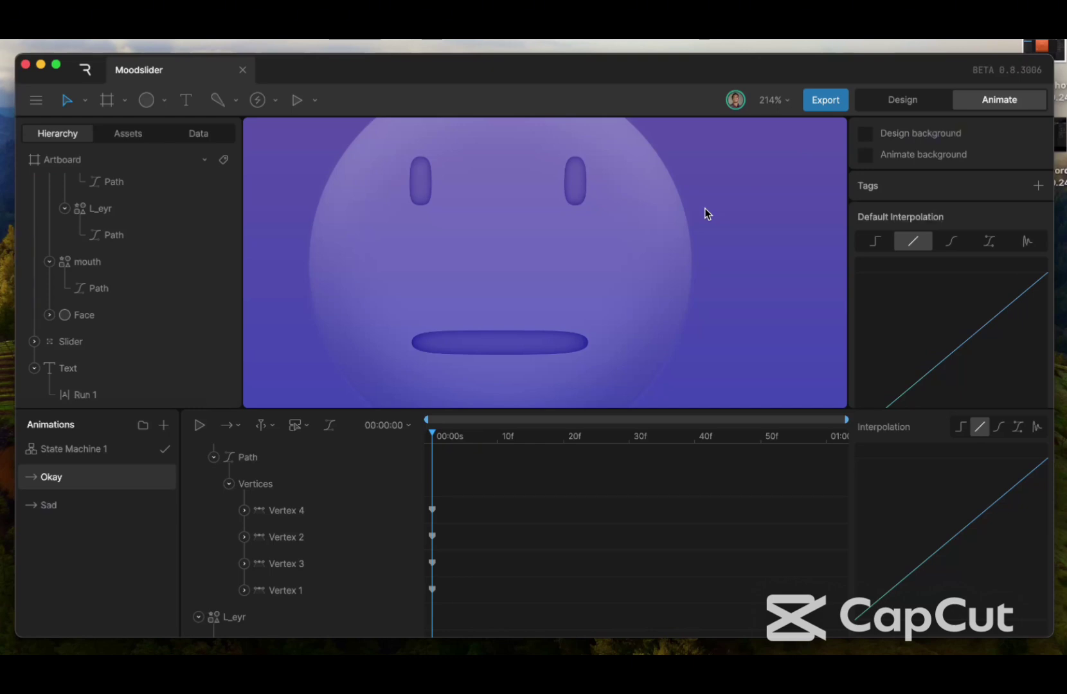
# Change the heading's text run in the Okay timeline to read "Okay"
pyautogui.scroll(-2, 467, 287)
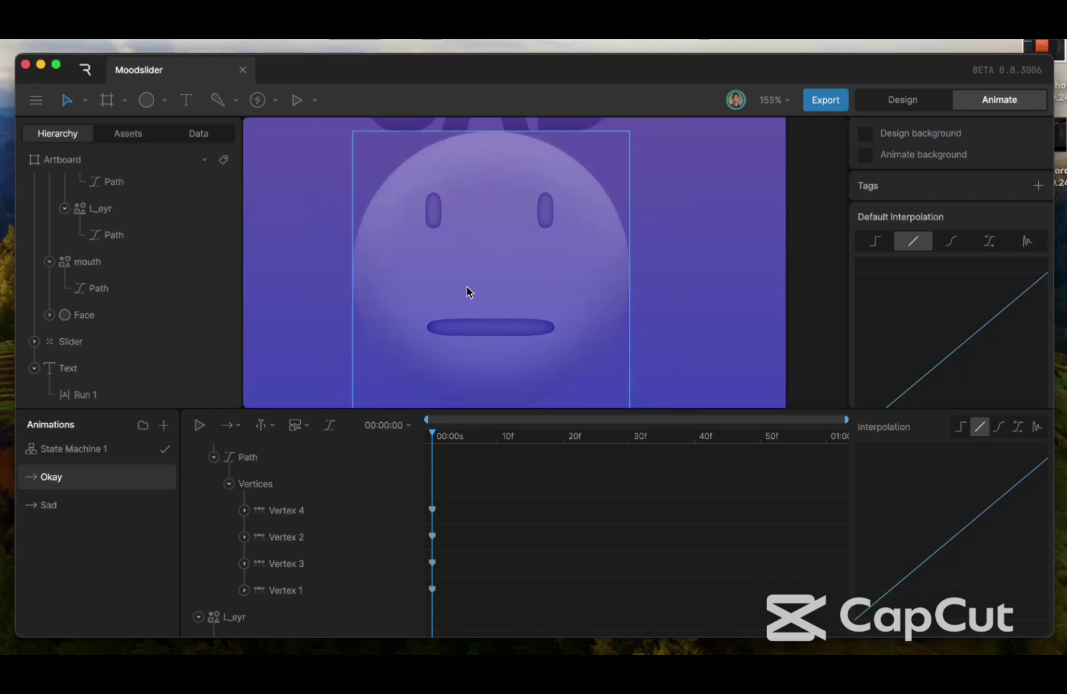
pyautogui.scroll(-1, 467, 286)
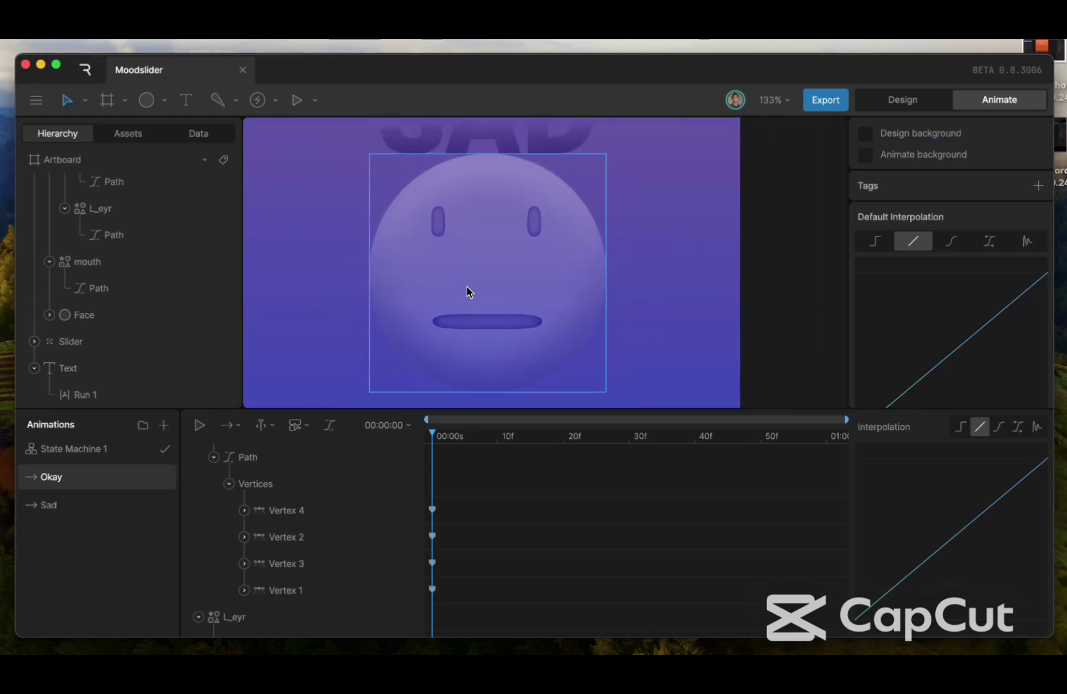
pyautogui.click(87, 507)
pyautogui.click(81, 480)
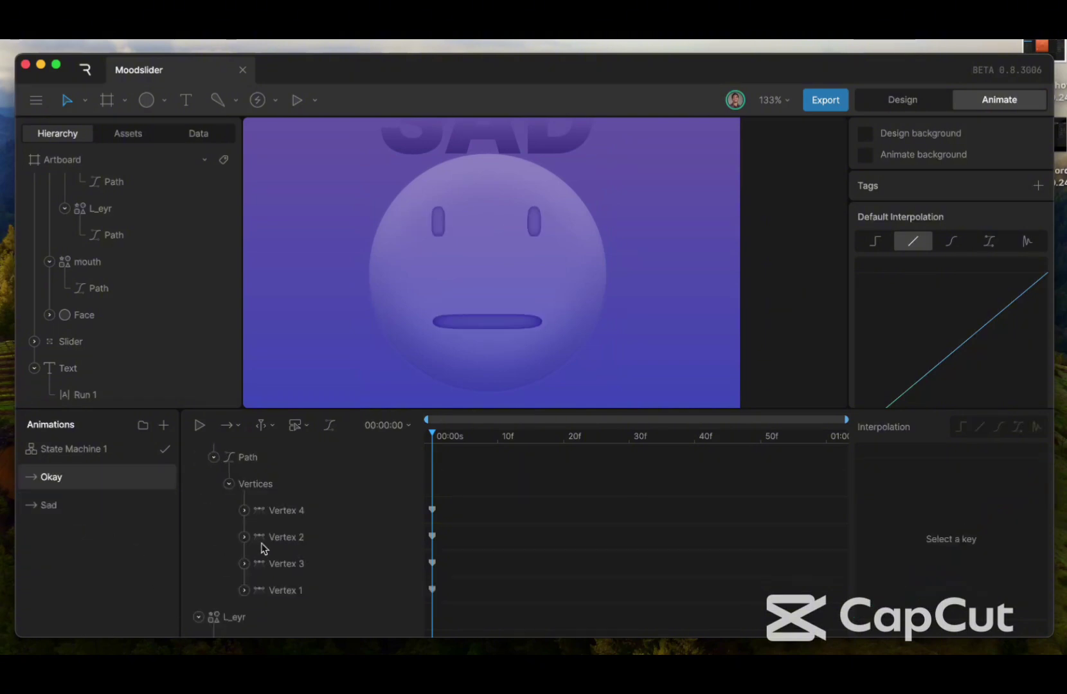
pyautogui.scroll(-5, 293, 544)
pyautogui.scroll(-1, 293, 540)
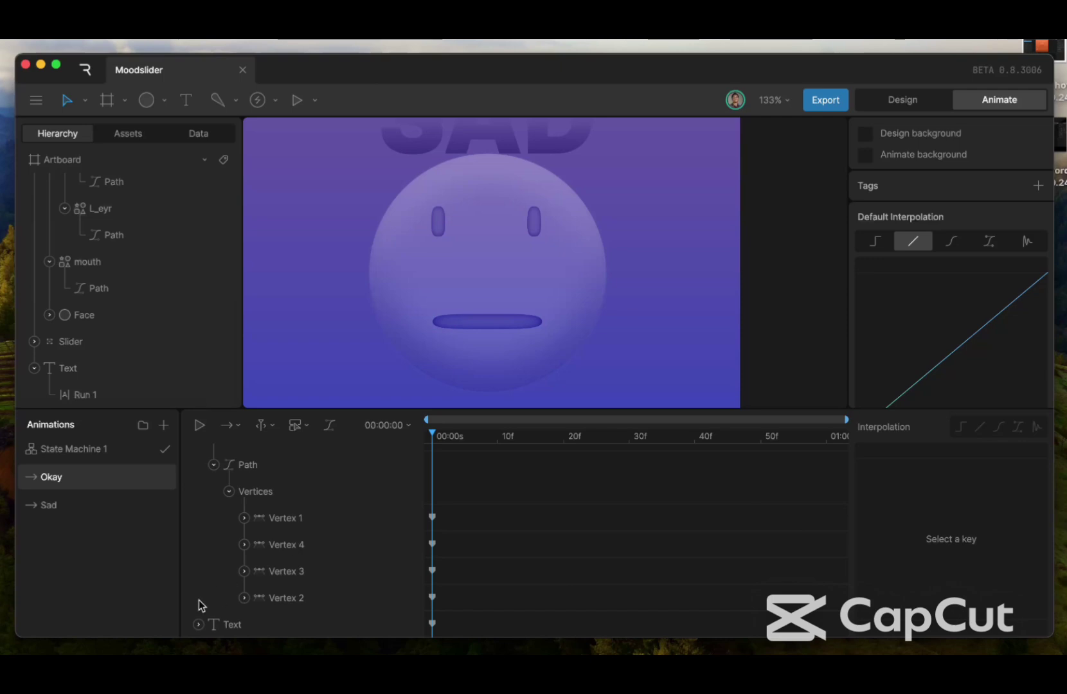
pyautogui.click(215, 624)
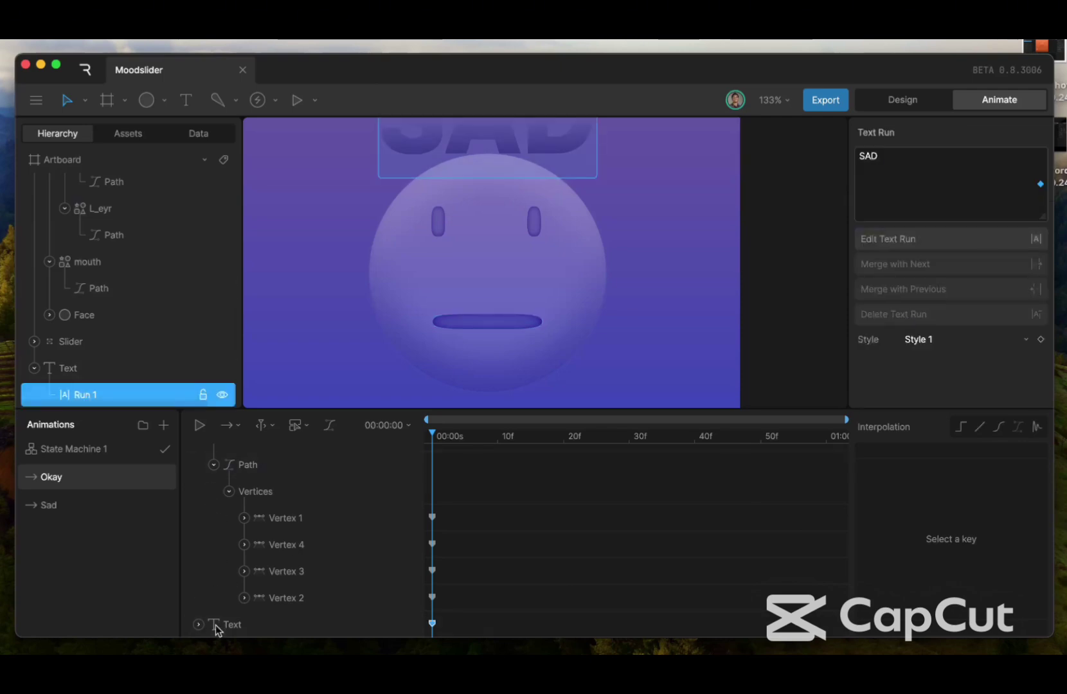
pyautogui.click(884, 157)
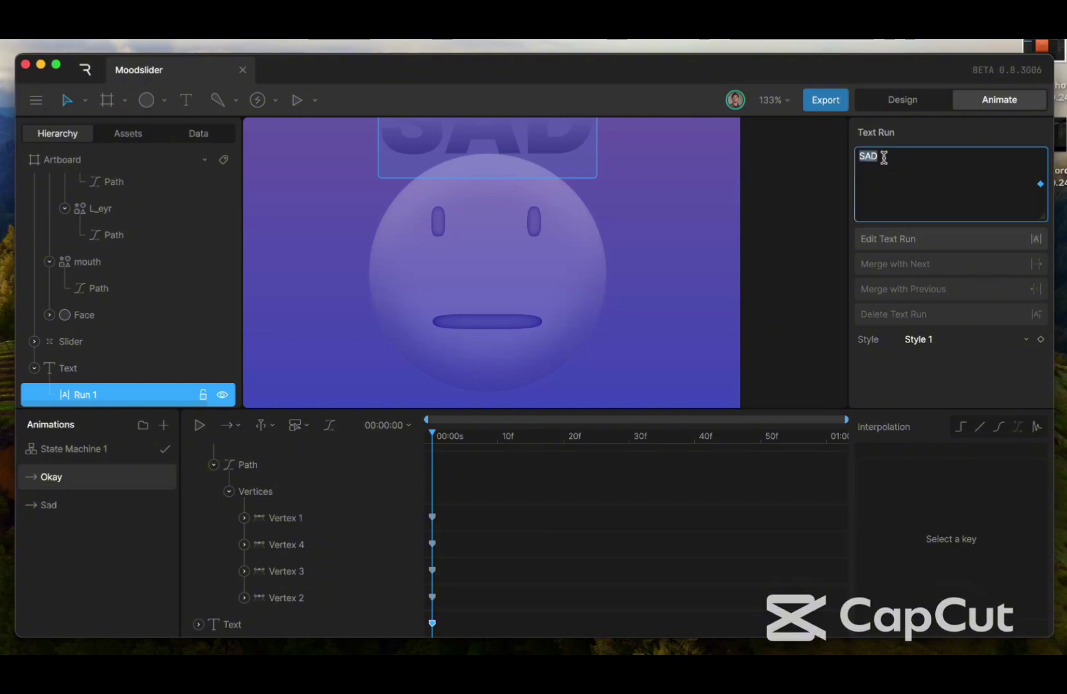
pyautogui.press('BackSpace')
pyautogui.write('Okay')
pyautogui.click(799, 190)
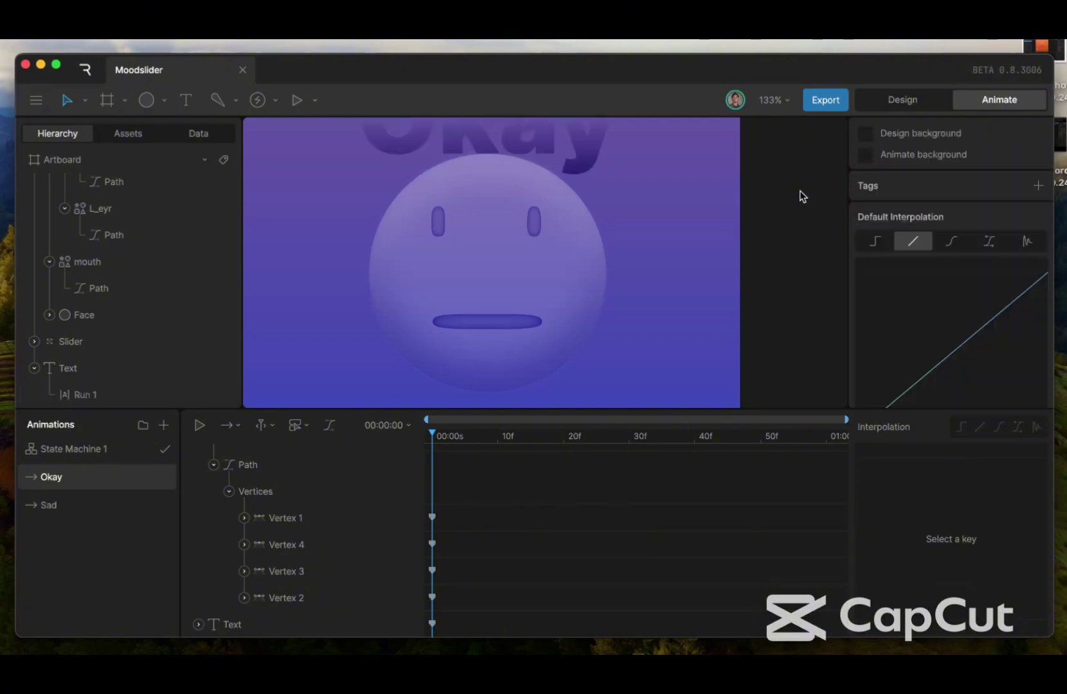
# Rewrite the heading's text run in the Okay timeline in capitals as "OKAY"
pyautogui.scroll(3, 671, 251)
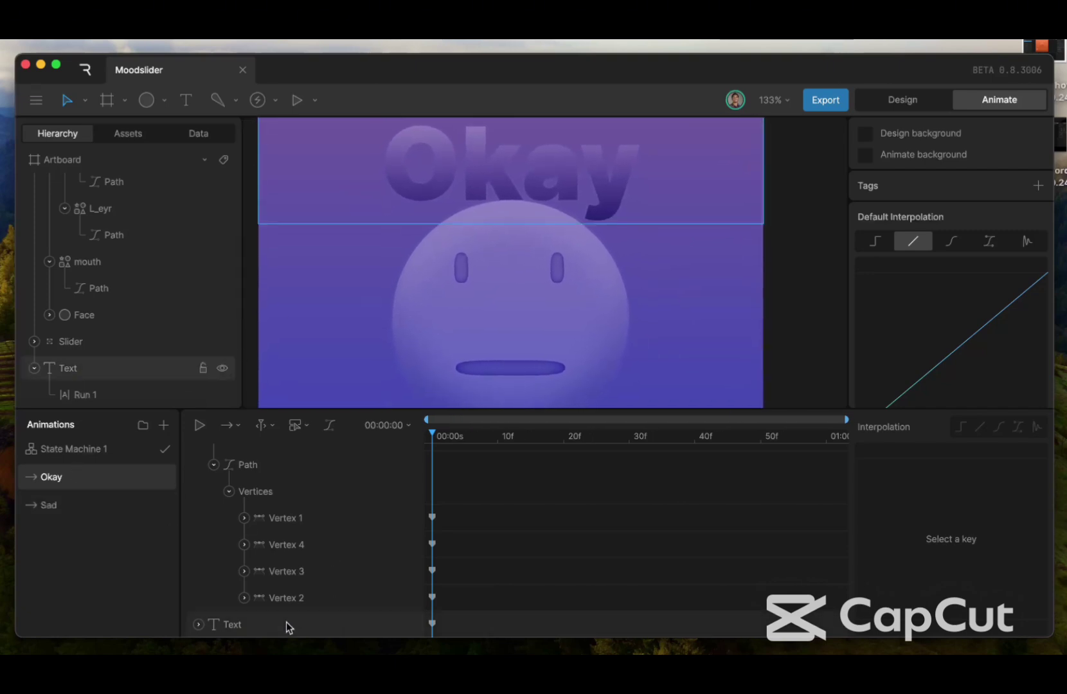
pyautogui.click(258, 630)
pyautogui.click(923, 151)
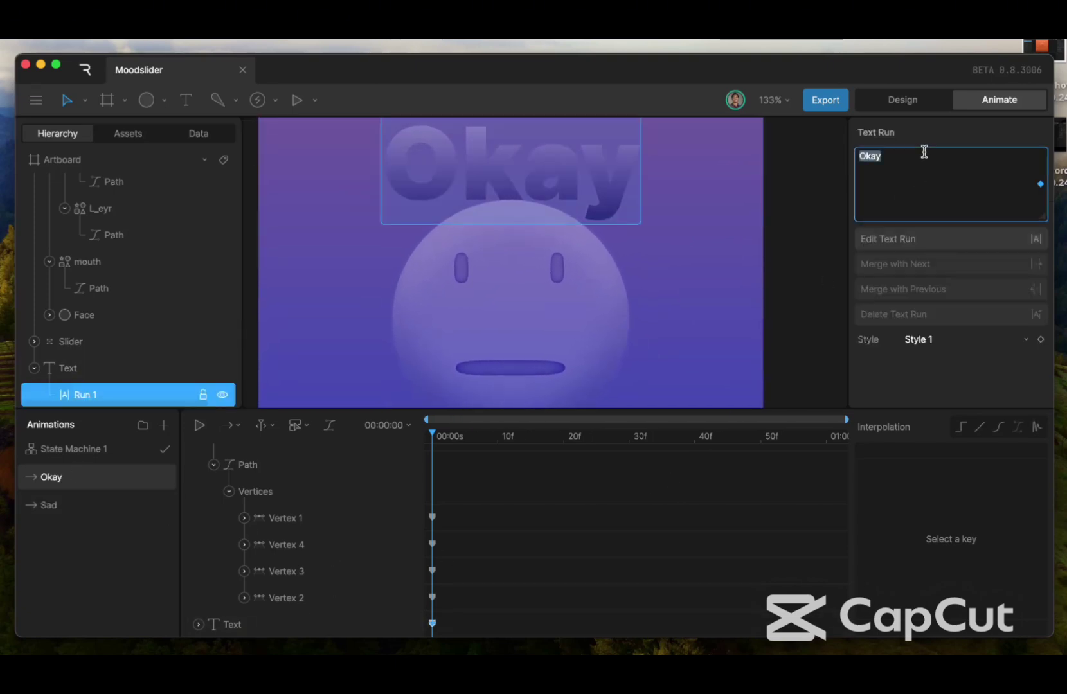
pyautogui.press('BackSpace')
pyautogui.write('OKAY')
pyautogui.click(829, 205)
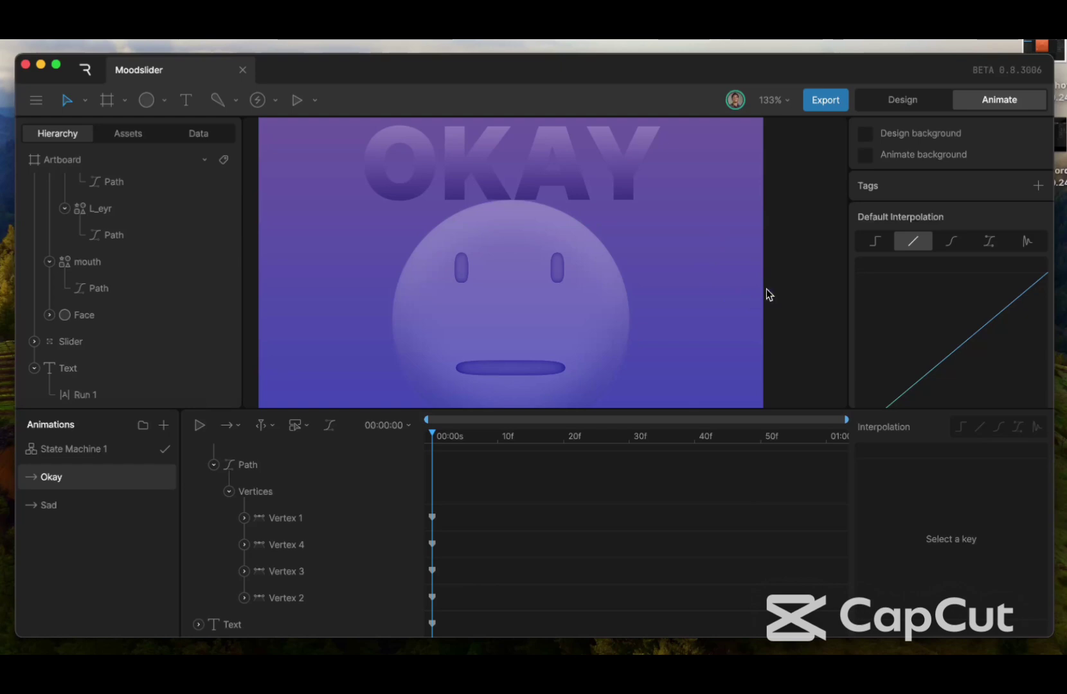
# Key the artboard's gradient fill colour at 00:00:00 in the Sad timeline
pyautogui.scroll(-5, 769, 294)
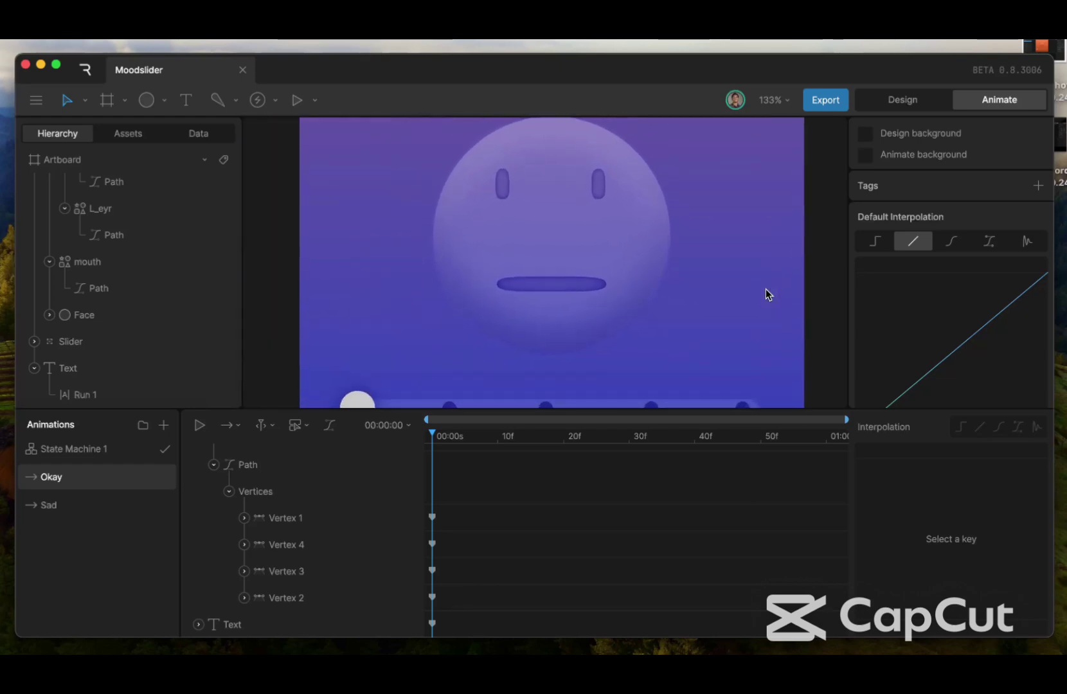
pyautogui.scroll(6, 250, 508)
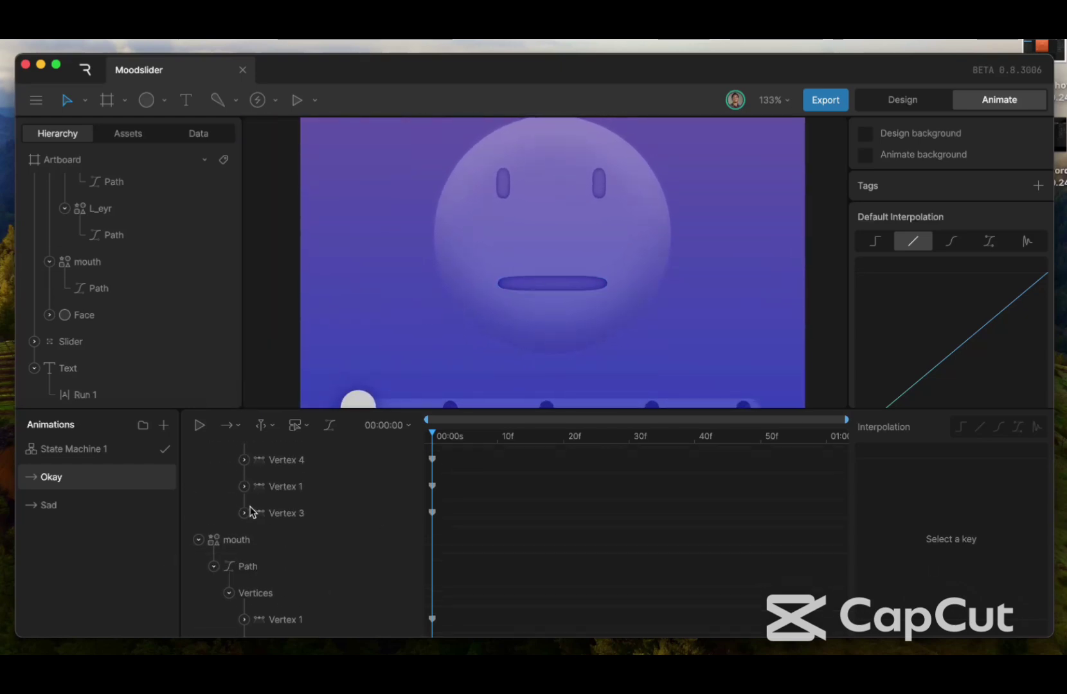
pyautogui.click(57, 512)
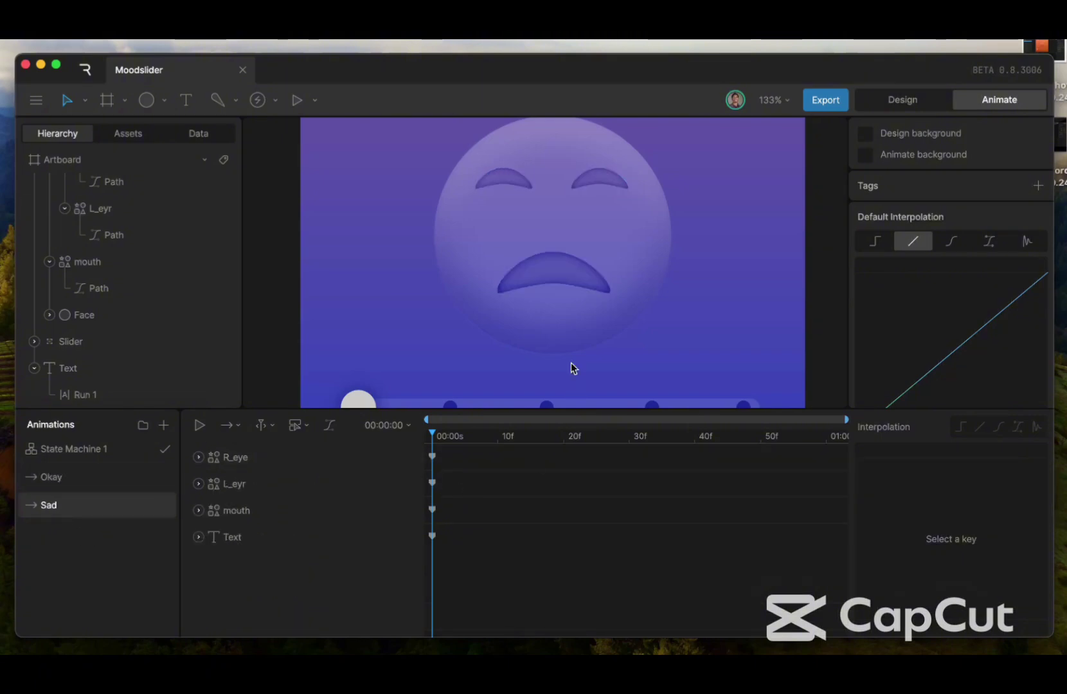
pyautogui.scroll(-5, 521, 262)
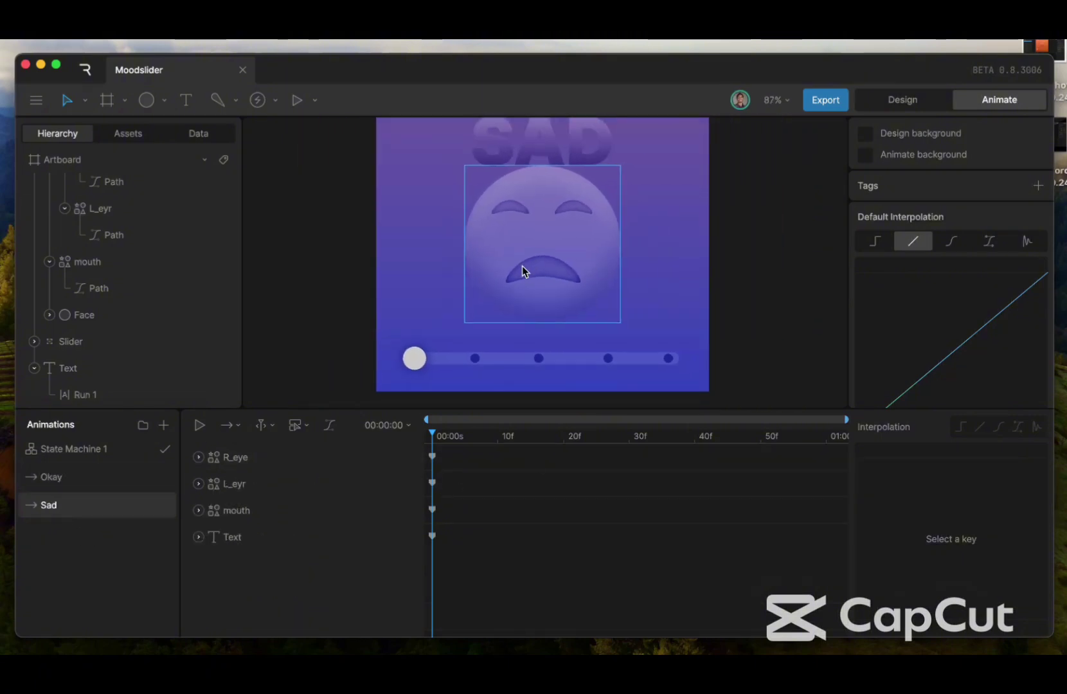
pyautogui.scroll(-2, 521, 265)
pyautogui.scroll(-2, 523, 270)
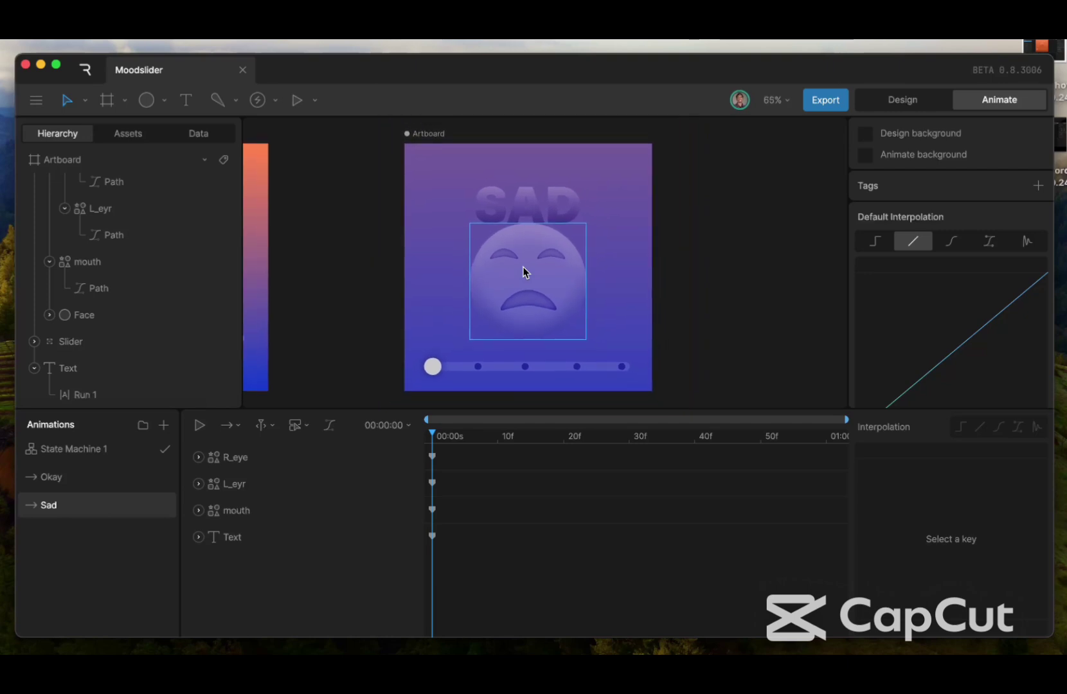
pyautogui.click(430, 136)
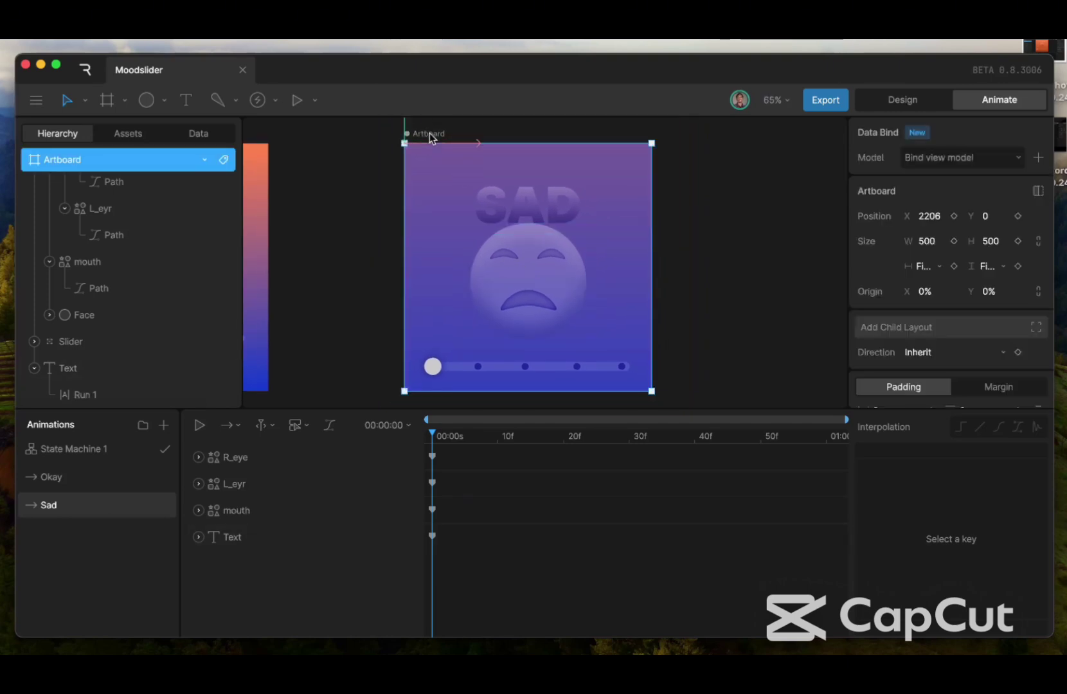
pyautogui.scroll(-3, 908, 305)
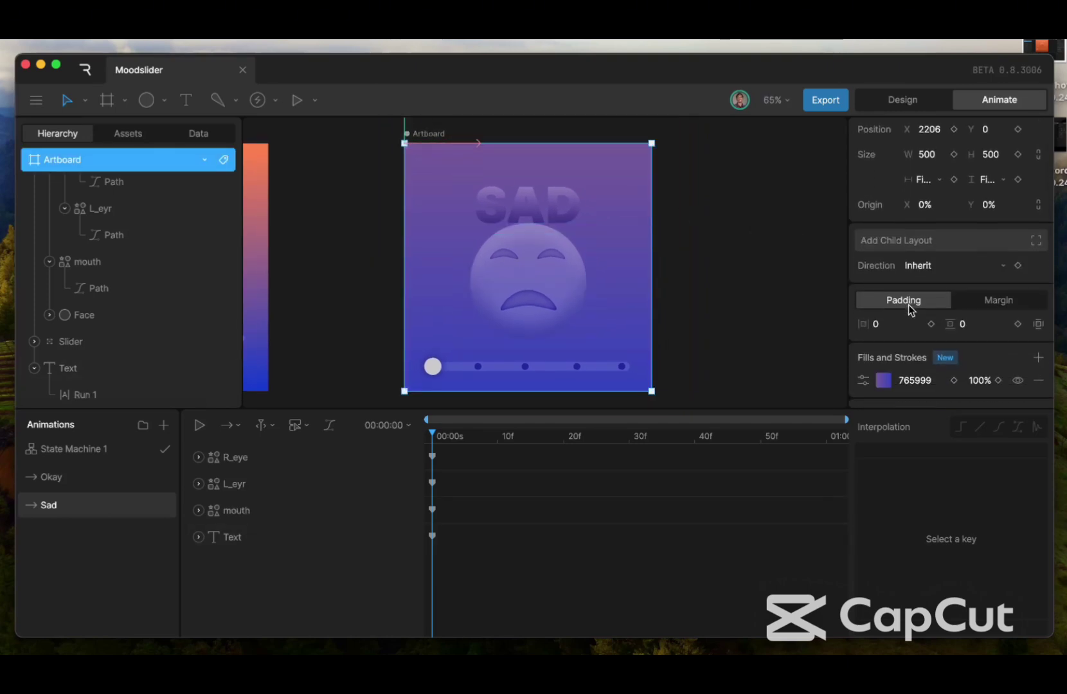
pyautogui.scroll(-2, 908, 310)
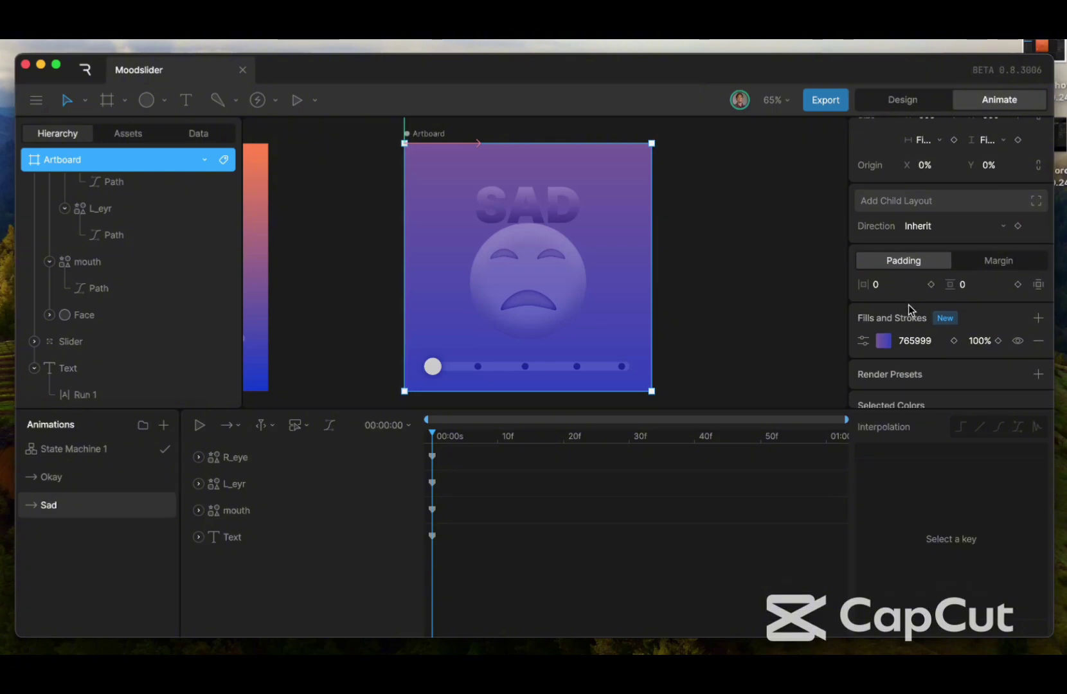
pyautogui.scroll(-3, 908, 304)
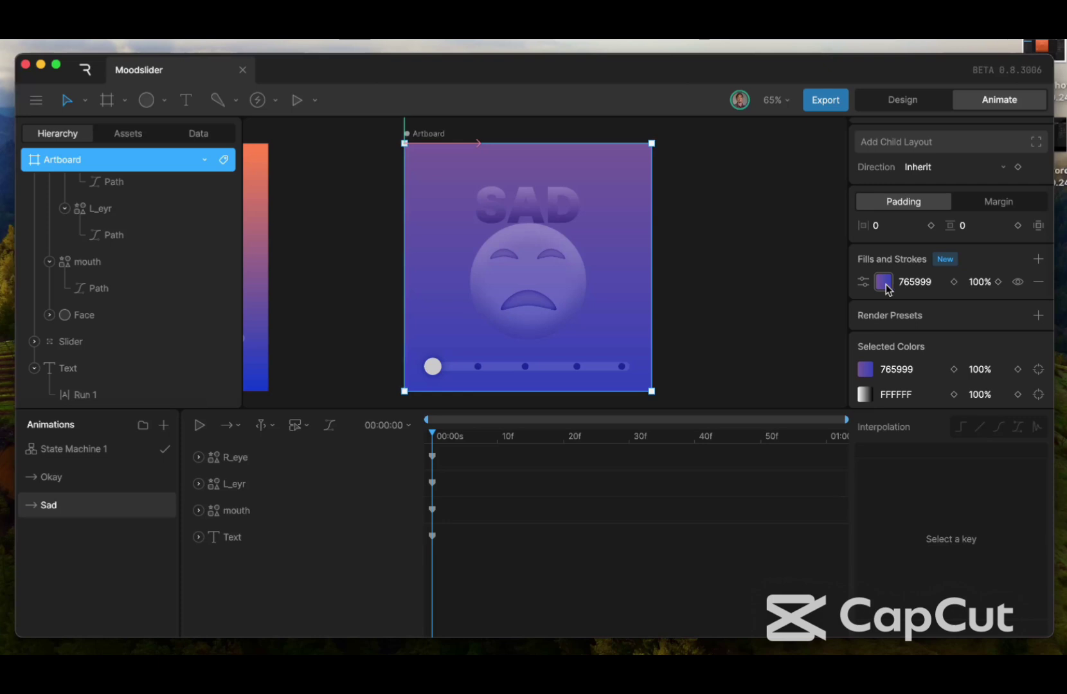
pyautogui.click(953, 282)
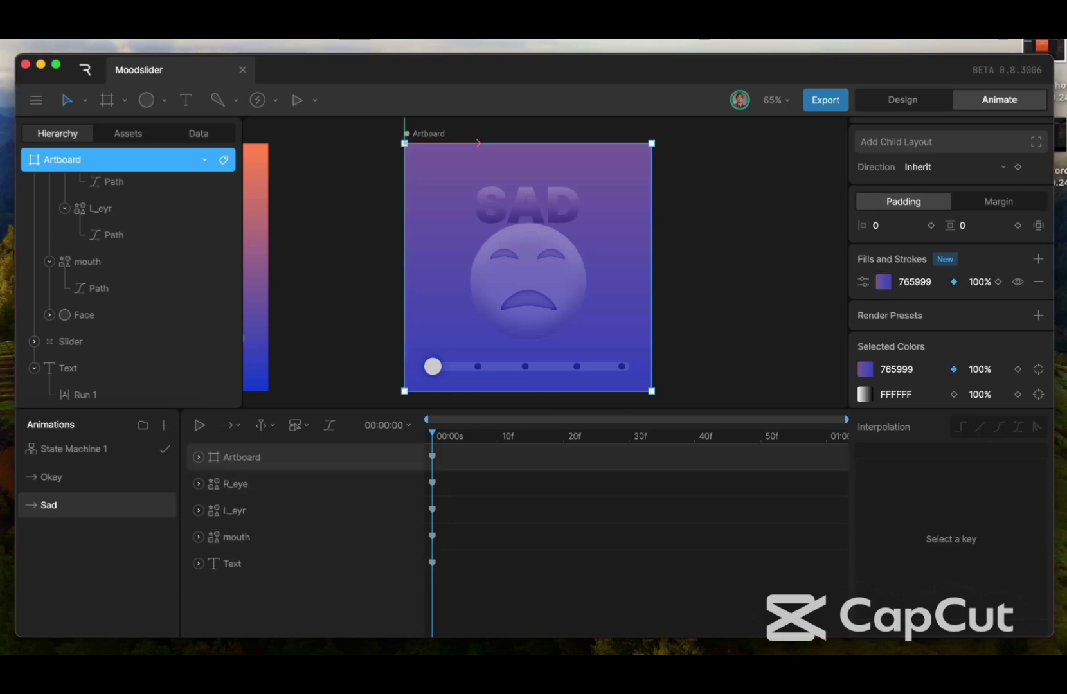
# Key the artboard's fill in the Okay timeline and shift its upper gradient stop's hue to green, 59997F
pyautogui.click(76, 482)
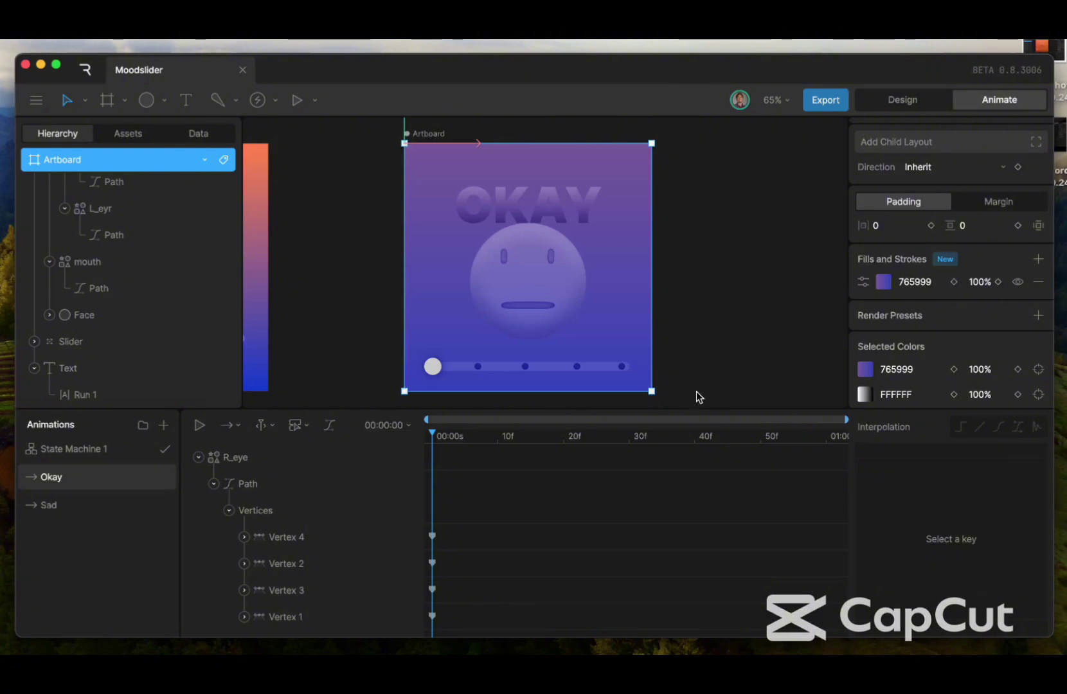
pyautogui.click(198, 457)
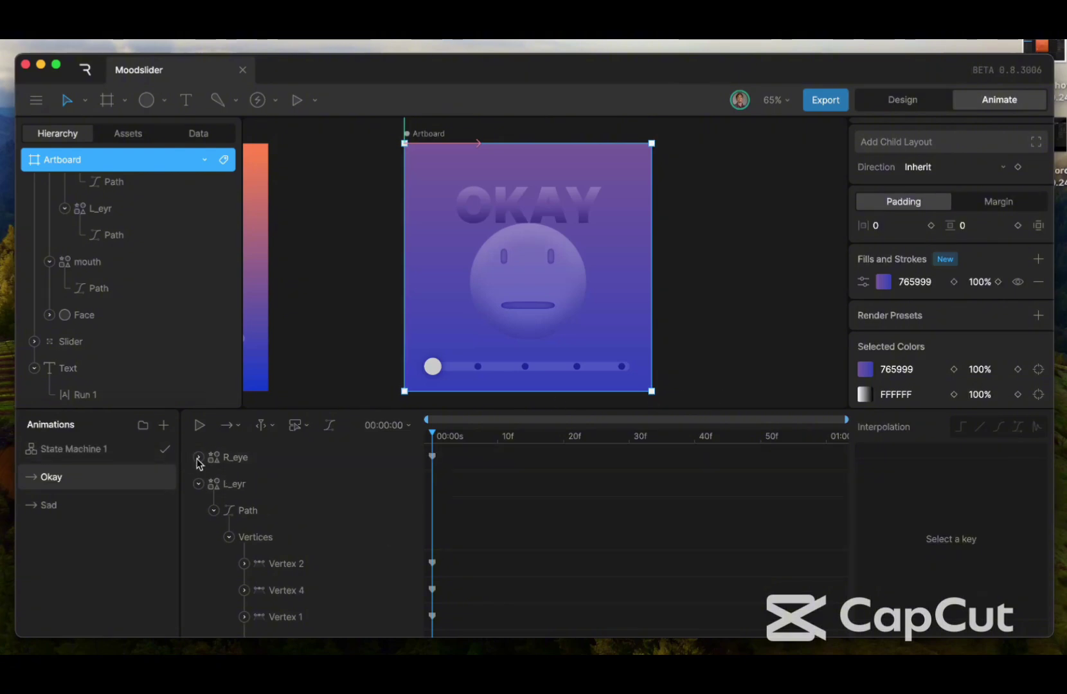
pyautogui.click(954, 282)
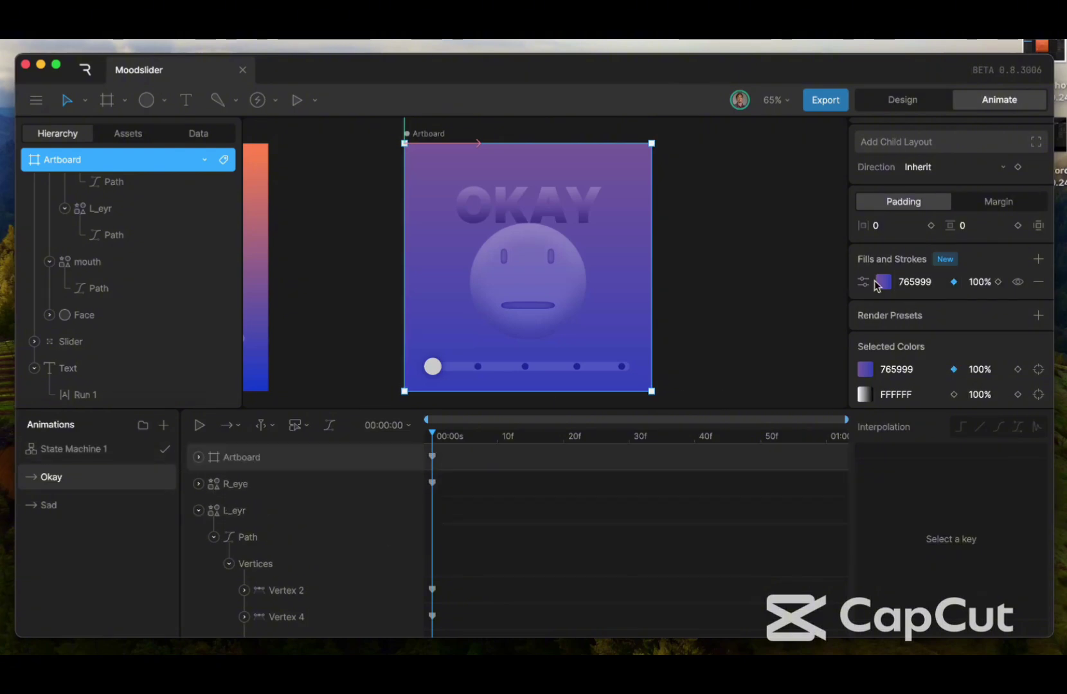
pyautogui.click(882, 284)
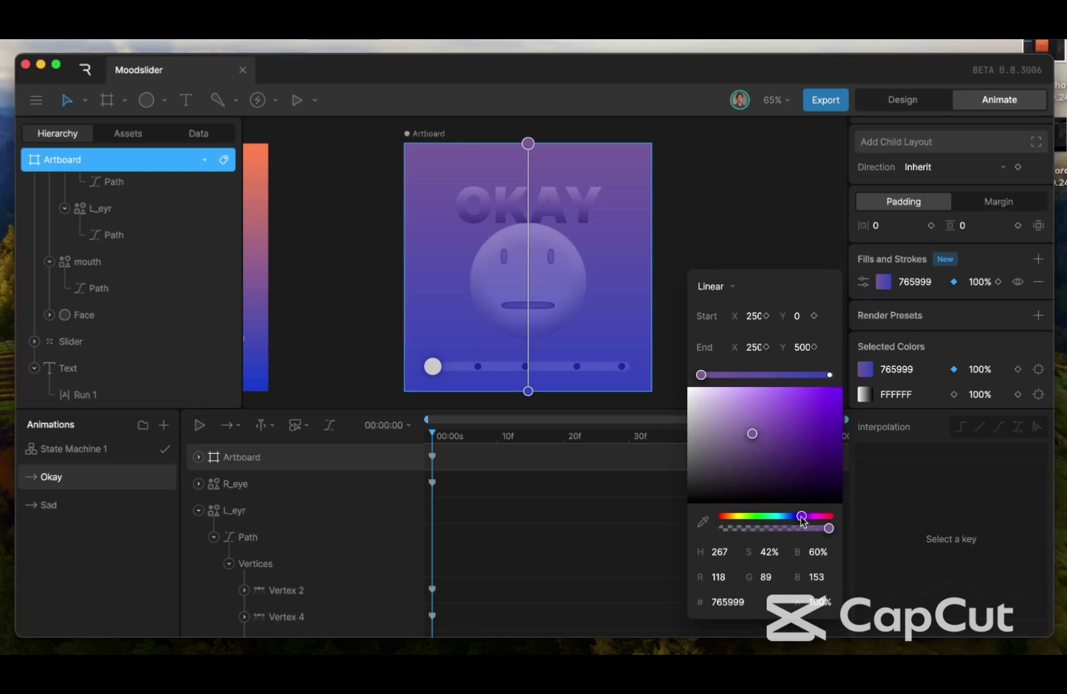
pyautogui.moveTo(802, 518); pyautogui.dragTo(769, 519)
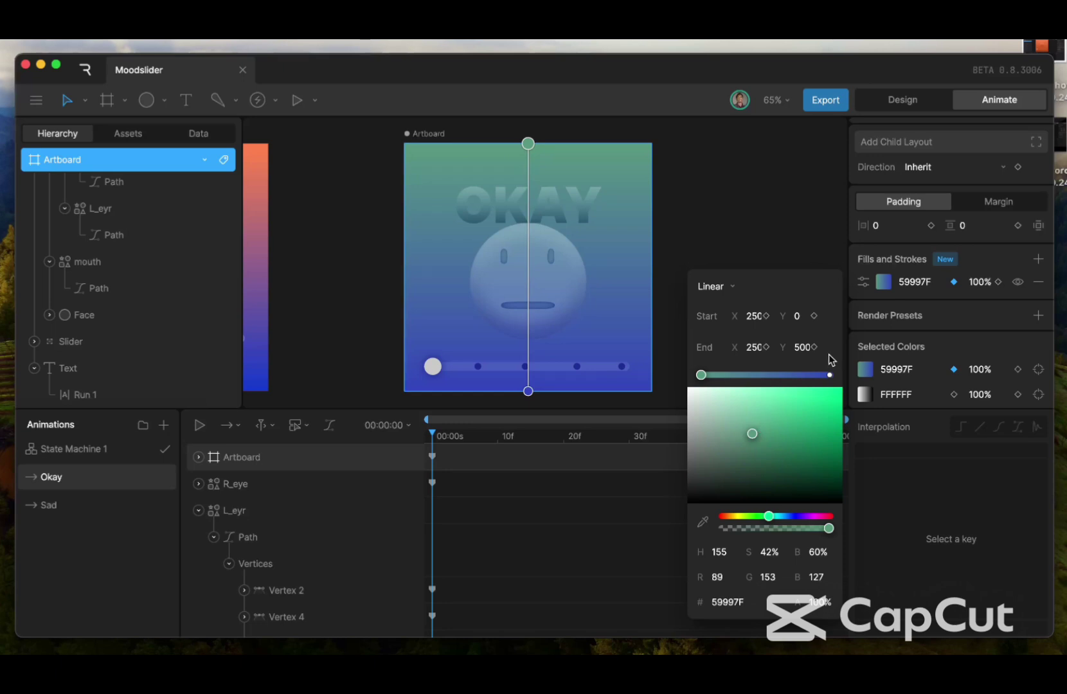
# Shift the hue of the artboard gradient's lower stop in the Okay timeline to light blue, 3495BD
pyautogui.click(829, 375)
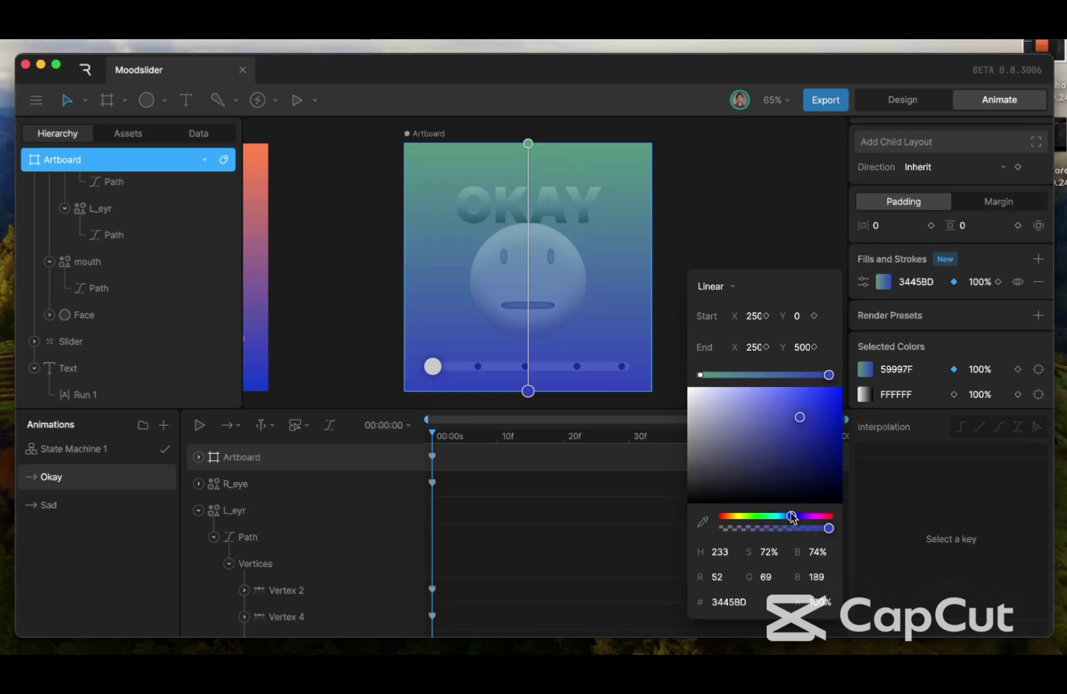
pyautogui.moveTo(792, 518)
pyautogui.mouseDown()
pyautogui.moveTo(766, 518)
pyautogui.moveTo(784, 518)
pyautogui.mouseUp()
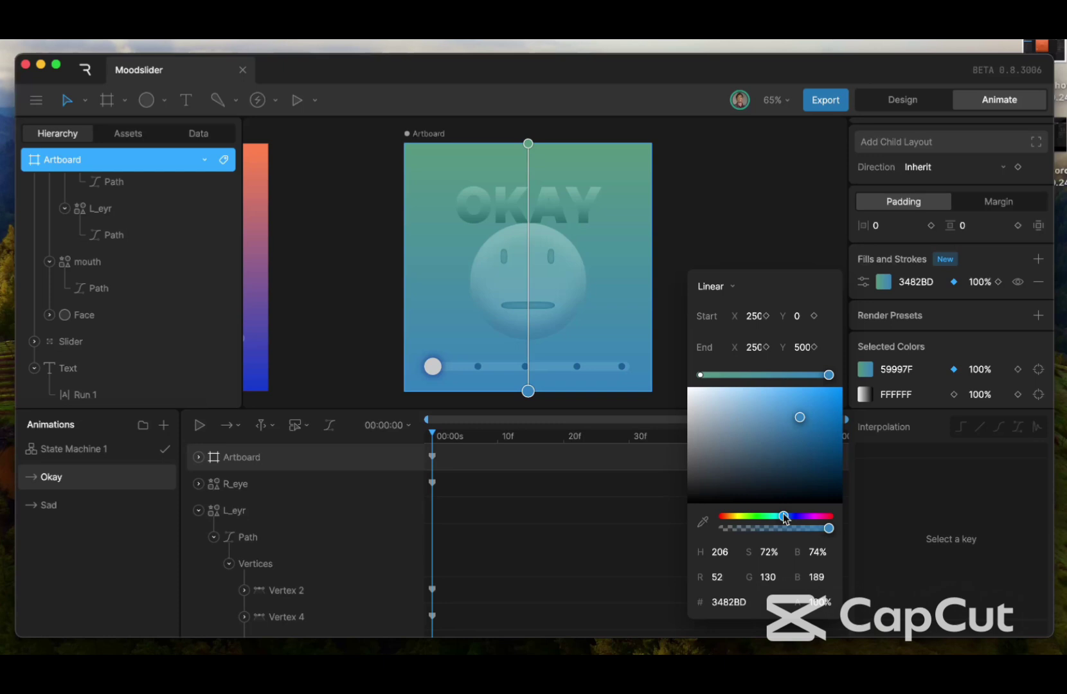
pyautogui.moveTo(785, 518); pyautogui.dragTo(782, 519)
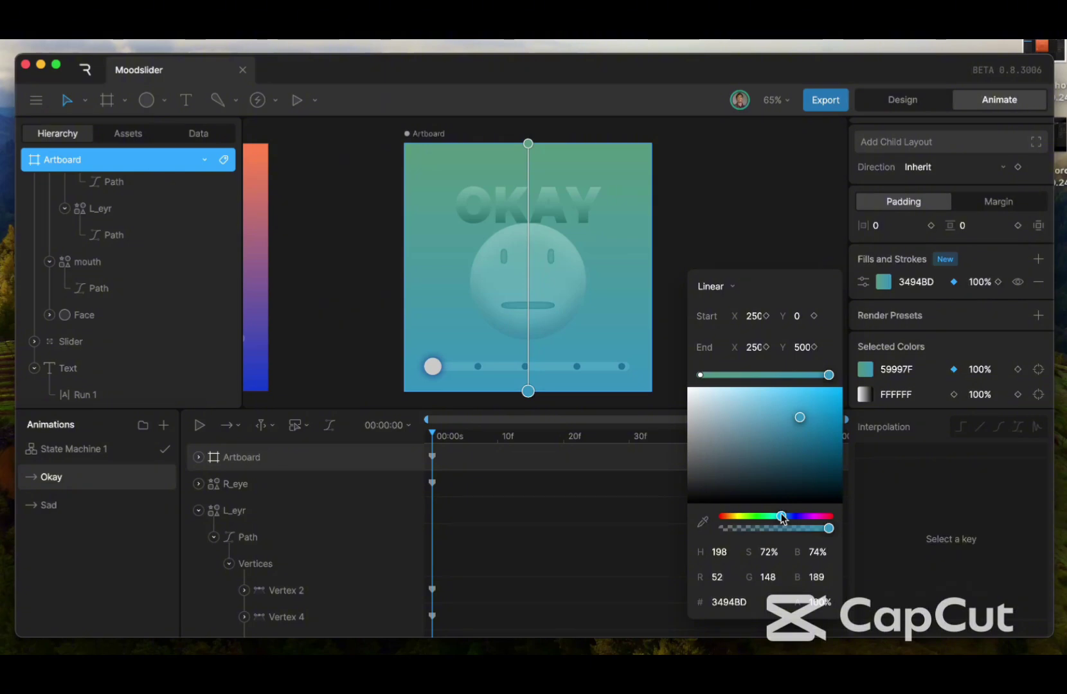
pyautogui.click(782, 518)
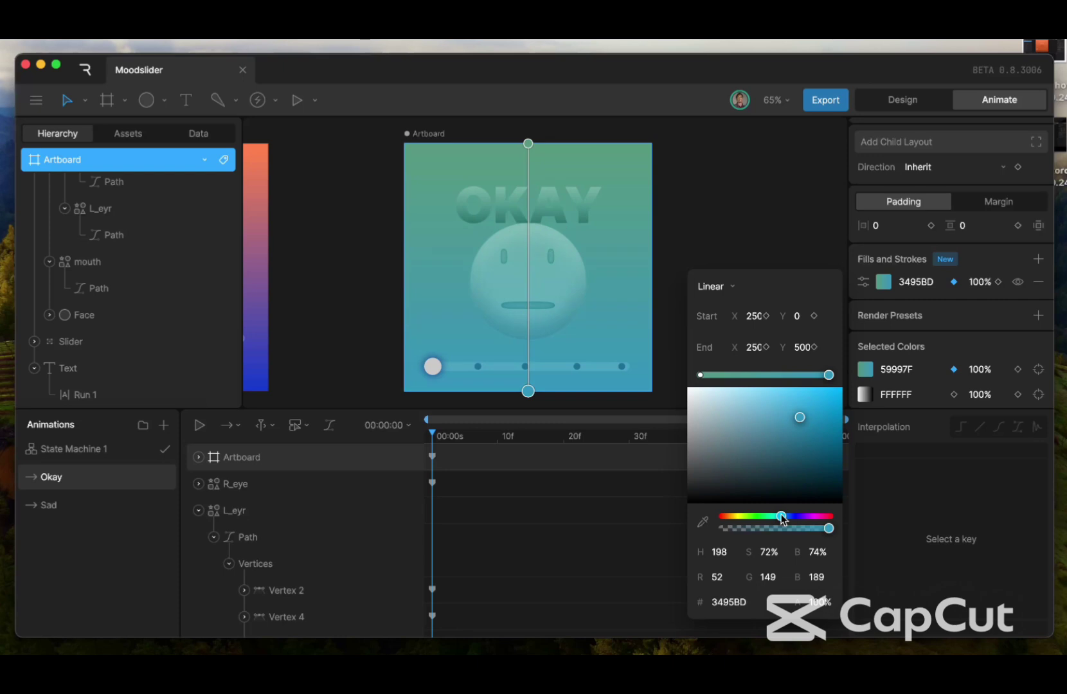
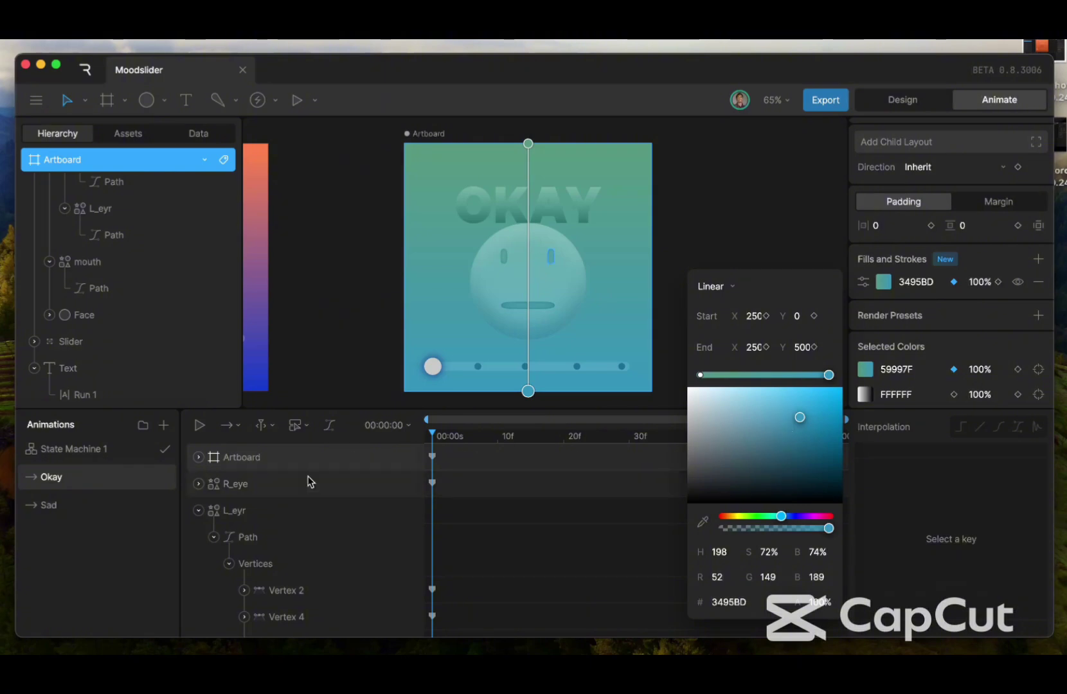
# Duplicate the Okay timeline as the base for another mood
pyautogui.click(97, 482)
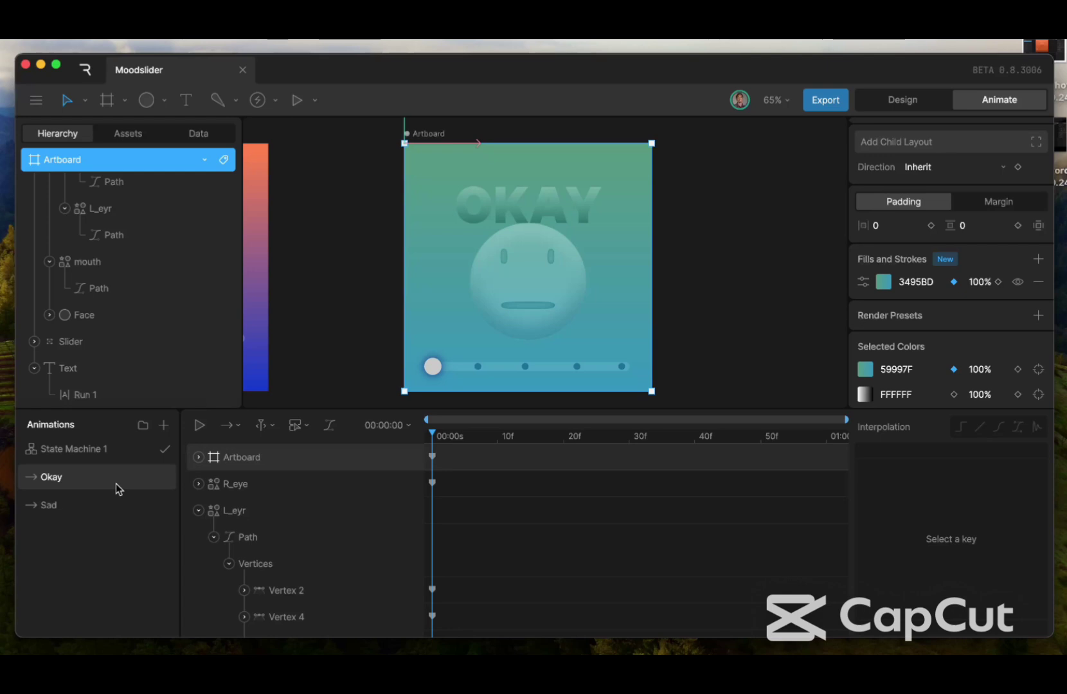
pyautogui.rightClick(116, 483)
pyautogui.click(154, 540)
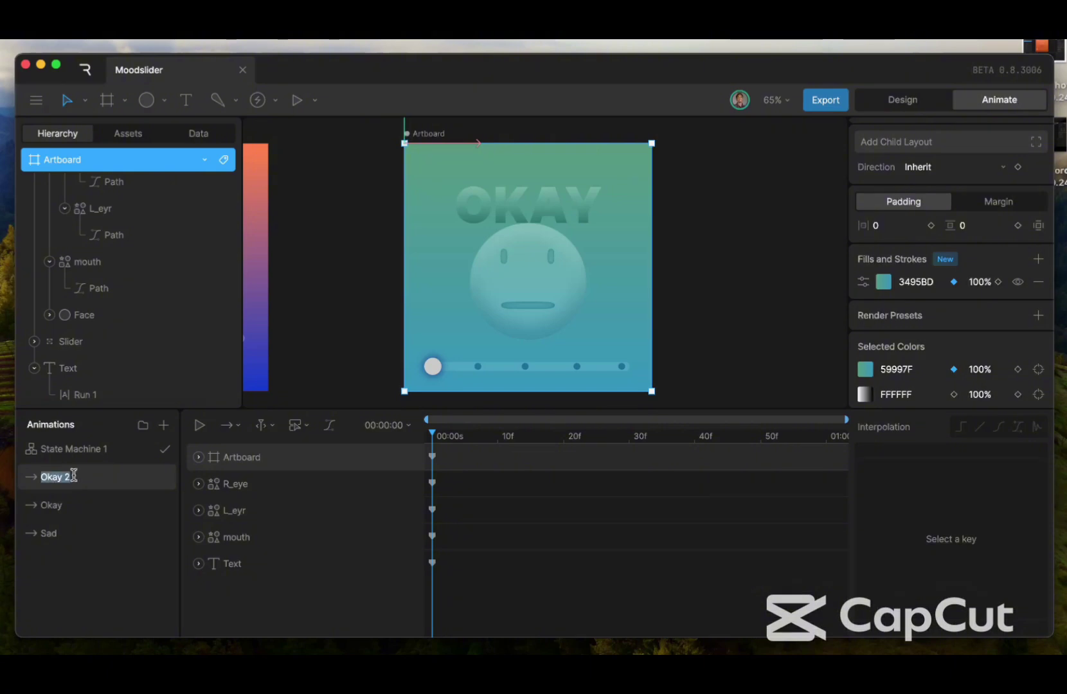
# Rename the duplicated Okay 2 timeline as Good
pyautogui.press('BackSpace')
pyautogui.write('Good')
pyautogui.press('Return')
# Reshape the R_eye path in the Good timeline into a rounded circle by widening its sides and lowering its top vertex to Y -30.95
pyautogui.click(198, 484)
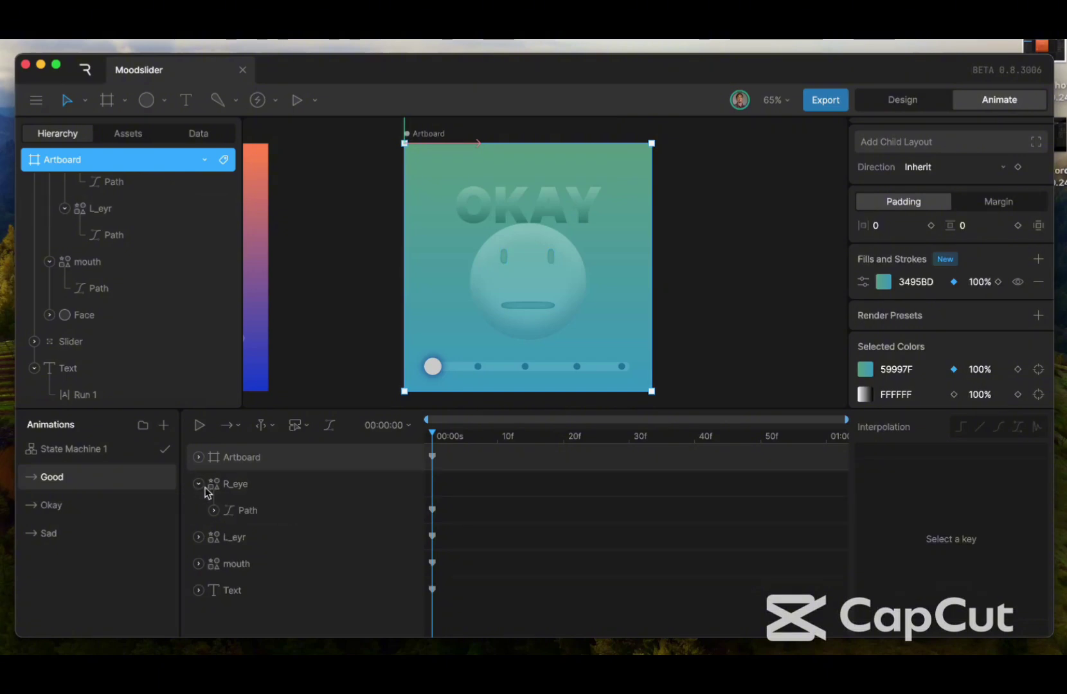
pyautogui.click(105, 183)
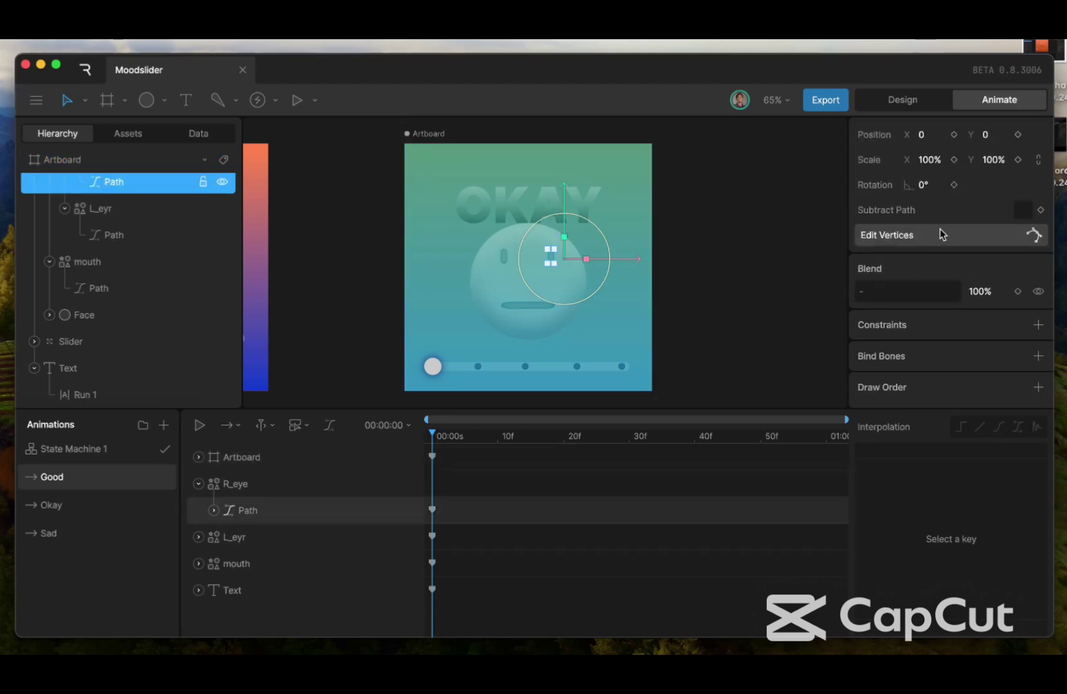
pyautogui.click(939, 229)
pyautogui.scroll(5, 607, 223)
pyautogui.scroll(5, 607, 224)
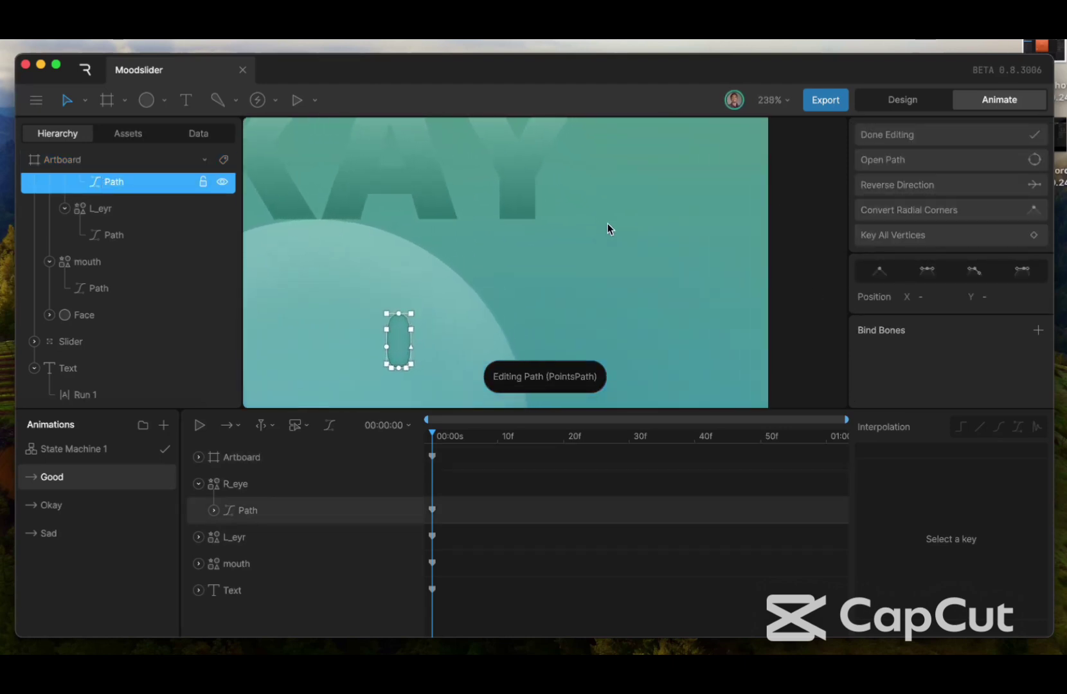
pyautogui.scroll(-3, 390, 334)
pyautogui.hscroll(-2, 390, 334)
pyautogui.scroll(-2, 440, 293)
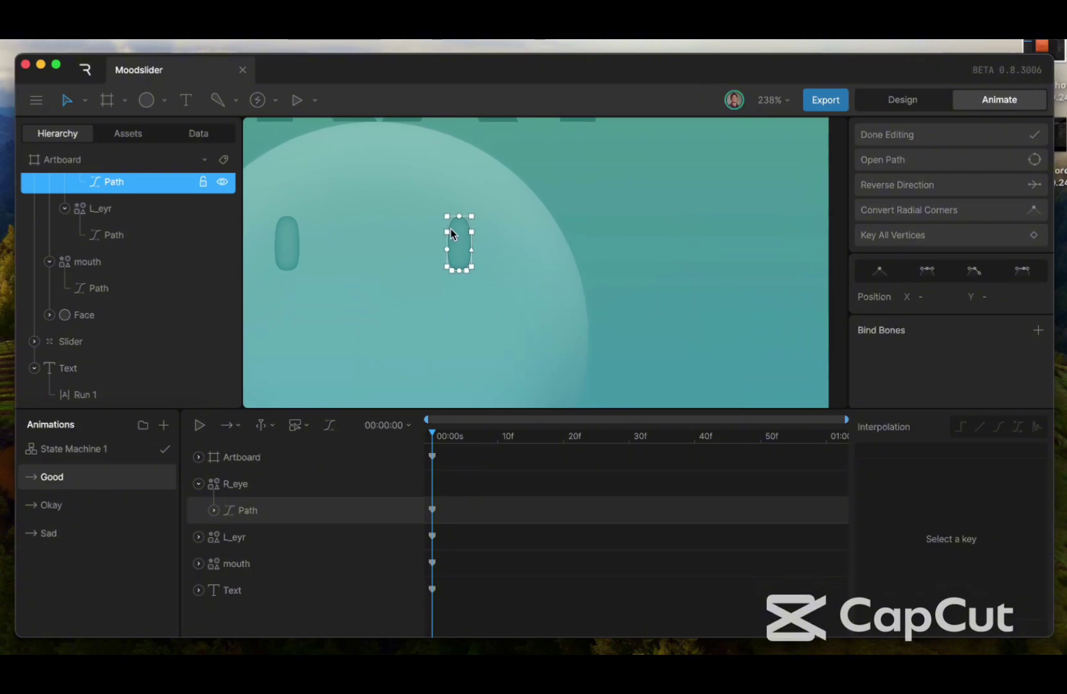
pyautogui.moveTo(448, 250); pyautogui.dragTo(459, 229)
pyautogui.click(460, 216)
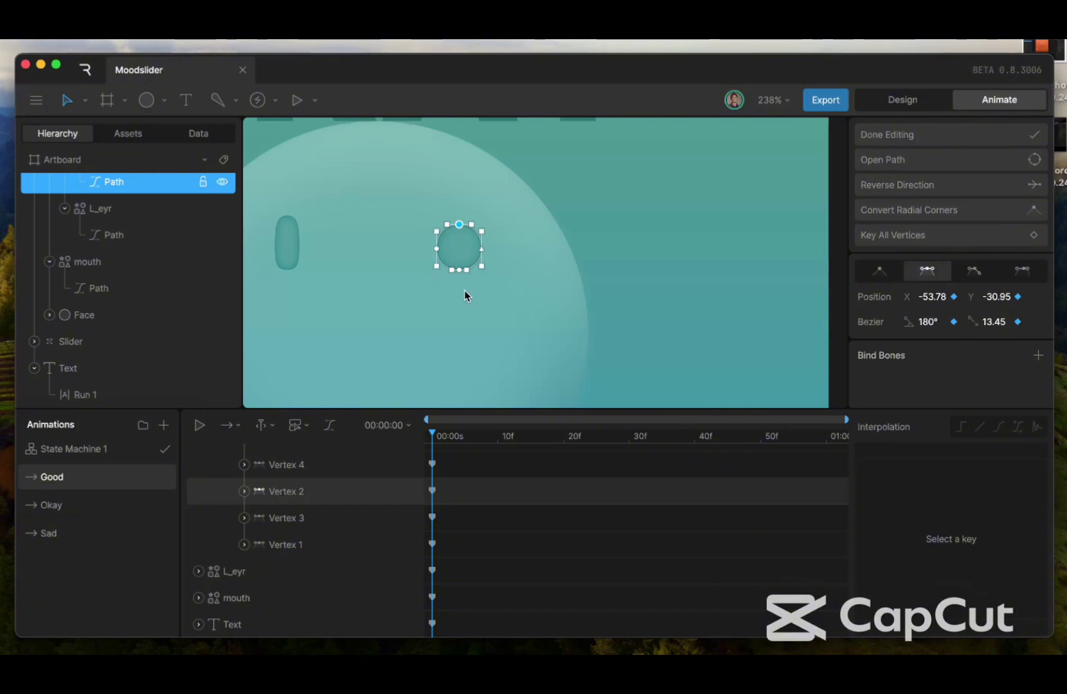
pyautogui.click(409, 284)
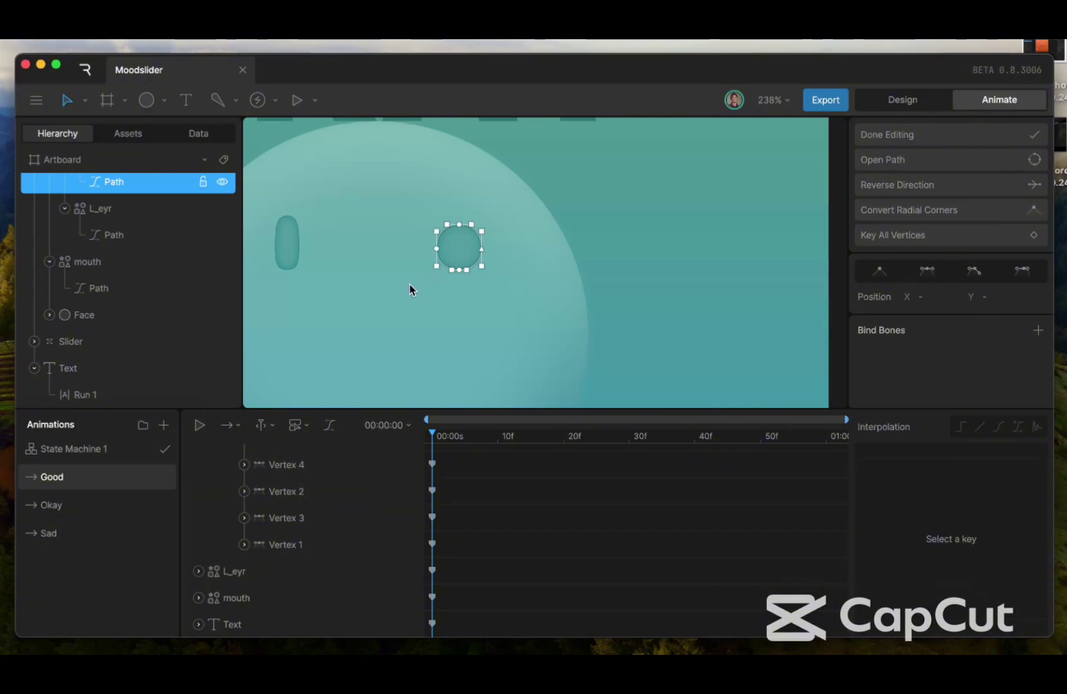
pyautogui.click(948, 135)
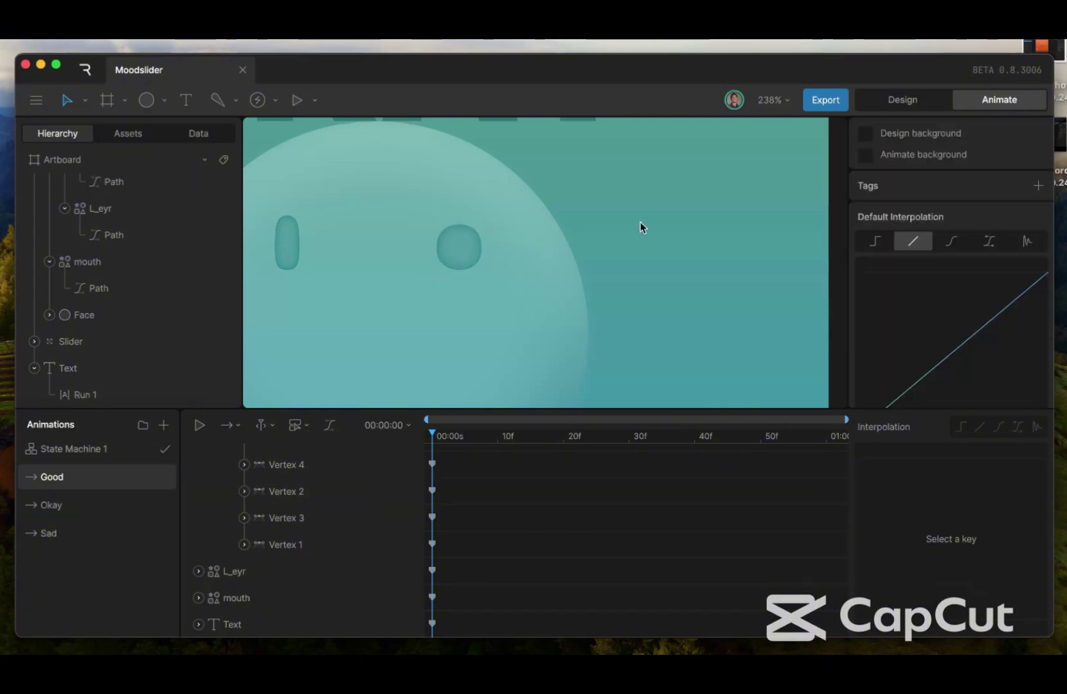
# Round the L_eyr path to match the other eye, with its left vertex at about X -78.05 and top vertex at Y -30.95
pyautogui.scroll(-3, 515, 238)
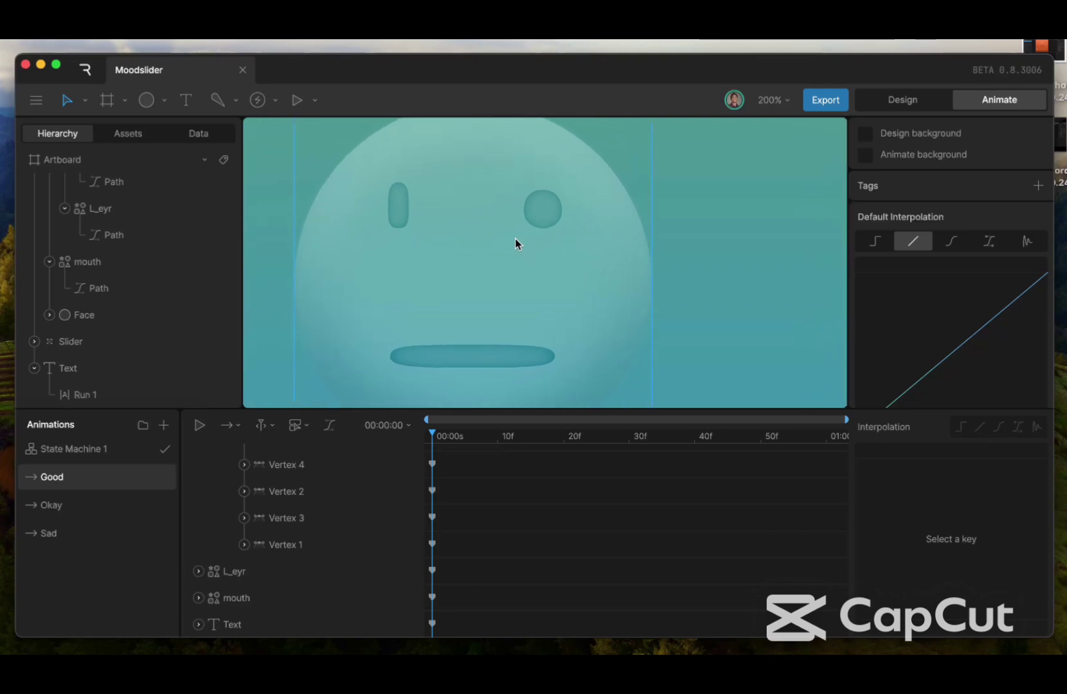
pyautogui.click(459, 210)
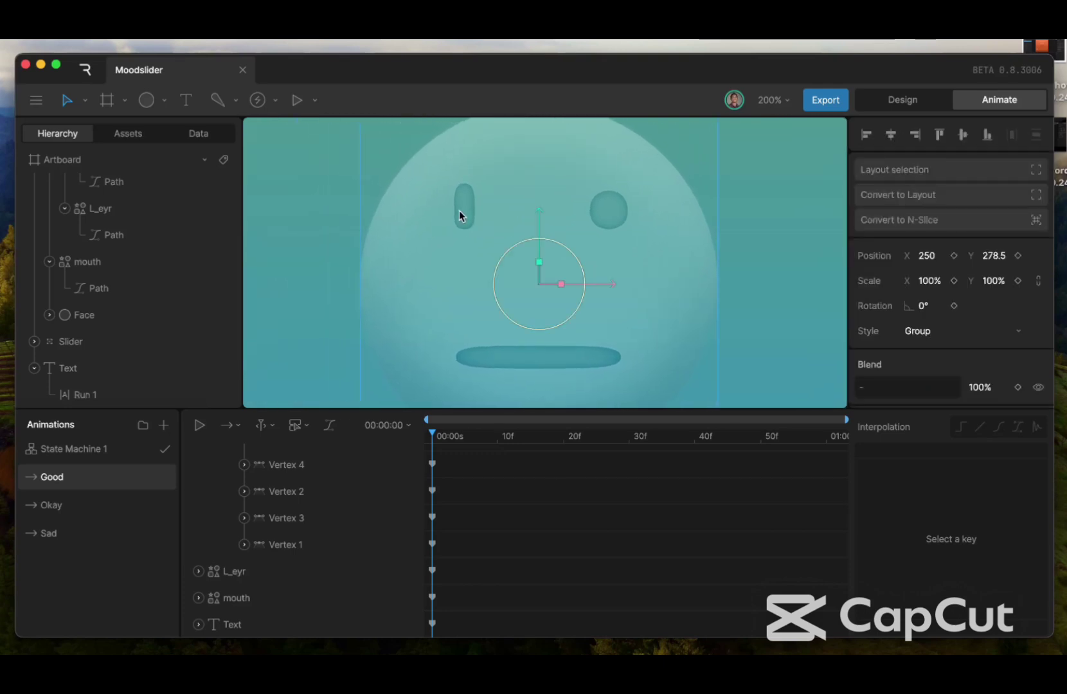
pyautogui.click(108, 243)
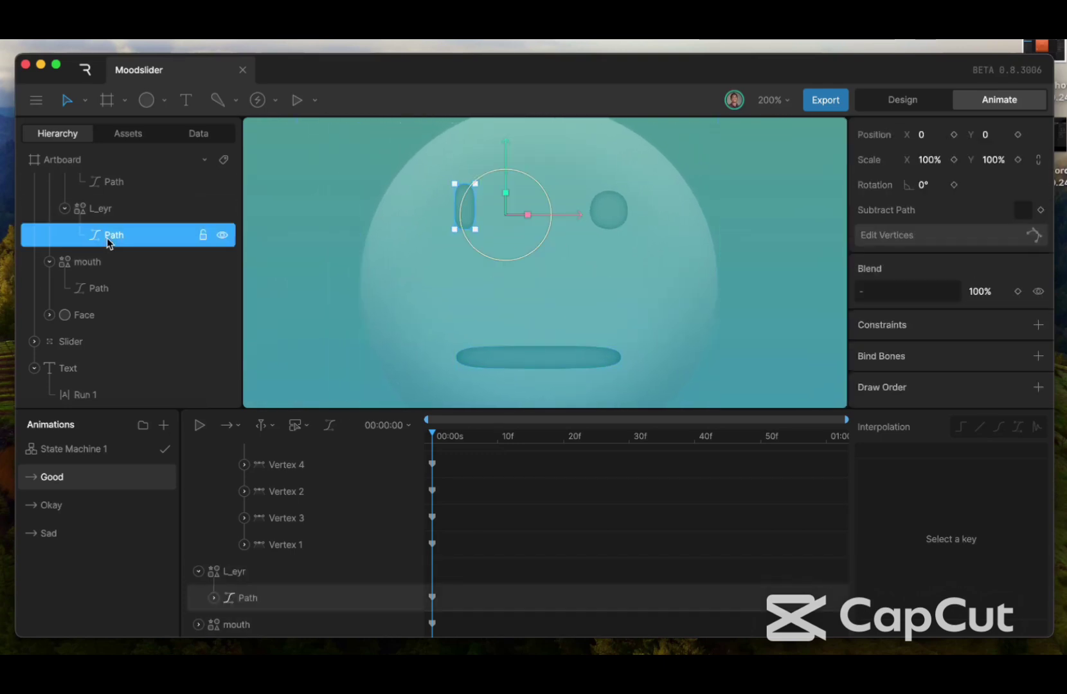
pyautogui.click(884, 235)
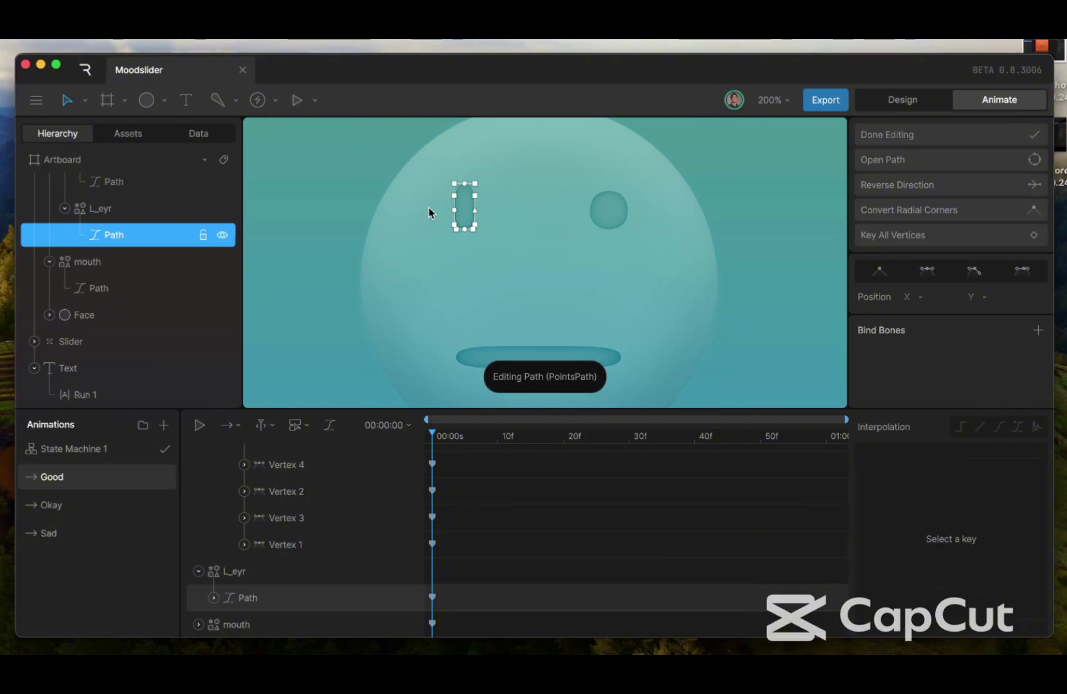
pyautogui.moveTo(475, 210); pyautogui.dragTo(446, 214)
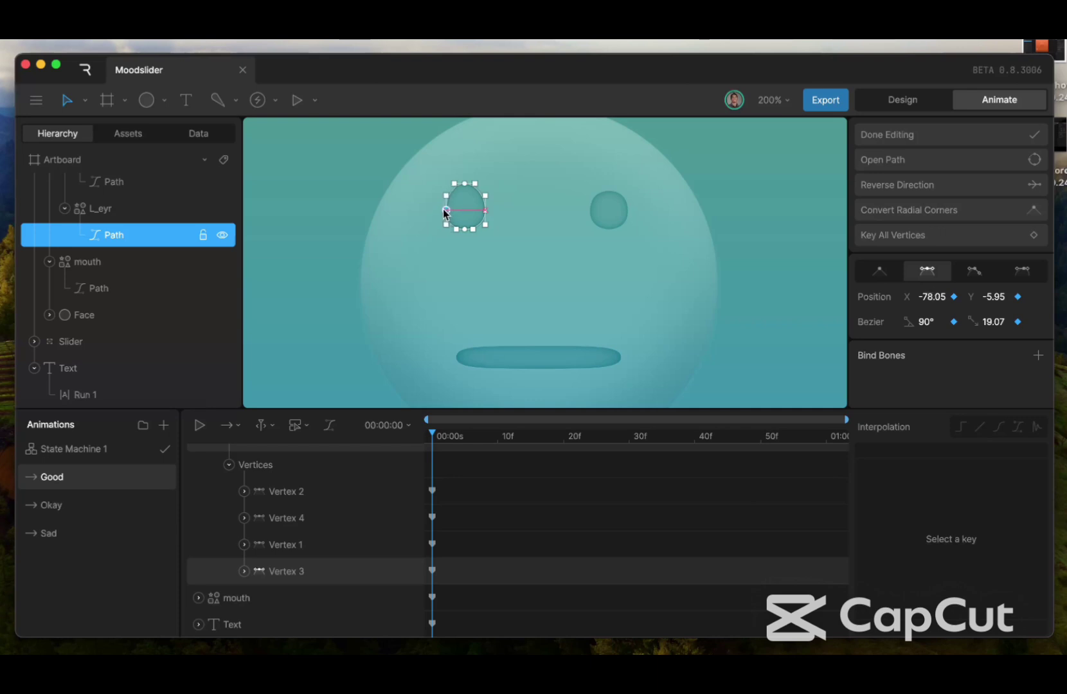
pyautogui.click(464, 185)
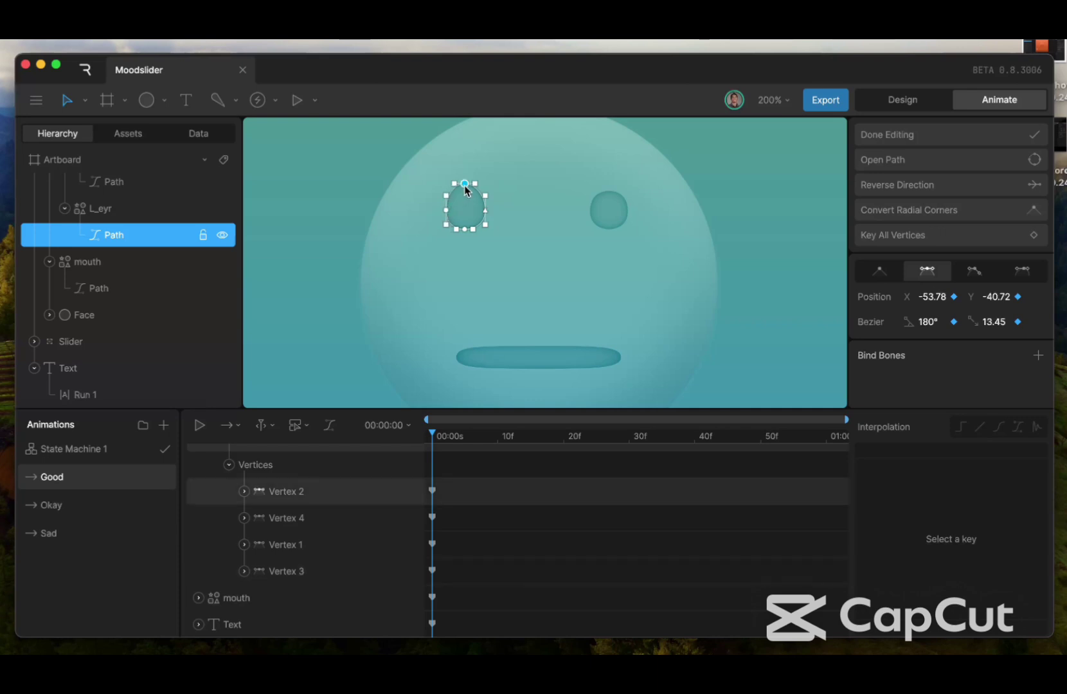
pyautogui.moveTo(464, 194); pyautogui.dragTo(464, 200)
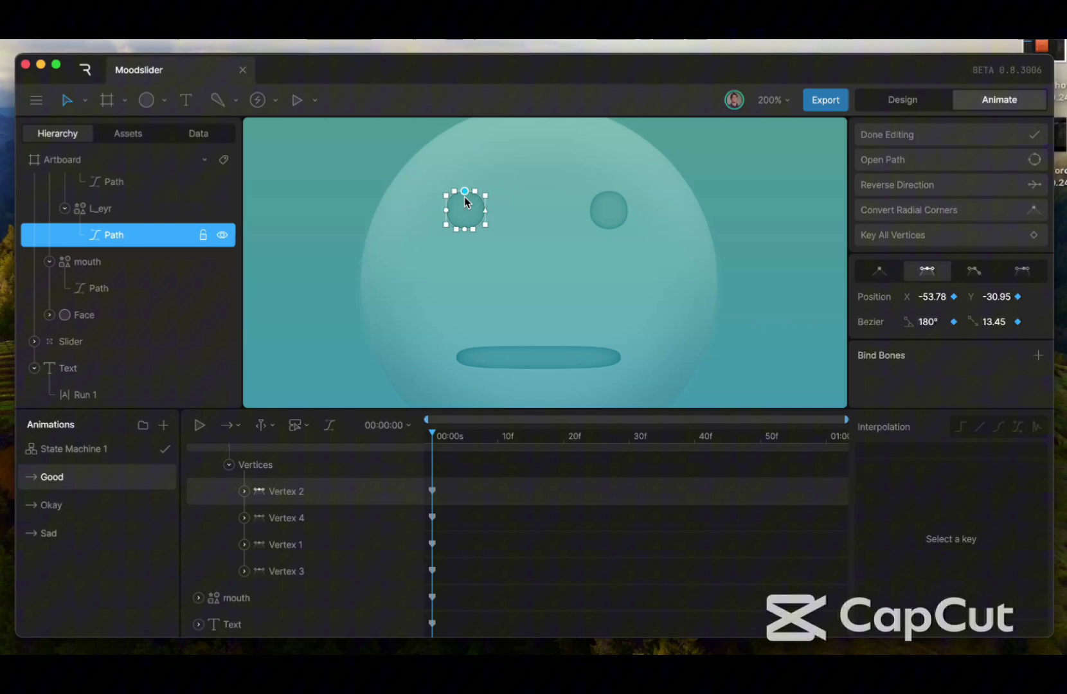
pyautogui.click(464, 229)
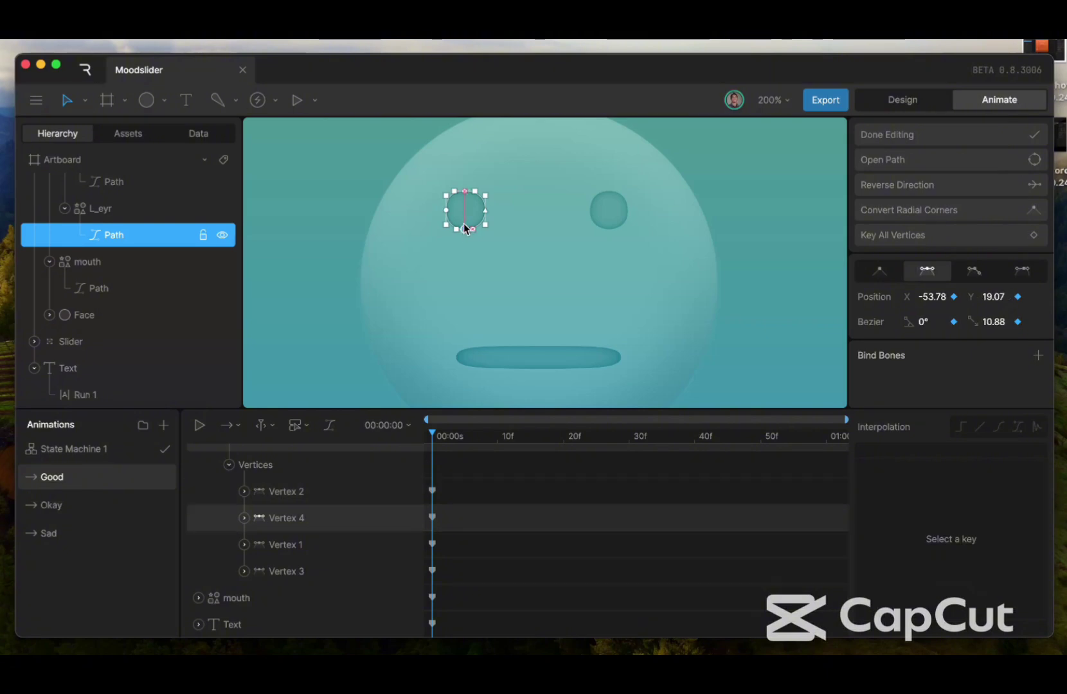
pyautogui.moveTo(464, 228)
pyautogui.mouseDown()
pyautogui.moveTo(464, 217)
pyautogui.moveTo(465, 229)
pyautogui.mouseUp()
pyautogui.click(514, 239)
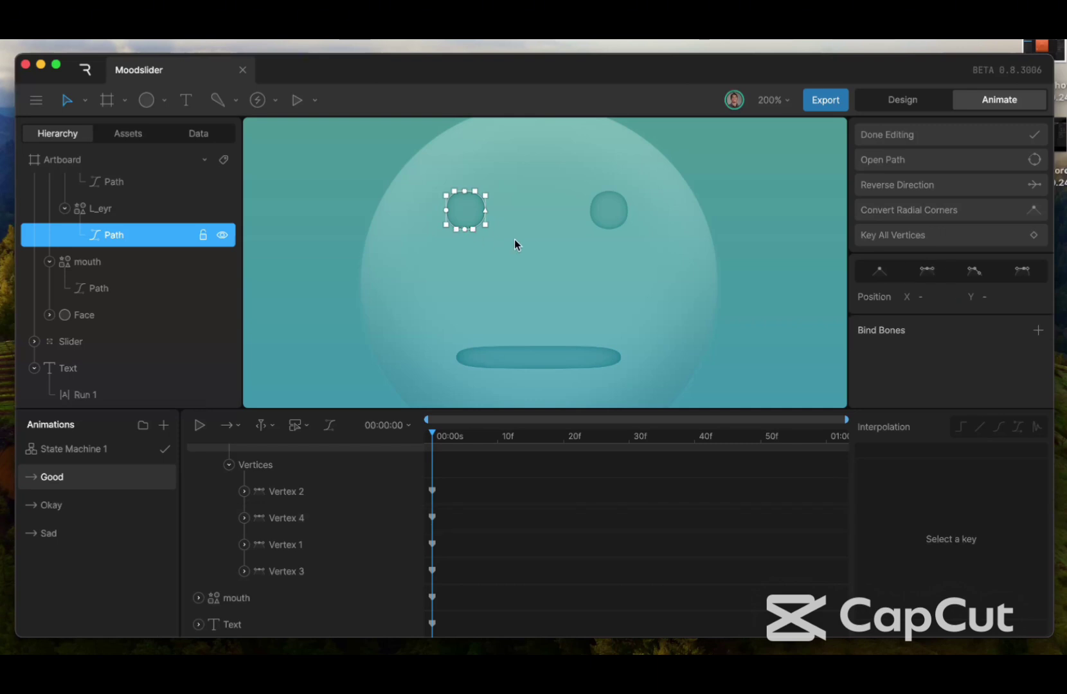
pyautogui.click(917, 135)
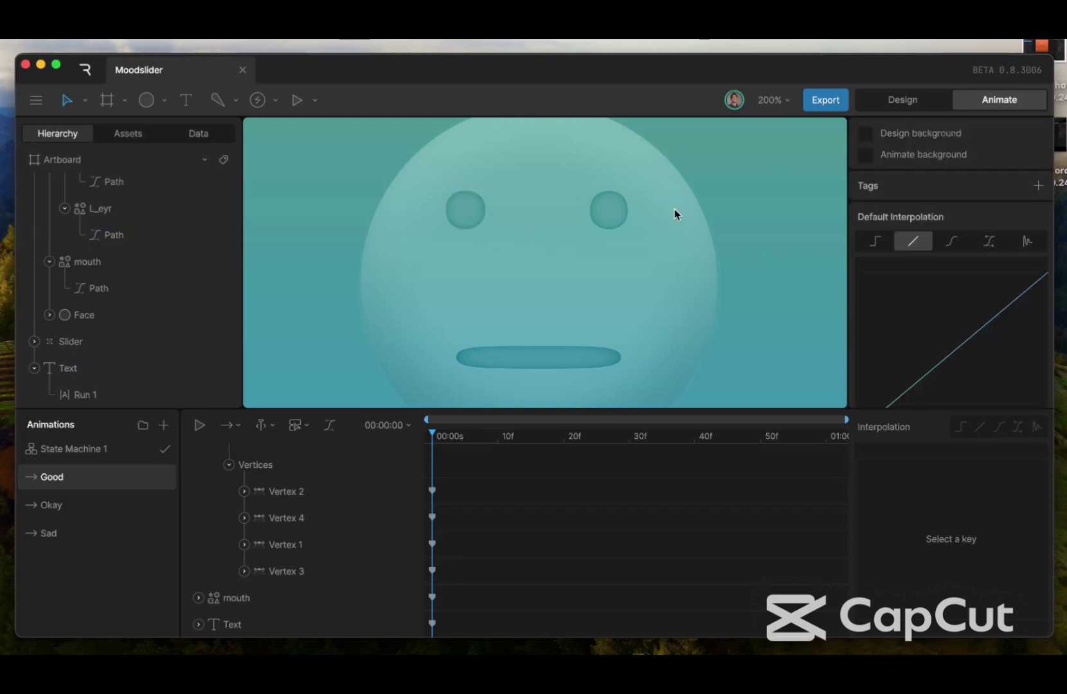
# Open the mouth path into a smile by pulling its bottom middle vertex down to about Y 28.68
pyautogui.scroll(-5, 680, 249)
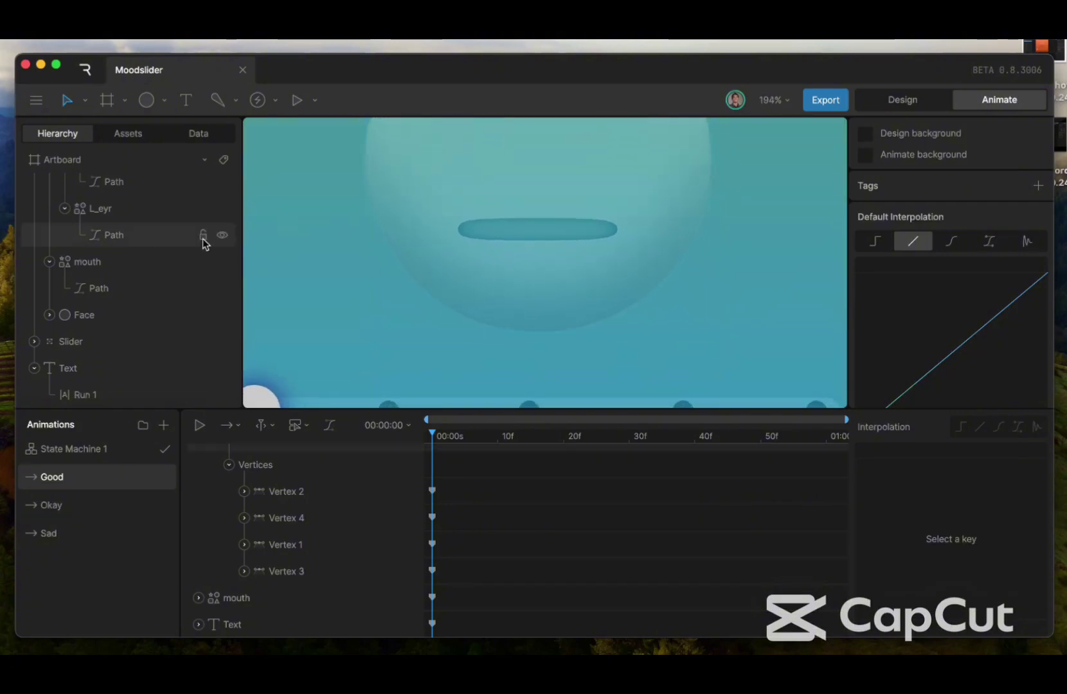
pyautogui.click(98, 288)
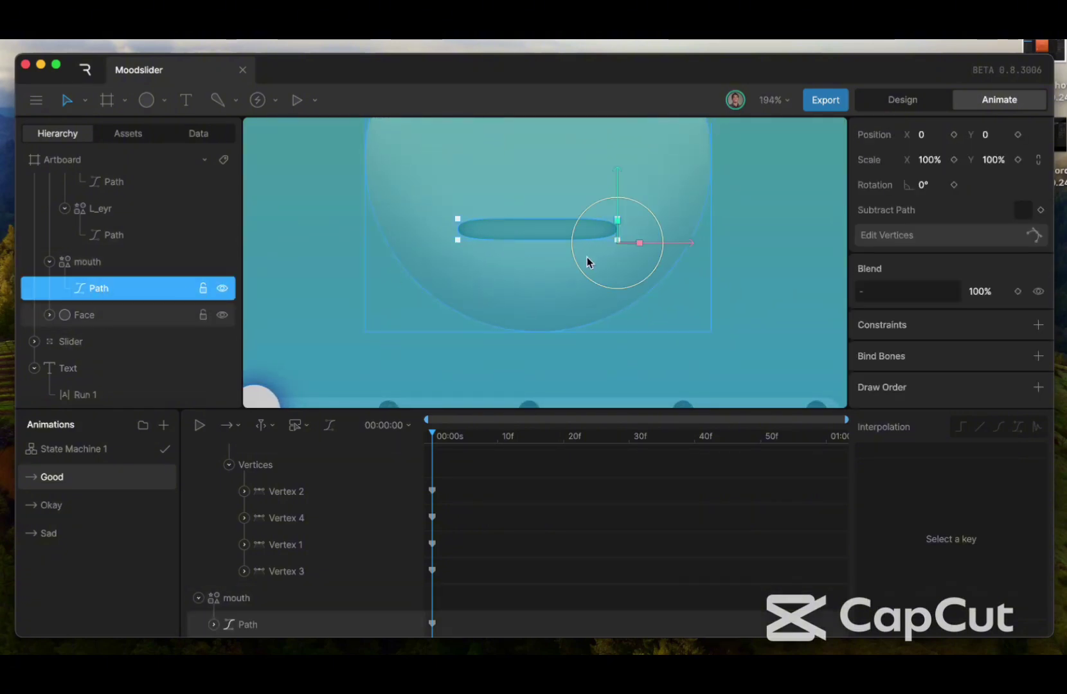
pyautogui.click(940, 233)
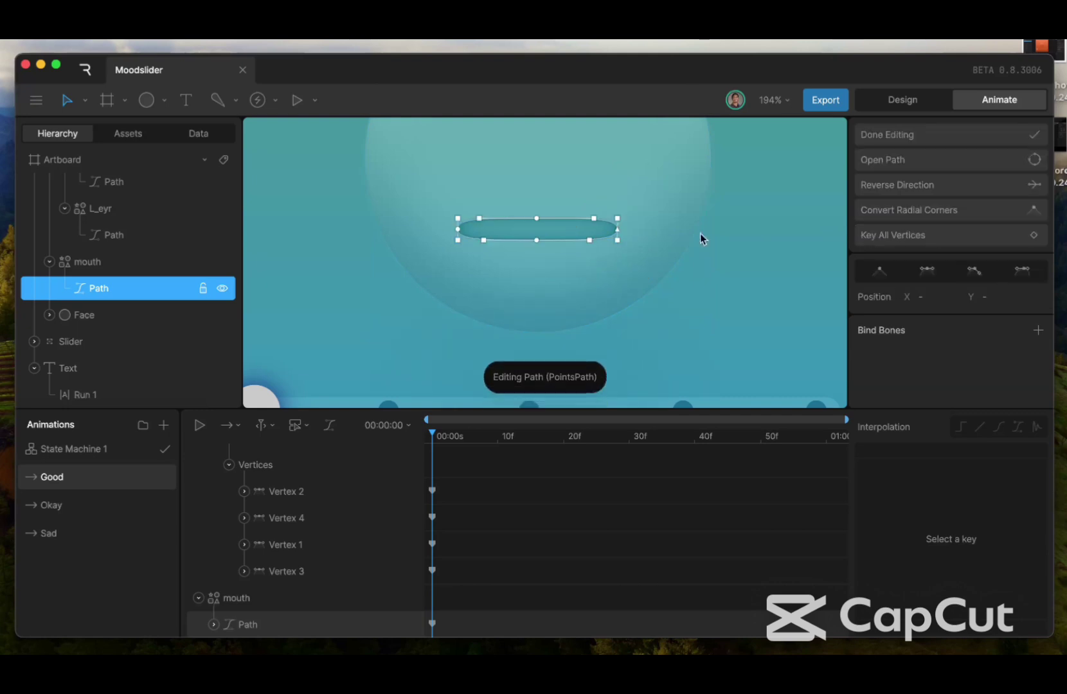
pyautogui.scroll(3, 536, 222)
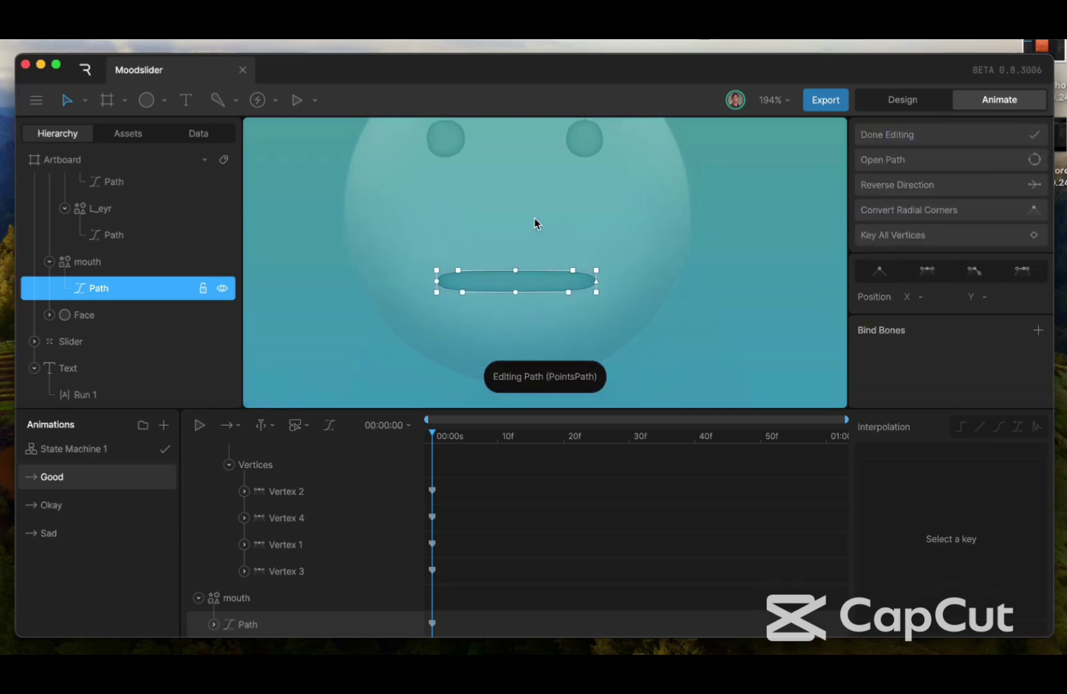
pyautogui.moveTo(502, 320); pyautogui.dragTo(499, 371)
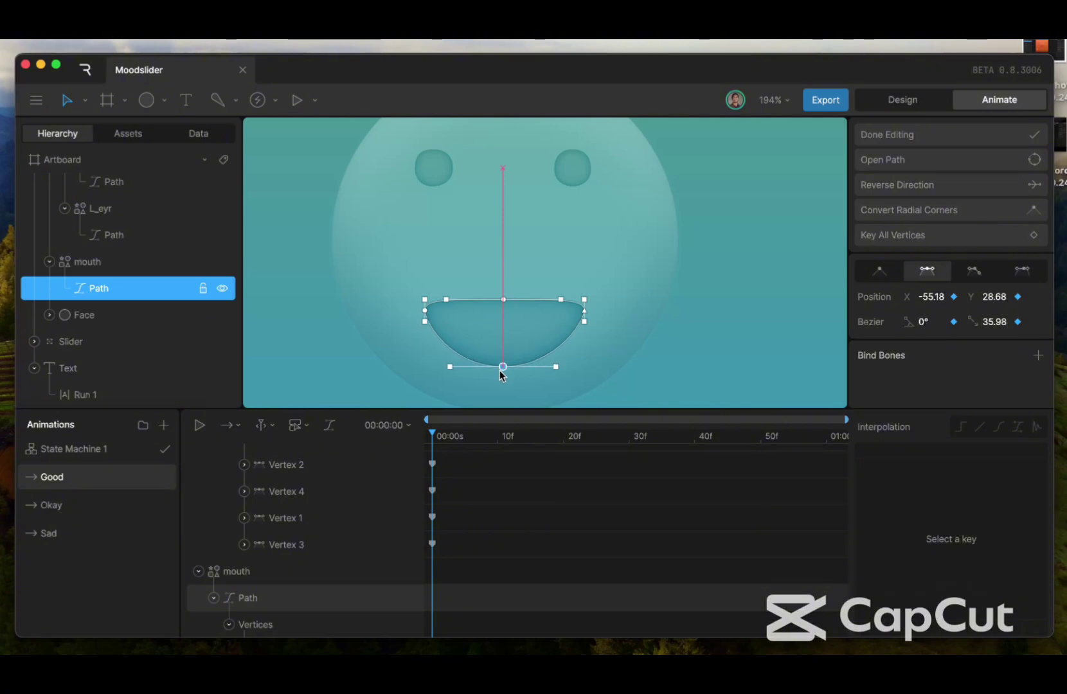
pyautogui.moveTo(502, 376); pyautogui.dragTo(502, 376)
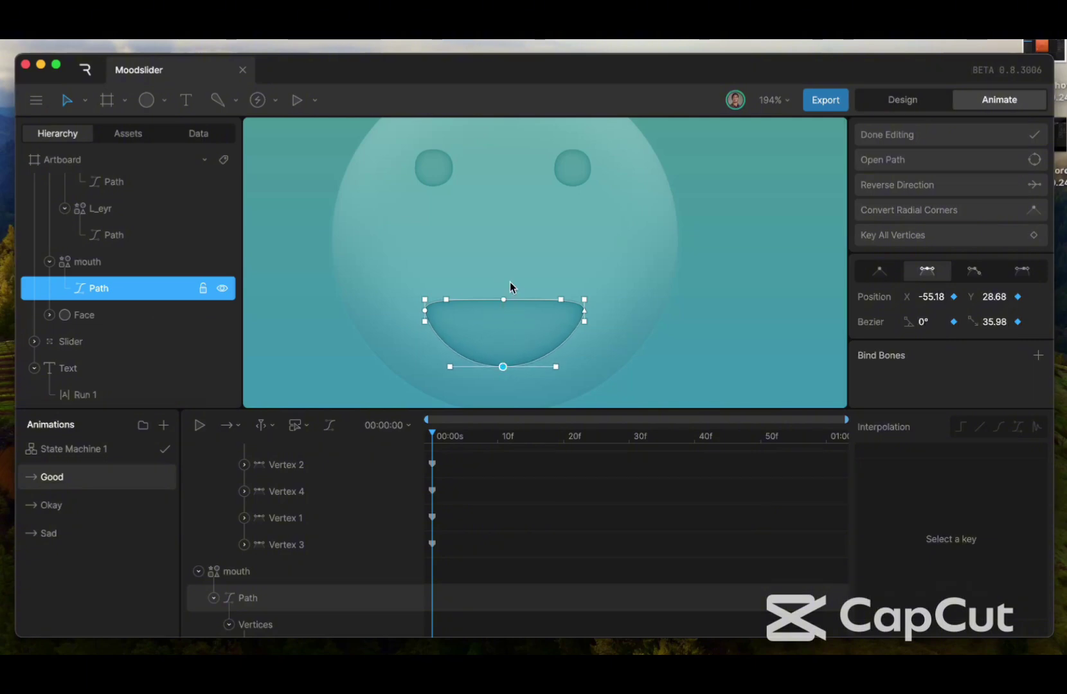
# Turn the mouth's corner handles horizontal and lower its top middle vertex to Y -9.56 to flatten the upper edge
pyautogui.click(585, 313)
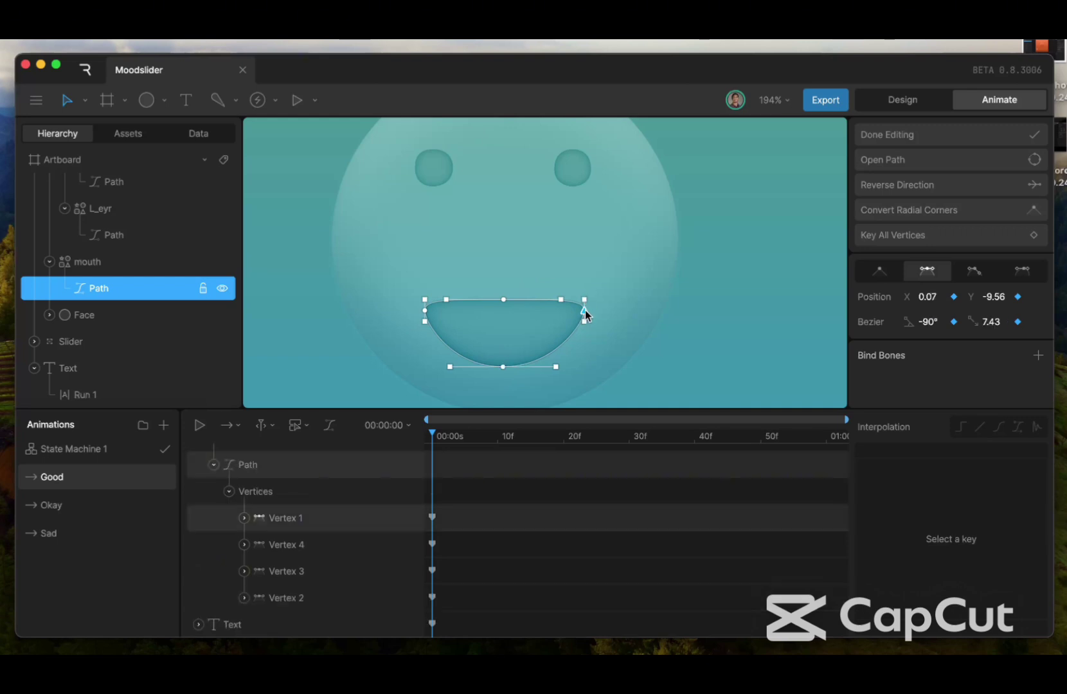
pyautogui.moveTo(586, 306); pyautogui.dragTo(572, 312)
pyautogui.click(426, 309)
pyautogui.moveTo(425, 309); pyautogui.dragTo(441, 316)
pyautogui.click(503, 299)
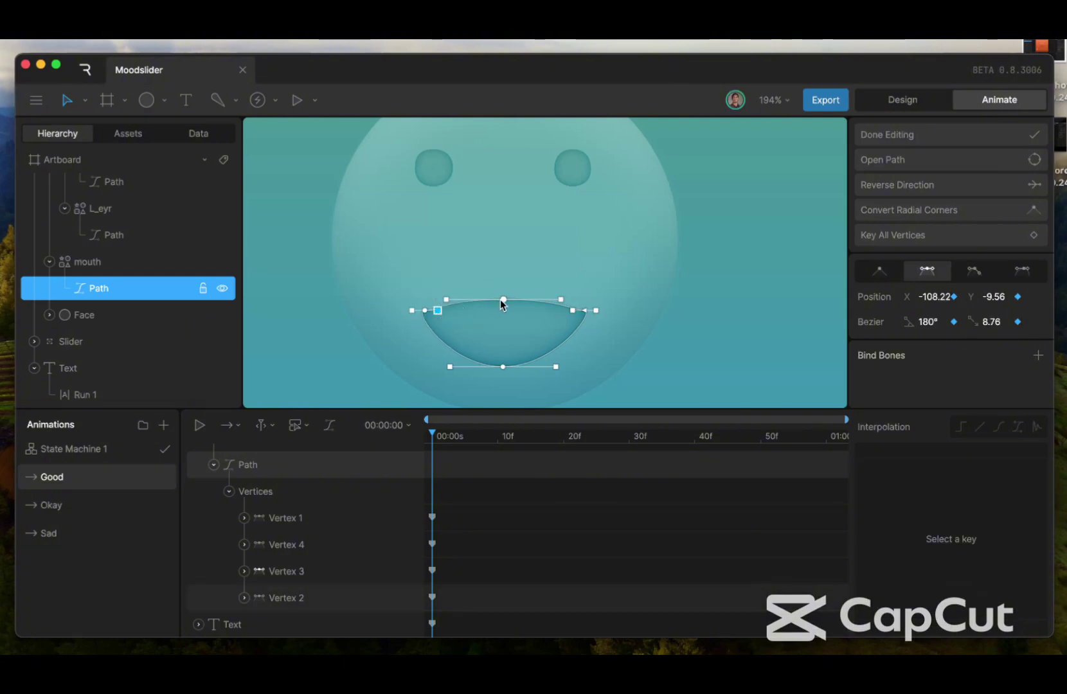
pyautogui.moveTo(503, 300); pyautogui.dragTo(502, 312)
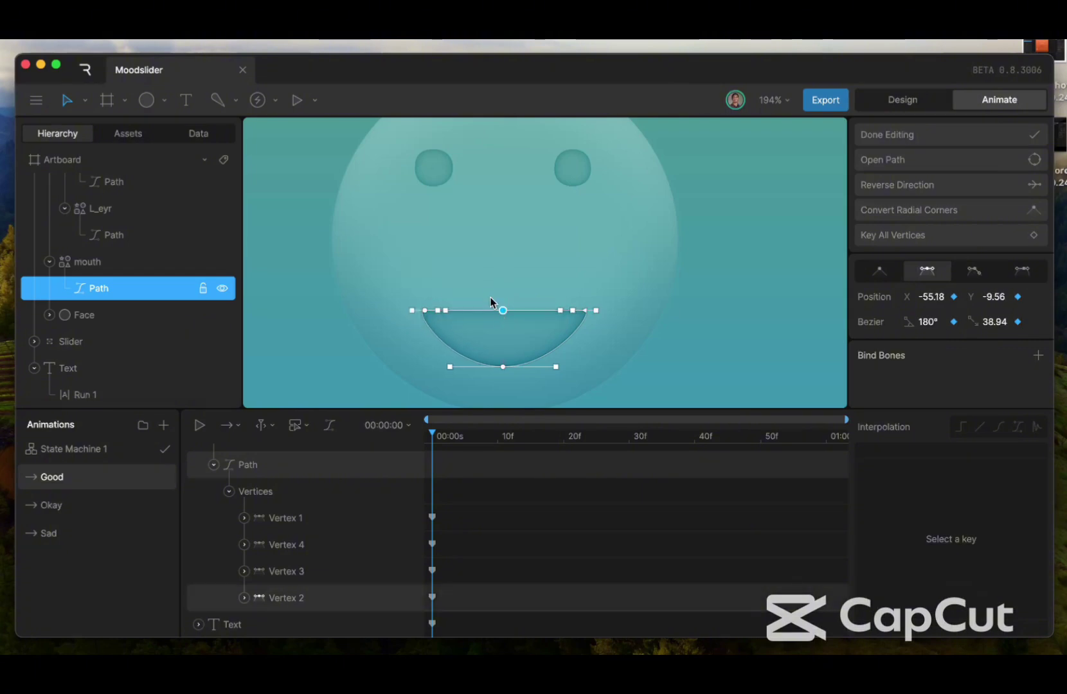
# Lengthen the mouth's bottom vertex handles to about 51.09 for a fuller smile and finish editing the path
pyautogui.moveTo(555, 367); pyautogui.dragTo(582, 367)
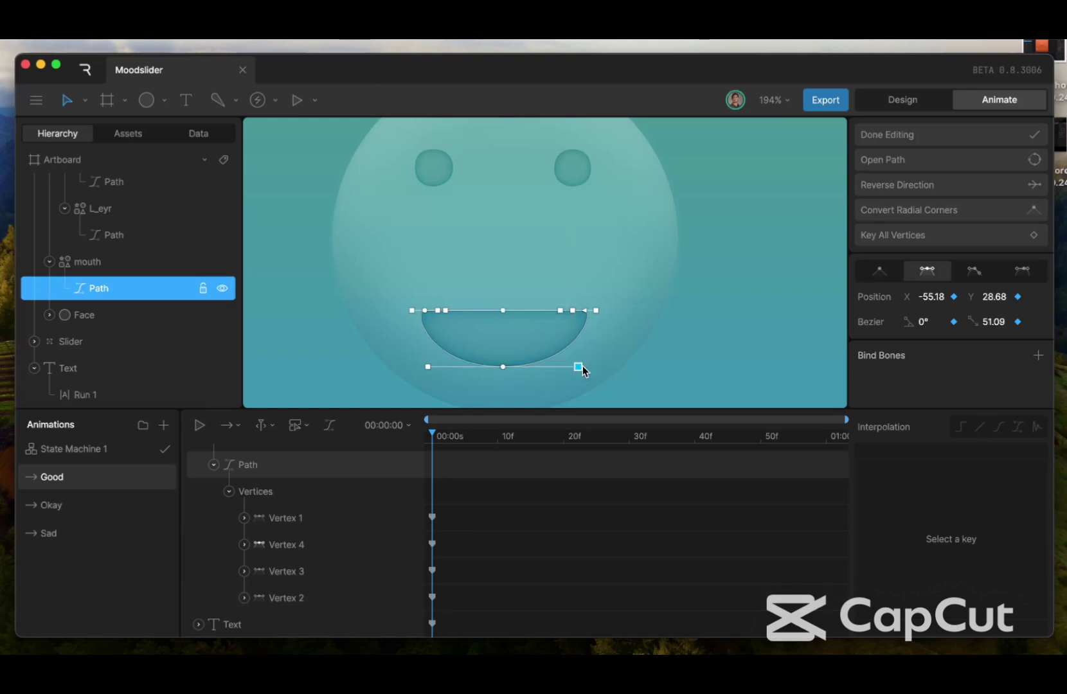
pyautogui.click(525, 230)
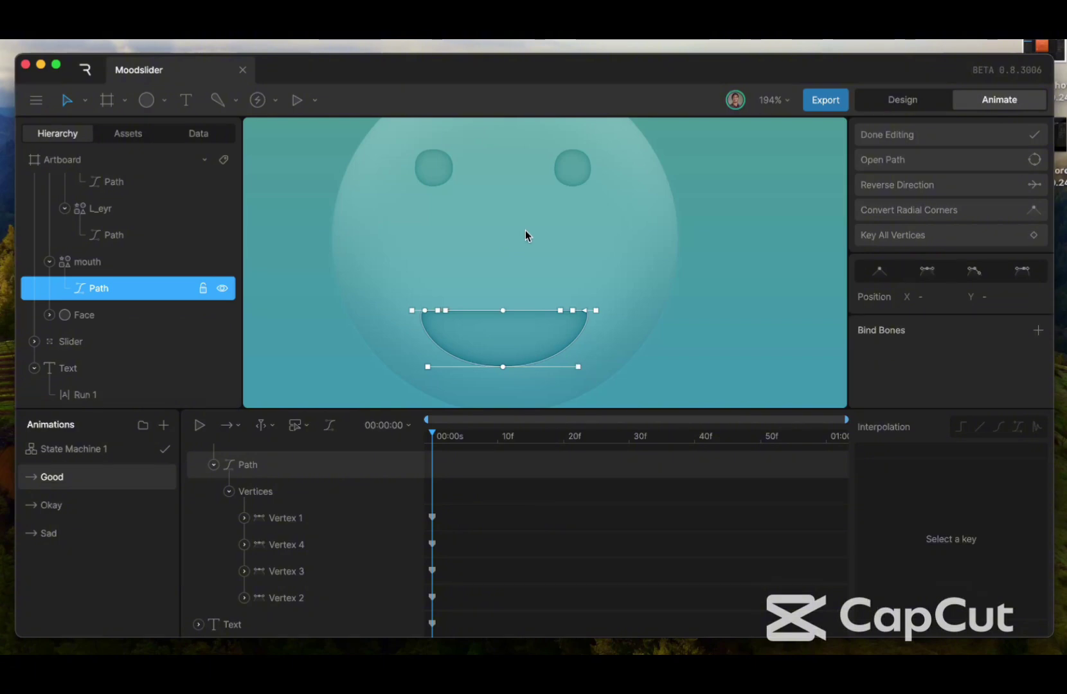
pyautogui.click(900, 138)
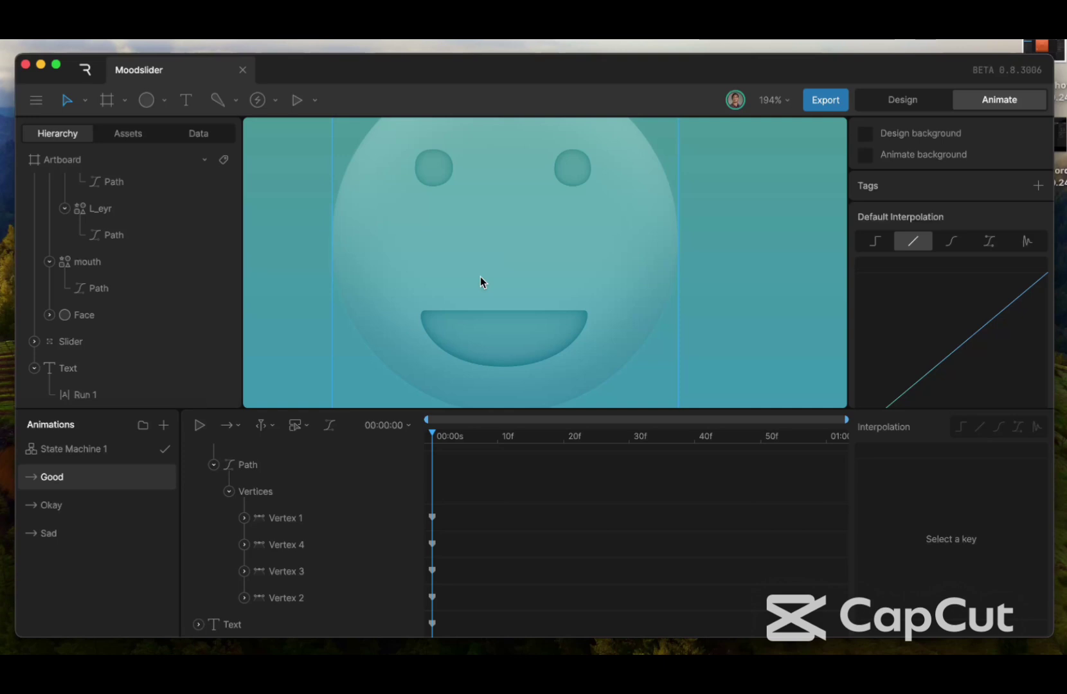
# Change the title's text run to GOOD in the Good timeline
pyautogui.scroll(-5, 485, 306)
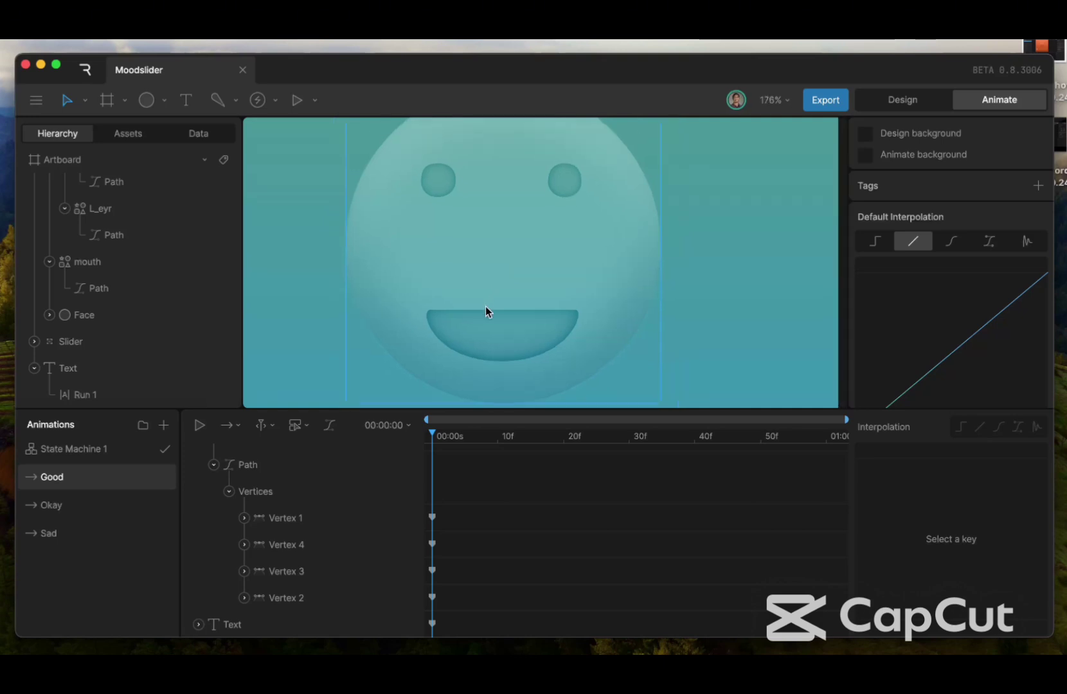
pyautogui.scroll(-3, 486, 306)
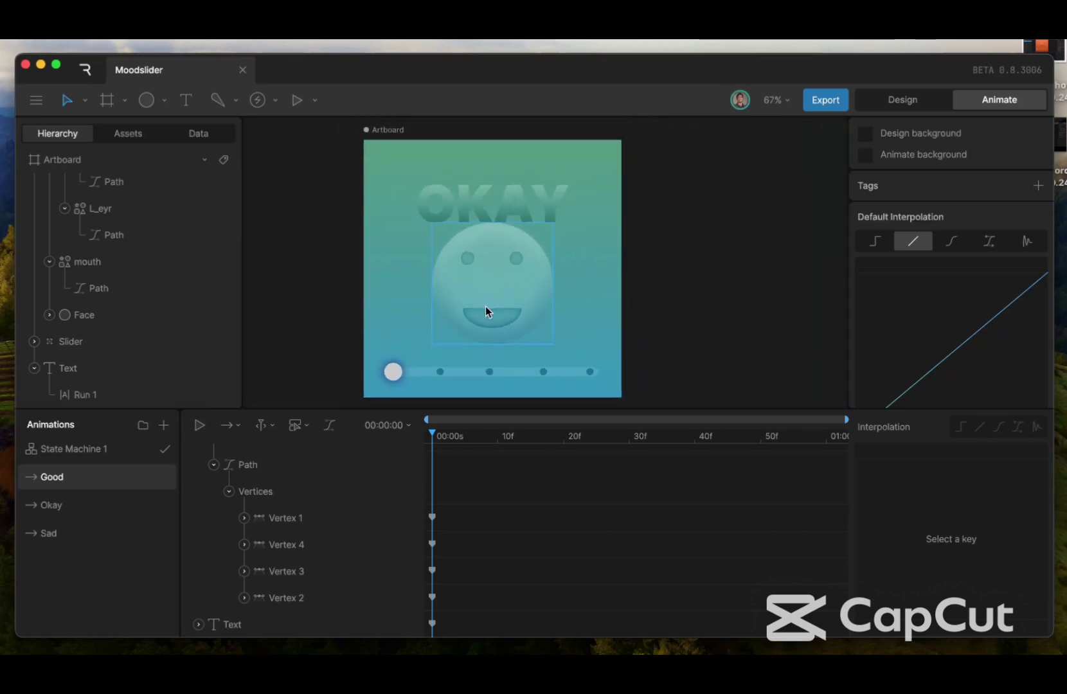
pyautogui.scroll(3, 485, 306)
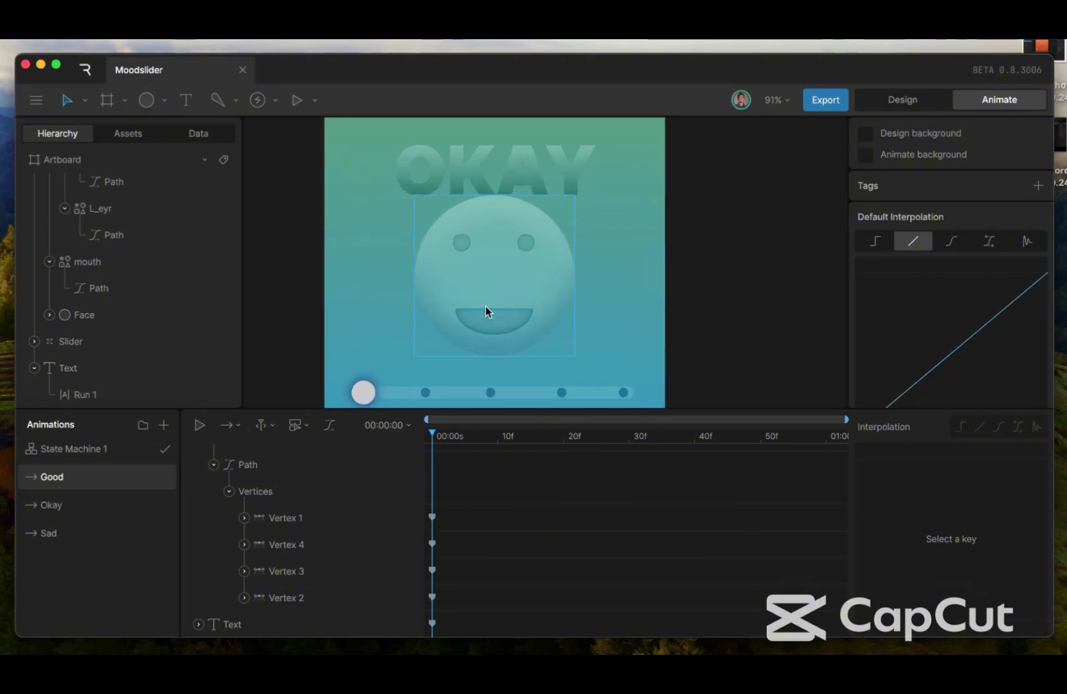
pyautogui.scroll(5, 229, 526)
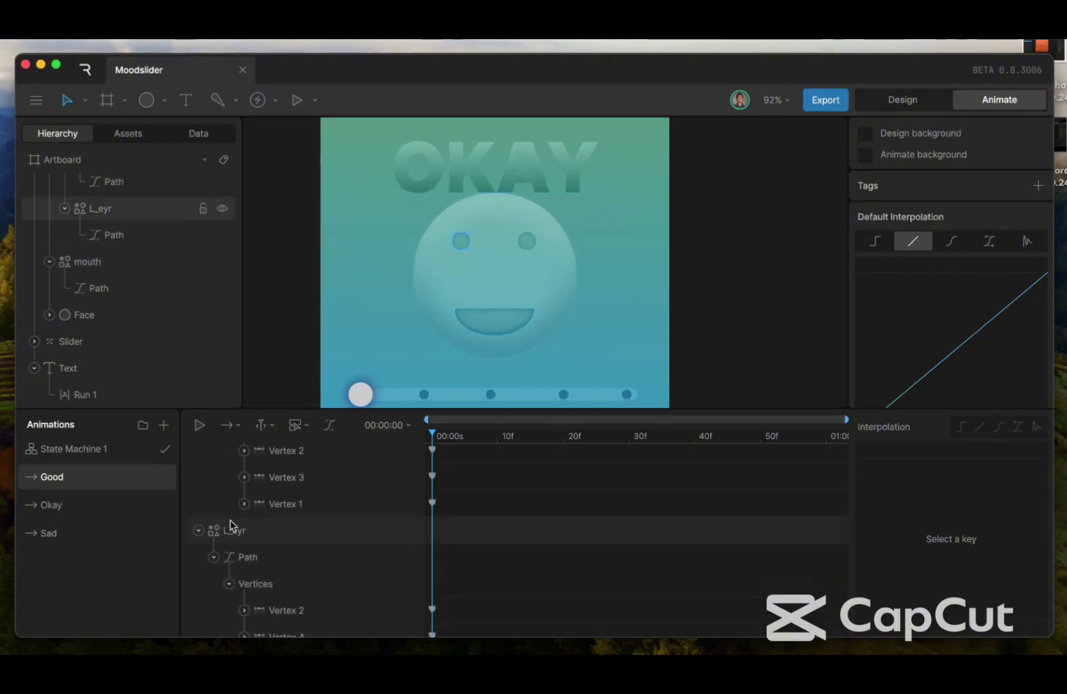
pyautogui.scroll(-5, 230, 526)
pyautogui.click(246, 626)
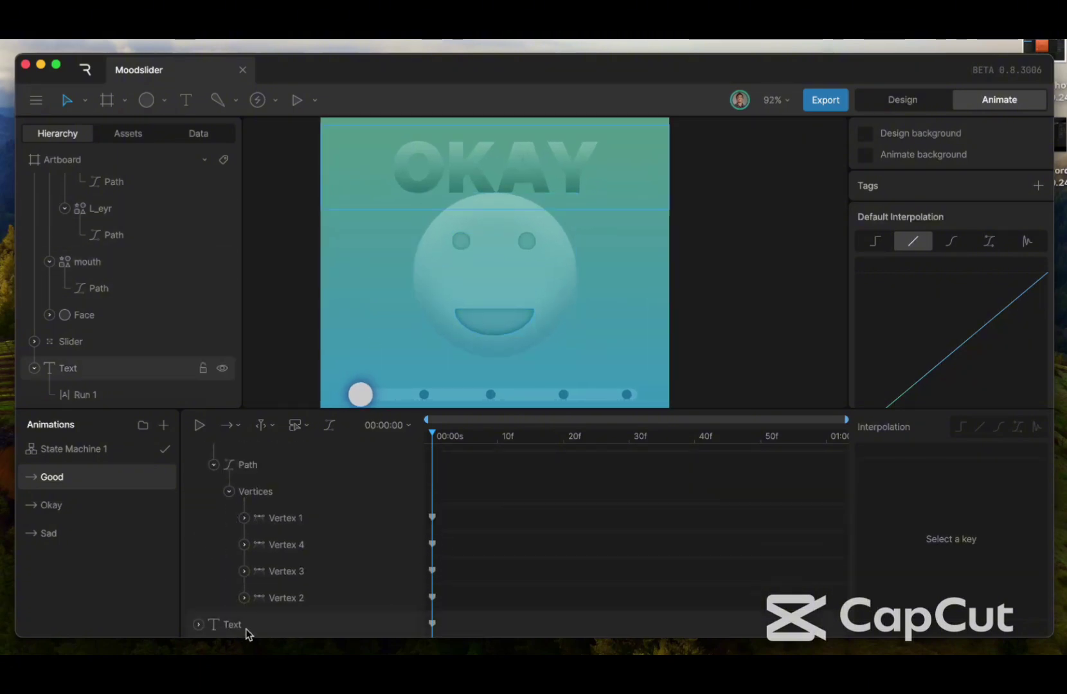
pyautogui.click(250, 627)
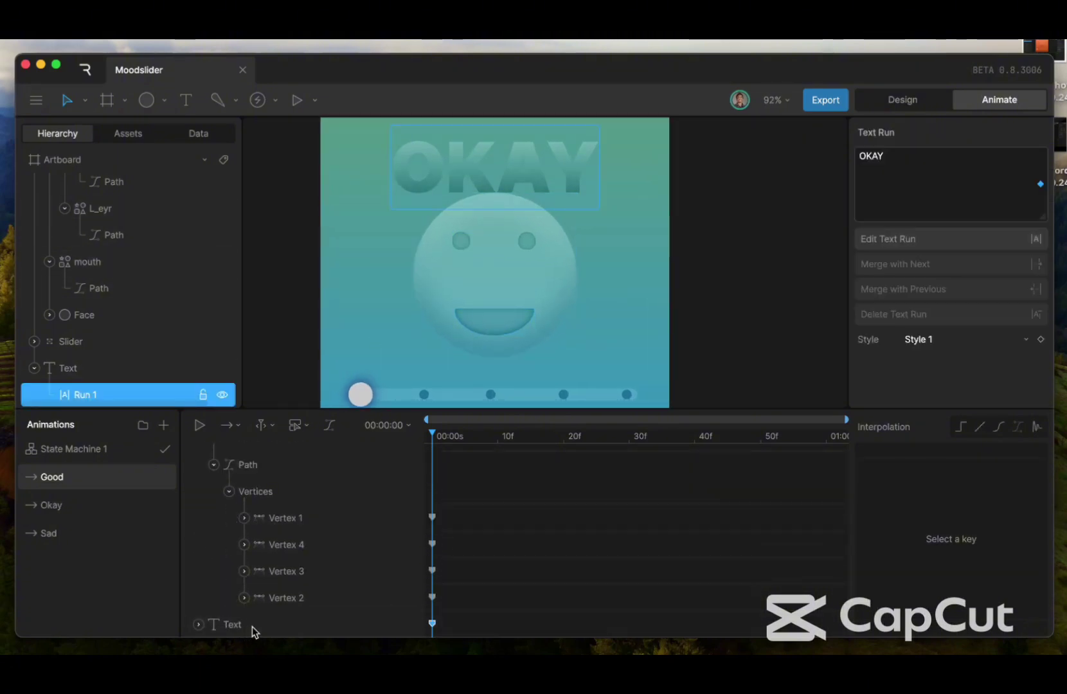
pyautogui.click(894, 157)
pyautogui.press('BackSpace')
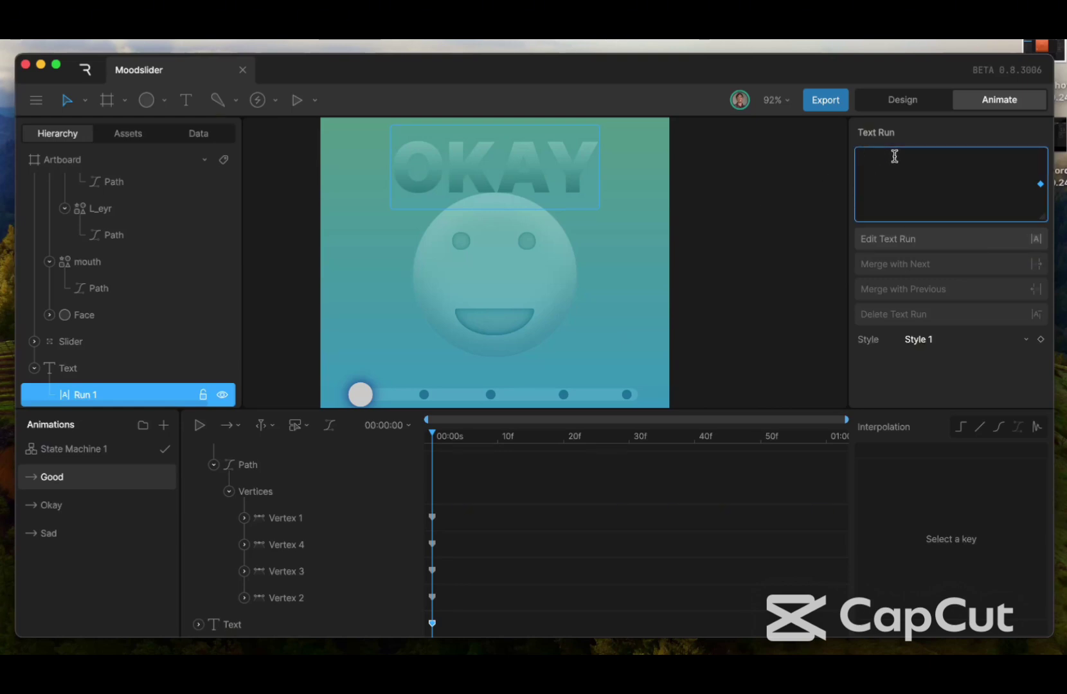
pyautogui.write('o')
pyautogui.write('GOOD')
pyautogui.click(760, 282)
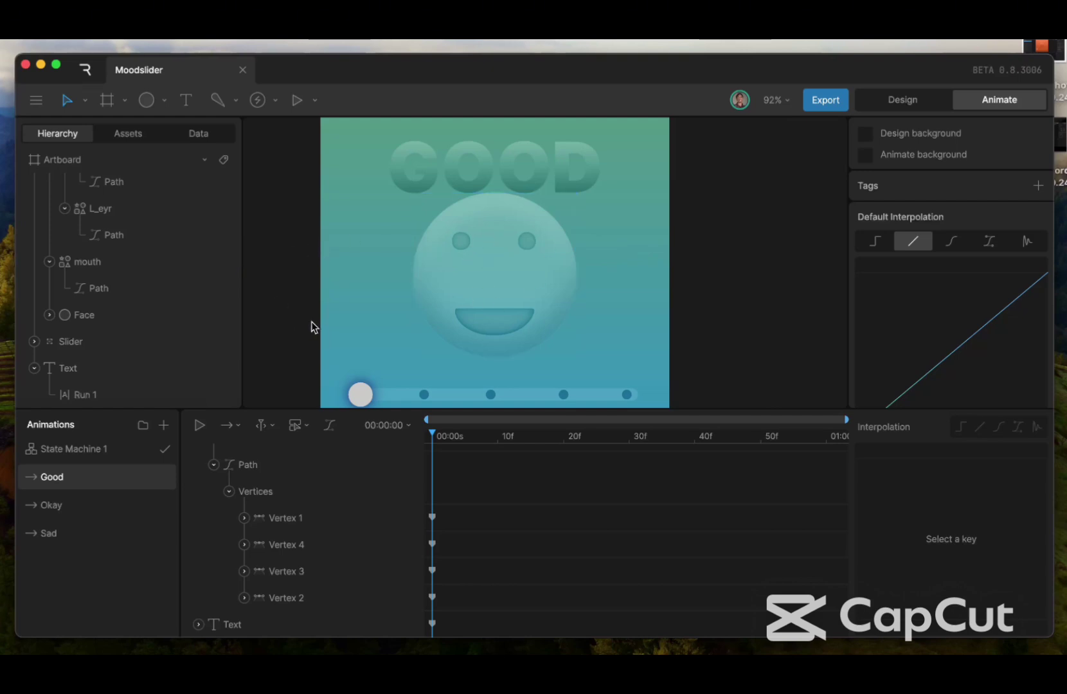
# Shift the start stop of the artboard's background gradient to a muted blue, hex 595F99, in the Good timeline
pyautogui.scroll(3, 193, 544)
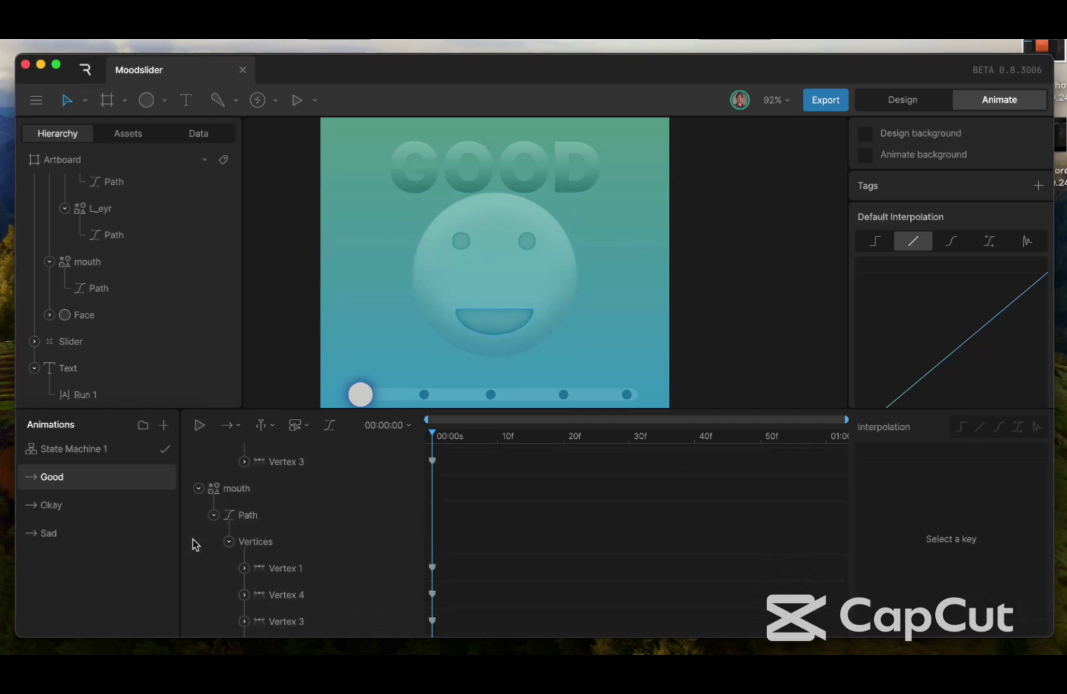
pyautogui.scroll(-3, 194, 544)
pyautogui.scroll(5, 251, 504)
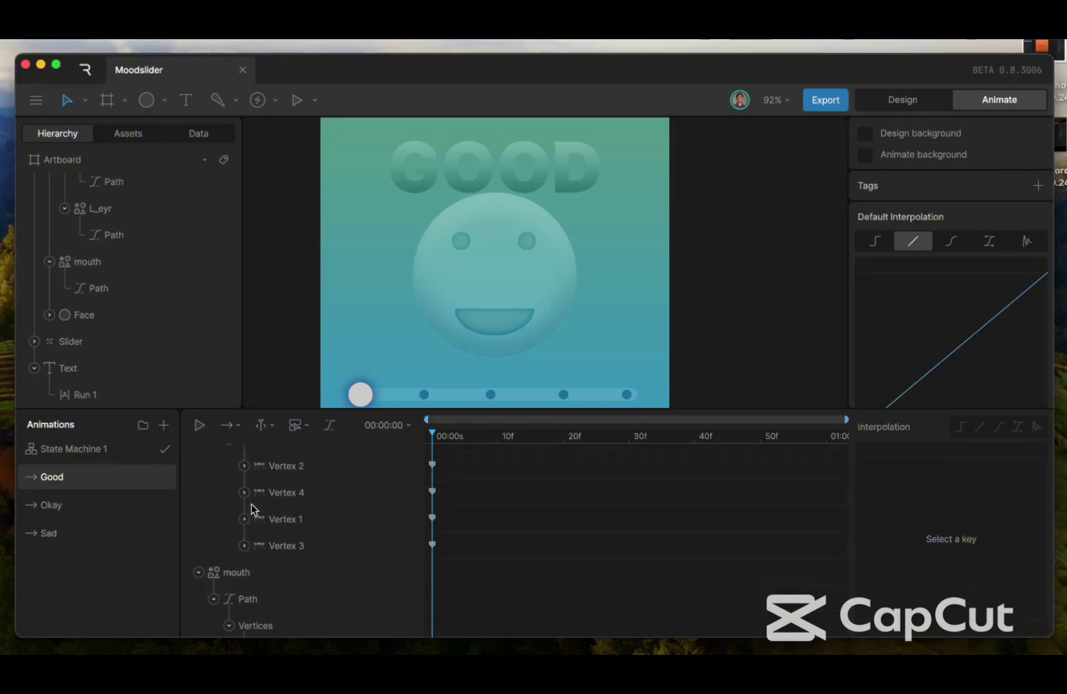
pyautogui.scroll(5, 251, 507)
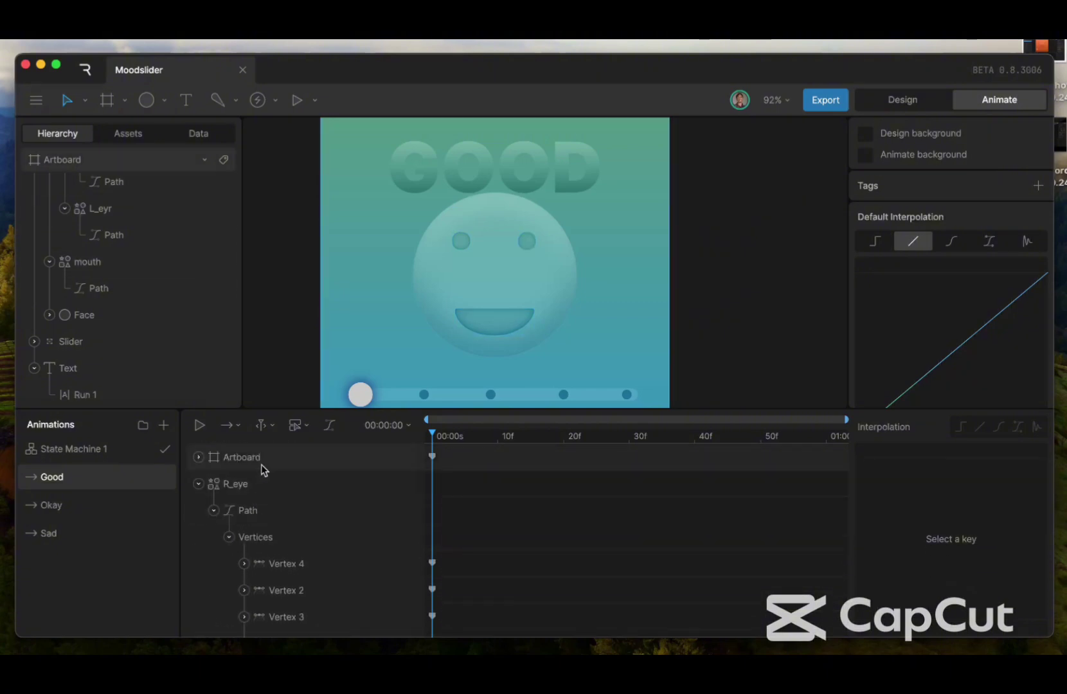
pyautogui.click(261, 463)
pyautogui.scroll(-6, 964, 354)
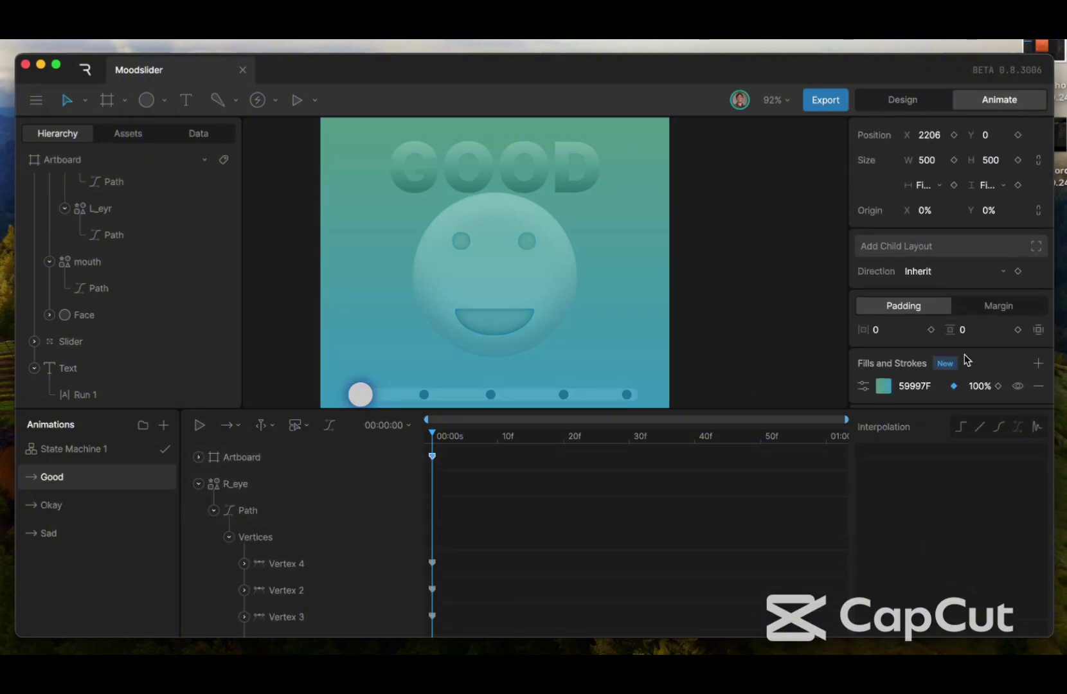
pyautogui.click(878, 245)
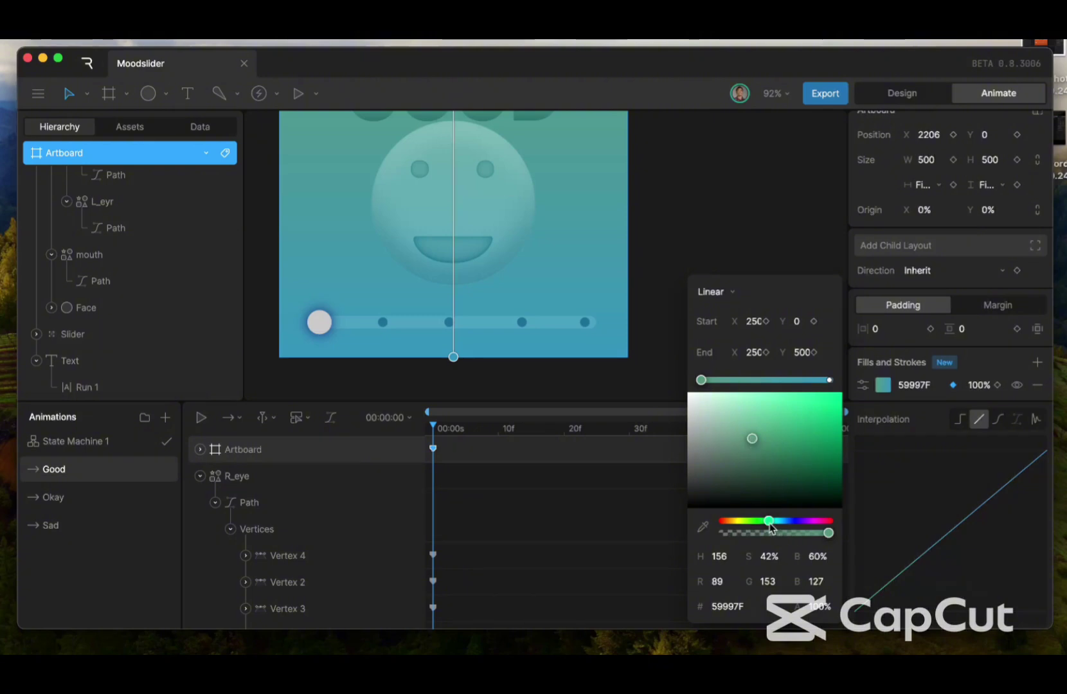
pyautogui.moveTo(770, 527); pyautogui.dragTo(793, 527)
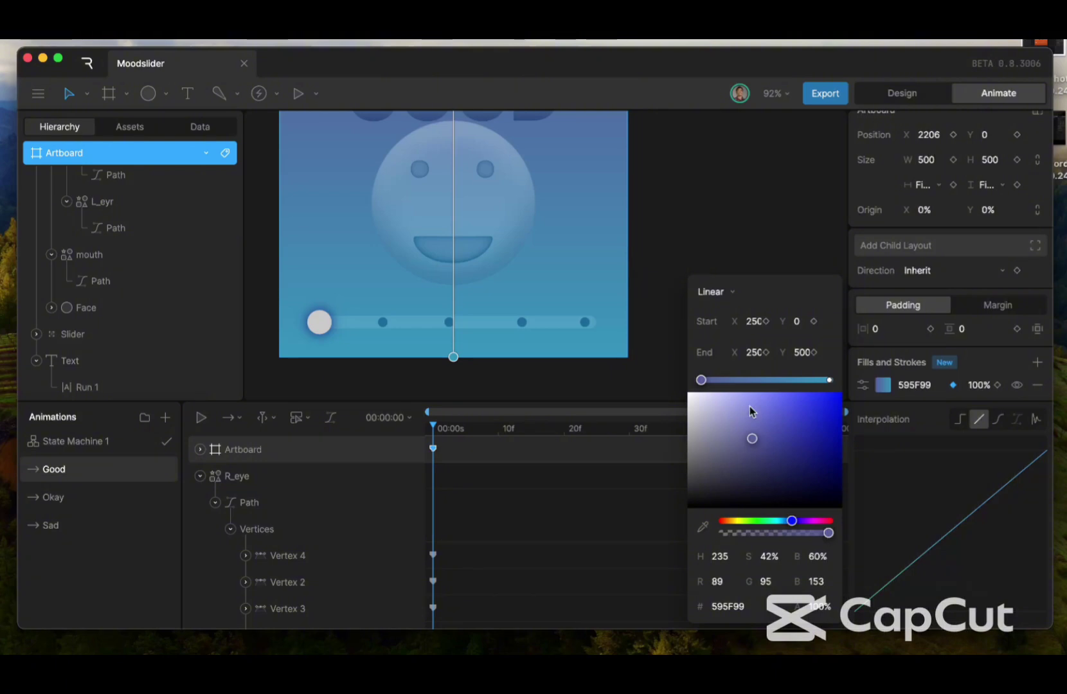
# Recolour the end stop of the artboard's background gradient to violet-blue 3C34BD and close the colour picker
pyautogui.click(829, 381)
pyautogui.moveTo(784, 525); pyautogui.dragTo(796, 527)
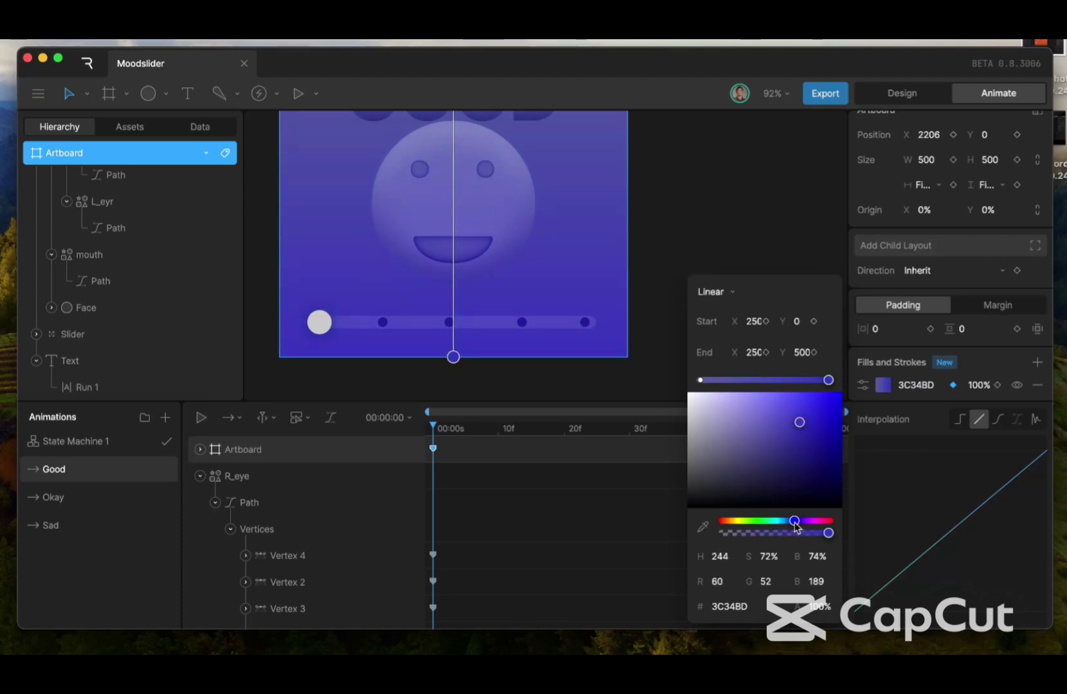
pyautogui.scroll(3, 509, 369)
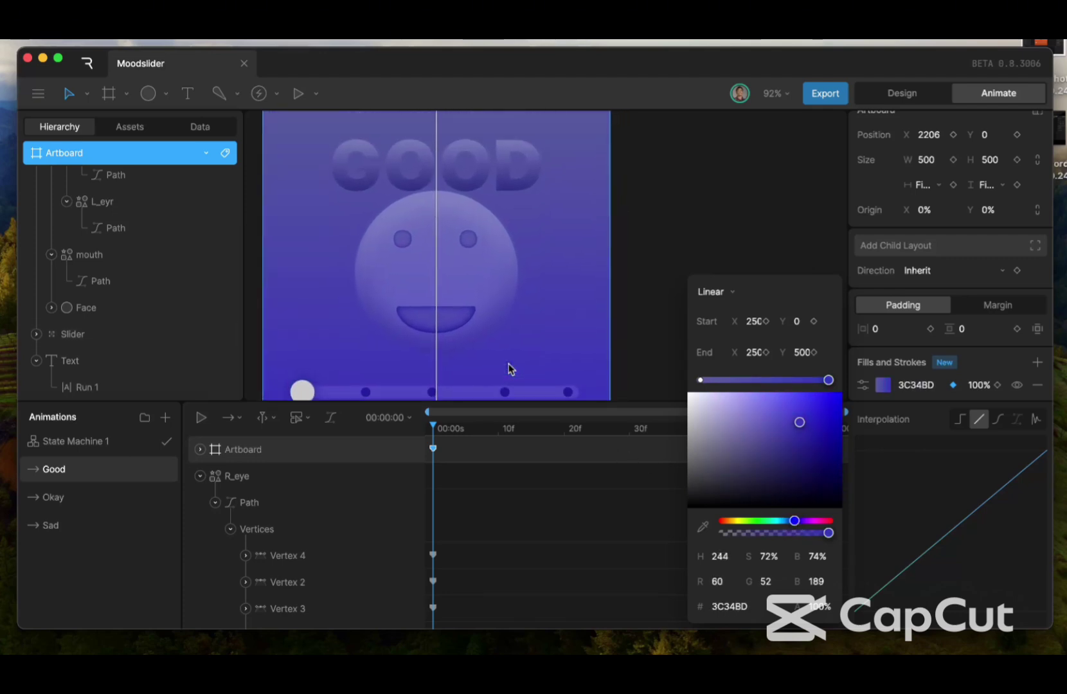
pyautogui.scroll(-3, 509, 368)
pyautogui.scroll(3, 509, 368)
pyautogui.hscroll(-2, 509, 368)
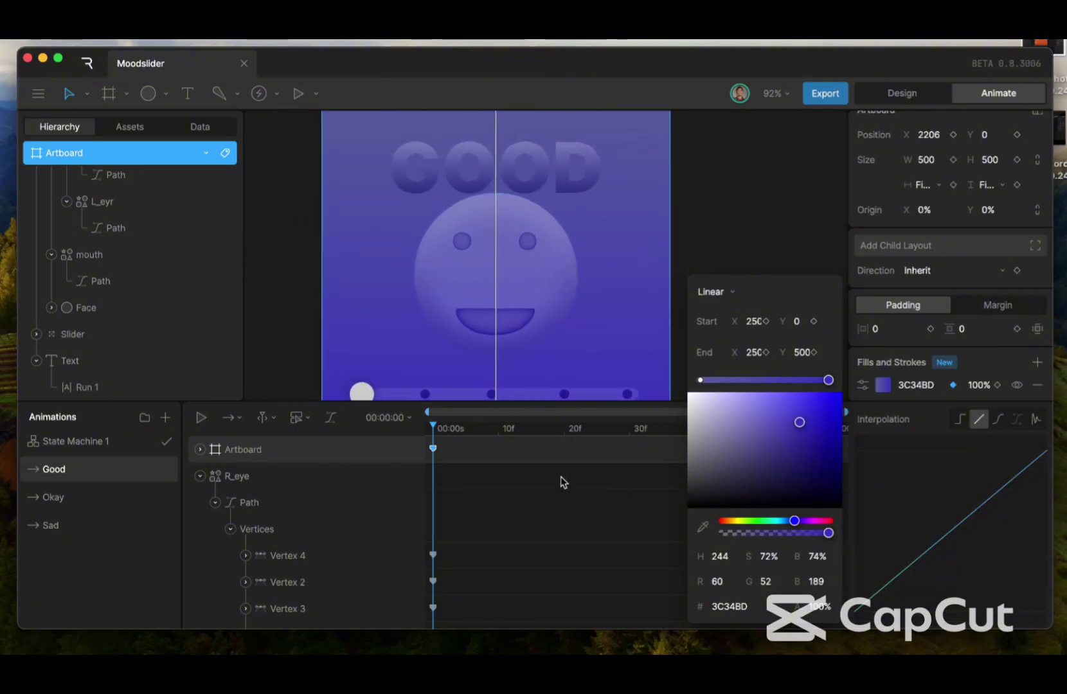
pyautogui.click(479, 507)
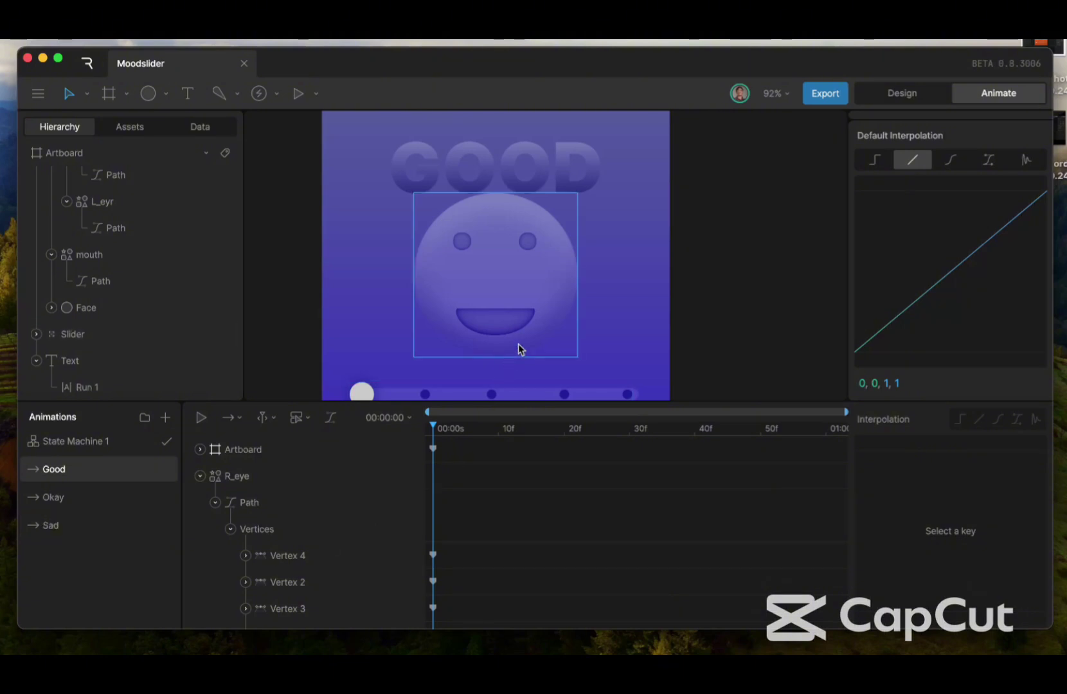
# Add a number input named EMOJIVIEW to State Machine 1
pyautogui.scroll(-3, 519, 348)
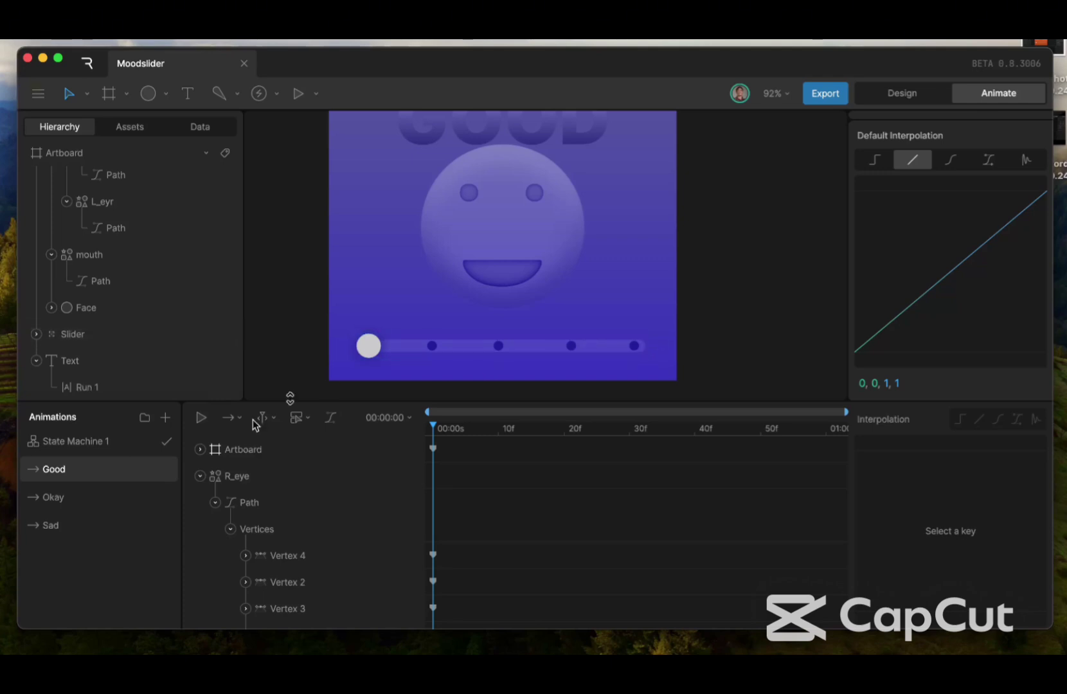
pyautogui.click(94, 447)
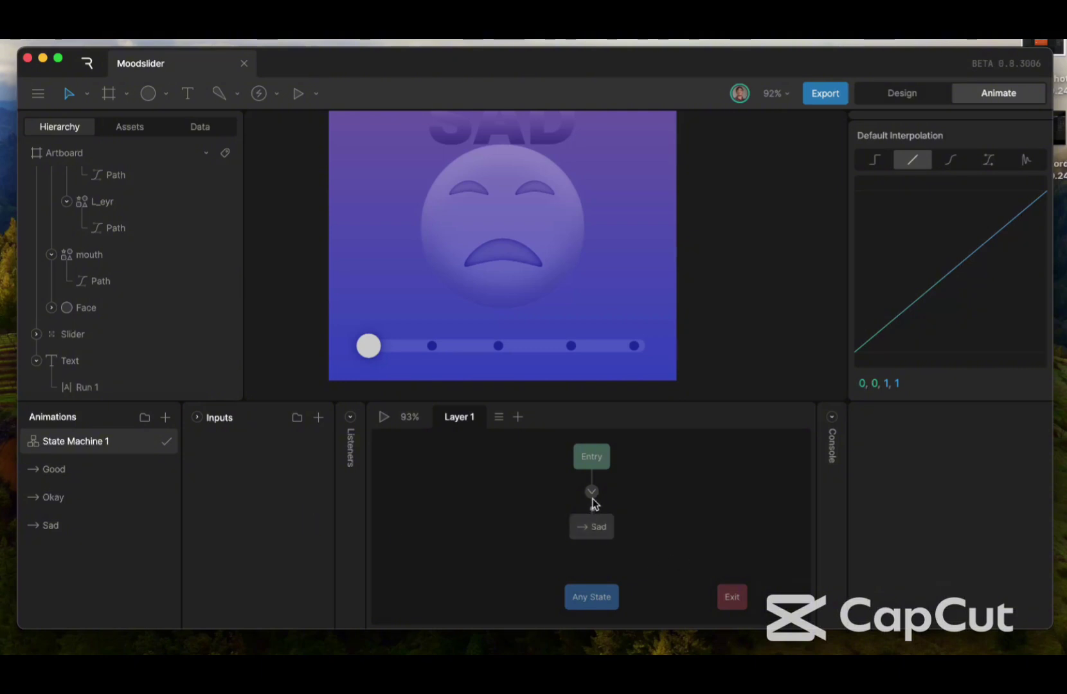
pyautogui.click(318, 418)
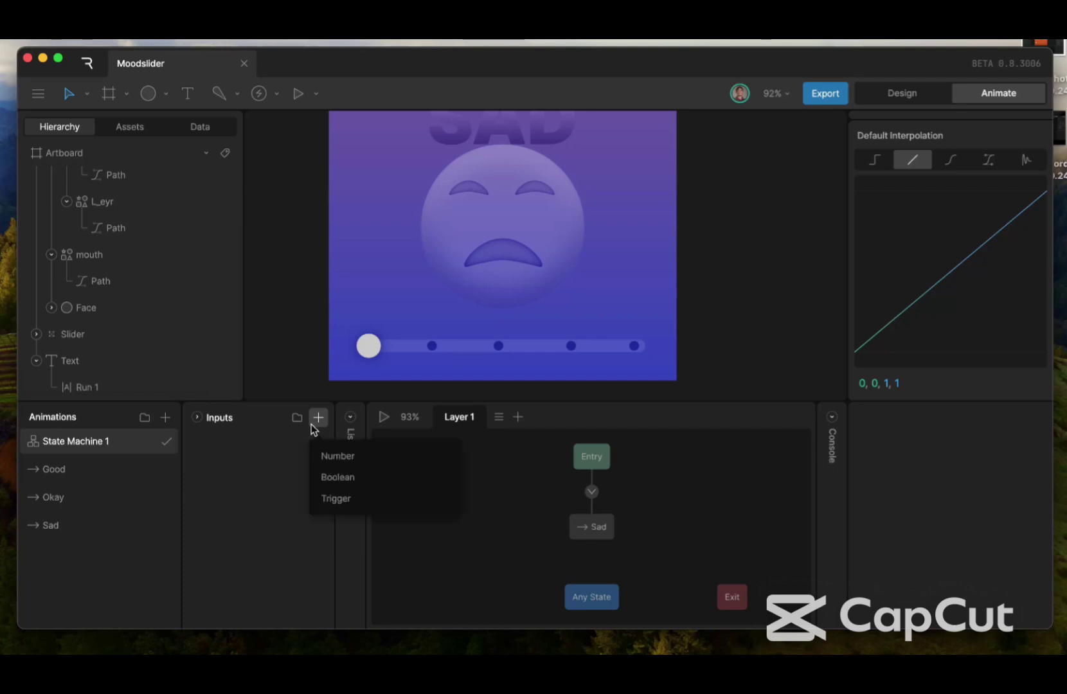
pyautogui.click(331, 462)
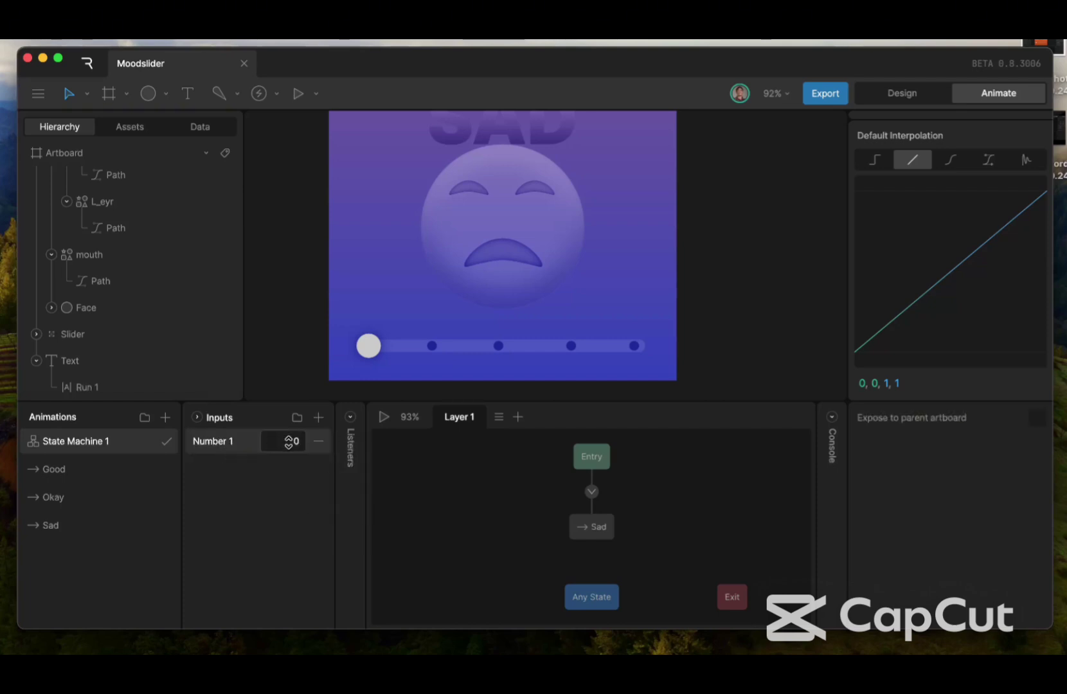
pyautogui.doubleClick(223, 441)
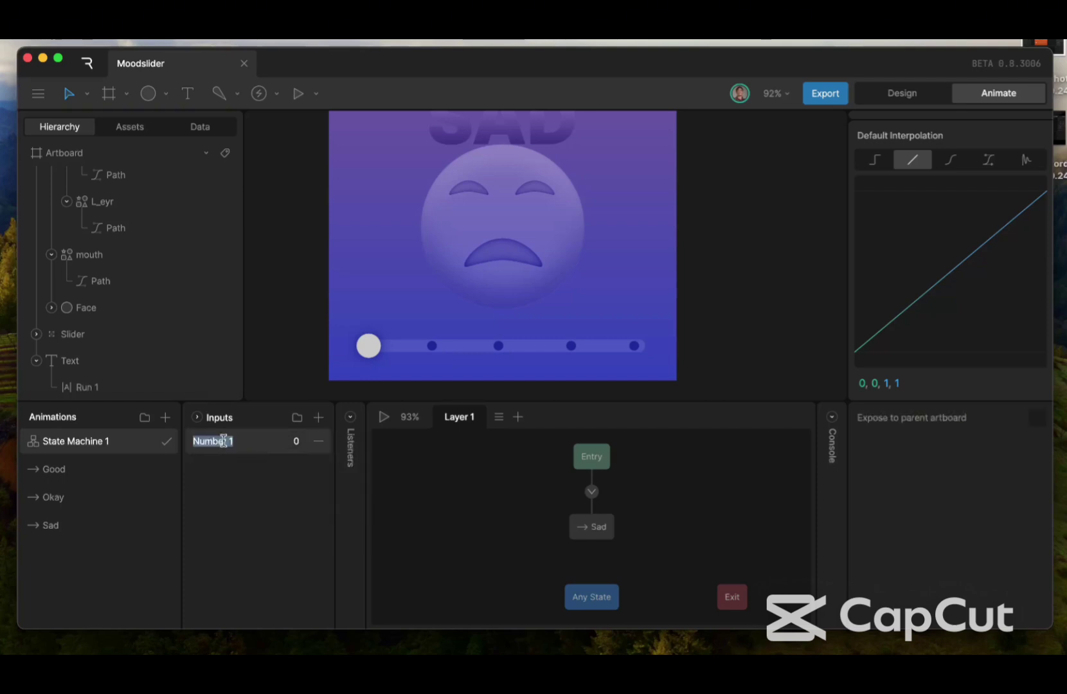
pyautogui.press('BackSpace')
pyautogui.write('EMOJI')
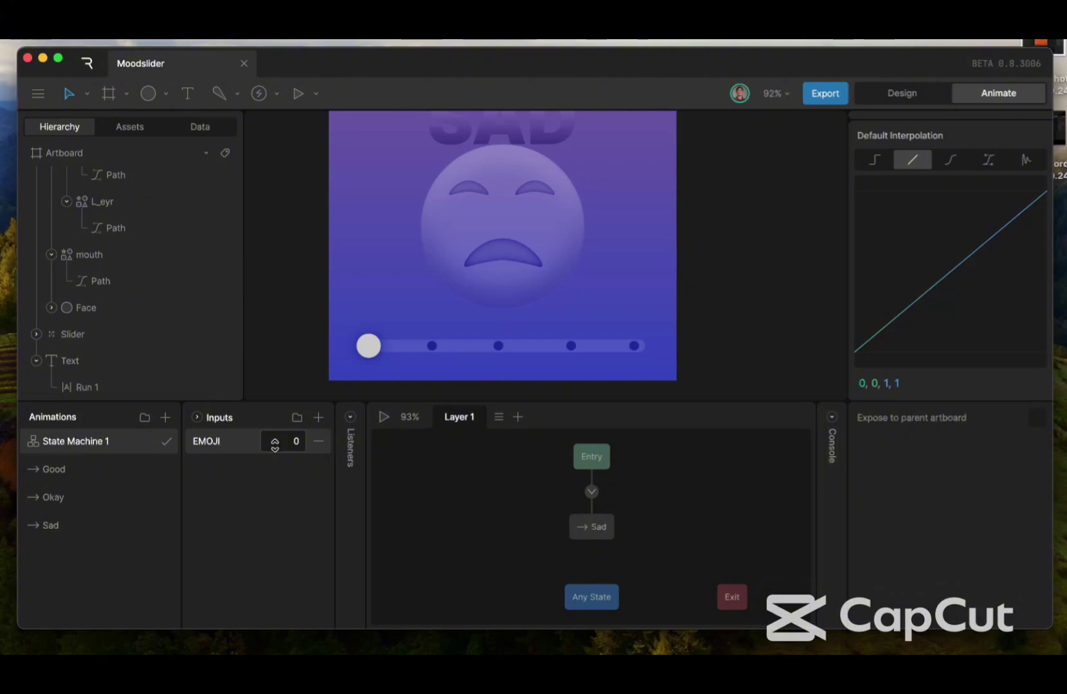
pyautogui.write('VIEW')
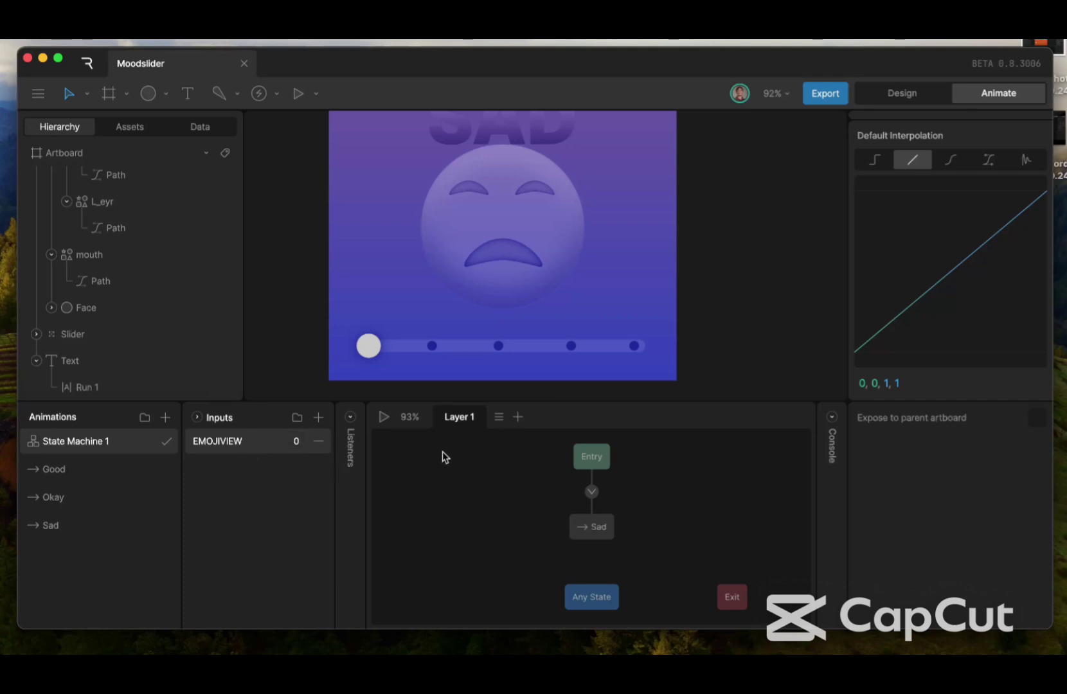
# Add a 1D blend state to Layer 1 of the state machine and delete the Sad state
pyautogui.click(591, 493)
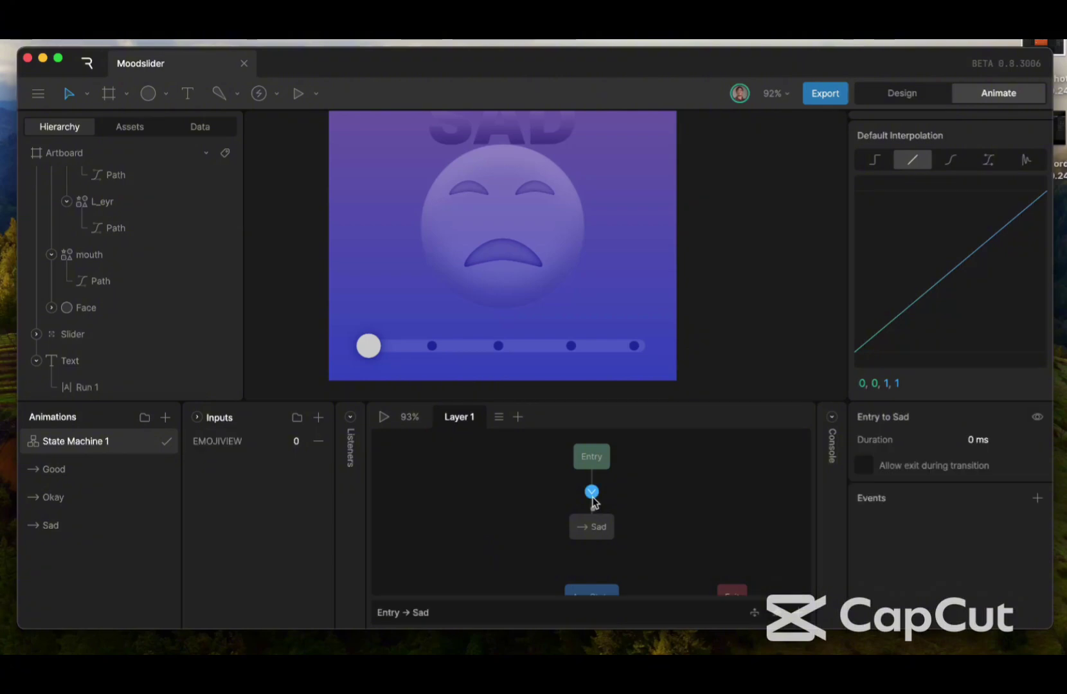
pyautogui.click(593, 533)
pyautogui.moveTo(593, 539); pyautogui.dragTo(571, 527)
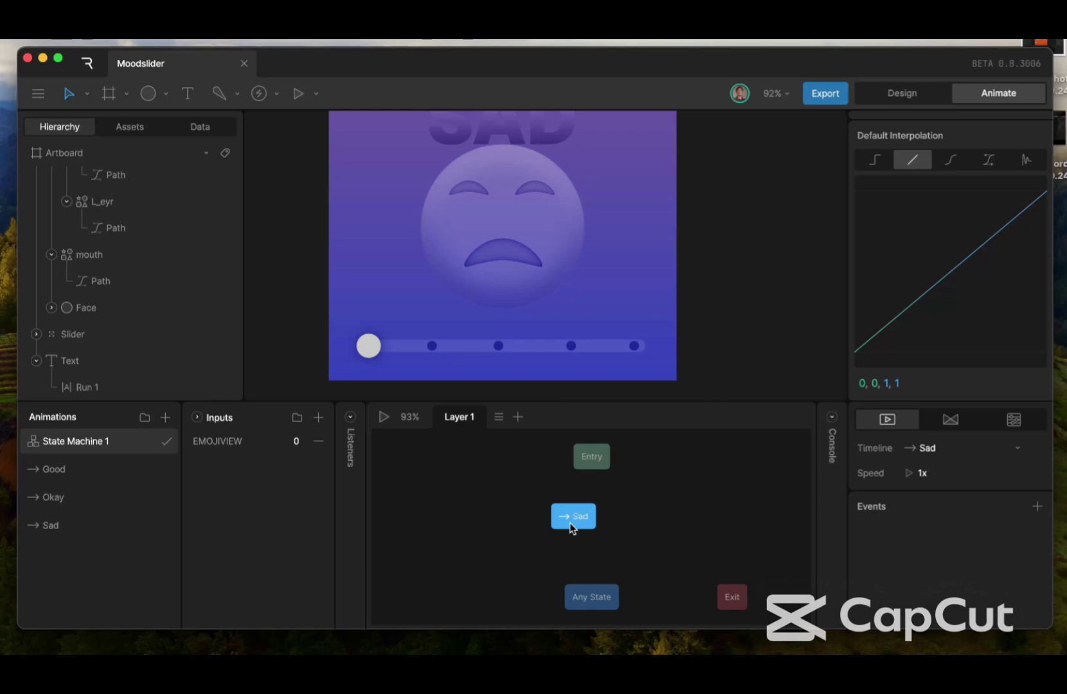
pyautogui.rightClick(570, 527)
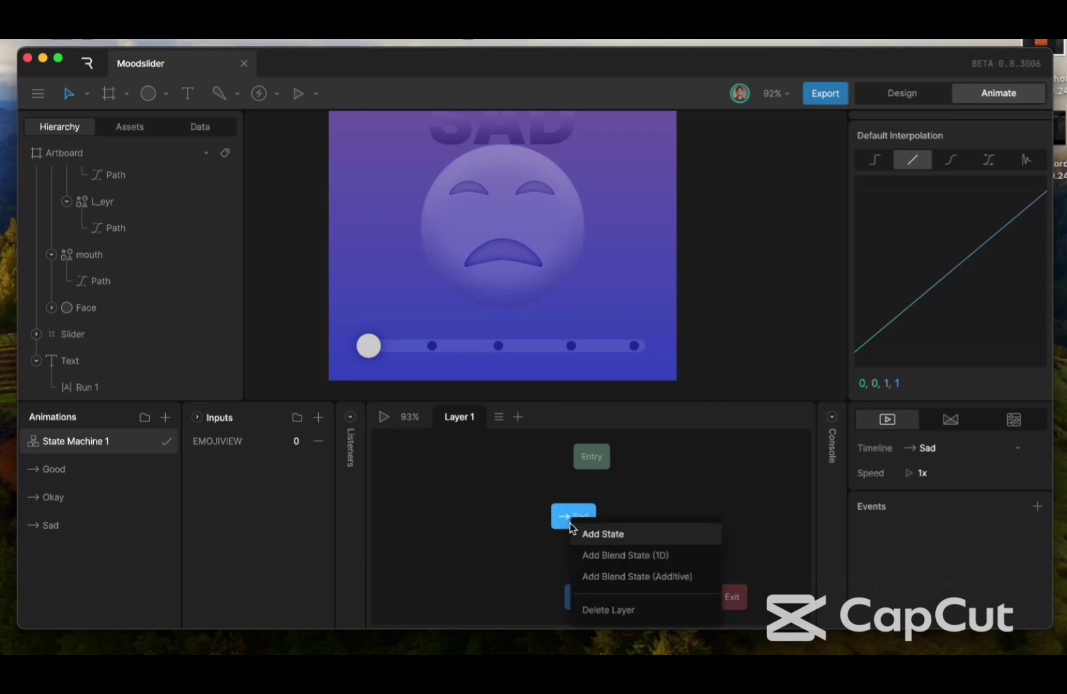
pyautogui.click(608, 557)
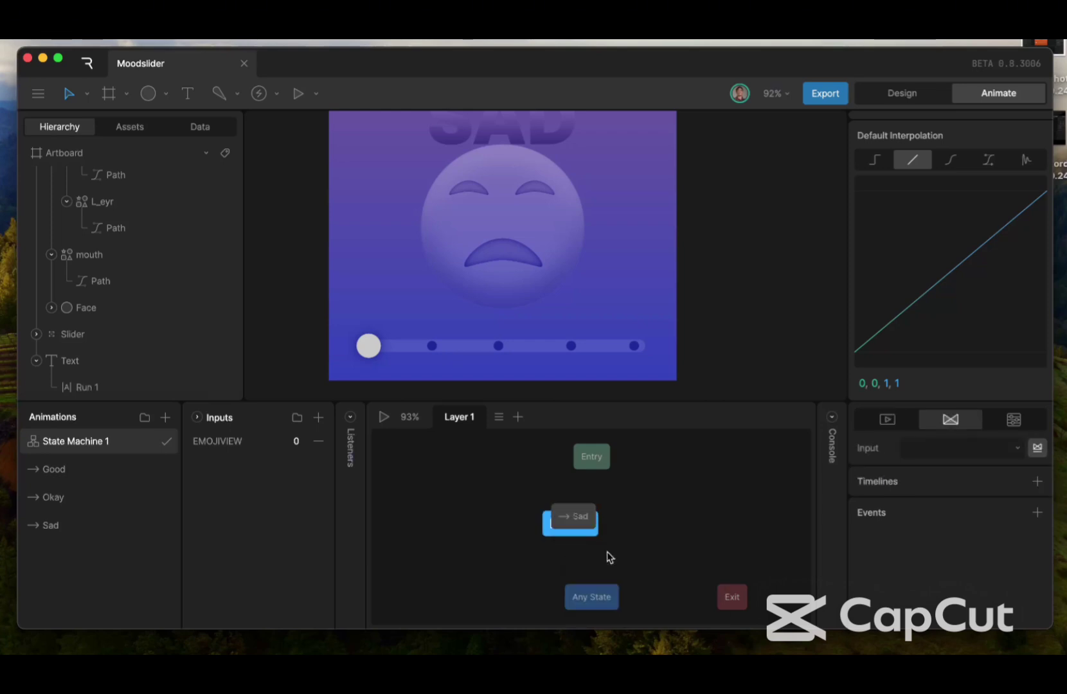
pyautogui.click(580, 523)
pyautogui.press('Delete')
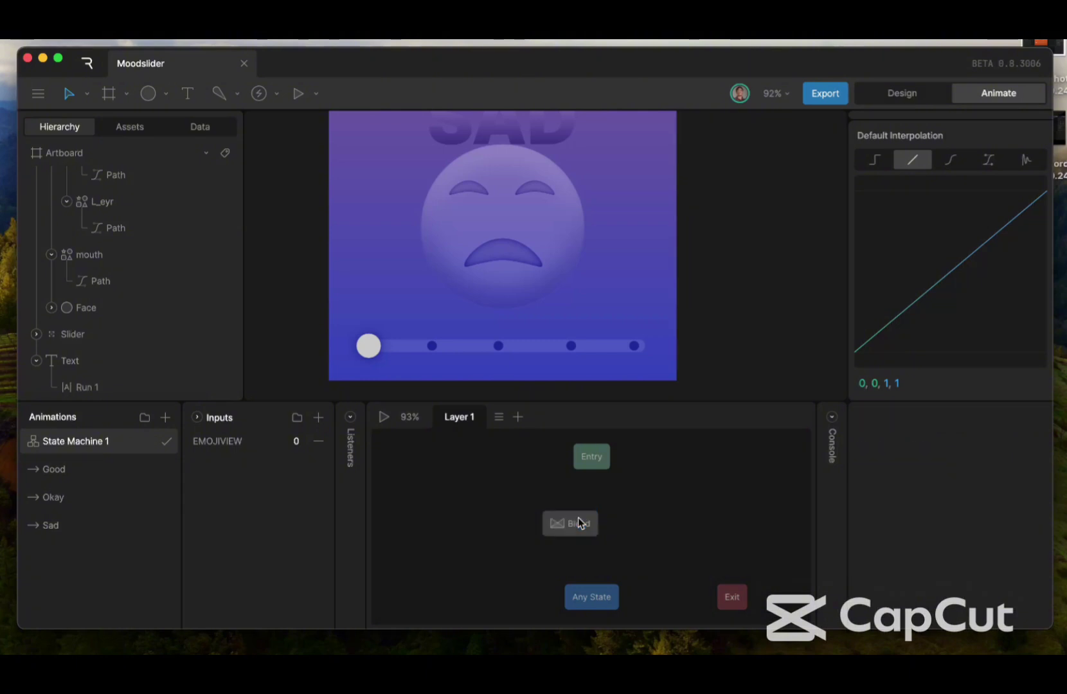
# Add three empty timeline slots to the Blend state
pyautogui.click(581, 523)
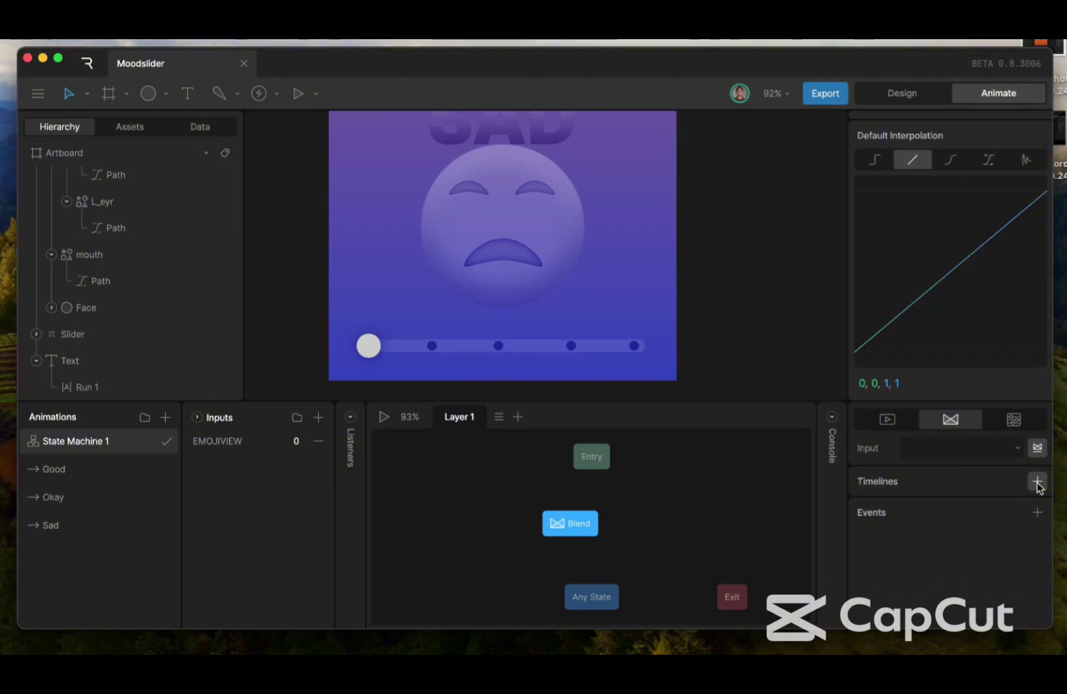
pyautogui.click(1036, 481)
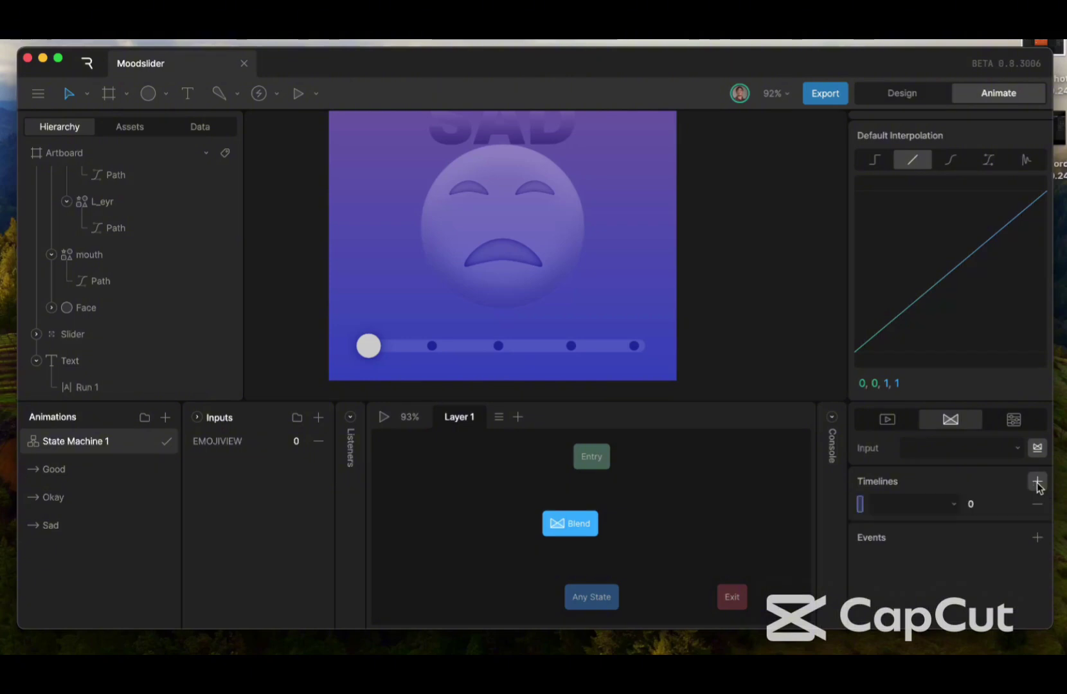
pyautogui.click(933, 512)
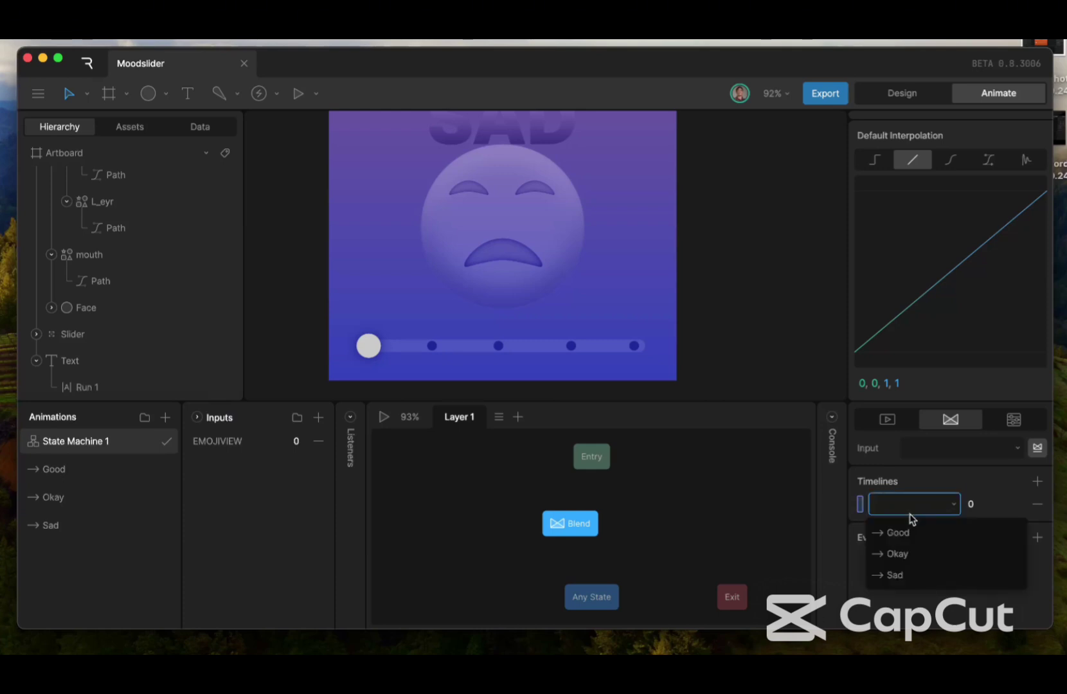
pyautogui.click(1037, 484)
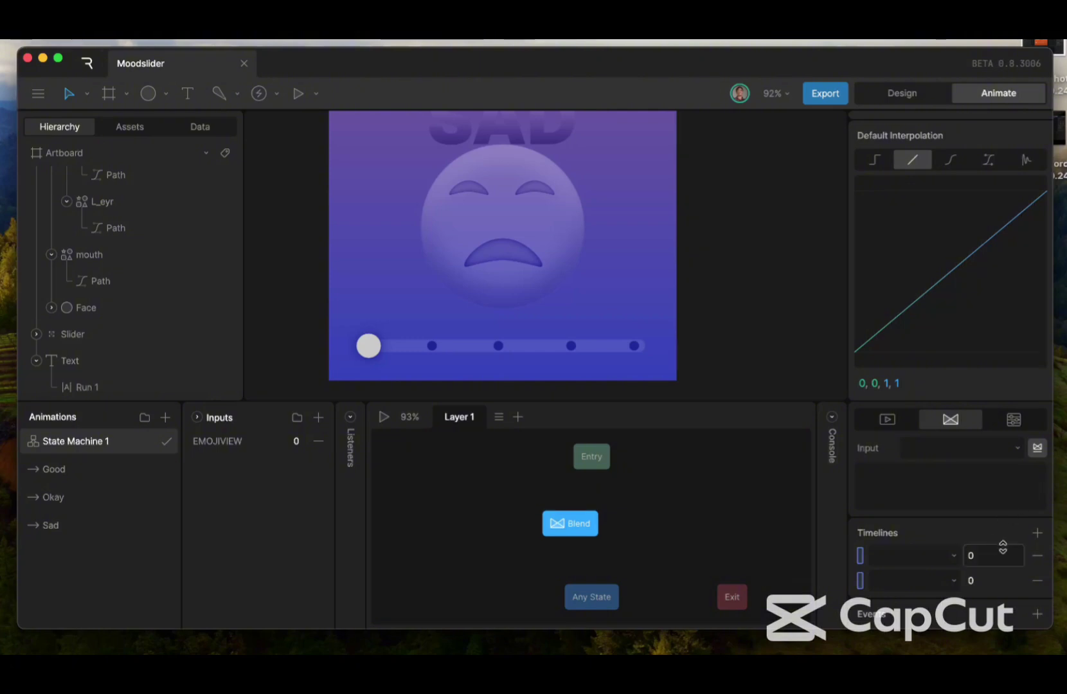
pyautogui.click(1037, 534)
pyautogui.scroll(-1, 928, 559)
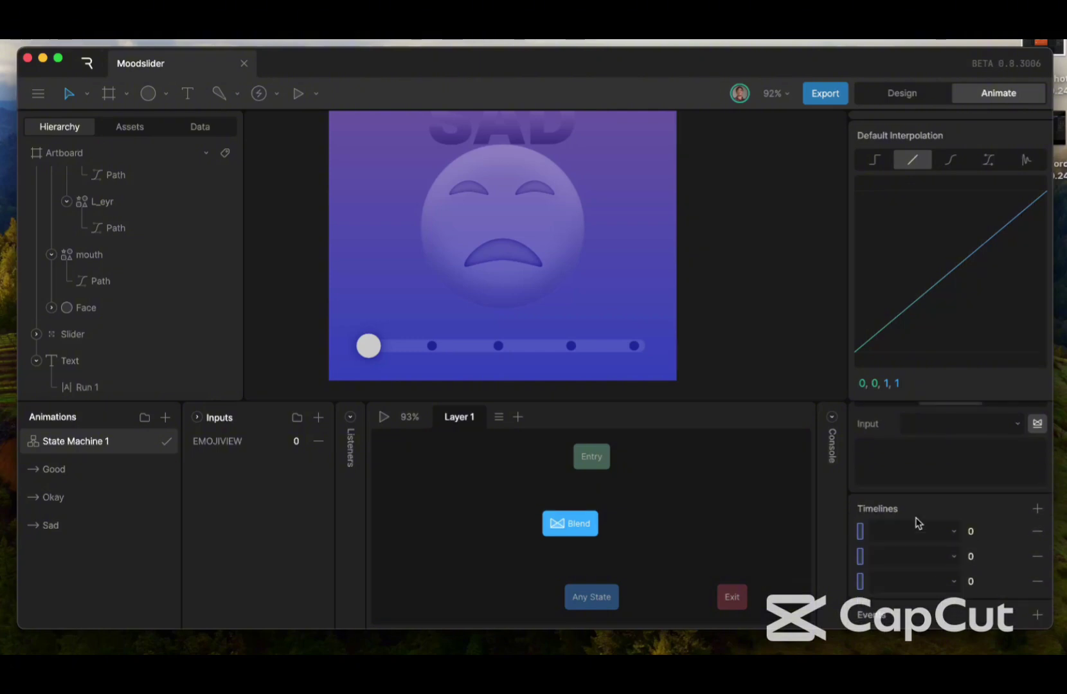
# Assign the Good, Okay and Sad timelines to the Blend state's three empty slots, in that order
pyautogui.click(906, 580)
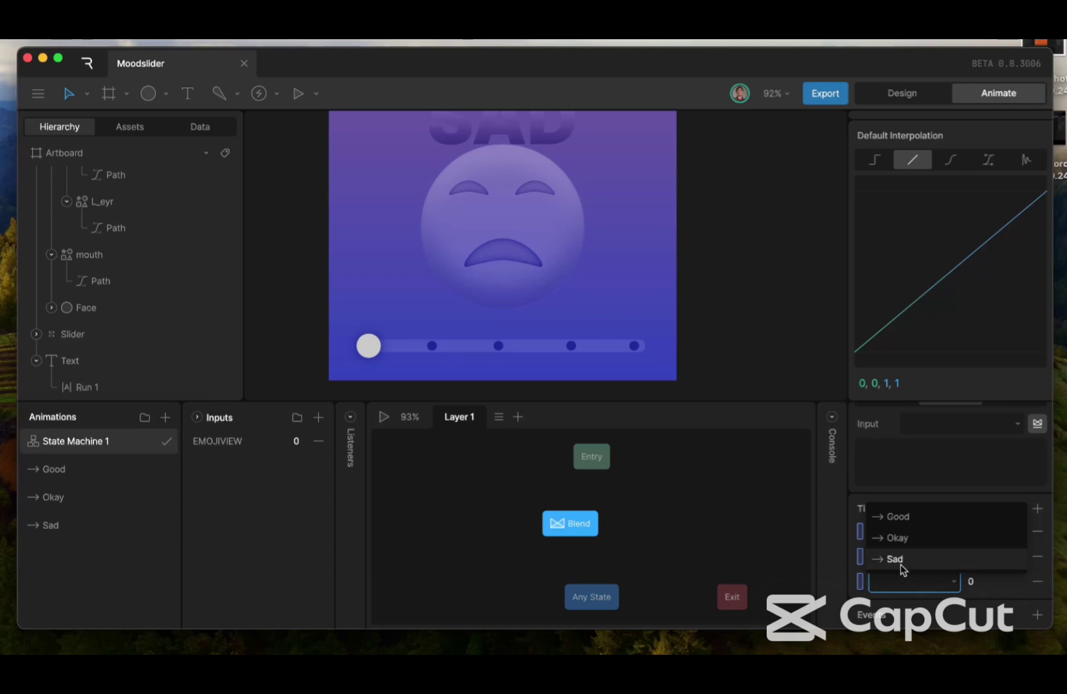
pyautogui.click(901, 560)
pyautogui.click(902, 559)
pyautogui.click(902, 513)
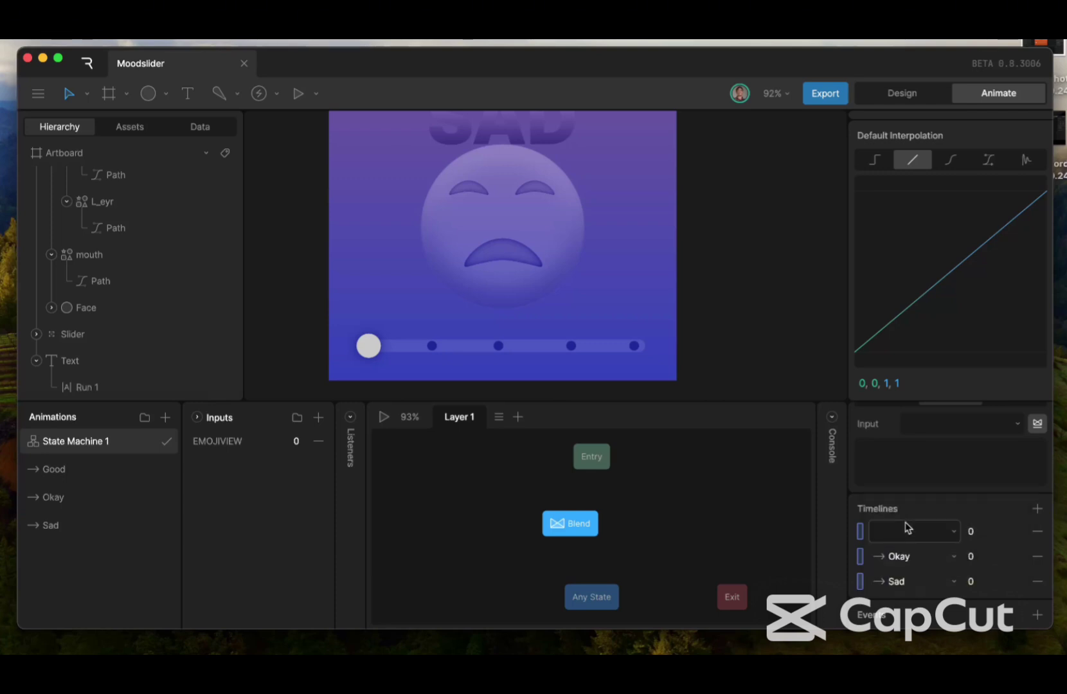
pyautogui.click(905, 523)
pyautogui.click(905, 561)
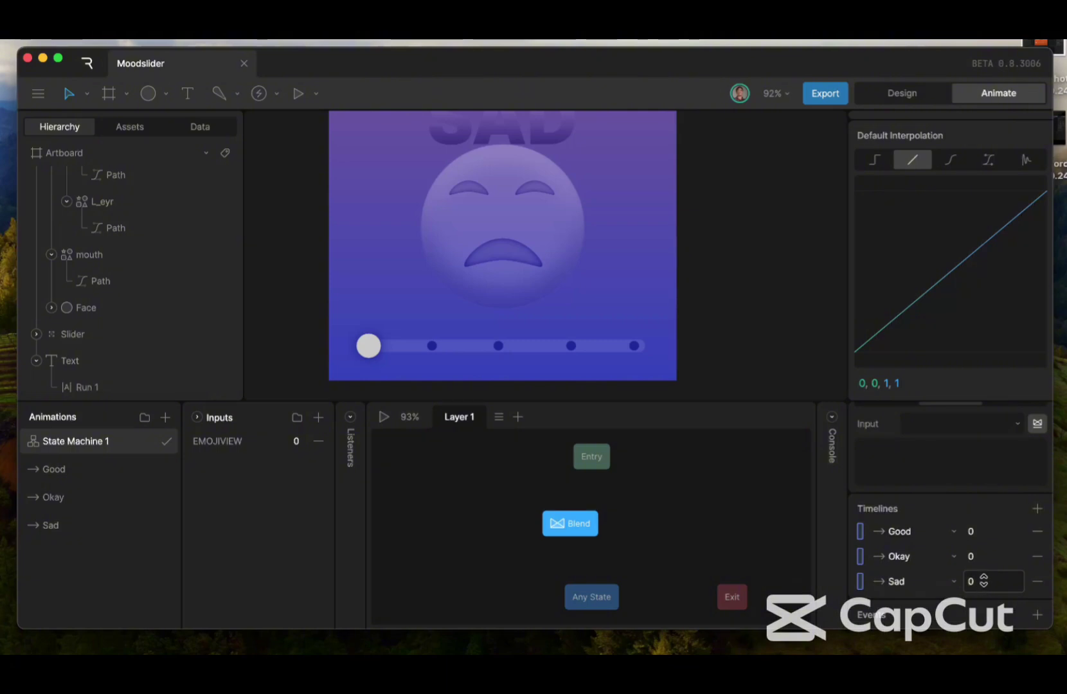
# Set the Blend state's threshold values to 20 for the Okay timeline and 50 for the Good timeline
pyautogui.click(978, 557)
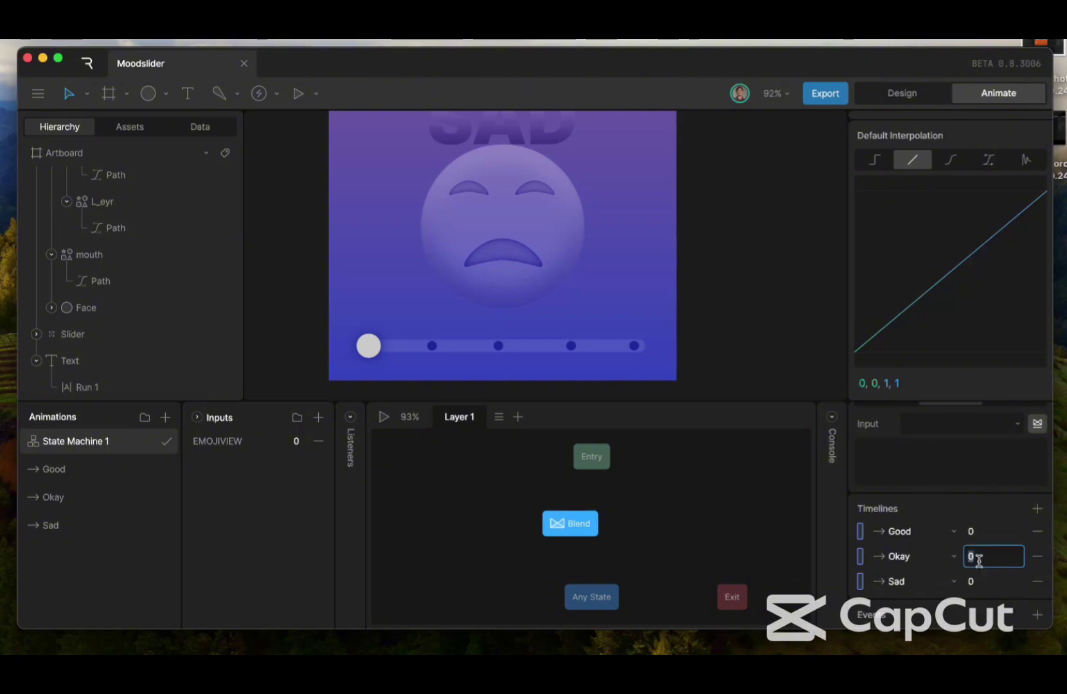
pyautogui.press('BackSpace')
pyautogui.write('20')
pyautogui.press('Return')
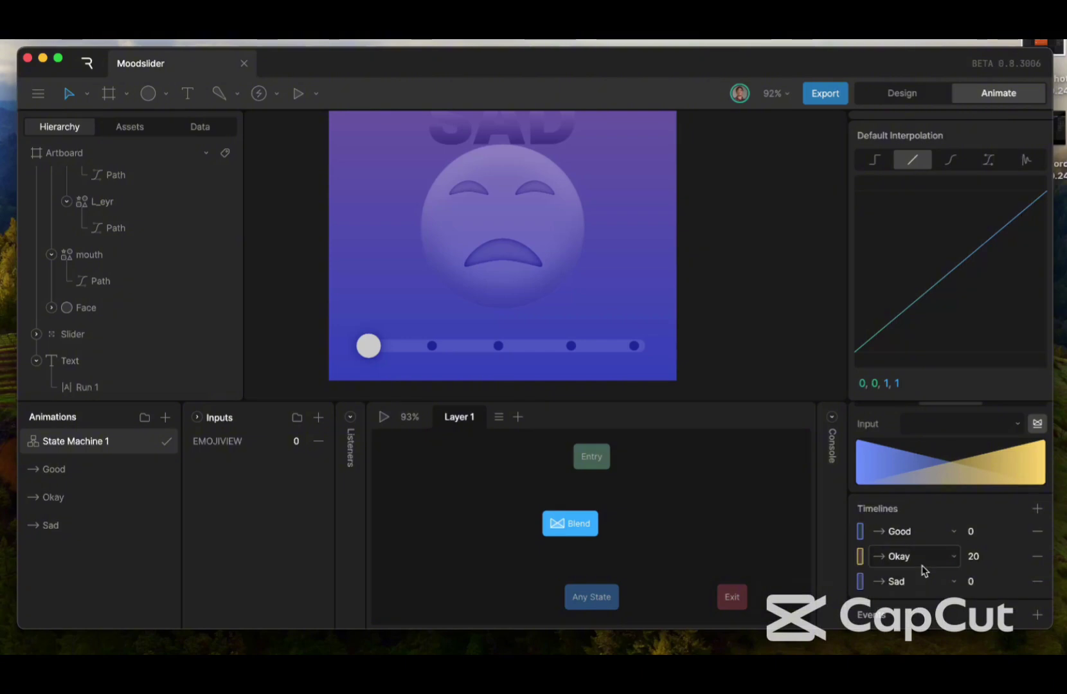
pyautogui.click(987, 530)
pyautogui.press('BackSpace')
pyautogui.write('50')
pyautogui.press('Return')
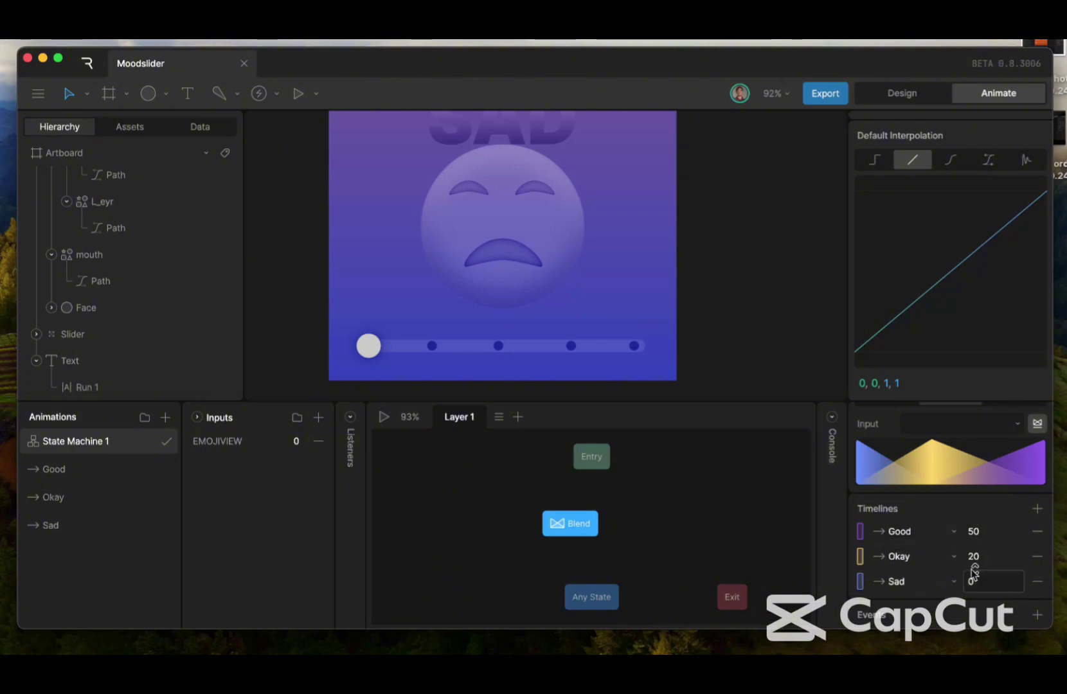
# Connect the Entry state to the Blend state with a transition and briefly preview the state machine
pyautogui.moveTo(582, 473); pyautogui.dragTo(574, 522)
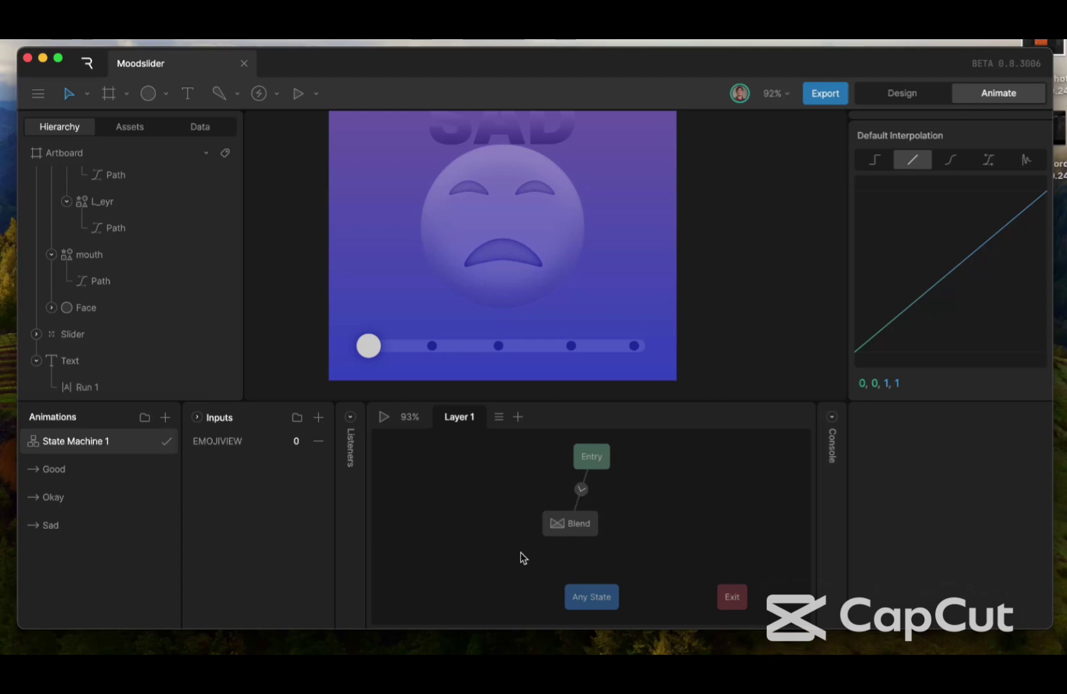
pyautogui.click(383, 417)
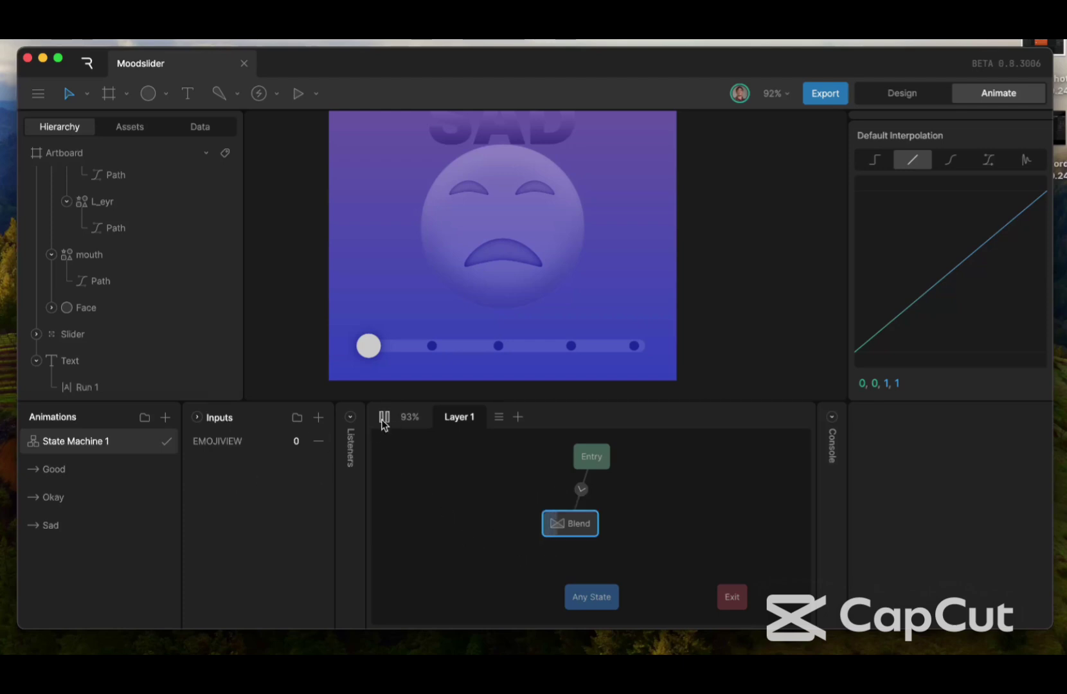
pyautogui.click(290, 444)
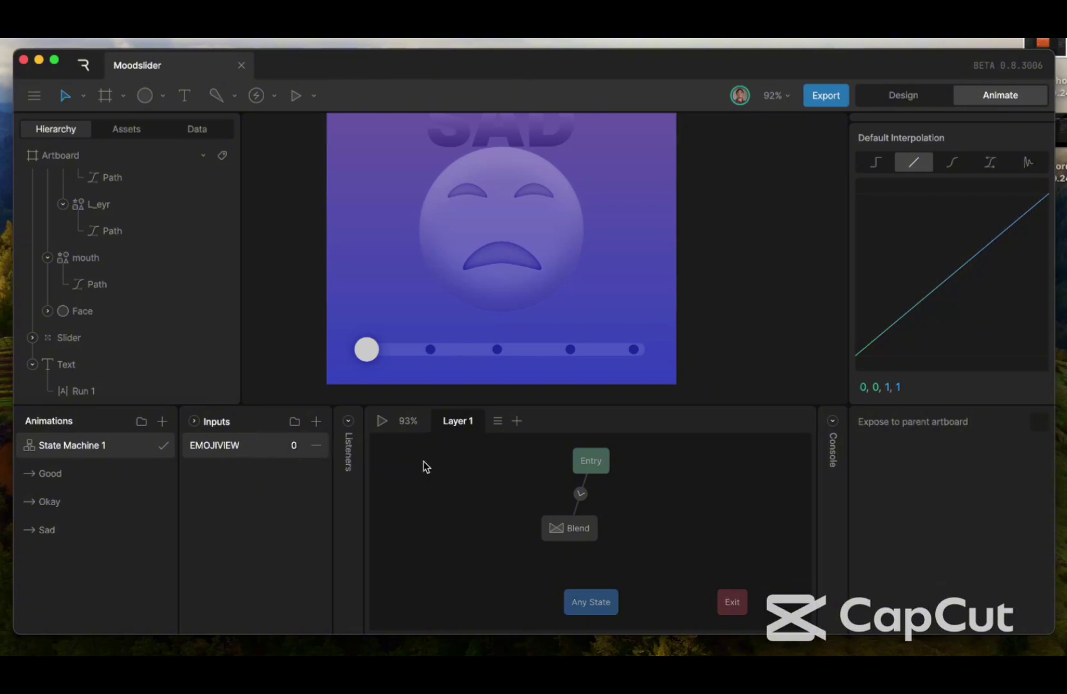
# Set EMOJIVIEW as the input that drives the Blend state
pyautogui.click(572, 527)
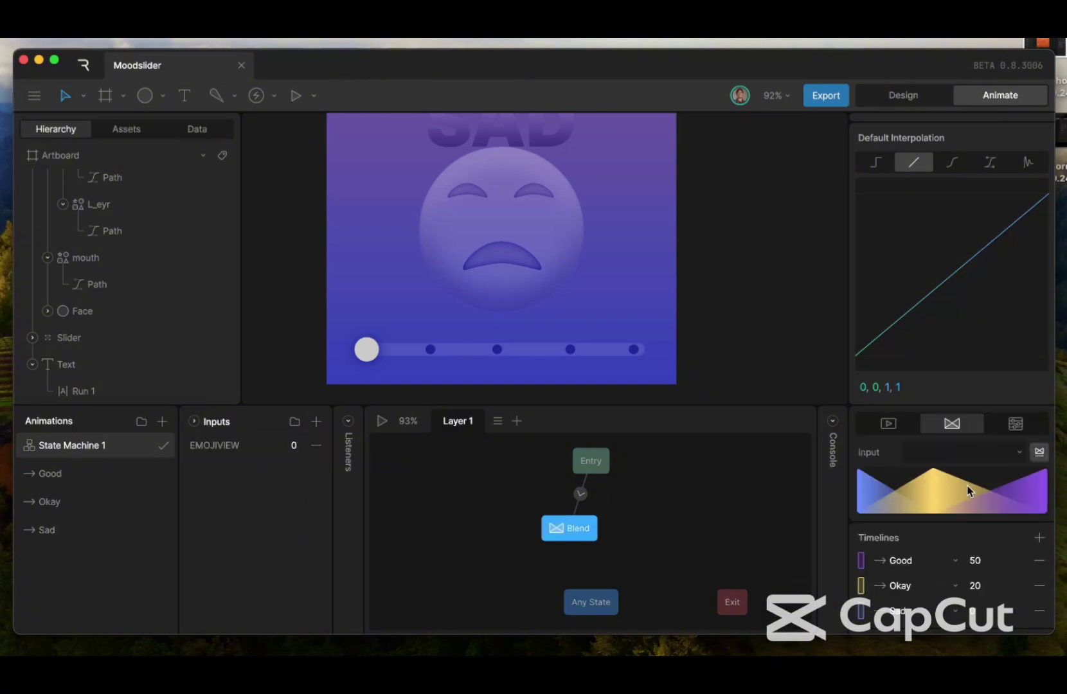
pyautogui.click(956, 451)
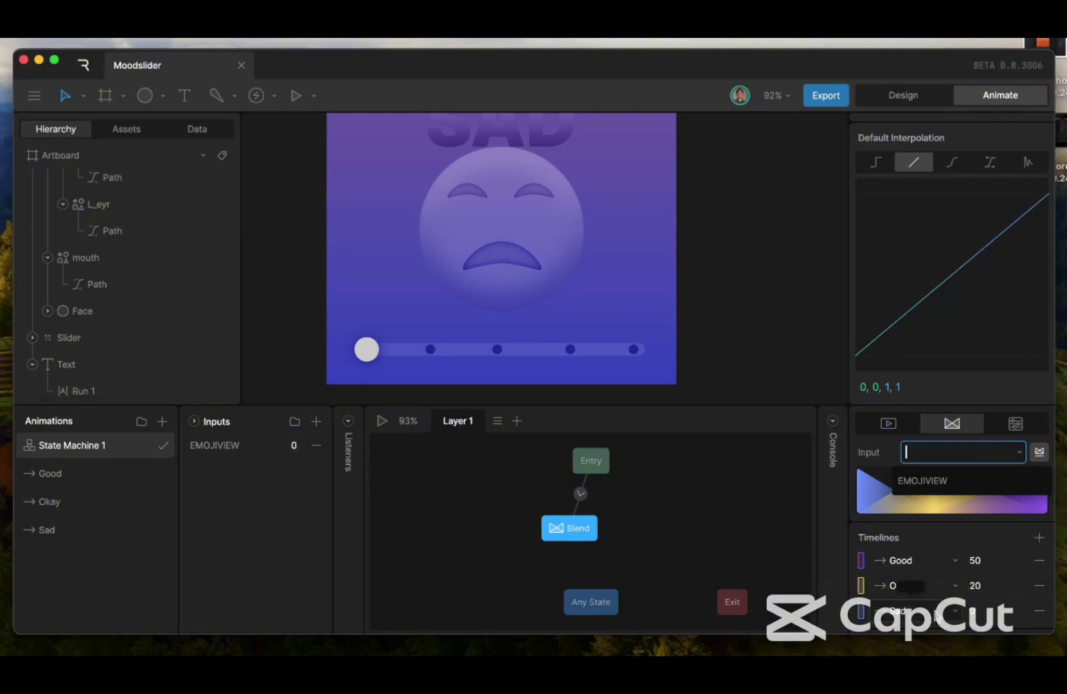
pyautogui.click(940, 485)
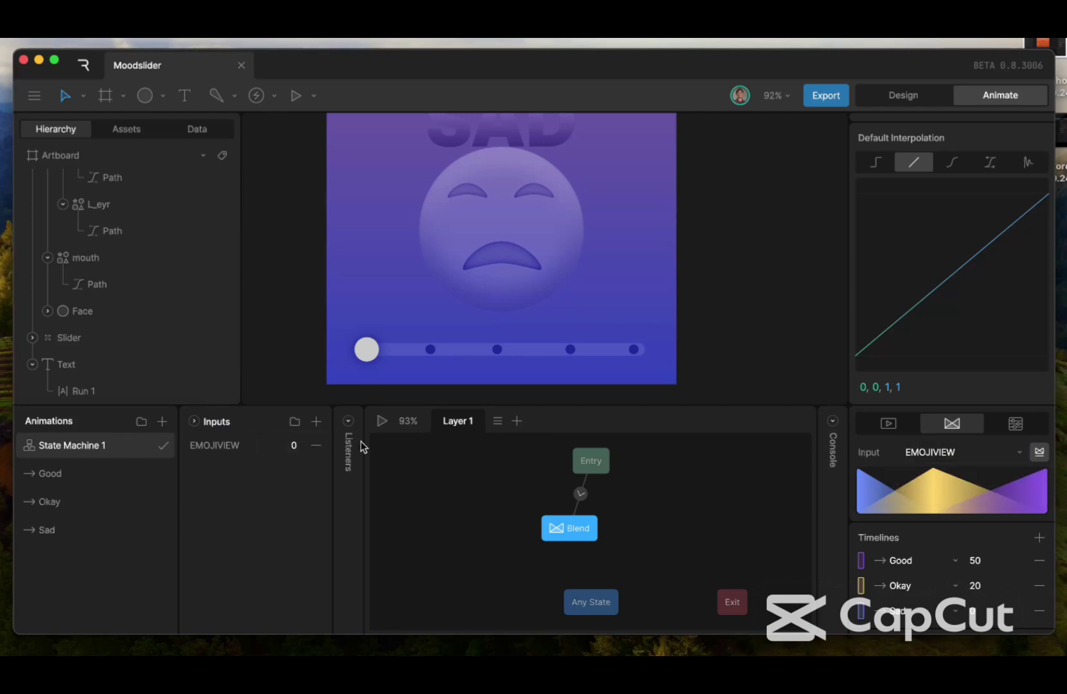
# Play the state machine, test the blend by scrubbing the EMOJIVIEW value, and reset it to 0
pyautogui.click(384, 423)
pyautogui.moveTo(281, 447)
pyautogui.mouseDown()
pyautogui.moveTo(283, 437)
pyautogui.moveTo(282, 455)
pyautogui.mouseUp()
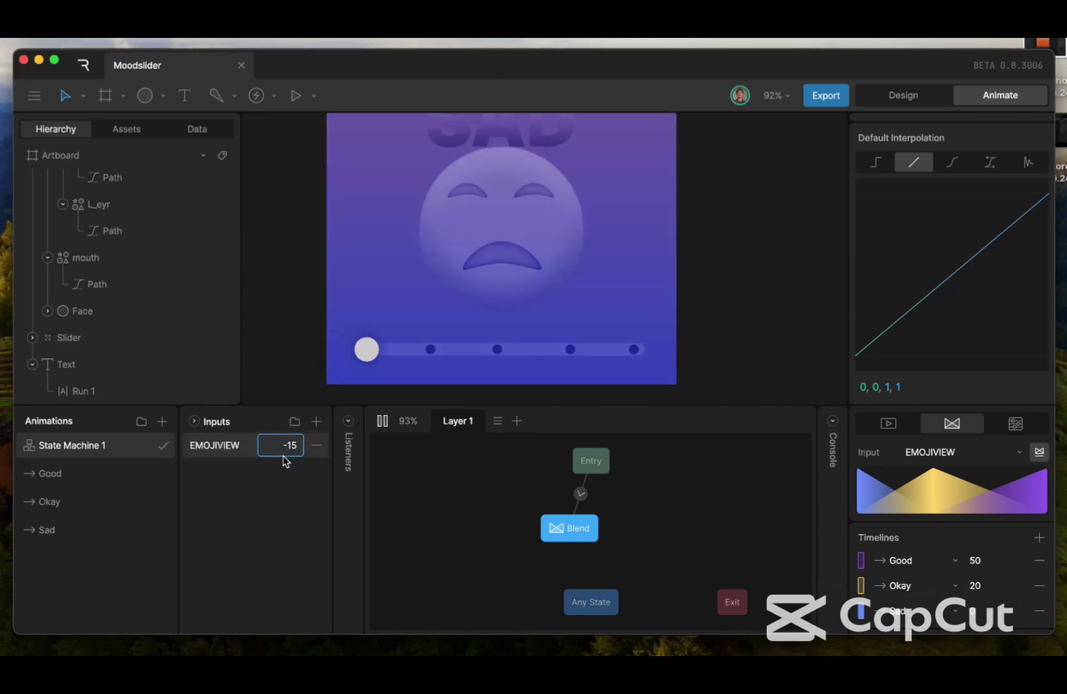
pyautogui.press('BackSpace')
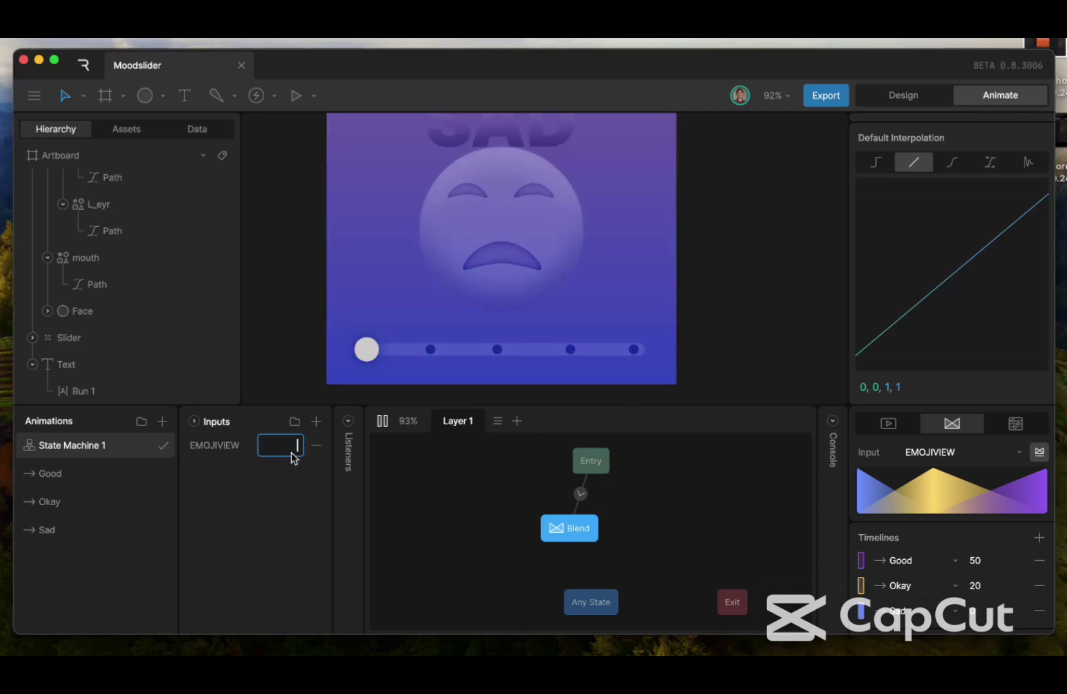
pyautogui.write('0')
pyautogui.scroll(-2, 424, 347)
pyautogui.scroll(2, 424, 348)
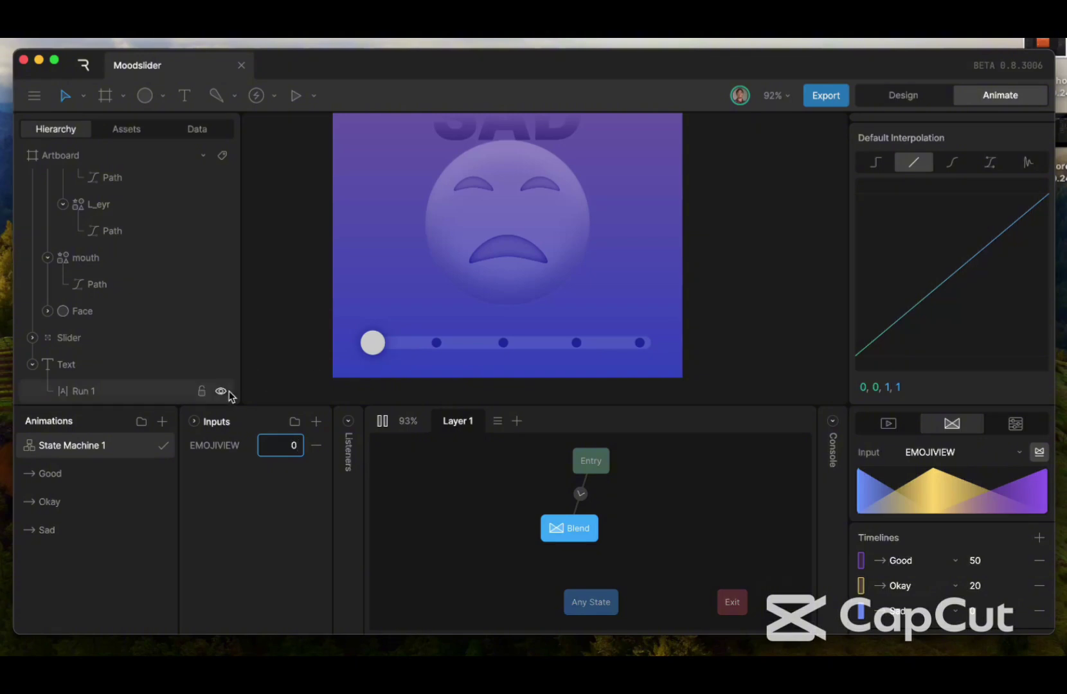
# In the Sad timeline, key the X position of the Handle inside the Slider group at frame 0
pyautogui.click(82, 534)
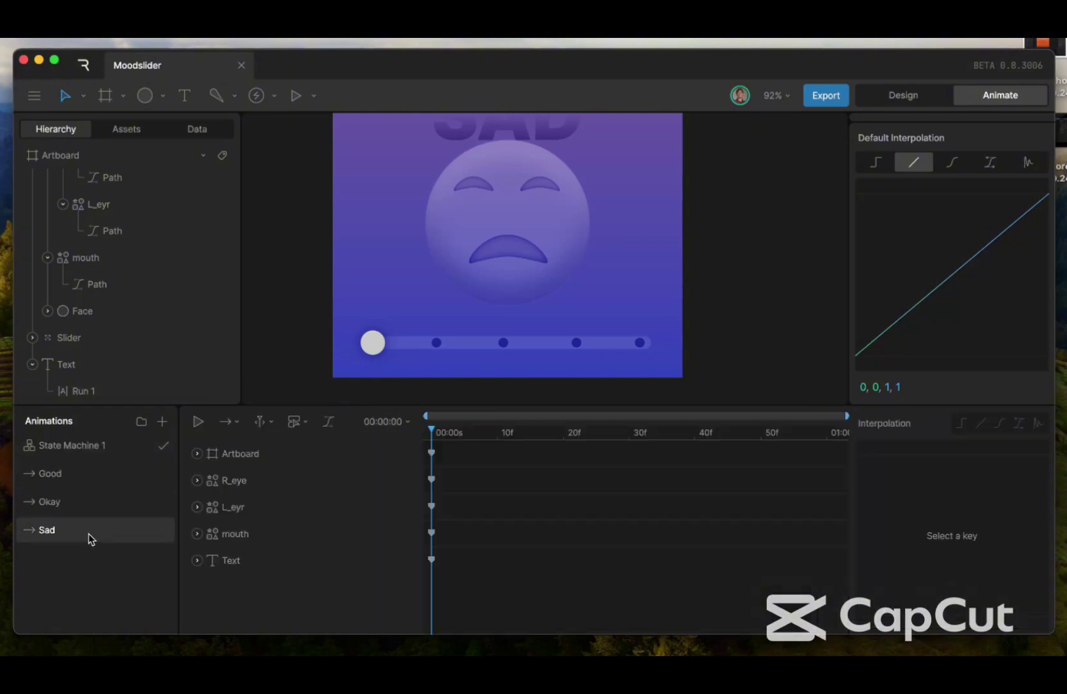
pyautogui.click(378, 343)
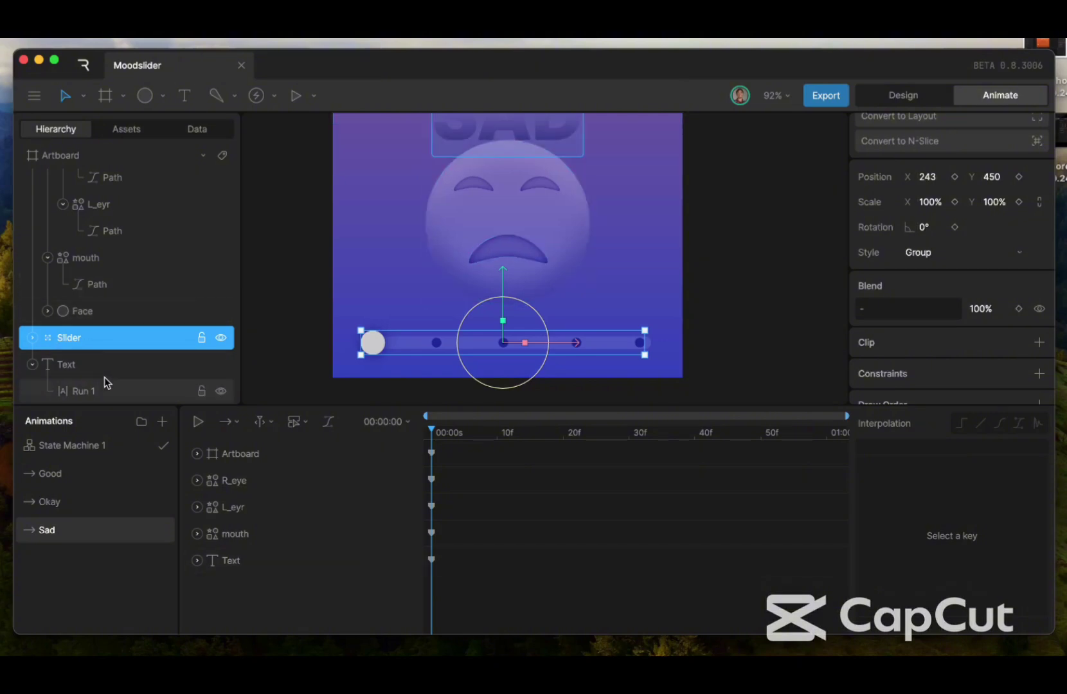
pyautogui.click(33, 338)
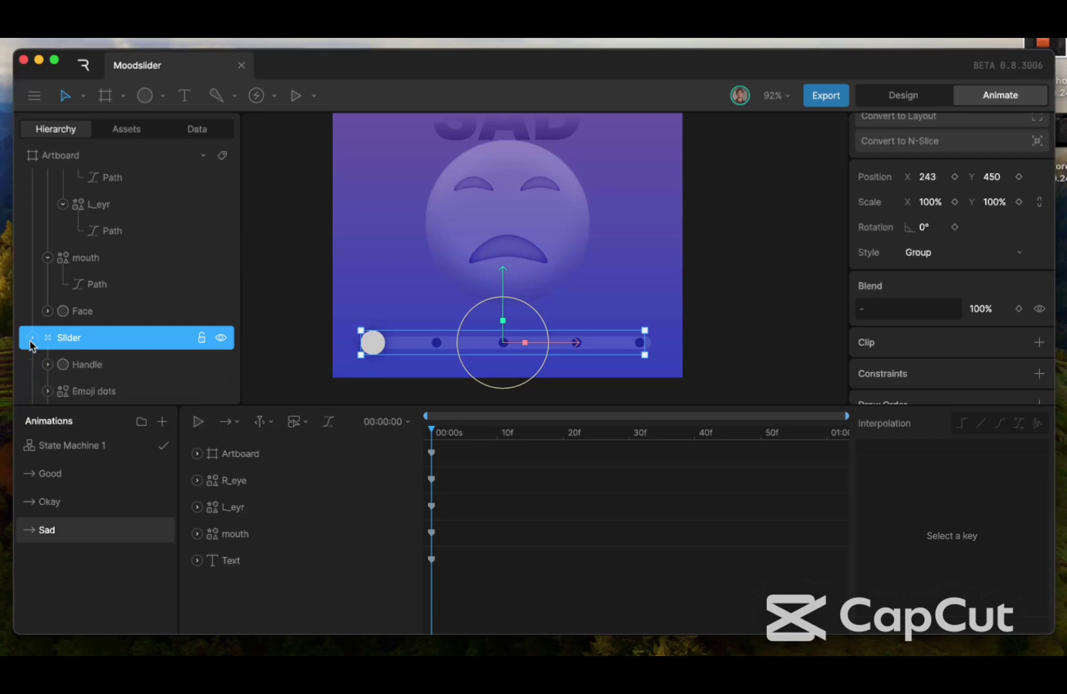
pyautogui.scroll(-2, 91, 372)
pyautogui.scroll(-2, 90, 371)
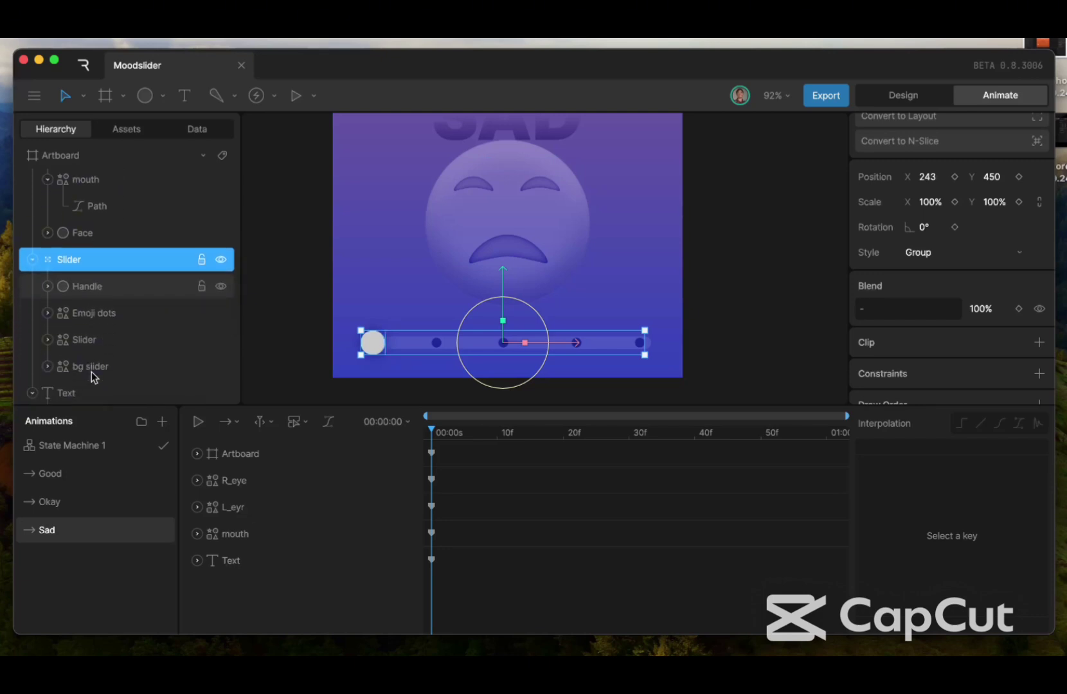
pyautogui.click(85, 260)
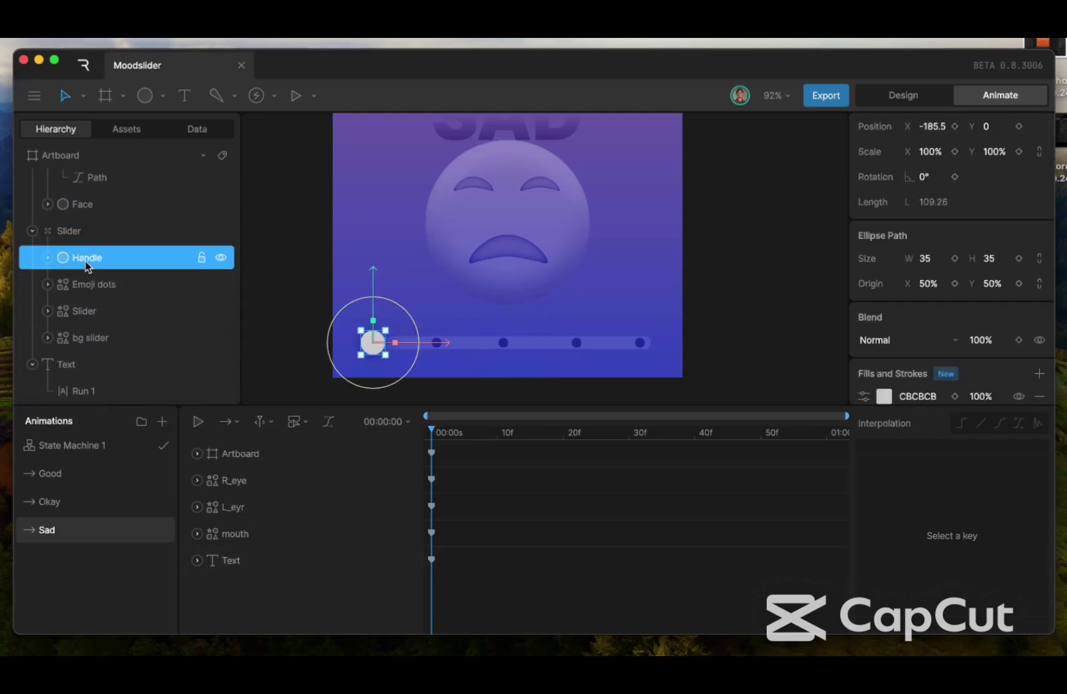
pyautogui.scroll(3, 938, 212)
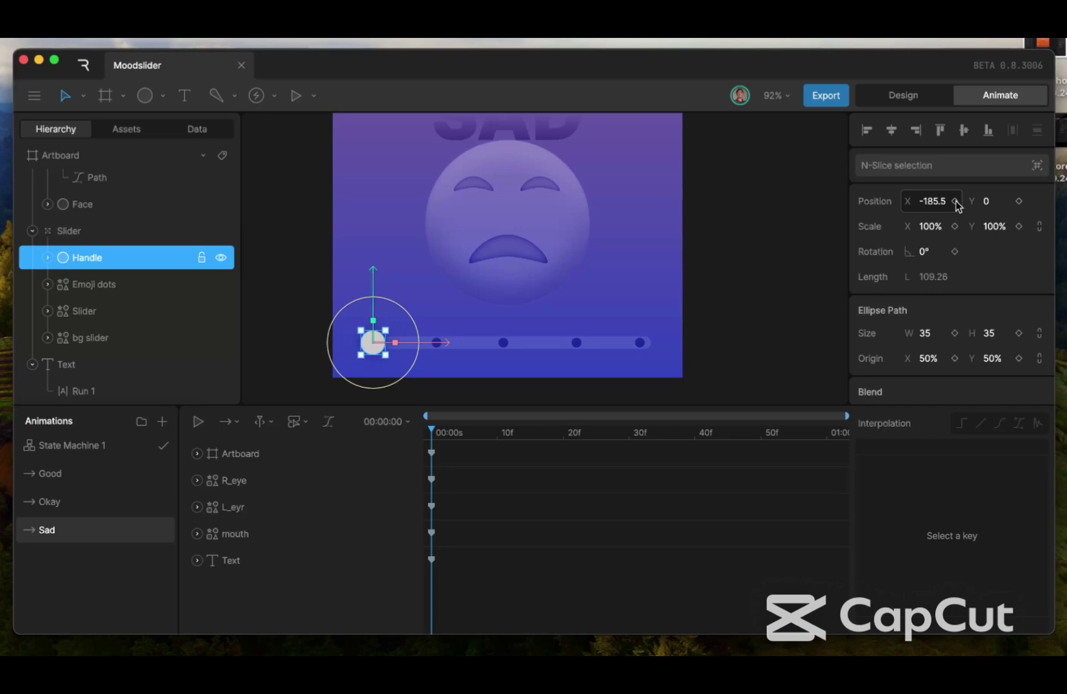
pyautogui.click(956, 202)
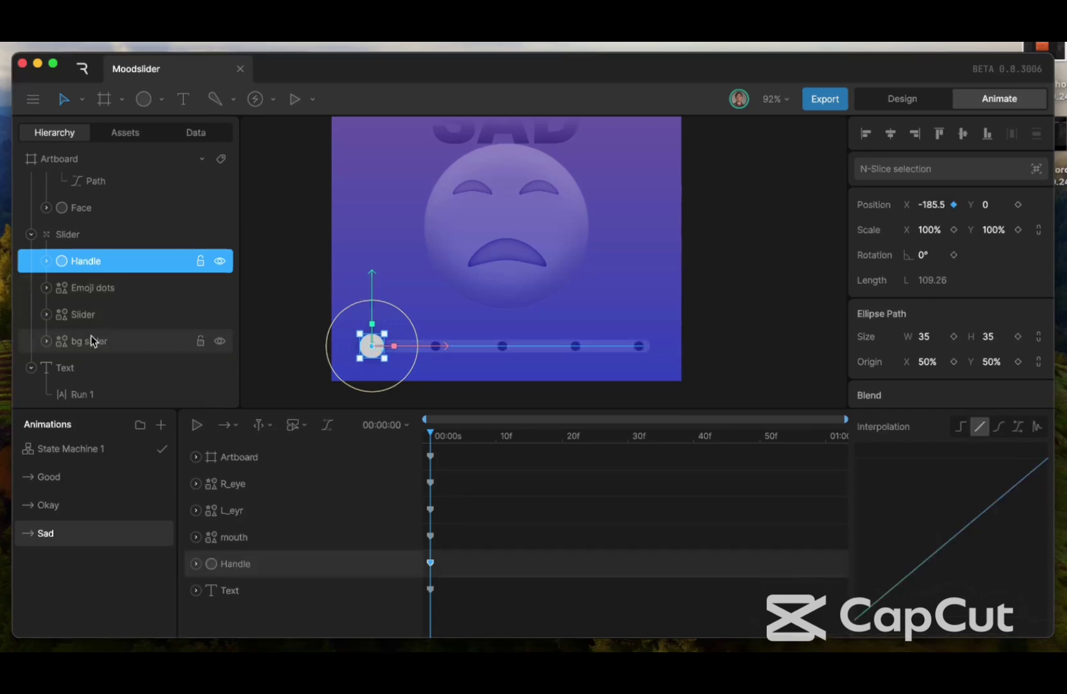
# Key the trim path End of the Slider shape's stroke at 0% in the Sad timeline
pyautogui.click(103, 318)
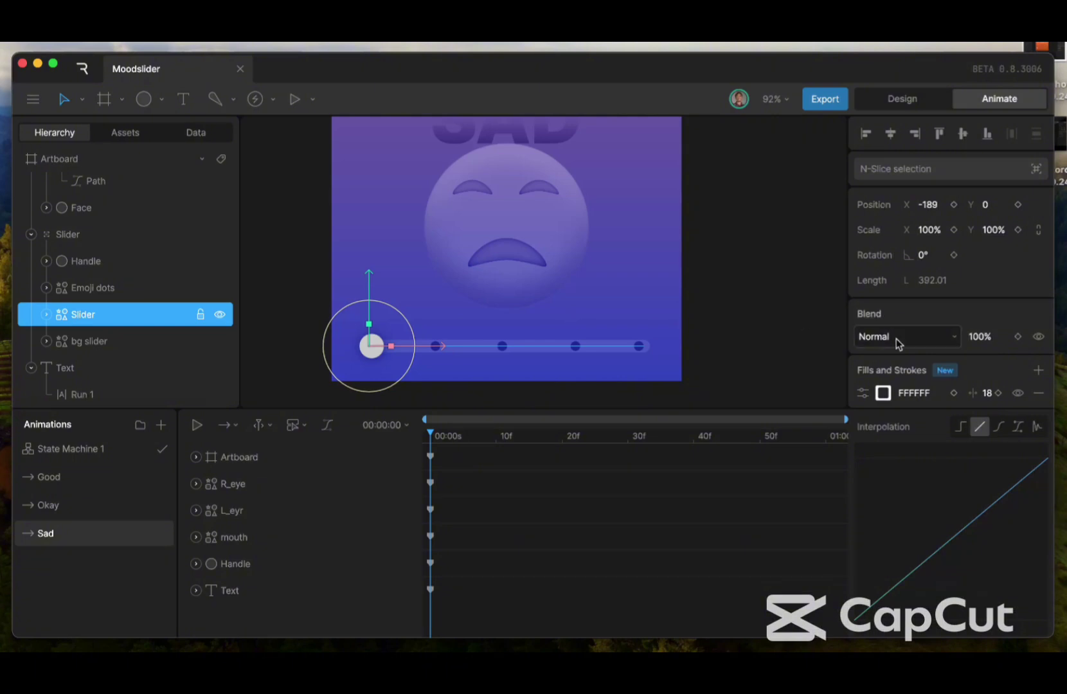
pyautogui.scroll(-2, 903, 380)
pyautogui.scroll(-3, 902, 379)
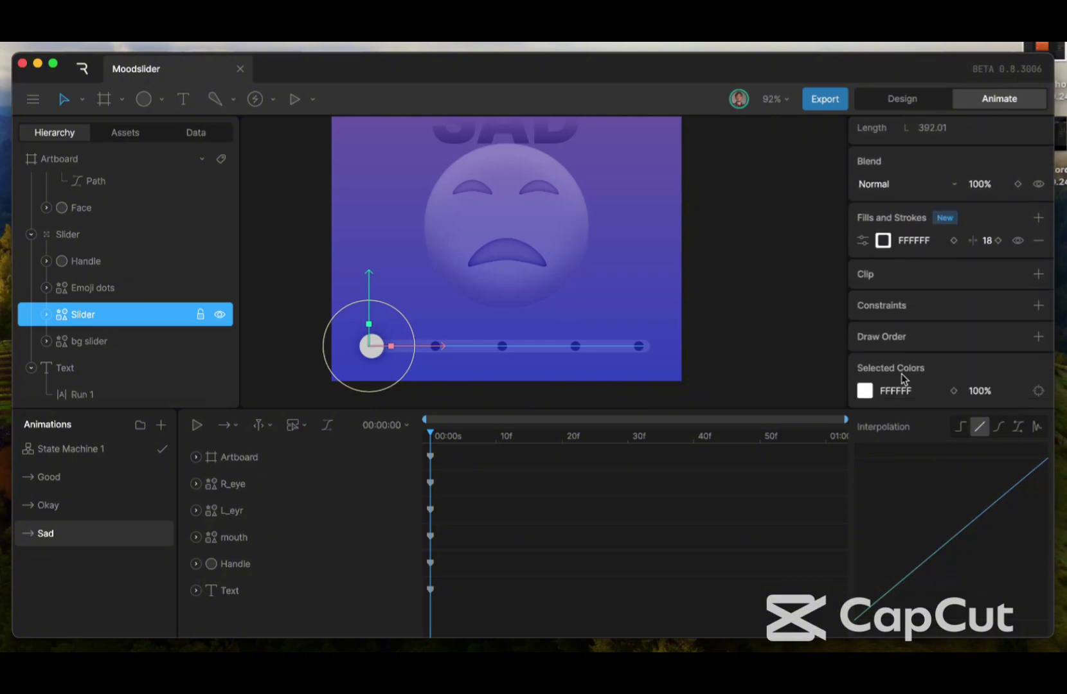
pyautogui.click(863, 240)
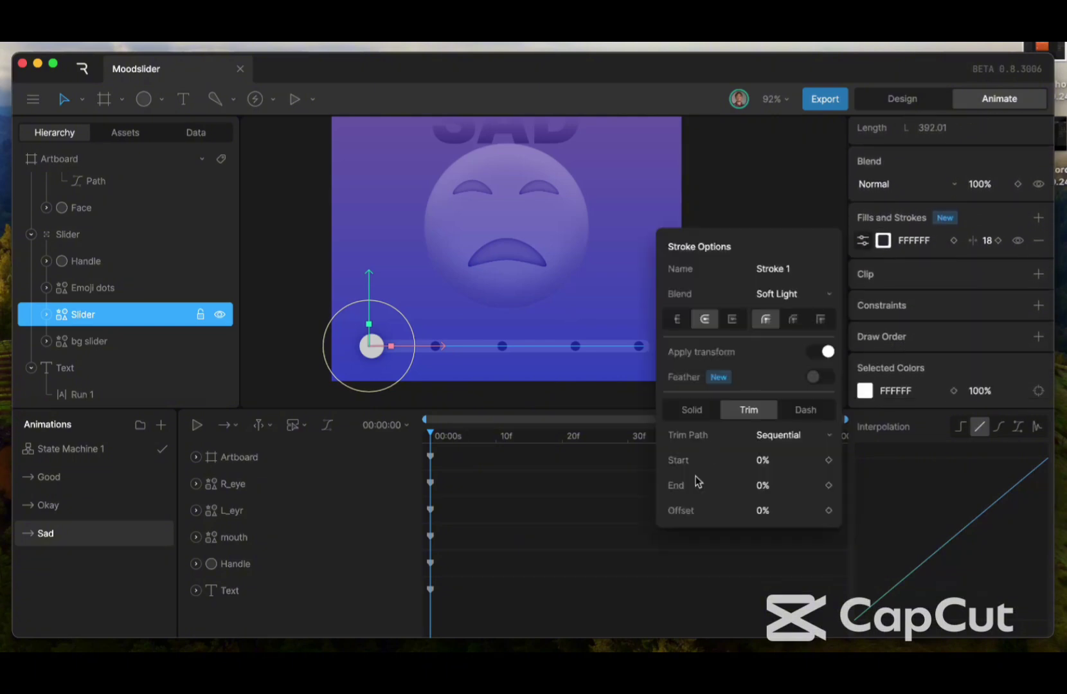
pyautogui.click(829, 486)
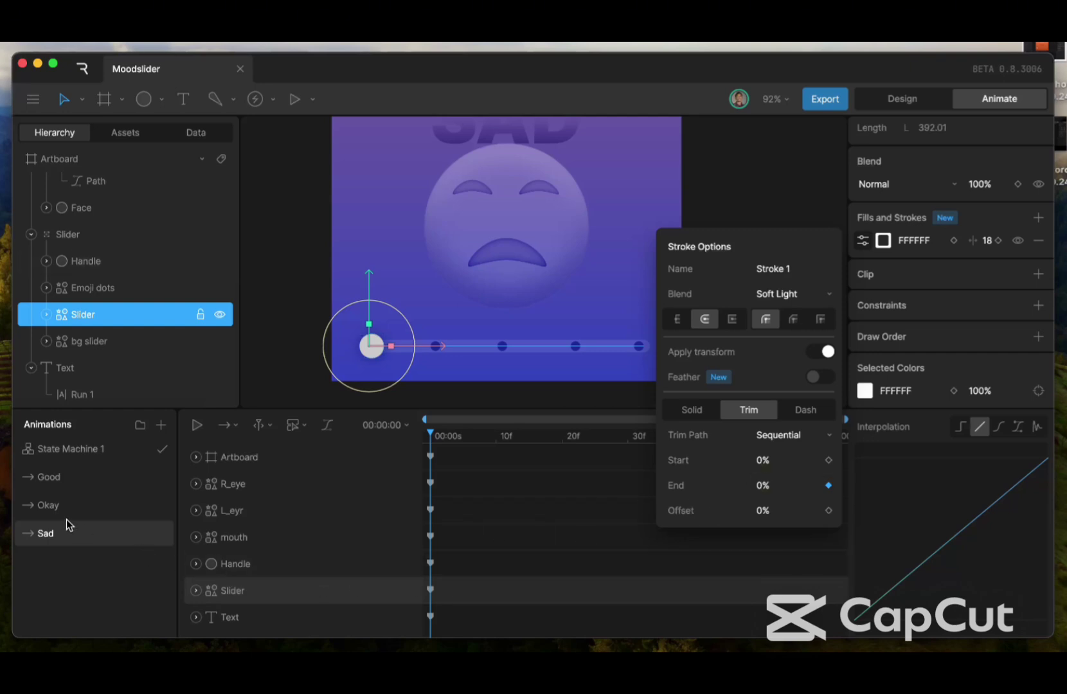
# In the Okay timeline, key the trim path End of the Slider shape's stroke at 25%
pyautogui.click(66, 502)
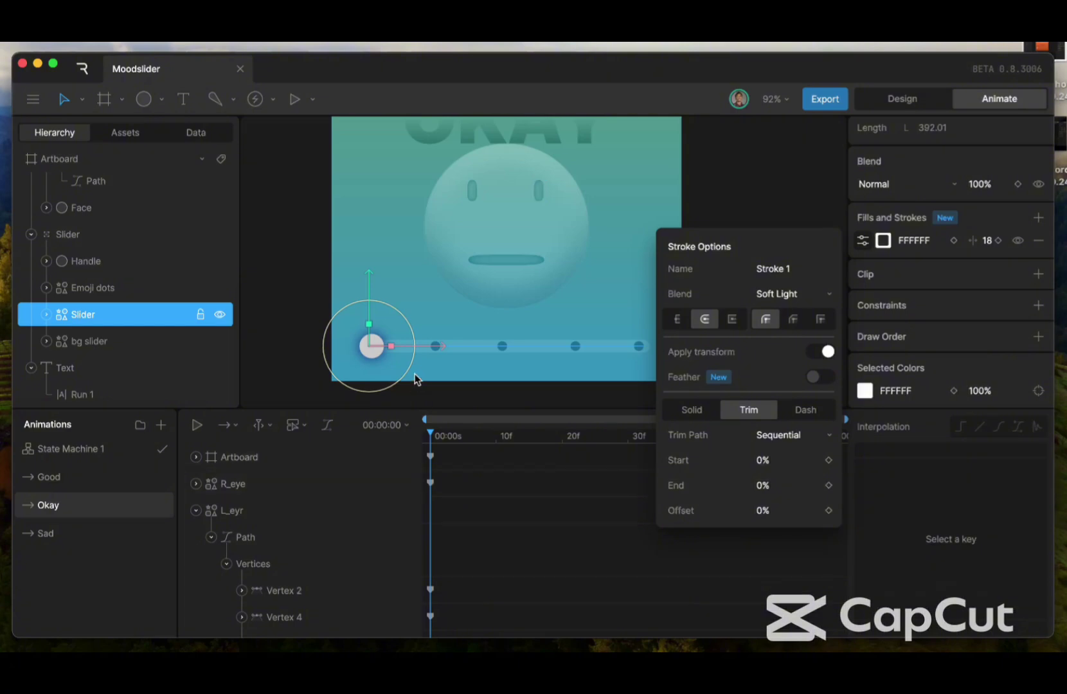
pyautogui.moveTo(429, 348); pyautogui.dragTo(475, 346)
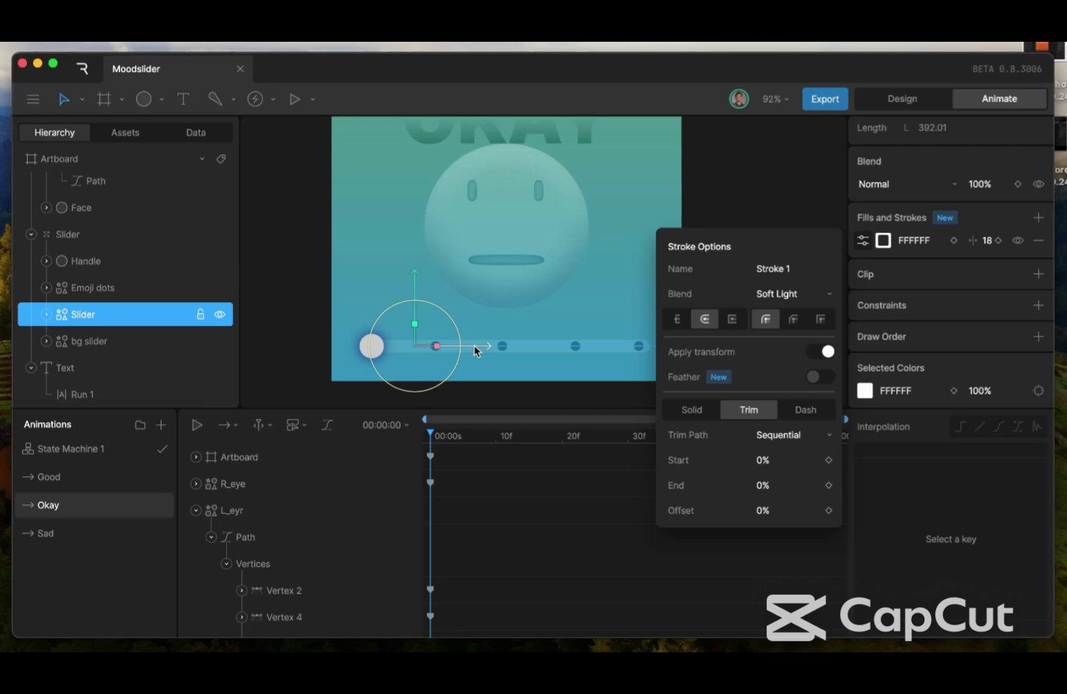
pyautogui.hotkey('ctrl', 'z')
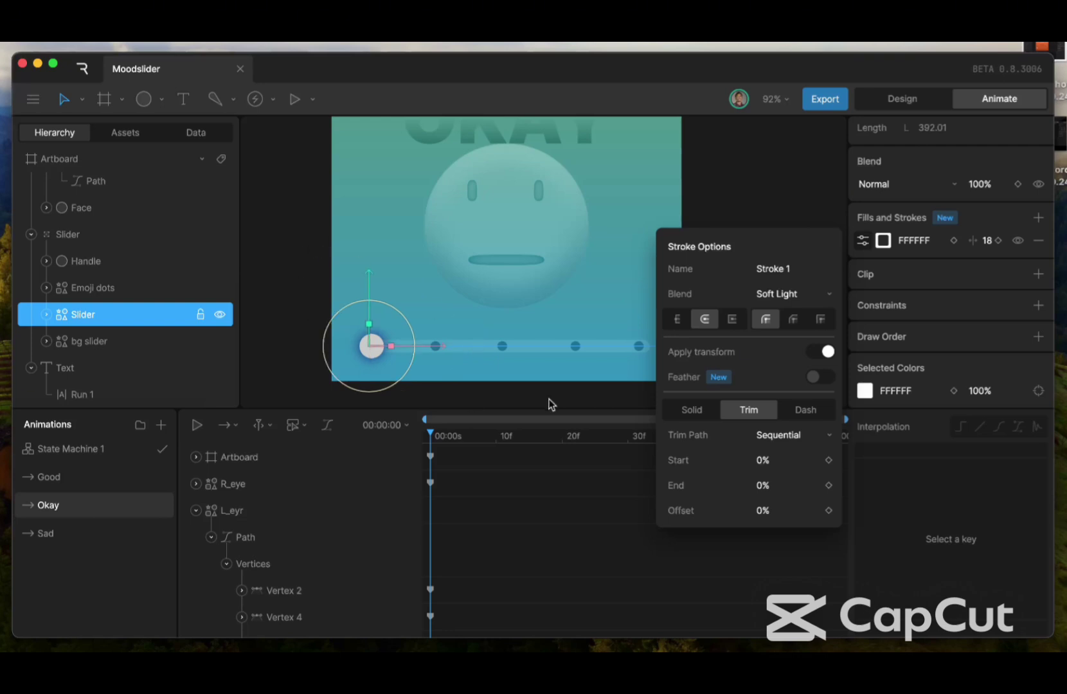
pyautogui.click(791, 487)
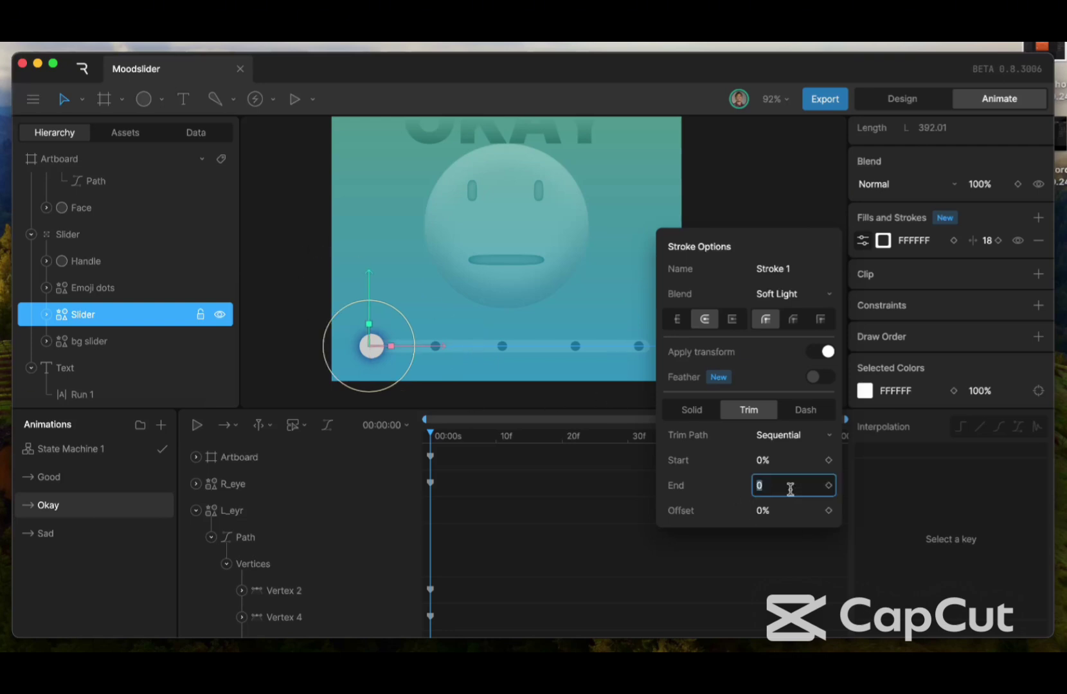
pyautogui.press('BackSpace')
pyautogui.write('25')
pyautogui.press('Return')
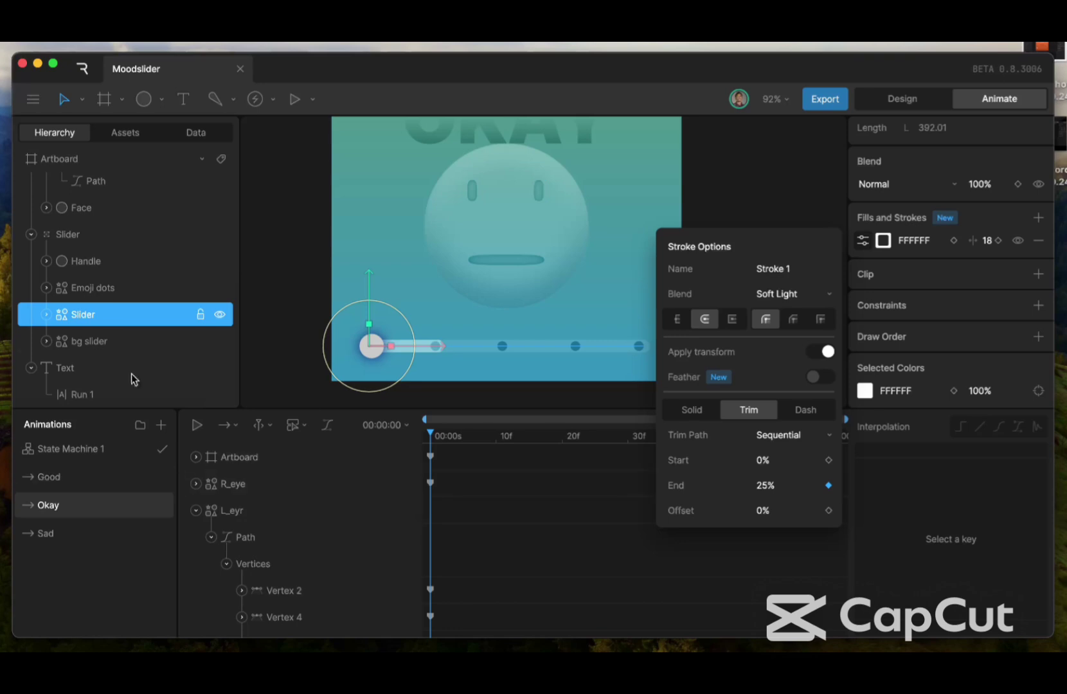
# Move the slider Handle to the second dot in the Okay timeline and to the third dot in the Good timeline
pyautogui.click(86, 266)
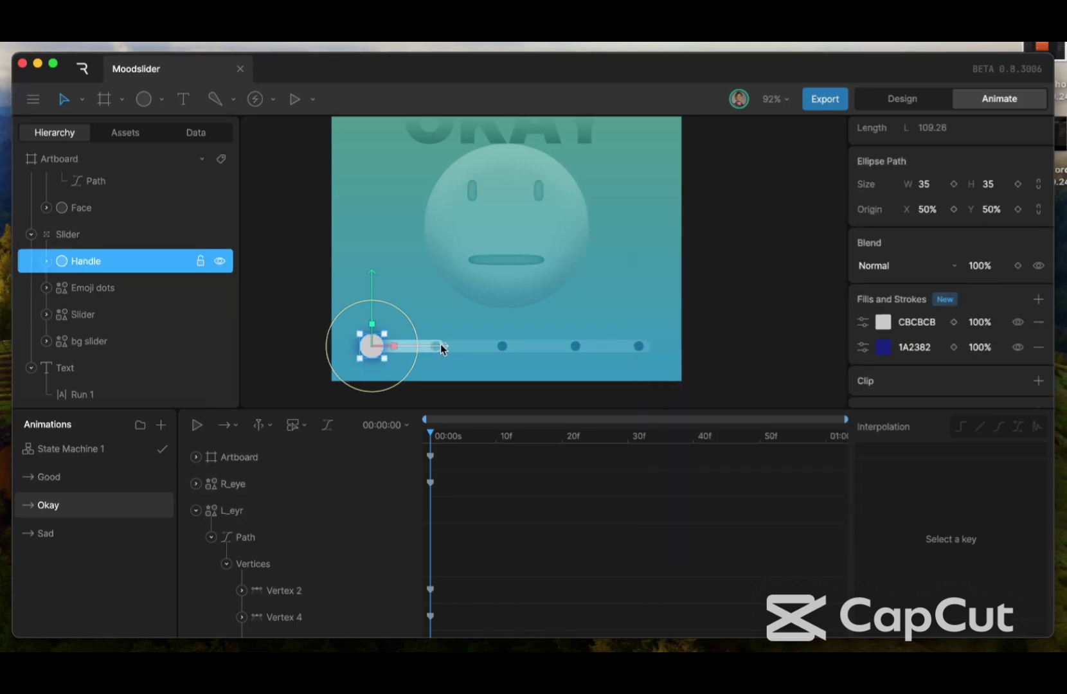
pyautogui.moveTo(441, 346); pyautogui.dragTo(506, 337)
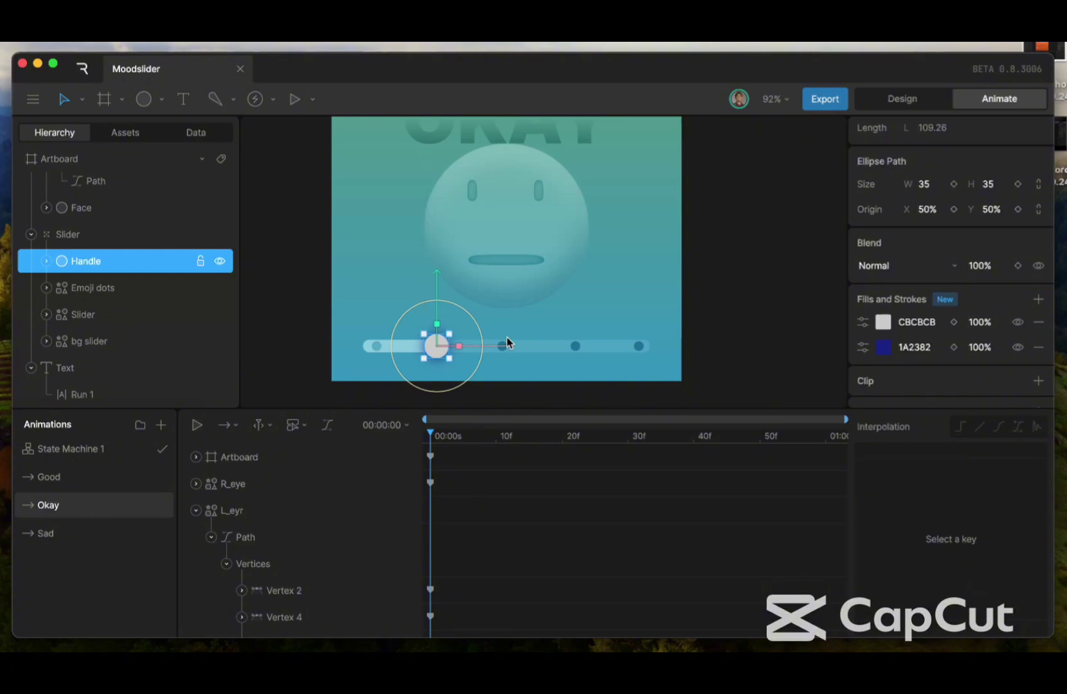
pyautogui.click(91, 478)
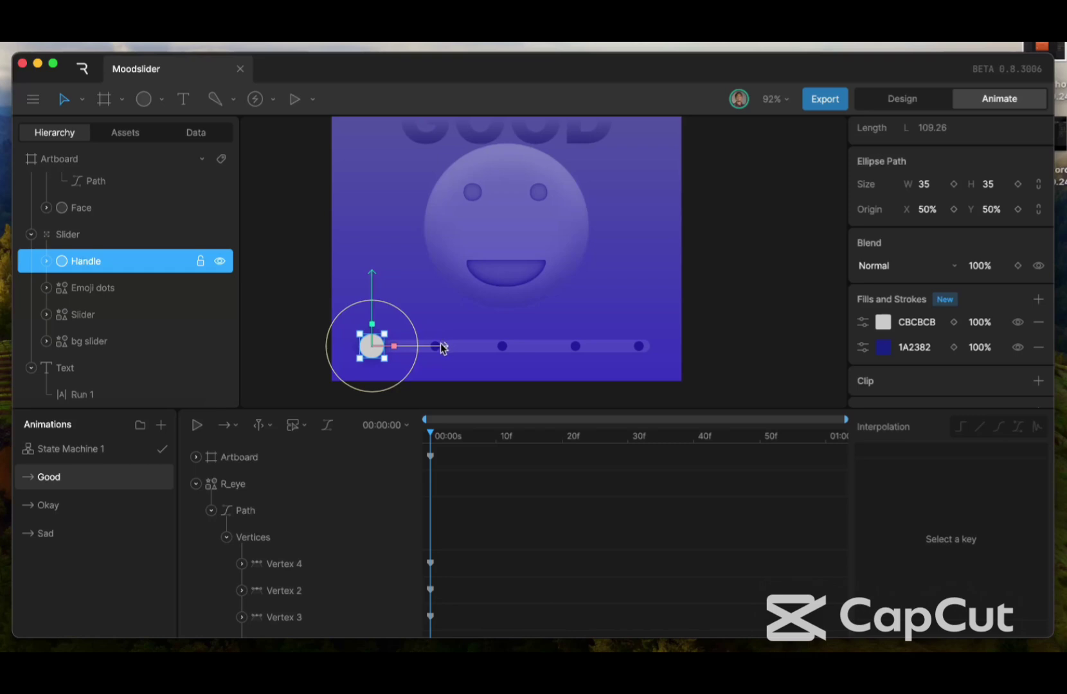
pyautogui.moveTo(443, 348); pyautogui.dragTo(577, 338)
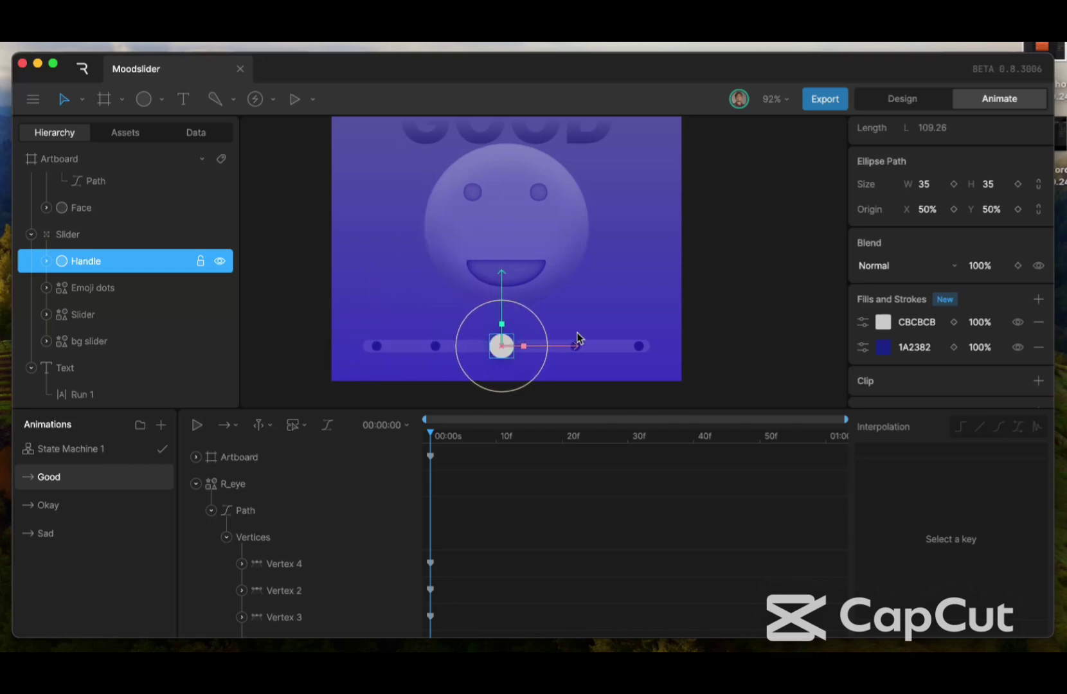
# In the Good timeline, key the trim path End of the Slider shape's stroke at 50%
pyautogui.click(90, 314)
pyautogui.click(864, 244)
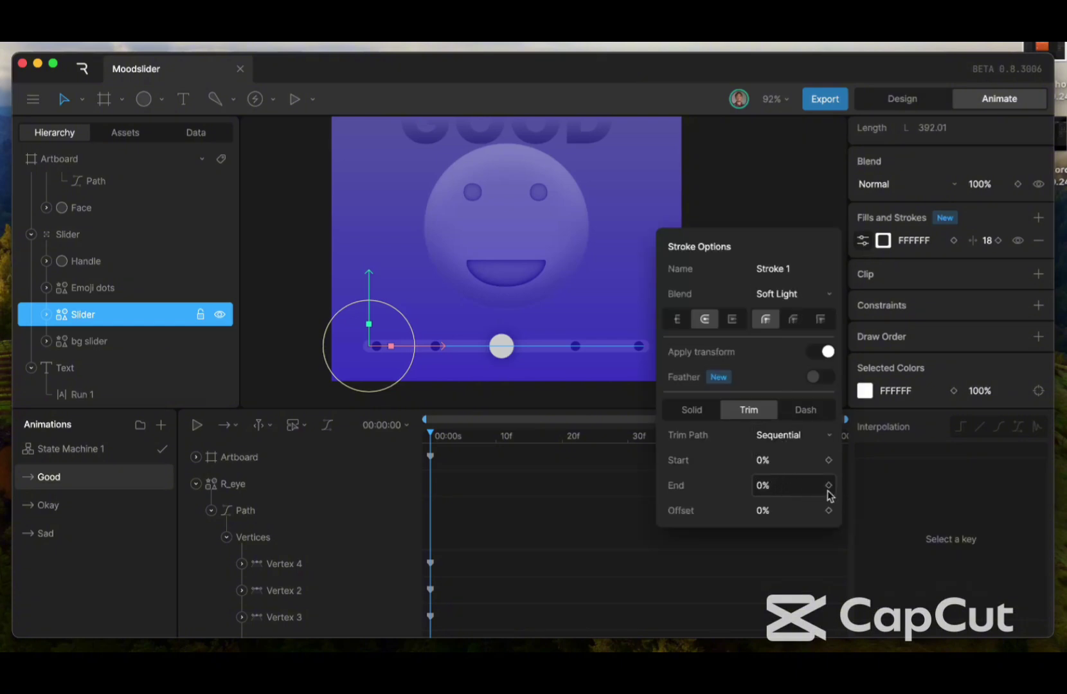
pyautogui.click(790, 487)
pyautogui.press('BackSpace')
pyautogui.write('50')
pyautogui.press('Return')
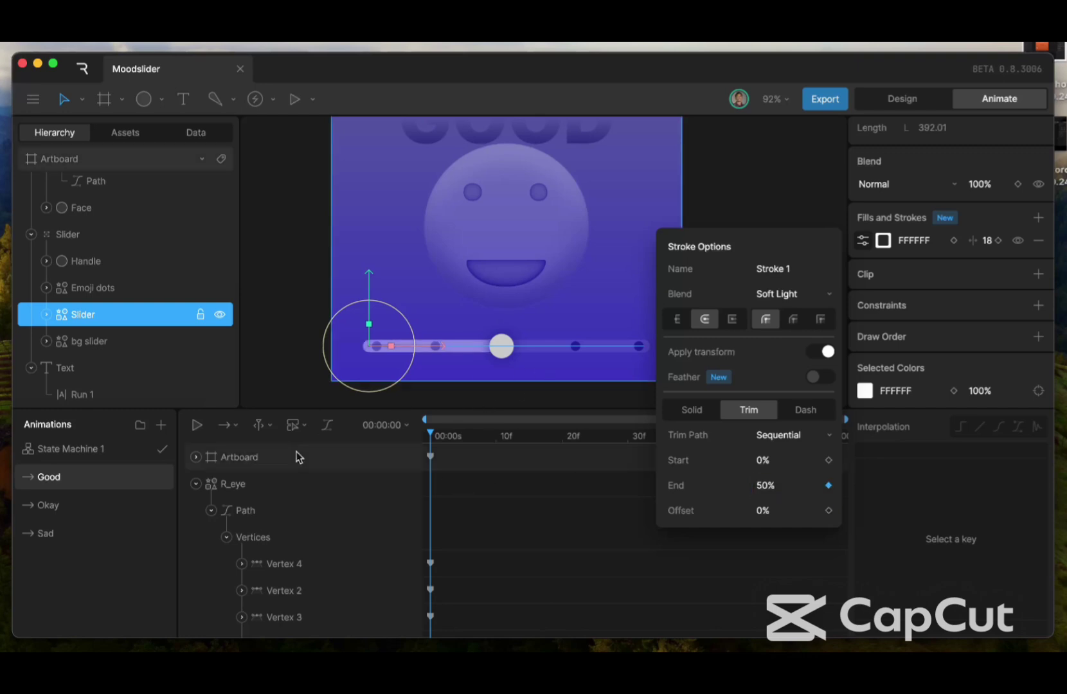
# Play State Machine 1 and scrub the EMOJIVIEW input up and down to preview the blend between the moods
pyautogui.click(78, 458)
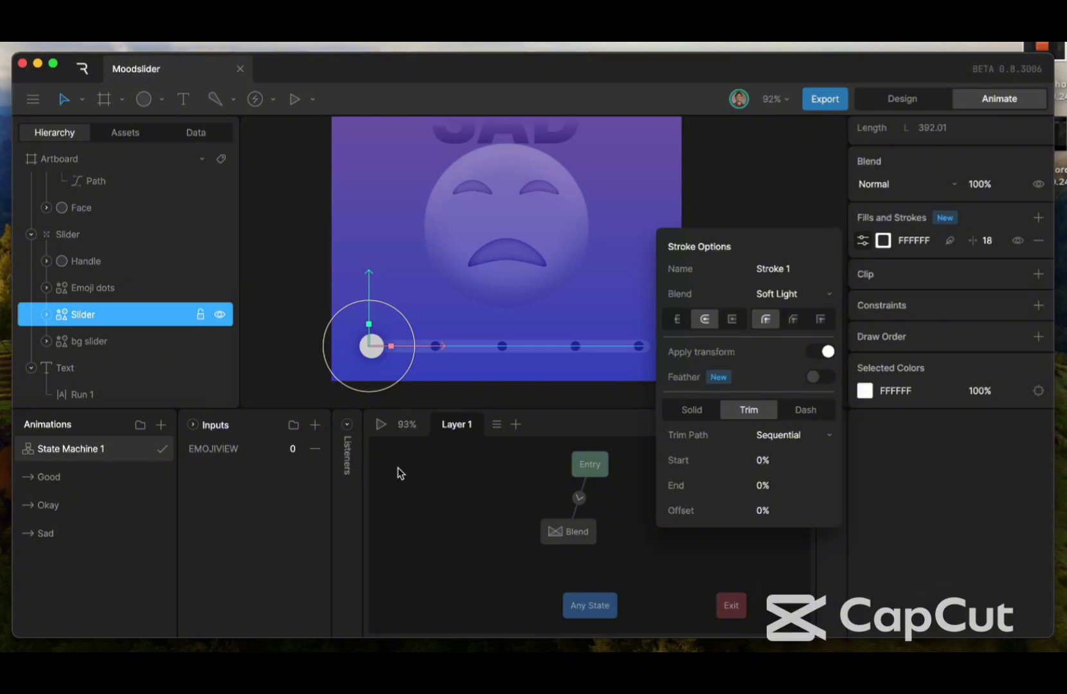
pyautogui.click(388, 435)
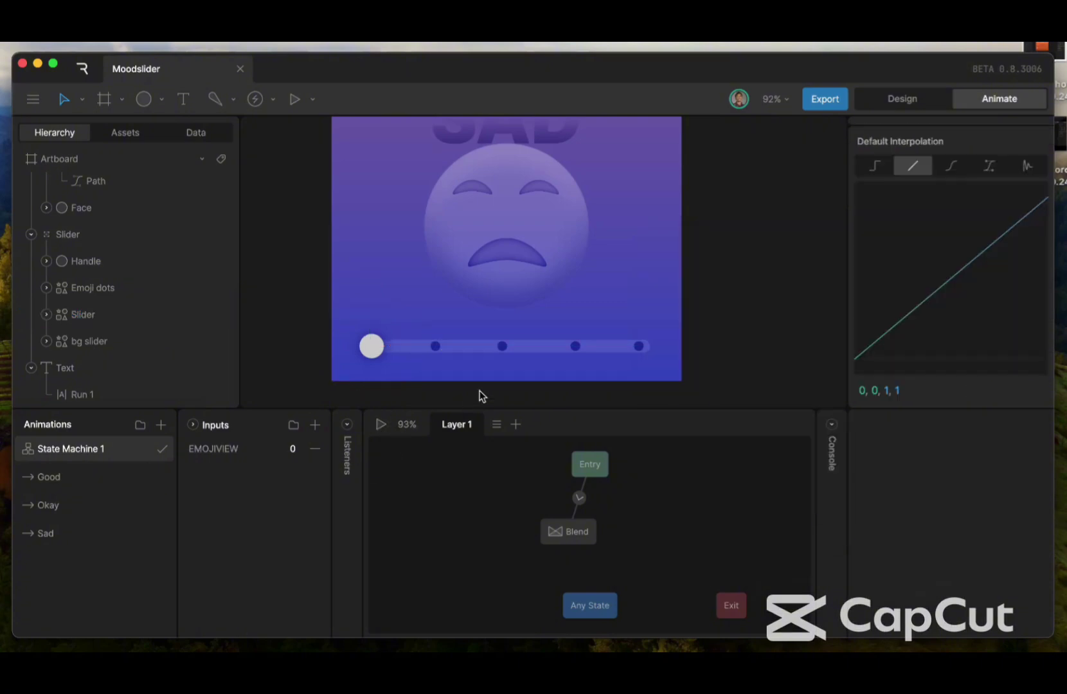
pyautogui.click(376, 426)
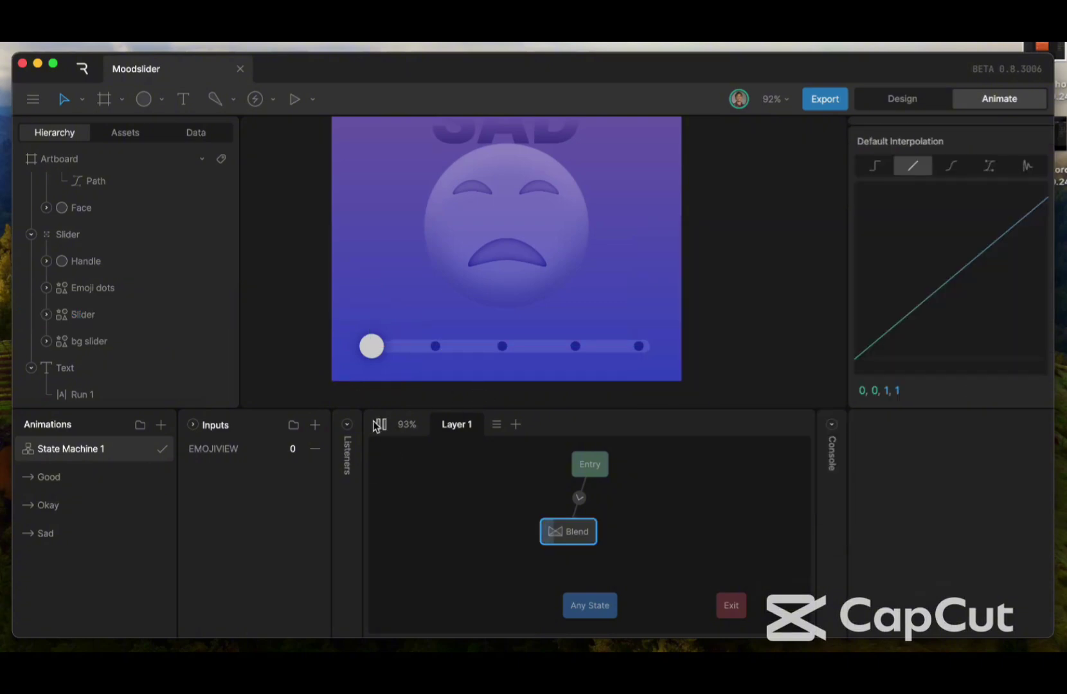
pyautogui.click(283, 450)
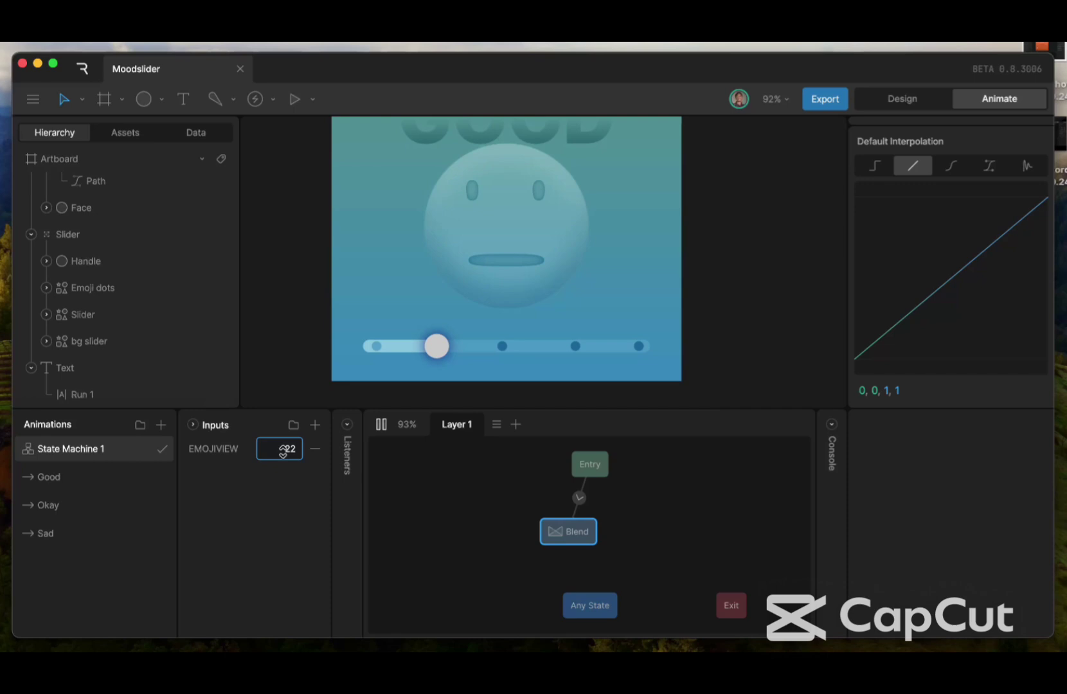
pyautogui.moveTo(282, 450); pyautogui.dragTo(286, 436)
pyautogui.press('super+minus')
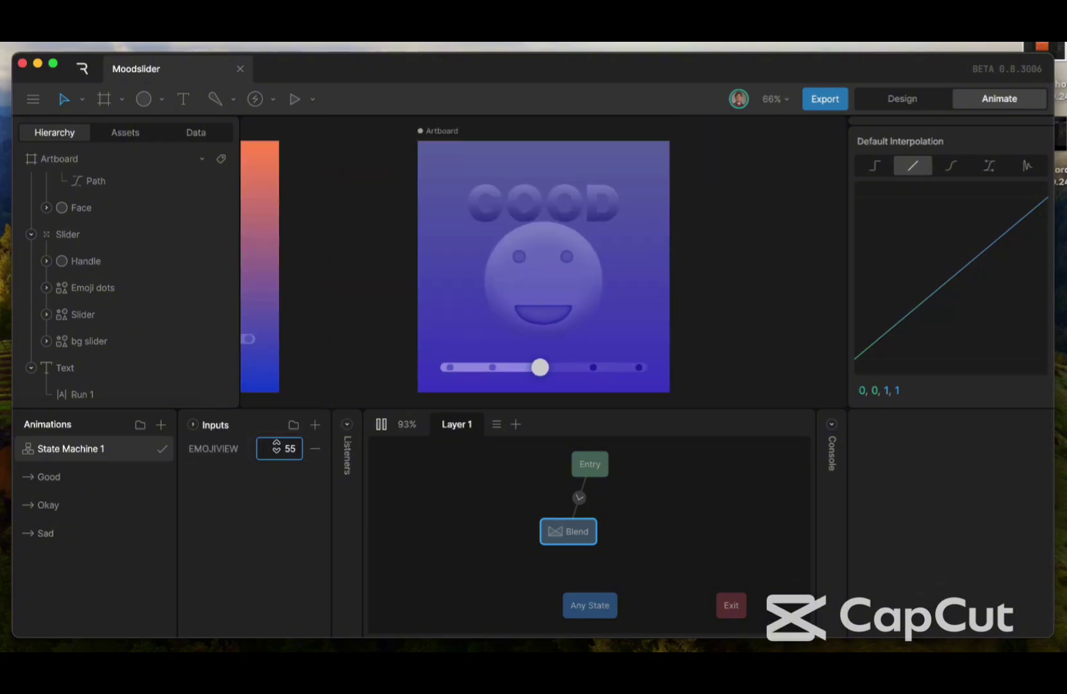
pyautogui.moveTo(277, 444); pyautogui.dragTo(281, 475)
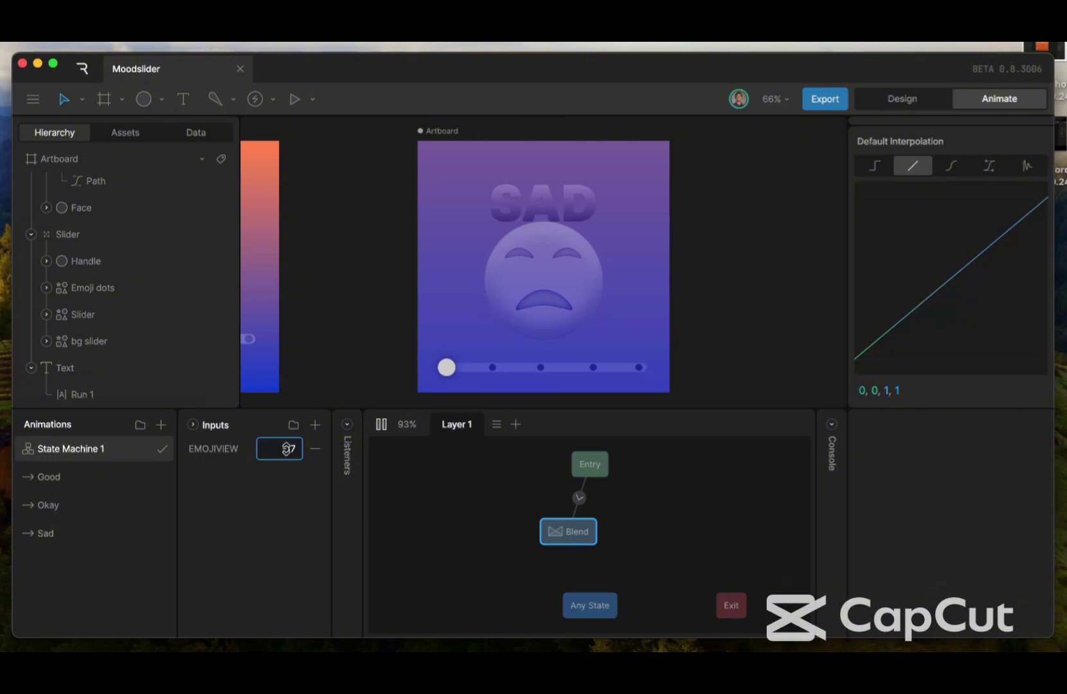
# Reset the EMOJIVIEW input to 0
pyautogui.press('BackSpace')
pyautogui.write('0')
pyautogui.doubleClick(290, 448)
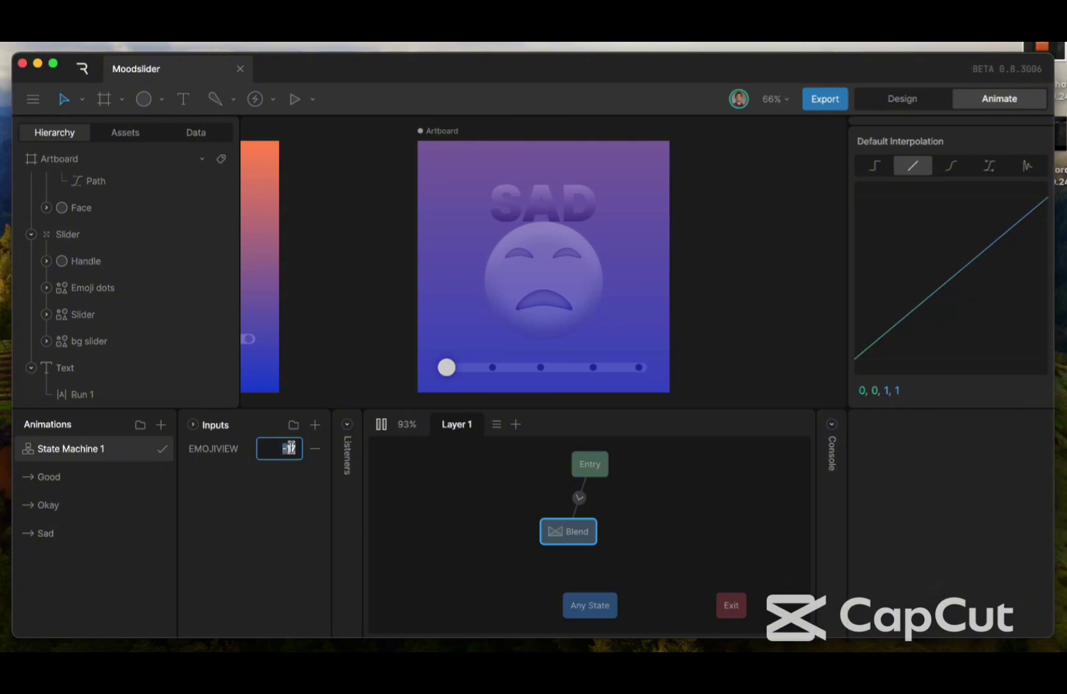